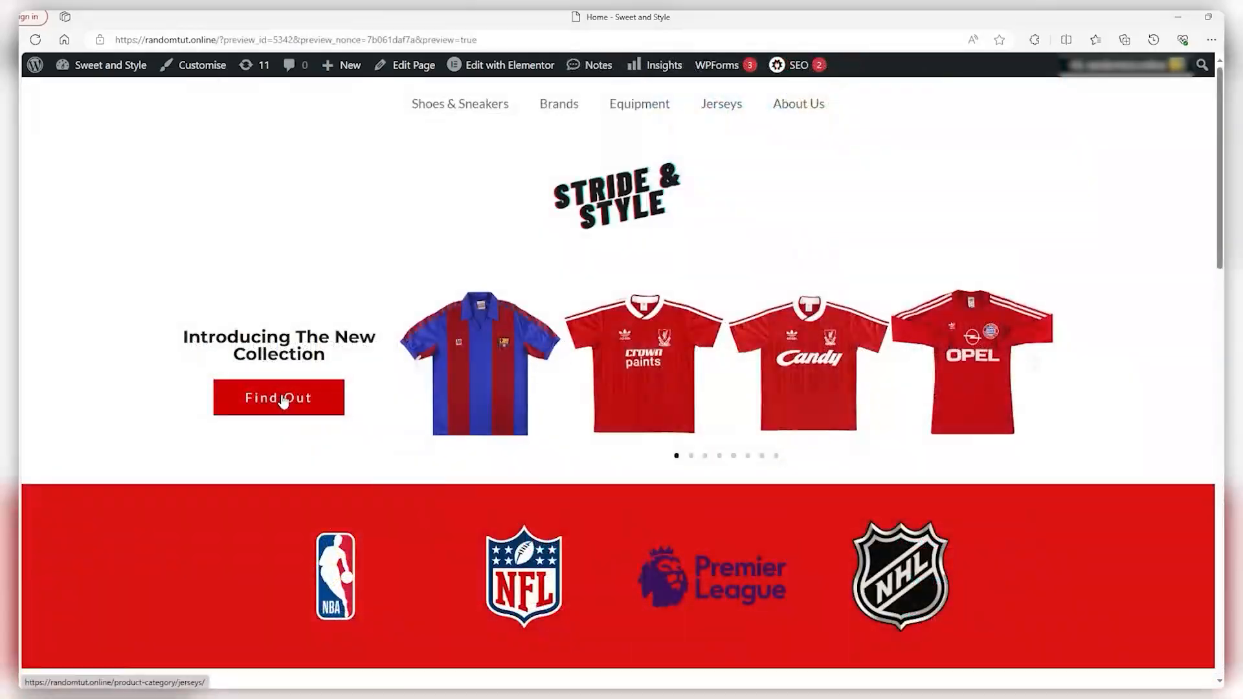
# Open the Jerseys product category page from the Sweet and Style home page's Find Out button
pyautogui.click(278, 396)
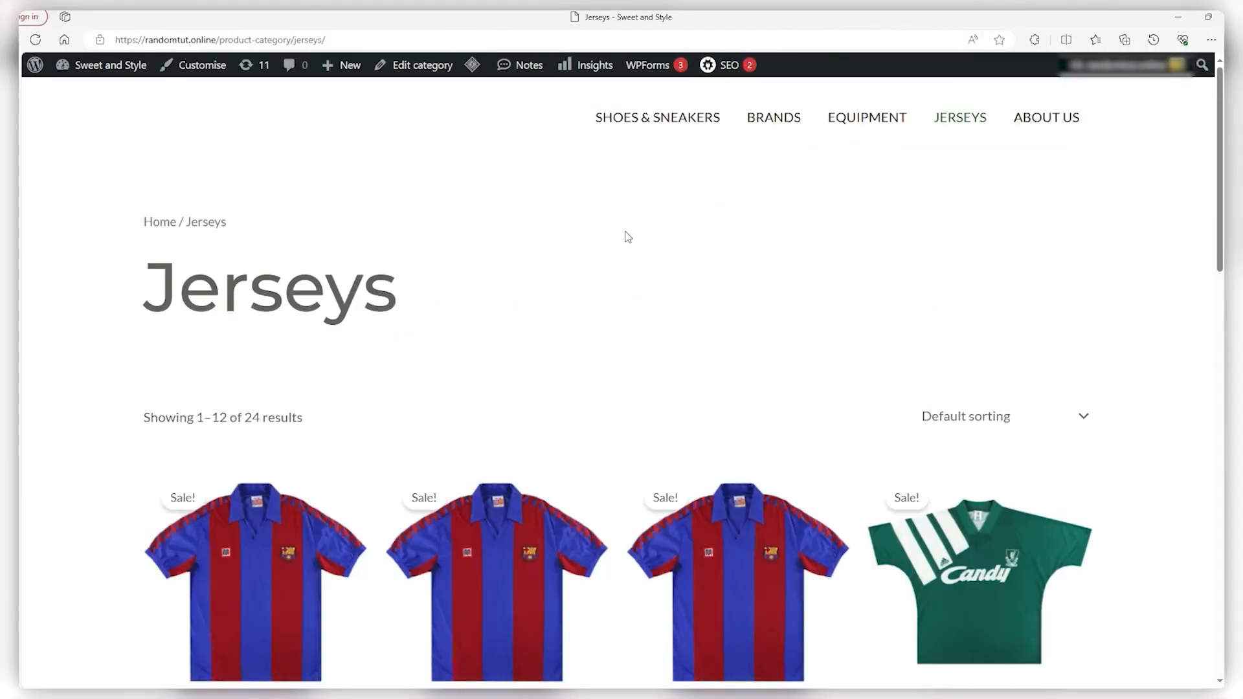
pyautogui.scroll(-7, 626, 232)
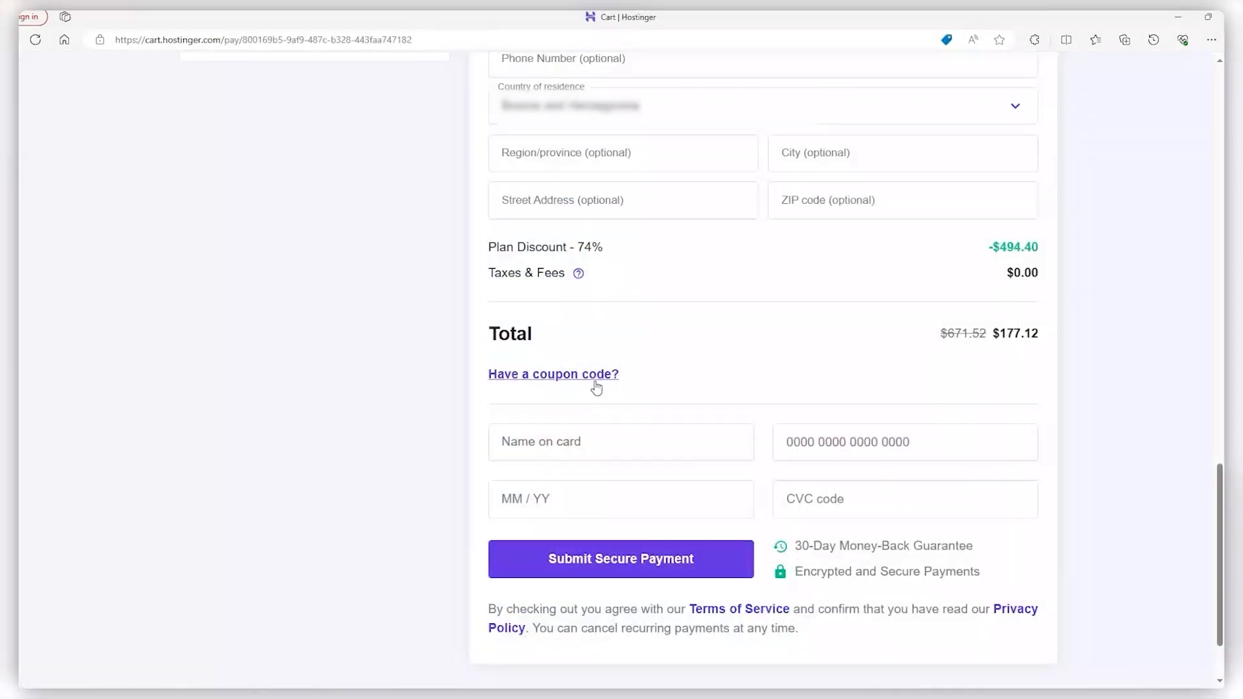
# Paste the SITESTARTERS coupon into the checkout coupon field, then return to hostinger.com
pyautogui.click(591, 377)
pyautogui.click(574, 417)
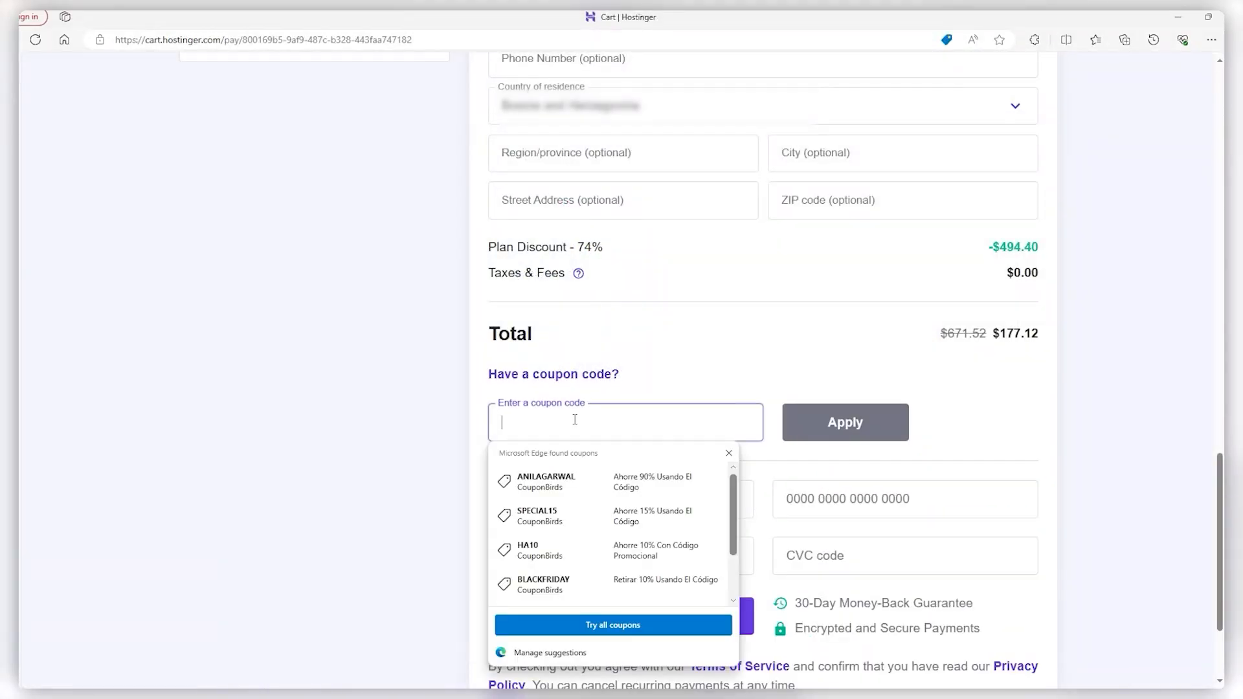
pyautogui.write('SITESTARTERS')
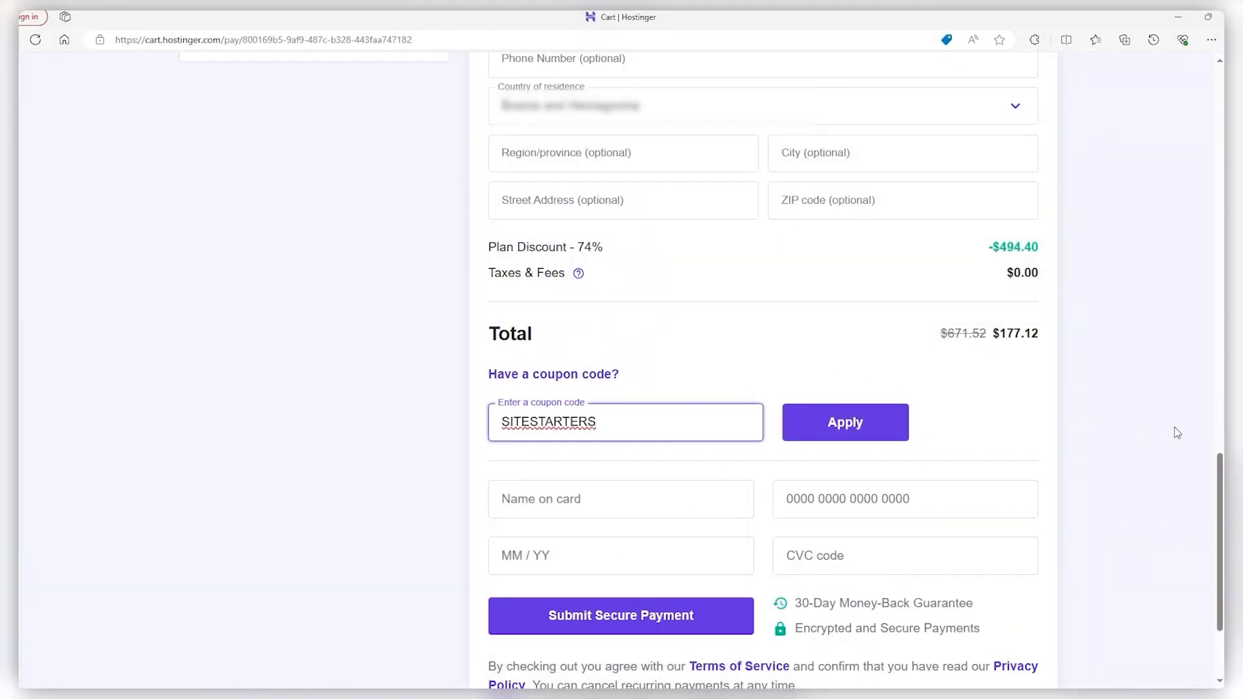
pyautogui.middleClick(1126, 238)
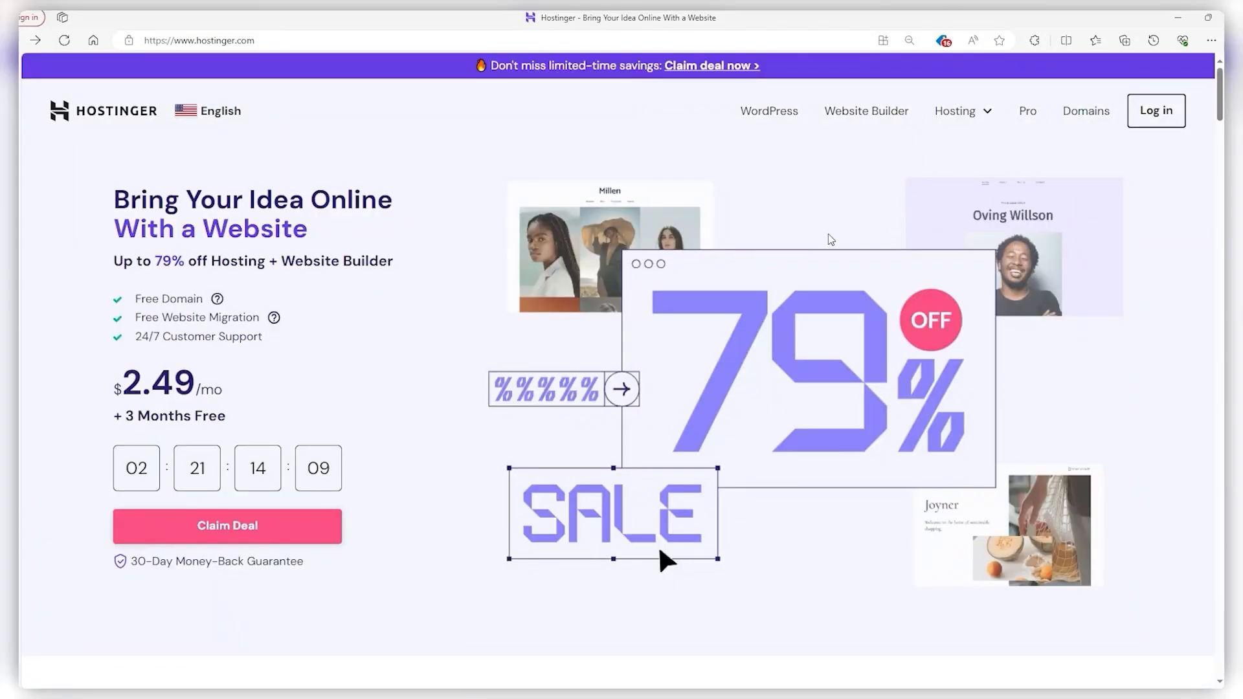
# Add the Business web hosting plan to the cart from the Hosting pricing plans
pyautogui.click(989, 114)
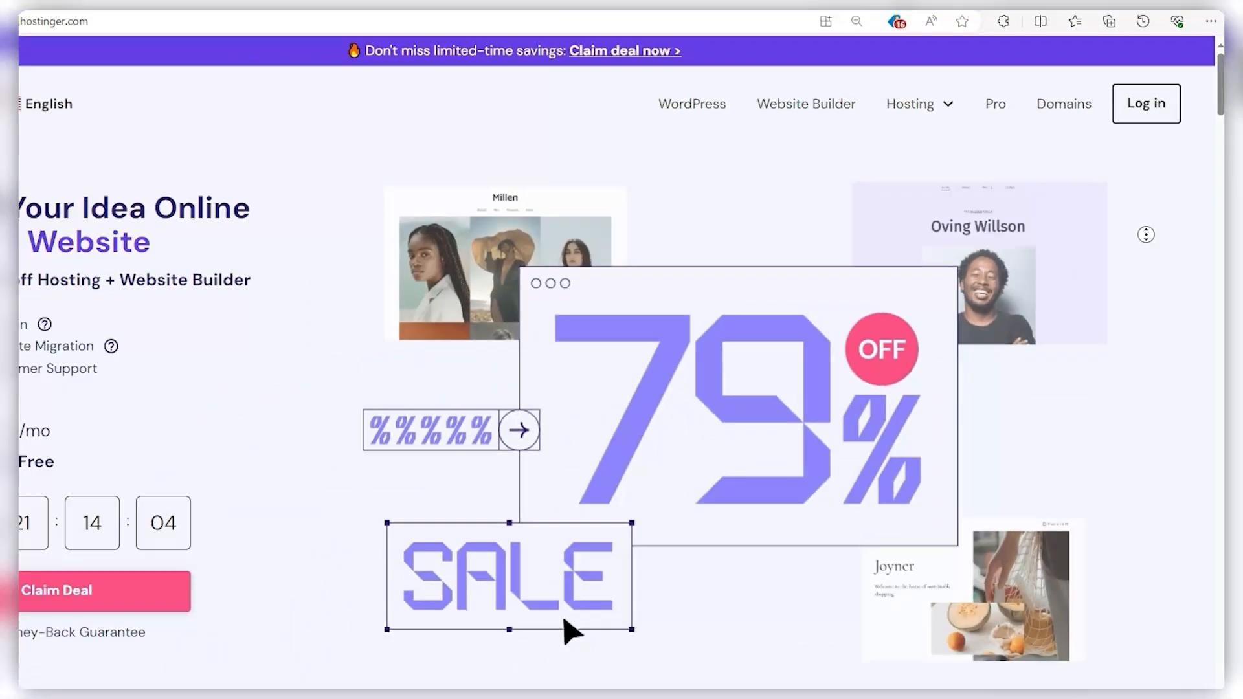
pyautogui.scroll(-5, 1153, 280)
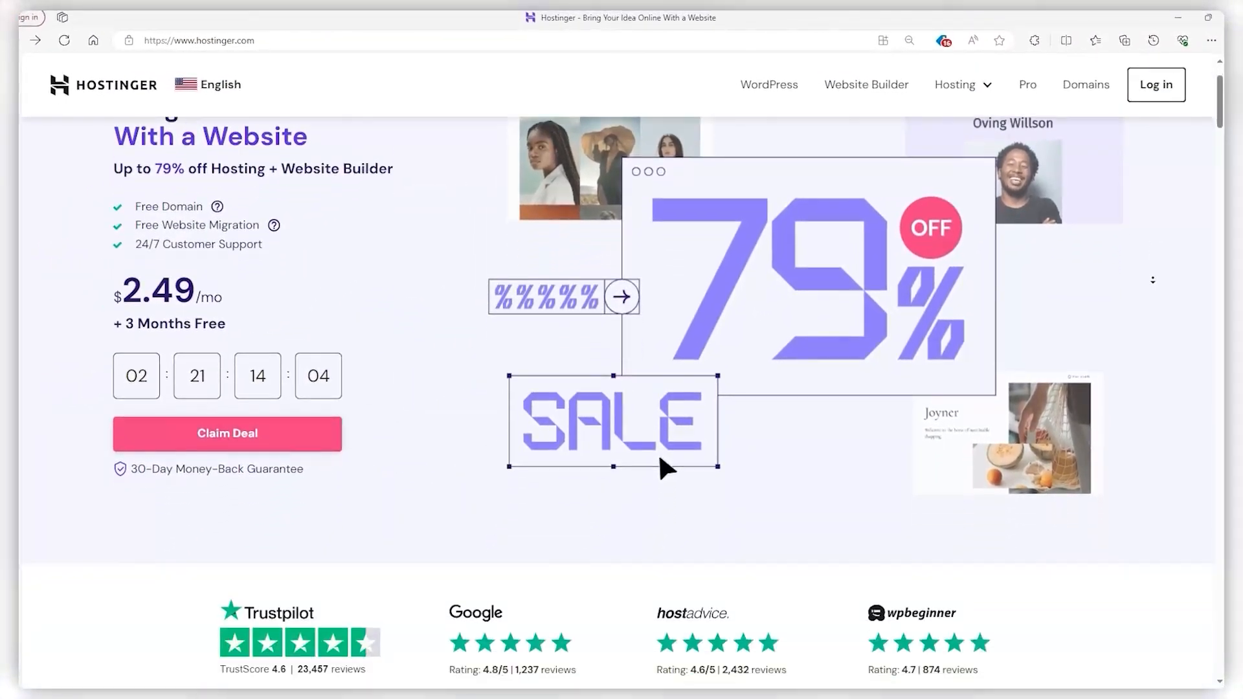
pyautogui.scroll(-8, 1152, 280)
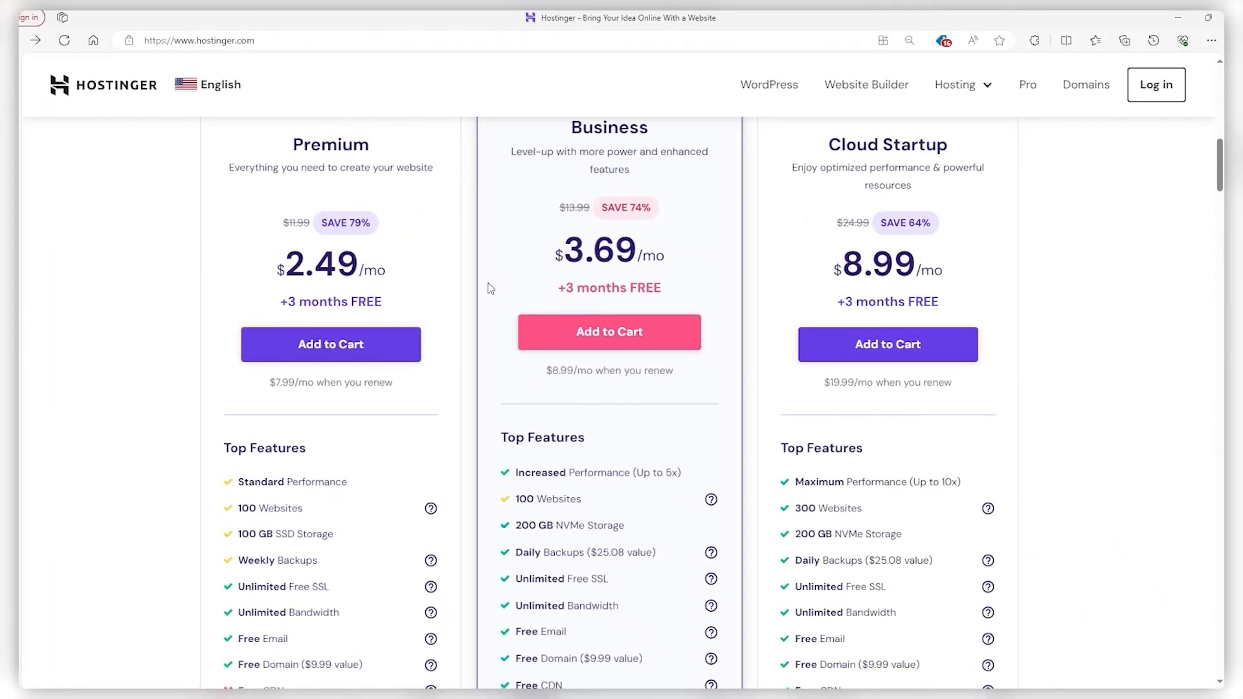
pyautogui.scroll(2, 510, 282)
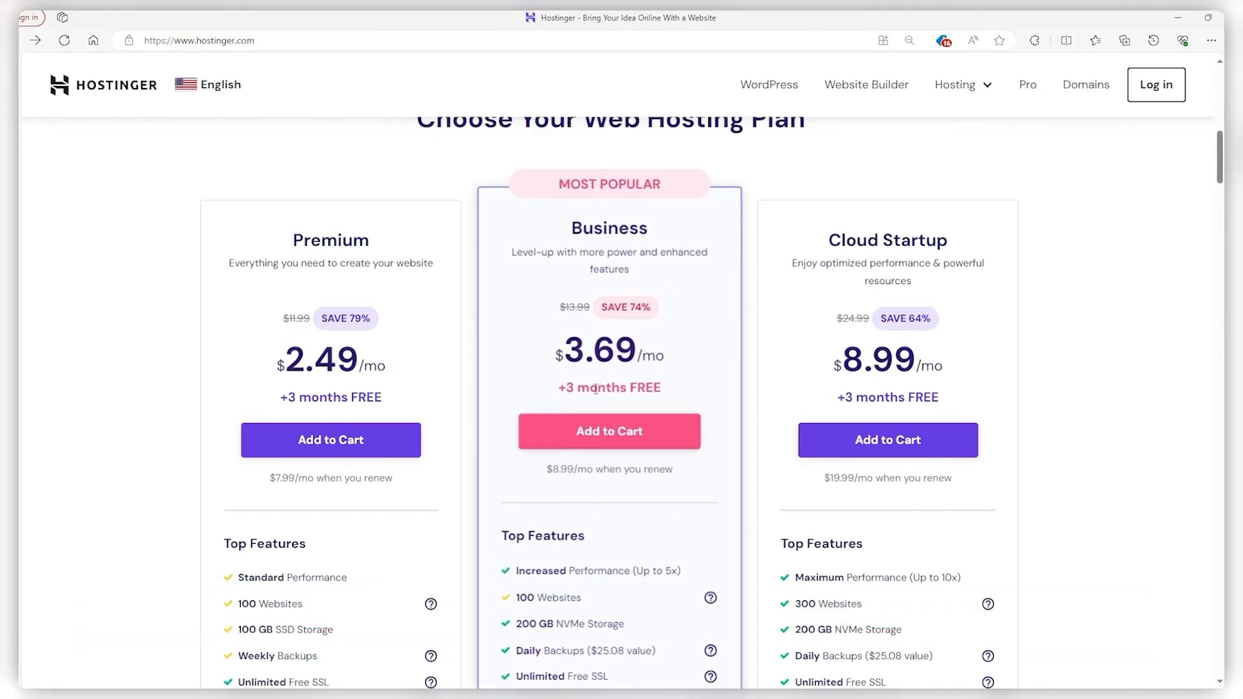
pyautogui.click(592, 430)
pyautogui.scroll(-3, 1157, 190)
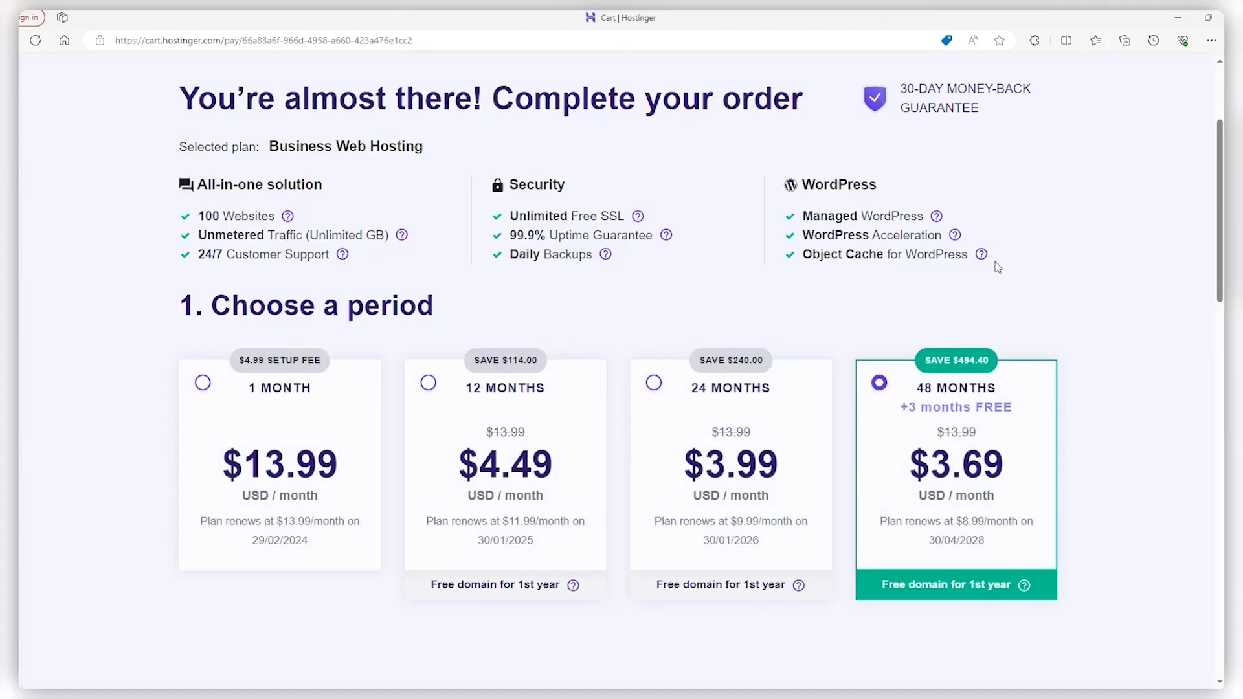
# Choose the 12-month billing period and create the Hostinger account with Google sign-in
pyautogui.scroll(-1, 649, 351)
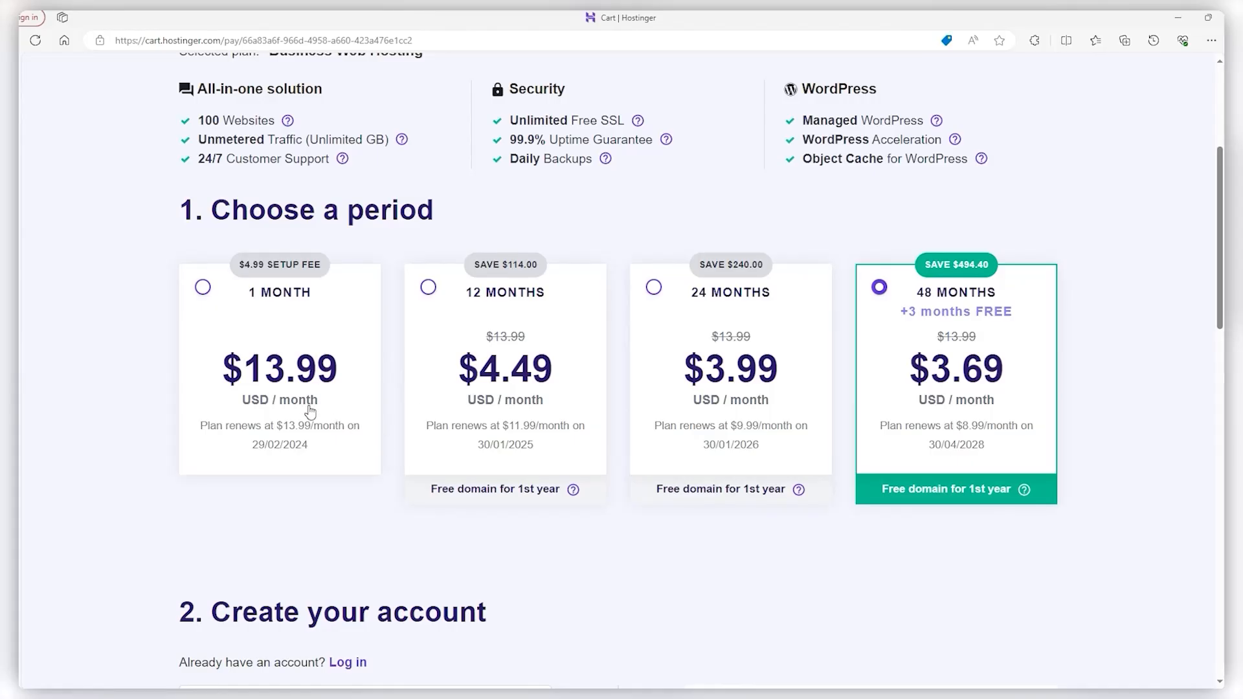
pyautogui.moveTo(427, 495); pyautogui.dragTo(560, 496)
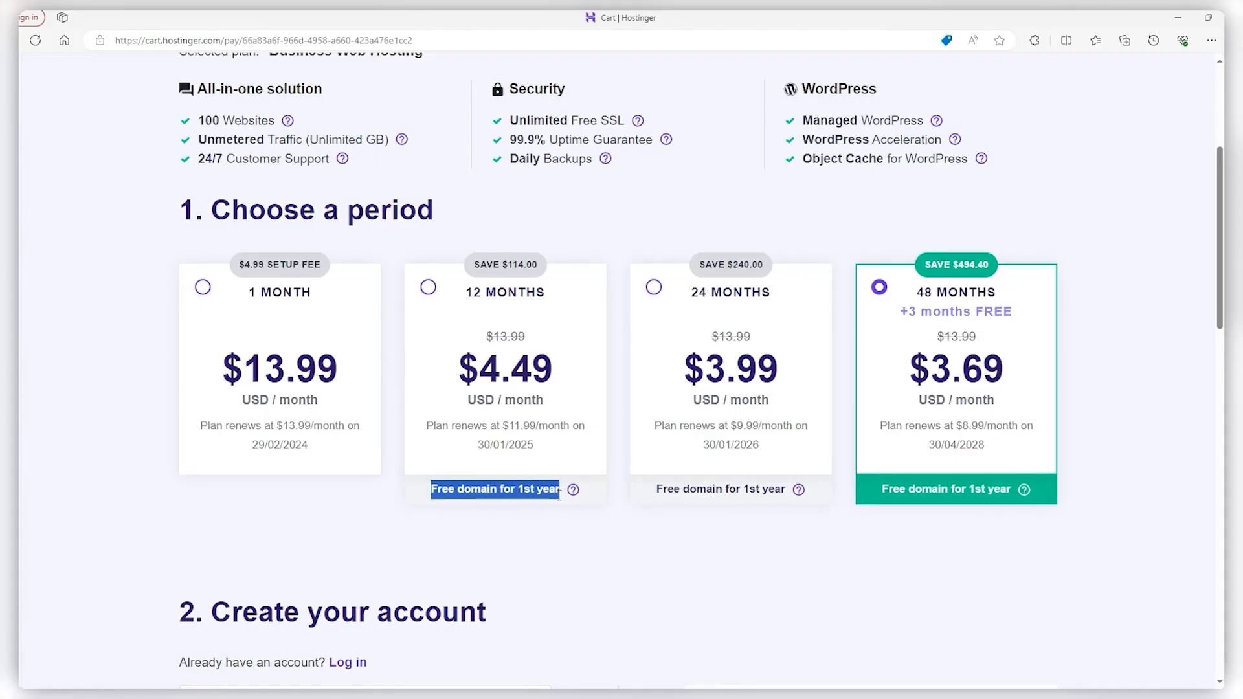
pyautogui.click(430, 290)
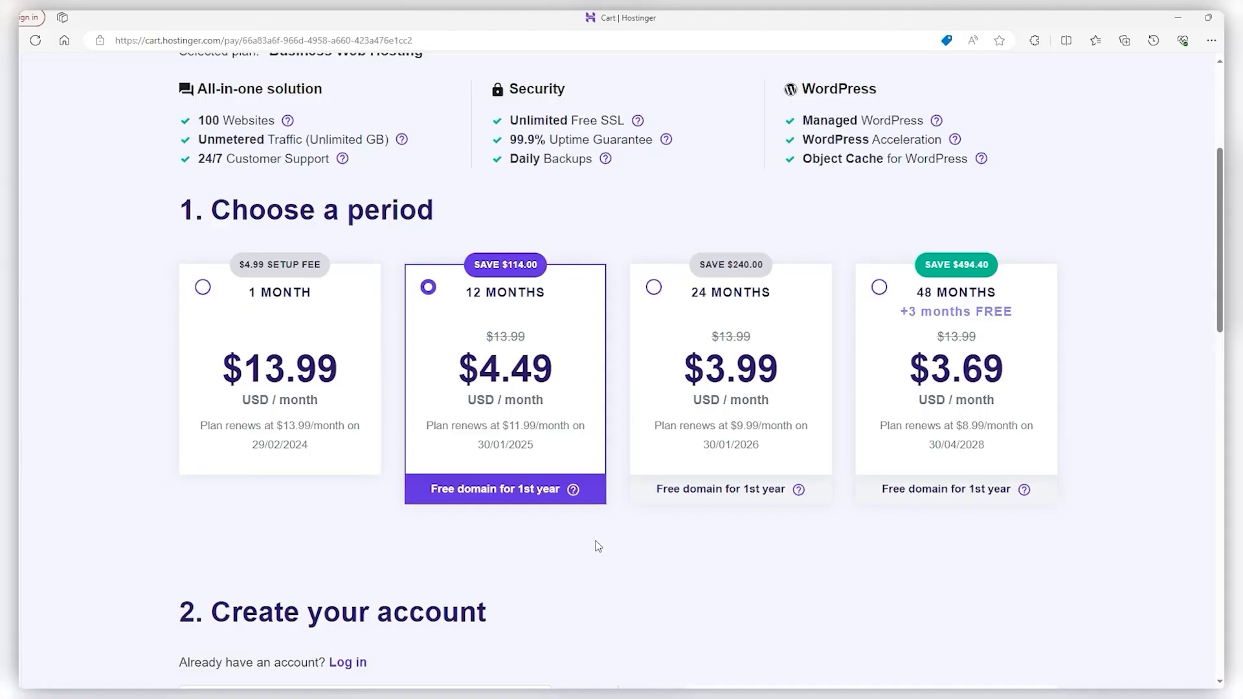
pyautogui.scroll(-4, 598, 546)
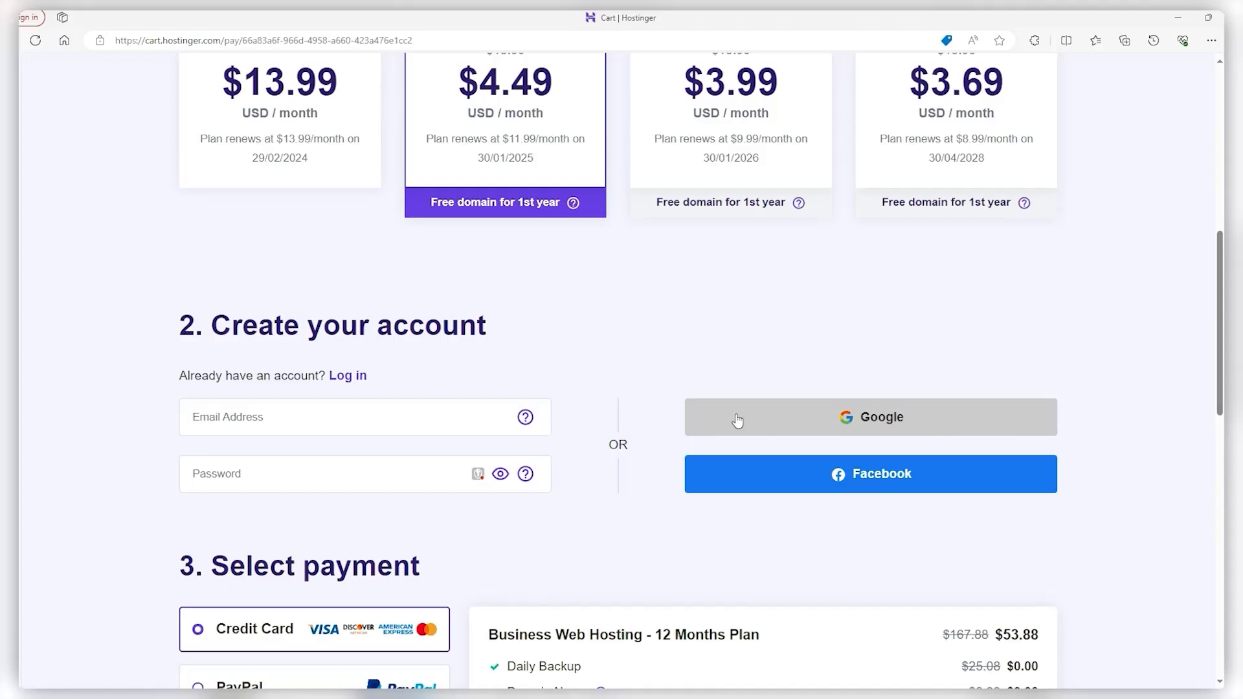
pyautogui.click(822, 425)
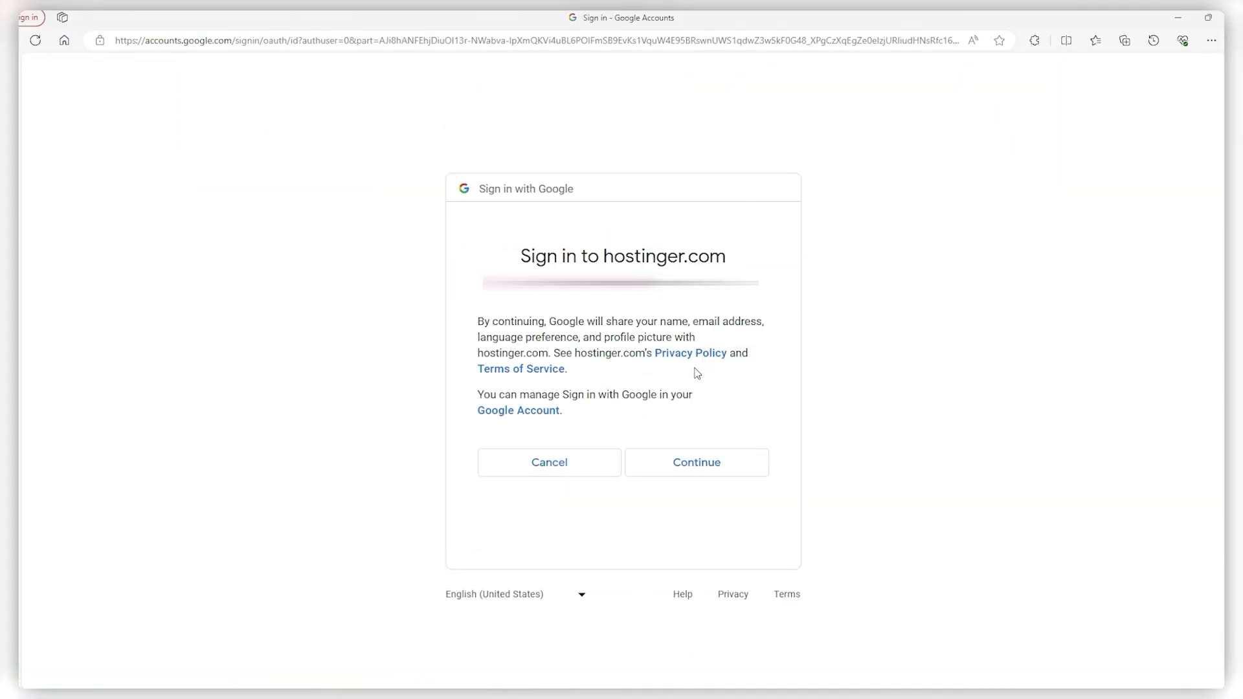
pyautogui.click(702, 460)
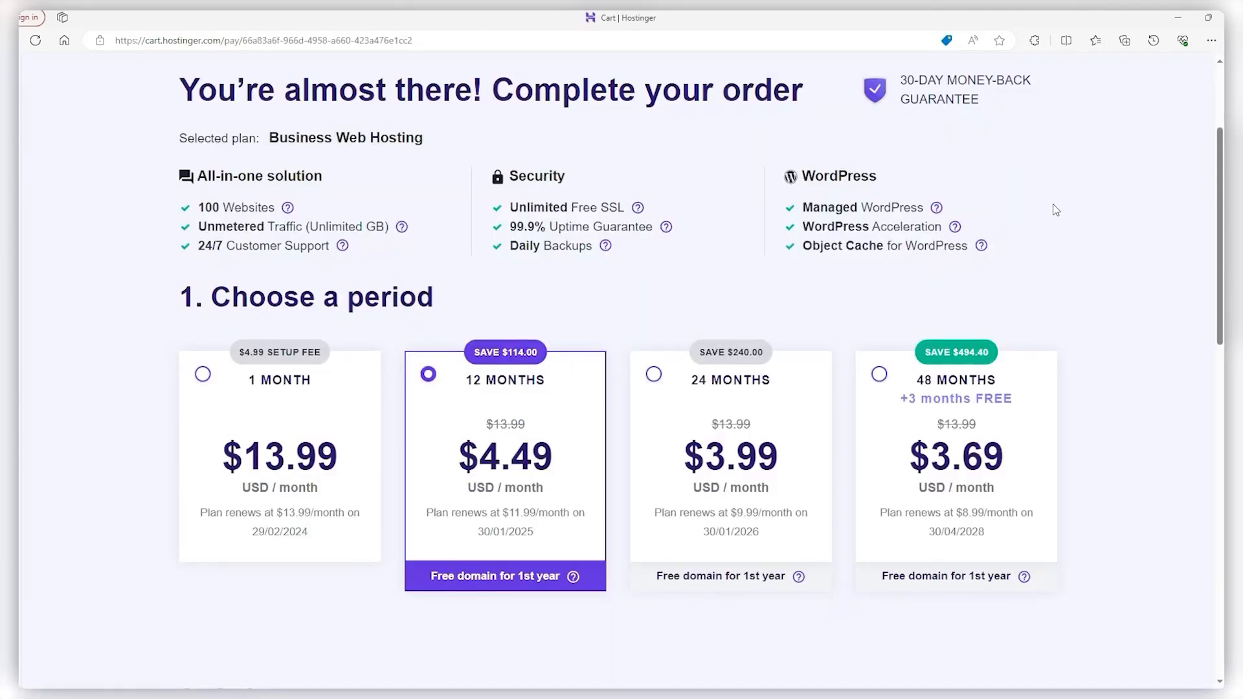
# Apply the SITESTARTERS coupon and submit the secure payment for Business Web Hosting
pyautogui.middleClick(1120, 234)
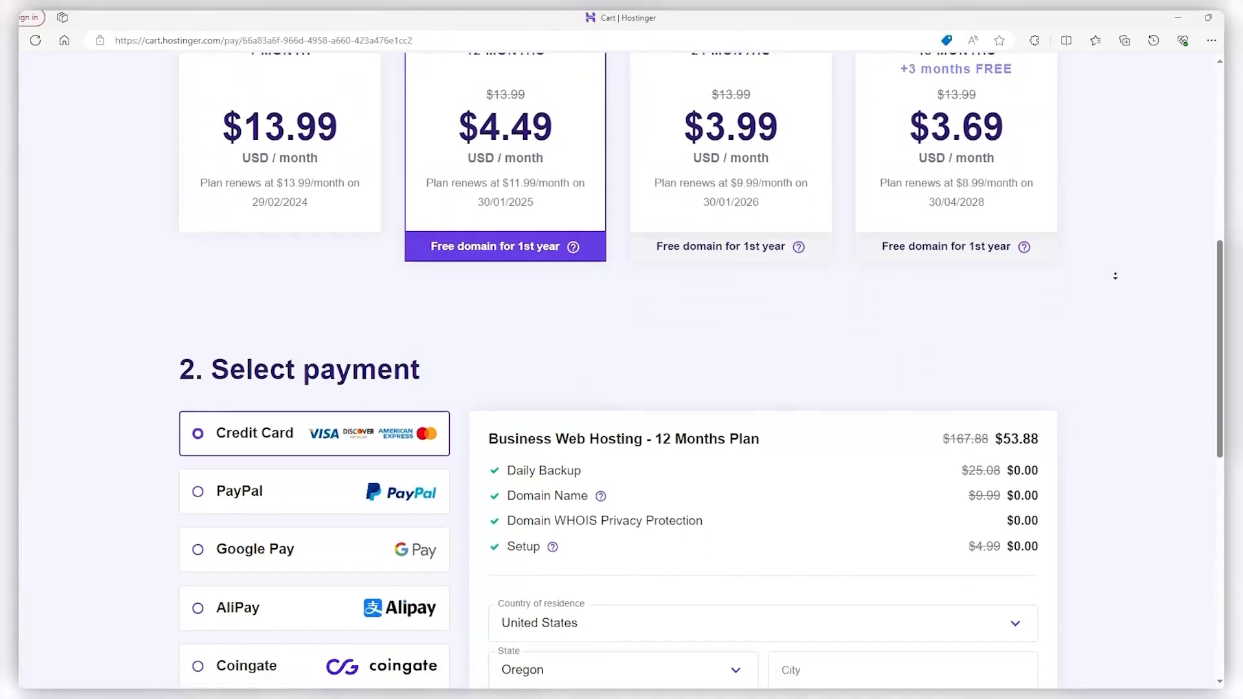
pyautogui.middleClick(1116, 276)
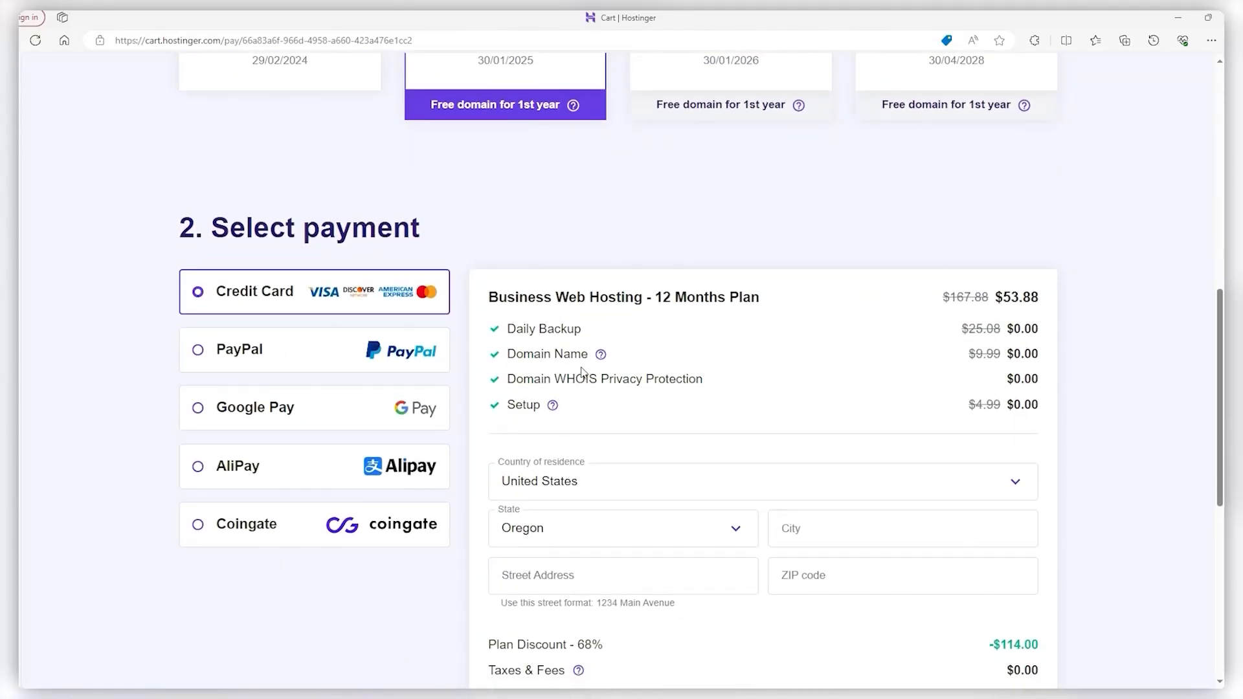
pyautogui.moveTo(588, 356); pyautogui.dragTo(517, 366)
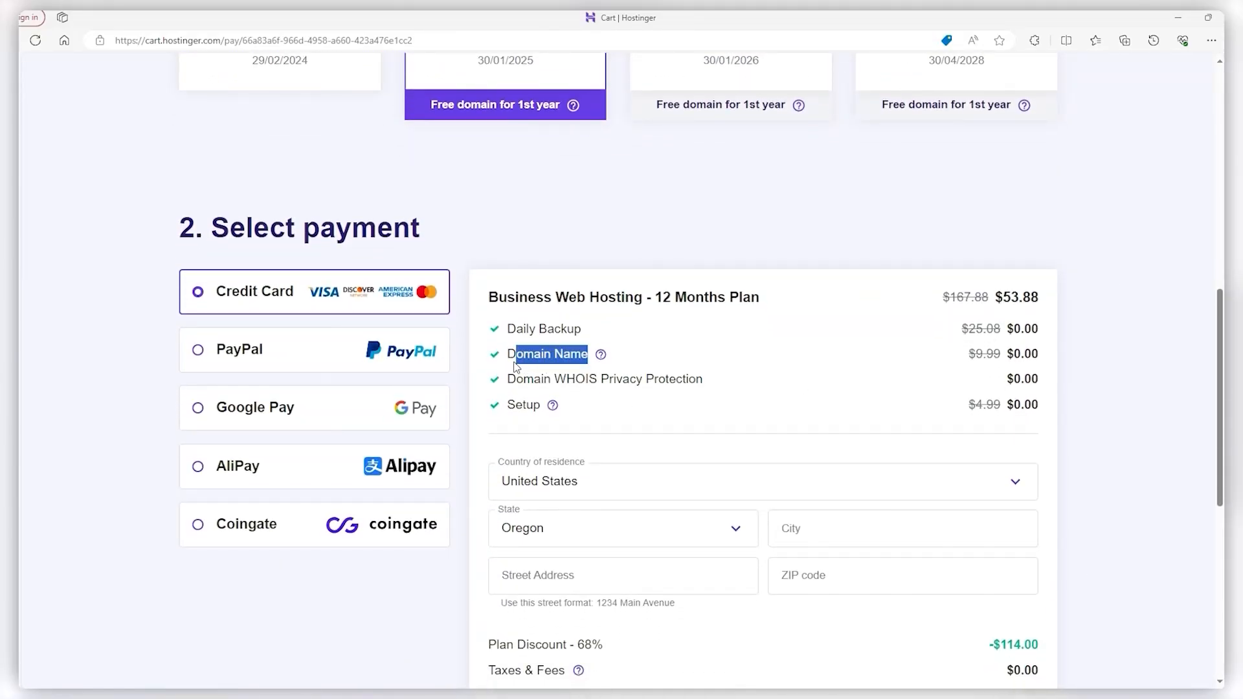
pyautogui.click(464, 402)
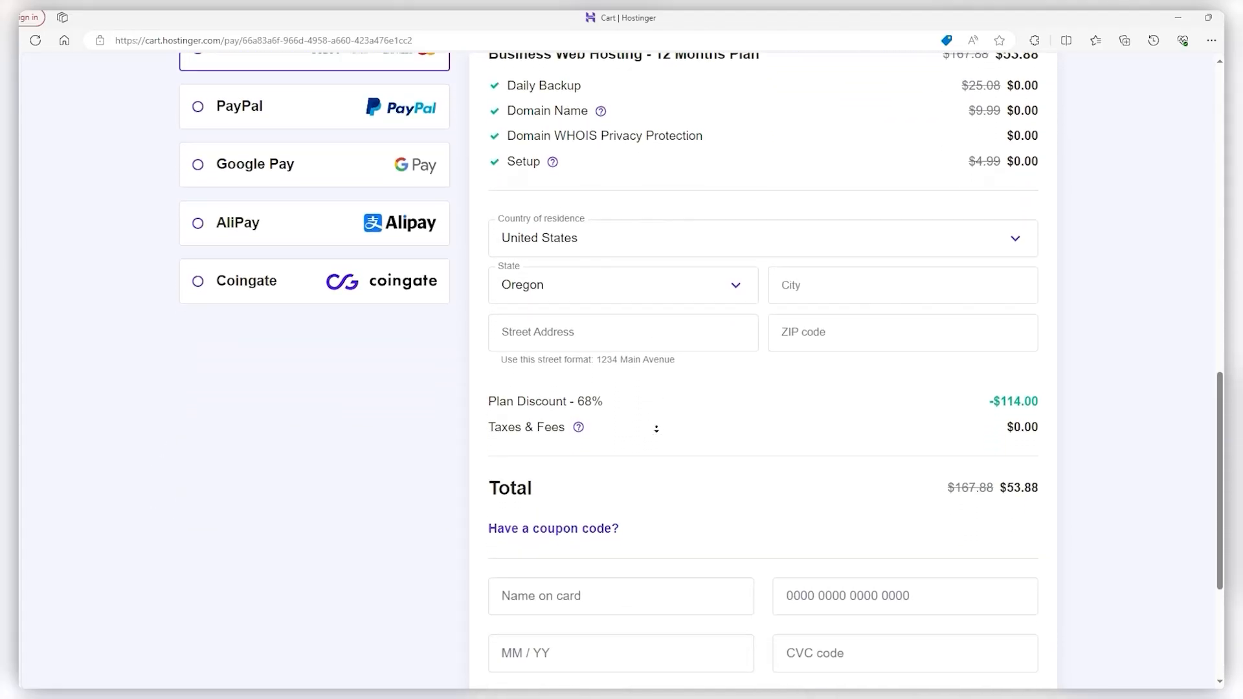
pyautogui.click(603, 422)
pyautogui.click(575, 477)
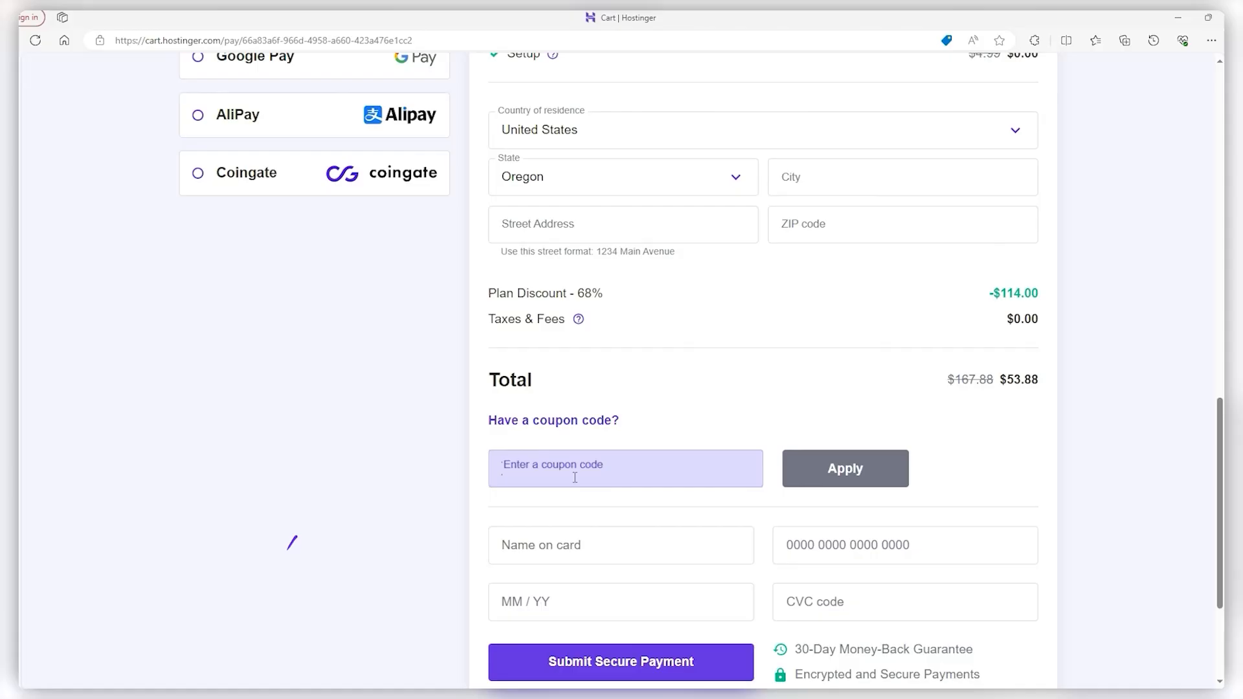
pyautogui.write('SITESTARTERS')
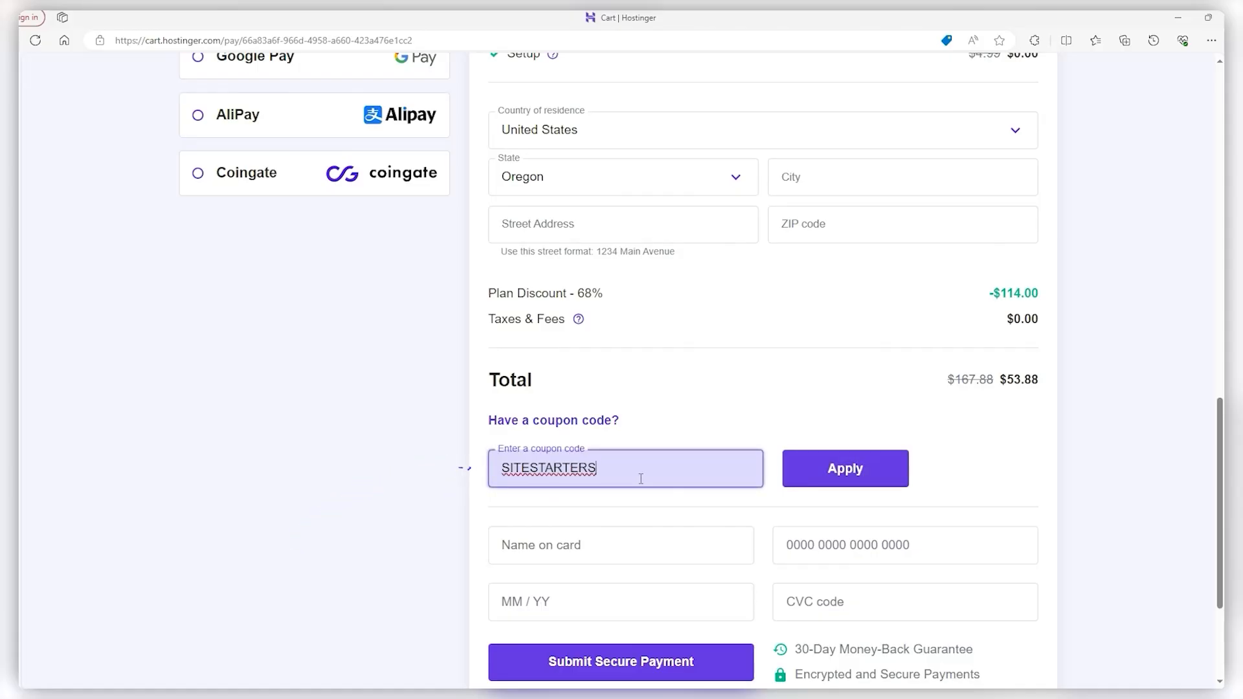
pyautogui.scroll(-3, 638, 482)
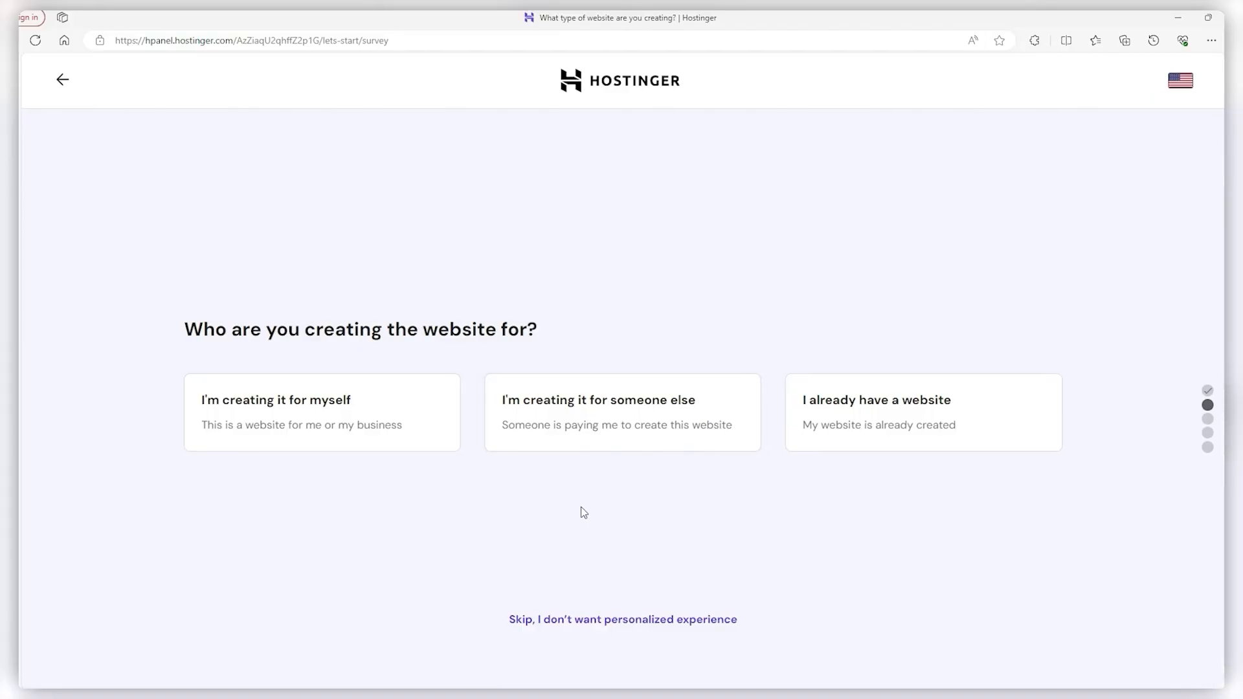
# Skip the personalization survey and start a new website from the hPanel websites list
pyautogui.click(528, 620)
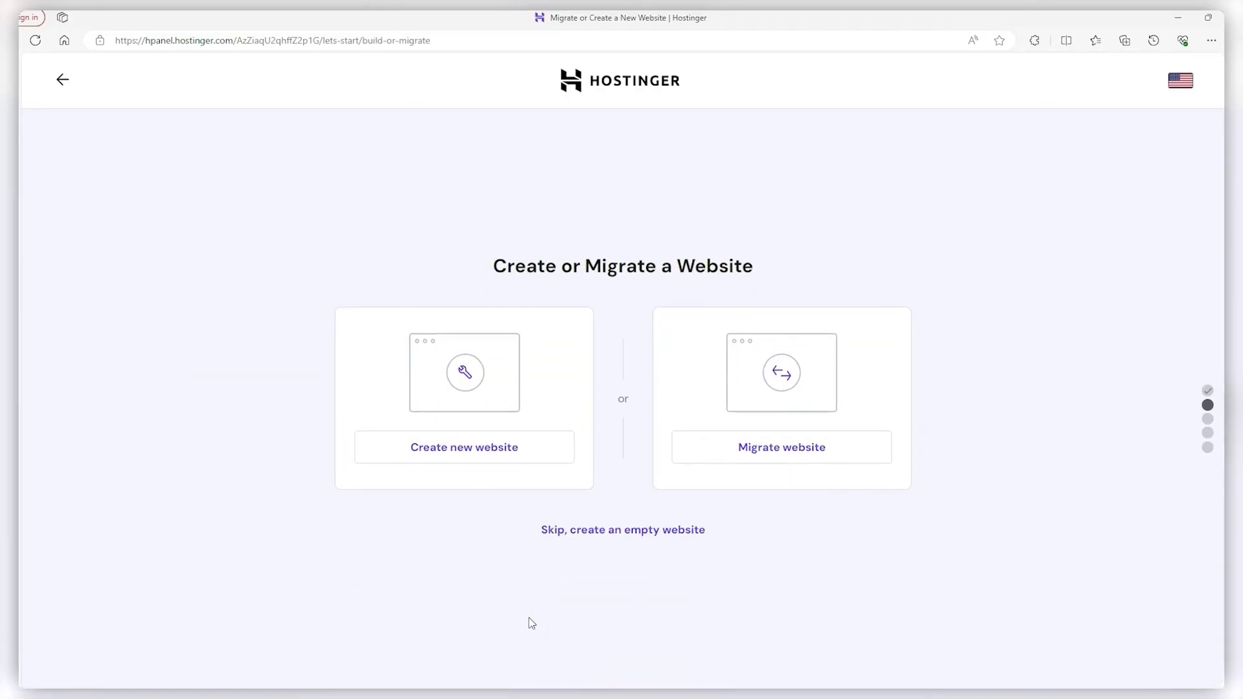
pyautogui.click(574, 531)
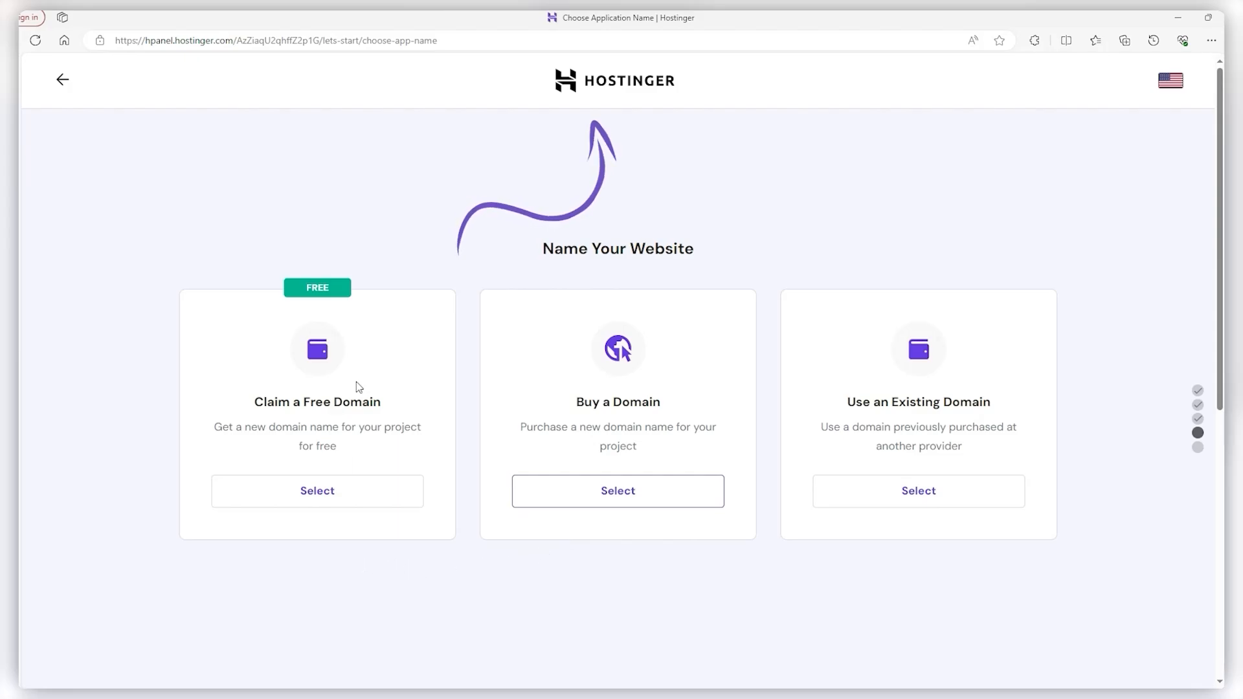
pyautogui.click(573, 87)
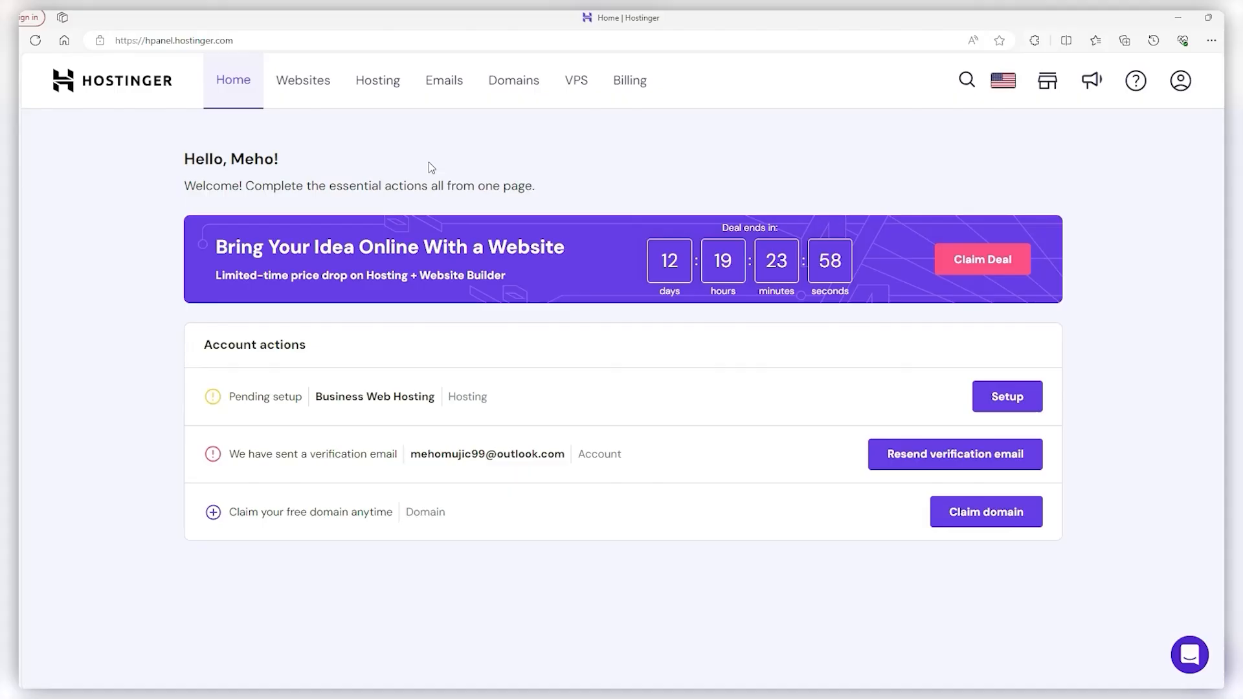
pyautogui.click(300, 92)
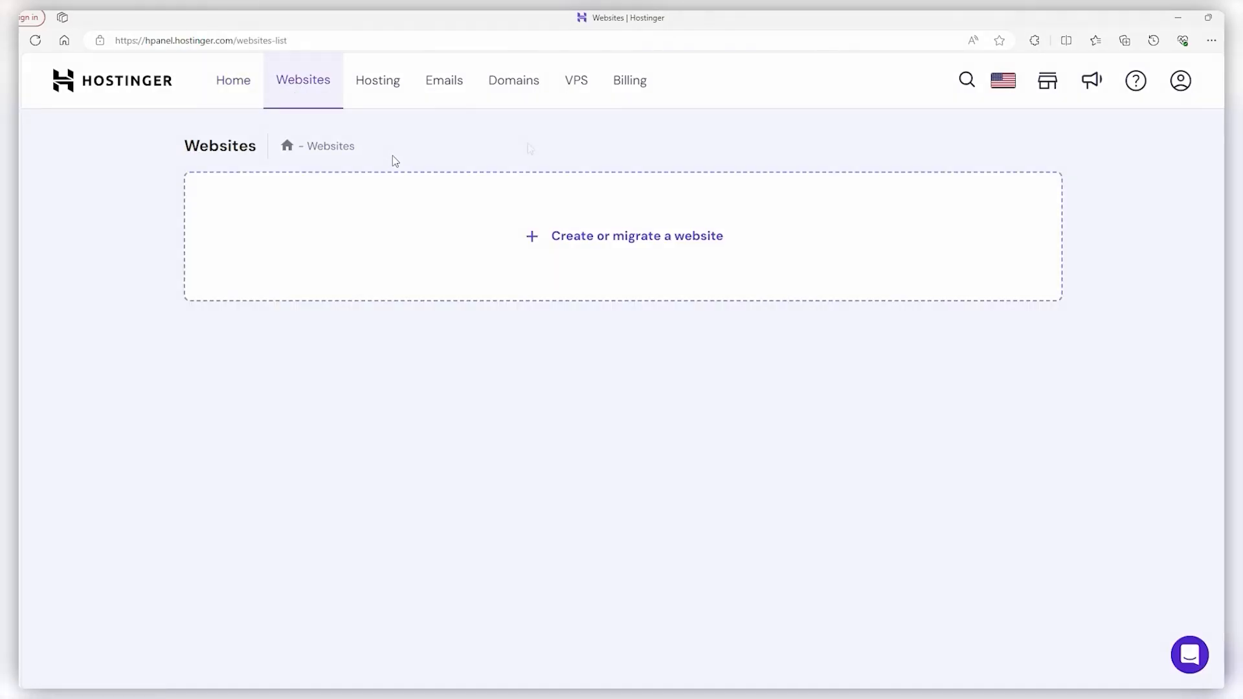
pyautogui.click(591, 236)
pyautogui.click(635, 541)
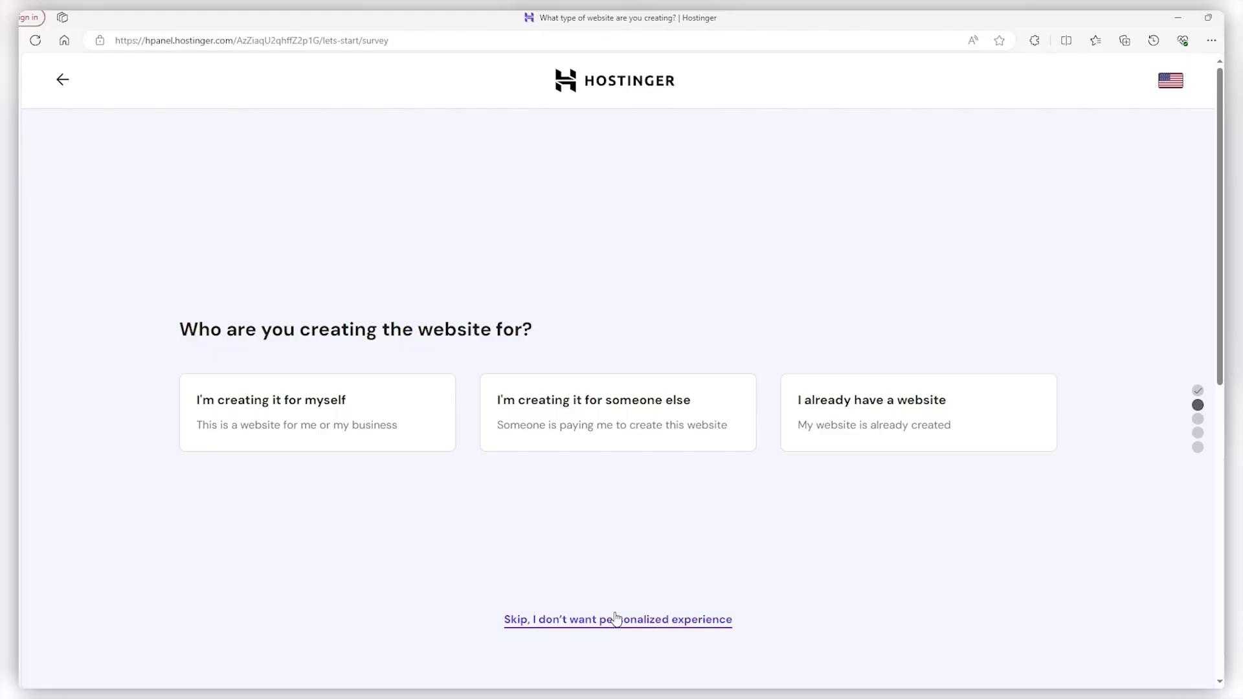
# Answer setup as for myself, building it myself, Blog, no help, and create a new website
pyautogui.click(402, 420)
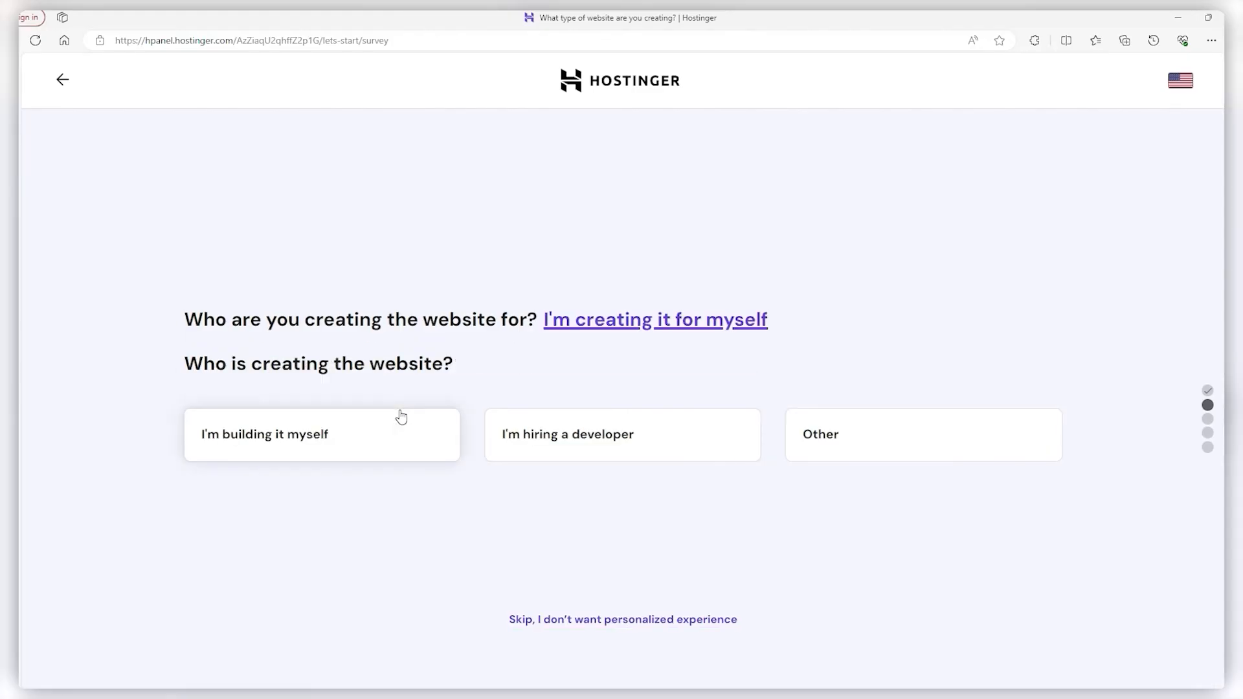
pyautogui.click(354, 461)
pyautogui.click(458, 461)
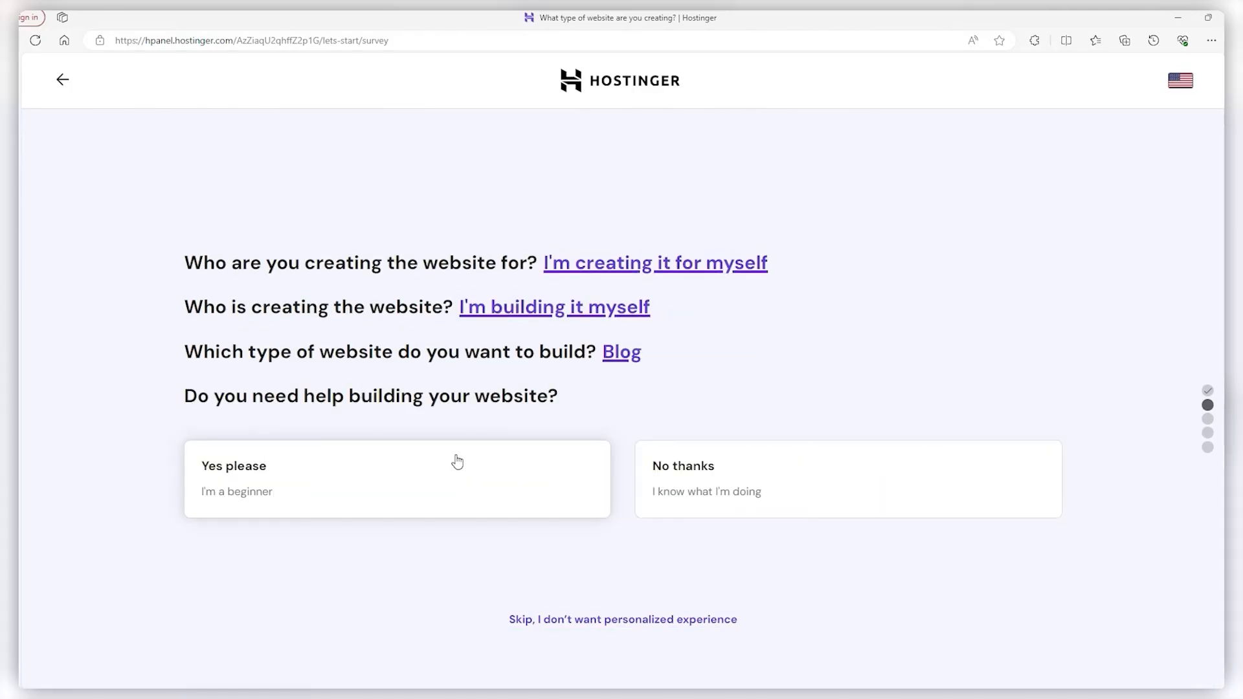
pyautogui.click(706, 480)
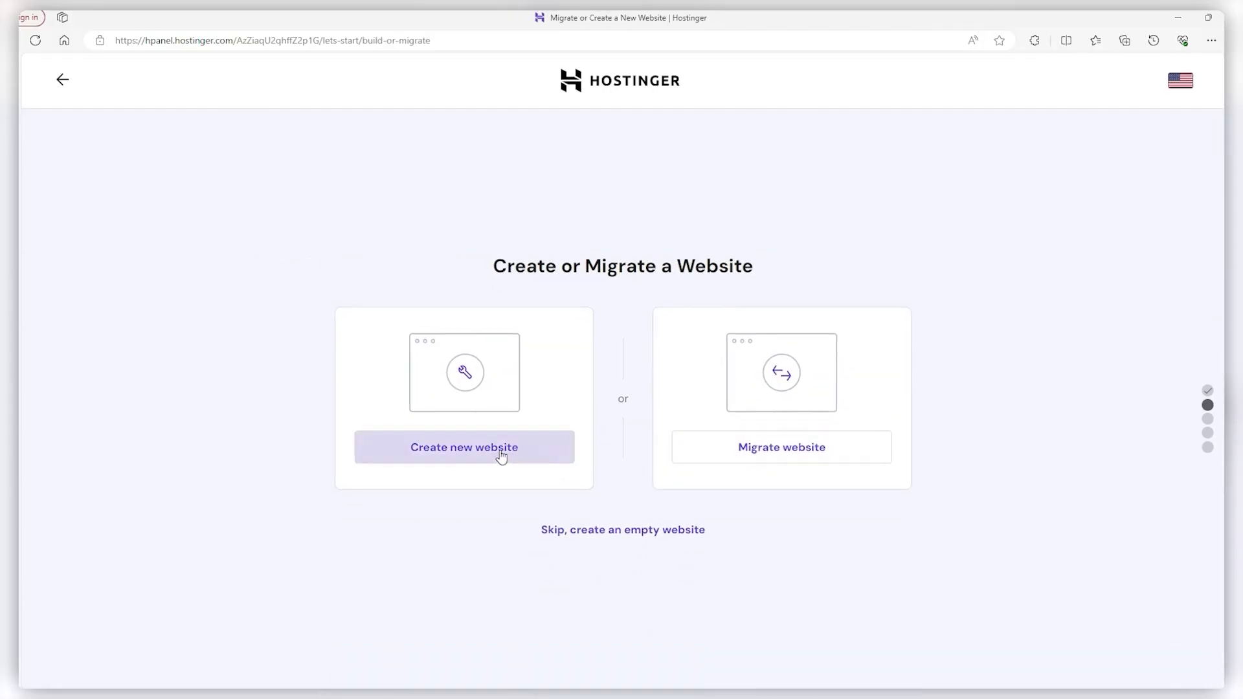
pyautogui.click(479, 456)
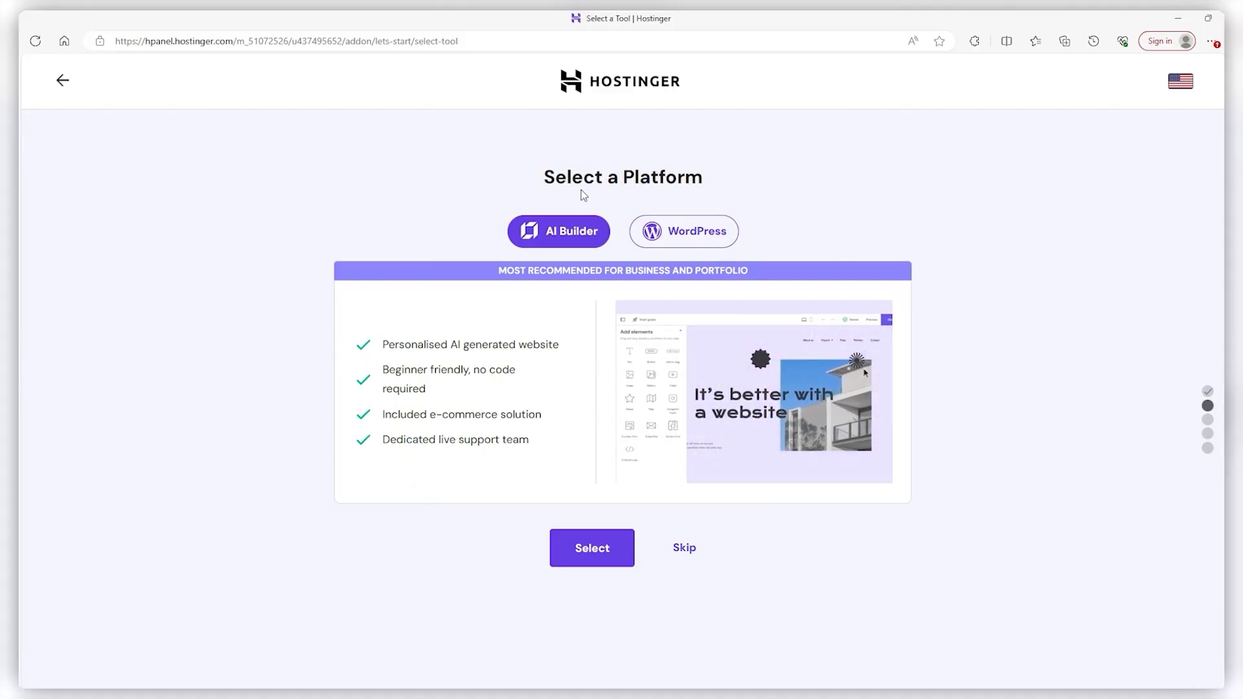
# Choose WordPress over AI Builder as the platform and accept the WordPress admin login details
pyautogui.click(656, 239)
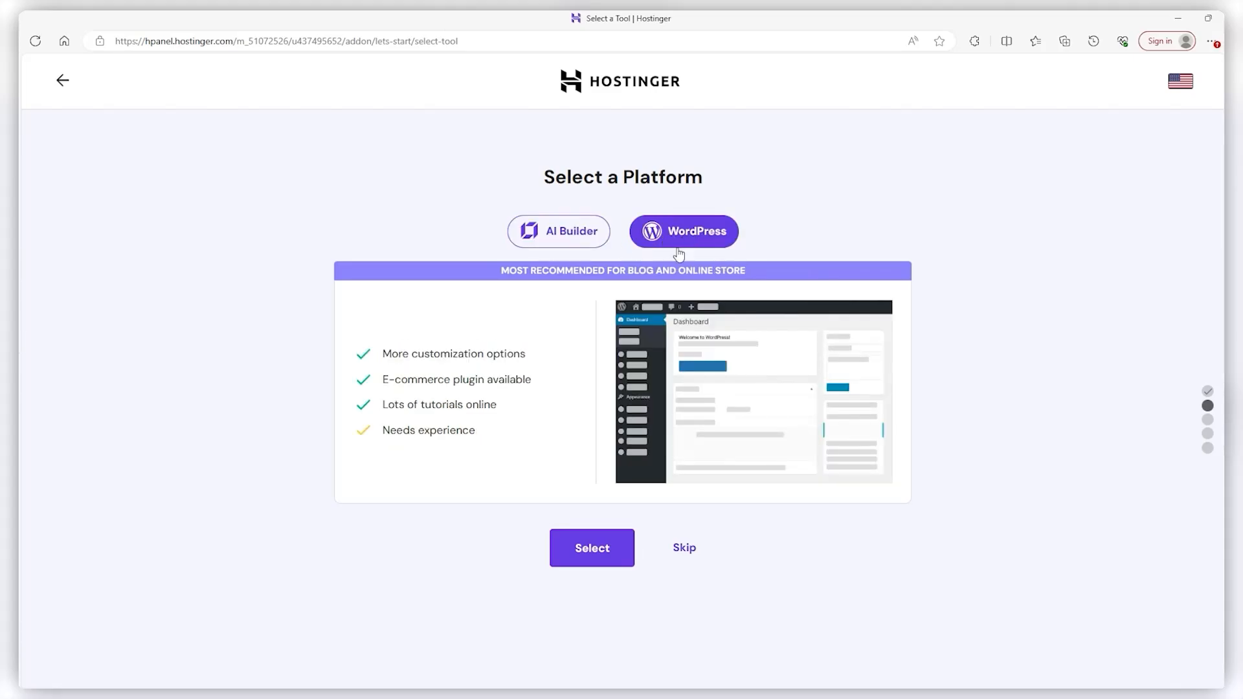
pyautogui.click(586, 246)
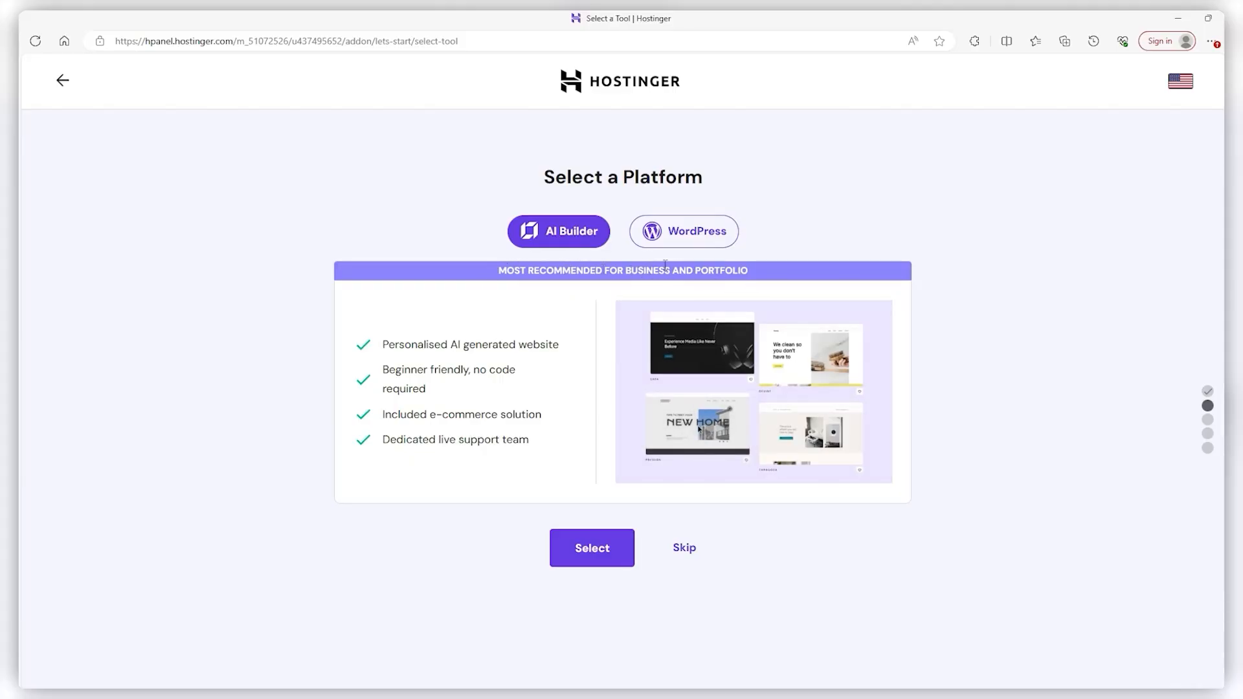
pyautogui.click(689, 245)
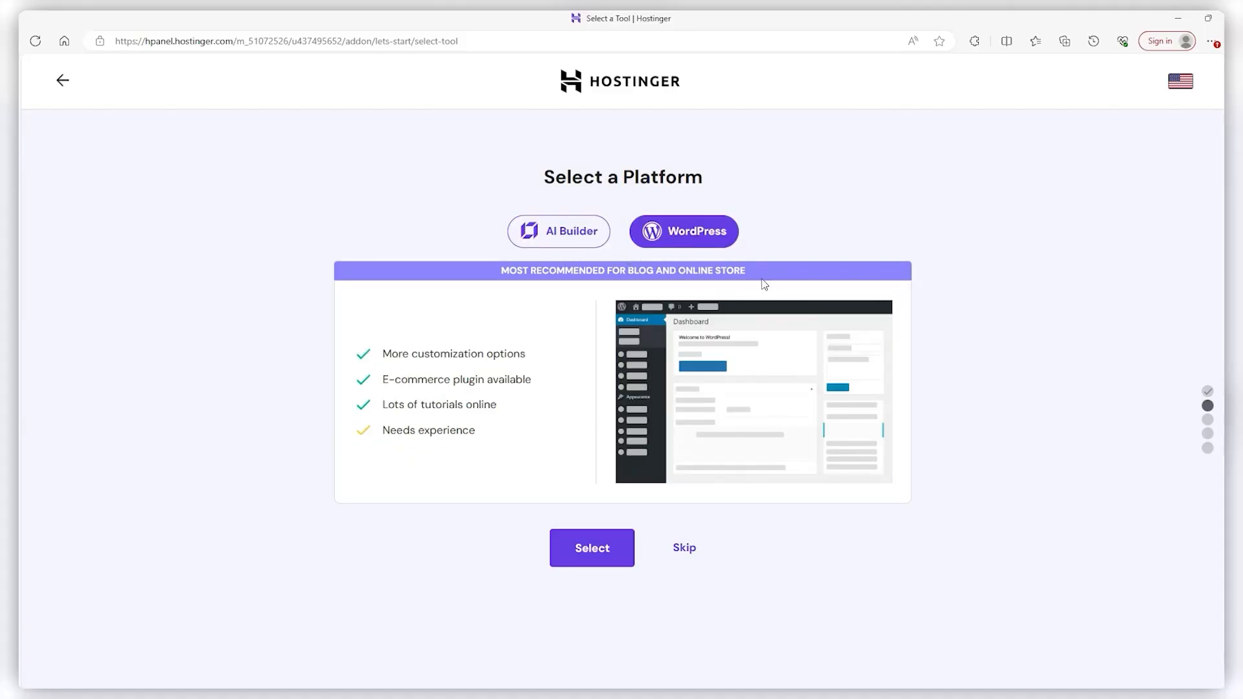
pyautogui.click(592, 549)
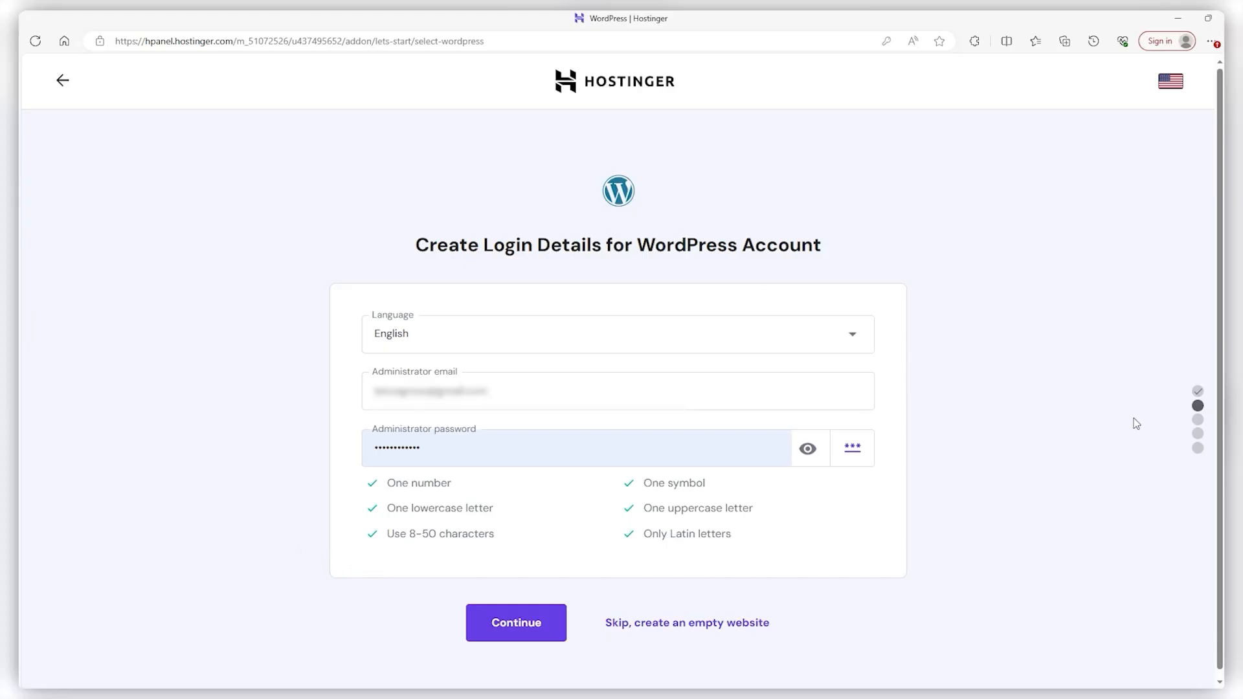
pyautogui.scroll(-1, 872, 551)
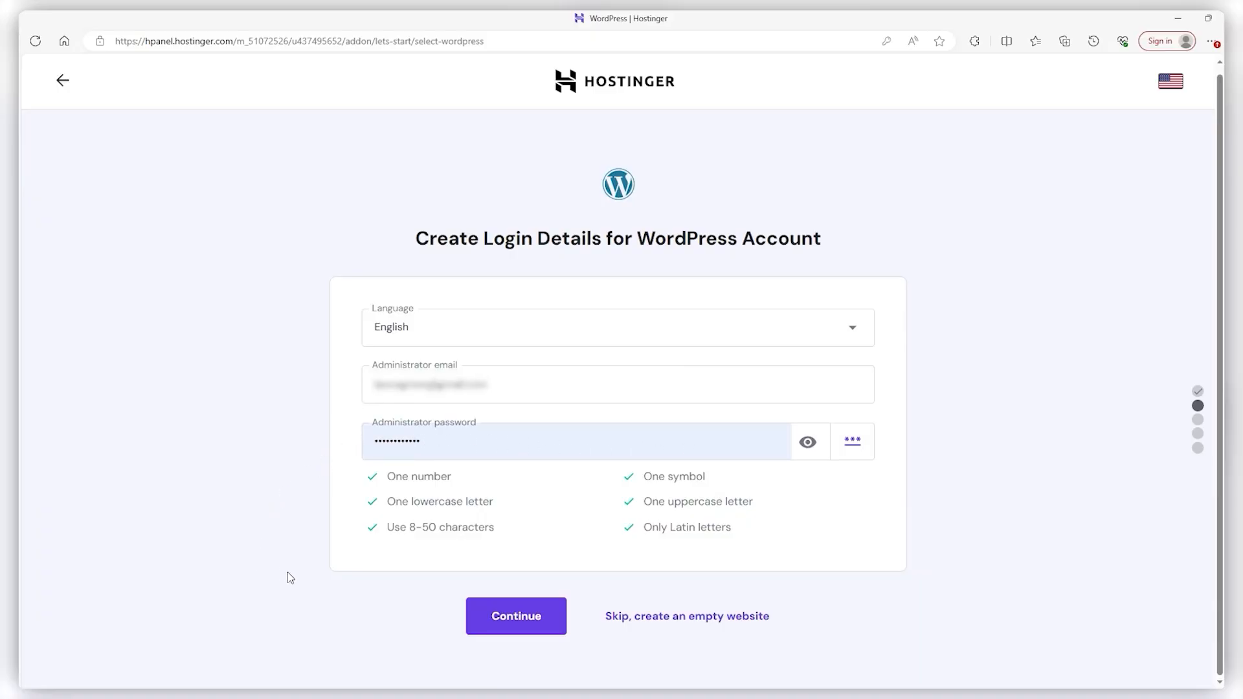
pyautogui.click(495, 629)
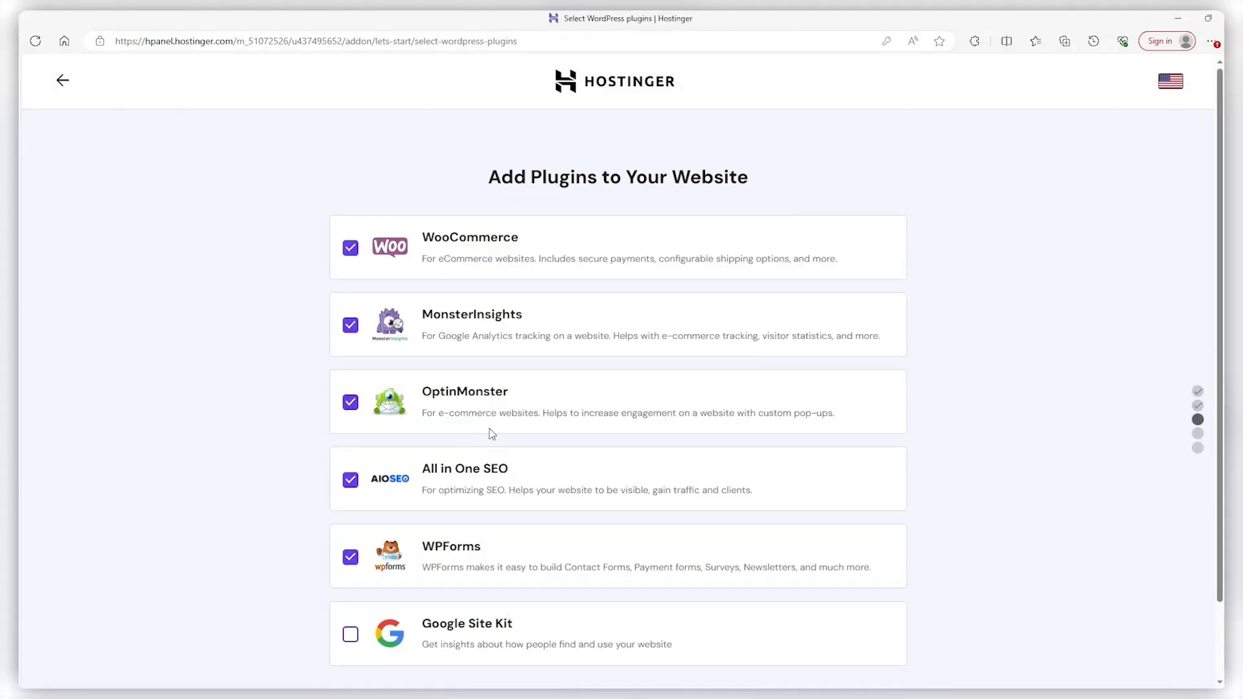
# Keep all six suggested plugins, including Google Site Kit, and continue to website design
pyautogui.scroll(-1, 893, 405)
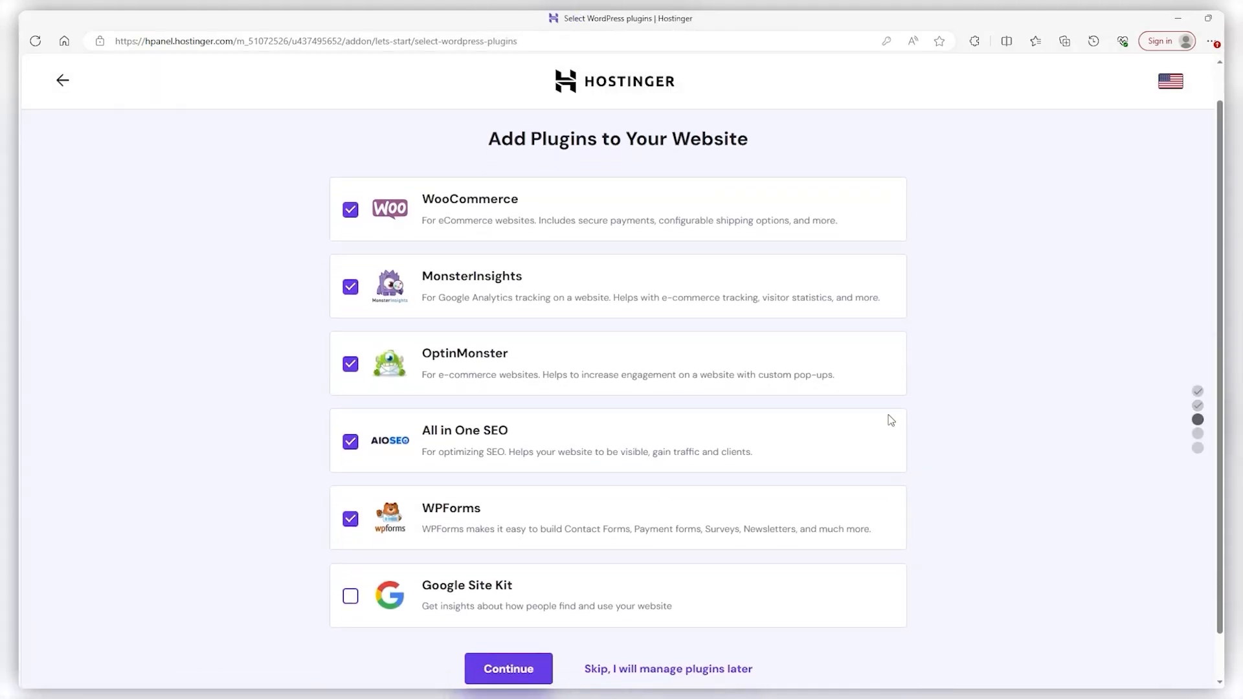
pyautogui.click(350, 596)
pyautogui.click(351, 519)
pyautogui.click(351, 519)
pyautogui.scroll(-1, 1079, 492)
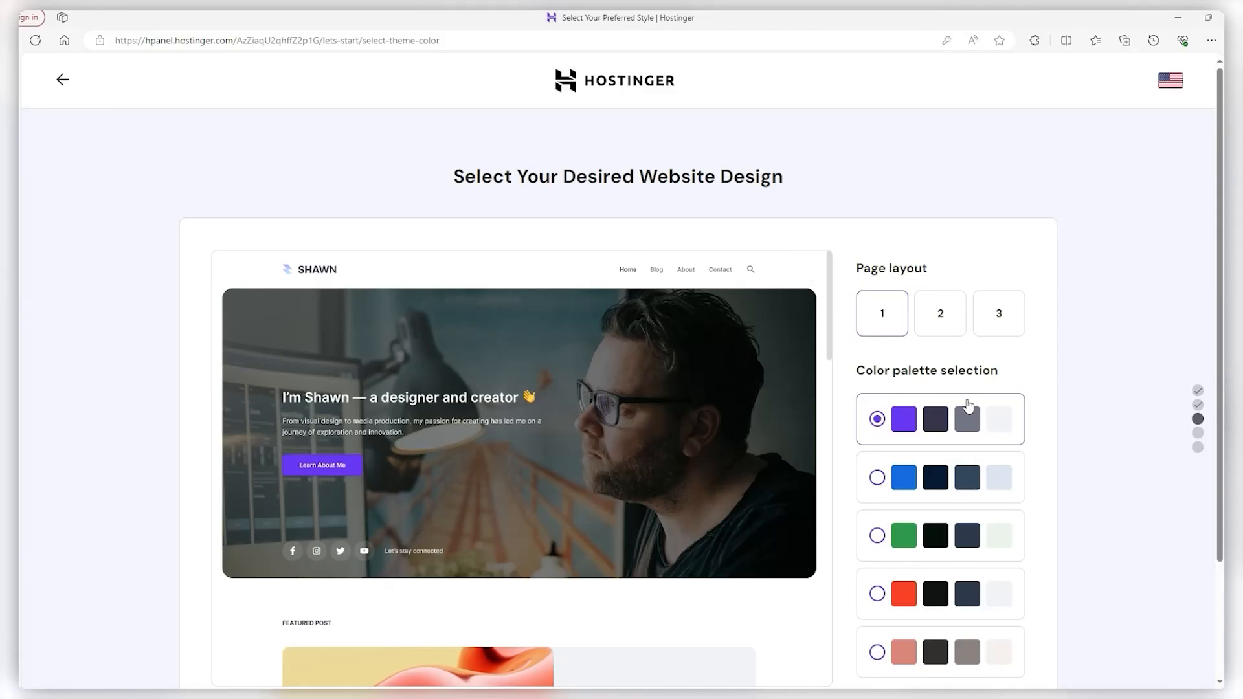
# Confirm layout 1 with the purple colour palette and keep the Default text style
pyautogui.scroll(-3, 978, 393)
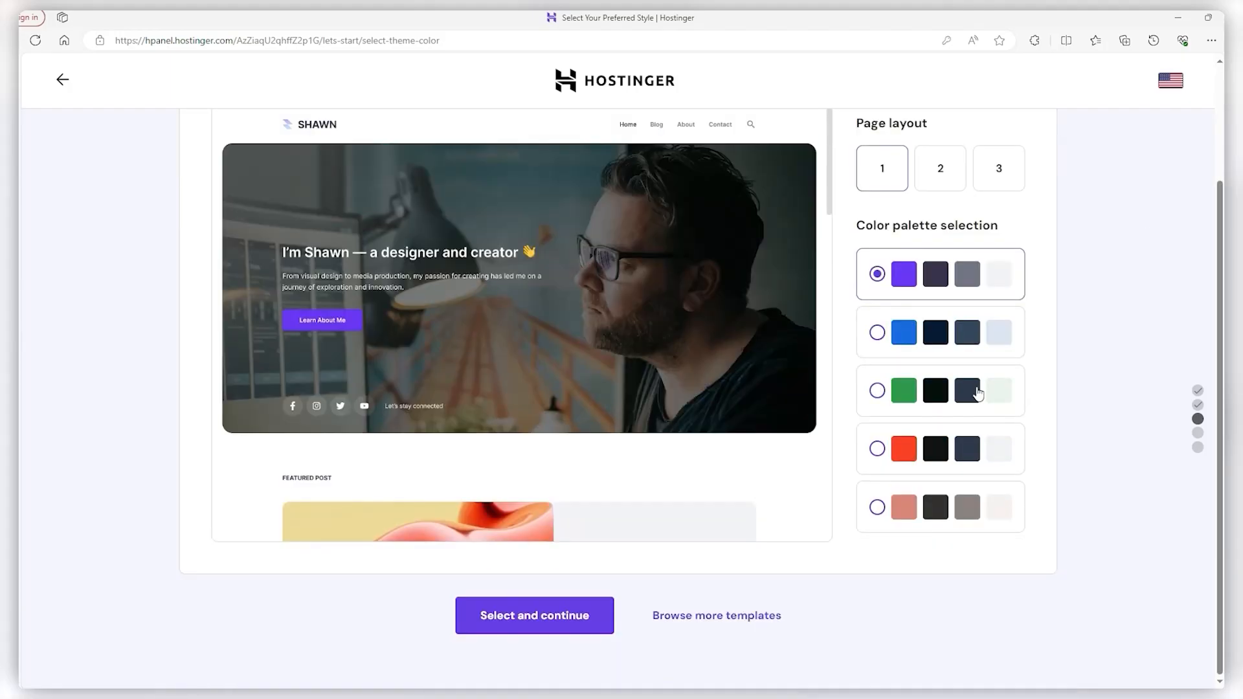
pyautogui.click(526, 615)
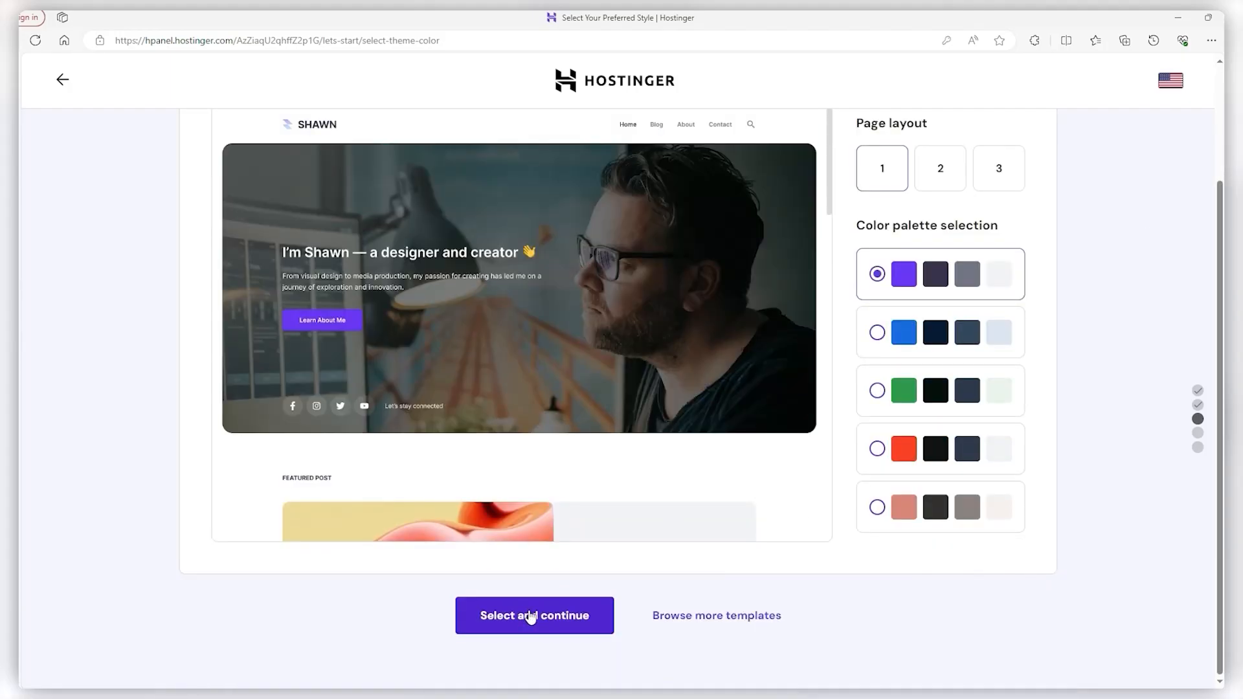
pyautogui.click(540, 618)
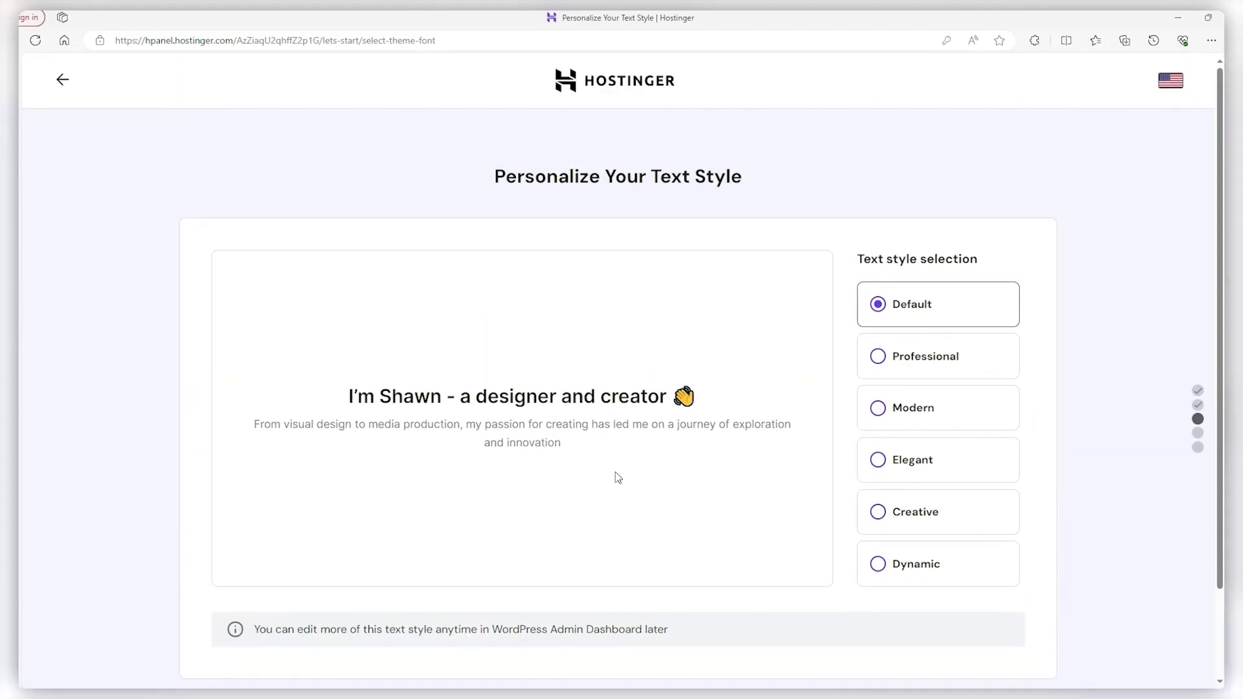
pyautogui.scroll(-2, 618, 466)
pyautogui.click(617, 632)
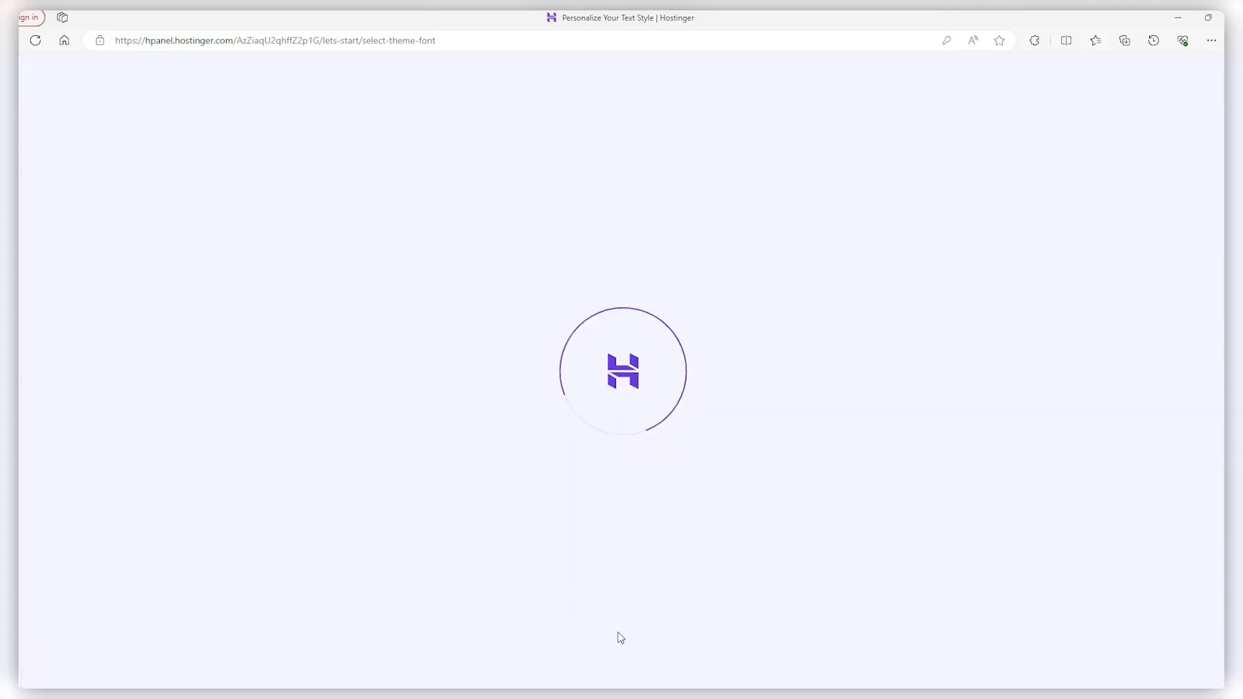
# Skip AI content generation, choosing to write the site content later
pyautogui.scroll(-1, 624, 476)
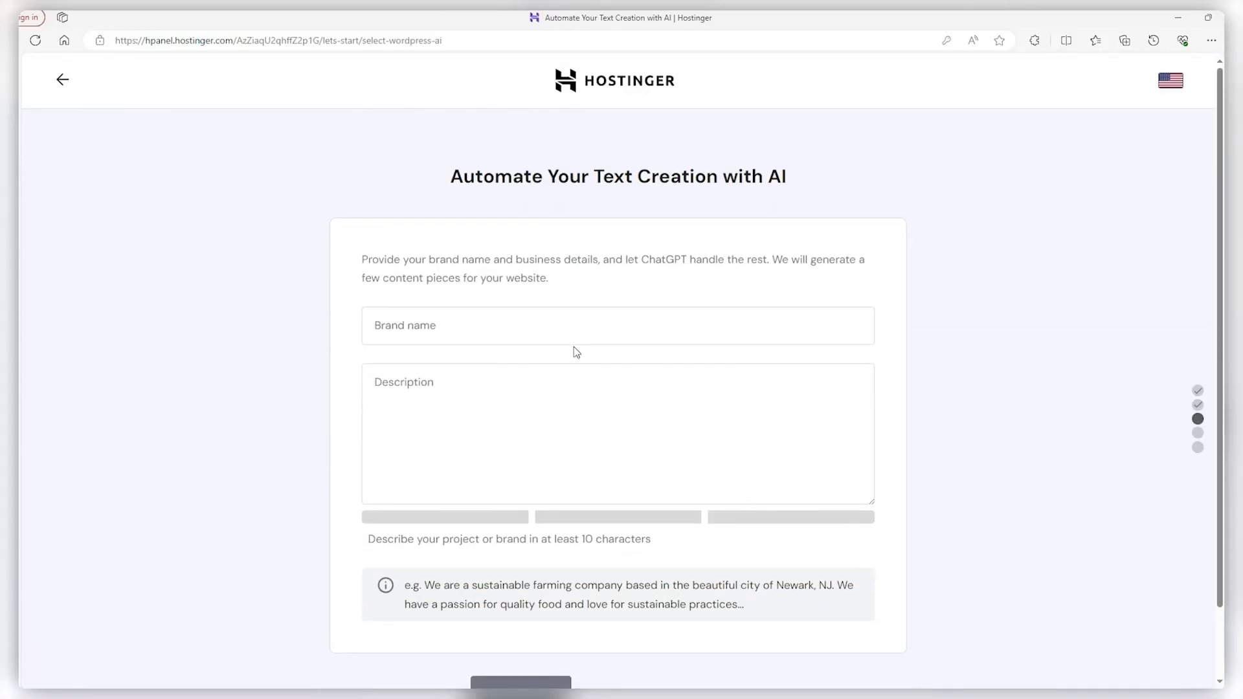
pyautogui.scroll(-2, 561, 319)
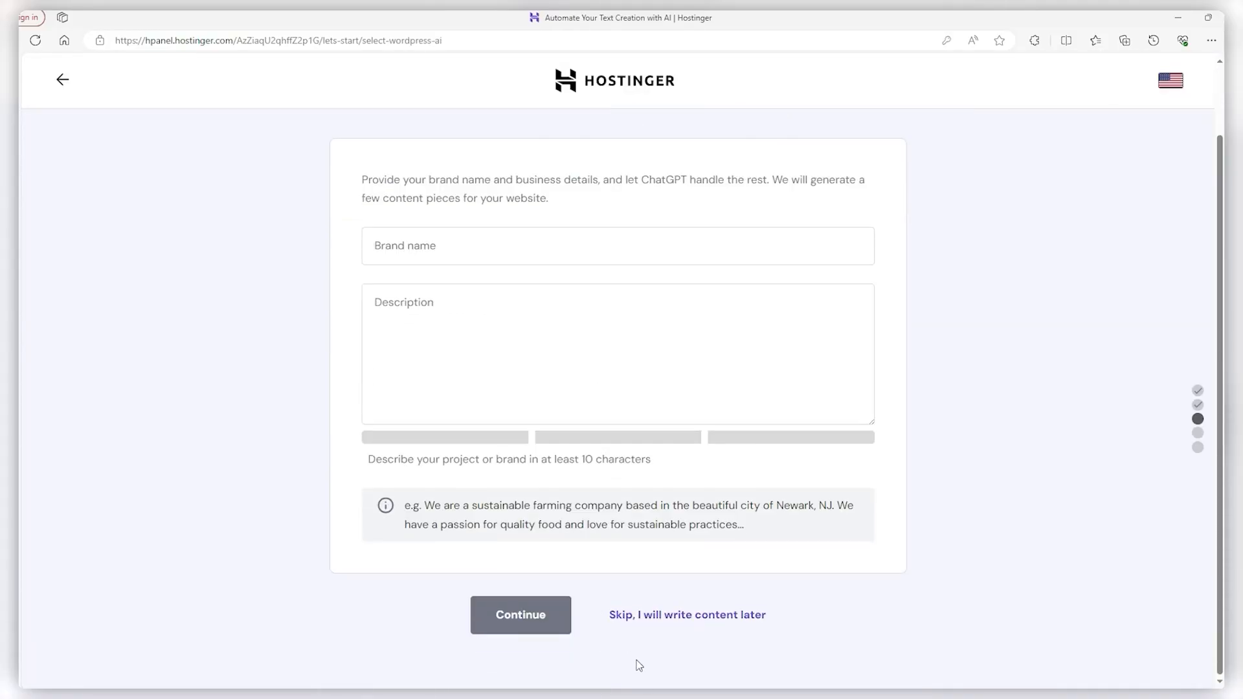
pyautogui.click(651, 617)
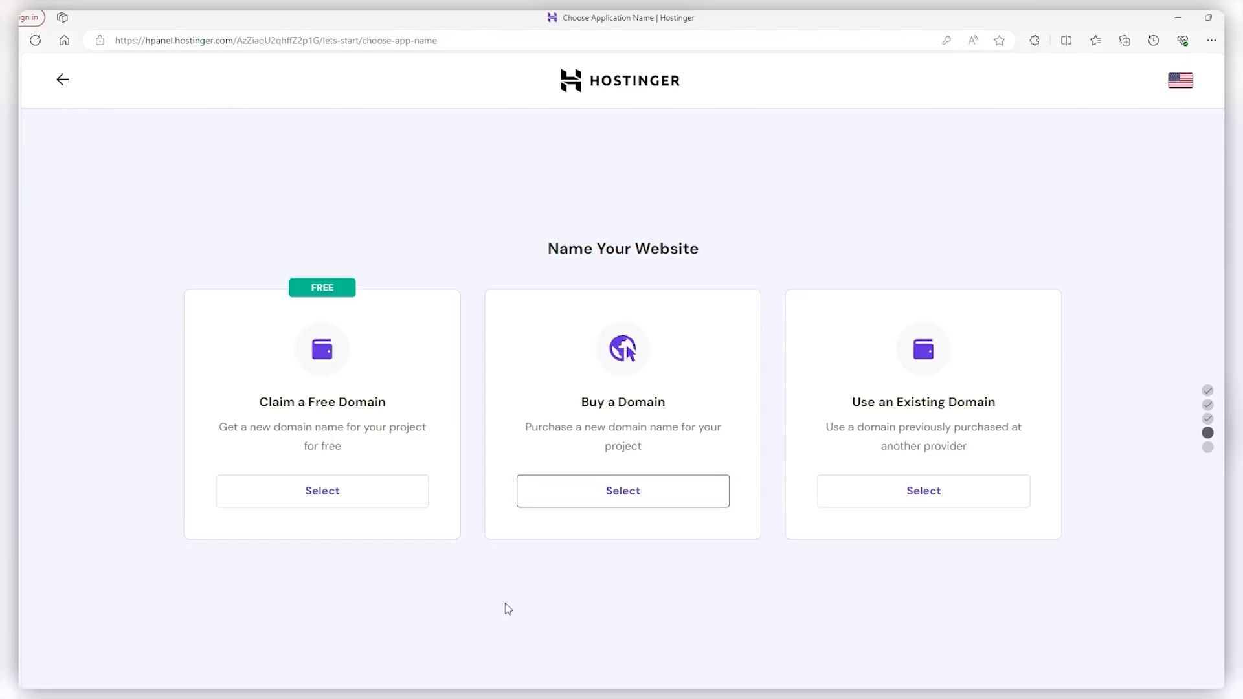
# Claim a free domain and confirm randomtut.com is available, leaving the extension unchanged
pyautogui.click(305, 499)
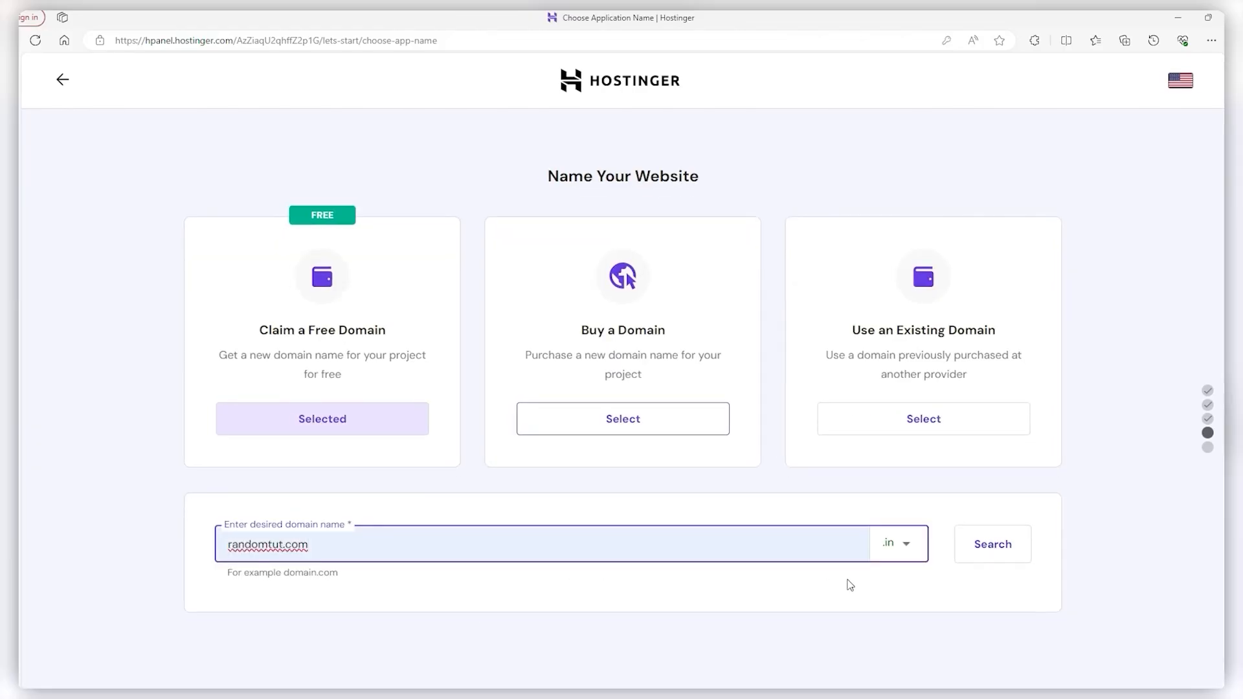
pyautogui.click(908, 543)
pyautogui.scroll(-2, 868, 591)
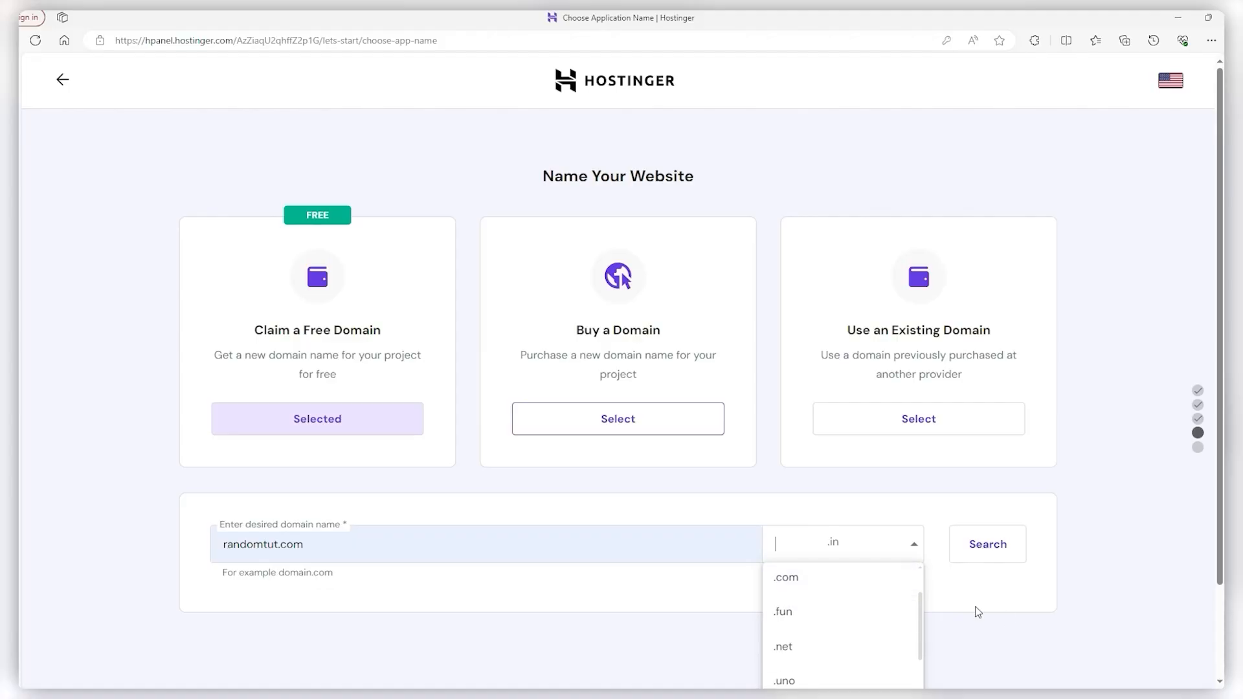
pyautogui.scroll(-2, 977, 611)
pyautogui.scroll(-5, 848, 557)
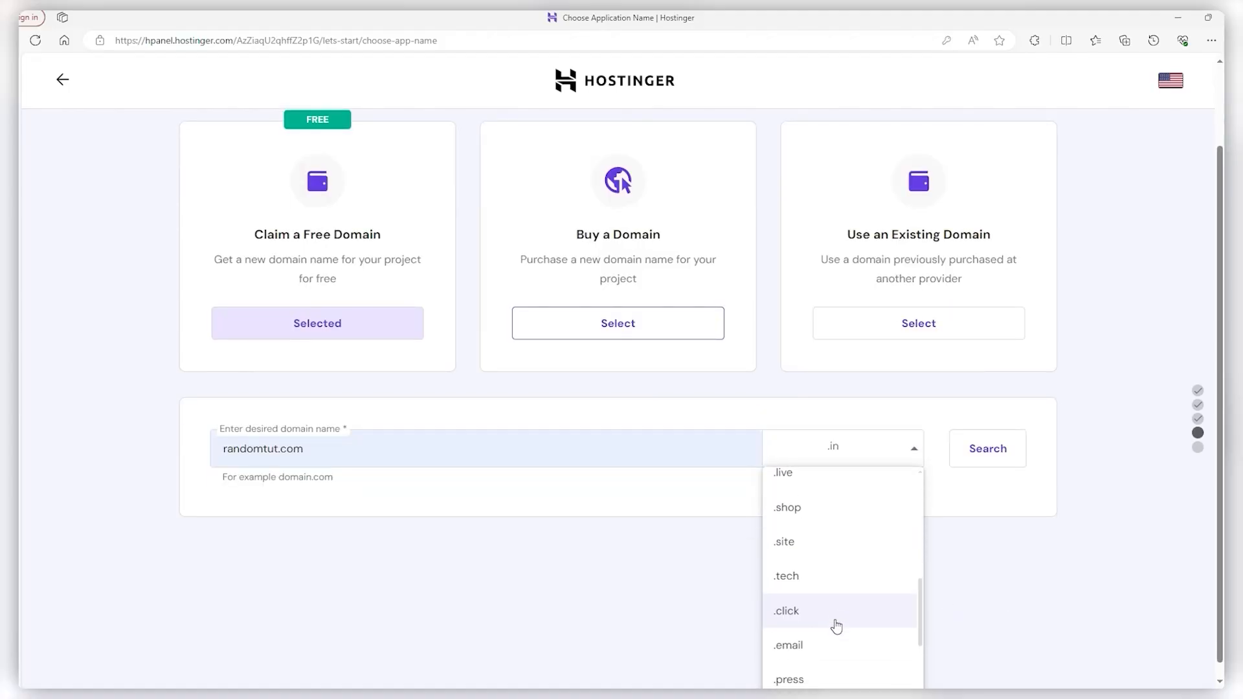
pyautogui.scroll(6, 833, 654)
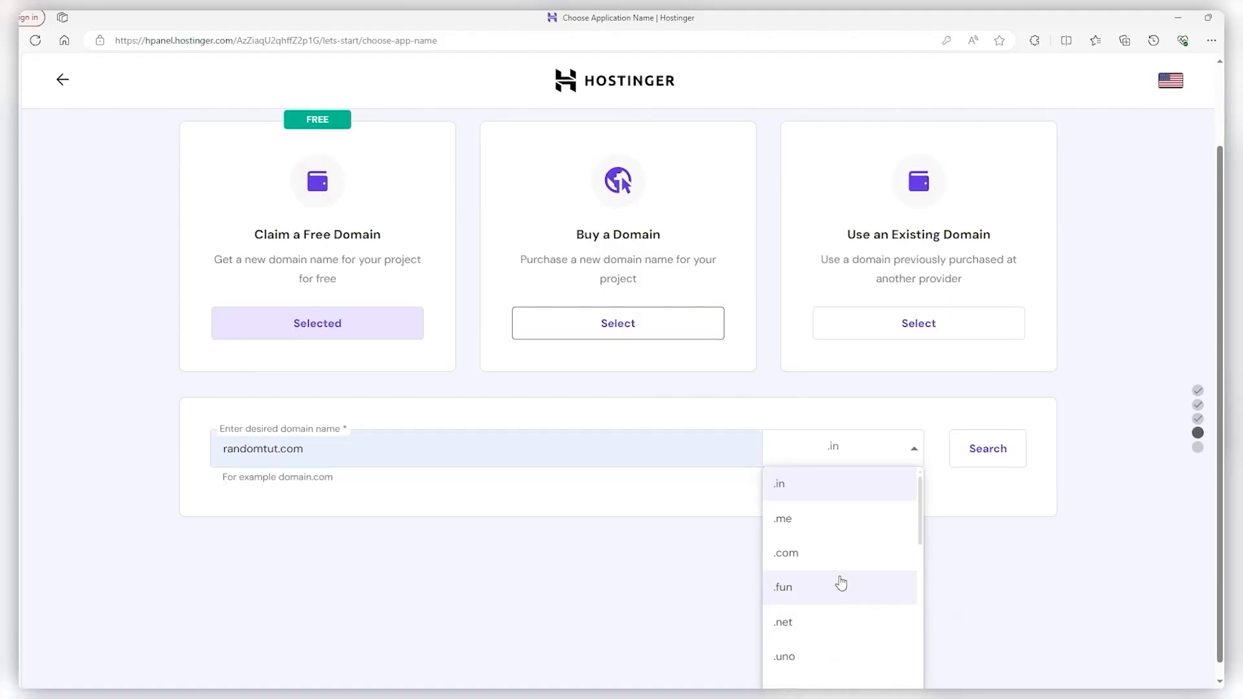
pyautogui.click(1005, 580)
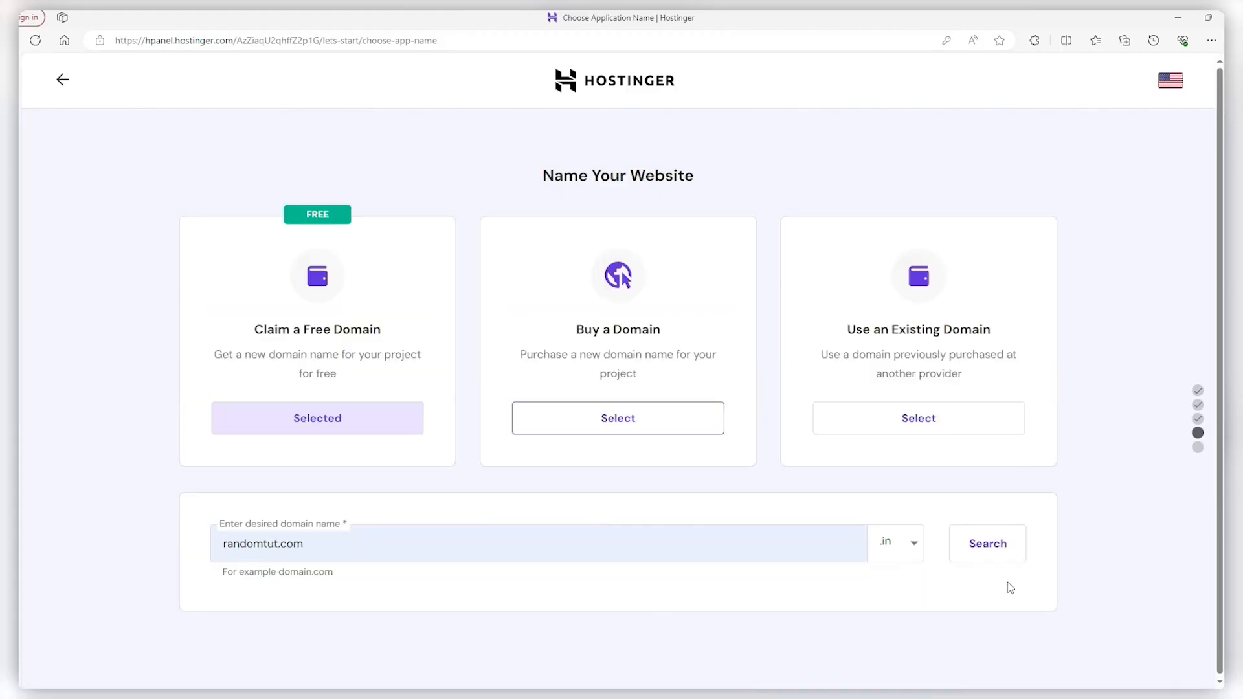
pyautogui.click(990, 551)
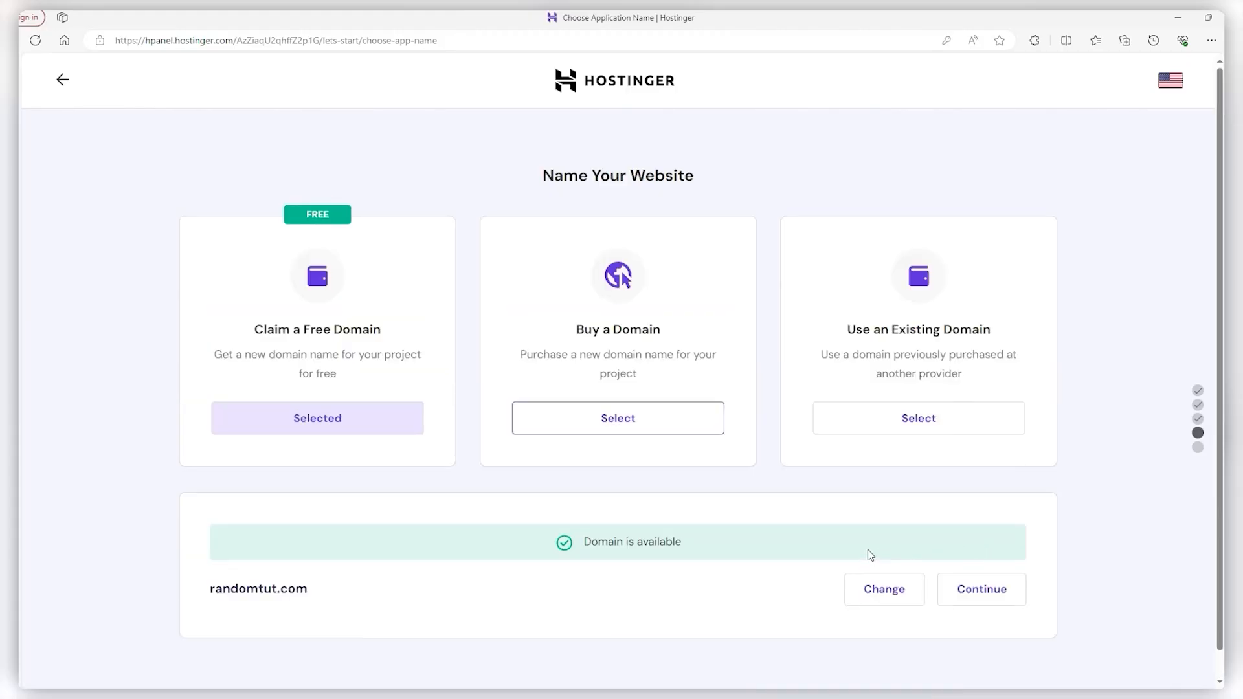
# Register randomtut.com as Personal with autofilled owner contact details and finish registration
pyautogui.click(975, 588)
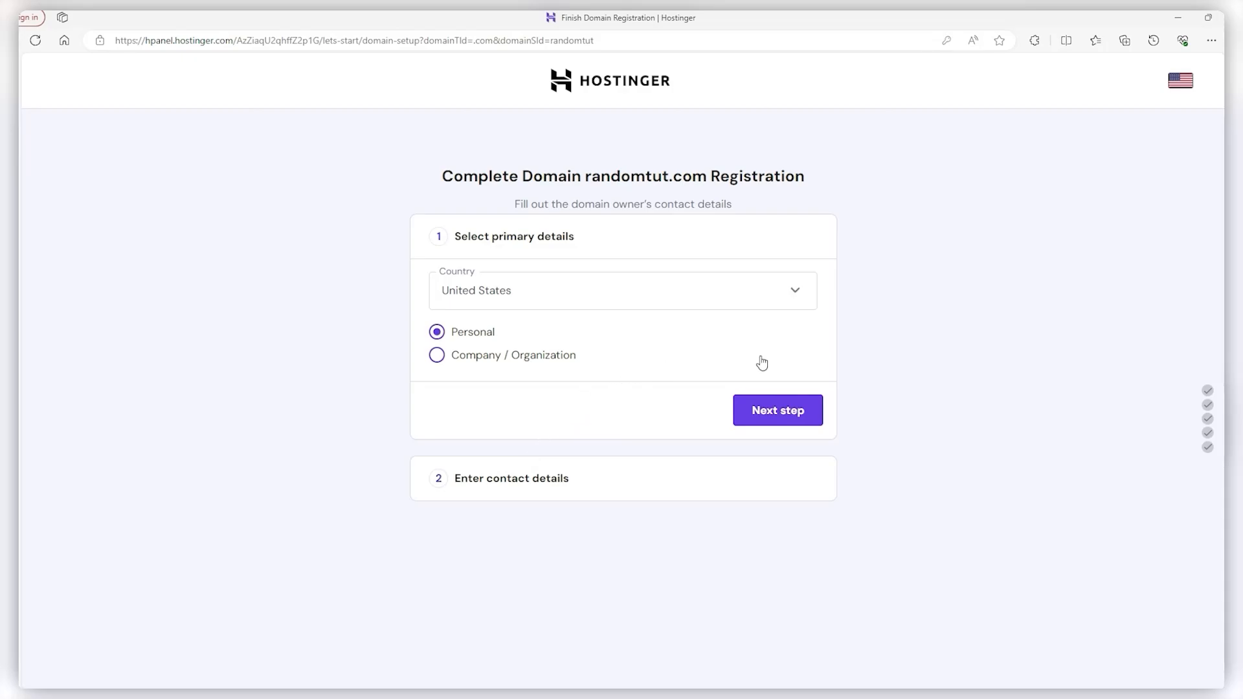
pyautogui.click(804, 408)
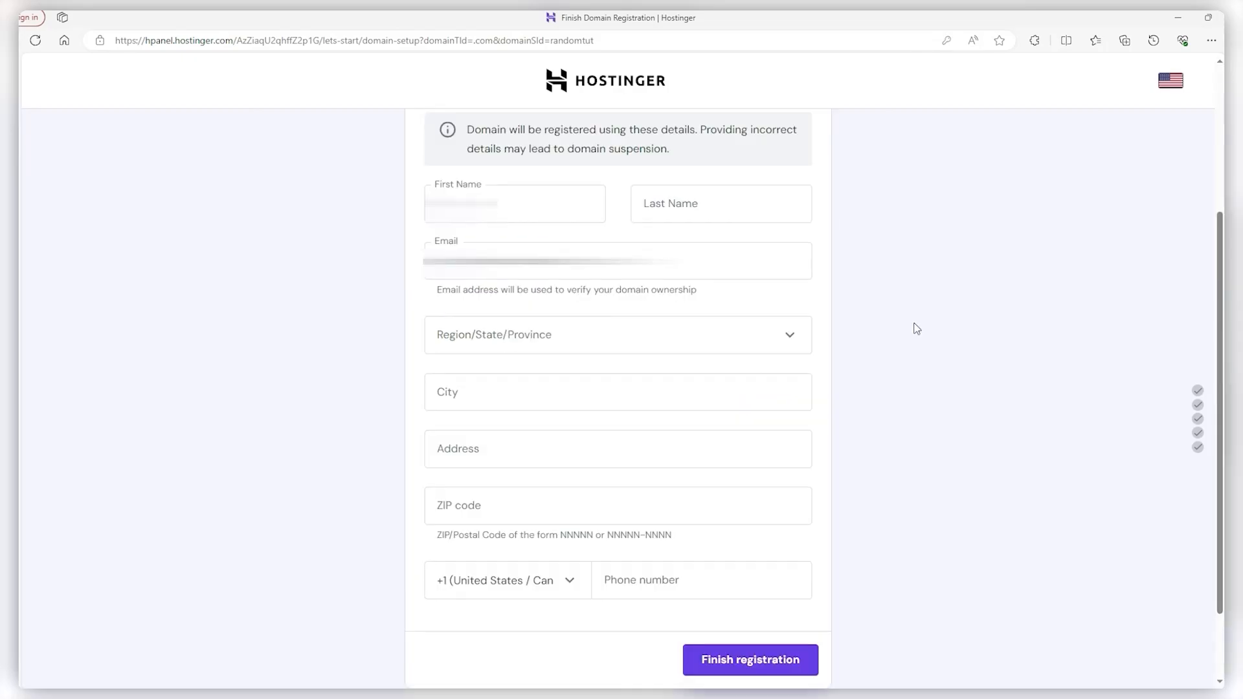
pyautogui.click(749, 581)
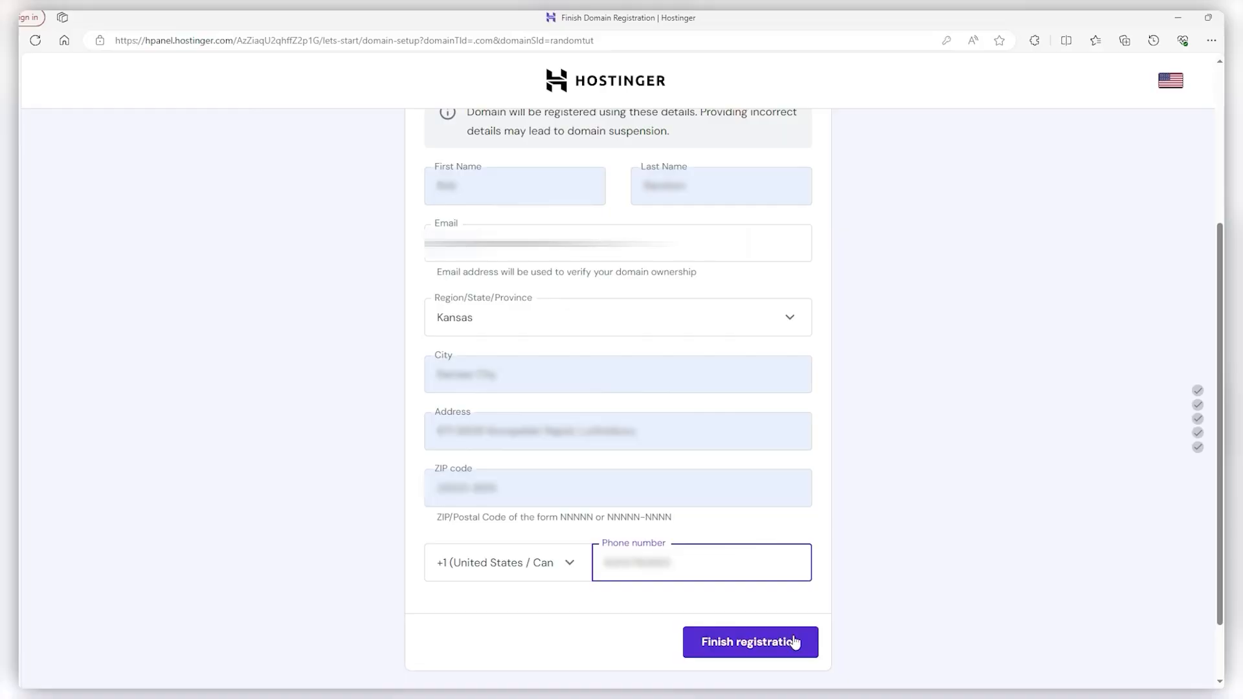
pyautogui.click(750, 643)
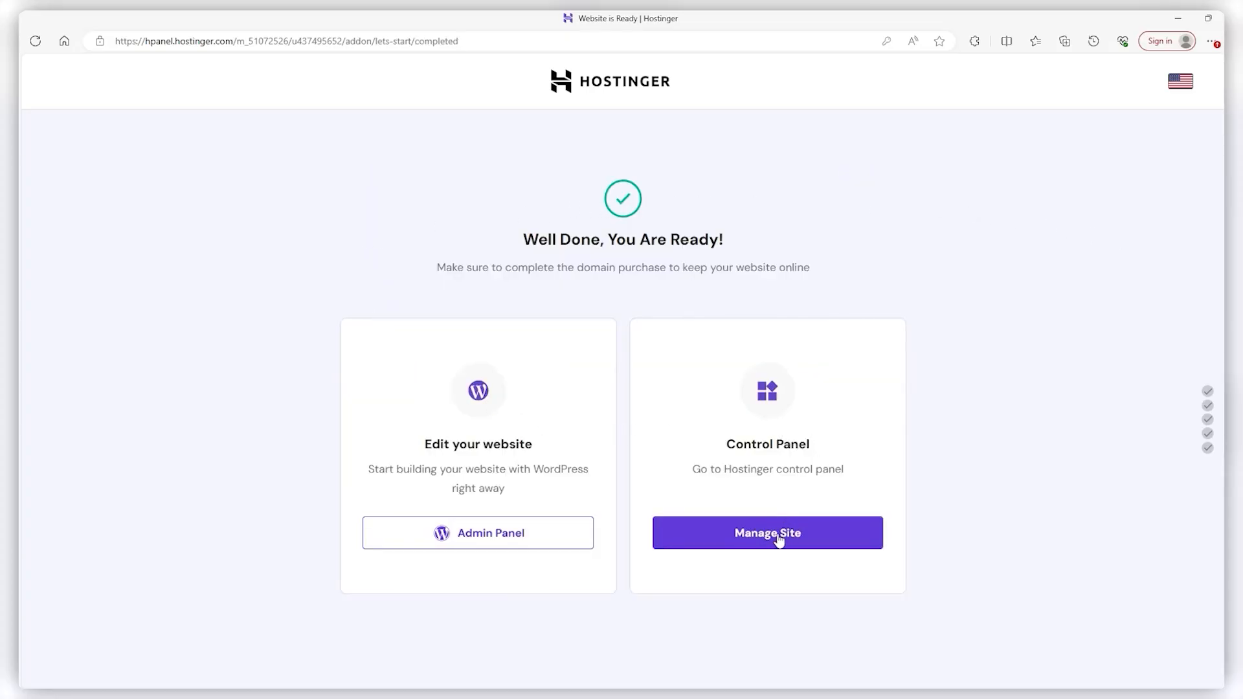
# Go from the new site's dashboard to Plugins > Add New Plugin
pyautogui.click(496, 537)
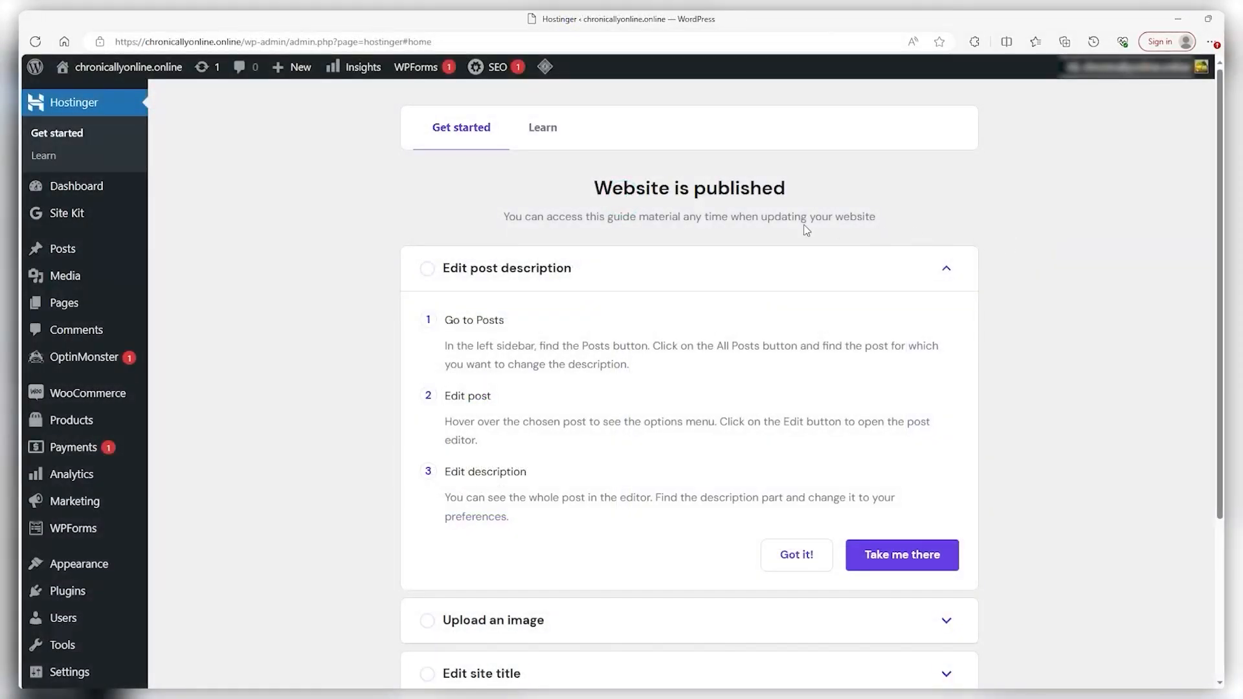
pyautogui.scroll(-3, 272, 256)
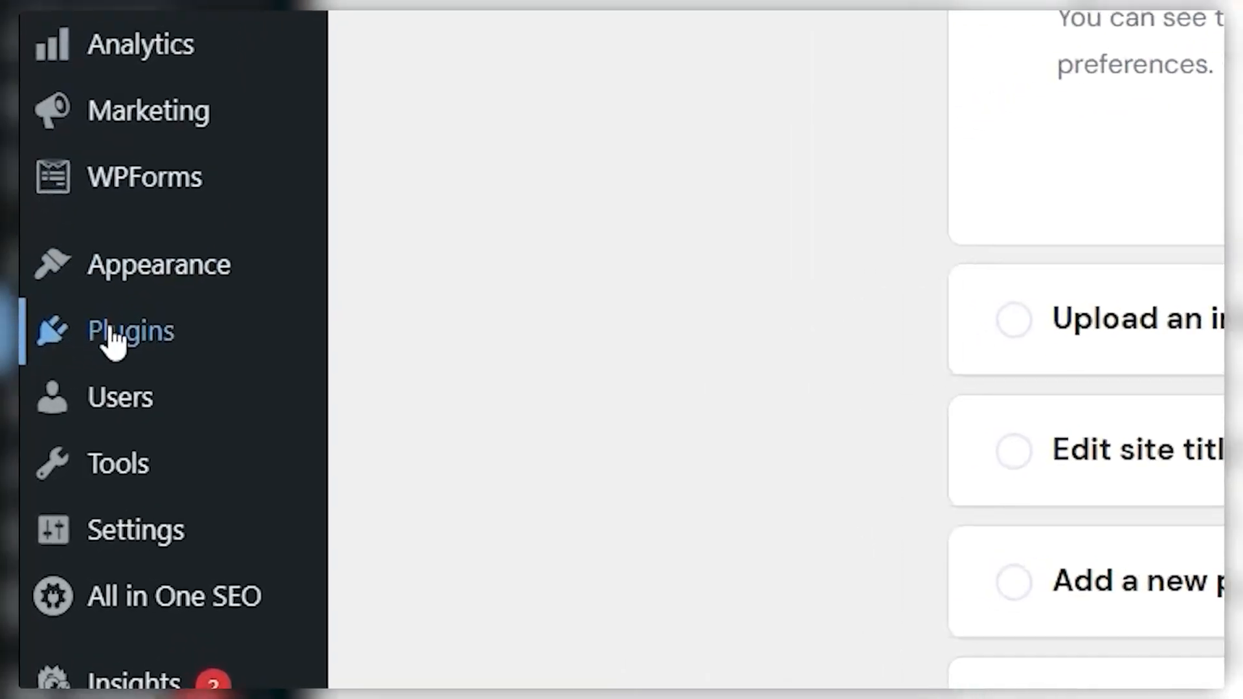
pyautogui.moveTo(113, 335)
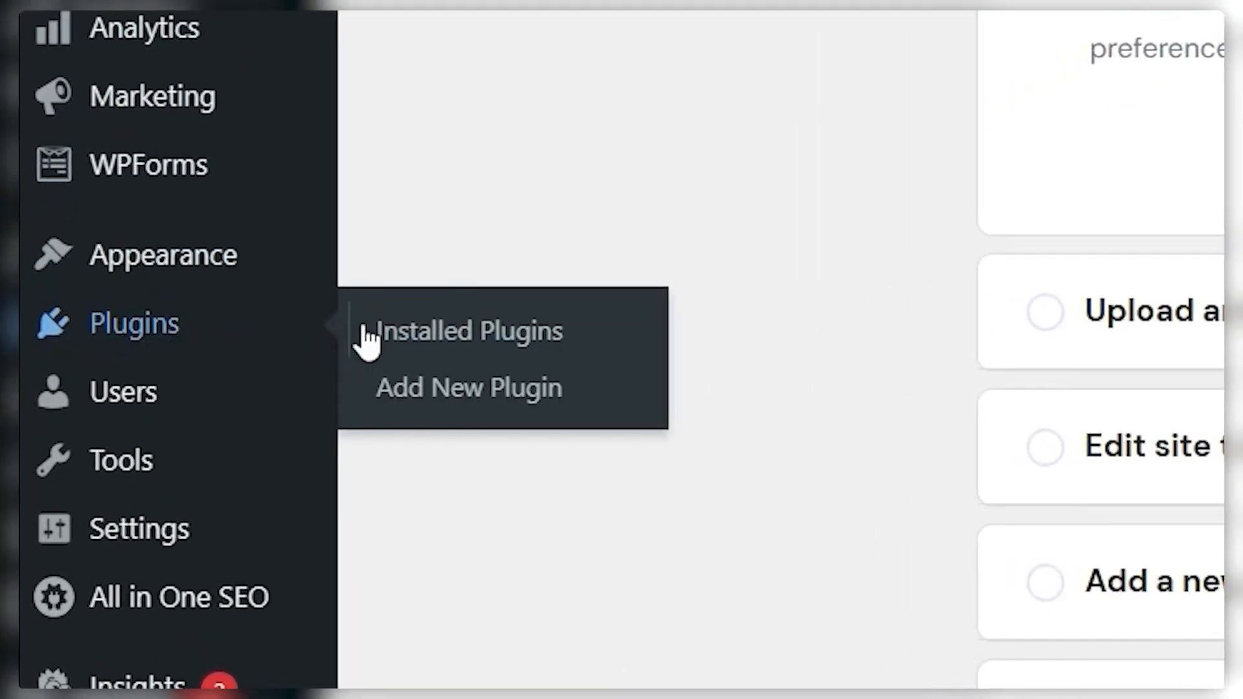
pyautogui.click(479, 390)
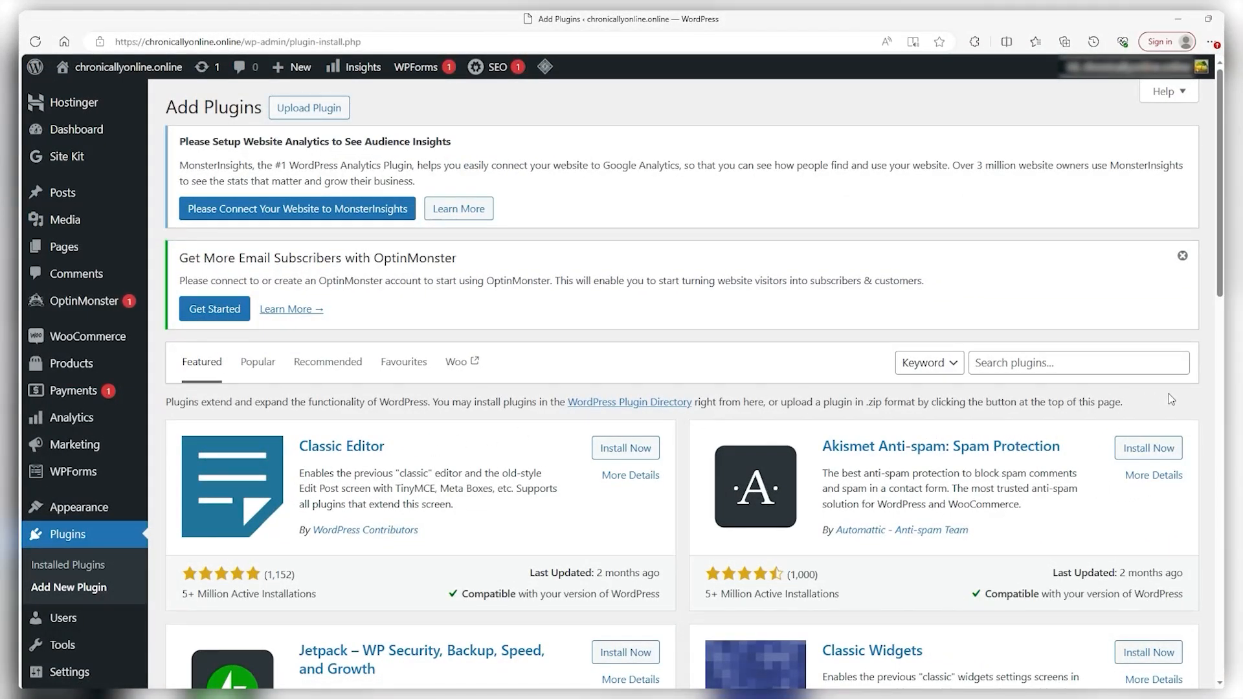
# Search plugins for 'starter', then install and activate Starter Templates
pyautogui.click(1041, 364)
pyautogui.write('starter')
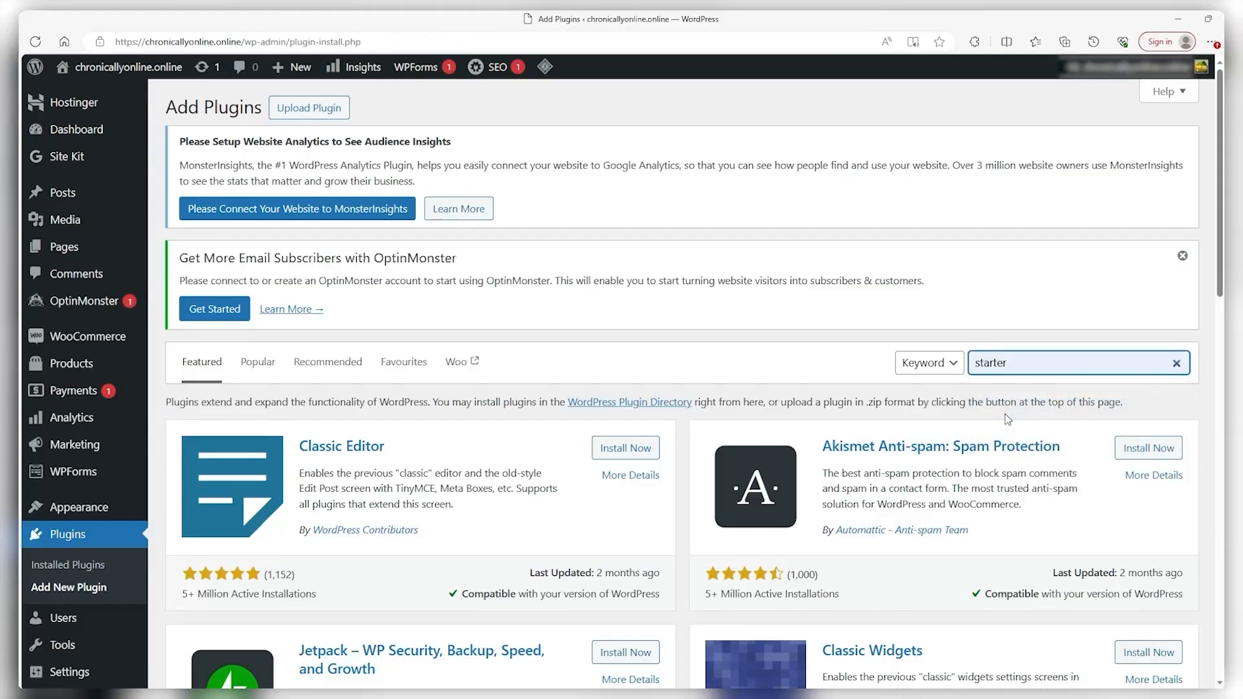
pyautogui.press('Return')
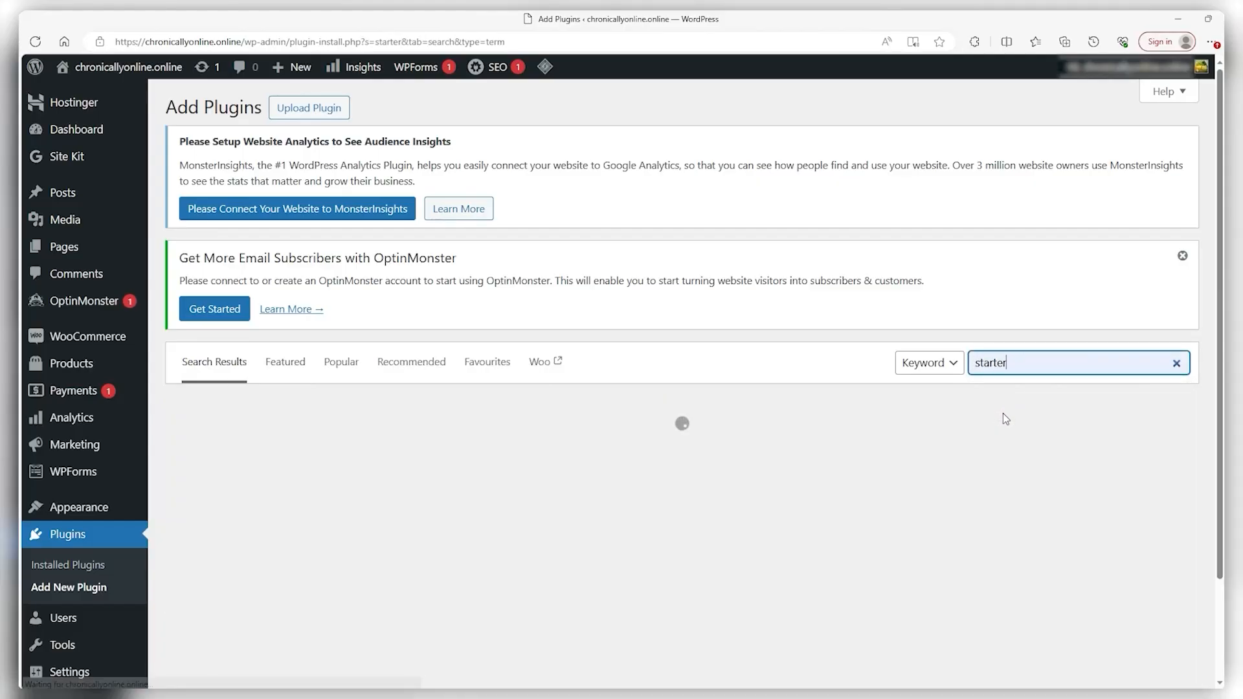
pyautogui.click(653, 369)
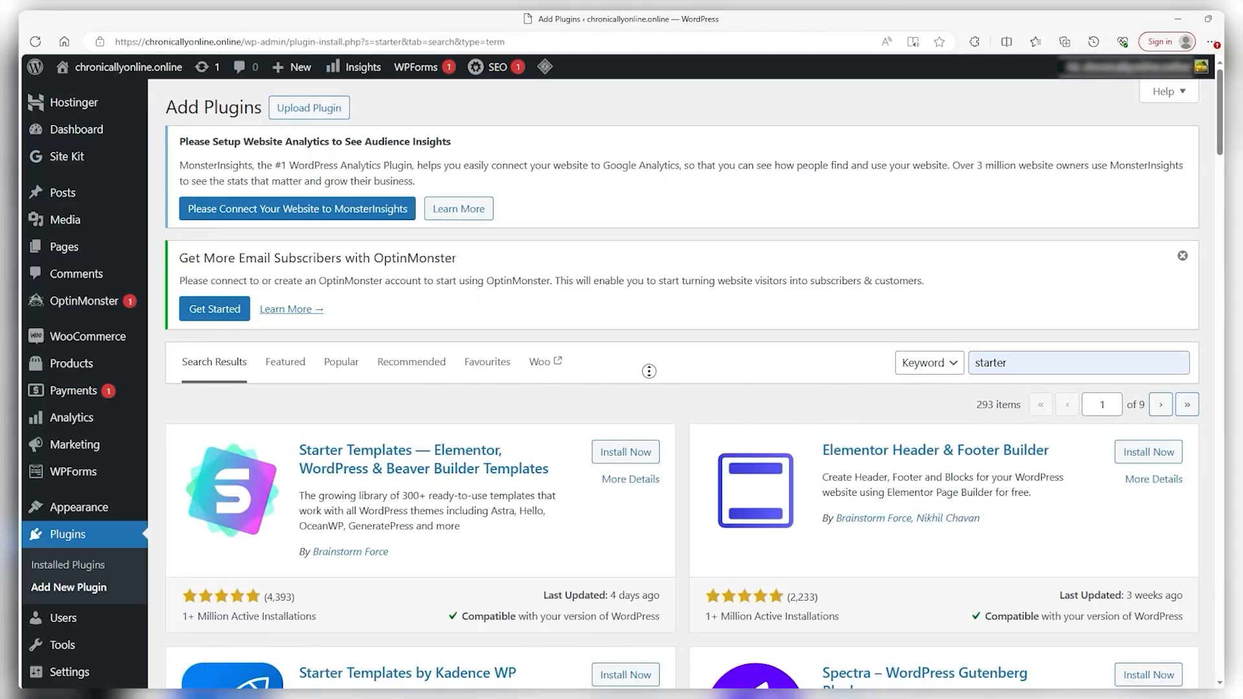
pyautogui.scroll(-1, 673, 379)
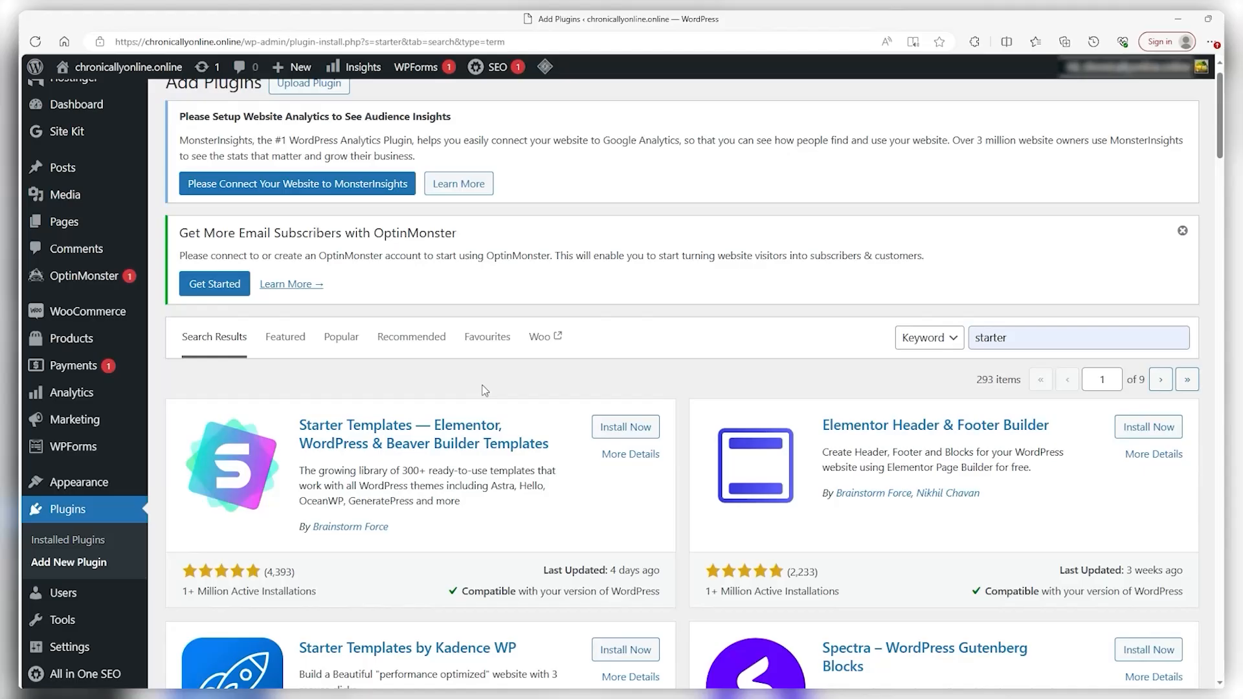
pyautogui.click(631, 429)
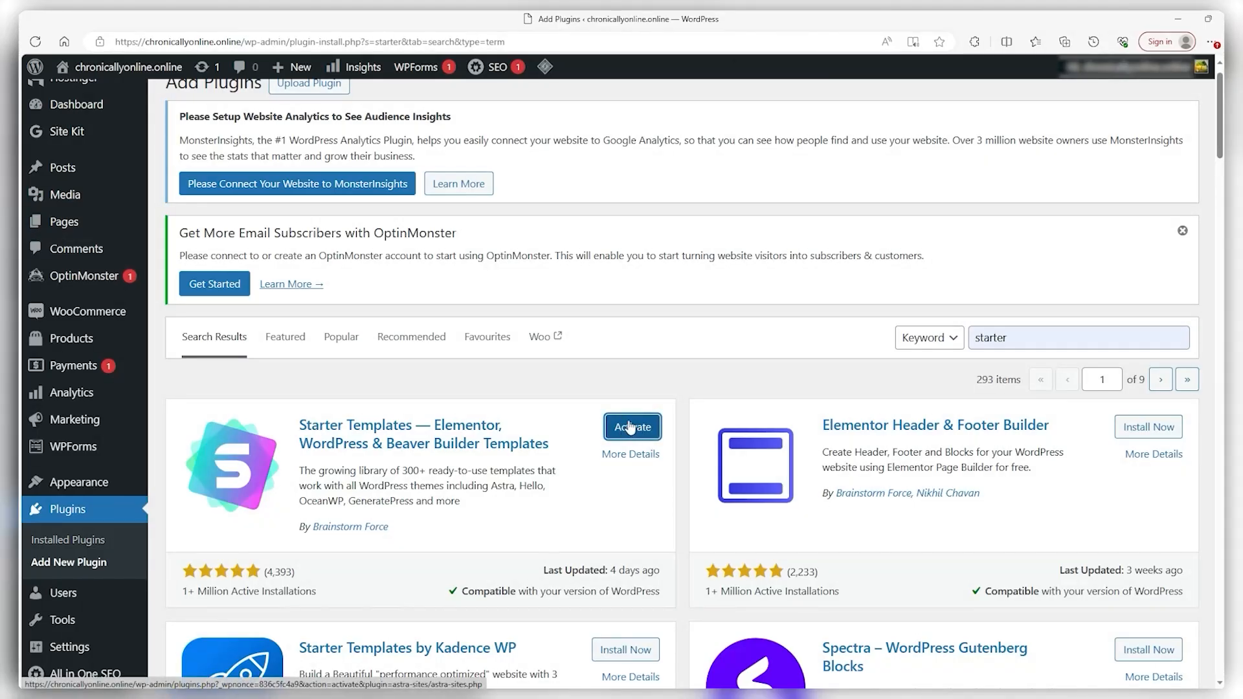
pyautogui.click(630, 429)
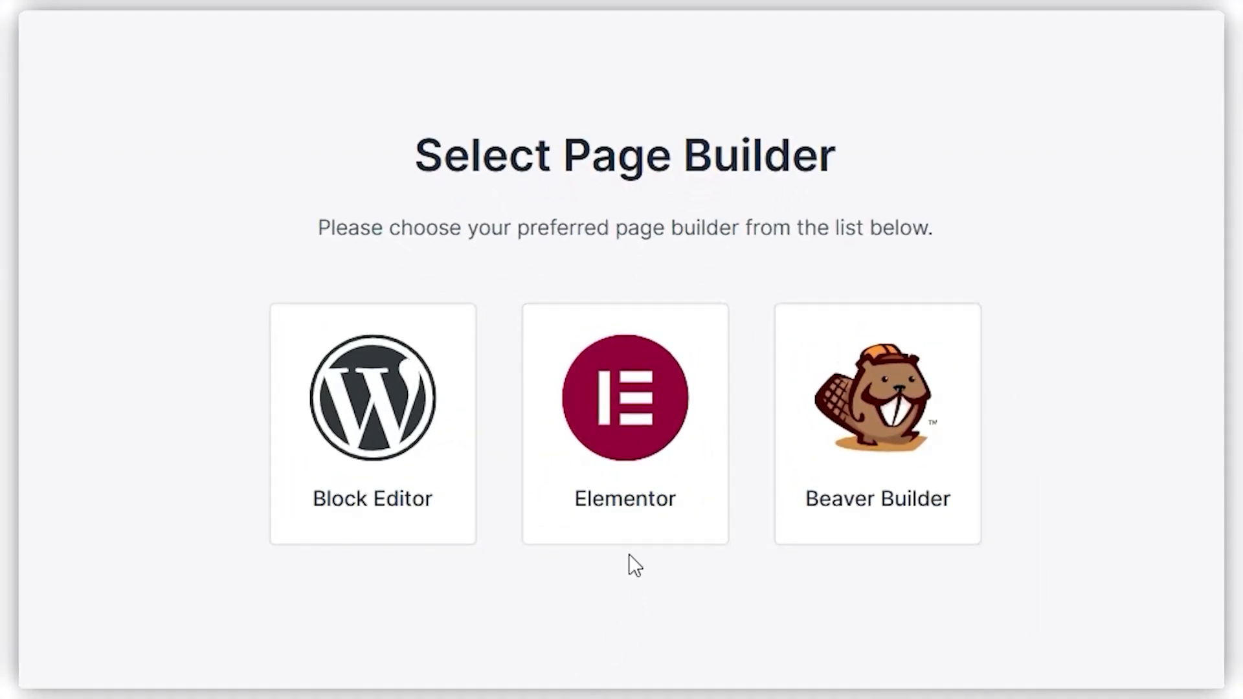
# Choose Elementor, filter to E-Commerce > Sports store, and pick the Planet Earth Store template
pyautogui.click(625, 397)
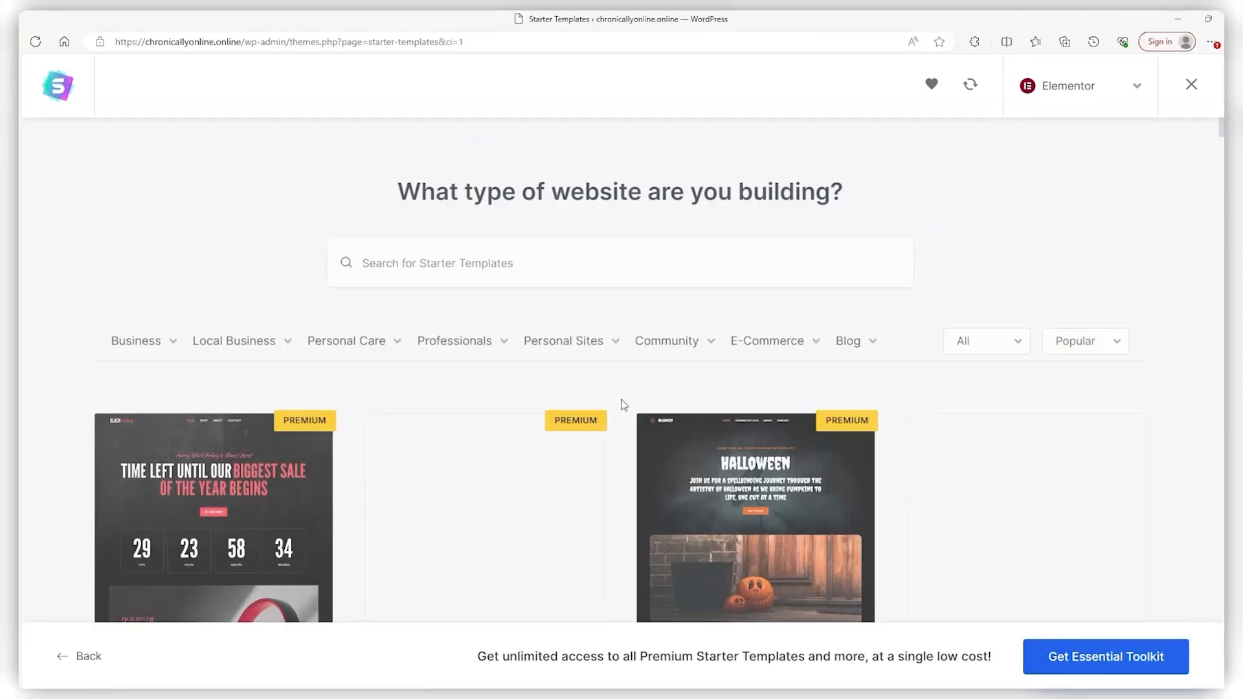
pyautogui.scroll(-2, 609, 408)
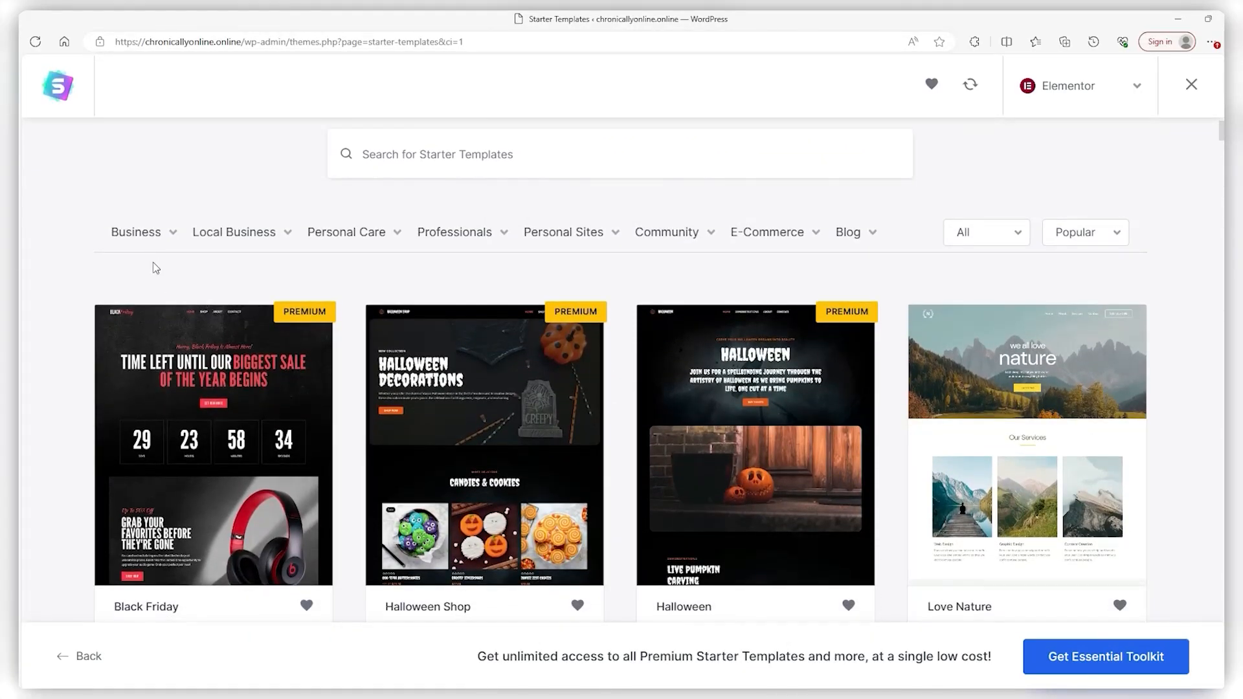
pyautogui.moveTo(285, 243)
pyautogui.moveTo(433, 237)
pyautogui.moveTo(767, 234)
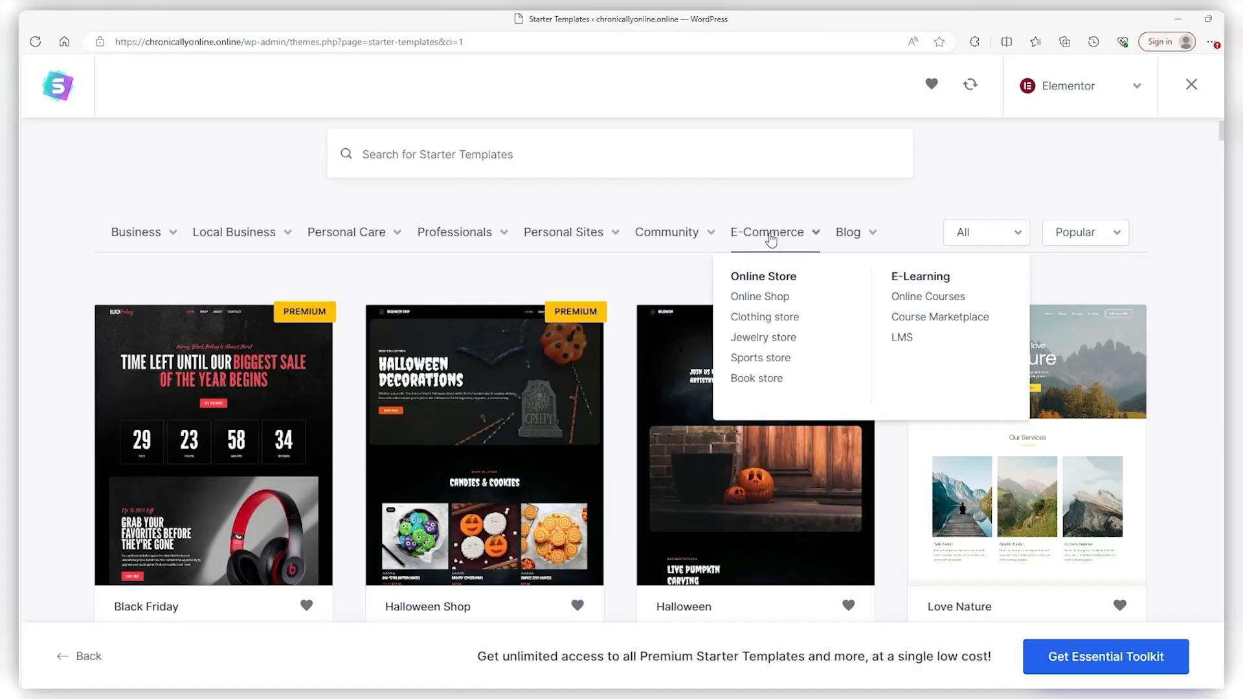
pyautogui.click(761, 358)
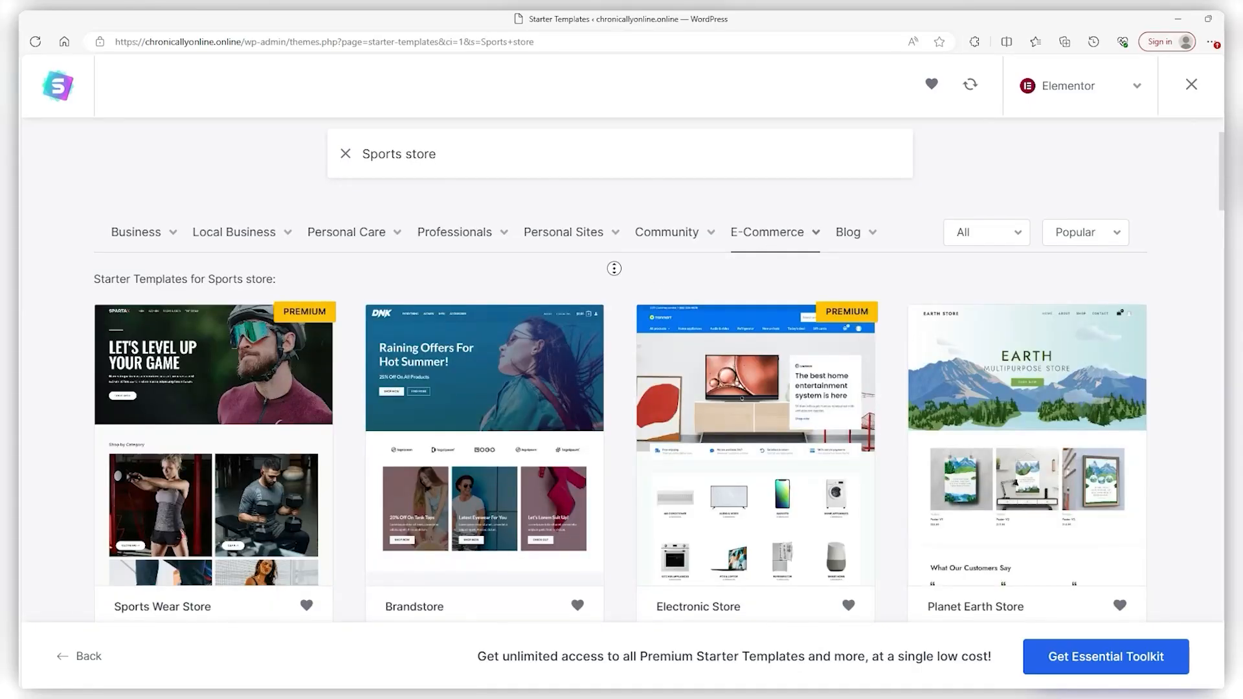
pyautogui.scroll(-1, 618, 279)
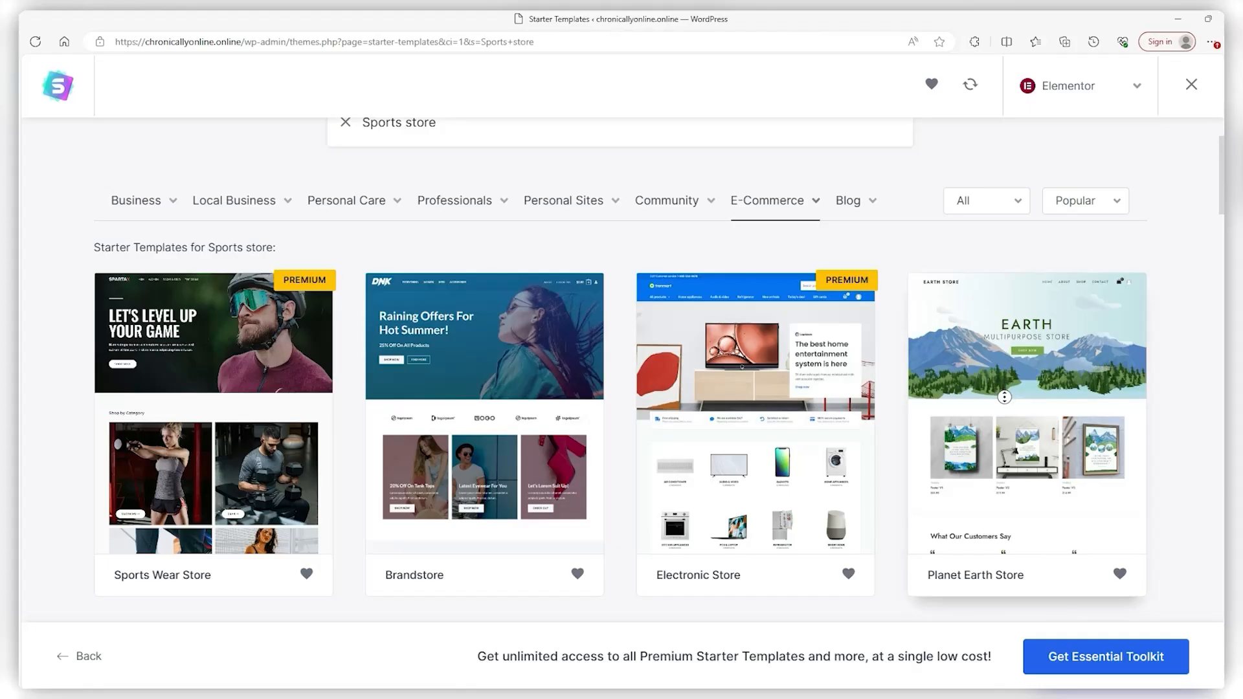
pyautogui.click(1007, 402)
pyautogui.scroll(-4, 1157, 208)
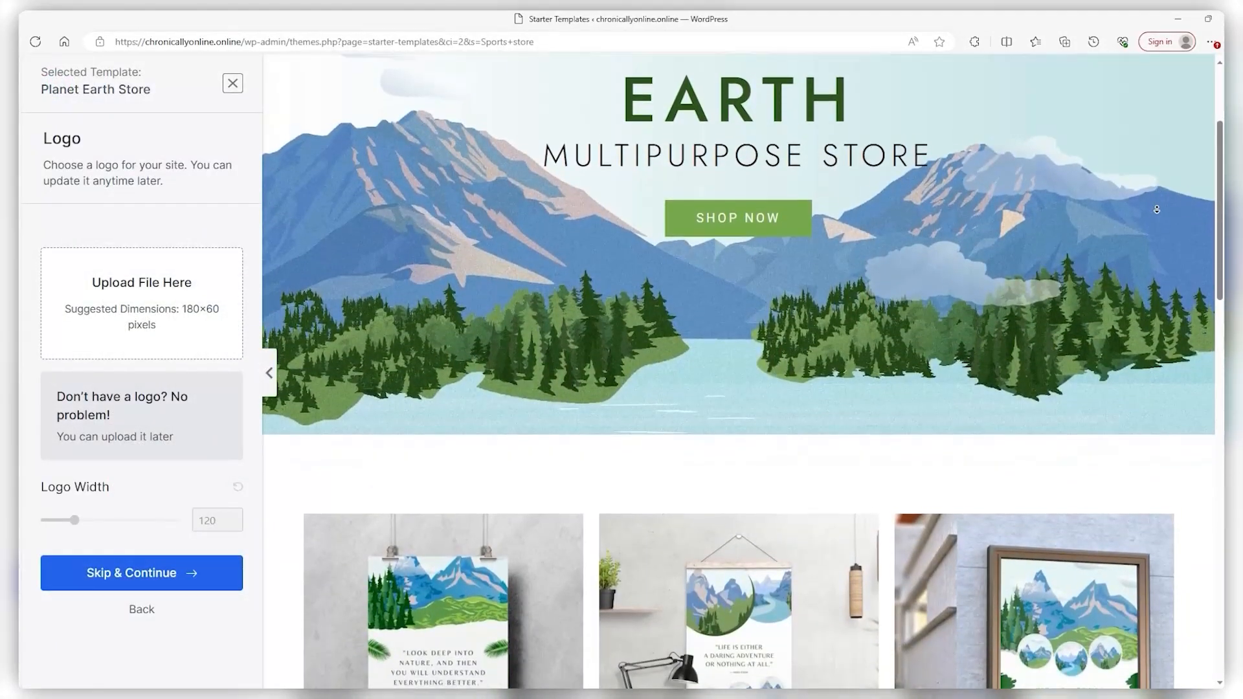
pyautogui.scroll(-4, 1156, 213)
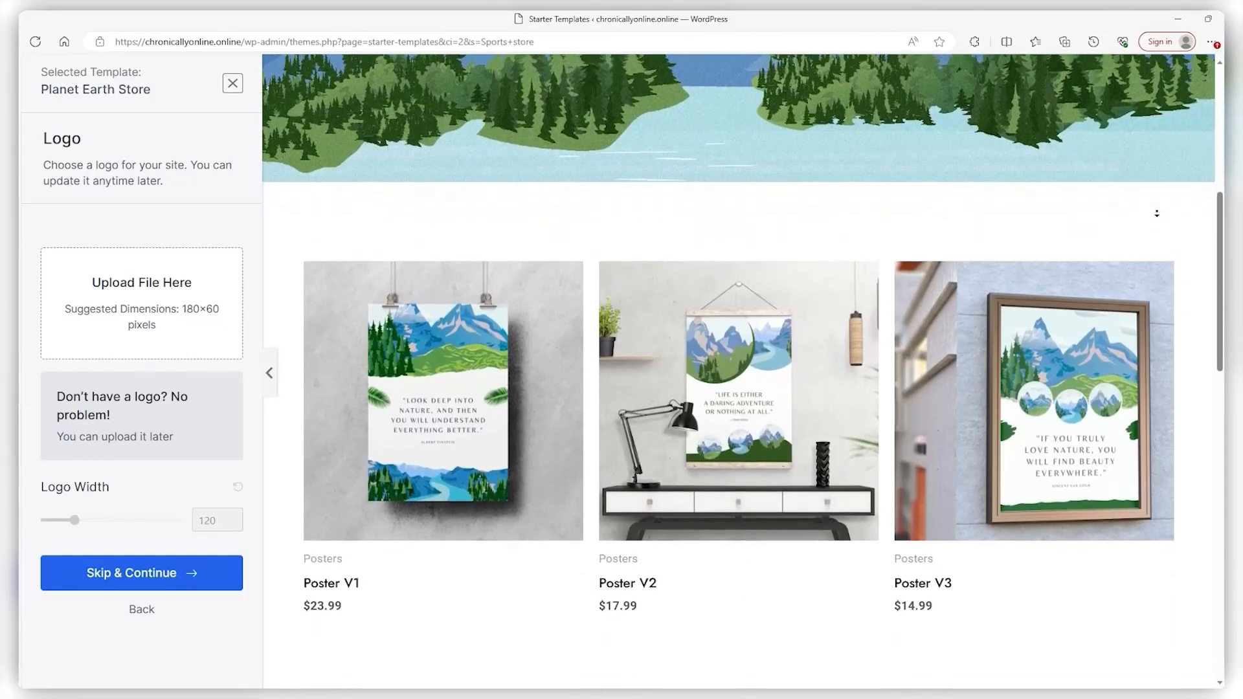
pyautogui.scroll(-1, 1157, 214)
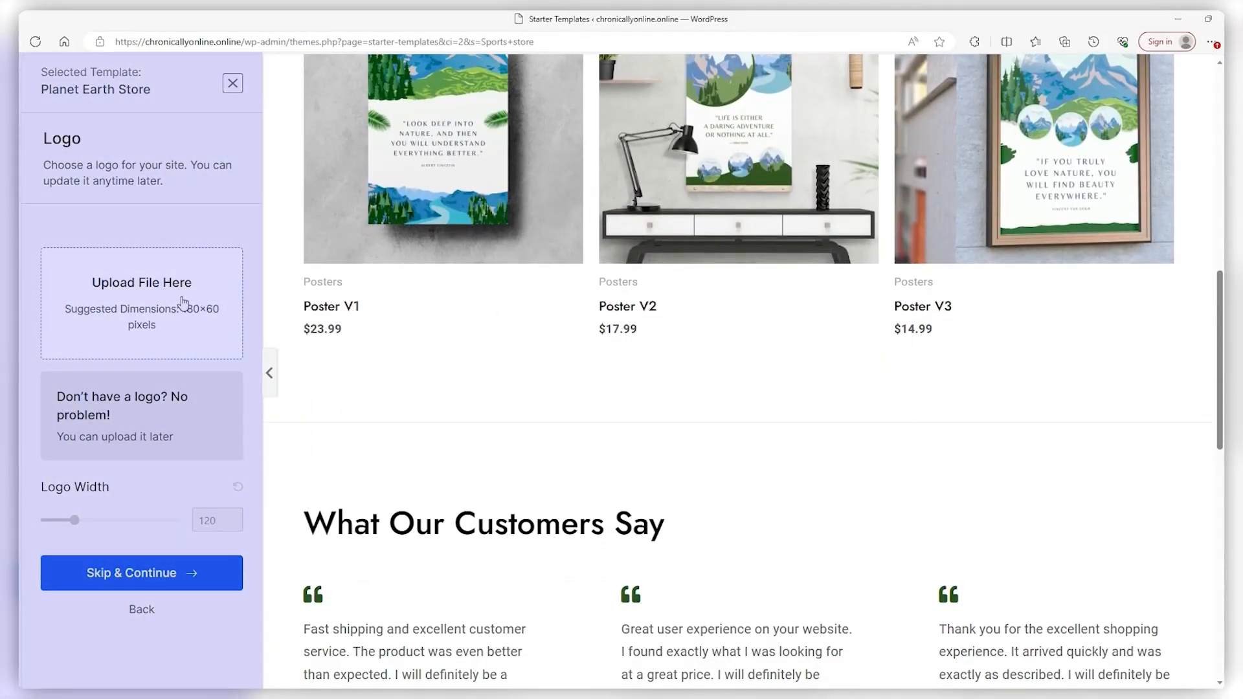
pyautogui.click(129, 306)
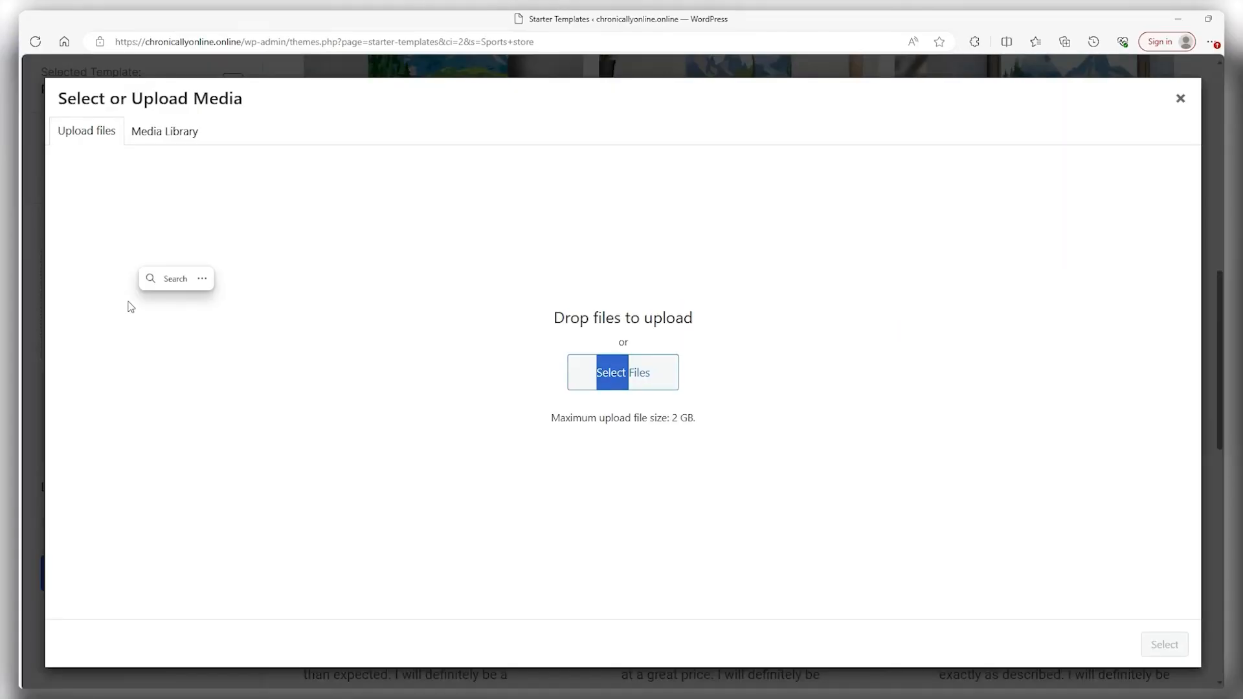
pyautogui.click(1180, 97)
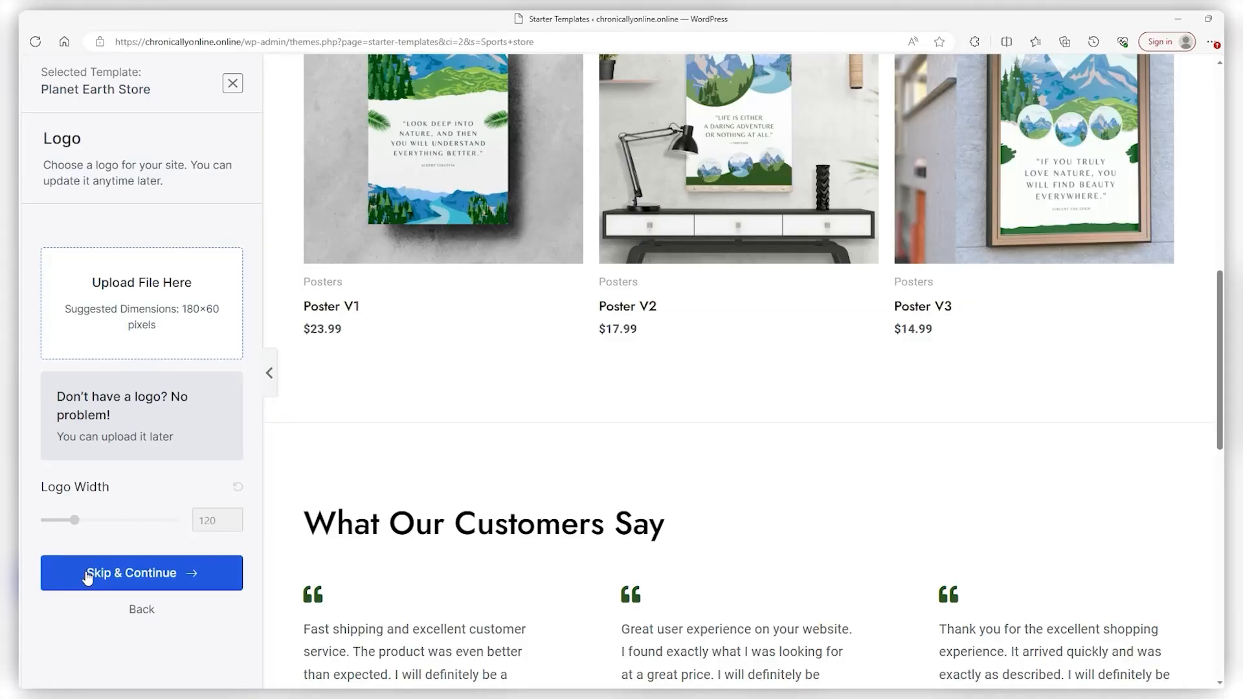
pyautogui.scroll(2, 364, 386)
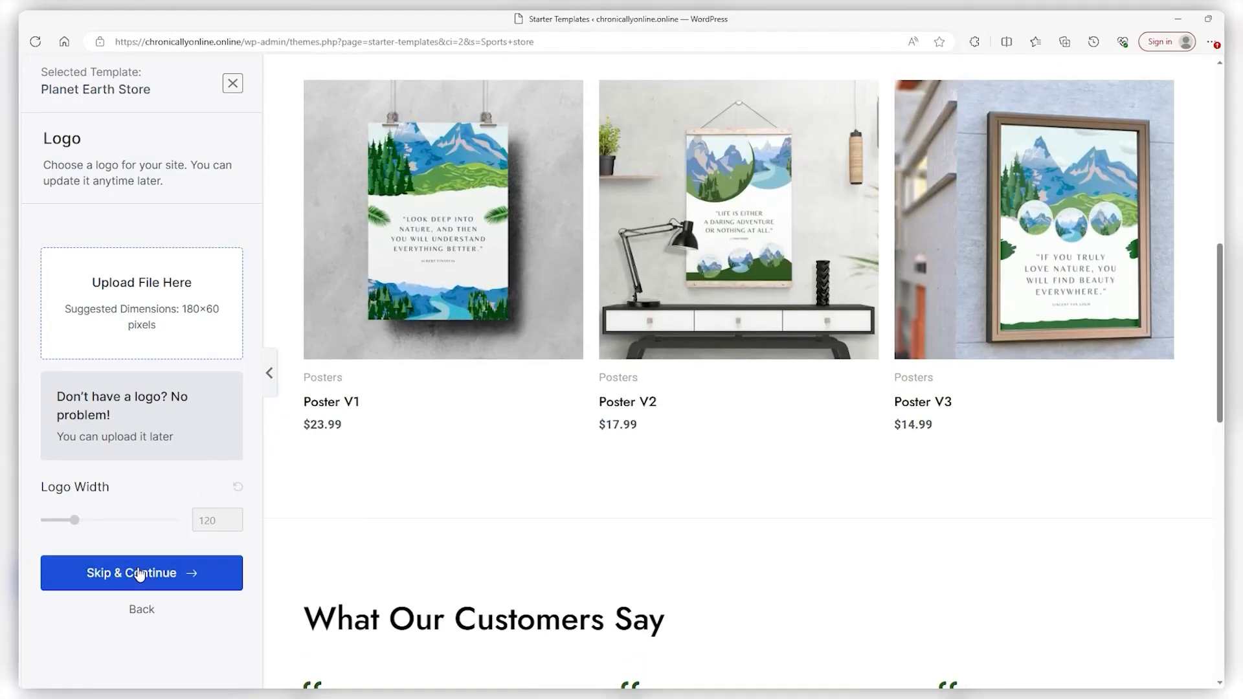
pyautogui.scroll(-2, 346, 493)
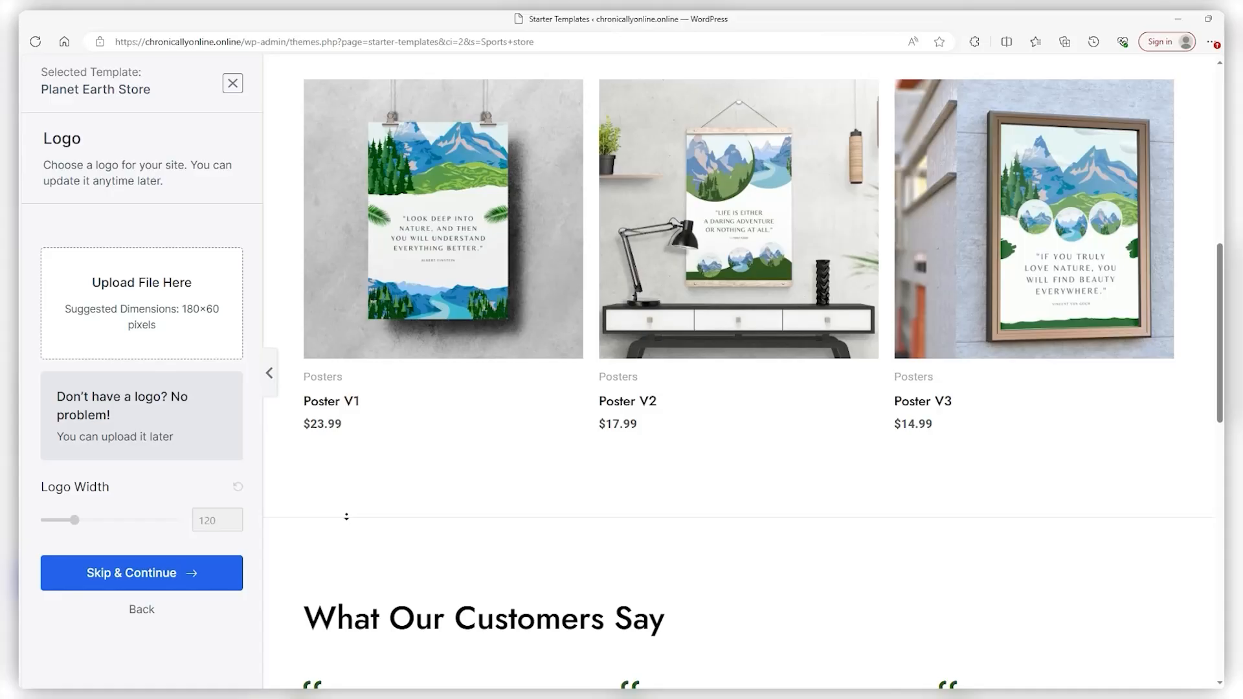
pyautogui.scroll(-3, 346, 529)
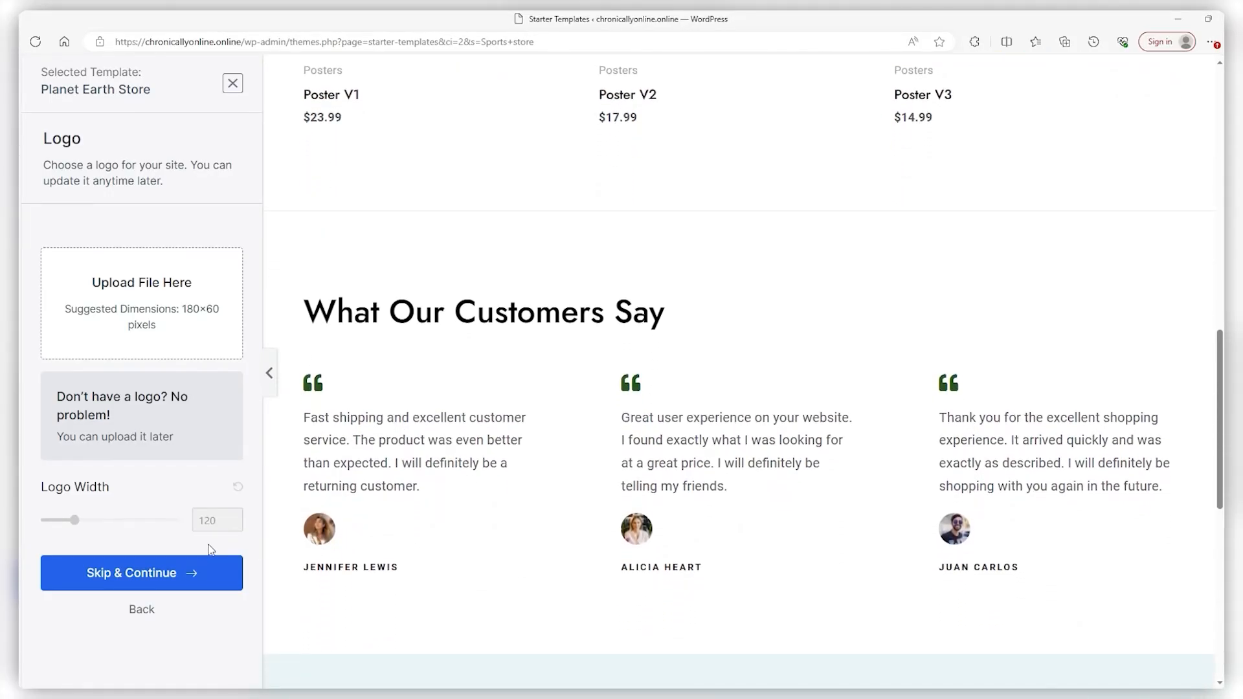
# Skip the logo step and apply the gold colour palette after trying red and pink
pyautogui.click(162, 573)
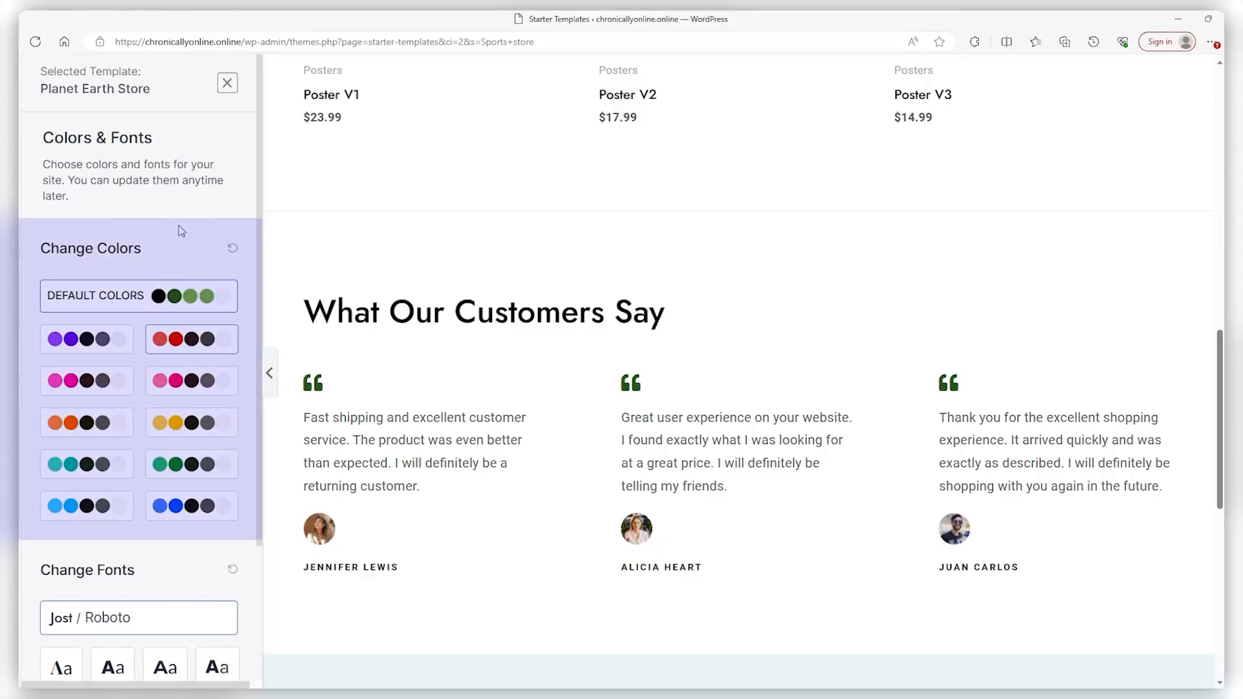
pyautogui.scroll(9, 396, 275)
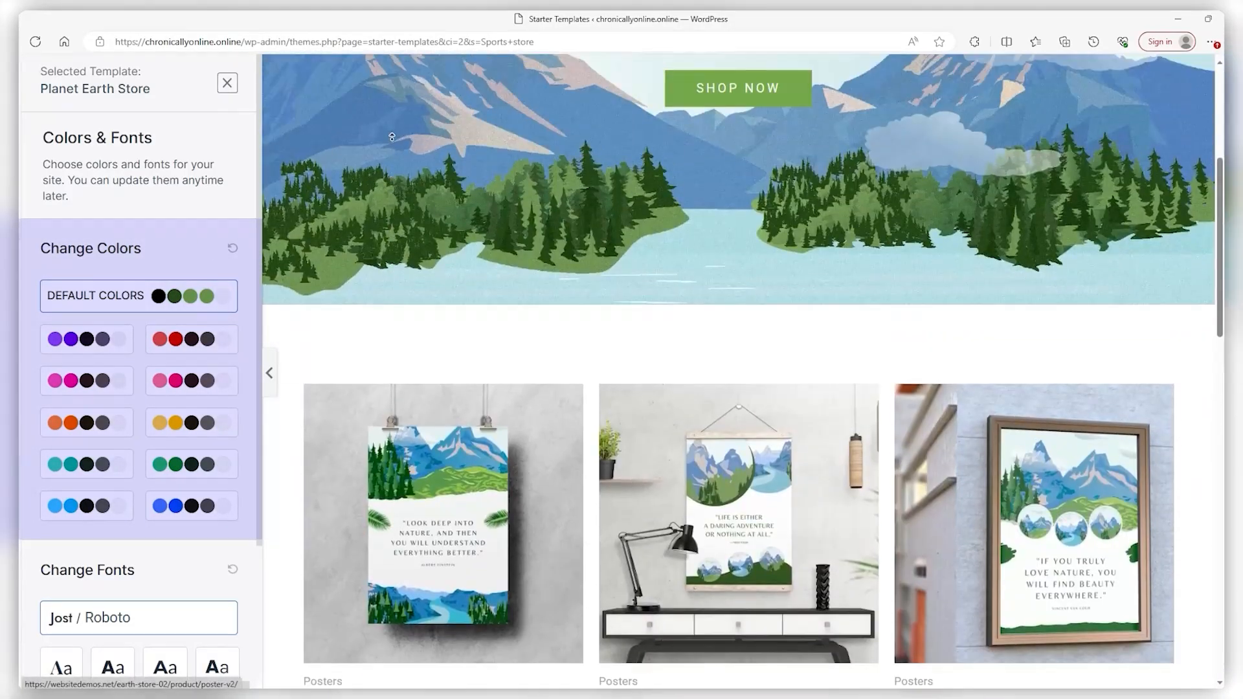
pyautogui.scroll(5, 392, 136)
pyautogui.click(197, 339)
pyautogui.click(197, 381)
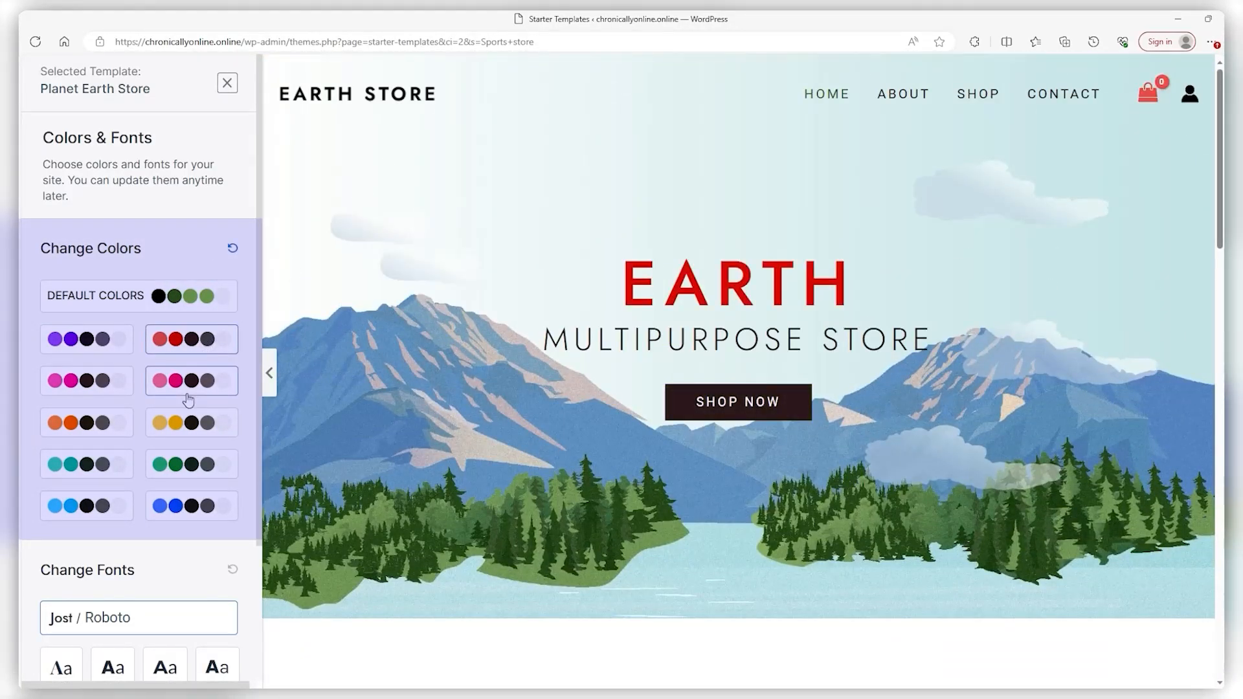
pyautogui.click(193, 425)
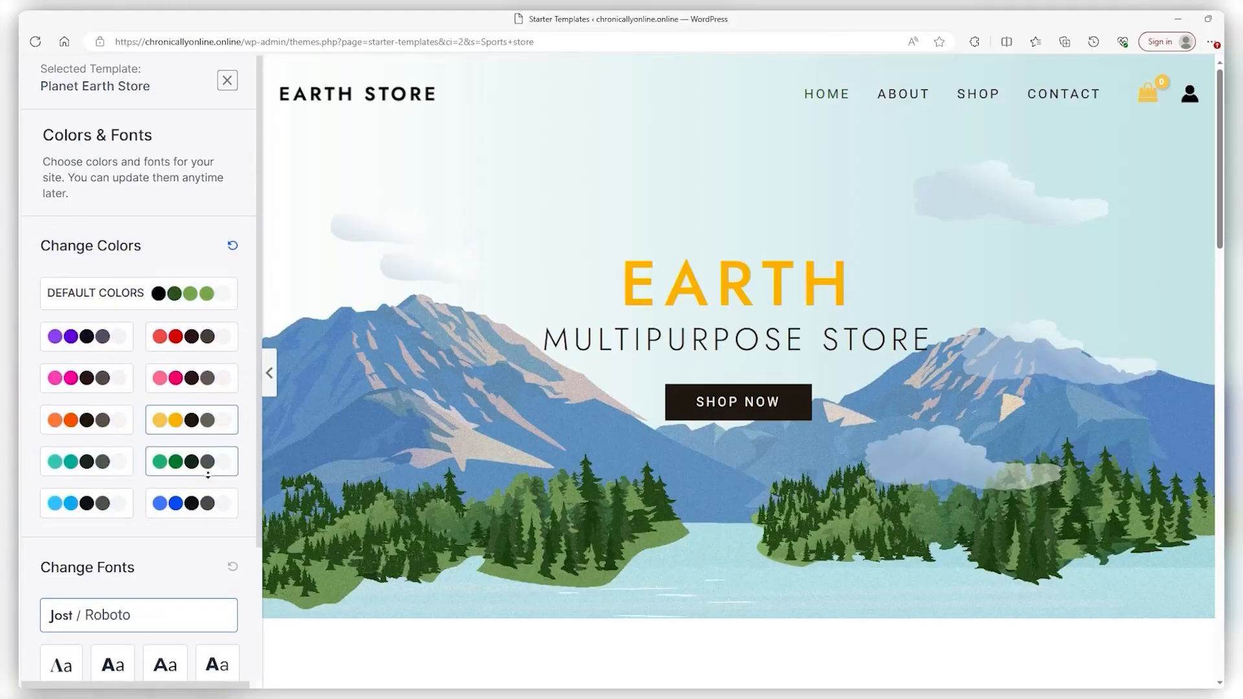
# Choose the serif Vollkorn / Open Sans font pairing and continue to the last step
pyautogui.scroll(-2, 193, 477)
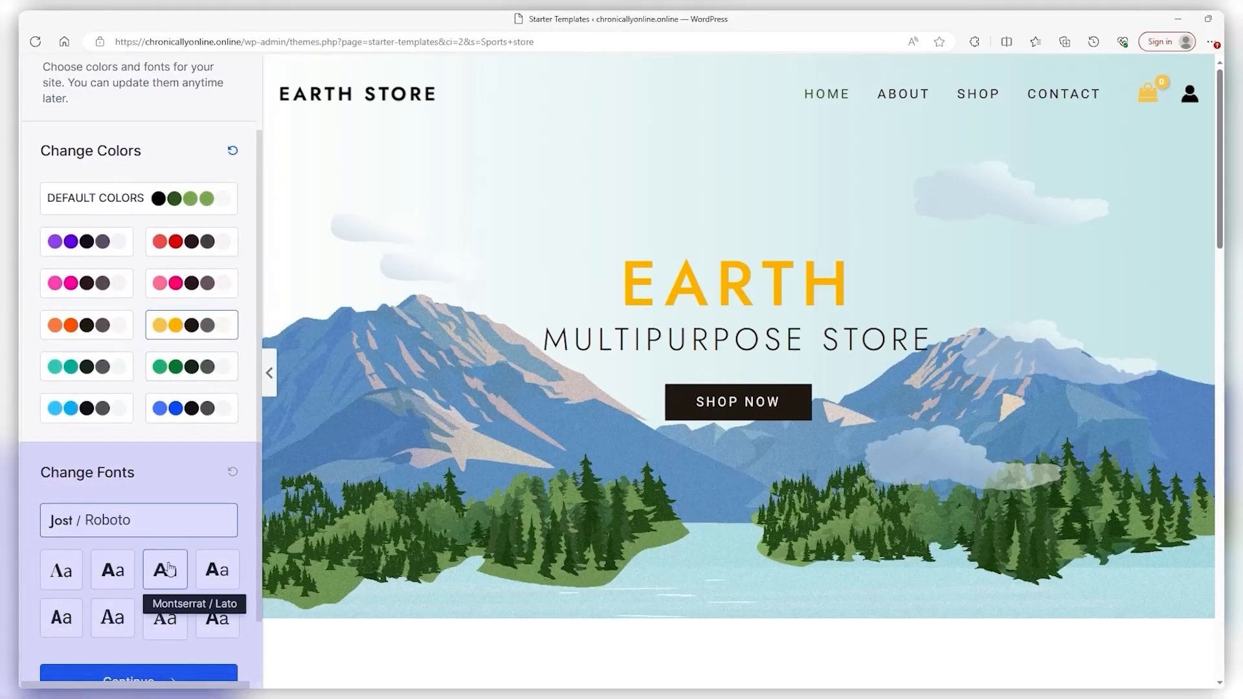
pyautogui.click(165, 570)
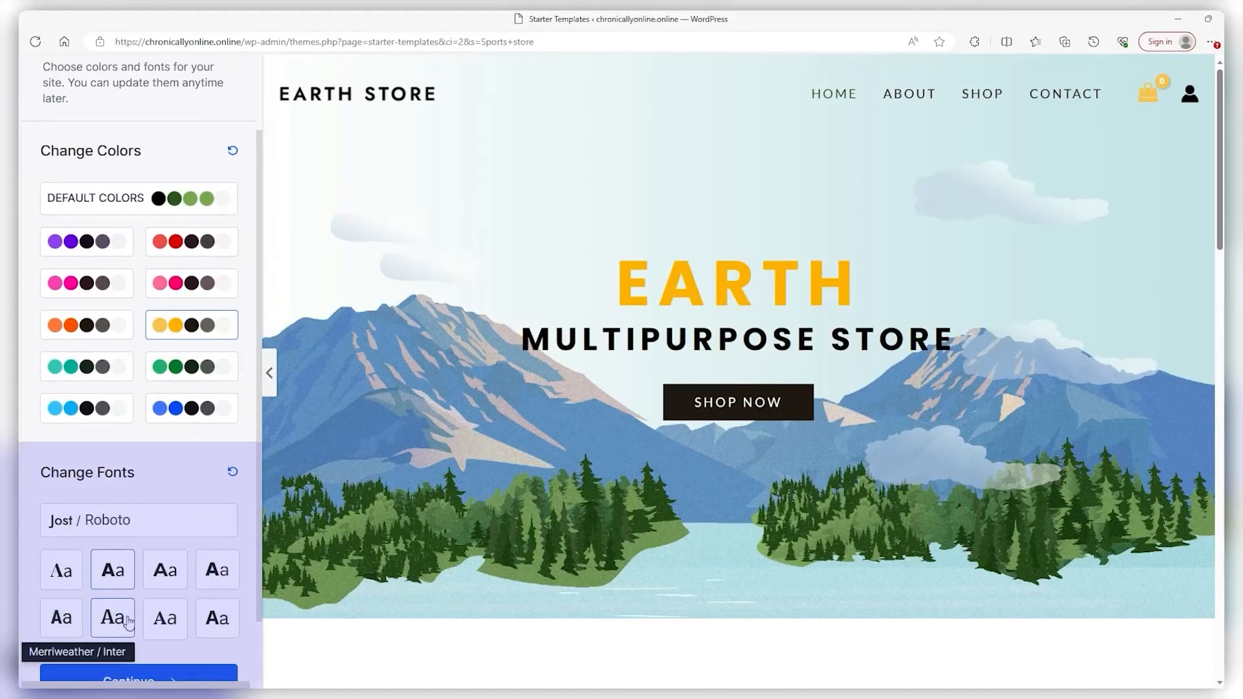
pyautogui.click(166, 619)
pyautogui.scroll(-2, 184, 586)
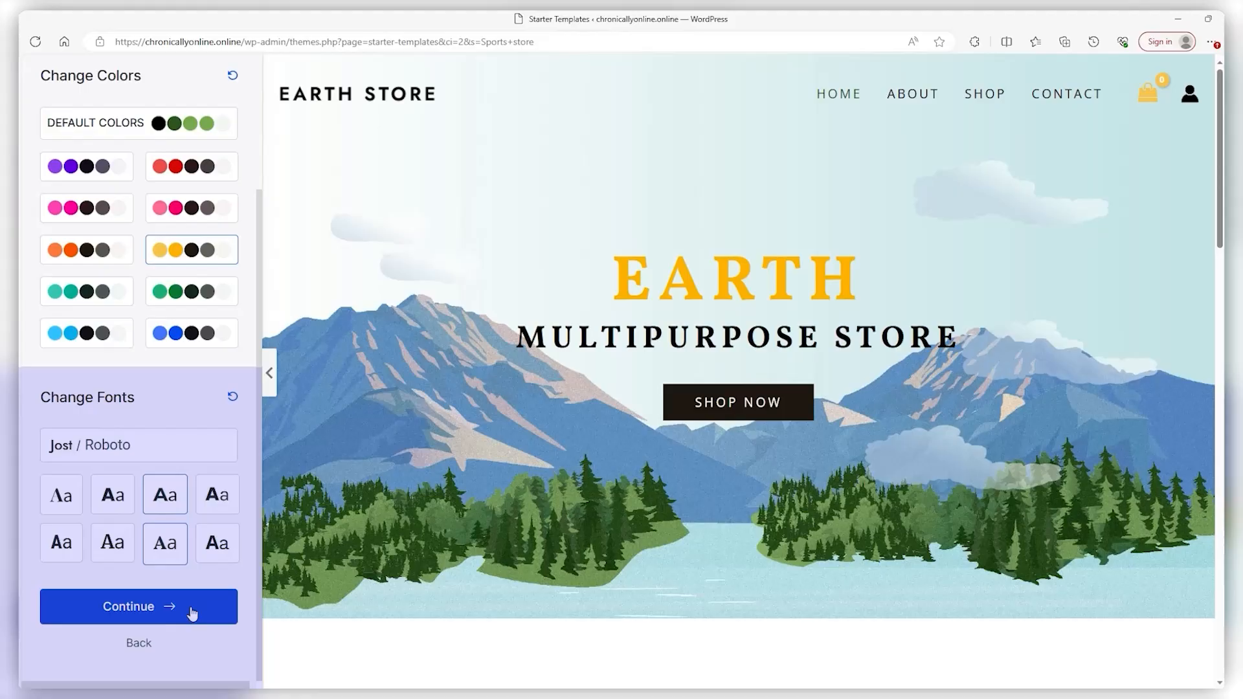
pyautogui.click(107, 592)
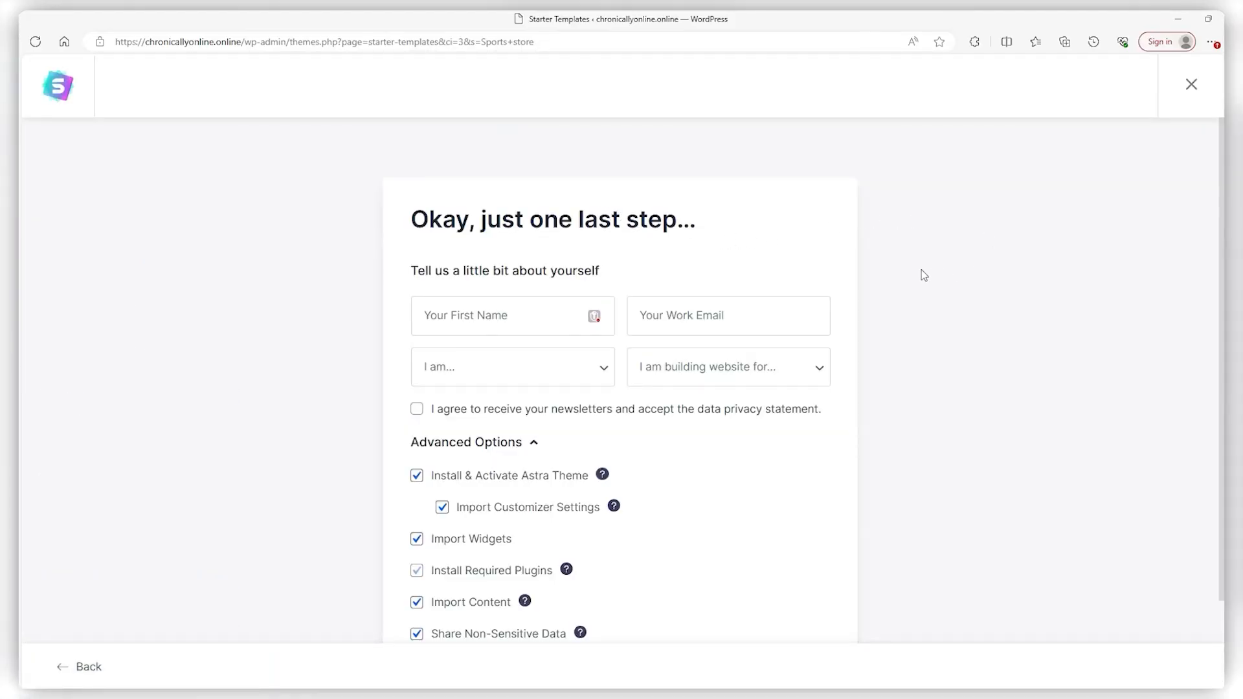
# Check the 'I am…' and 'I am building website for…' dropdowns, leaving both unset
pyautogui.scroll(-2, 909, 280)
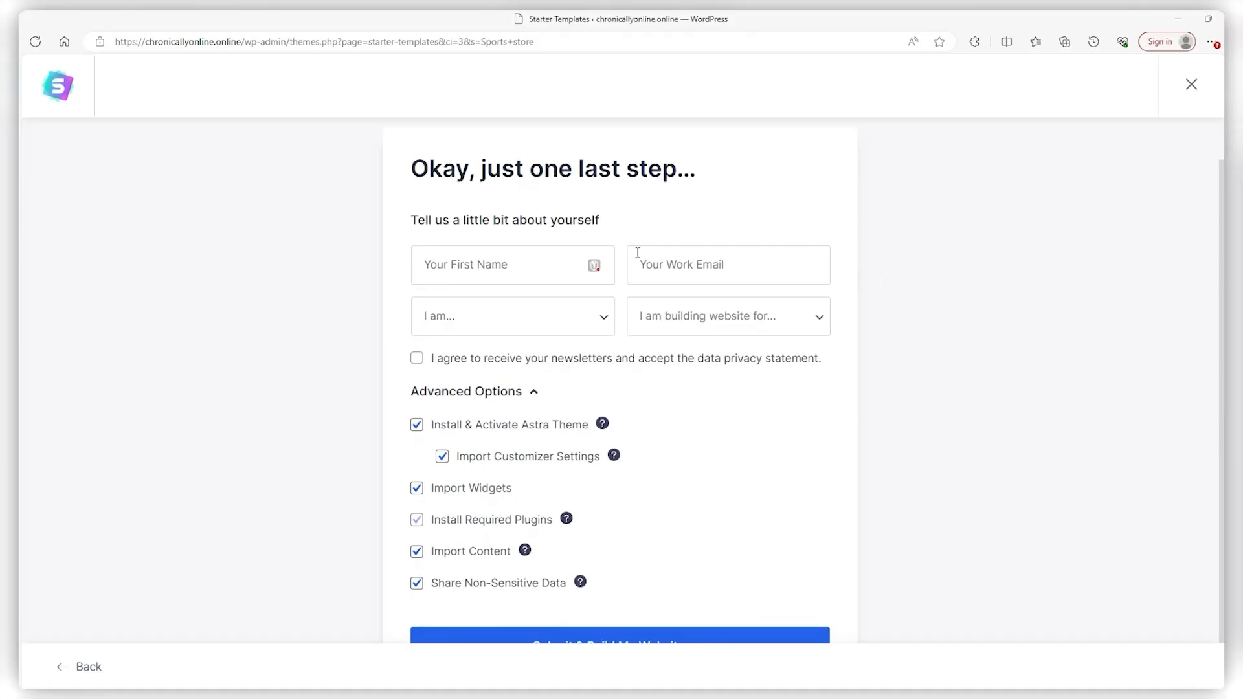
pyautogui.click(593, 314)
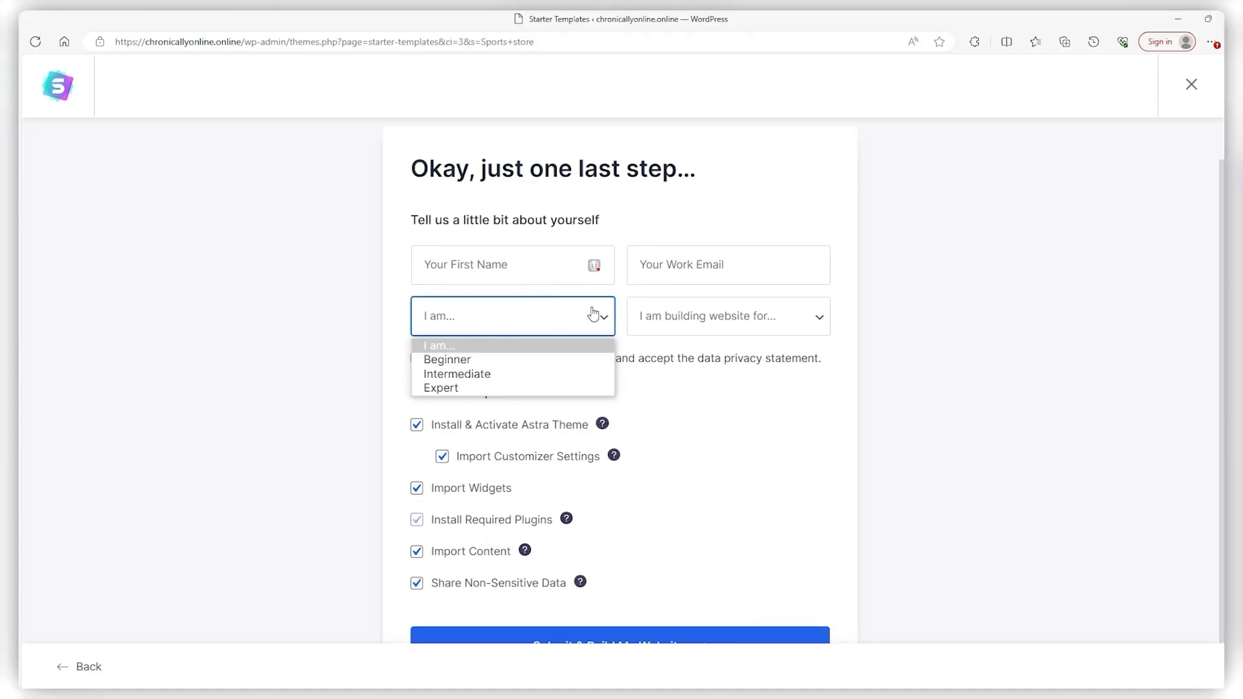
pyautogui.click(698, 327)
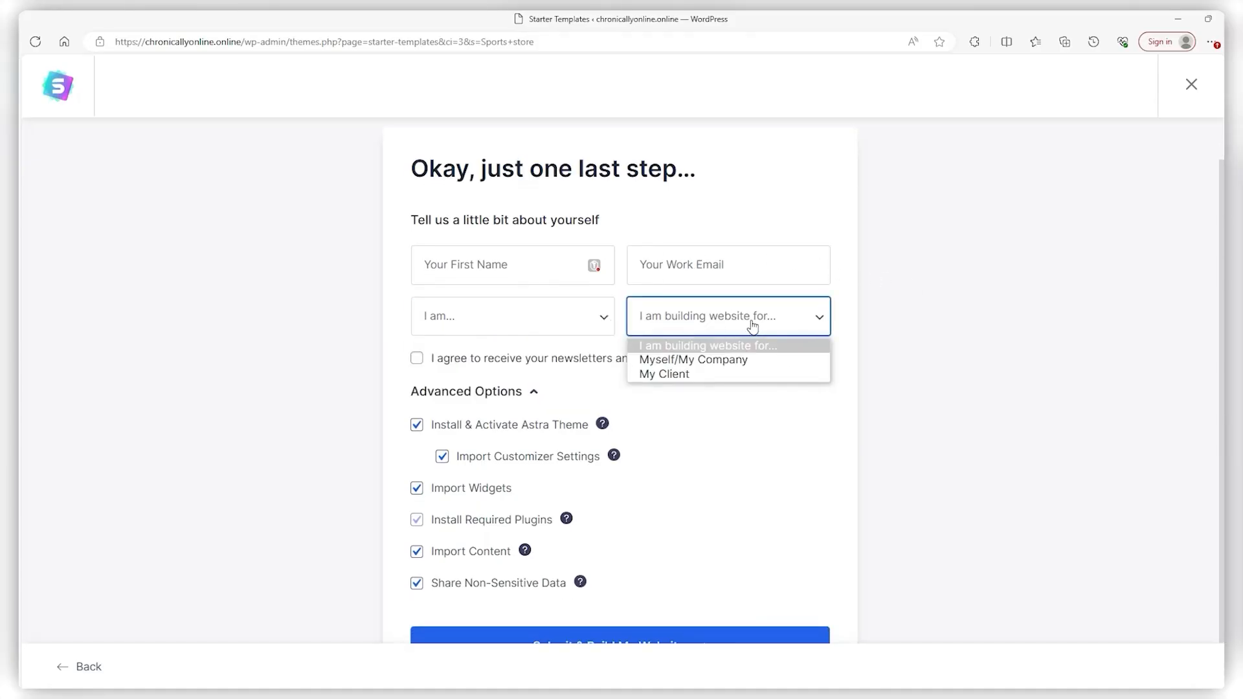
pyautogui.click(939, 393)
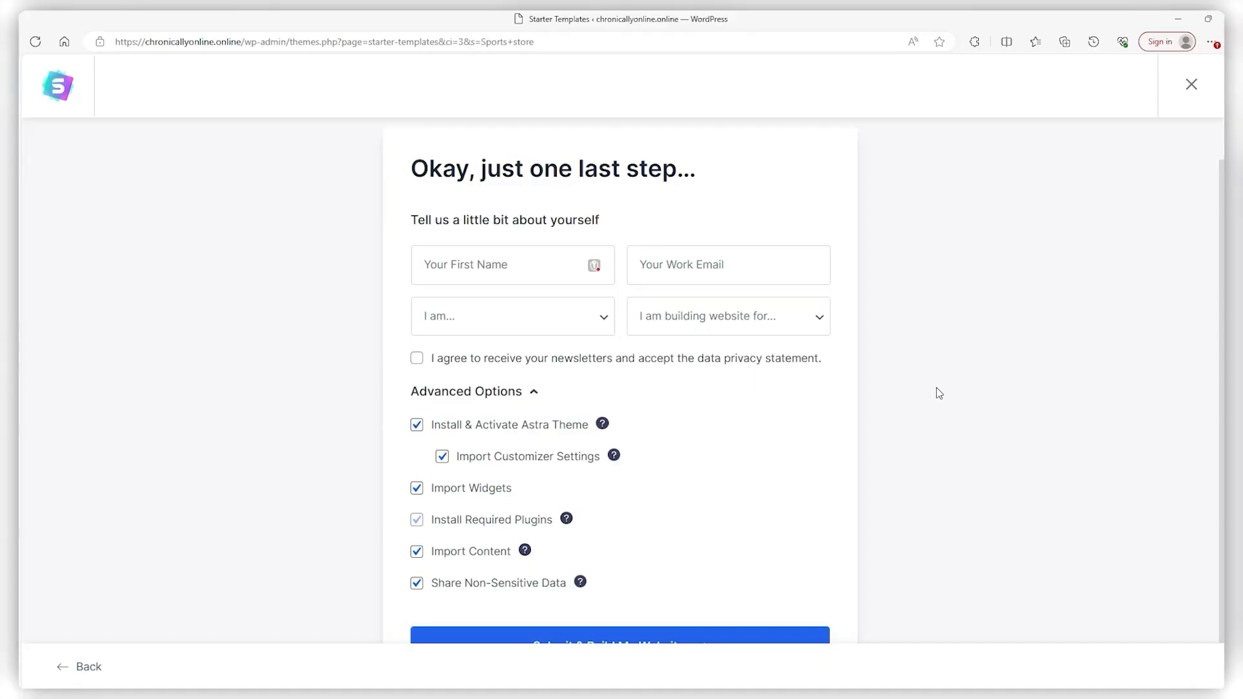
pyautogui.middleClick(939, 393)
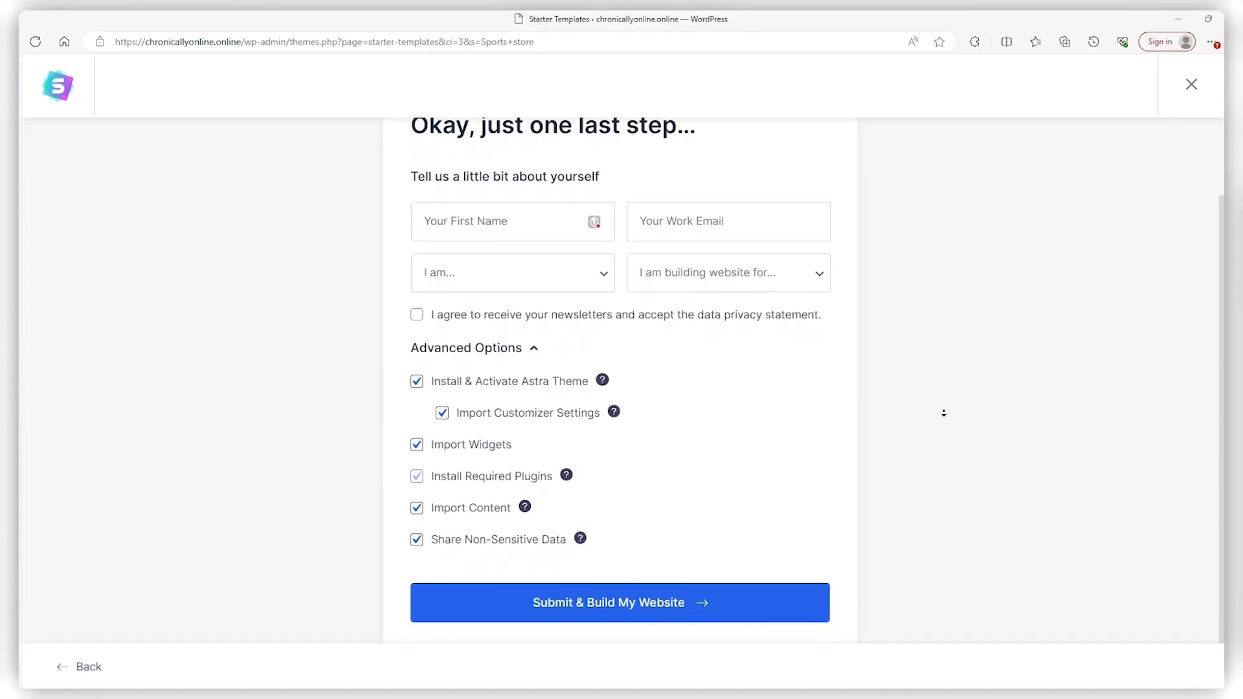
pyautogui.middleClick(944, 413)
pyautogui.scroll(1, 944, 414)
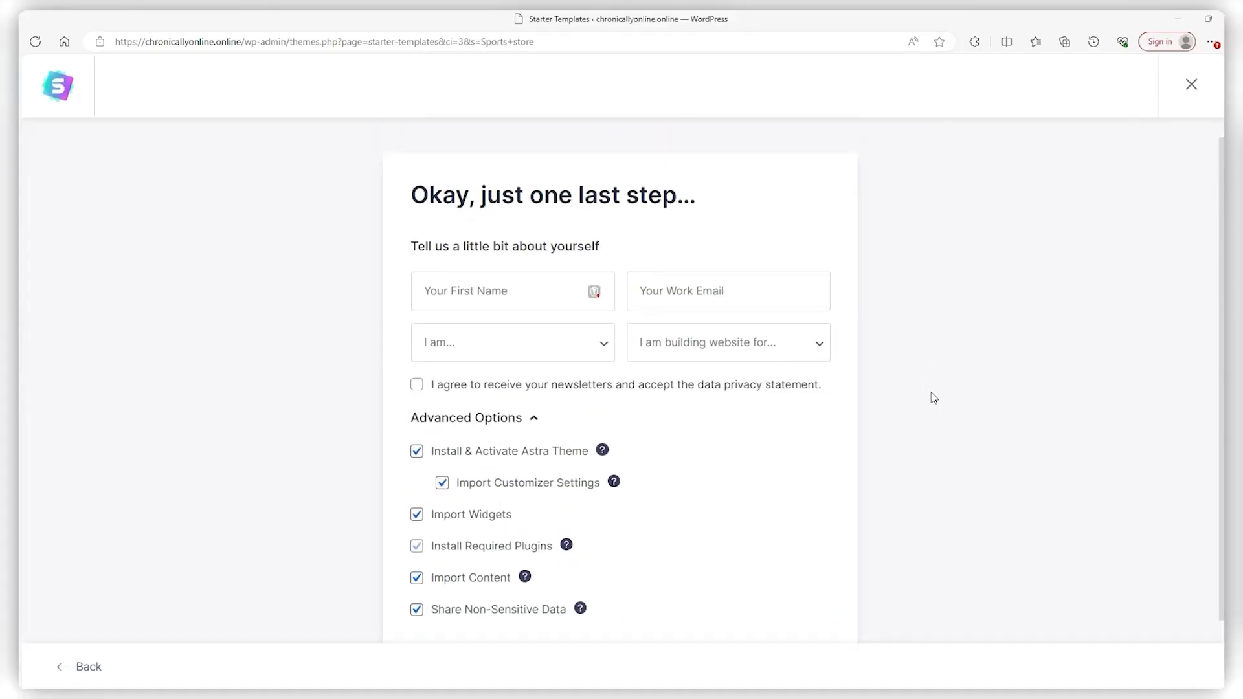
pyautogui.scroll(-1, 934, 405)
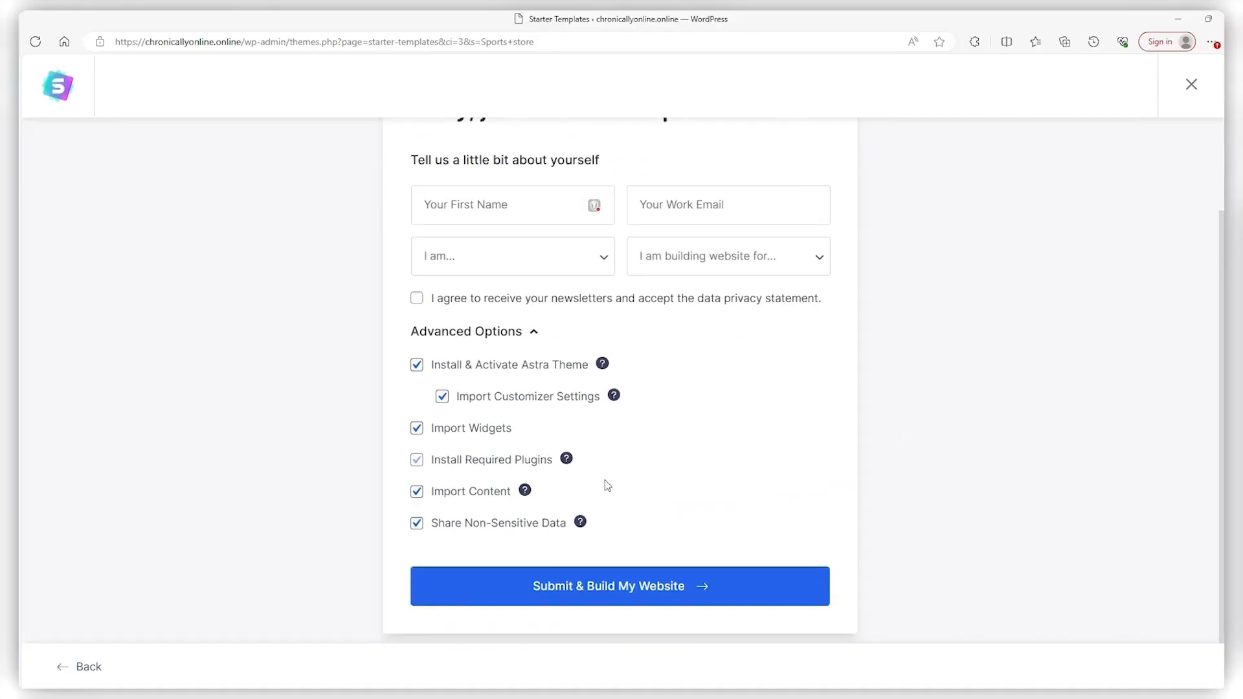
# Submit & Build My Website, then scroll through the imported Earth design
pyautogui.click(615, 588)
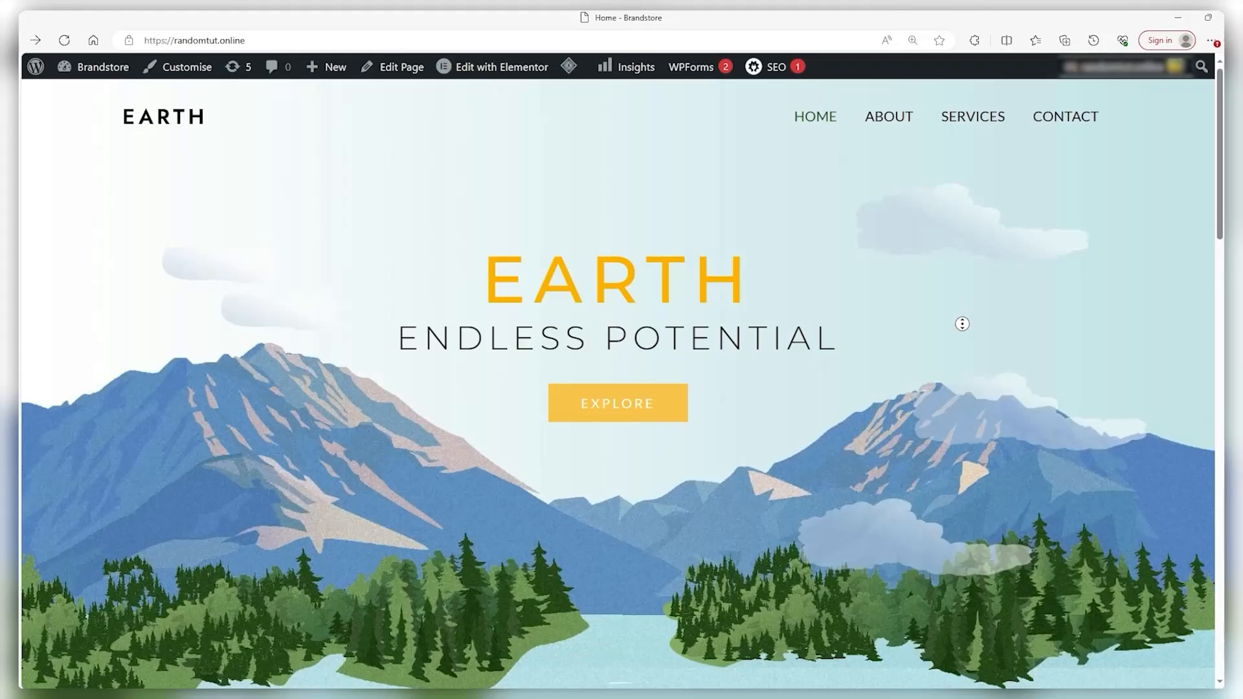
pyautogui.scroll(-3, 963, 324)
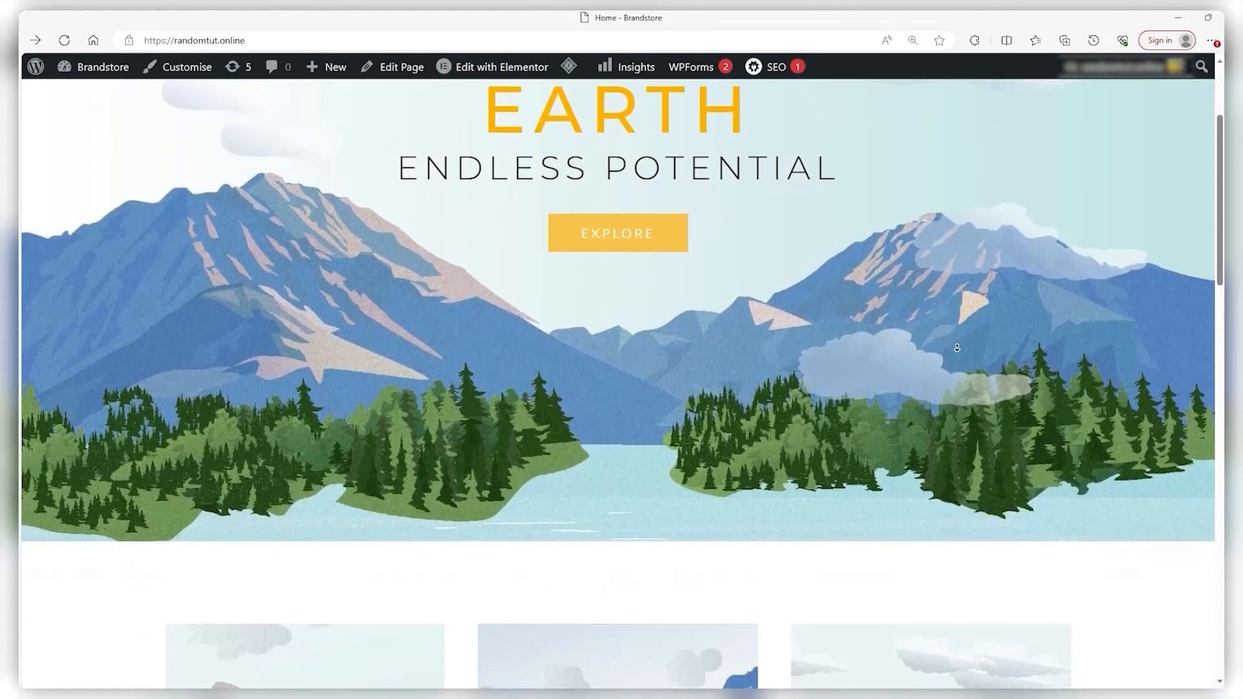
pyautogui.scroll(-6, 957, 347)
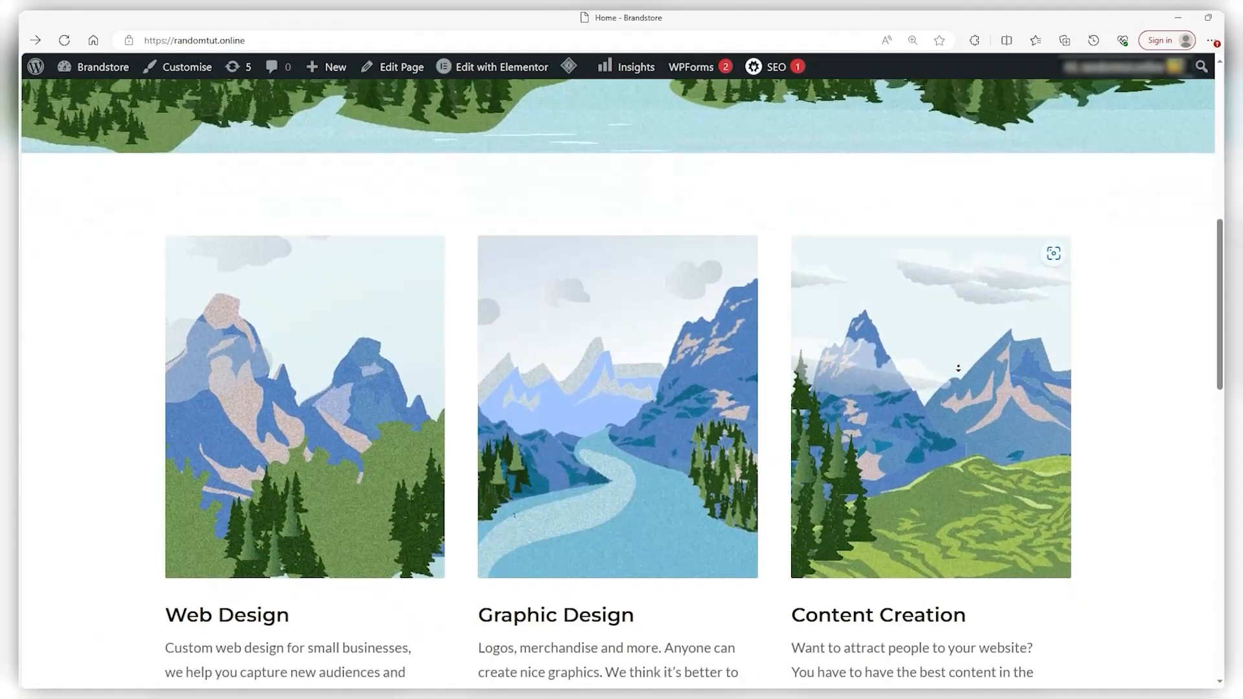
pyautogui.scroll(-1, 958, 368)
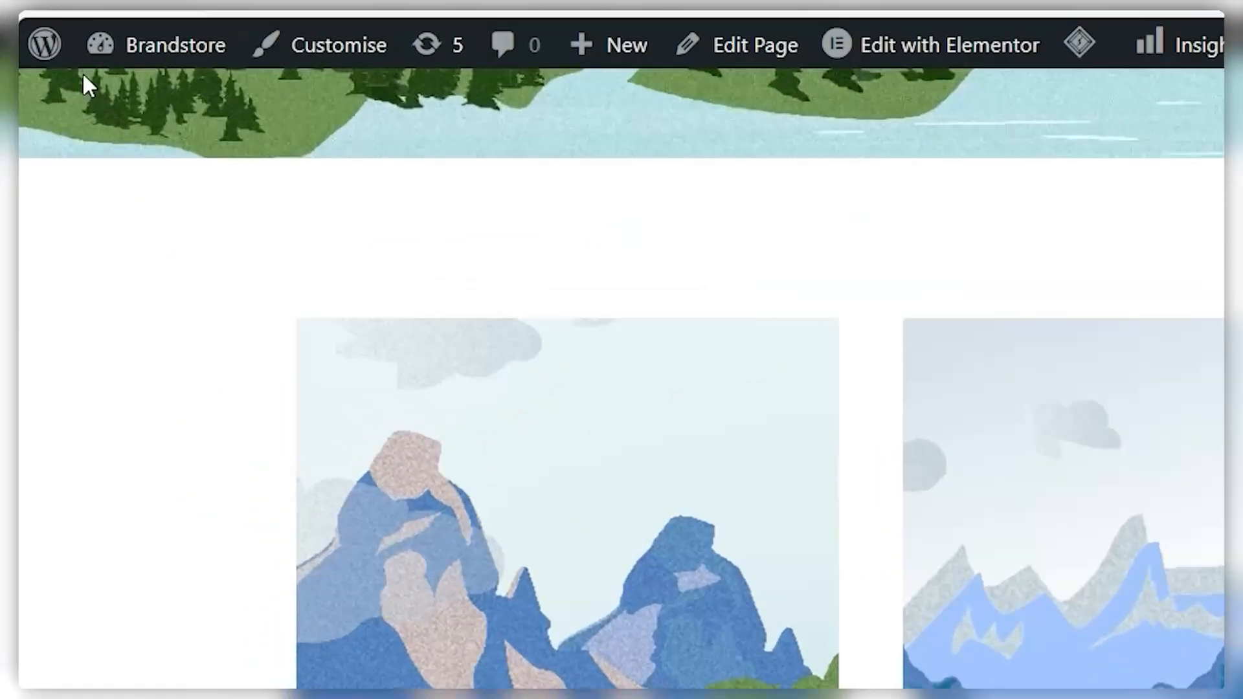
# Open the About WordPress page (version 6.4.2) in a new tab from the admin-bar logo
pyautogui.moveTo(39, 70)
pyautogui.rightClick(55, 45)
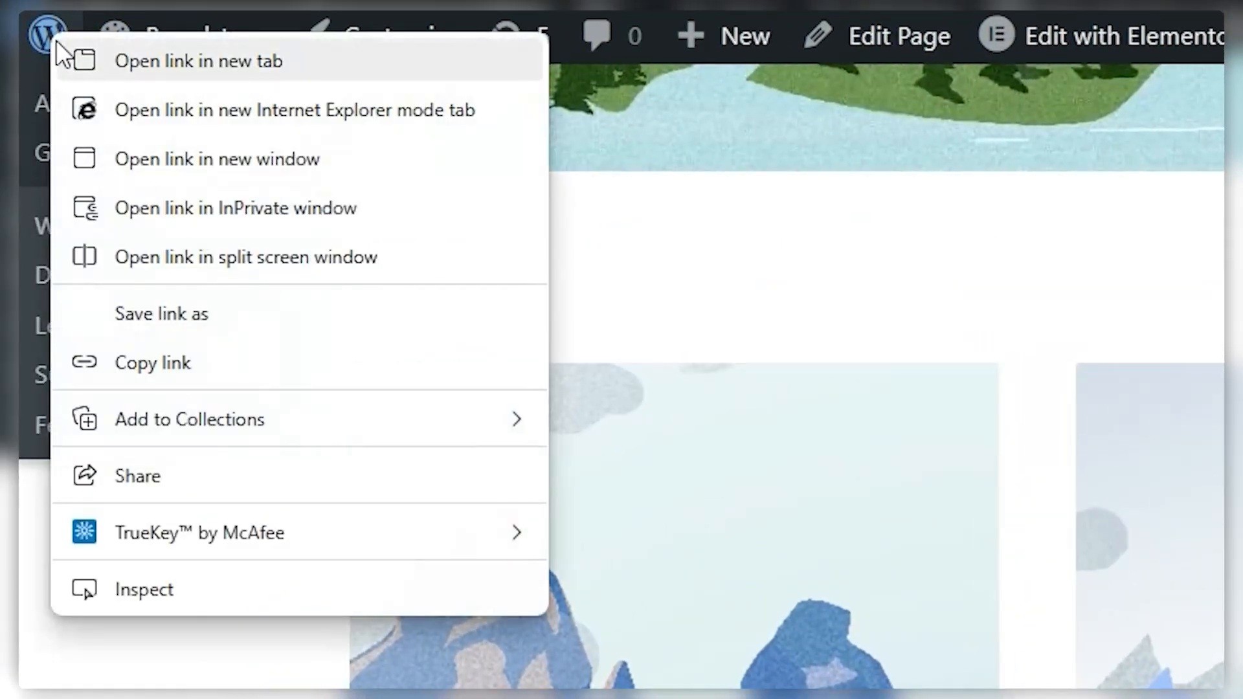
pyautogui.click(115, 55)
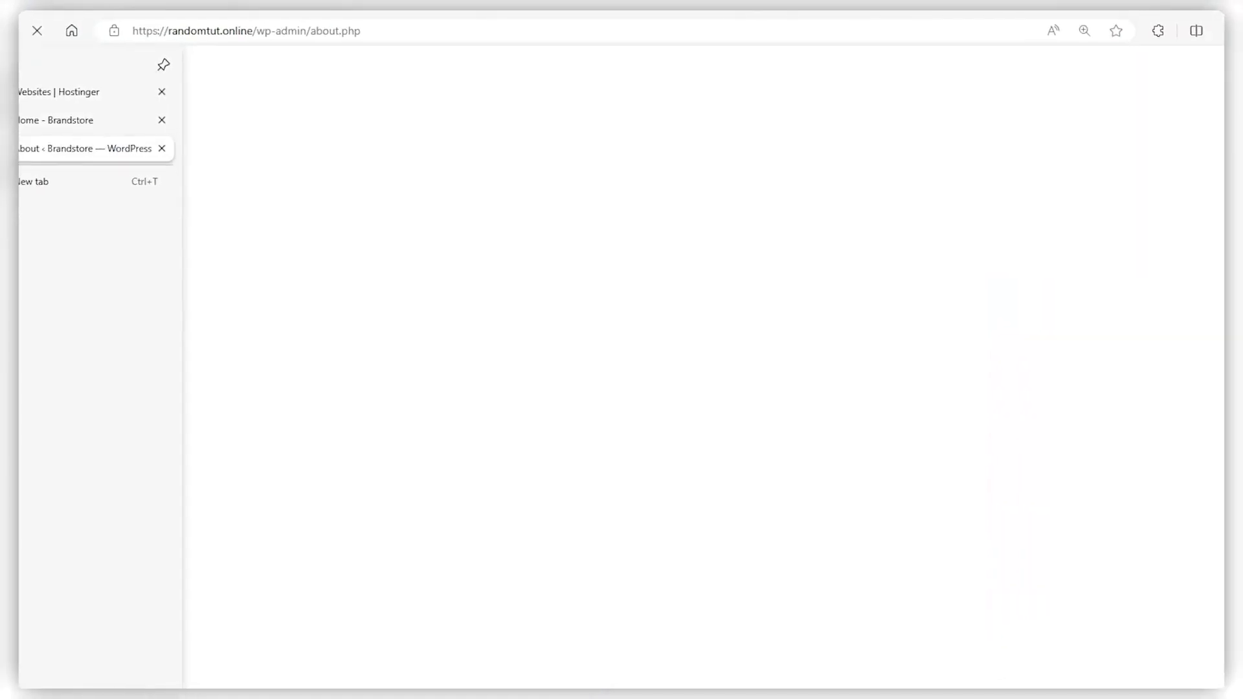
pyautogui.scroll(-8, 339, 353)
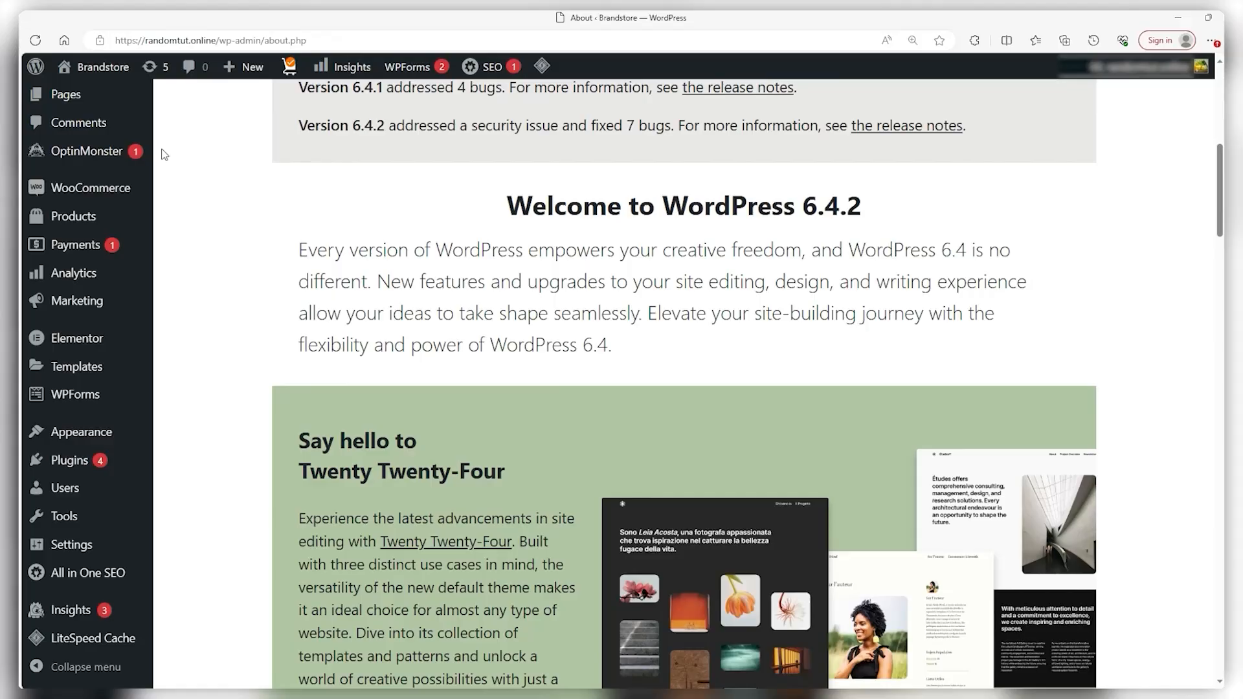
# Return to the Home - Brandstore tab, choose Edit with Elementor, and scroll the Earth page sections
pyautogui.click(52, 110)
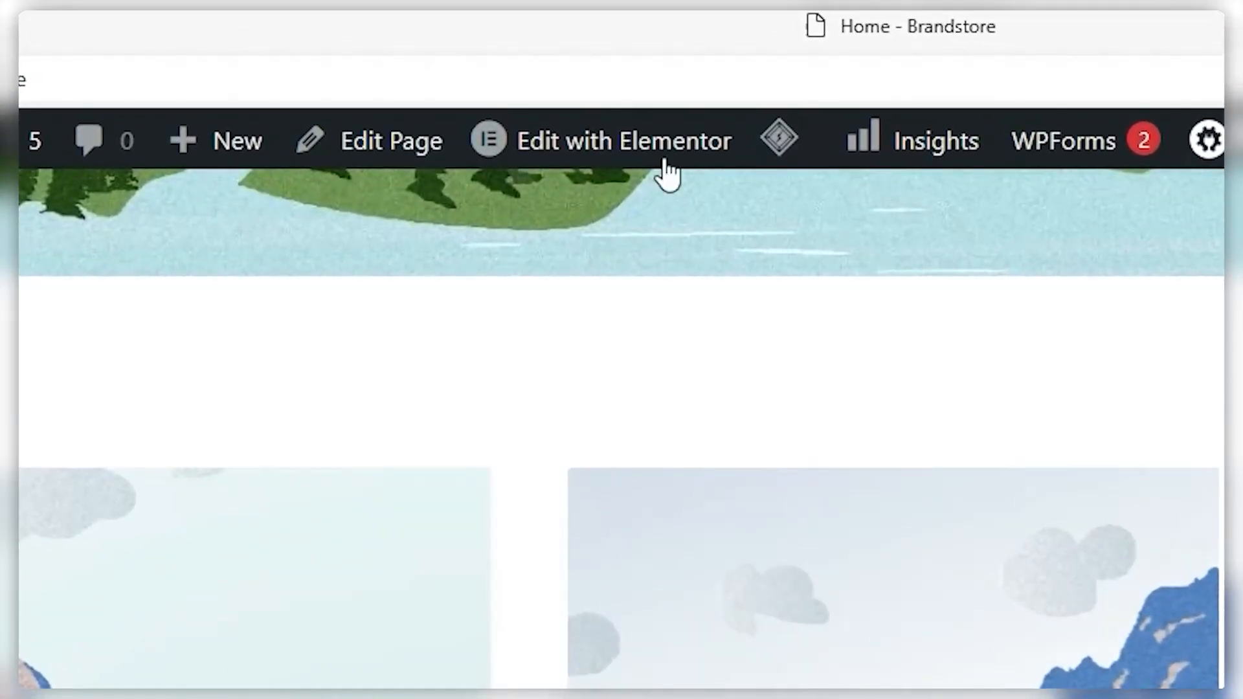
pyautogui.moveTo(492, 67)
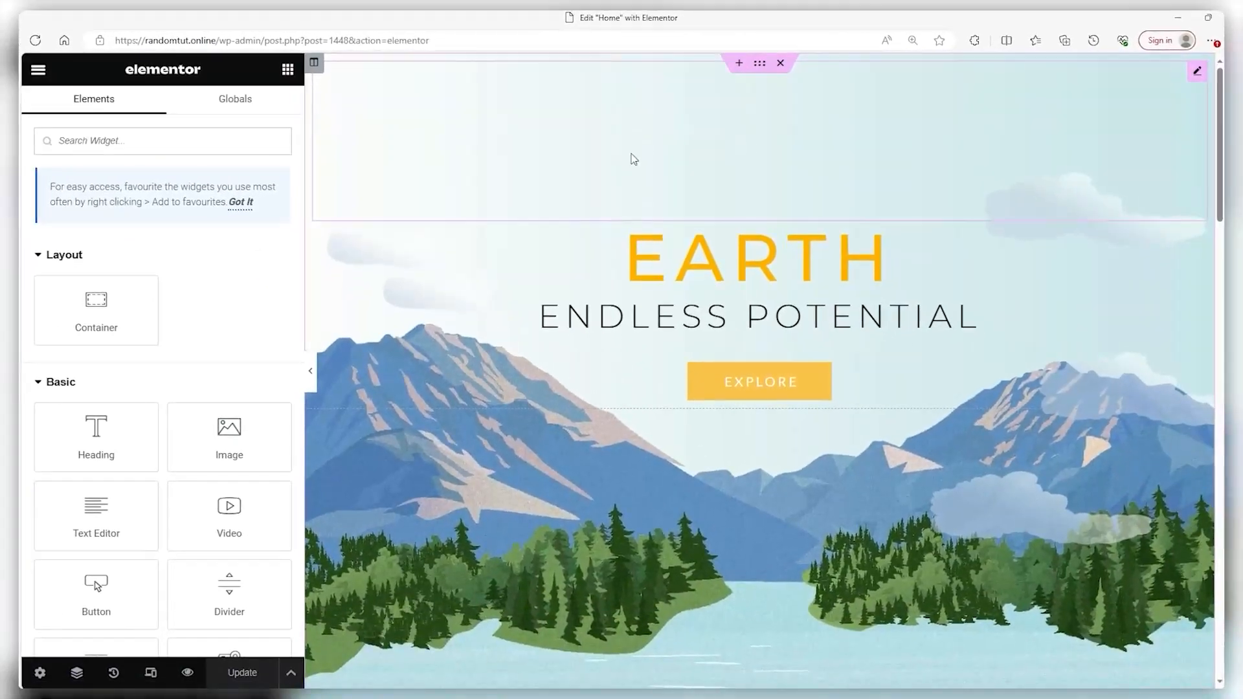
pyautogui.scroll(-4, 718, 259)
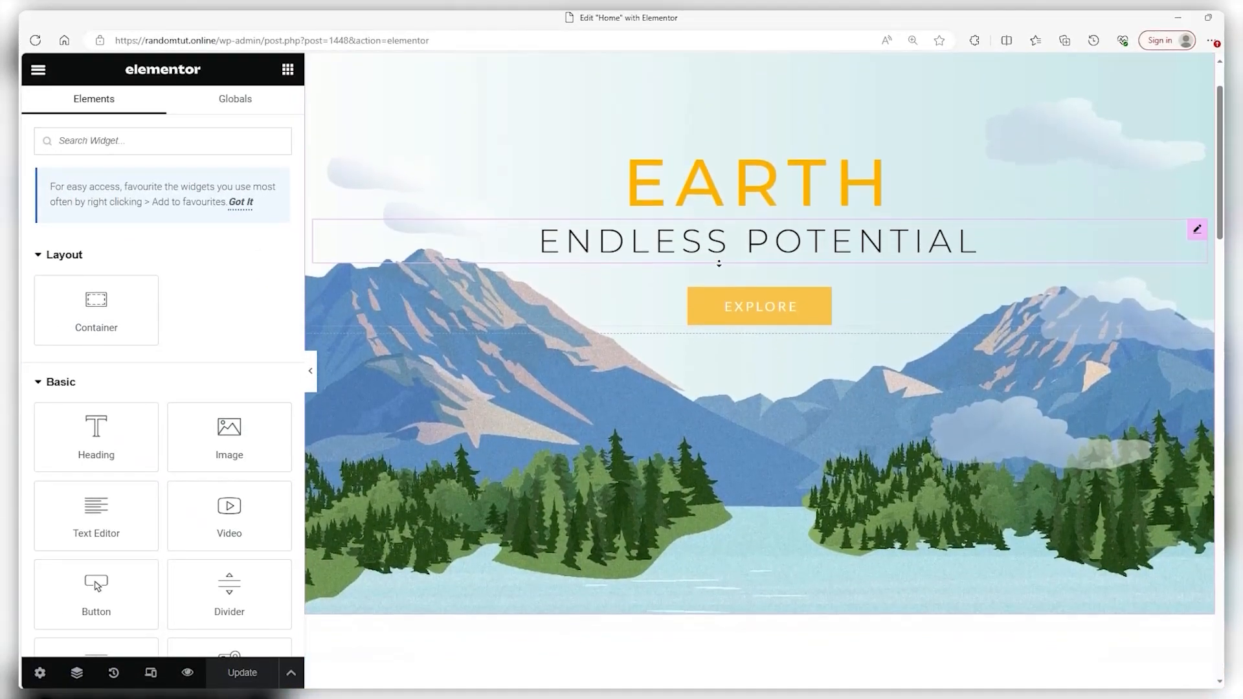
pyautogui.scroll(-12, 706, 293)
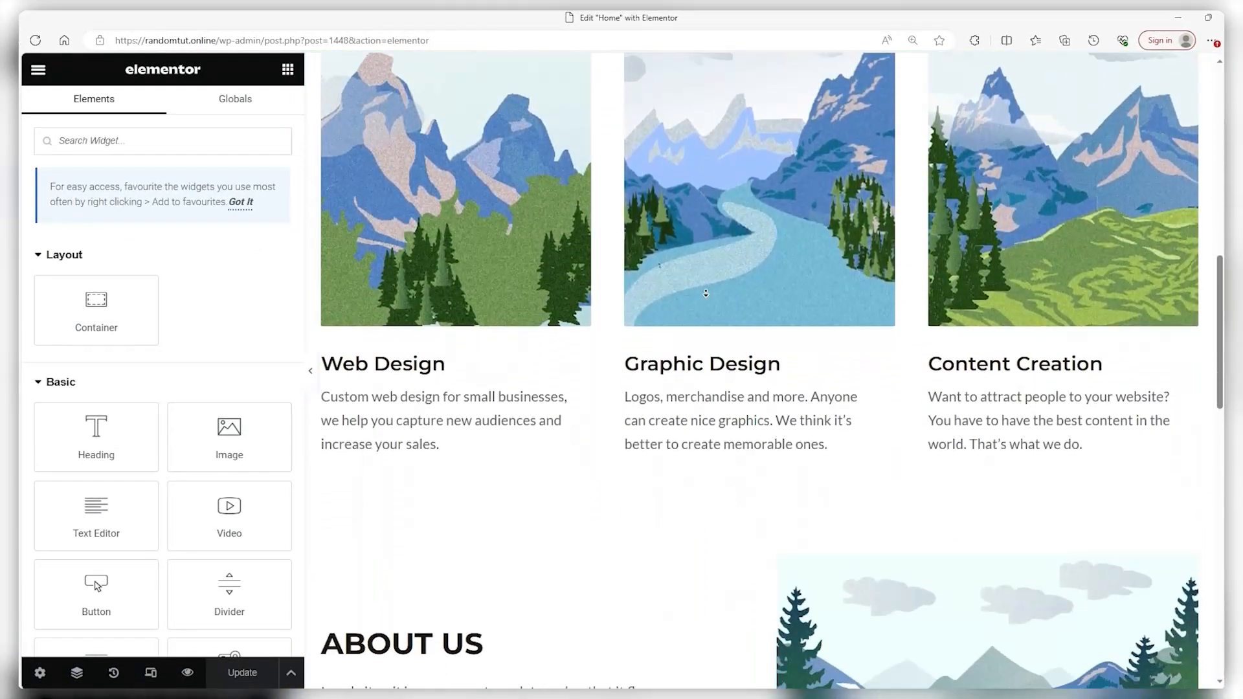
pyautogui.scroll(-4, 695, 303)
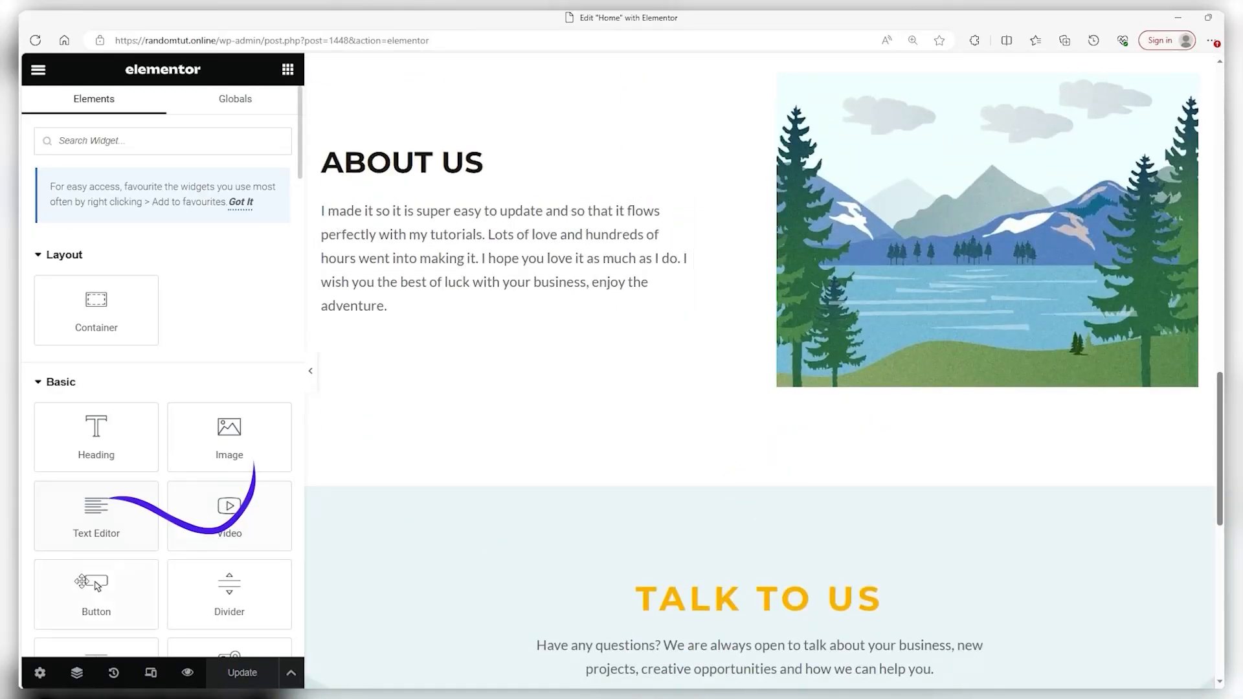
# Open the home page settings, briefly checking the editor's main menu
pyautogui.click(39, 674)
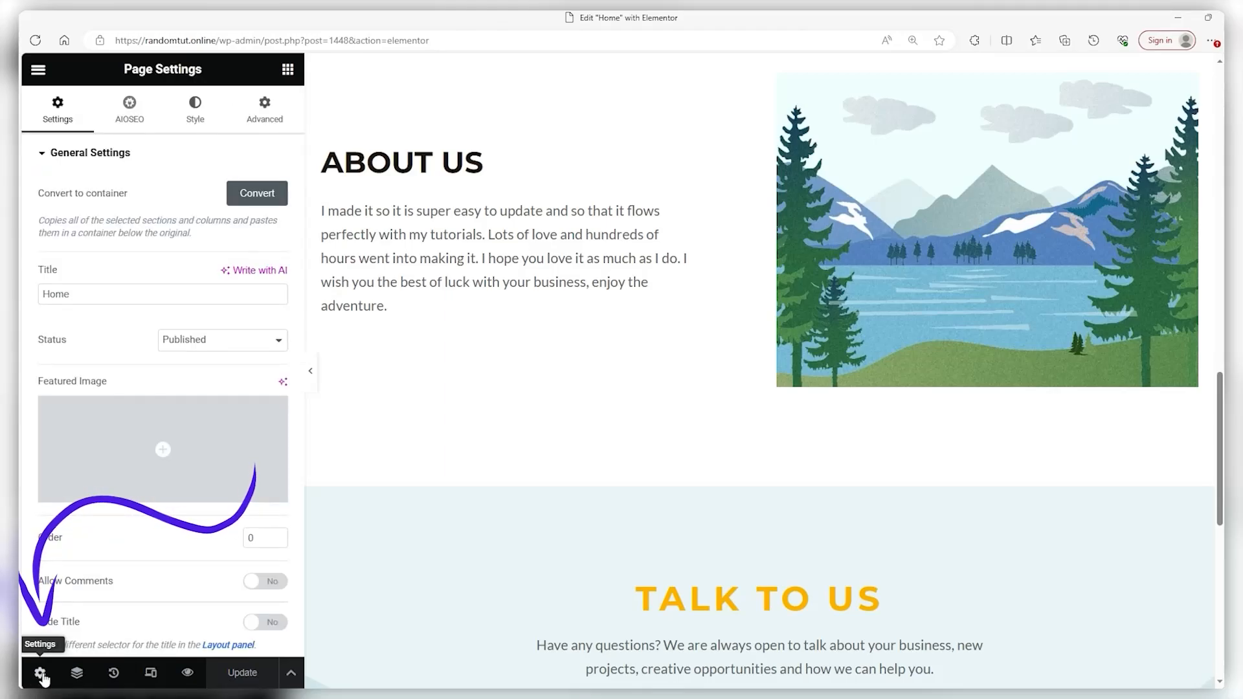
pyautogui.scroll(-2, 139, 555)
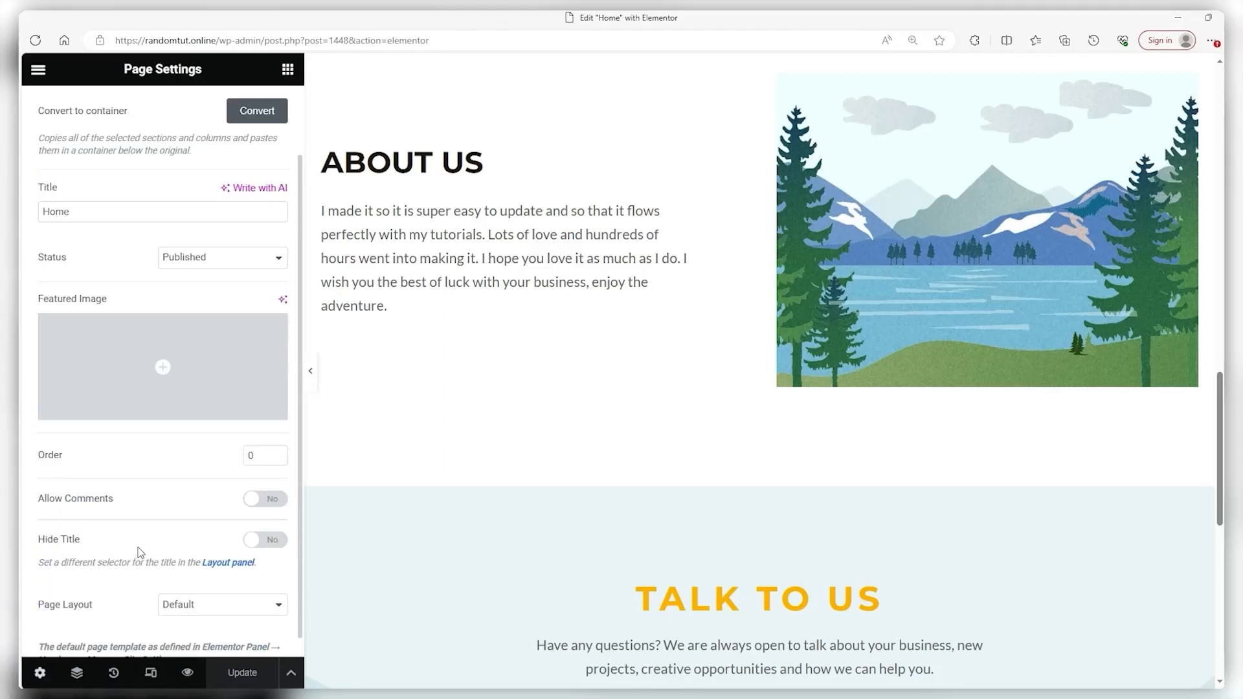
pyautogui.scroll(2, 139, 553)
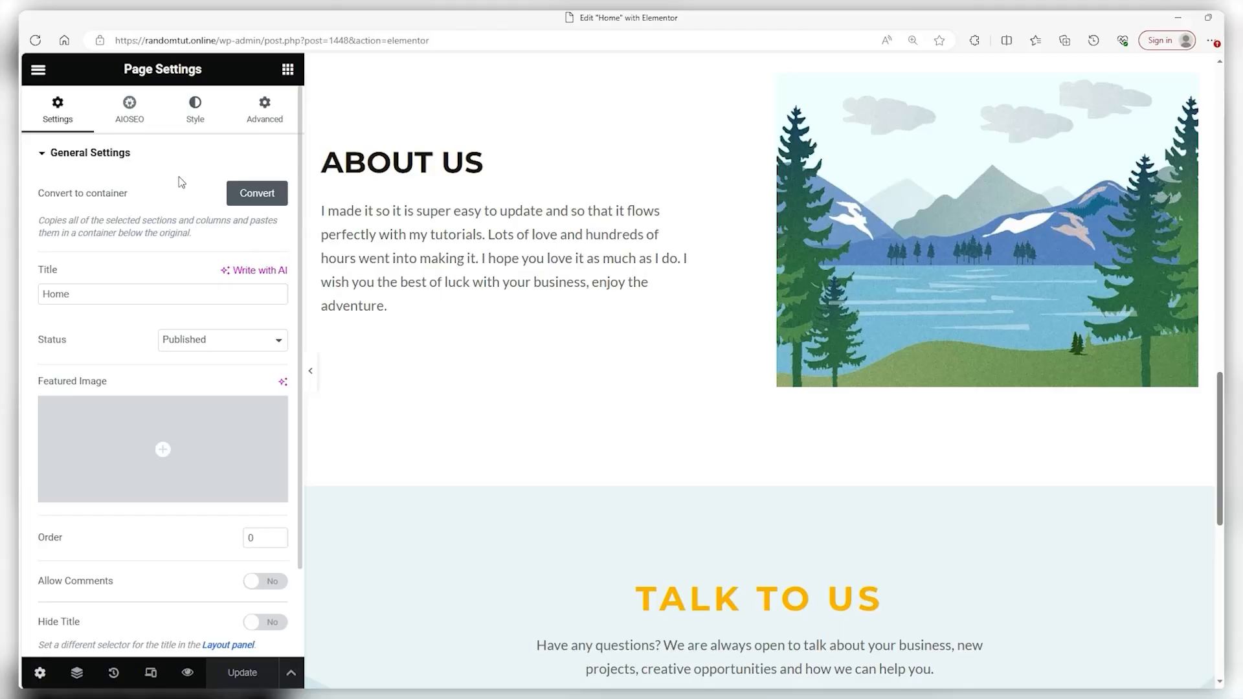
pyautogui.click(39, 72)
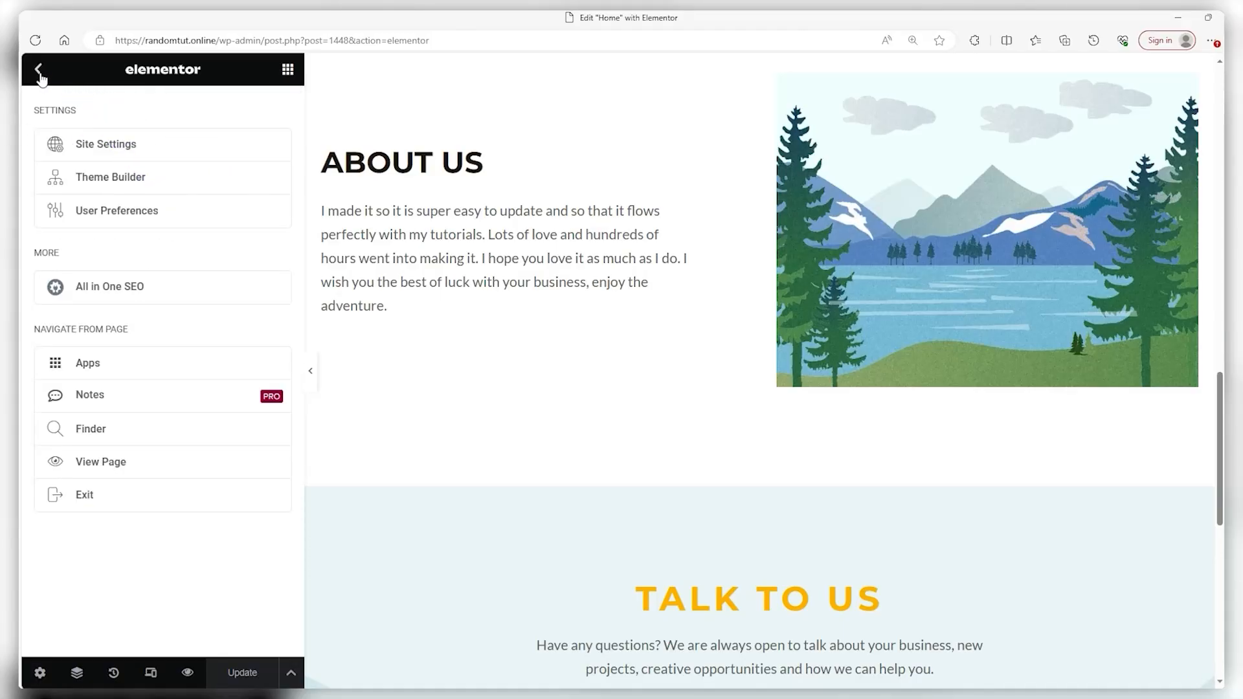
pyautogui.click(39, 71)
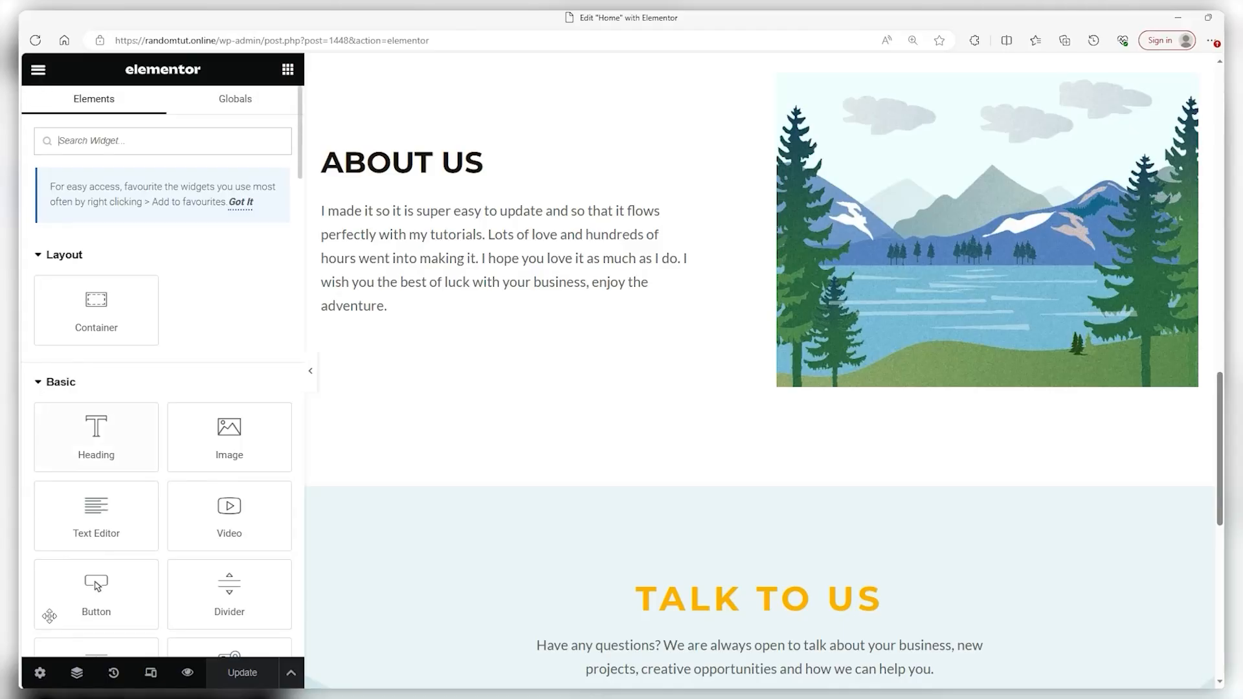
# Set Page Layout to Elementor Canvas and save it with Update
pyautogui.click(40, 675)
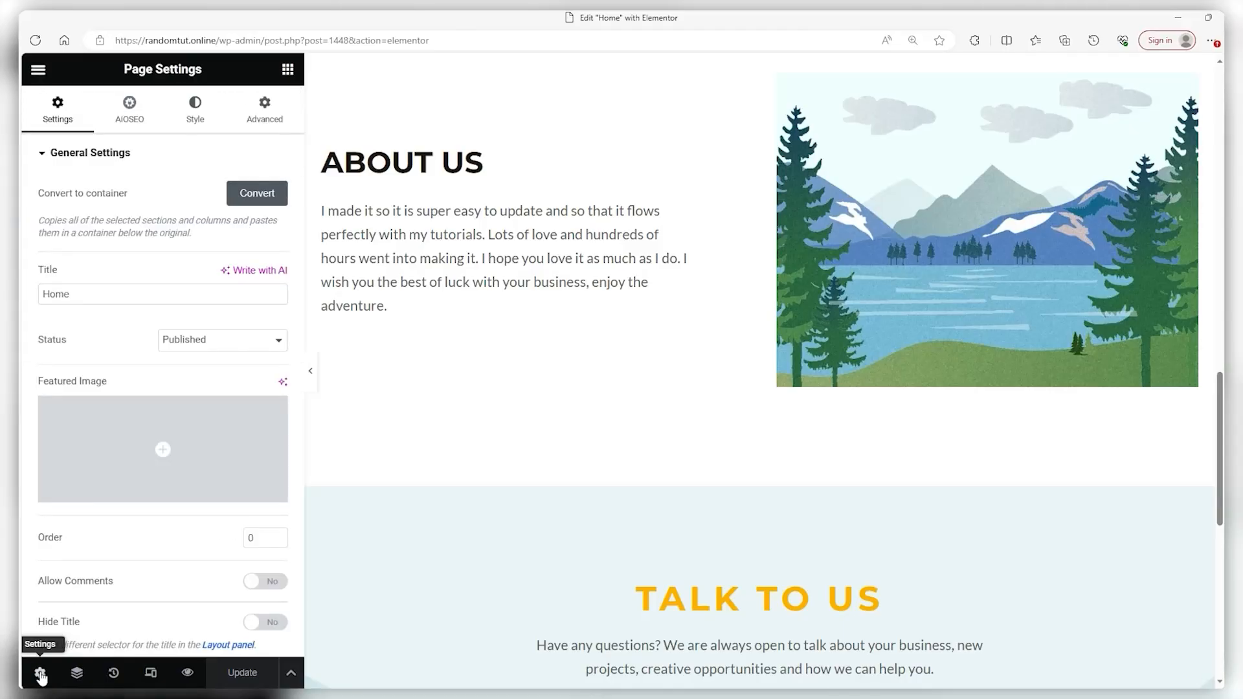
pyautogui.scroll(-2, 123, 471)
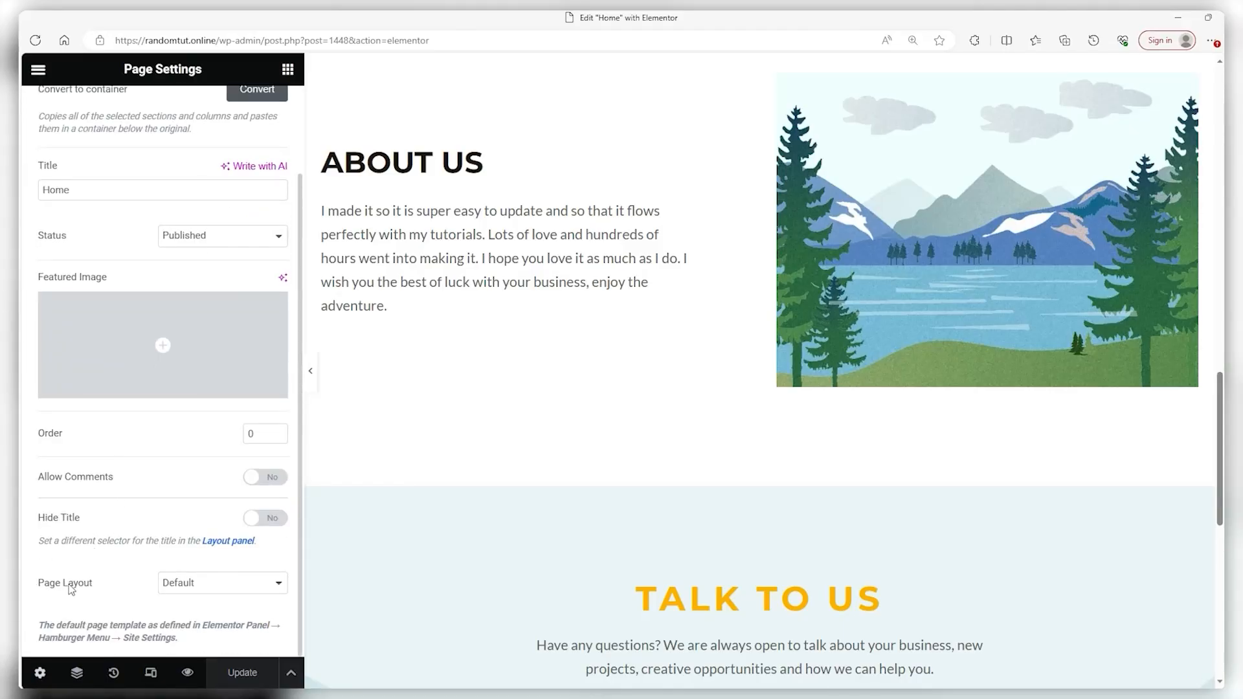
pyautogui.click(174, 585)
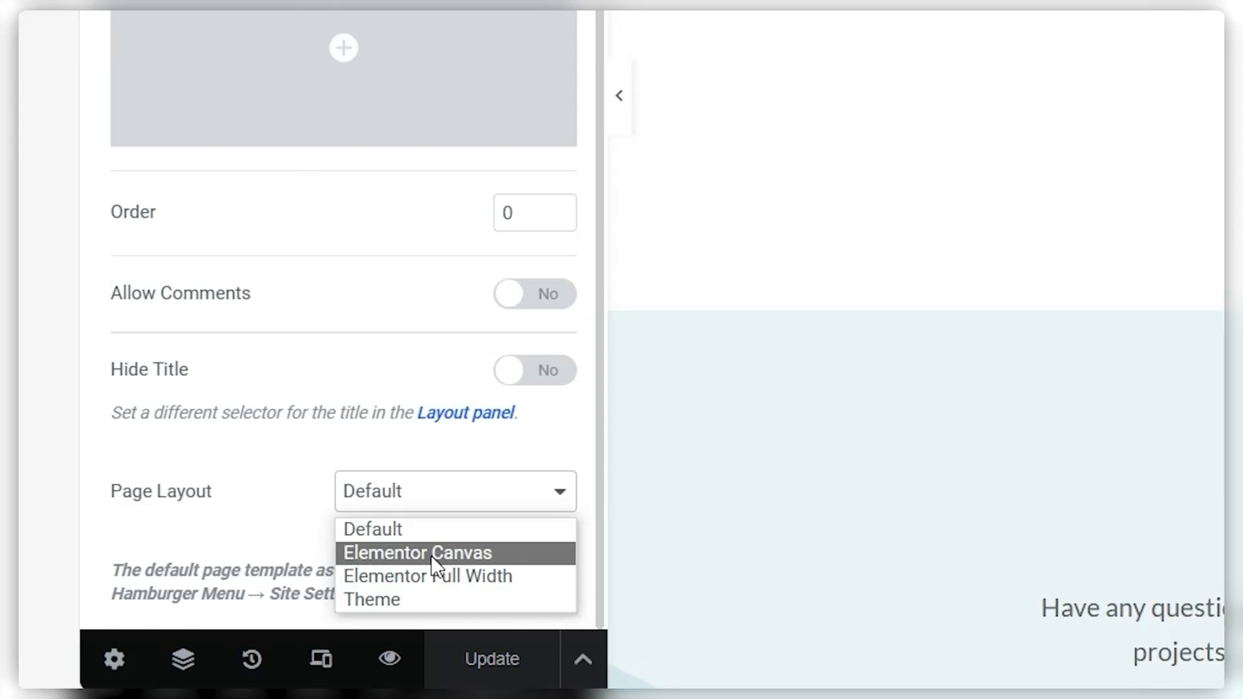
pyautogui.click(411, 553)
pyautogui.click(487, 658)
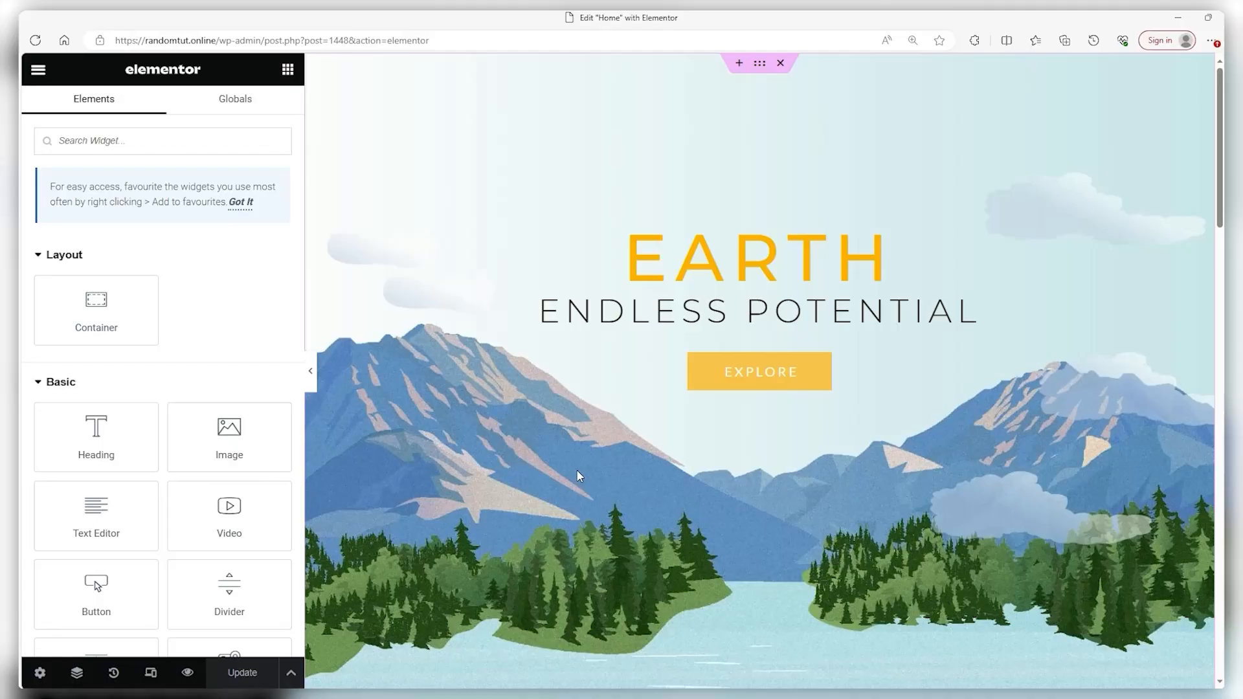
pyautogui.scroll(-3, 525, 515)
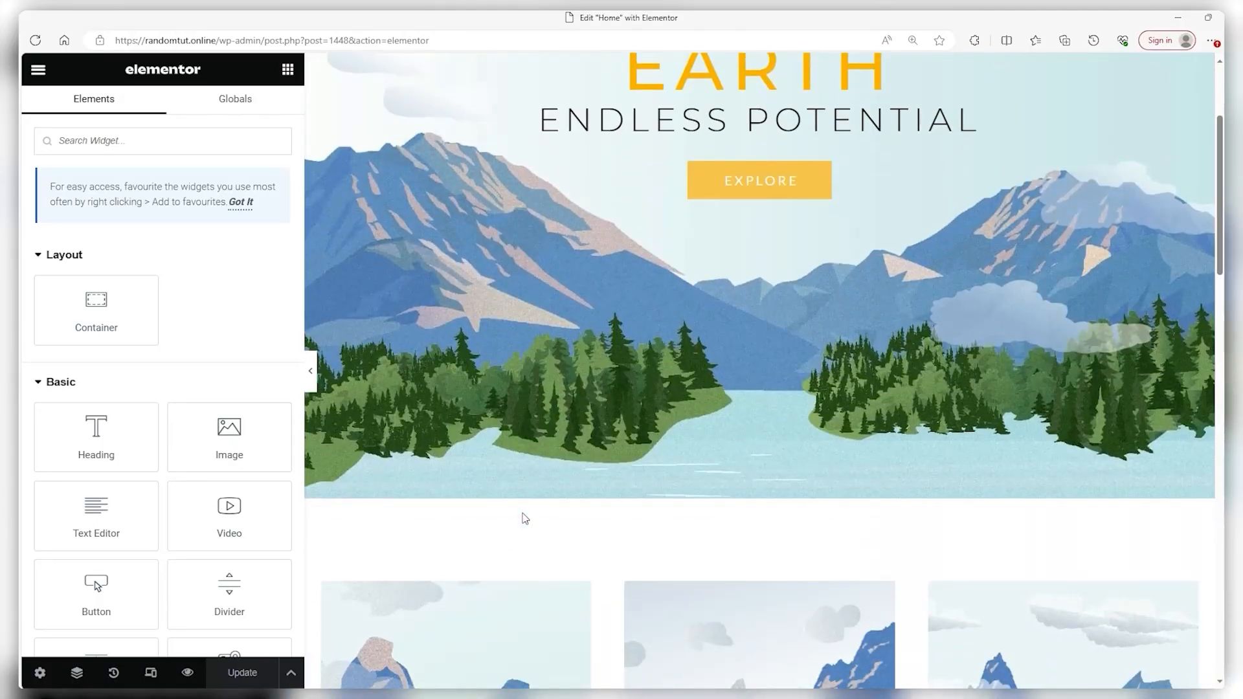
pyautogui.scroll(3, 518, 542)
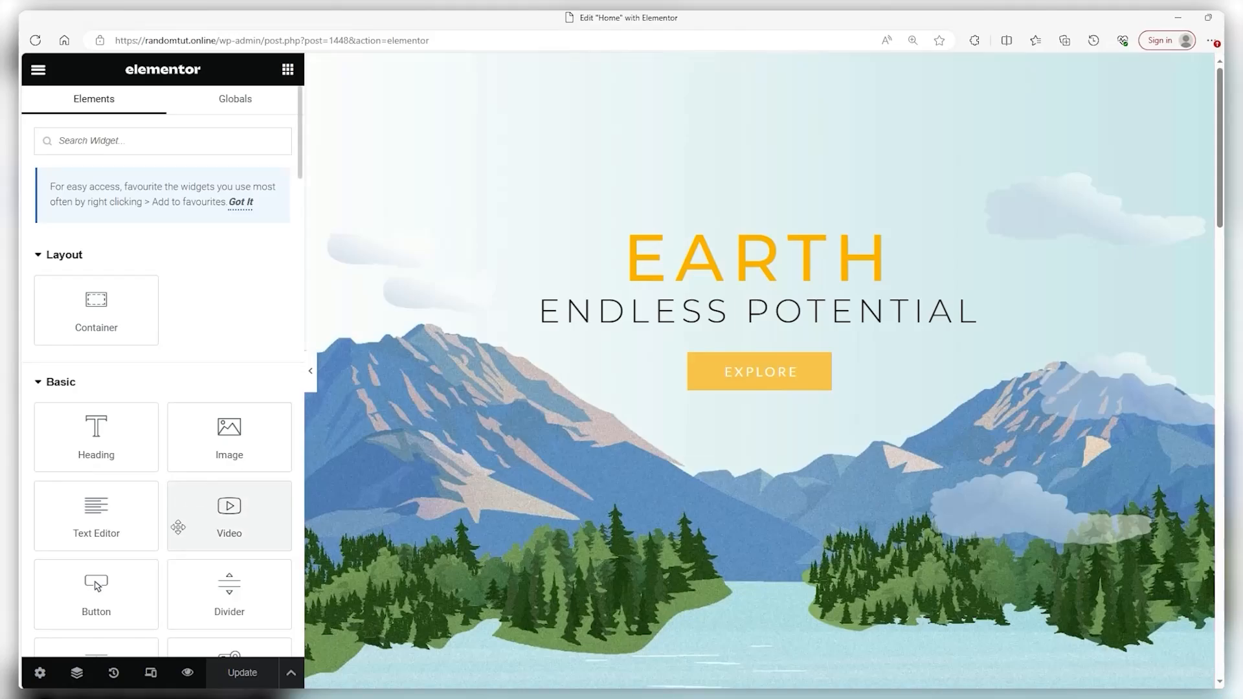
# View the home page's saved revisions in History, then go back to the widgets panel
pyautogui.click(113, 674)
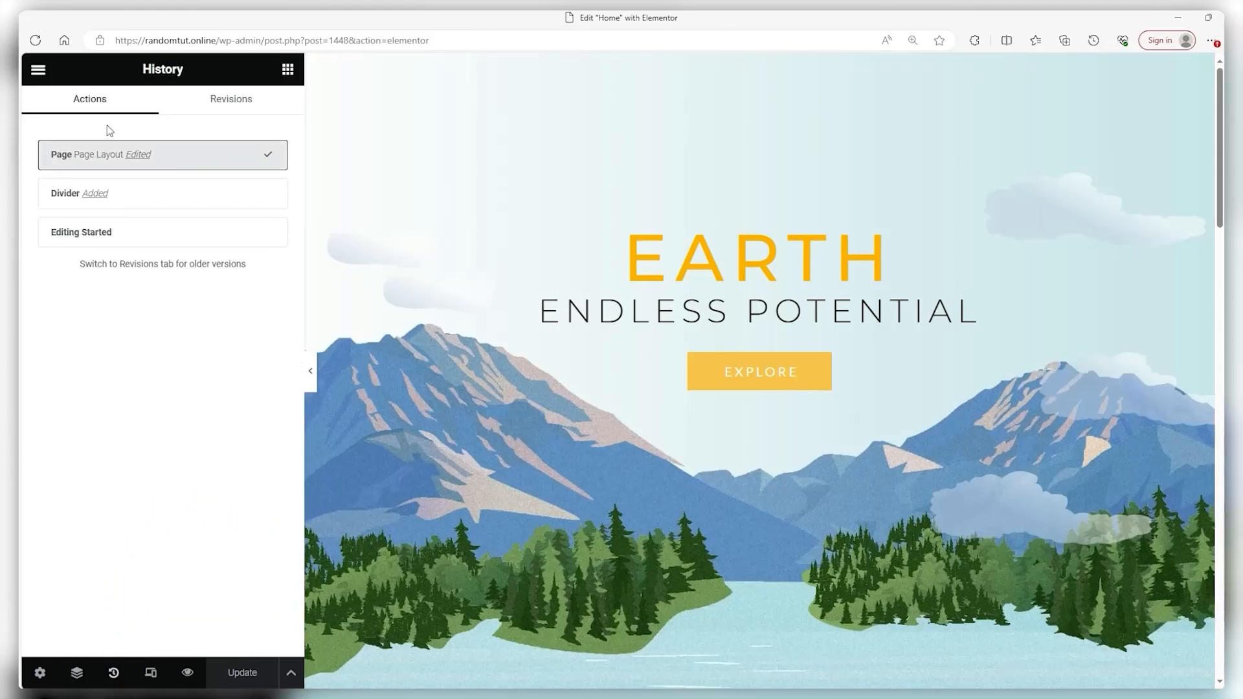
pyautogui.click(220, 101)
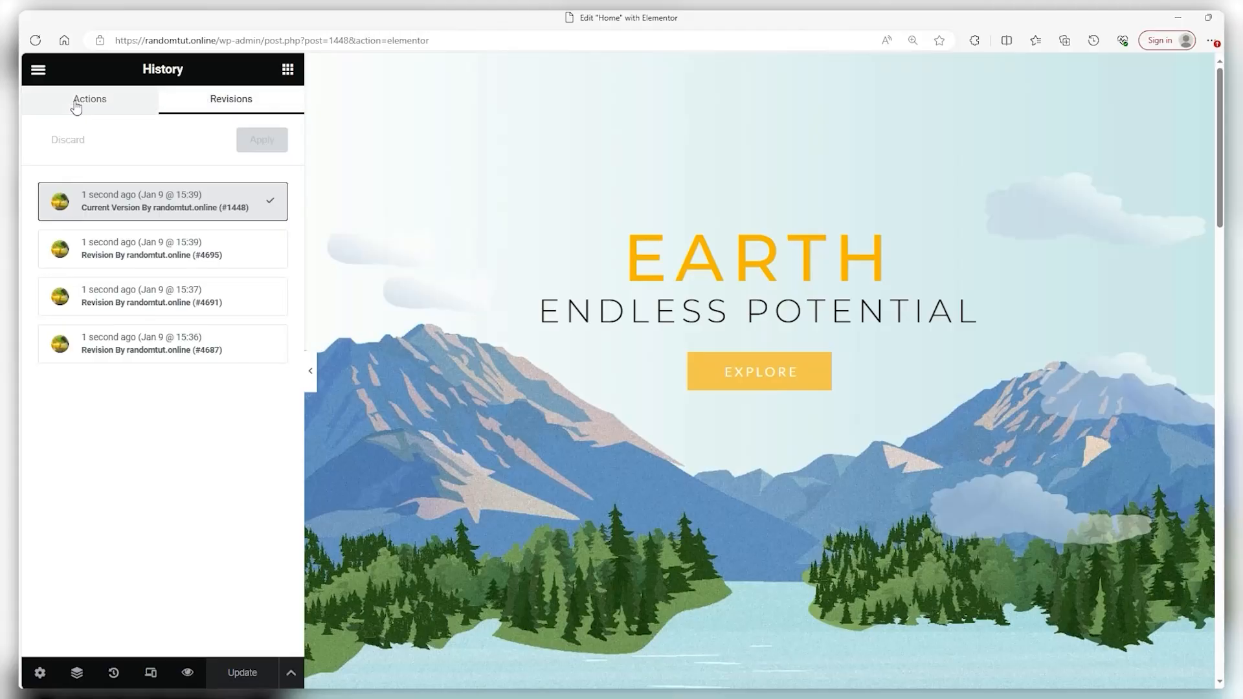
pyautogui.click(39, 69)
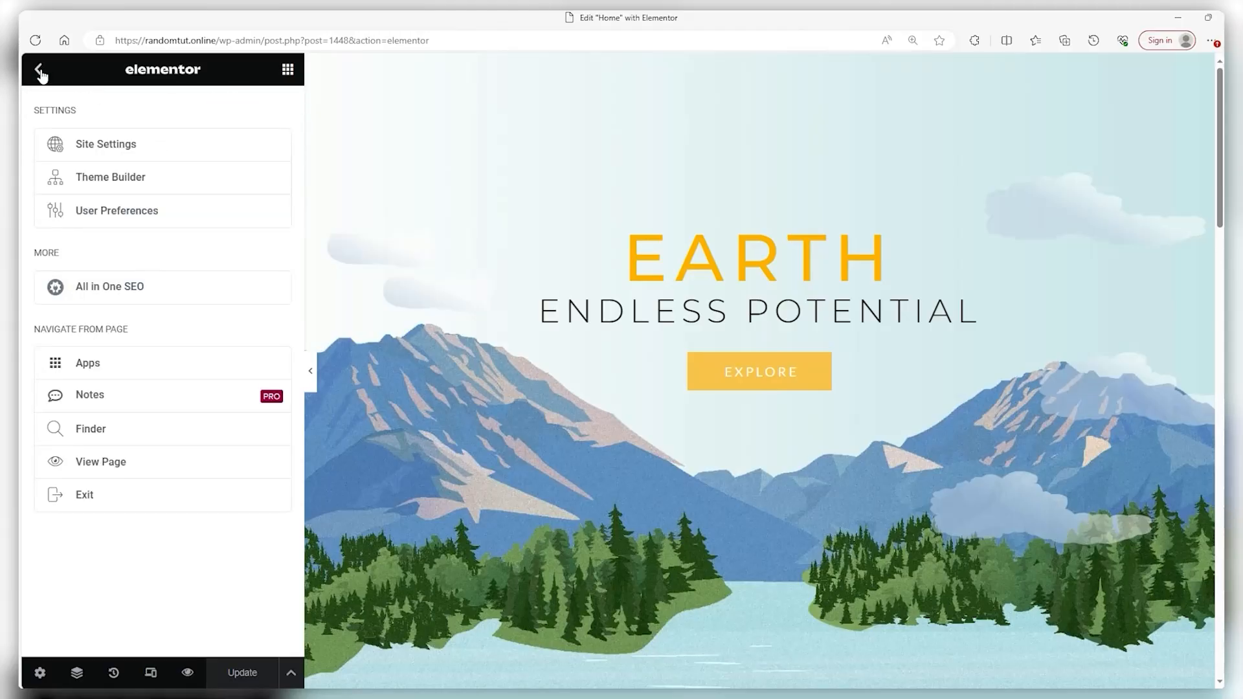
pyautogui.click(40, 71)
pyautogui.scroll(-1, 180, 349)
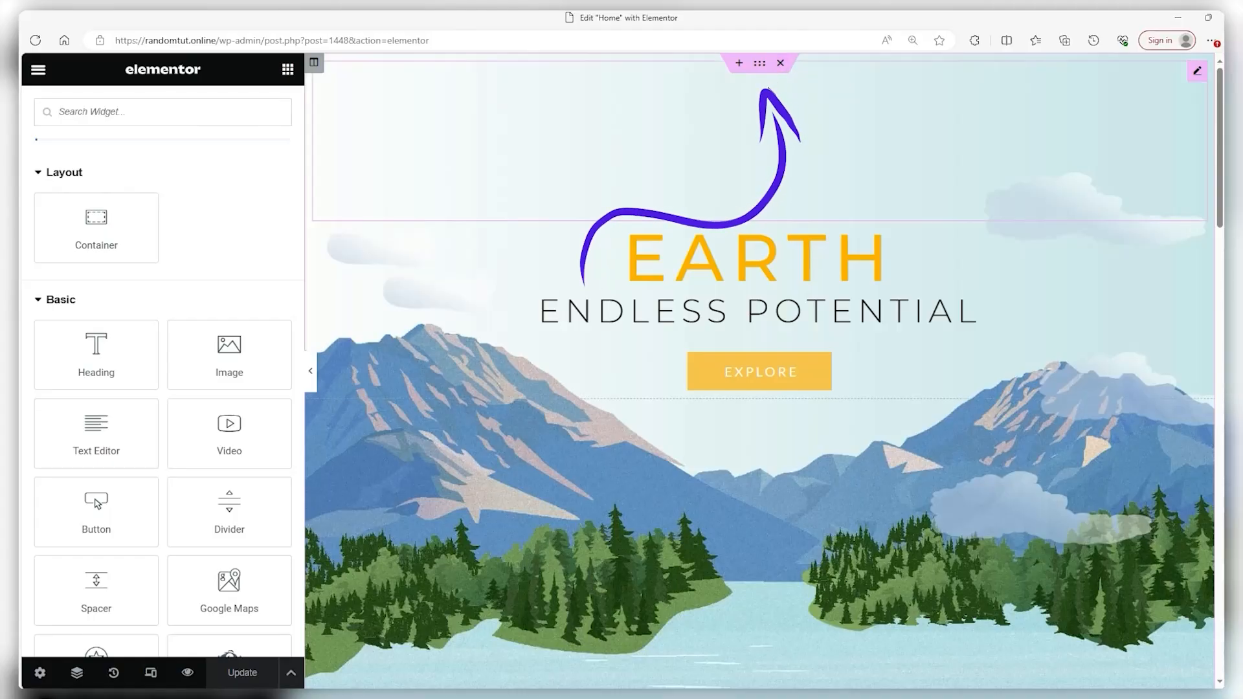
# Delete the hero, services, About Us and Talk To Us containers, leaving the structure picker unused
pyautogui.click(781, 65)
pyautogui.click(781, 113)
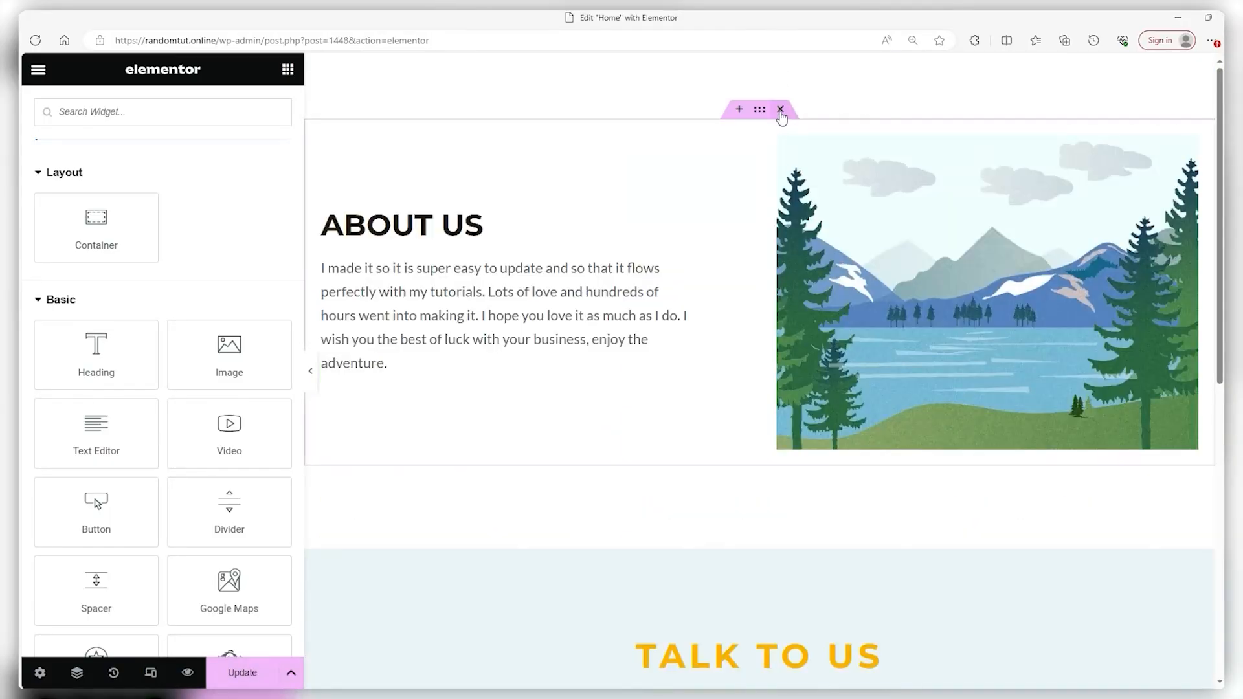
pyautogui.click(780, 112)
pyautogui.click(780, 64)
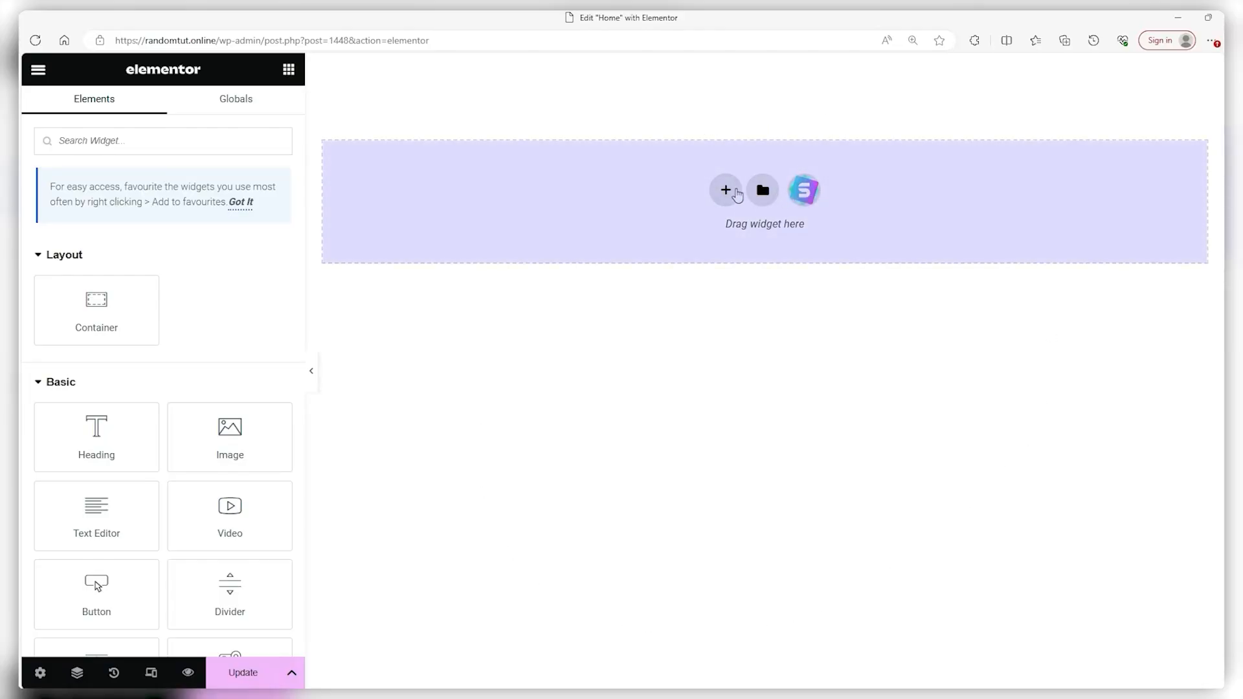
pyautogui.click(726, 189)
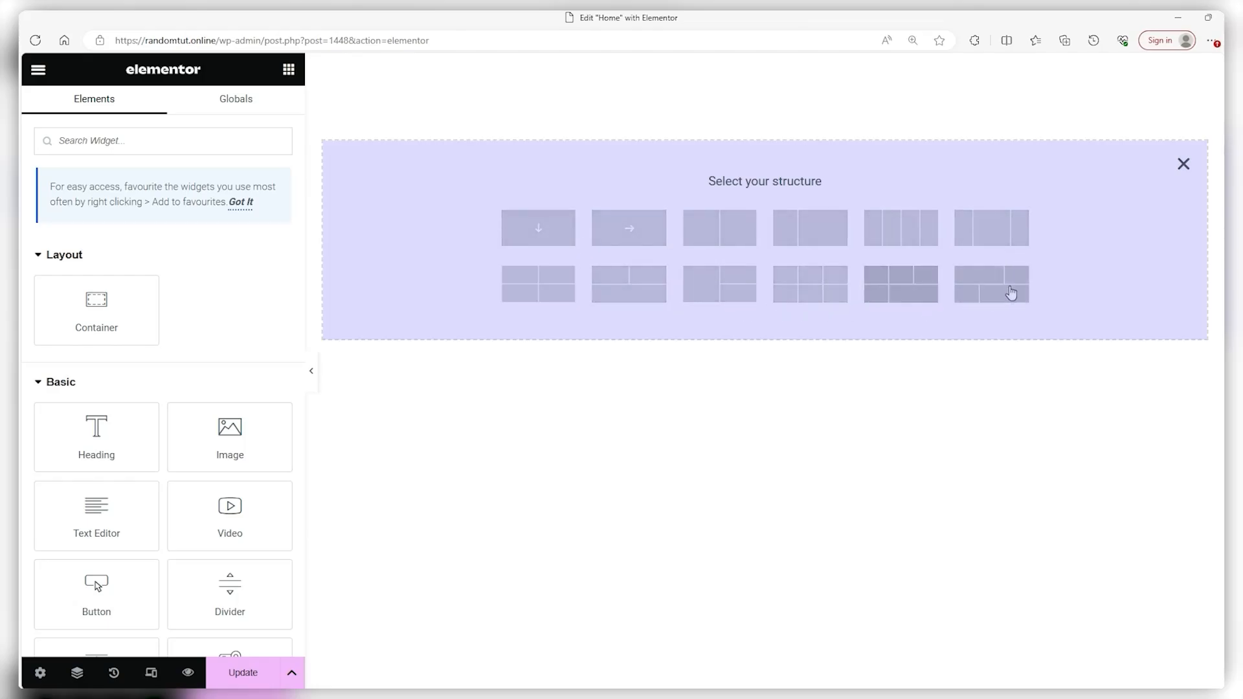
pyautogui.click(1184, 166)
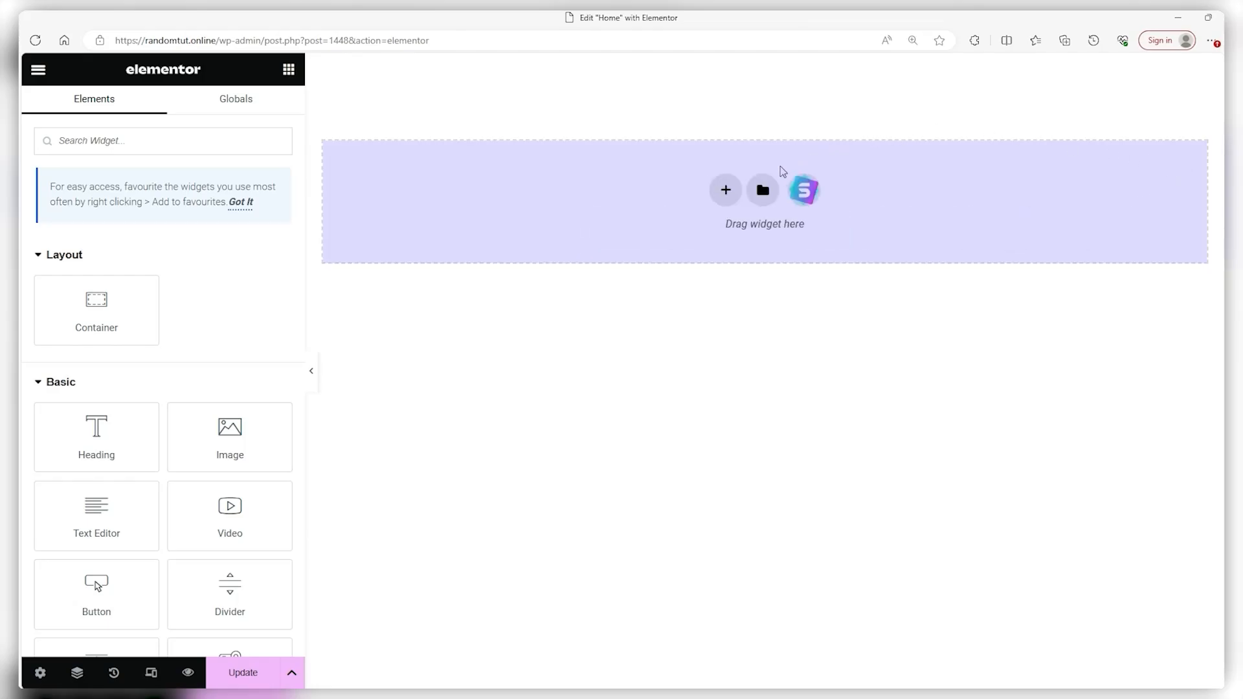
pyautogui.click(763, 191)
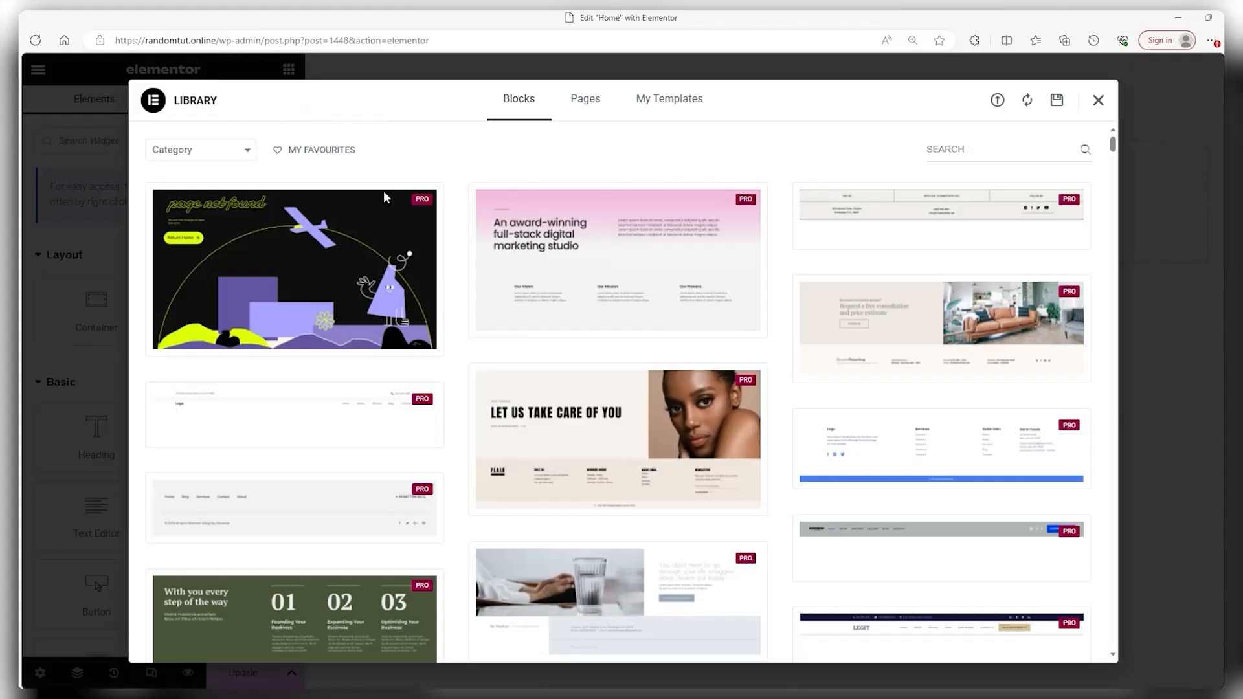
pyautogui.scroll(-10, 514, 261)
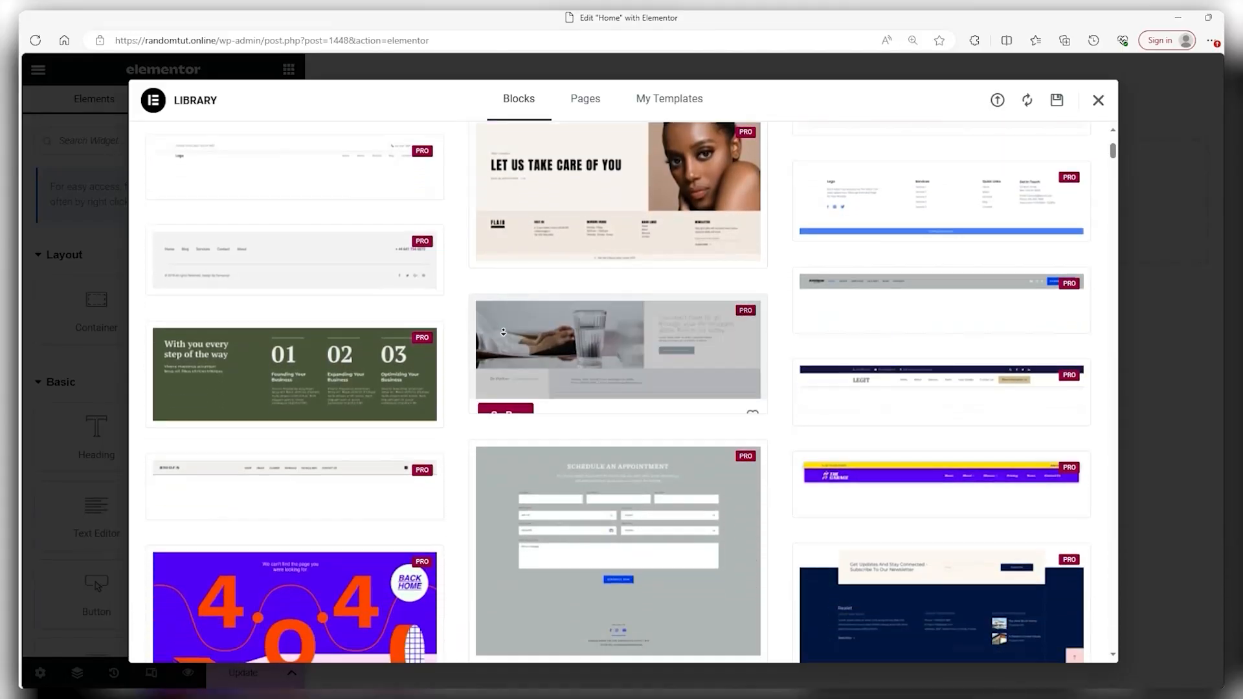
pyautogui.scroll(-2, 505, 322)
pyautogui.scroll(2, 505, 321)
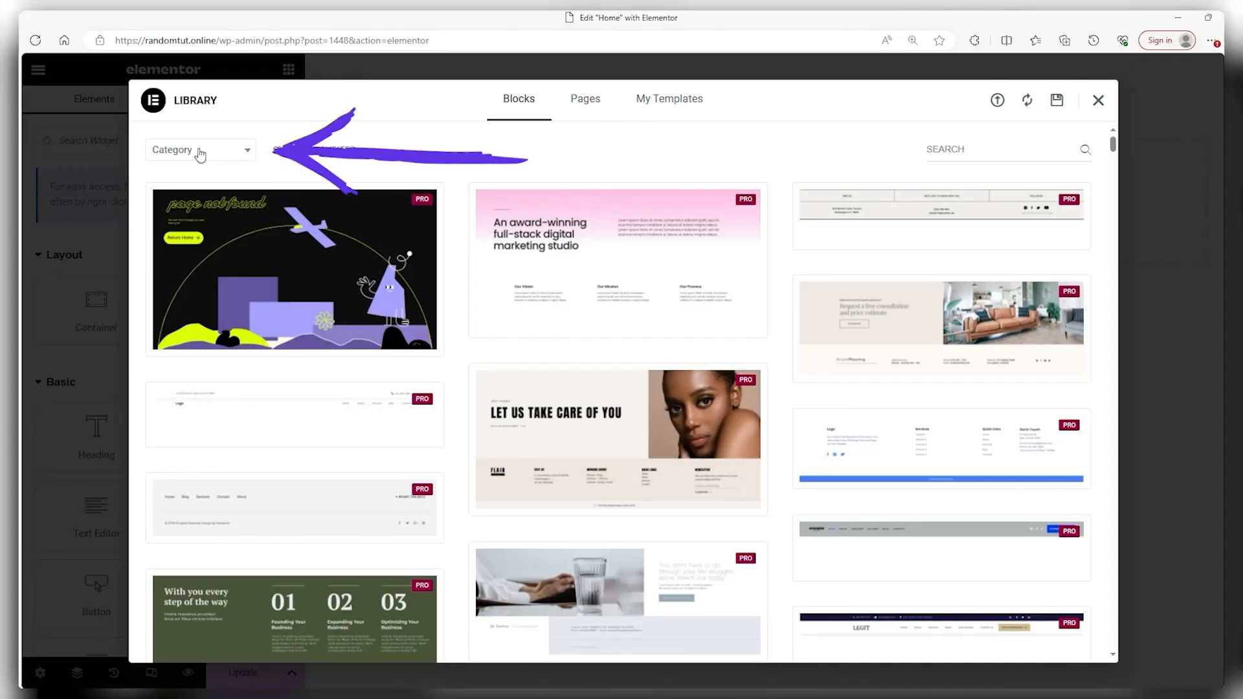
pyautogui.click(200, 153)
pyautogui.scroll(-2, 183, 254)
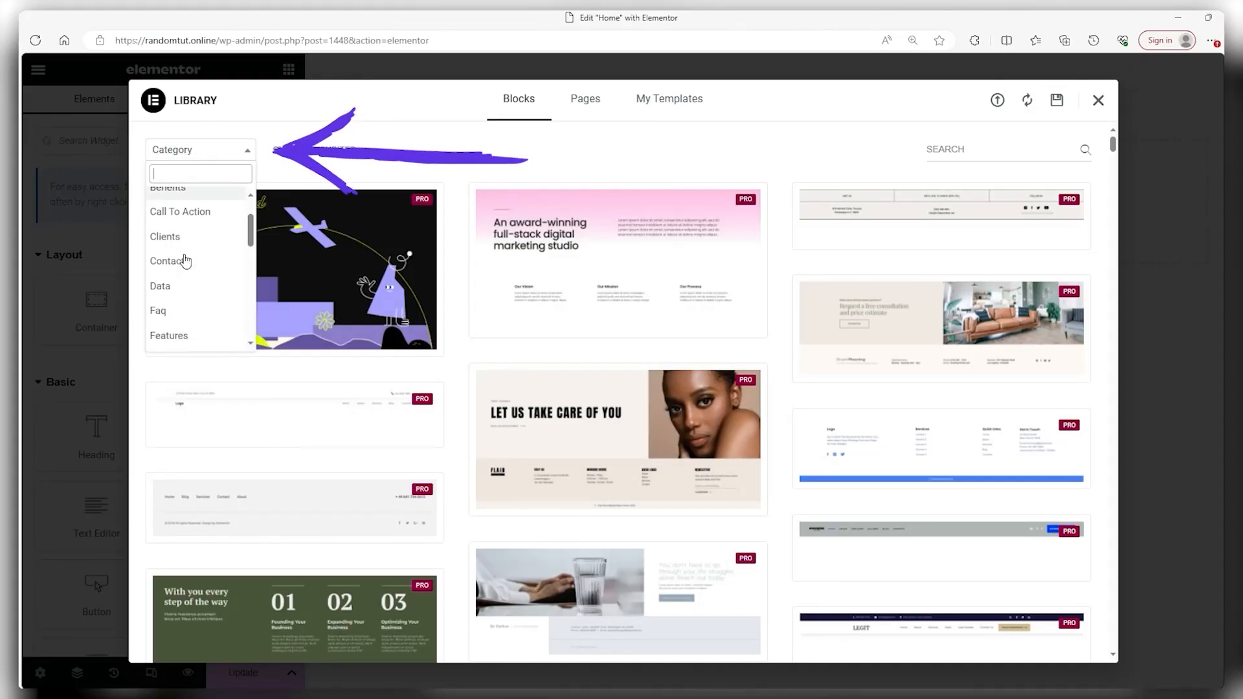
pyautogui.click(184, 259)
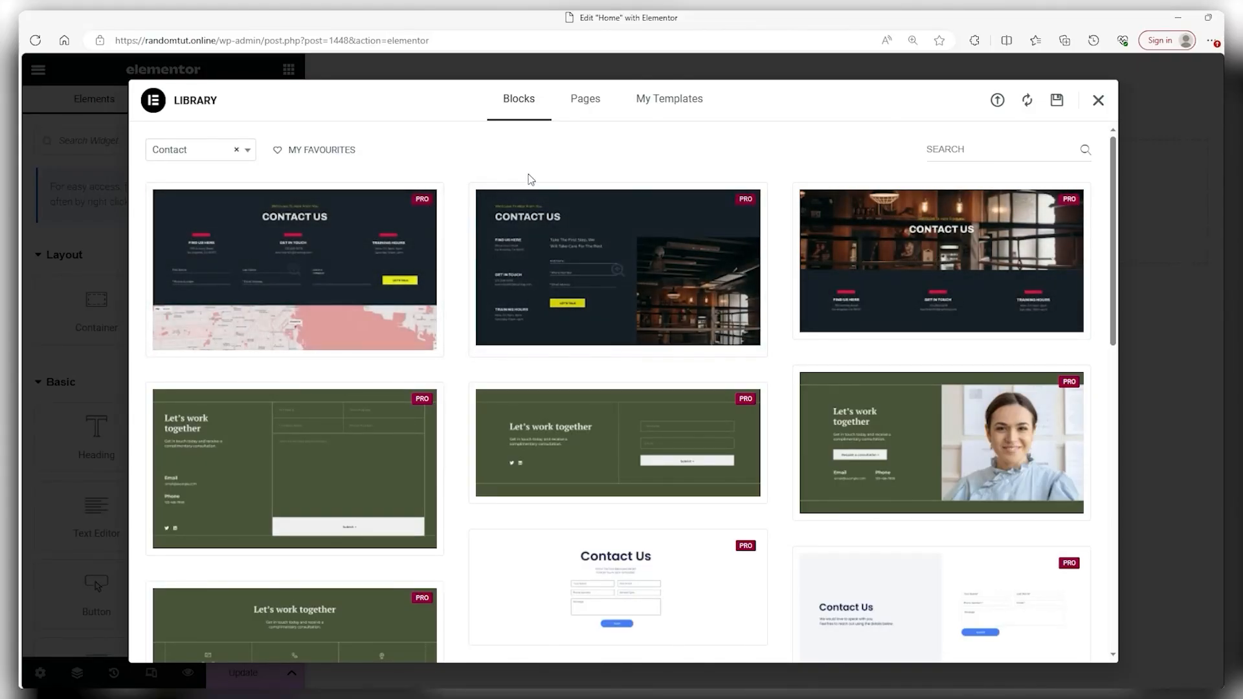
pyautogui.click(585, 108)
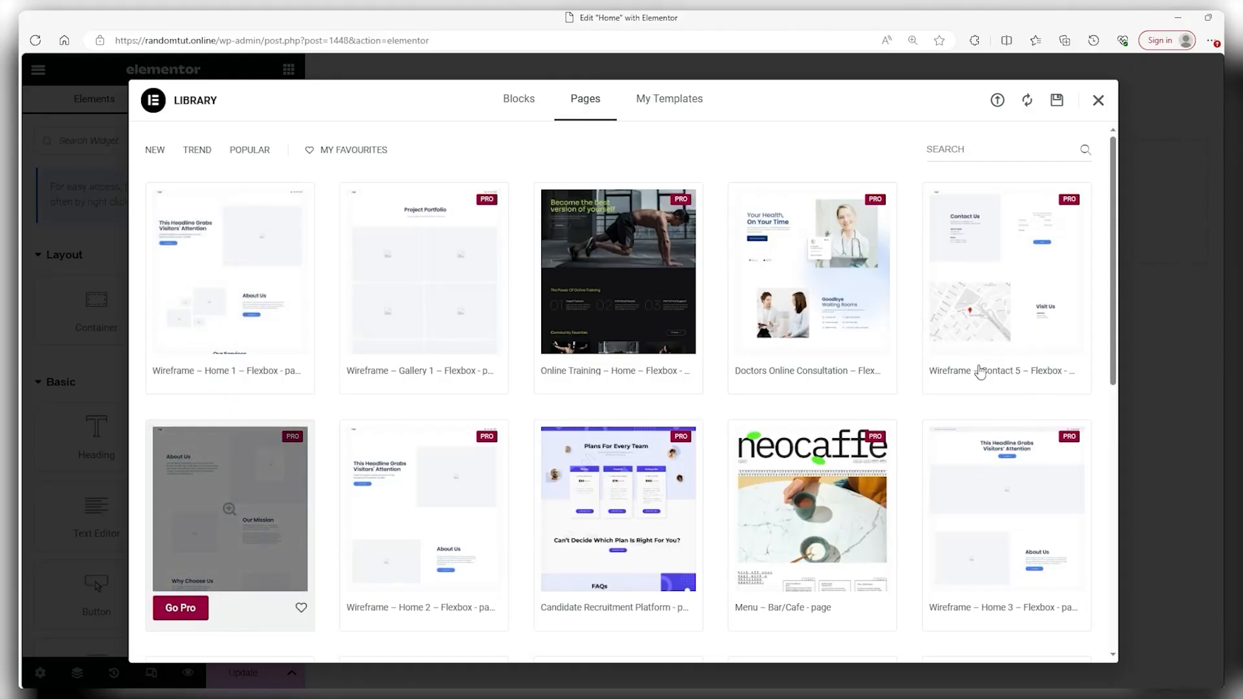
pyautogui.scroll(-3, 1066, 151)
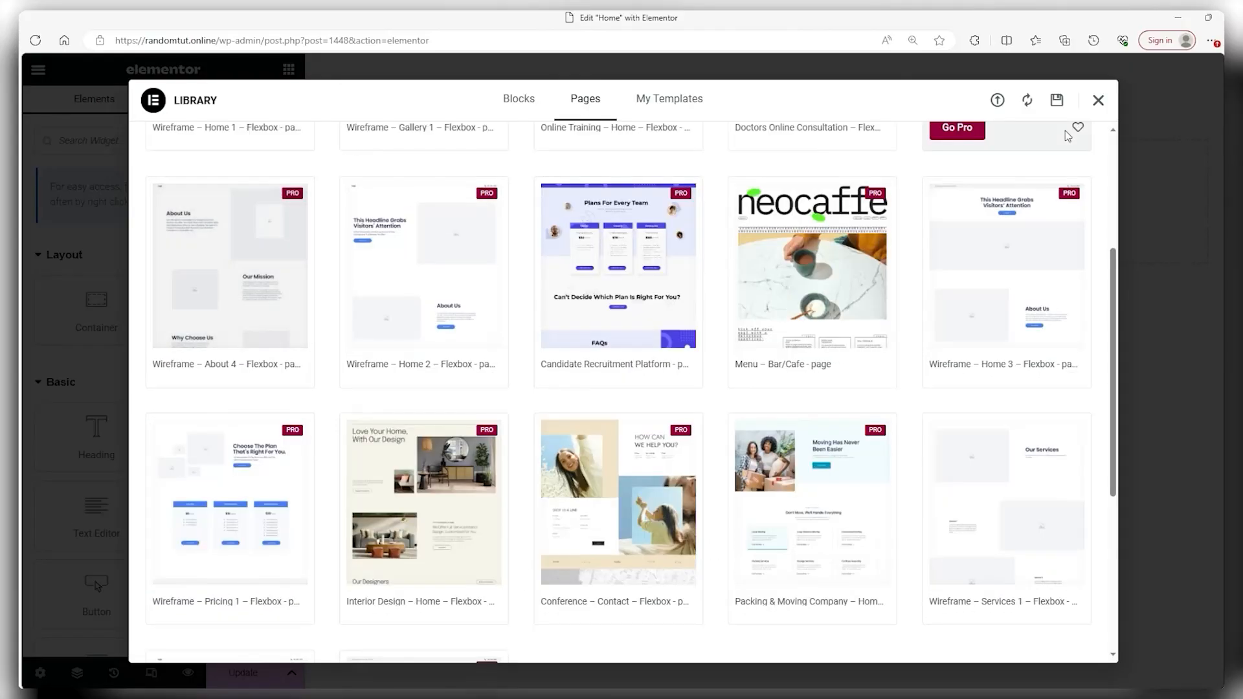
pyautogui.click(1100, 105)
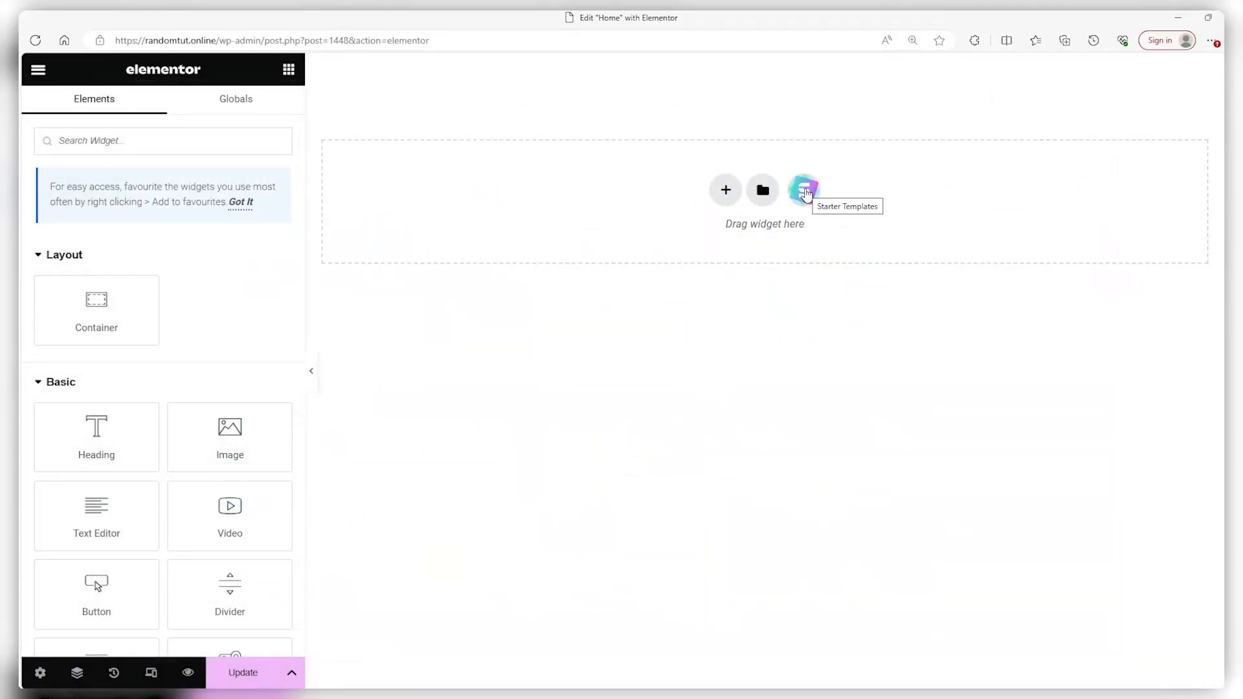
pyautogui.click(805, 202)
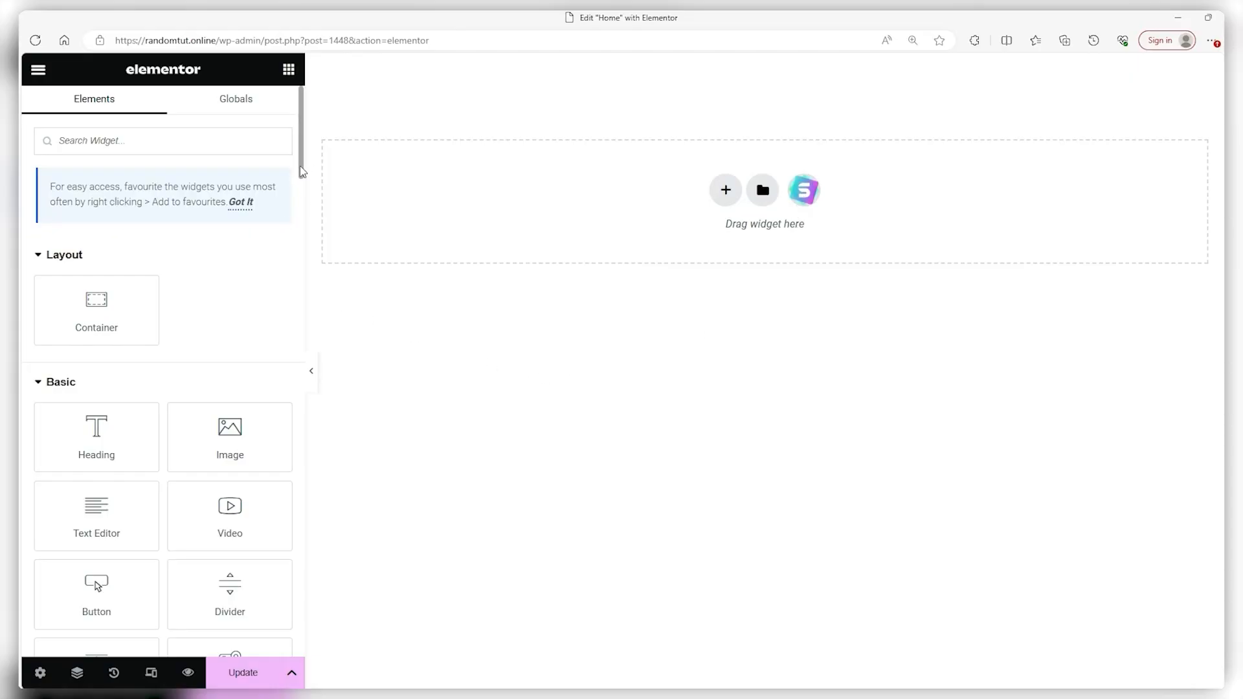
# Scroll through the Elements panel to survey the widget groups
pyautogui.scroll(-2, 303, 171)
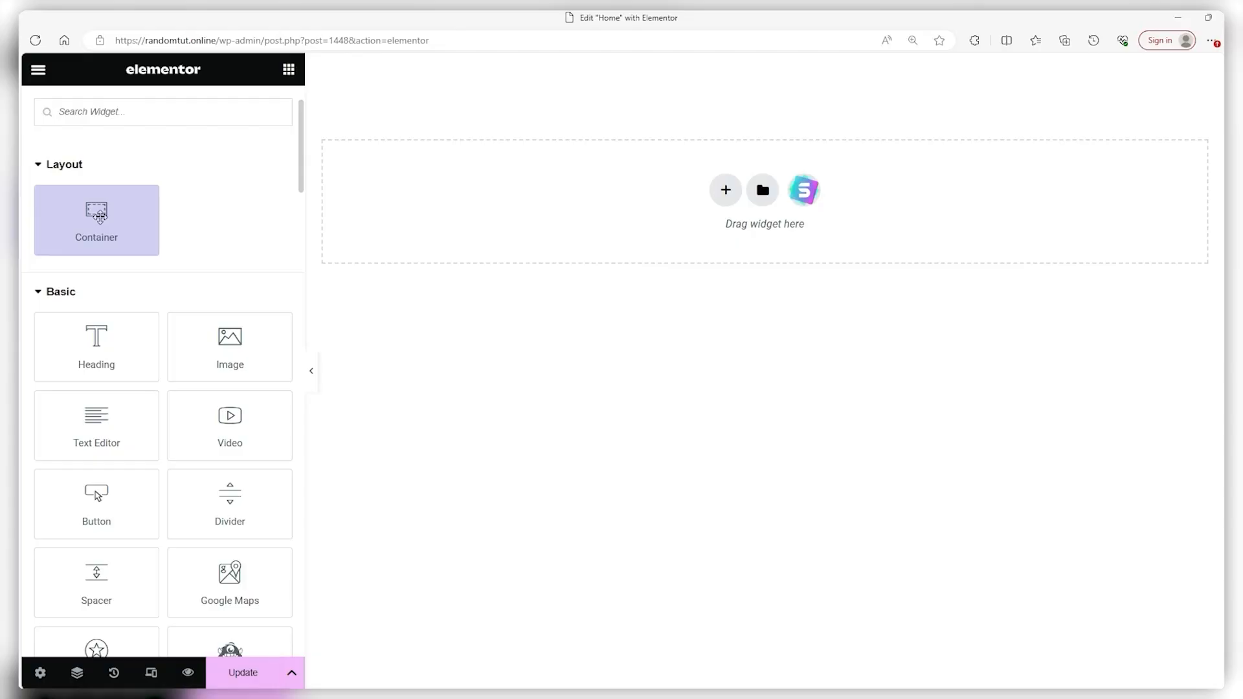
pyautogui.scroll(-2, 105, 220)
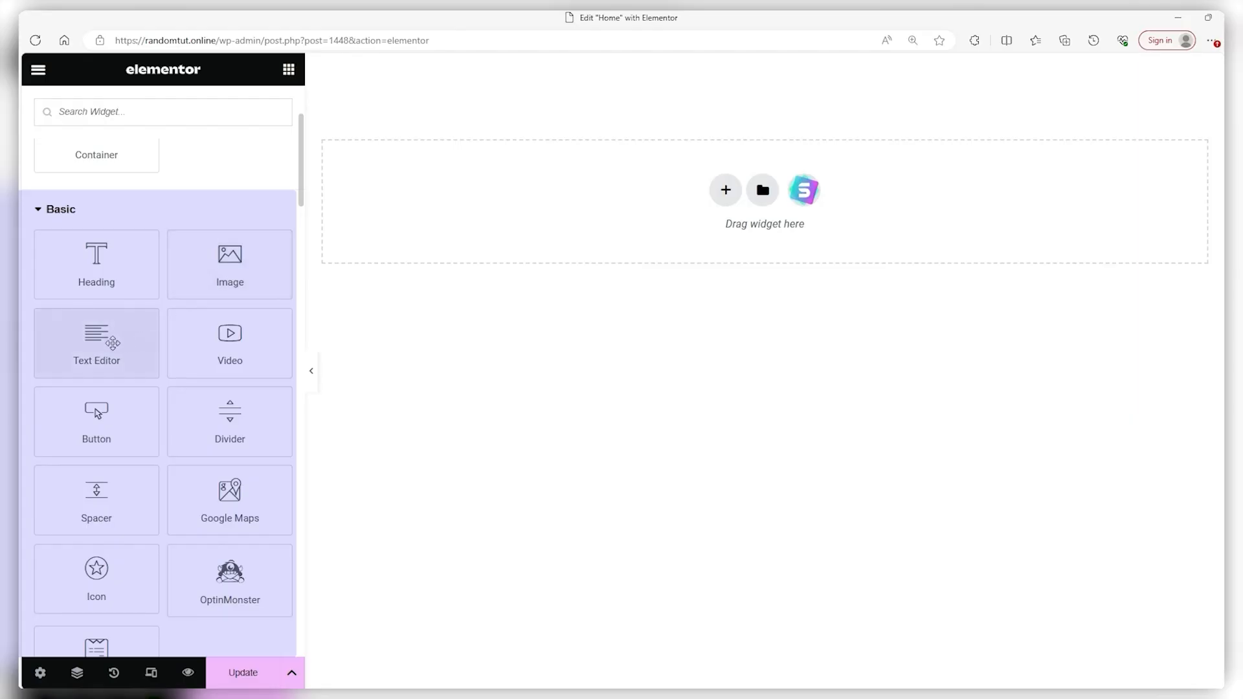
pyautogui.scroll(-2, 270, 183)
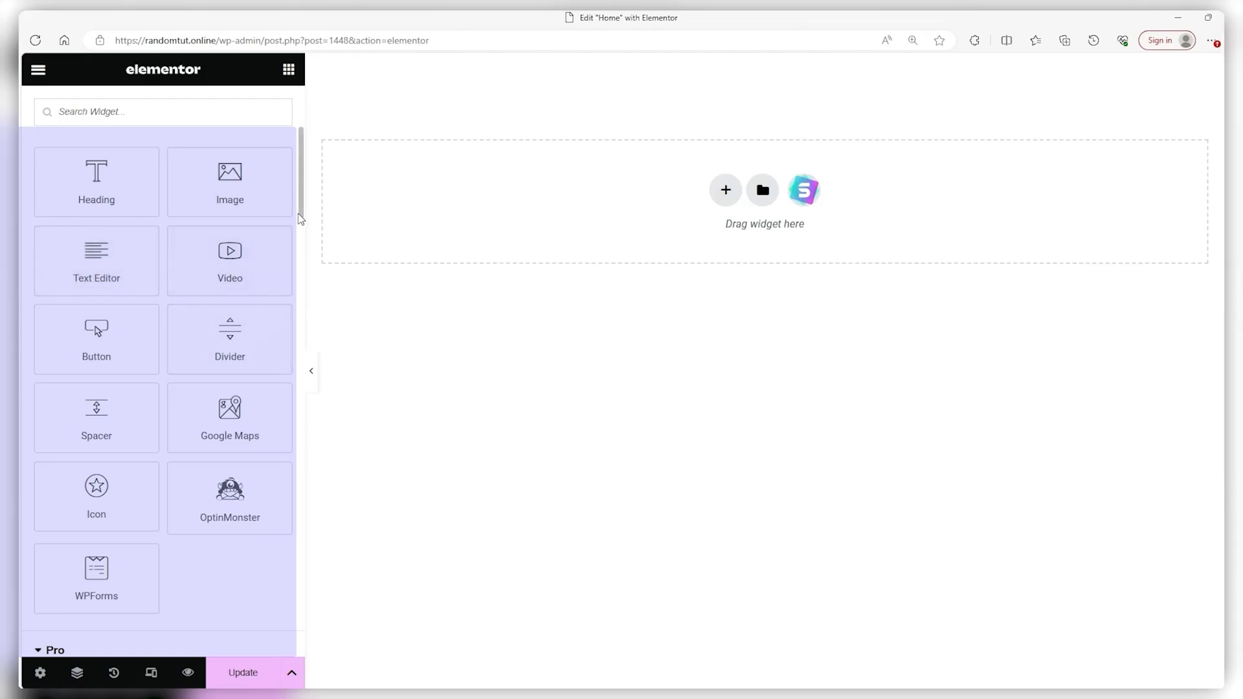
pyautogui.scroll(-8, 302, 217)
pyautogui.scroll(9, 276, 237)
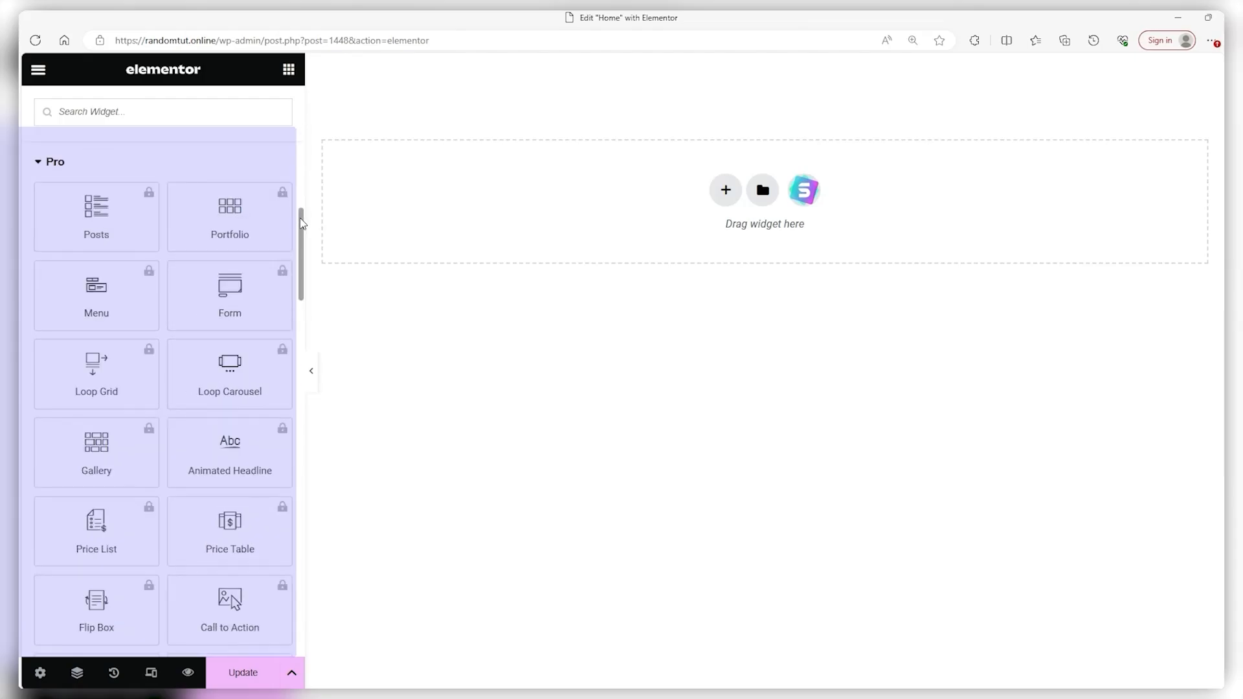
pyautogui.scroll(2, 277, 236)
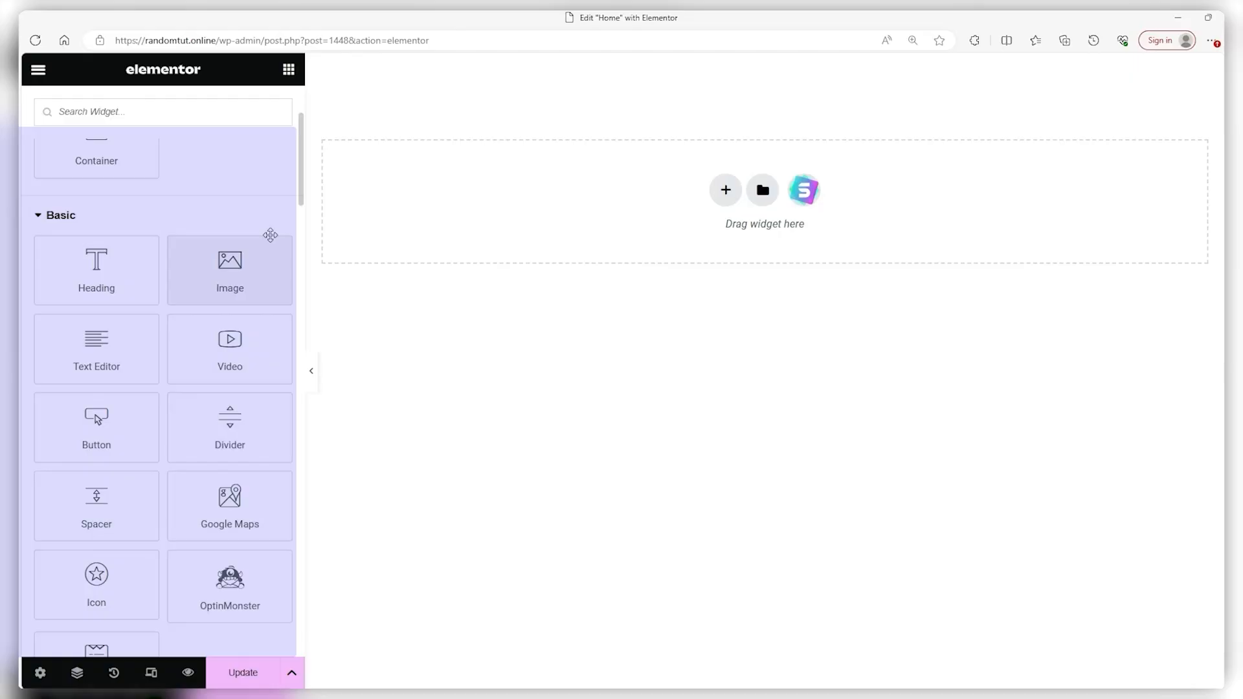
pyautogui.scroll(-5, 223, 232)
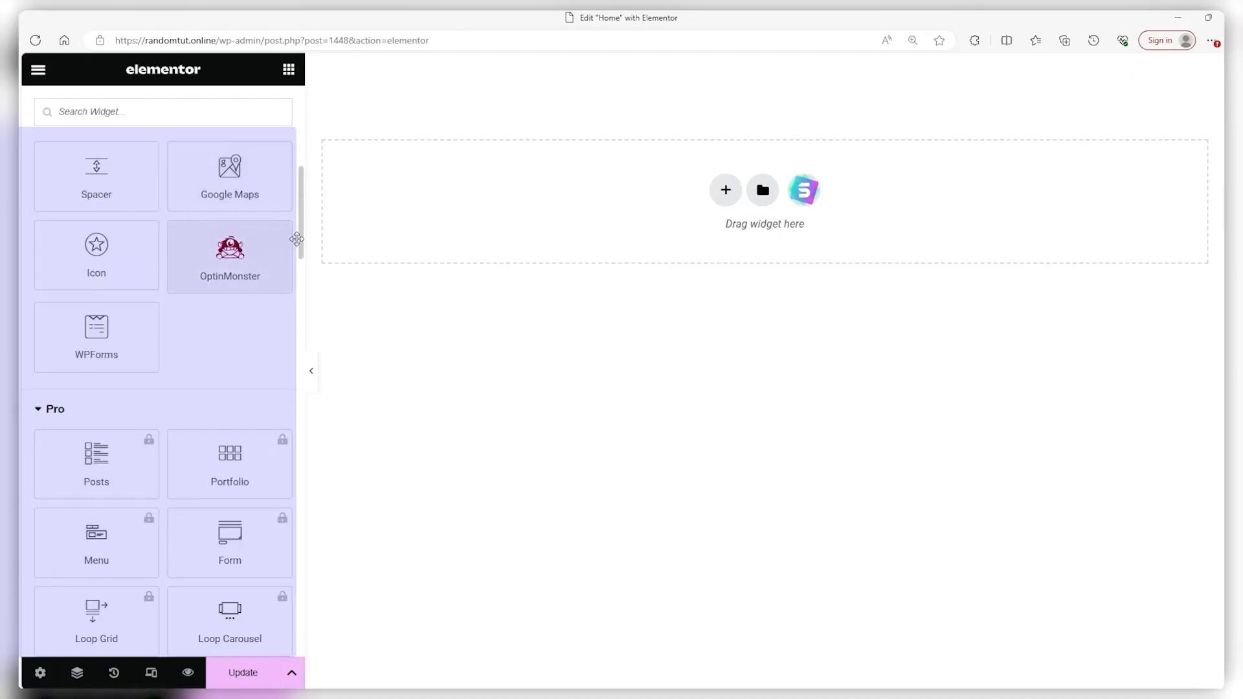
pyautogui.moveTo(300, 239); pyautogui.dragTo(278, 472)
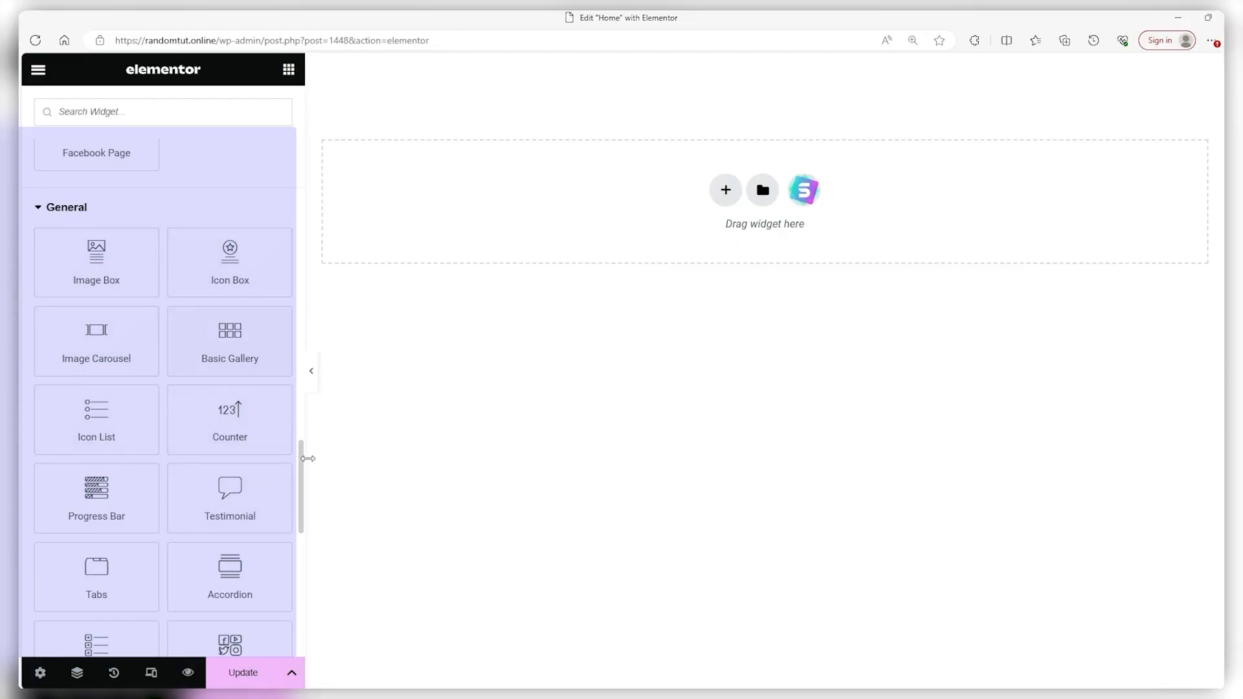
pyautogui.scroll(-8, 300, 486)
pyautogui.doubleClick(301, 487)
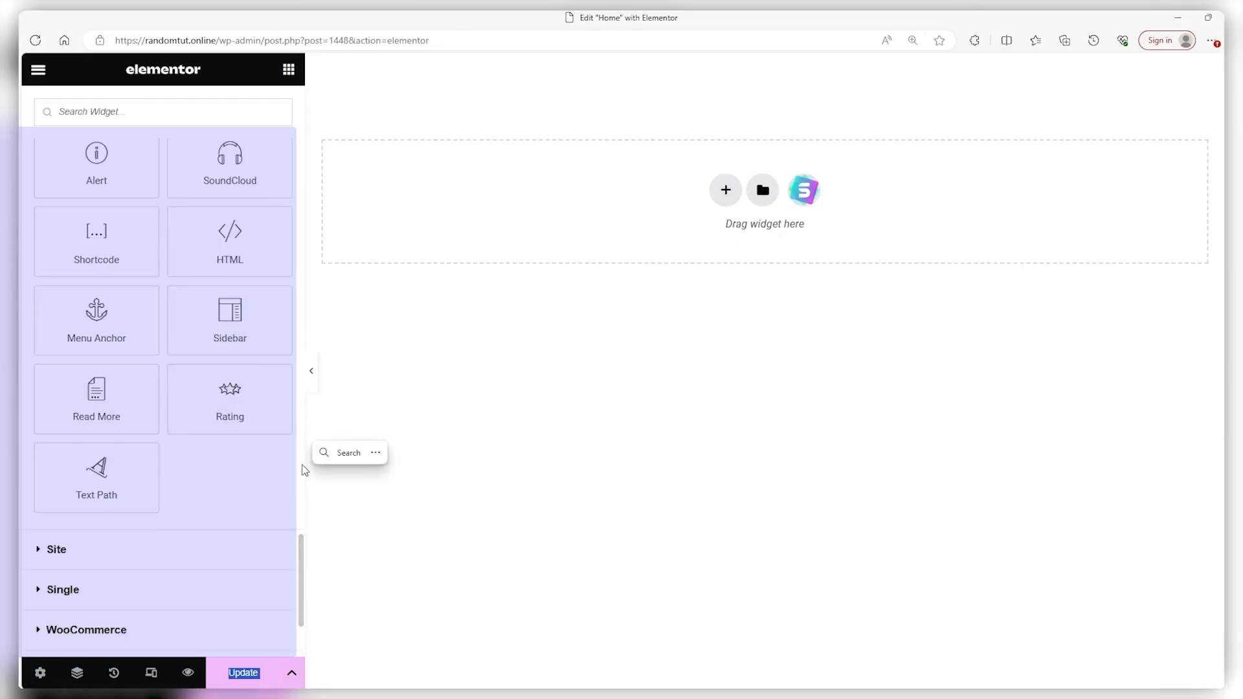
pyautogui.scroll(13, 278, 383)
pyautogui.scroll(15, 173, 385)
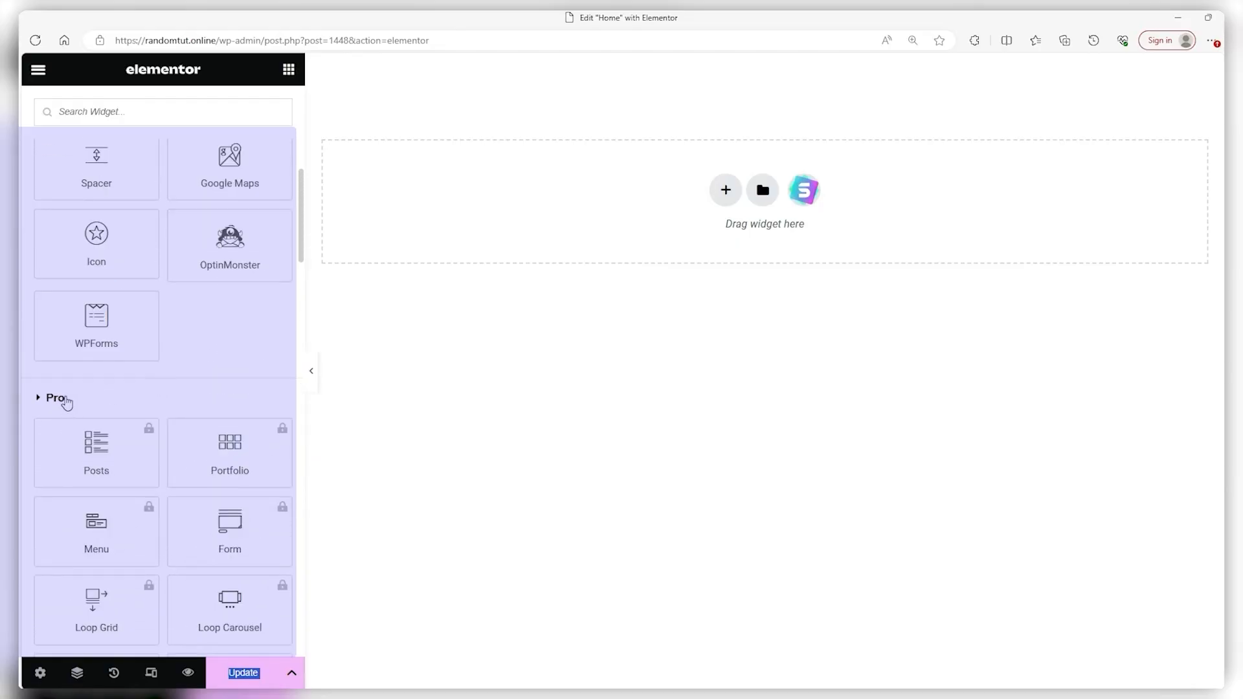
# Collapse the Pro widget group and bring the Elements panel back to the top
pyautogui.click(65, 399)
pyautogui.scroll(-2, 129, 512)
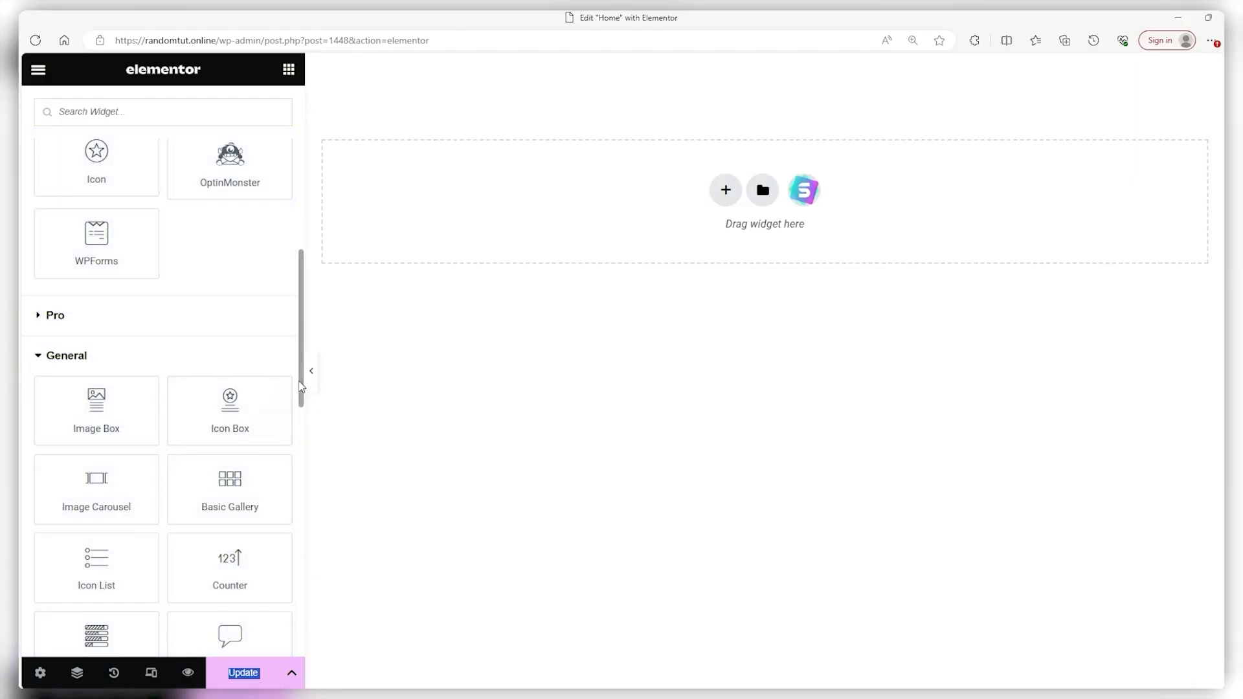
pyautogui.moveTo(300, 387); pyautogui.dragTo(302, 213)
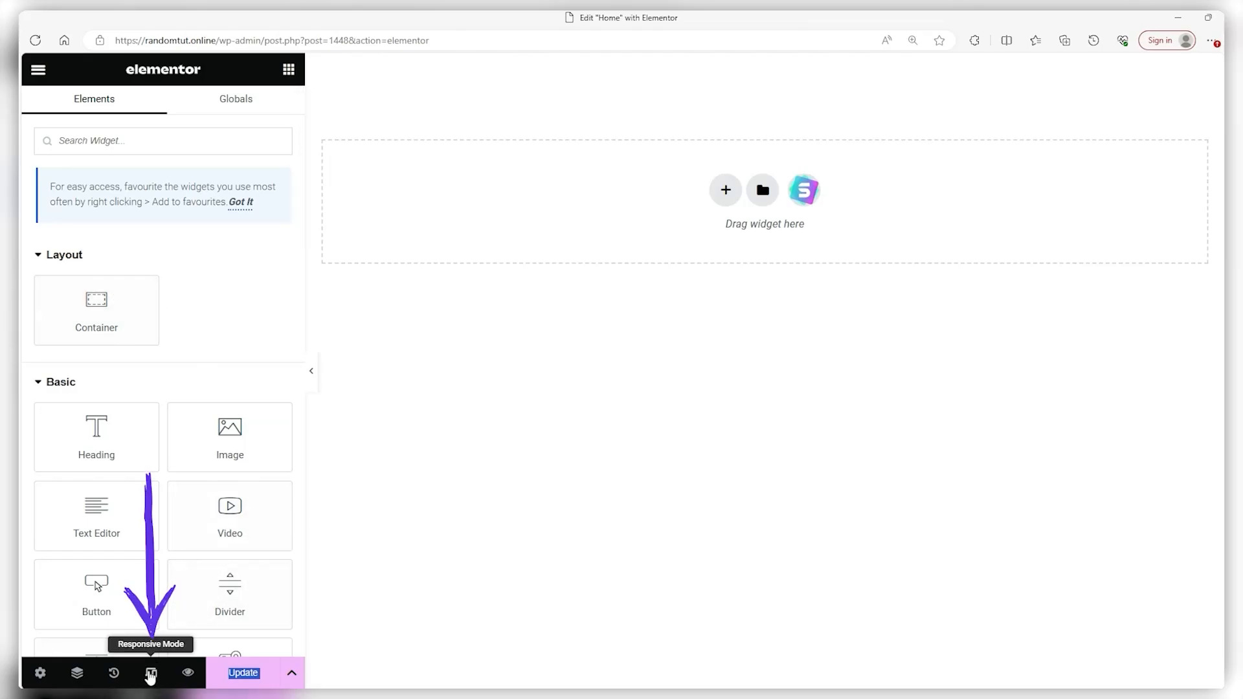
pyautogui.click(151, 674)
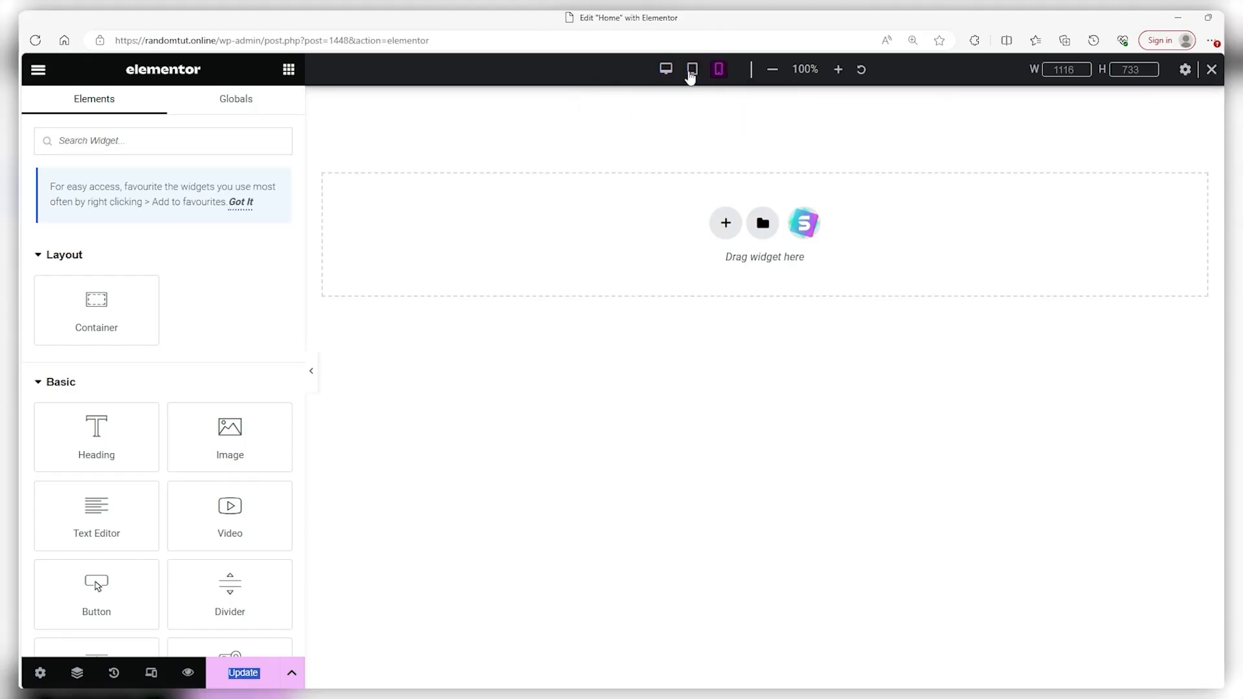
pyautogui.click(692, 69)
pyautogui.click(718, 70)
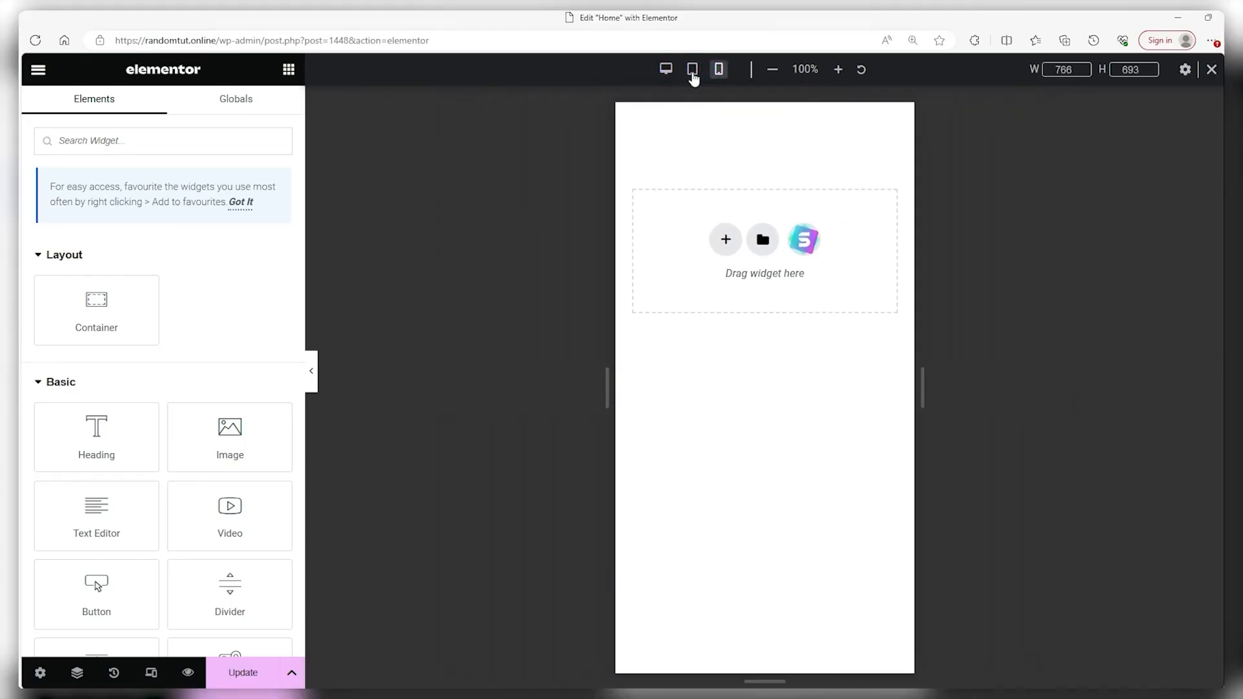
pyautogui.click(666, 70)
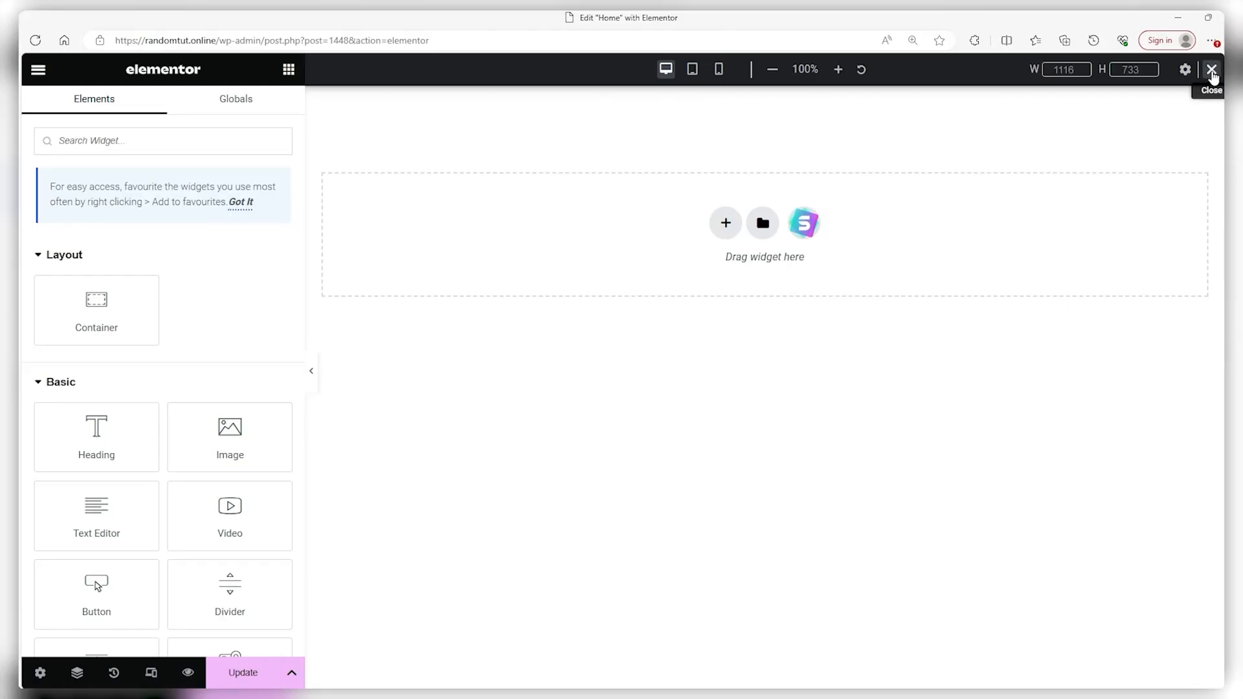
pyautogui.click(1212, 70)
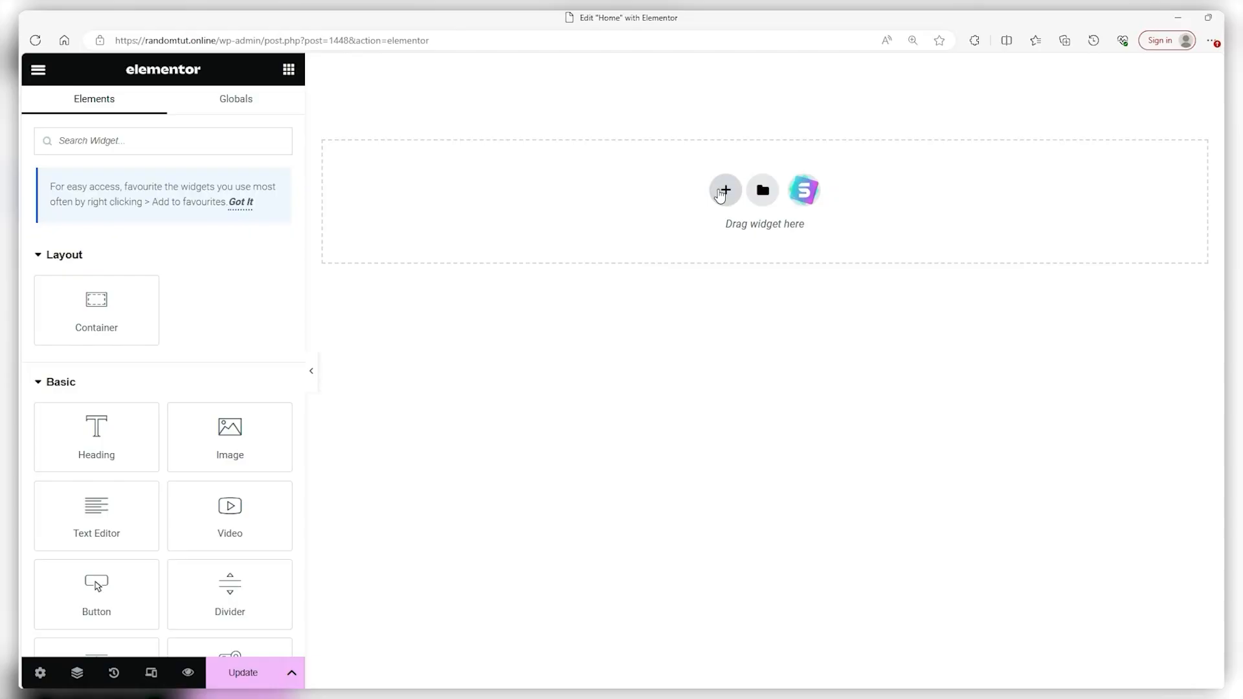
# Add a new two-column section at the top of the blank Home page
pyautogui.click(726, 191)
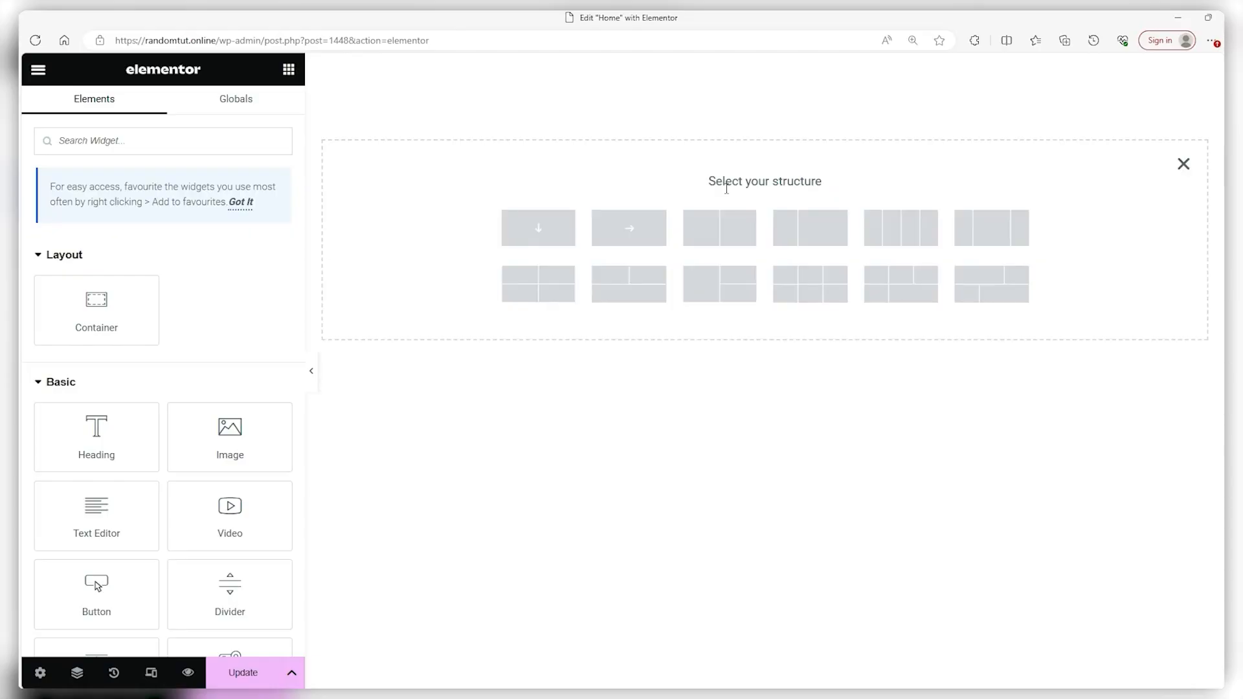
pyautogui.click(712, 227)
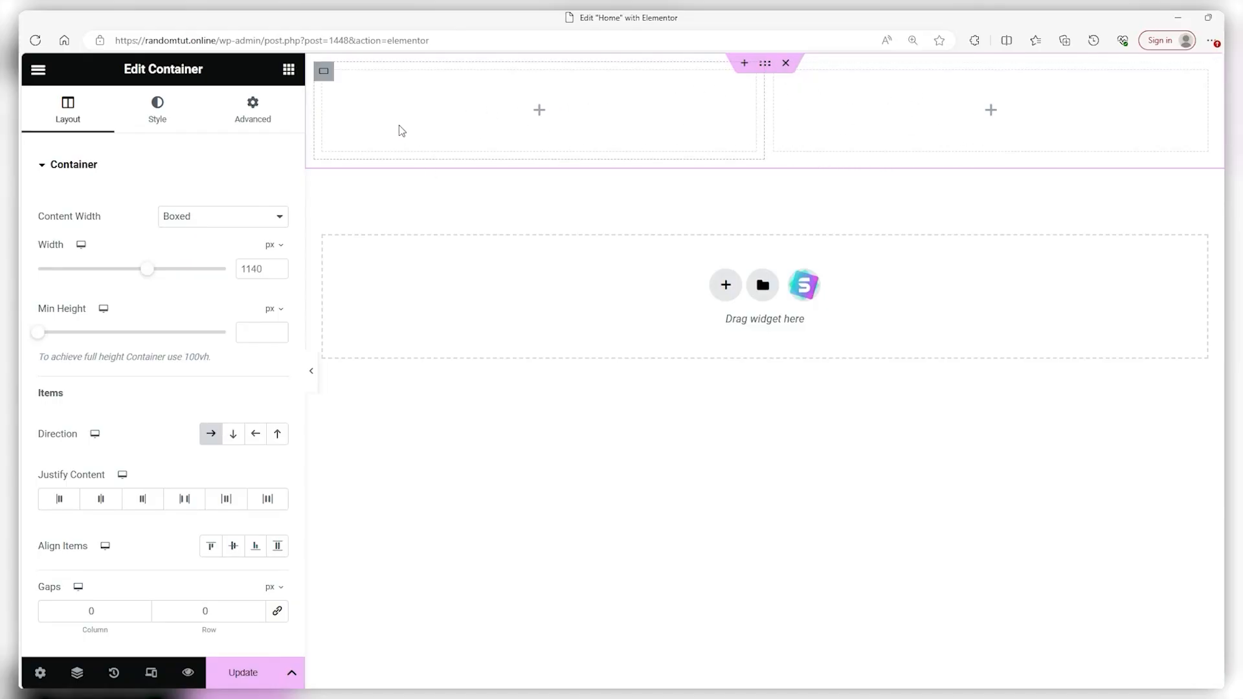
pyautogui.scroll(-4, 137, 291)
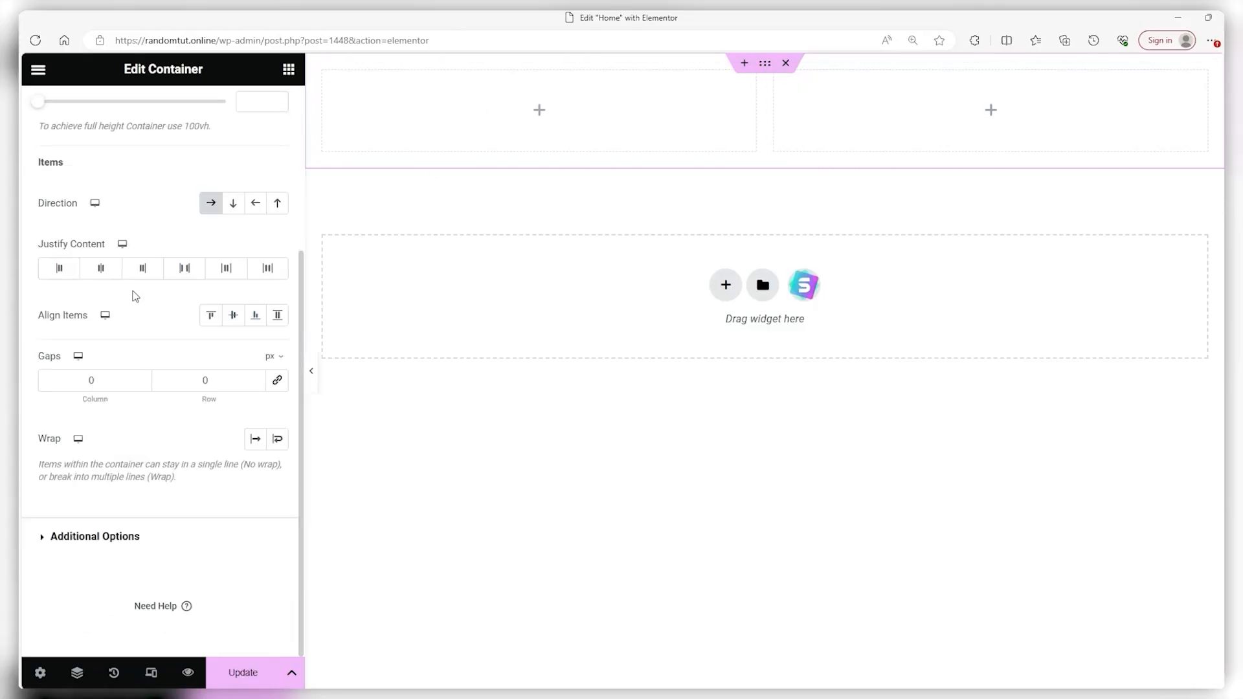
pyautogui.scroll(4, 137, 285)
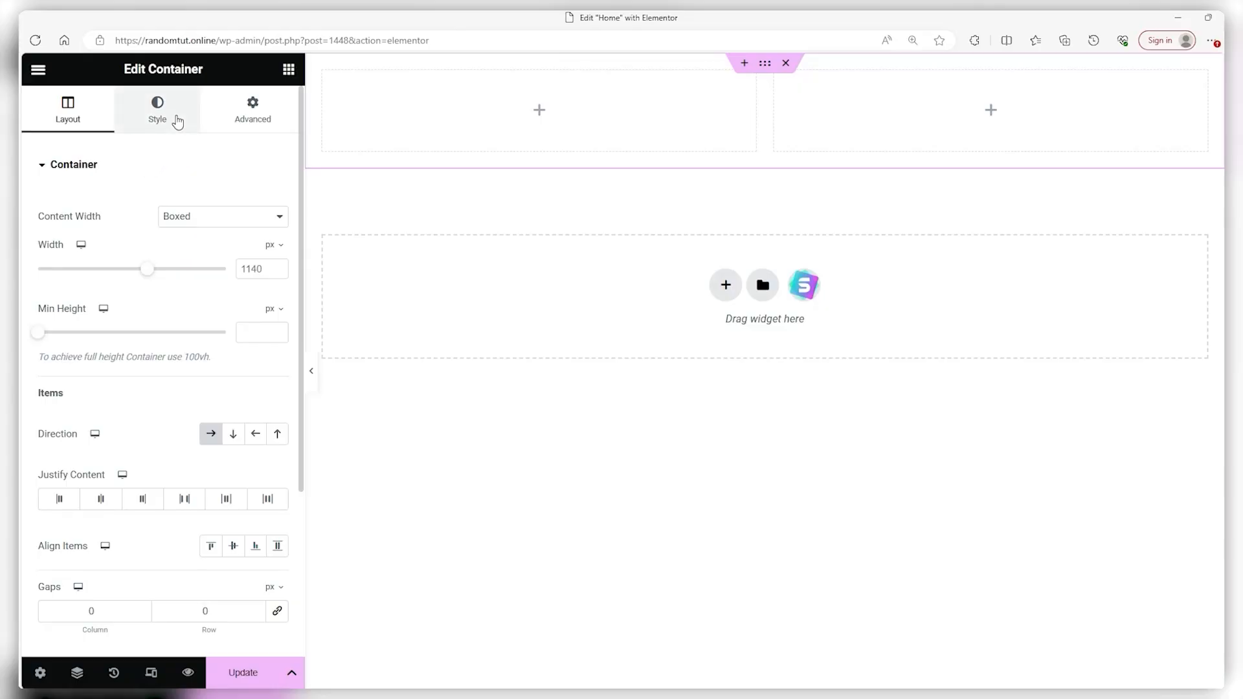
# Review the container's Style and Advanced settings, then bring up widgets for the left column
pyautogui.click(178, 122)
pyautogui.click(223, 120)
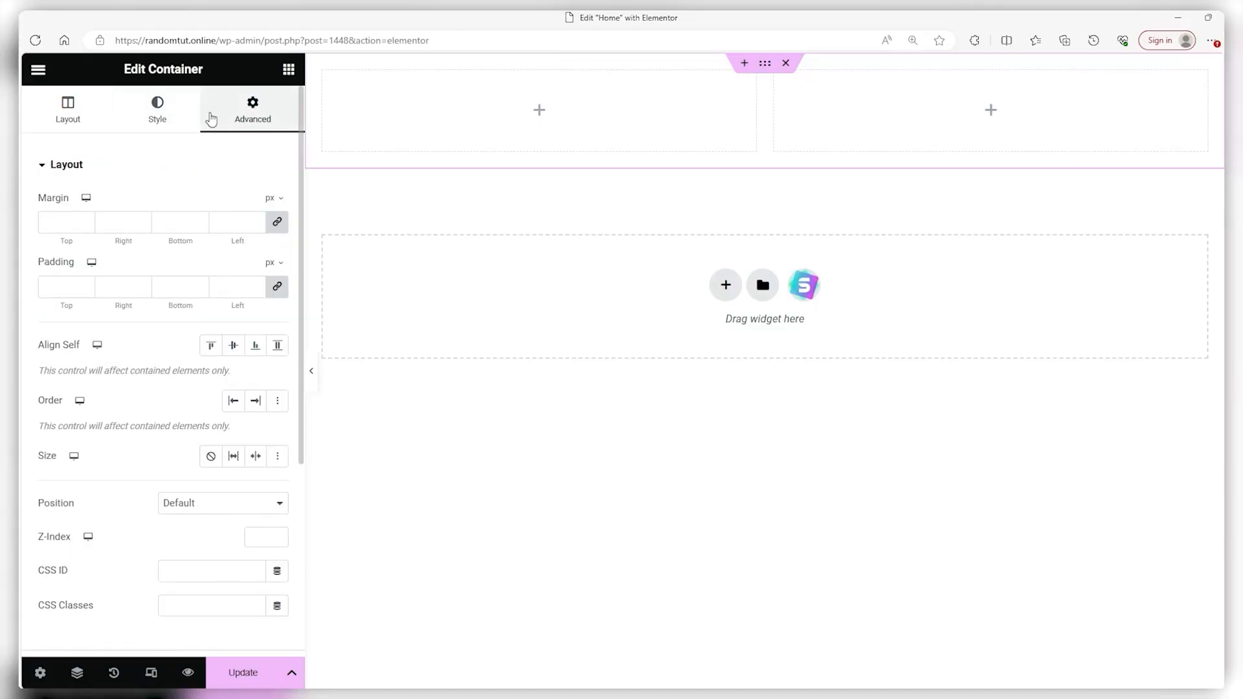
pyautogui.scroll(-5, 174, 249)
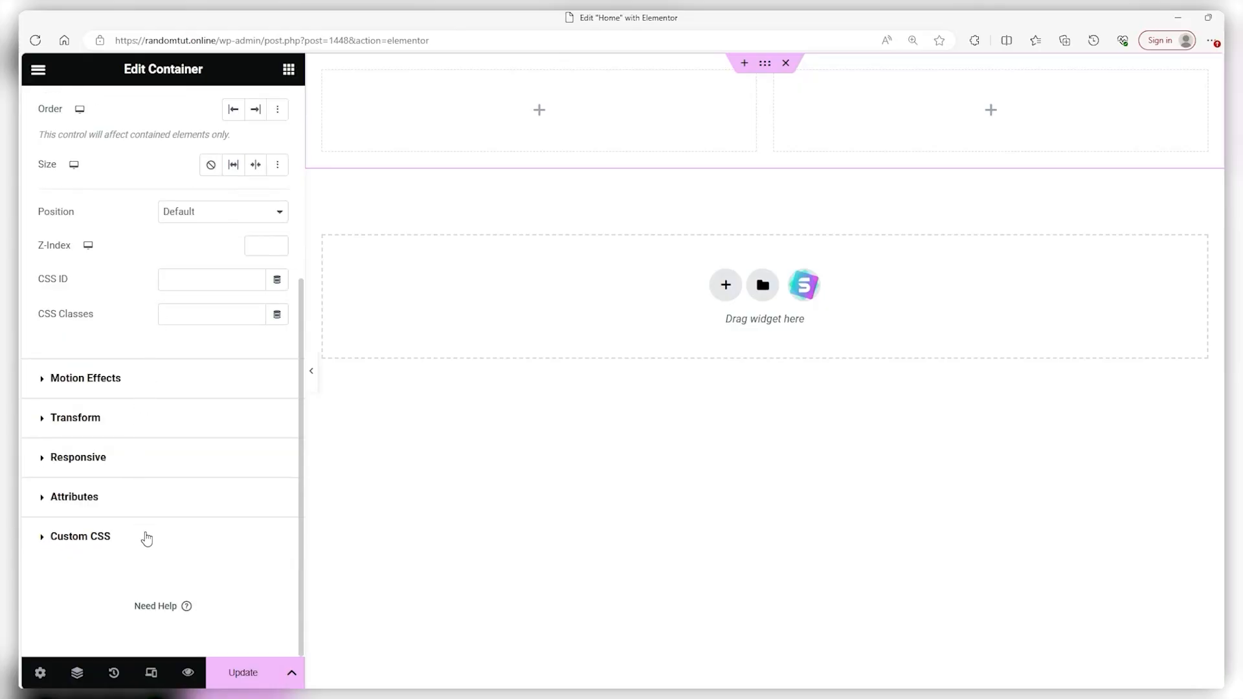
pyautogui.scroll(5, 153, 544)
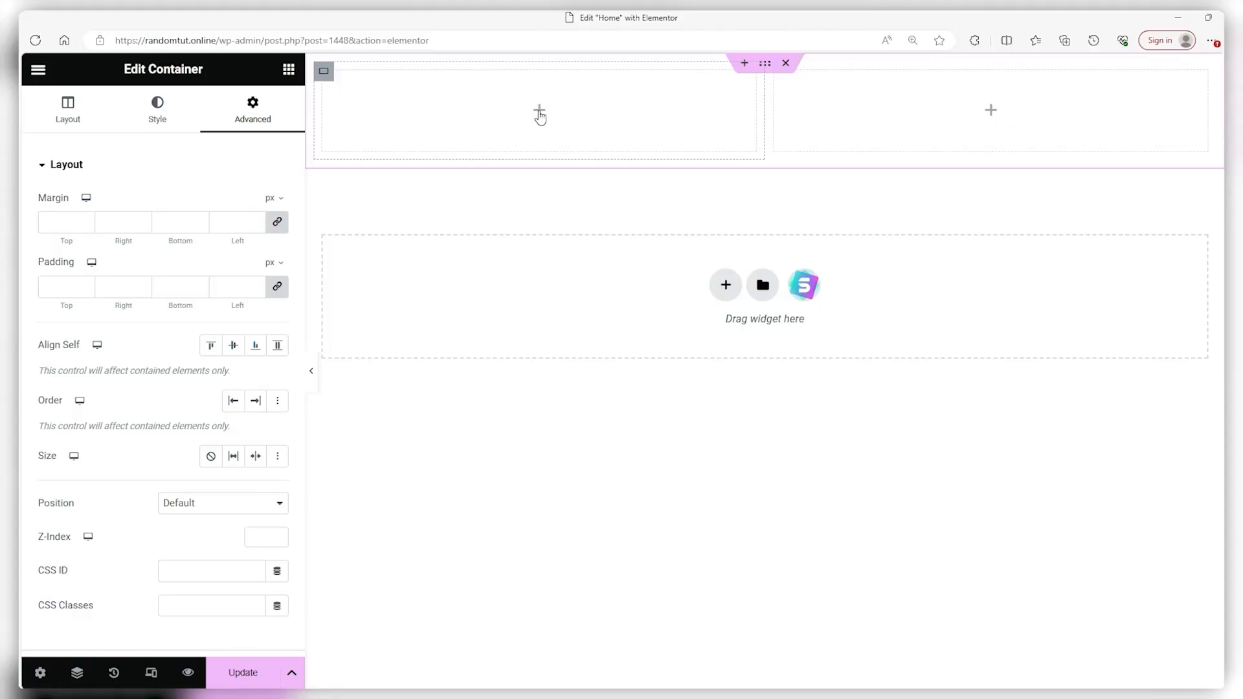
pyautogui.click(539, 112)
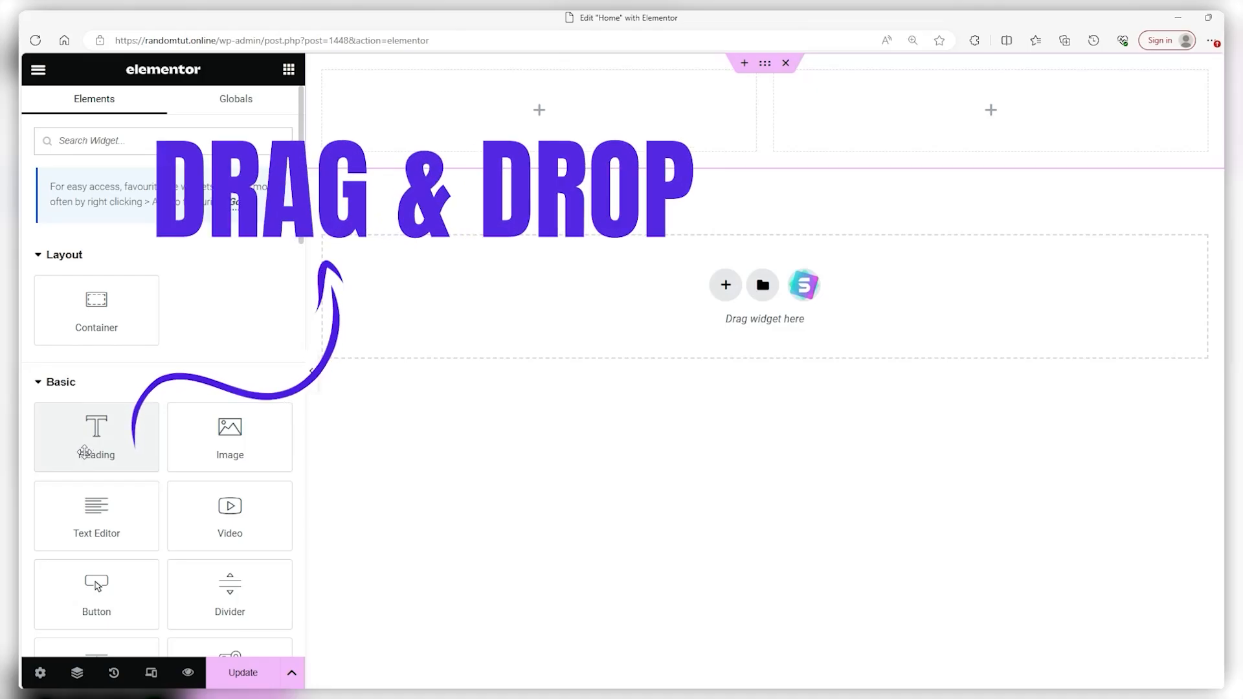
# Drop a Heading widget into the left column titled 'Introducing The New Collection'
pyautogui.moveTo(98, 444); pyautogui.dragTo(526, 126)
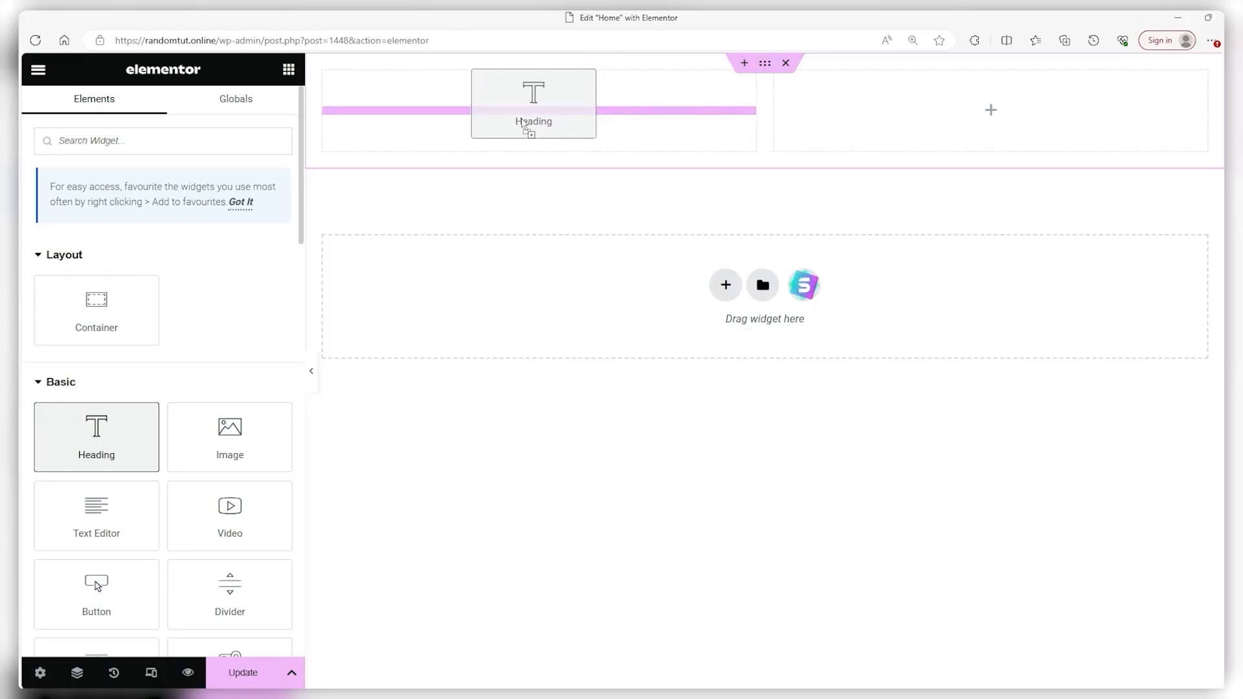
pyautogui.moveTo(524, 125); pyautogui.dragTo(522, 123)
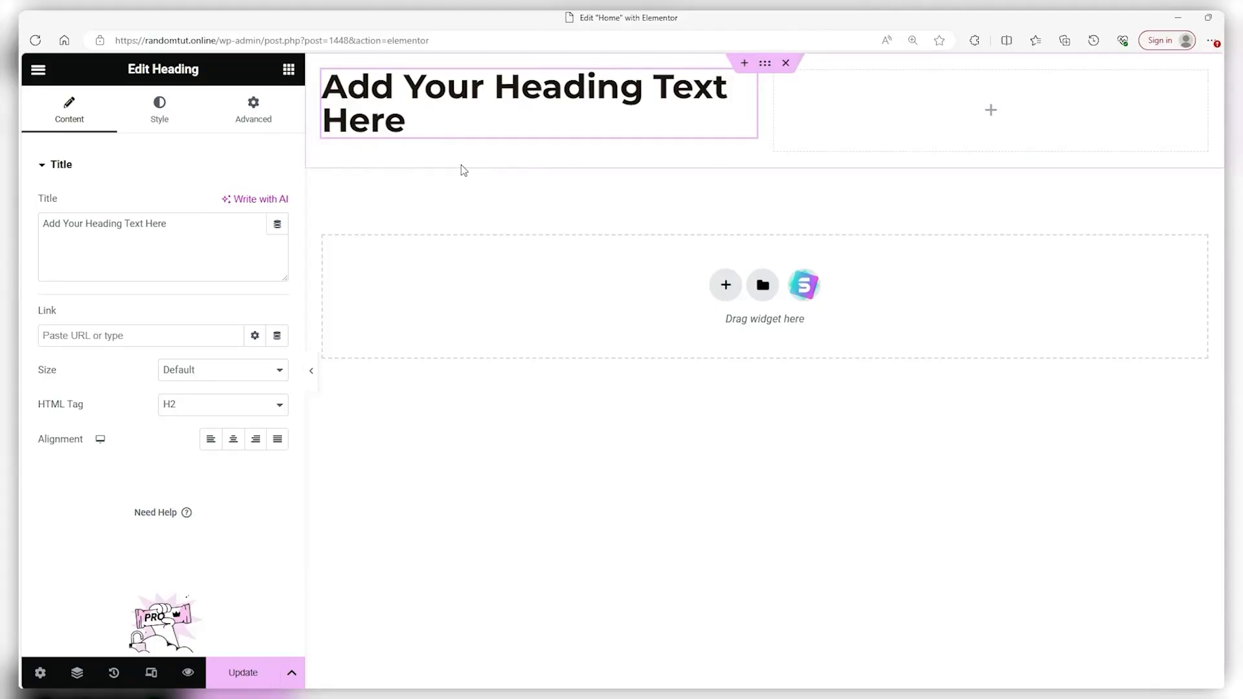
pyautogui.click(195, 235)
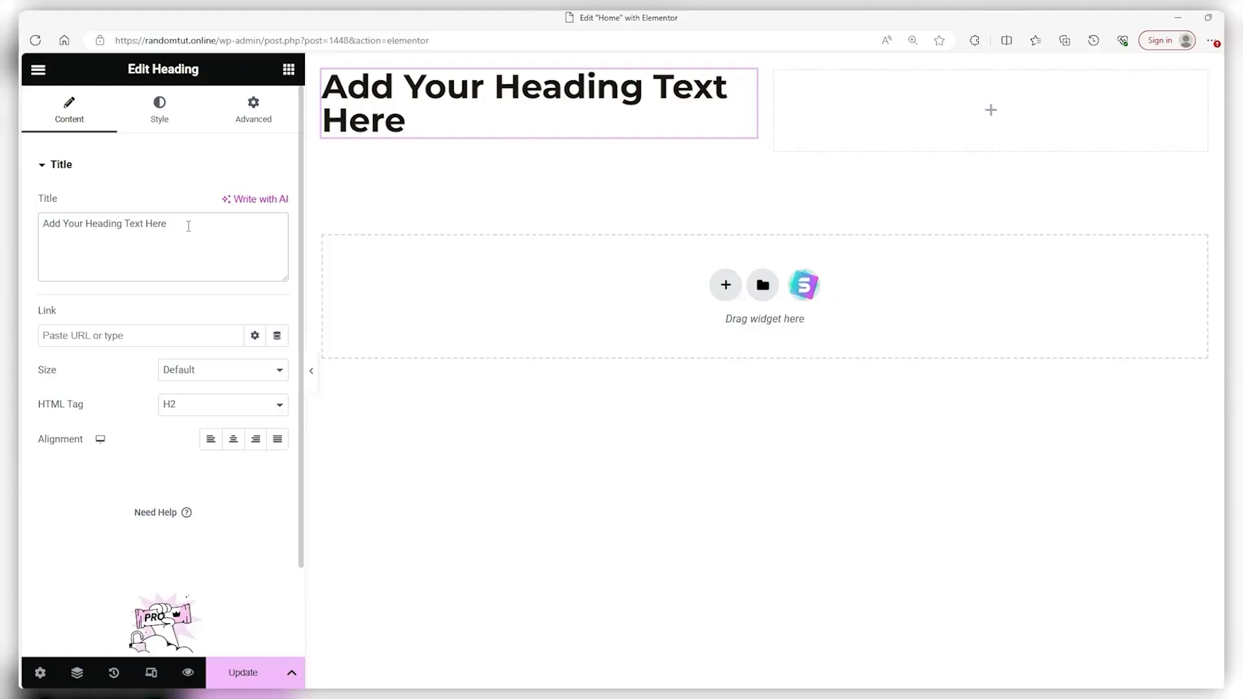
pyautogui.hotkey('ctrl', 'a')
pyautogui.write('Introducing The New Collection')
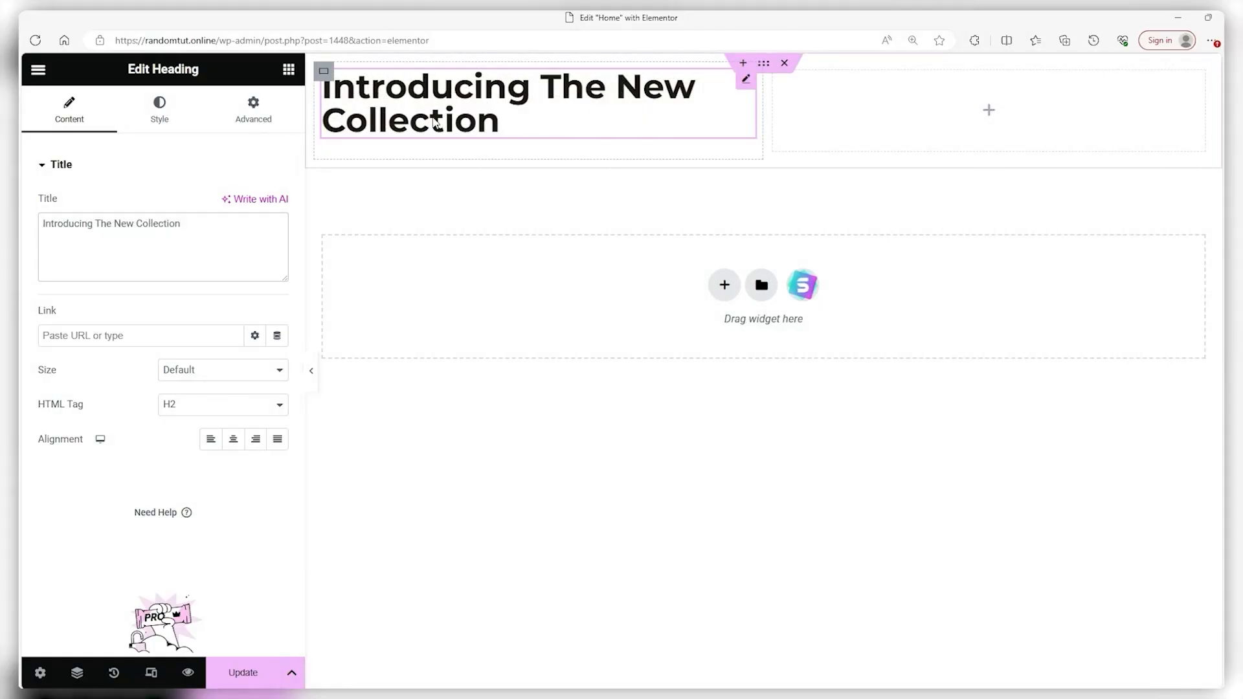
# Set the heading size to Large and centre-align it
pyautogui.click(199, 374)
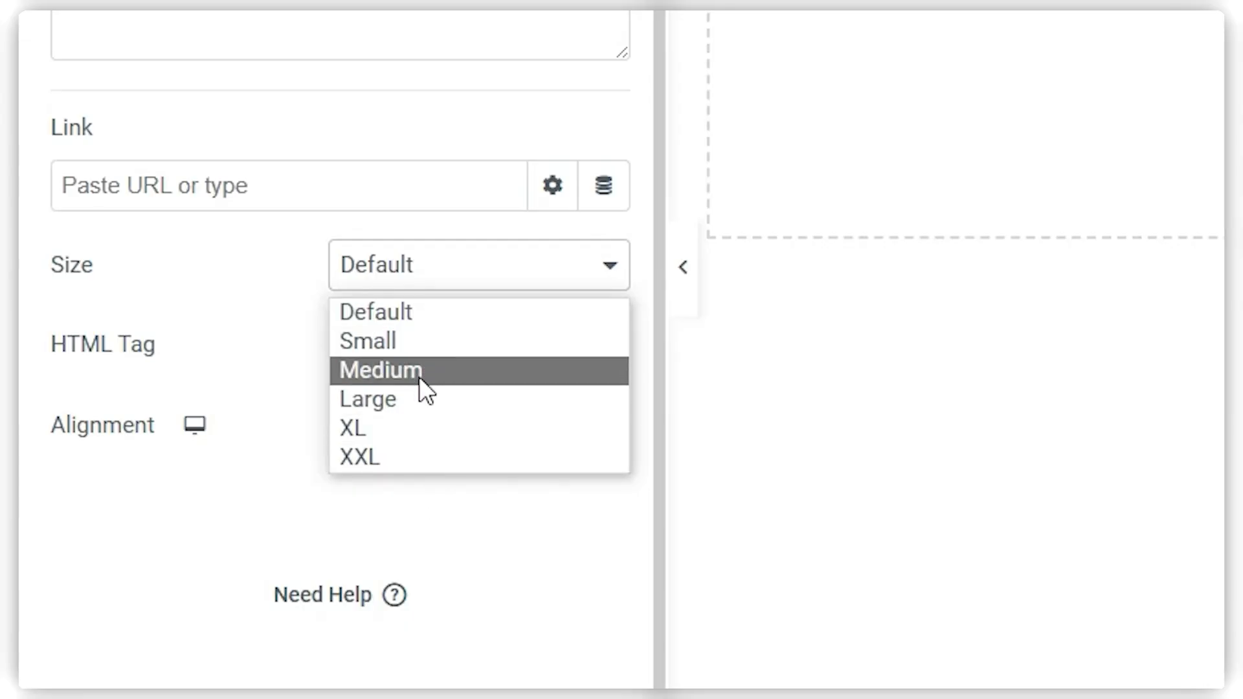
pyautogui.click(420, 396)
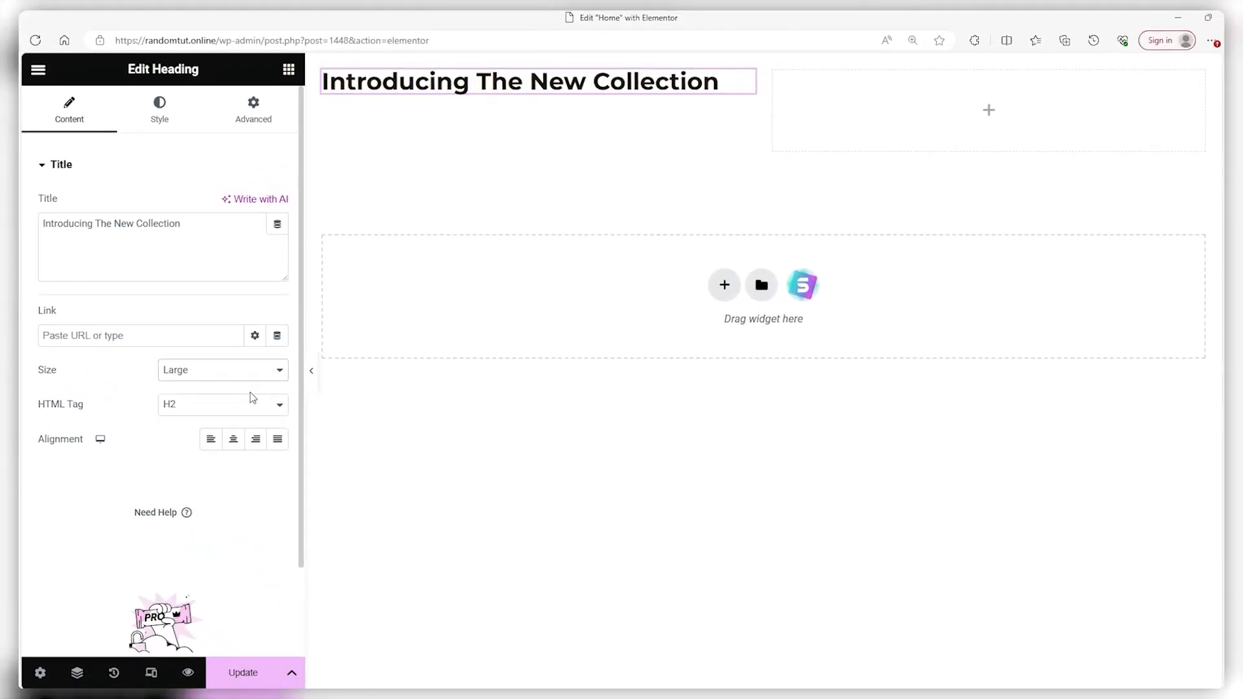
pyautogui.click(233, 439)
pyautogui.click(256, 441)
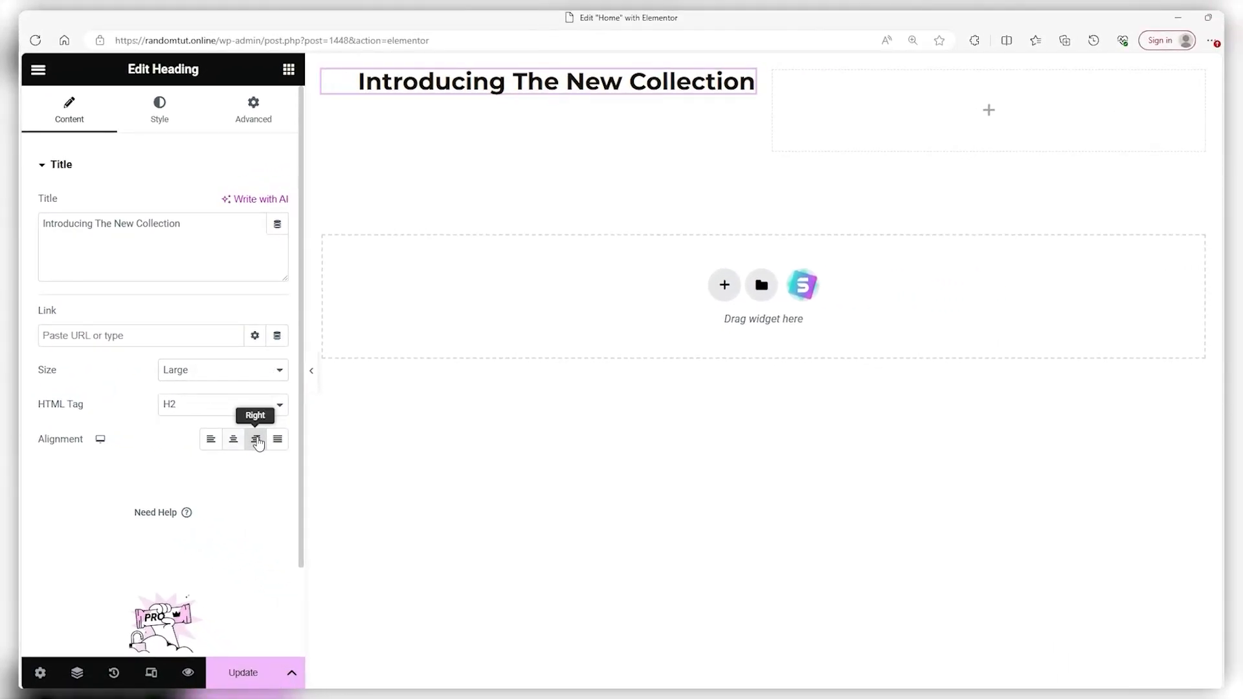
pyautogui.click(234, 441)
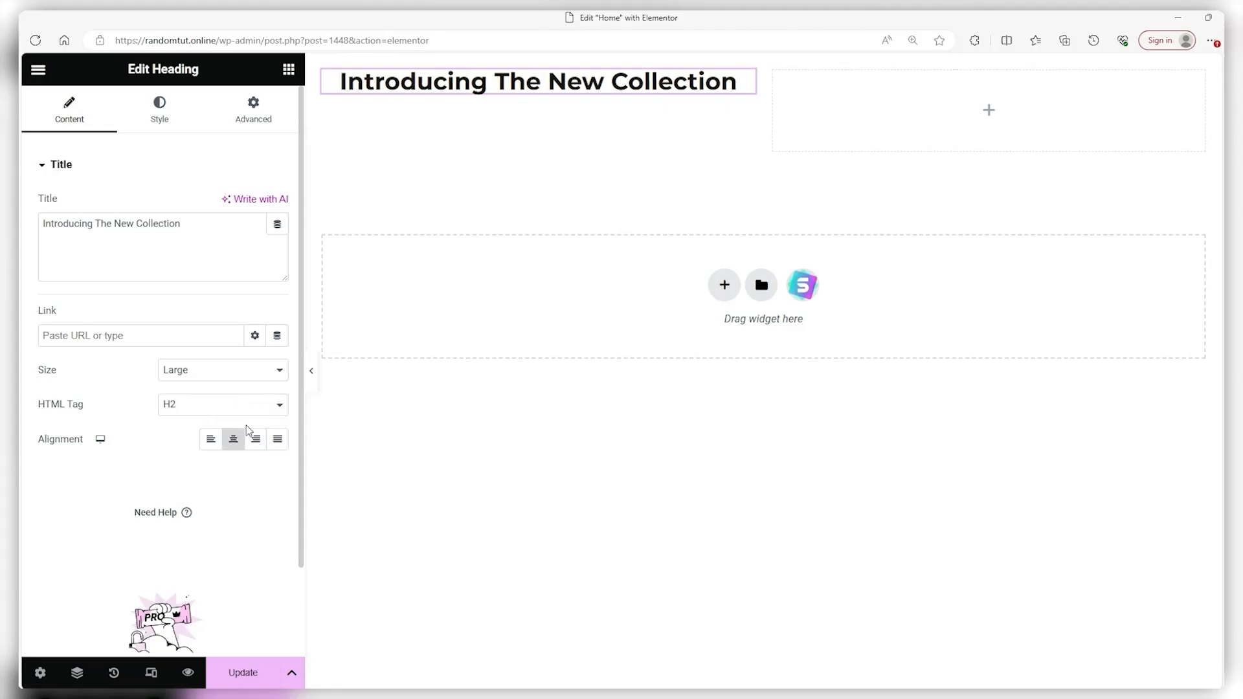
# Inspect the heading's text colour options in the Style tab, leaving them unchanged
pyautogui.click(159, 116)
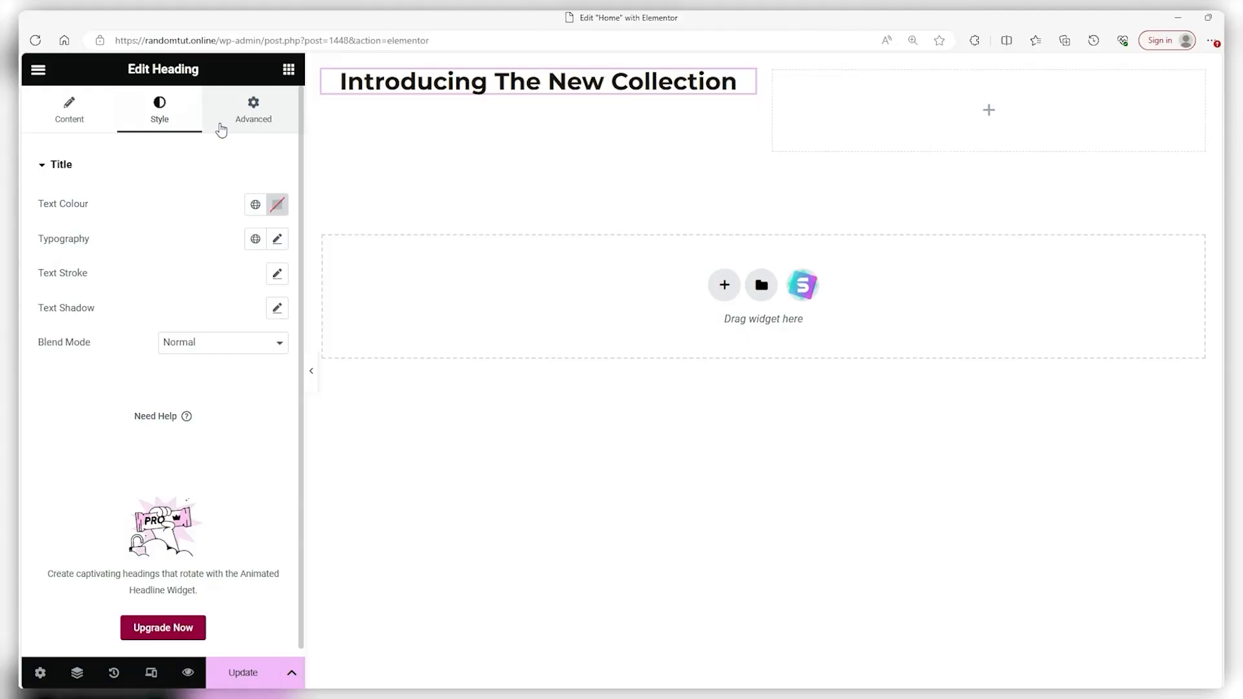
pyautogui.click(258, 208)
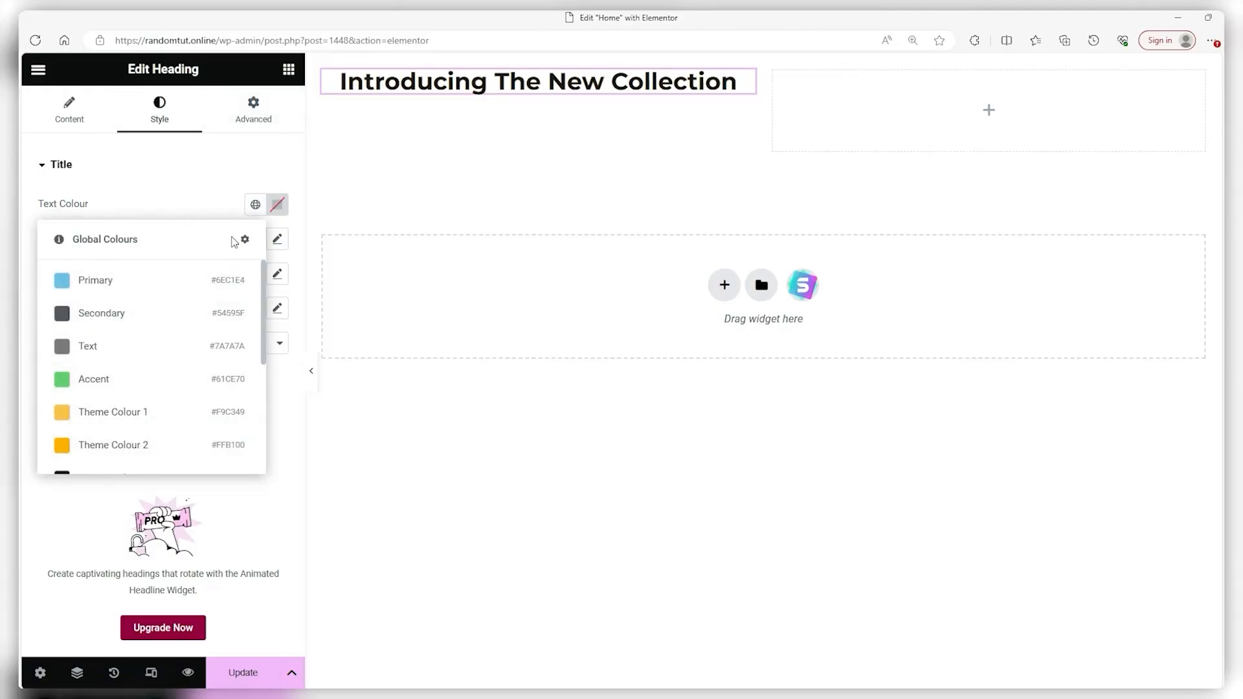
pyautogui.click(278, 206)
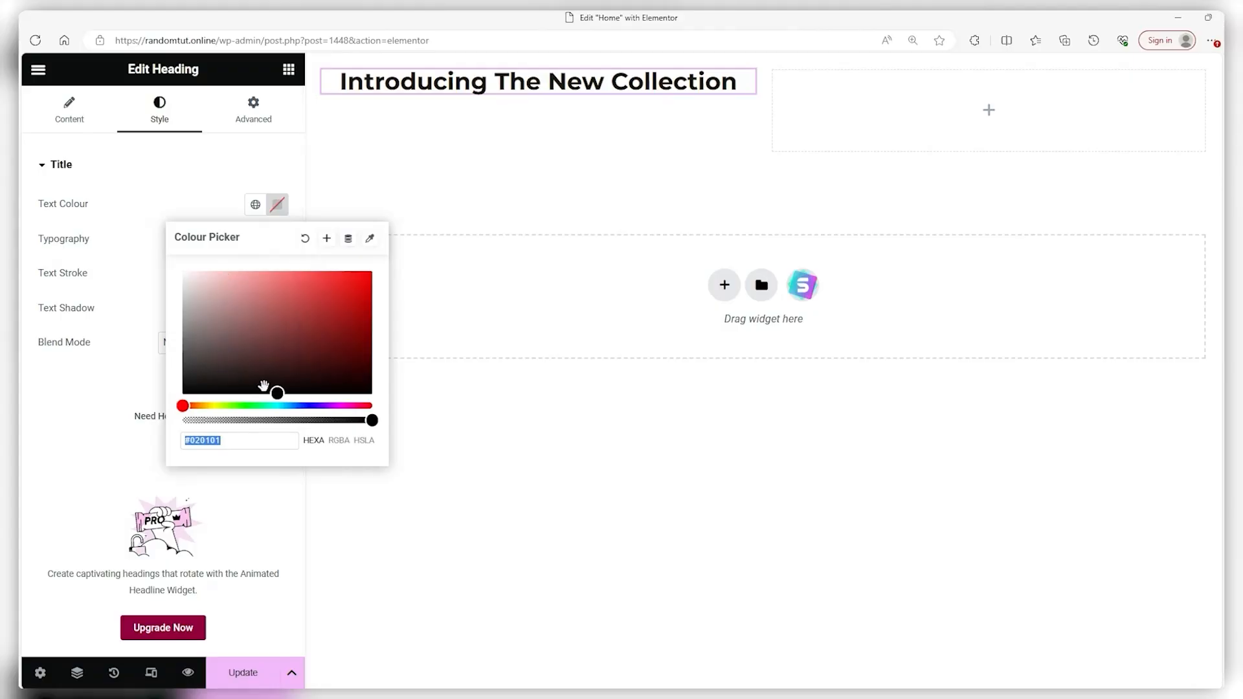
pyautogui.click(228, 187)
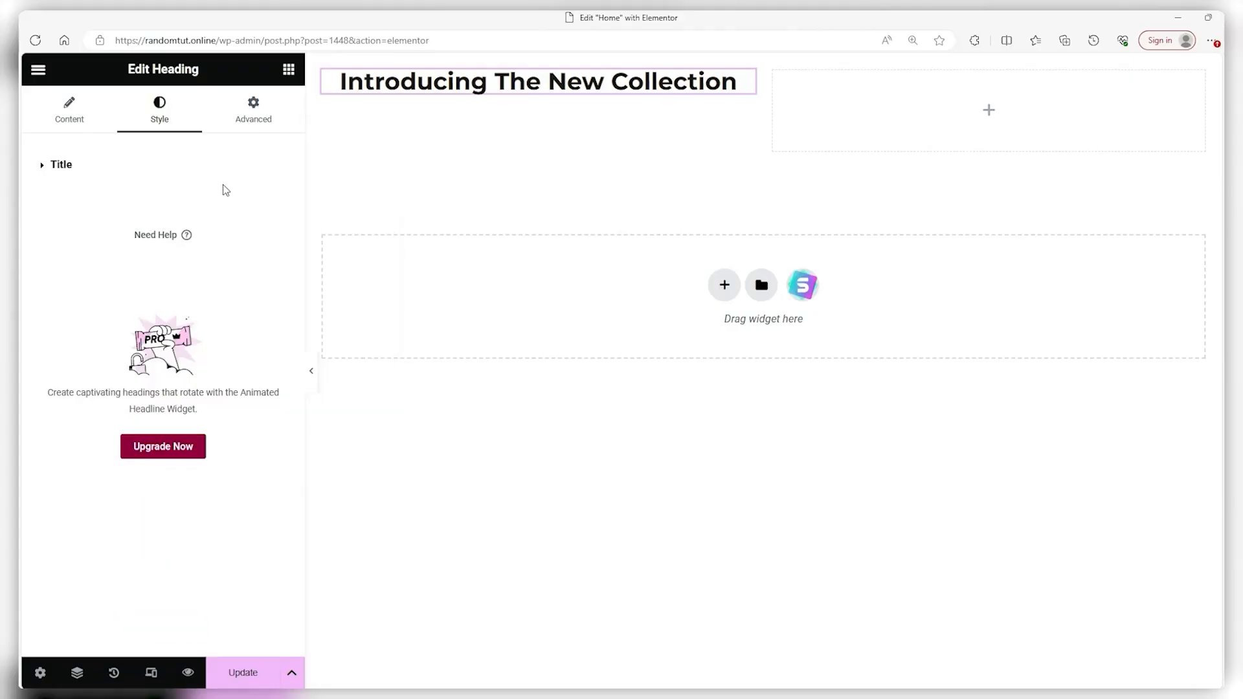
pyautogui.click(225, 188)
# Give the heading a custom typography font size of 22 px, keeping the font family
pyautogui.click(254, 239)
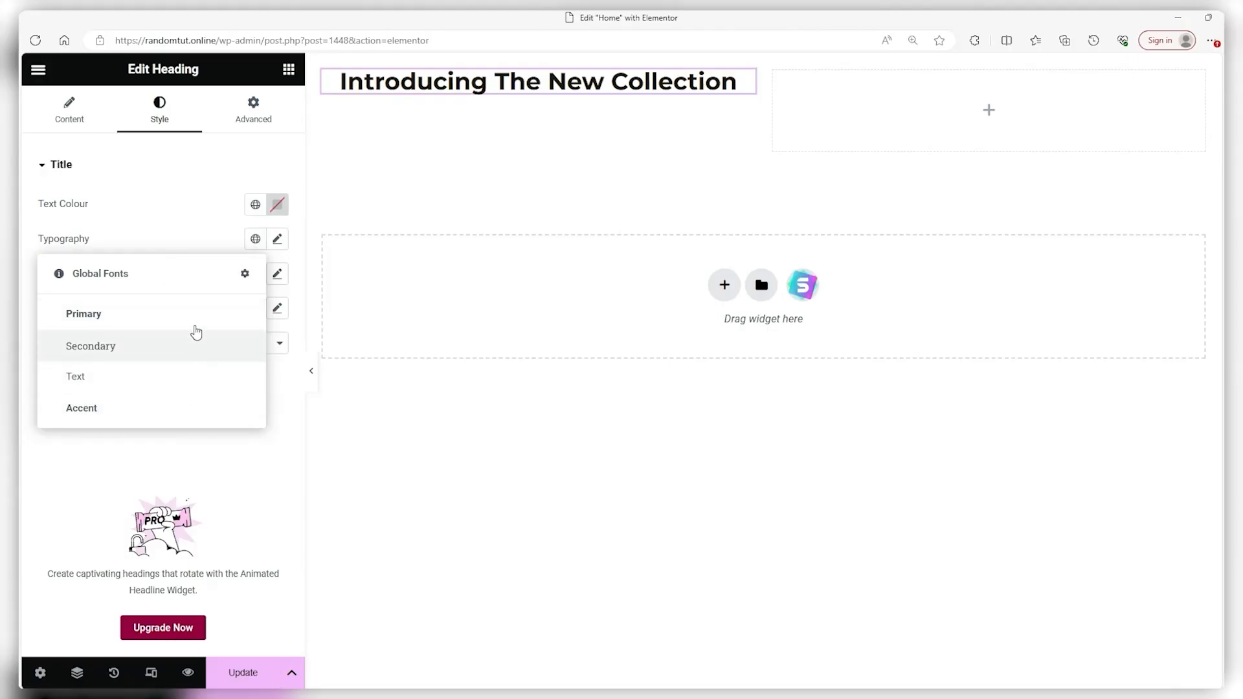
pyautogui.click(278, 240)
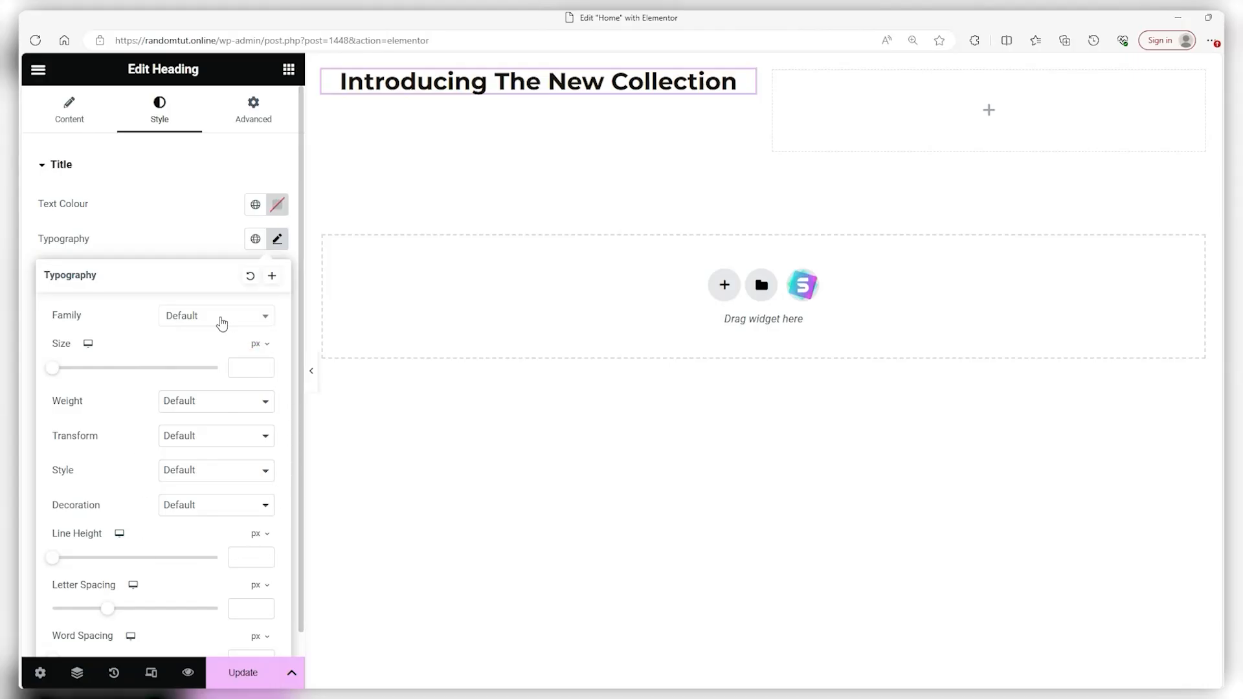
pyautogui.click(222, 319)
pyautogui.scroll(-3, 220, 414)
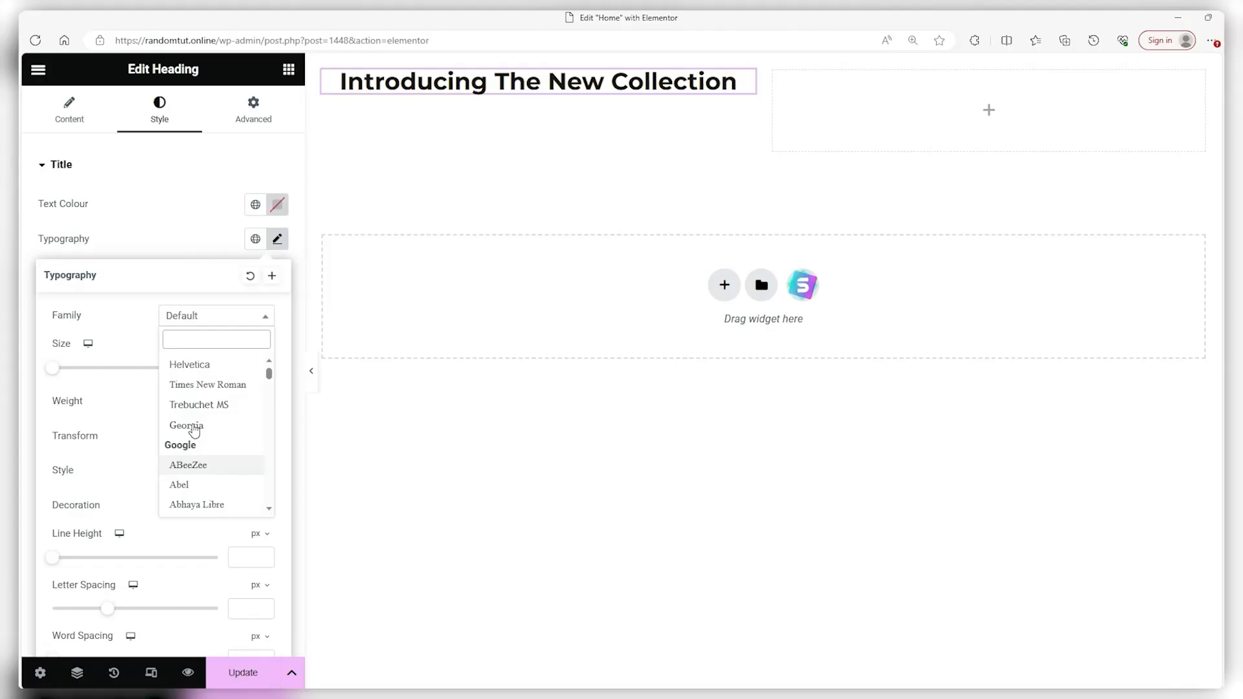
pyautogui.click(127, 349)
pyautogui.moveTo(52, 370); pyautogui.dragTo(70, 371)
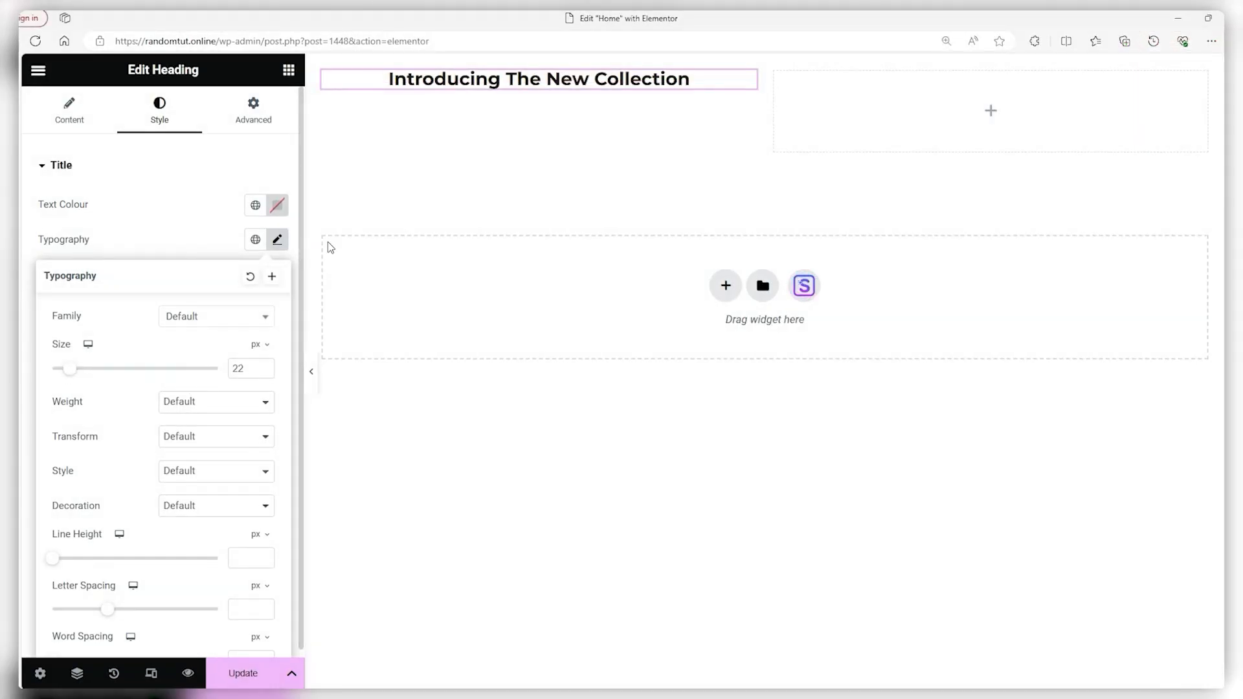
pyautogui.click(216, 96)
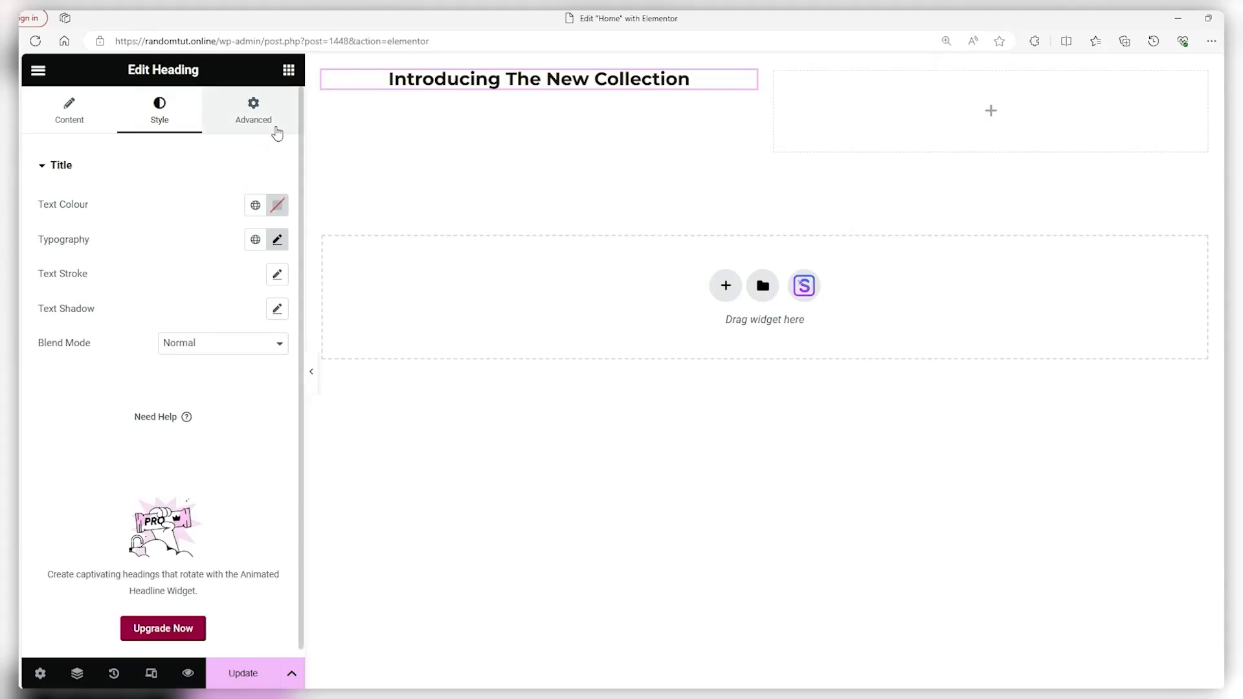
# Look through the heading's Advanced settings
pyautogui.click(278, 133)
pyautogui.scroll(-5, 158, 272)
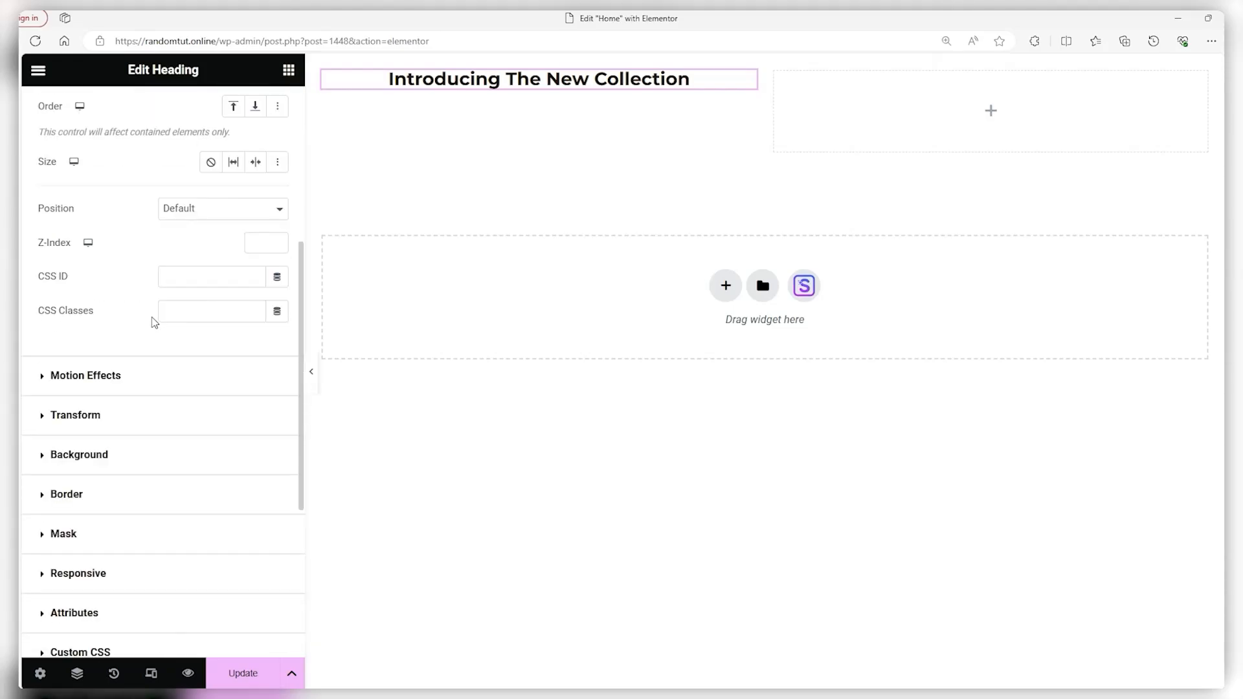
pyautogui.scroll(-3, 119, 508)
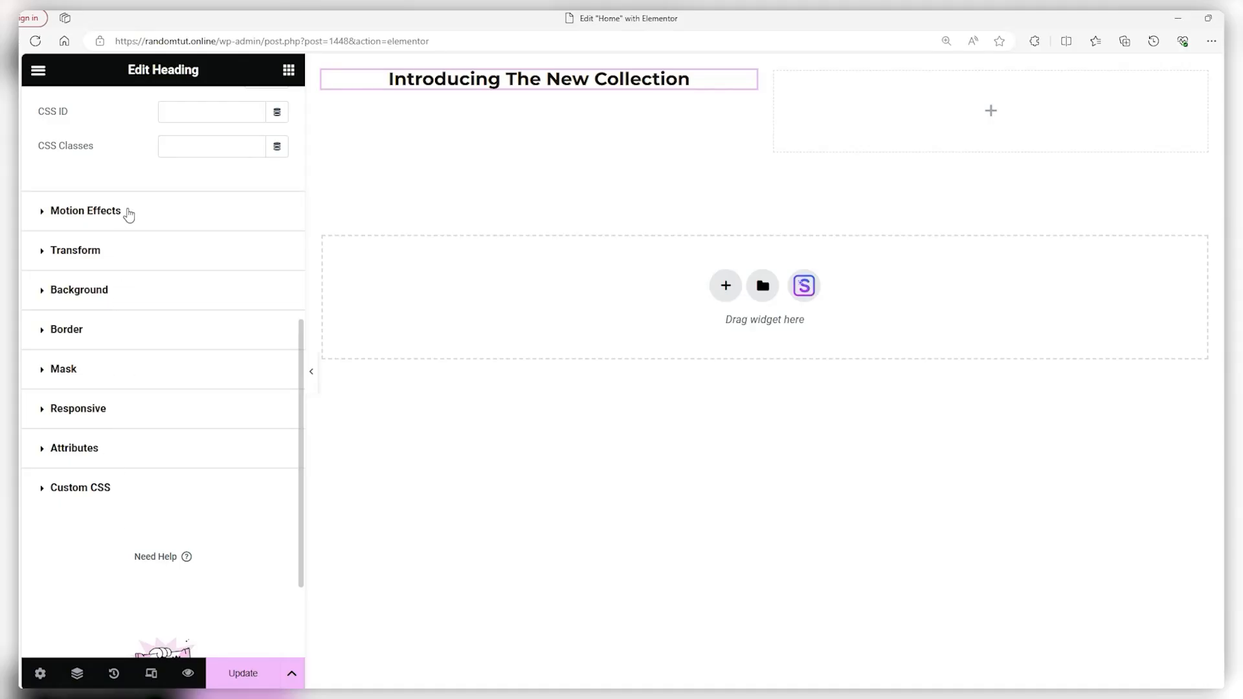
pyautogui.scroll(9, 139, 285)
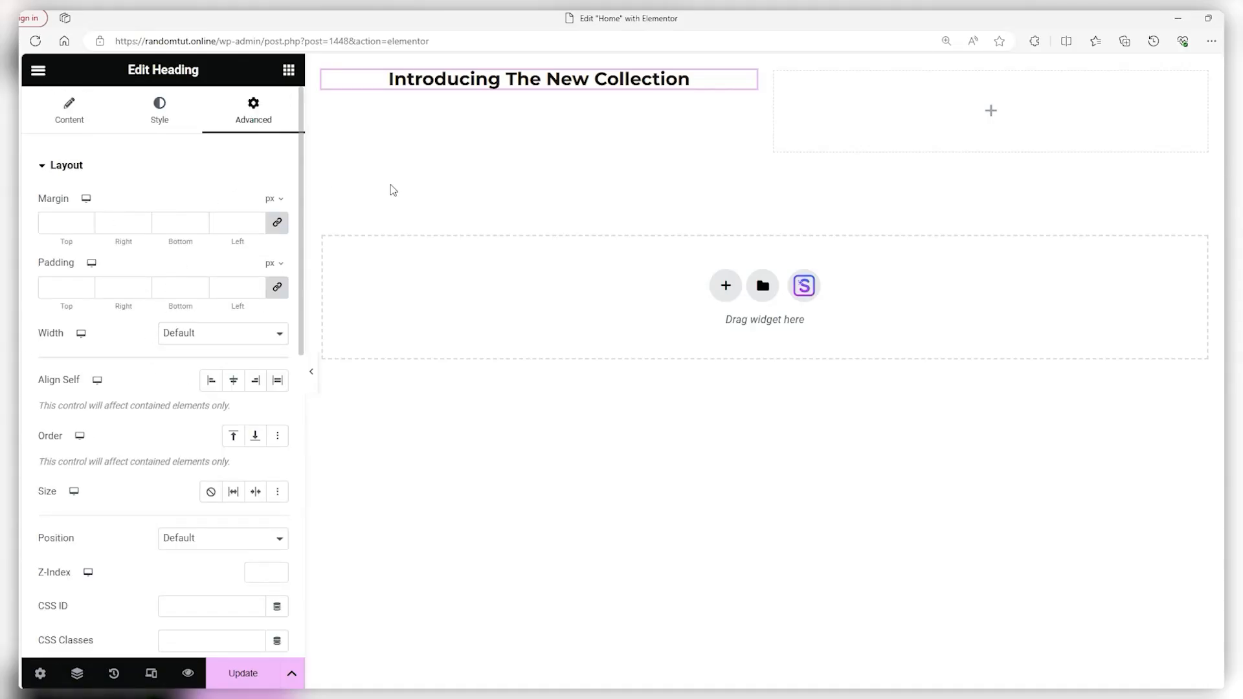
# Drop an Image Carousel widget into the empty right column
pyautogui.click(988, 110)
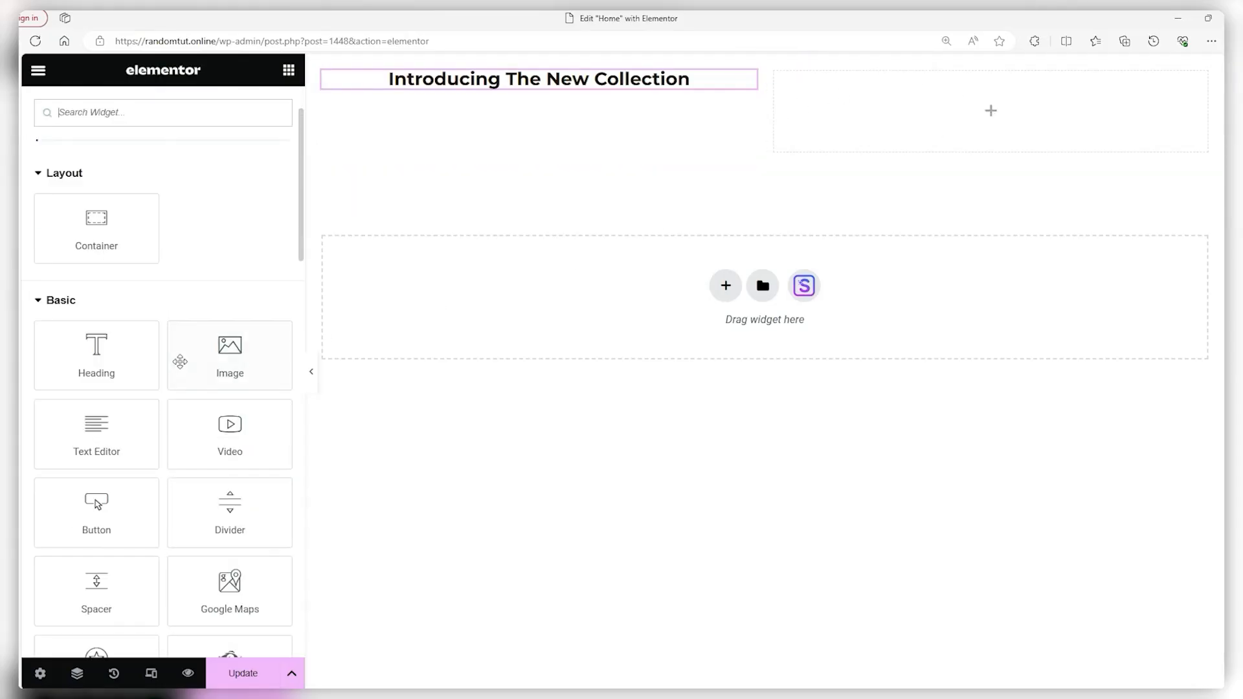
pyautogui.scroll(-8, 180, 361)
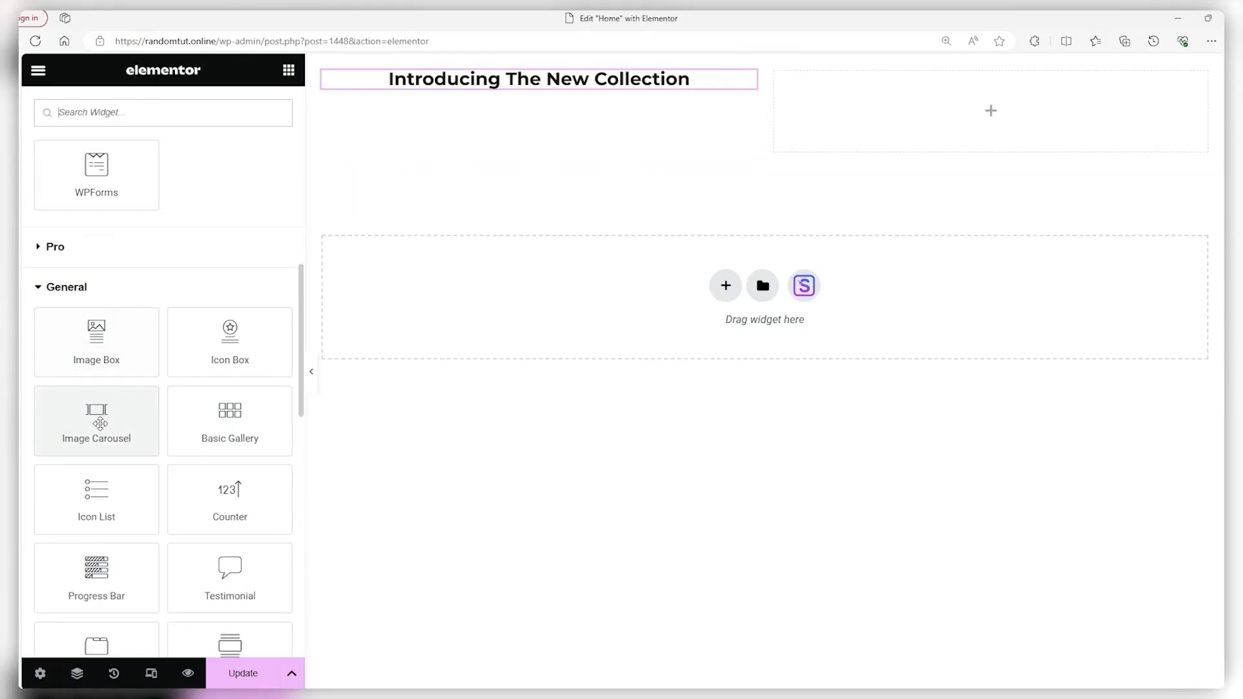
pyautogui.moveTo(100, 423); pyautogui.dragTo(954, 134)
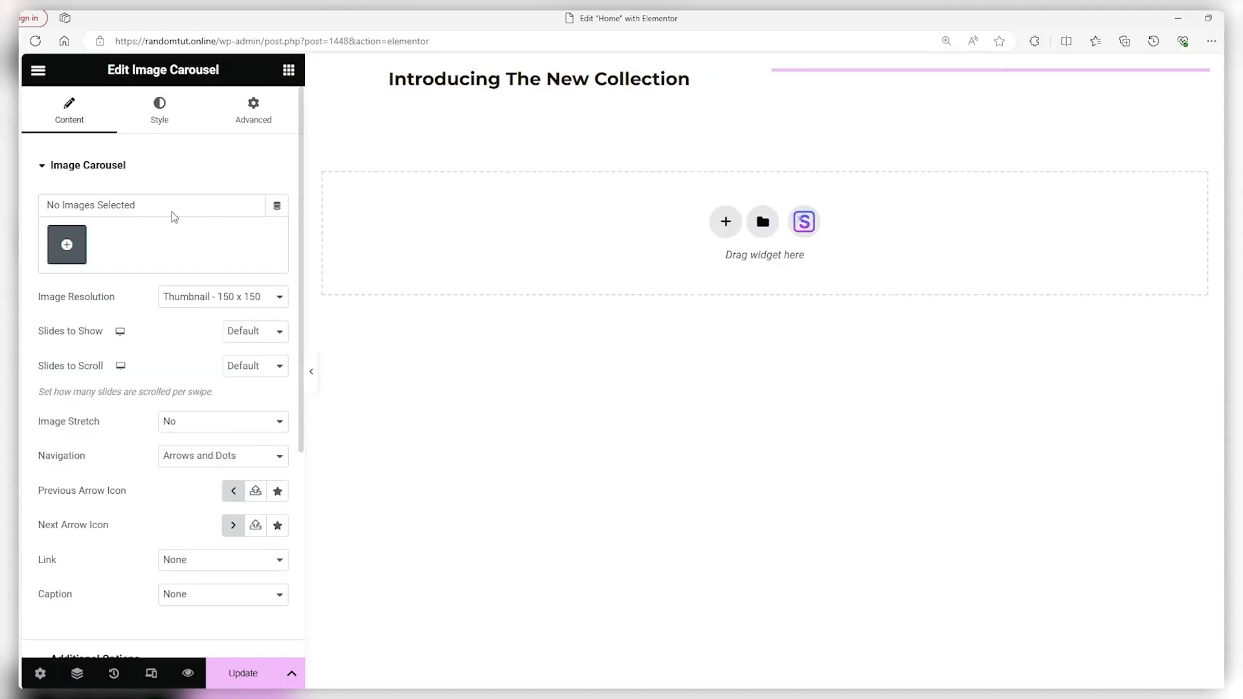
# Upload the retro shirt images and insert all eight as a gallery into the carousel
pyautogui.click(67, 246)
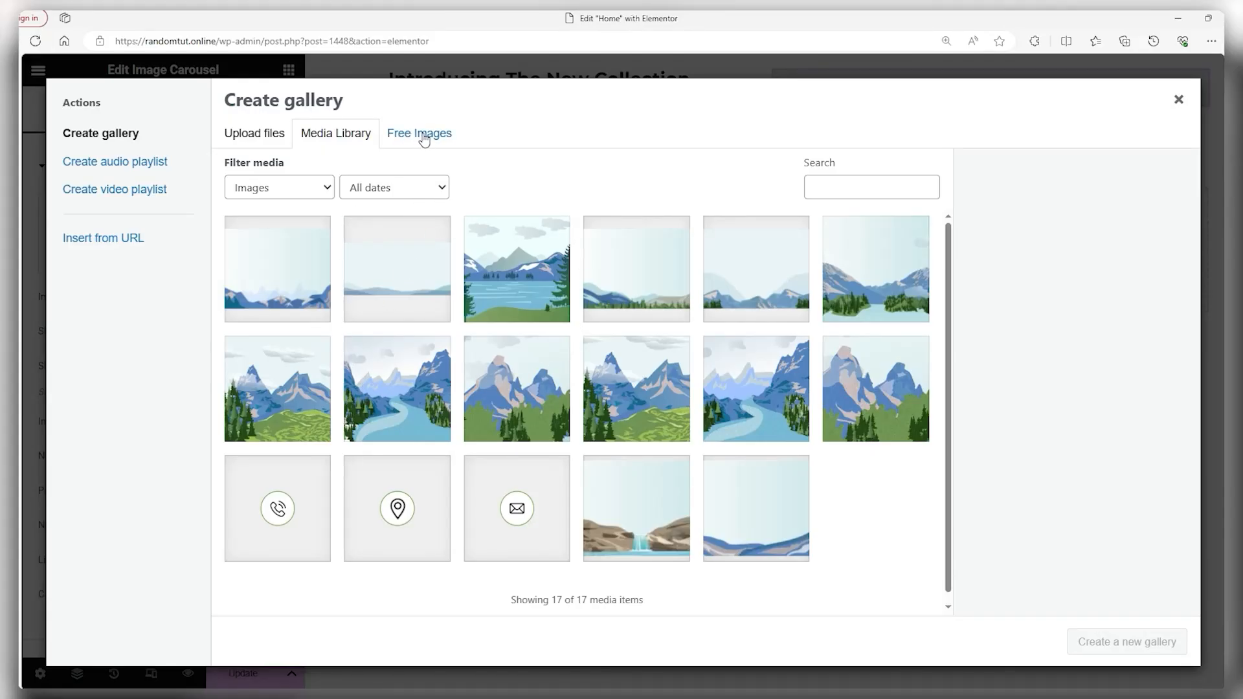
pyautogui.click(262, 137)
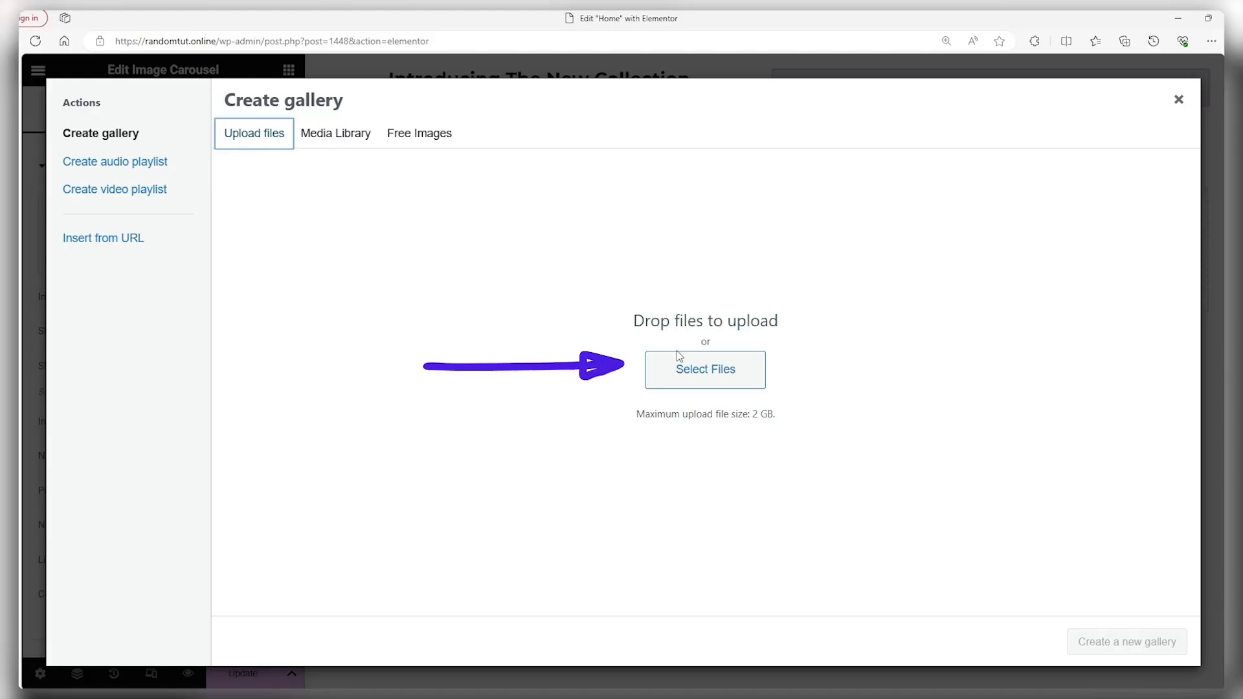
pyautogui.click(716, 370)
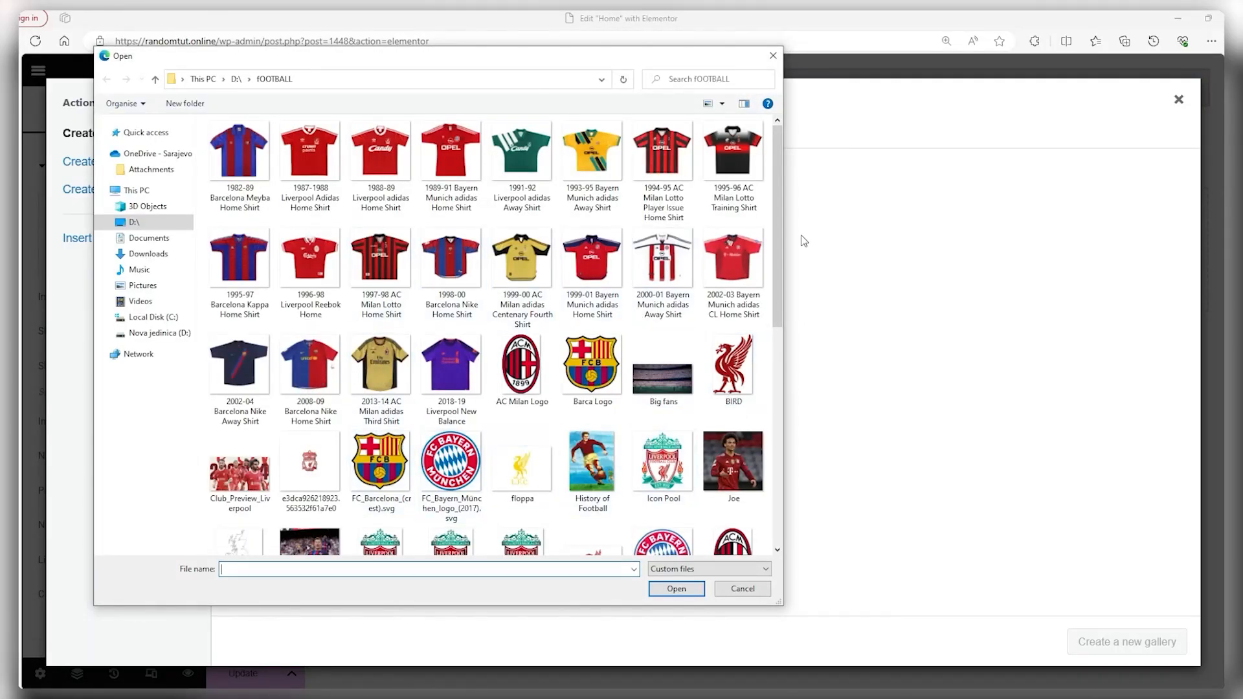
pyautogui.moveTo(771, 215); pyautogui.dragTo(247, 142)
pyautogui.scroll(-5, 454, 421)
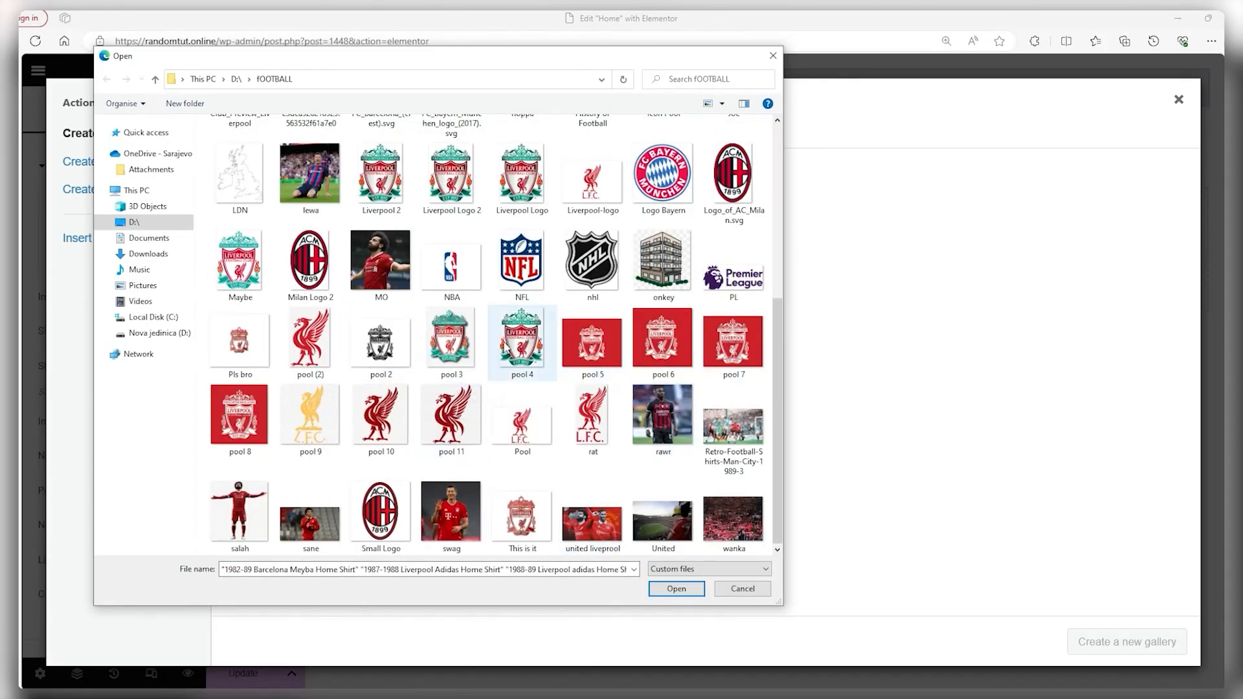
pyautogui.scroll(5, 518, 349)
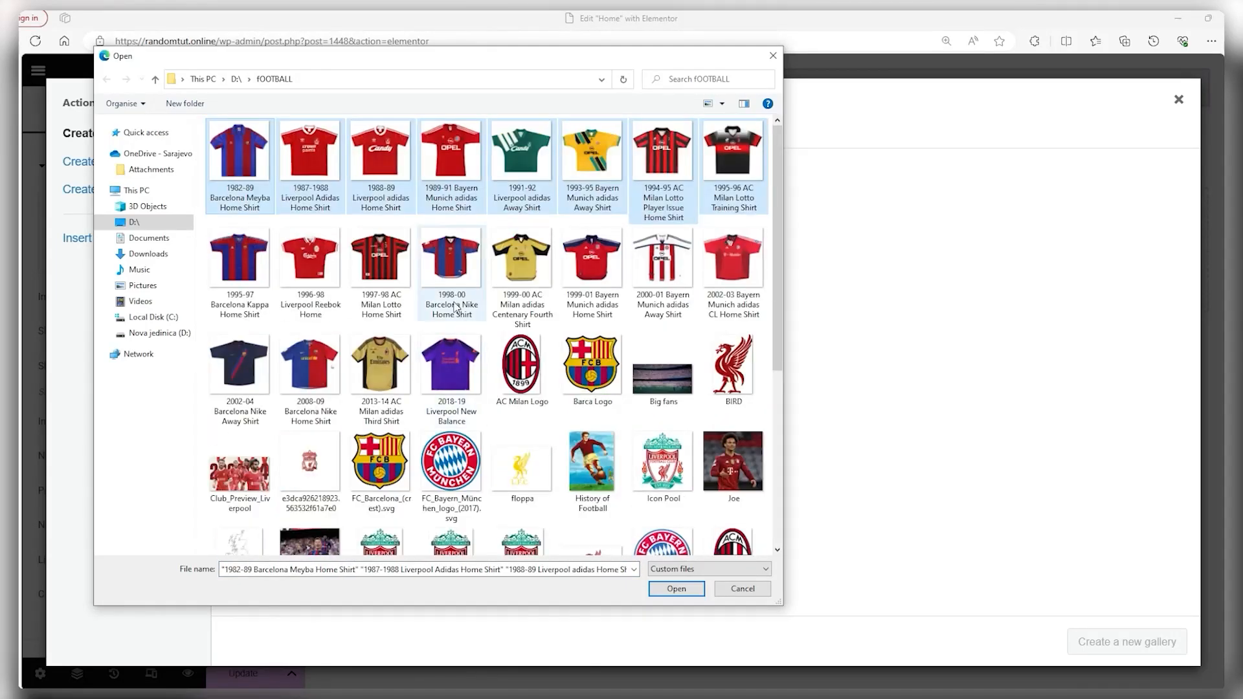
pyautogui.click(671, 590)
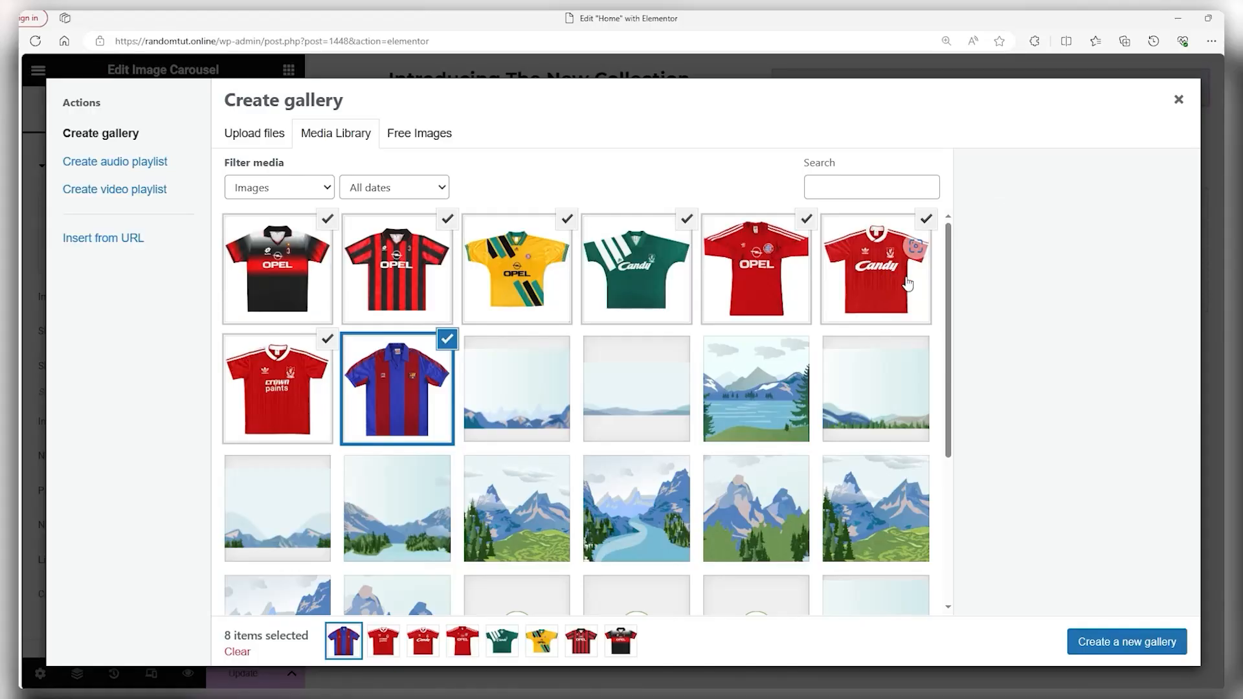
pyautogui.click(1162, 642)
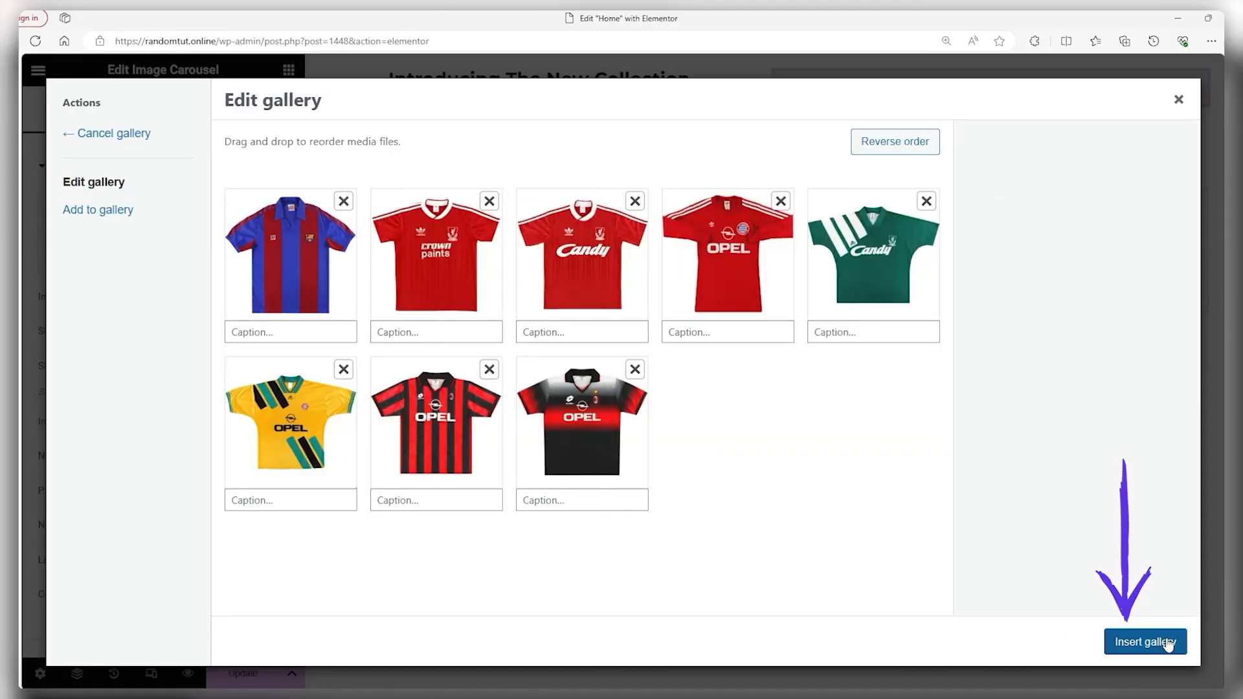
pyautogui.click(1168, 643)
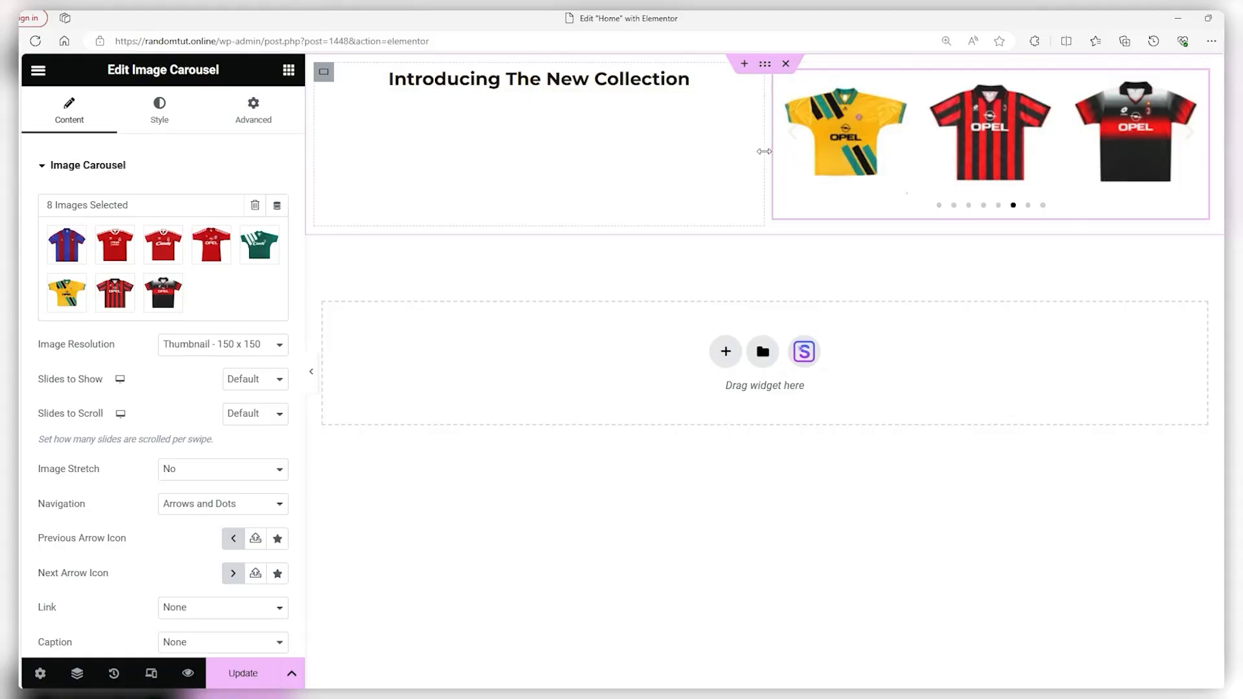
# Narrow the heading column, widen the carousel, and show 4 slides at Large 1024 x 1024
pyautogui.moveTo(765, 157); pyautogui.dragTo(555, 175)
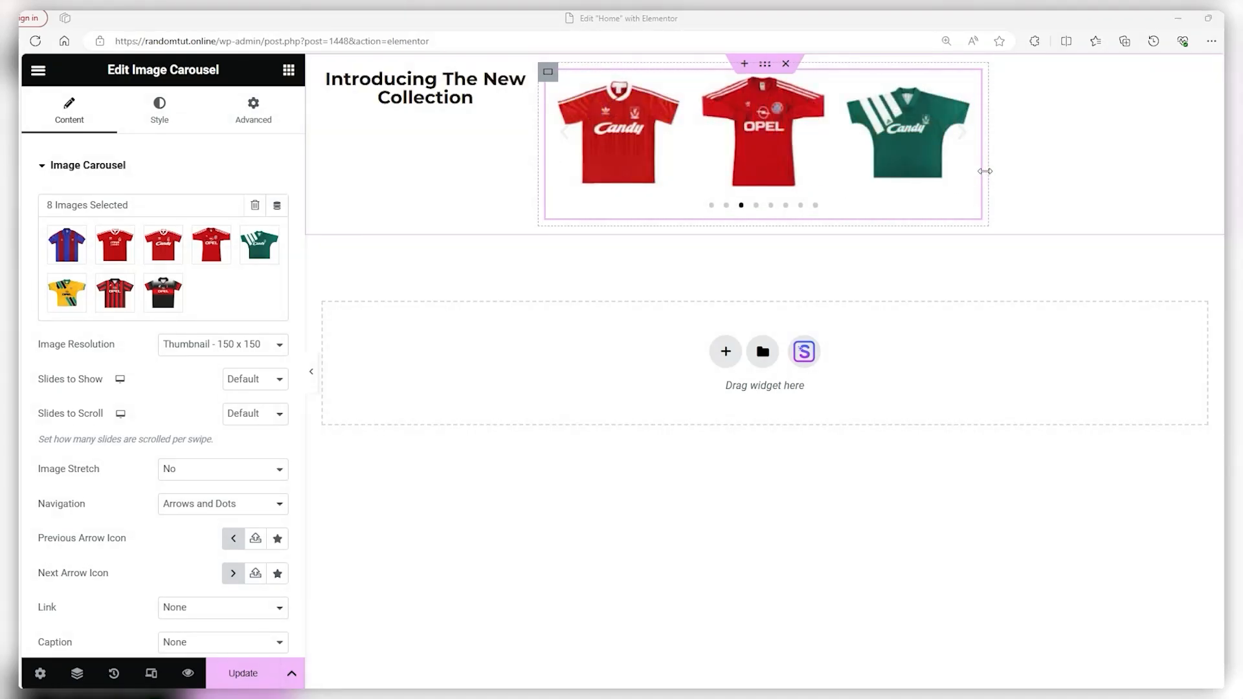
pyautogui.moveTo(983, 171); pyautogui.dragTo(1202, 144)
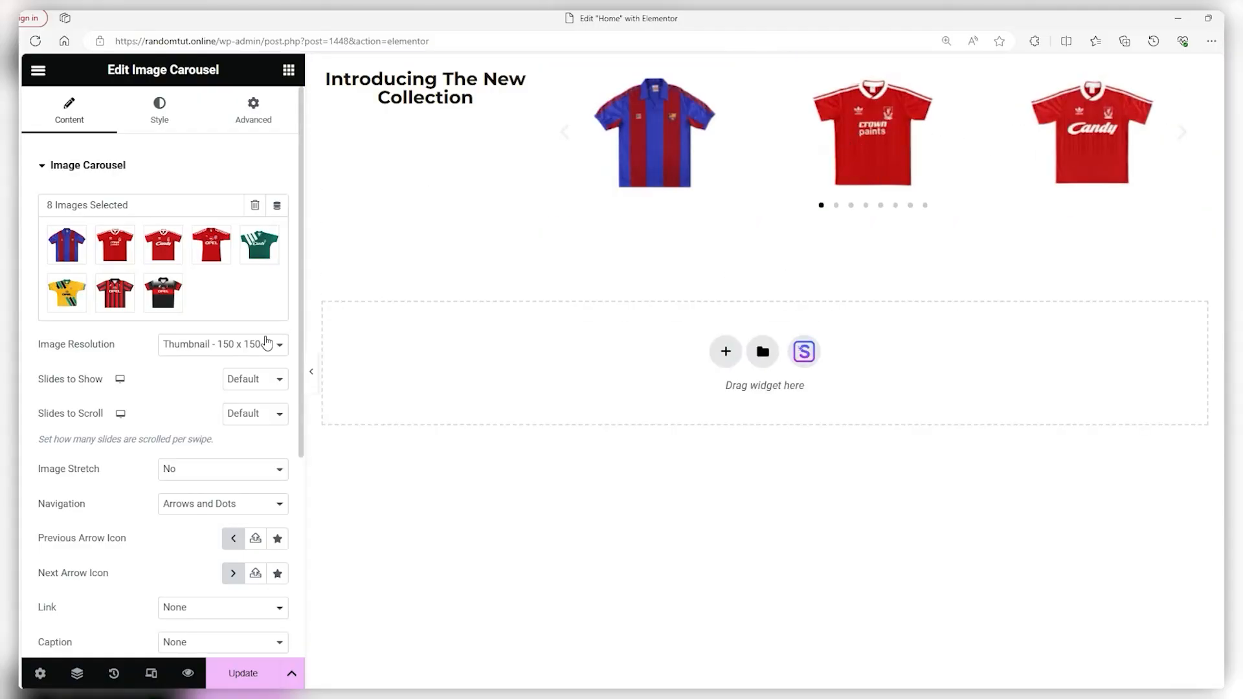
pyautogui.click(214, 346)
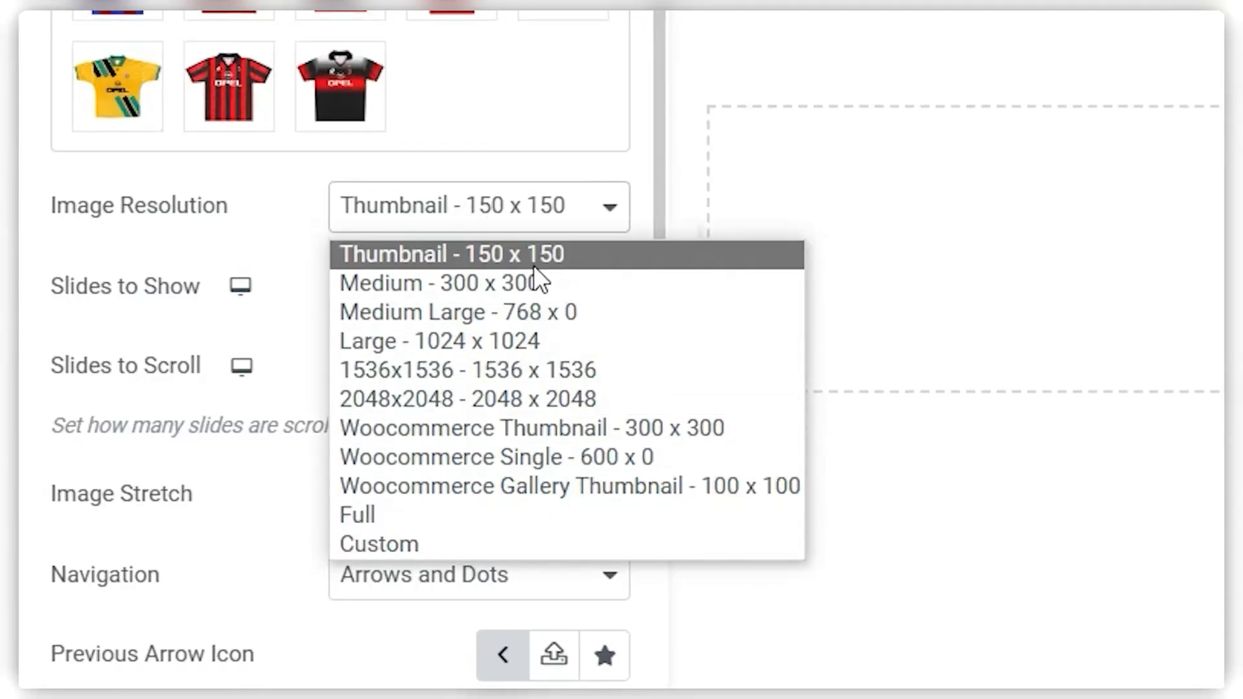
pyautogui.click(212, 400)
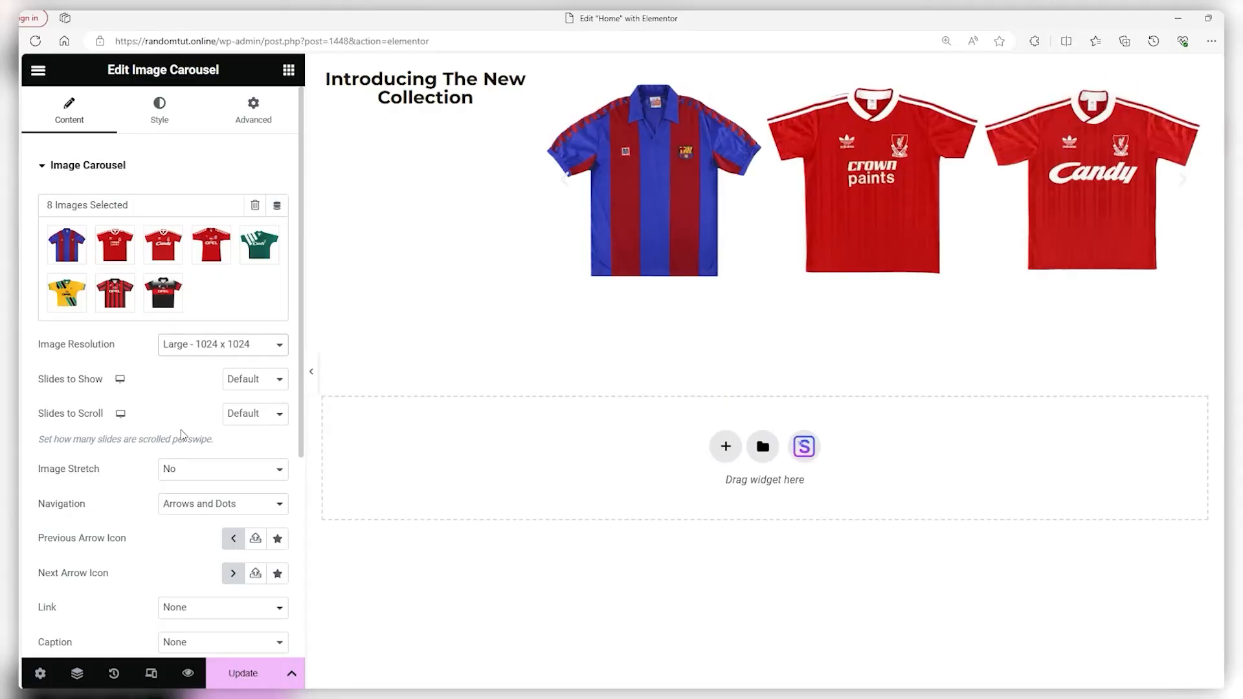
pyautogui.click(256, 379)
pyautogui.click(247, 434)
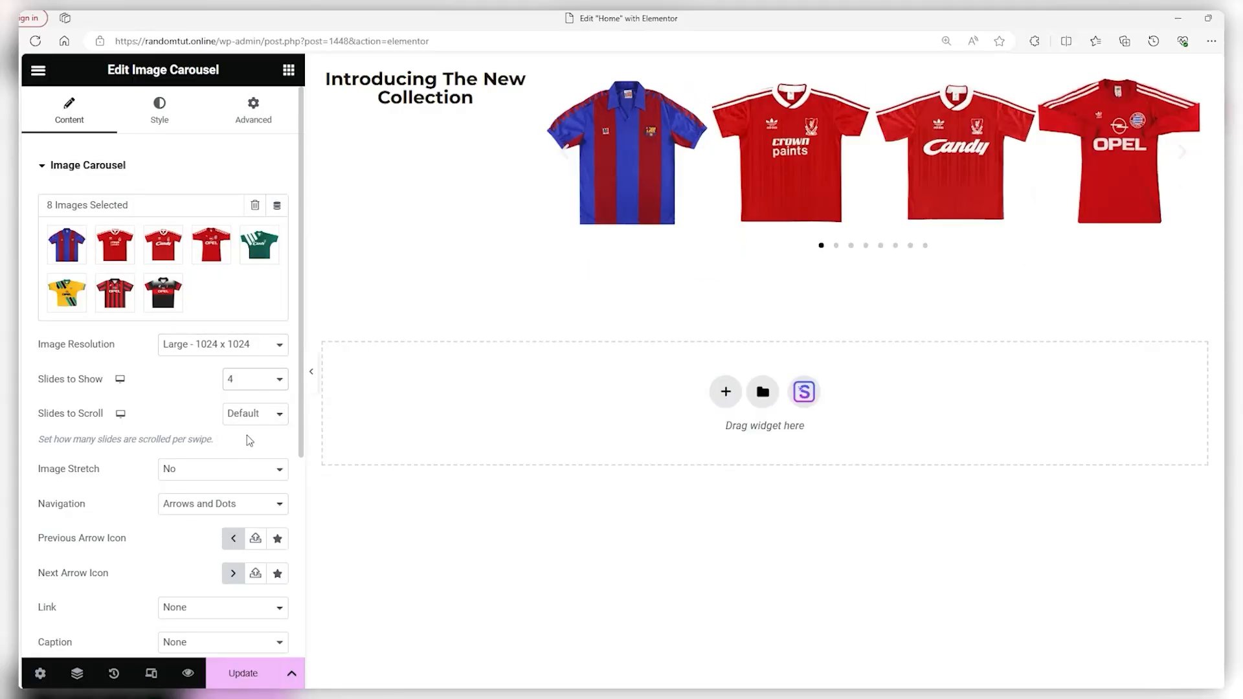
pyautogui.click(160, 125)
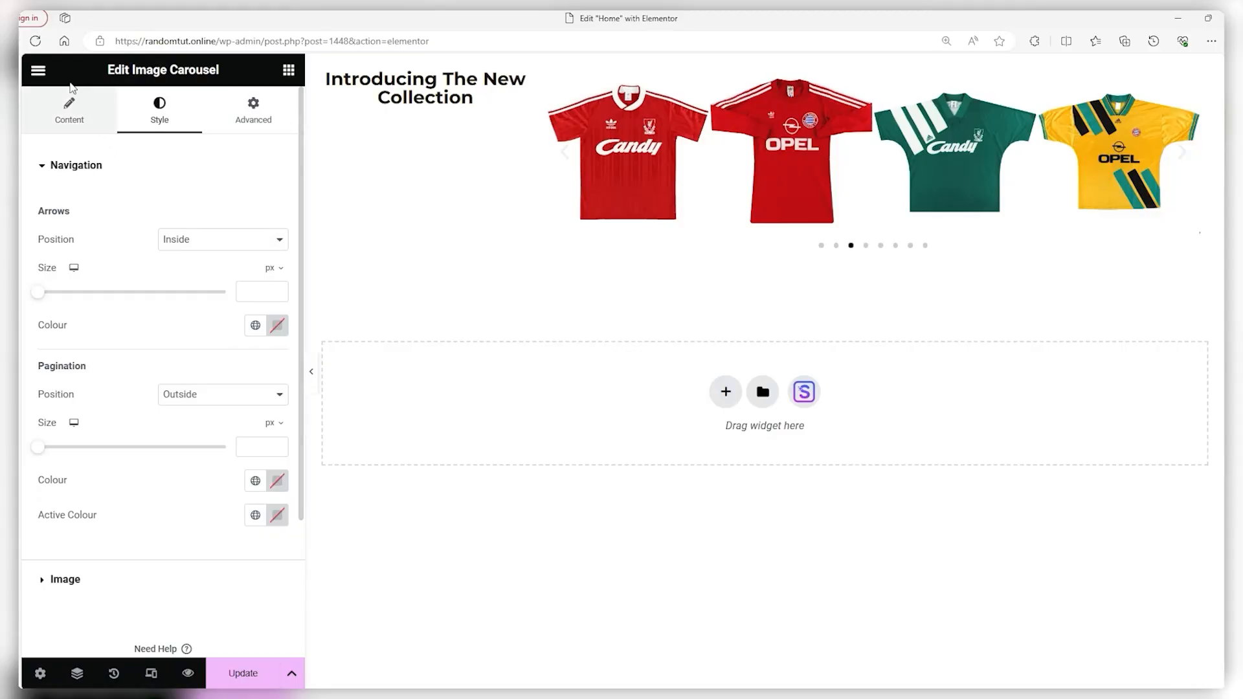
# Add a Button widget under the heading and change its text to 'Find Out'
pyautogui.click(38, 69)
pyautogui.scroll(-3, 41, 174)
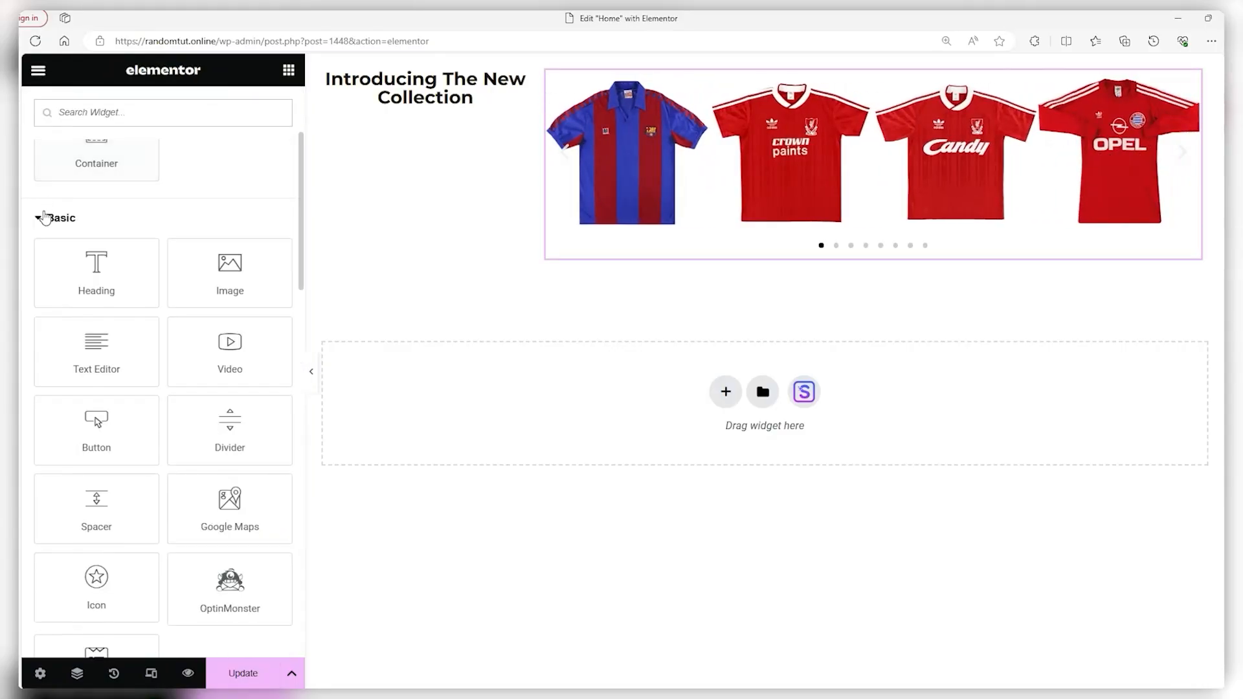
pyautogui.moveTo(97, 424); pyautogui.dragTo(420, 107)
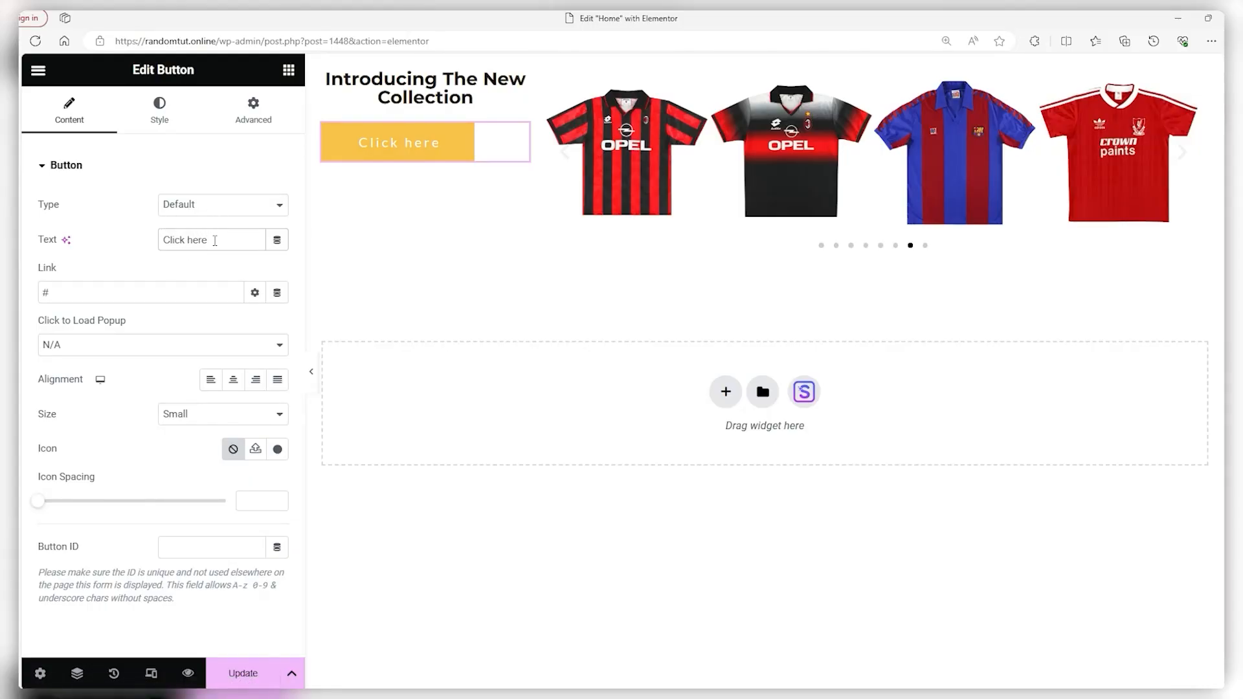
pyautogui.moveTo(215, 241); pyautogui.dragTo(156, 247)
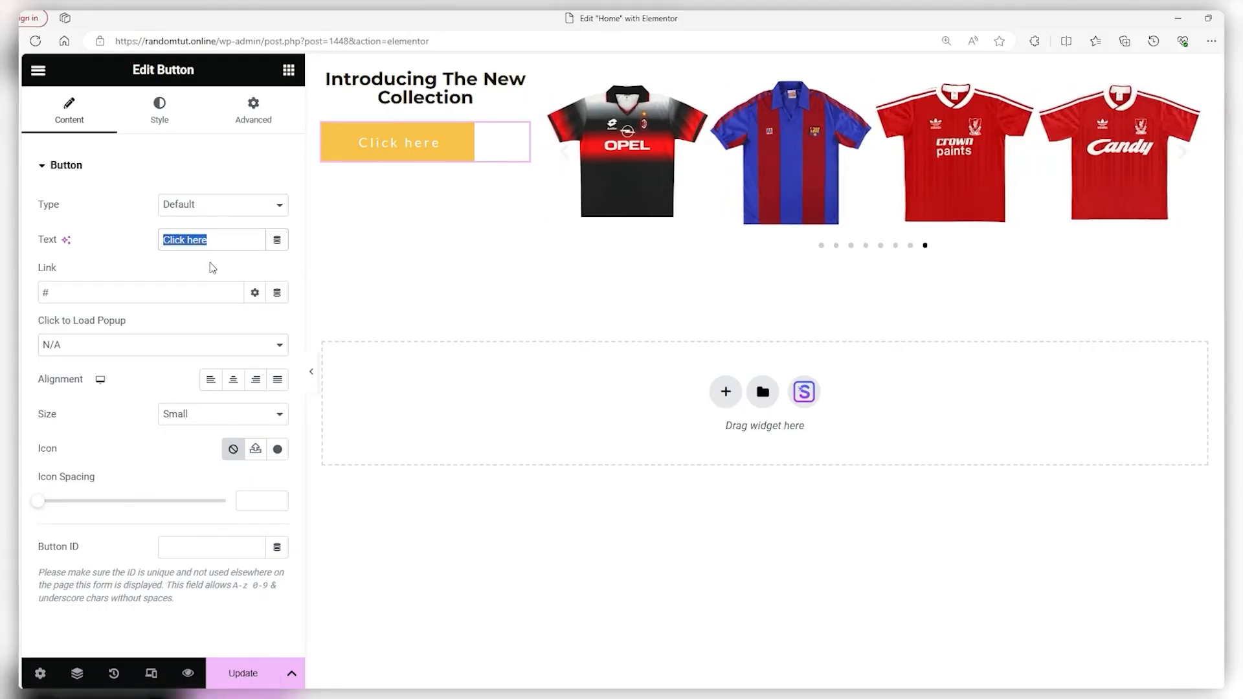
pyautogui.write('Find Out')
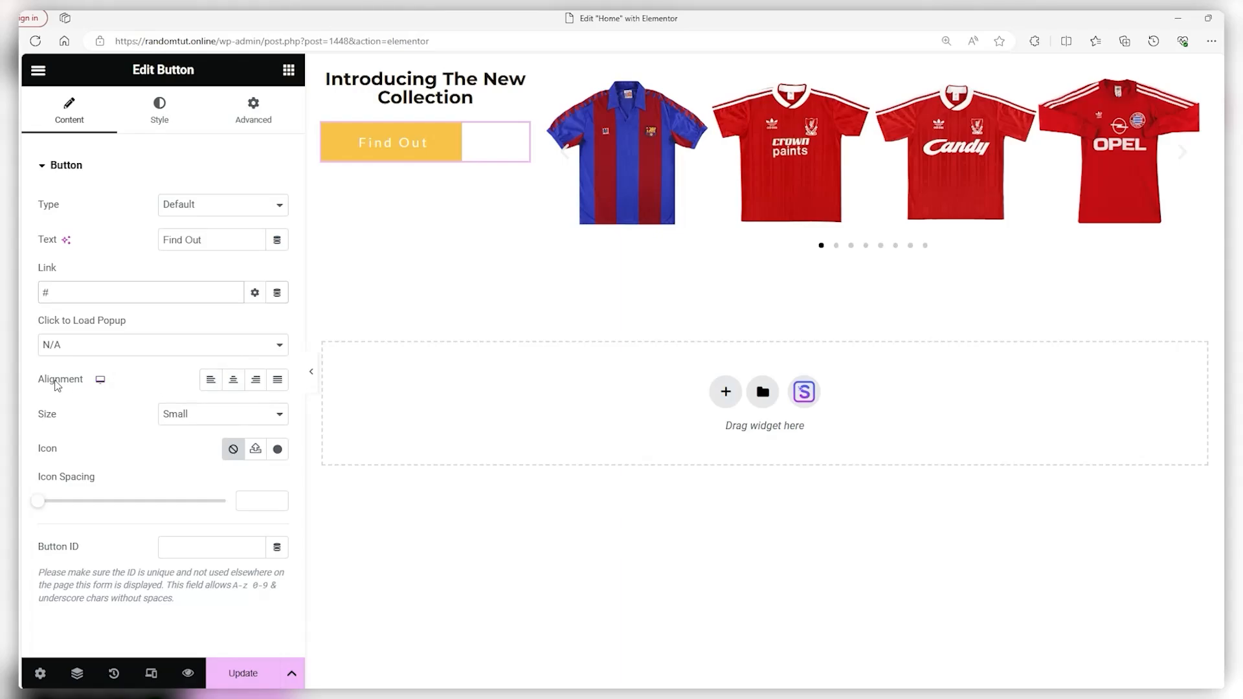
# Centre the Find Out button and keep its size Small
pyautogui.click(211, 382)
pyautogui.click(233, 382)
pyautogui.click(255, 382)
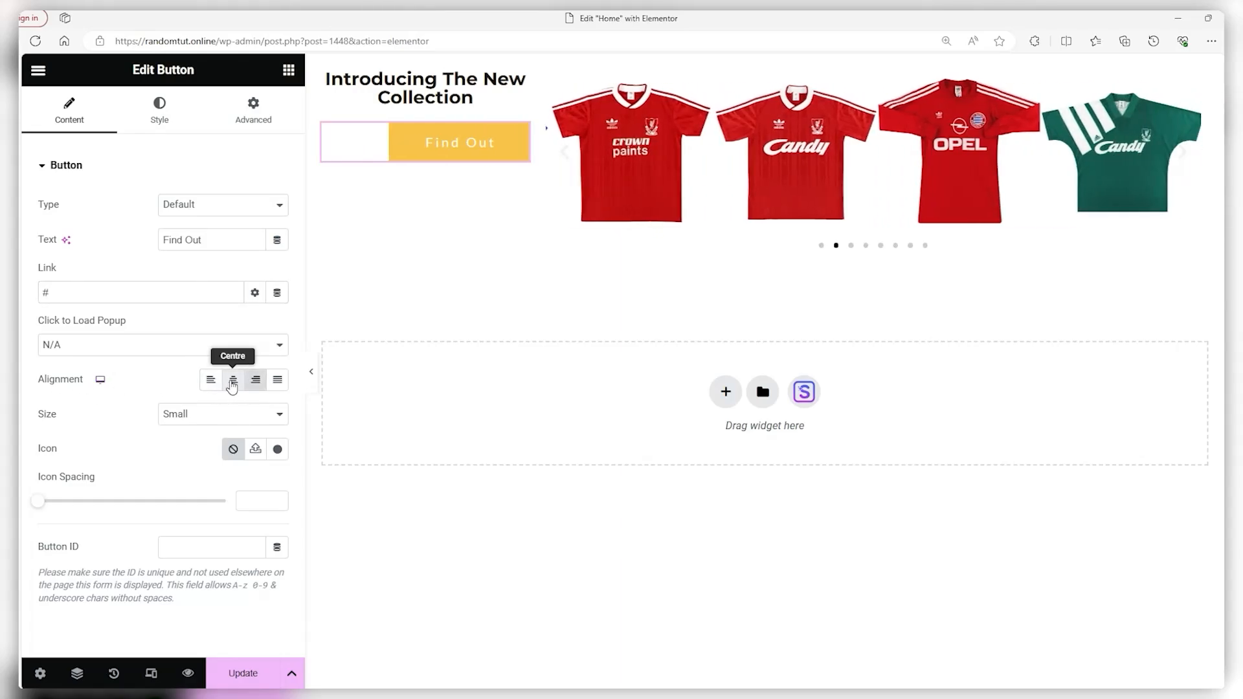
pyautogui.click(232, 381)
pyautogui.click(171, 415)
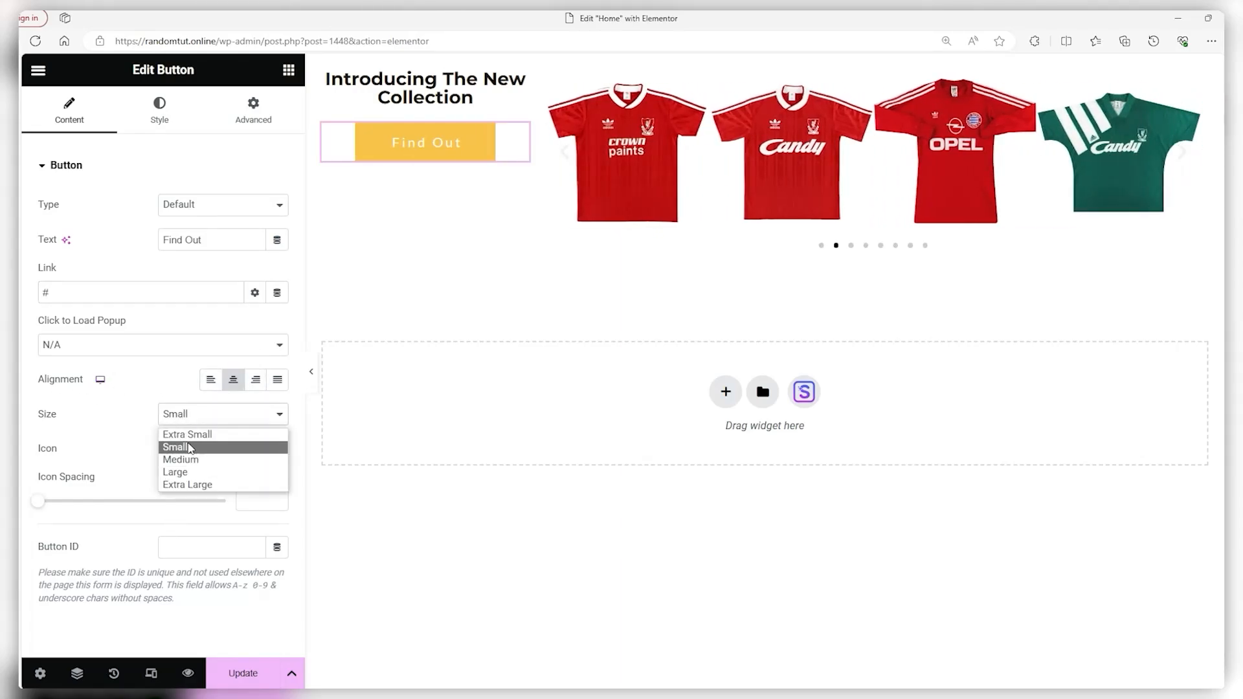
pyautogui.click(147, 403)
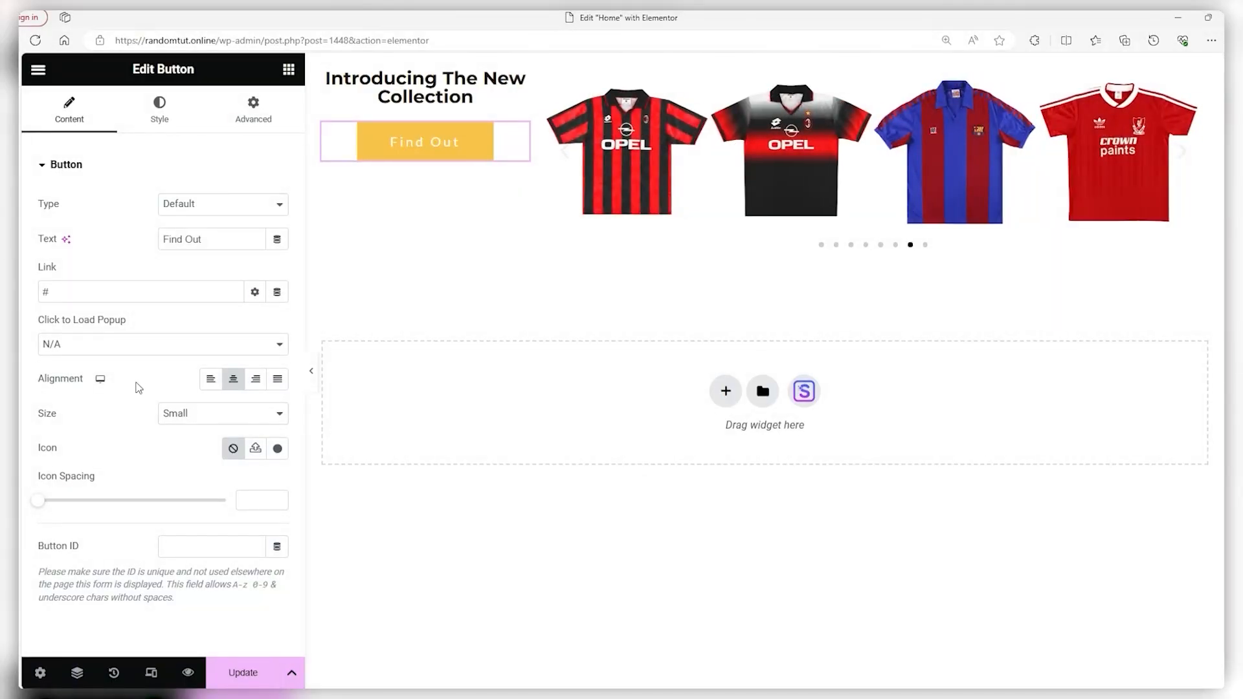
pyautogui.click(159, 117)
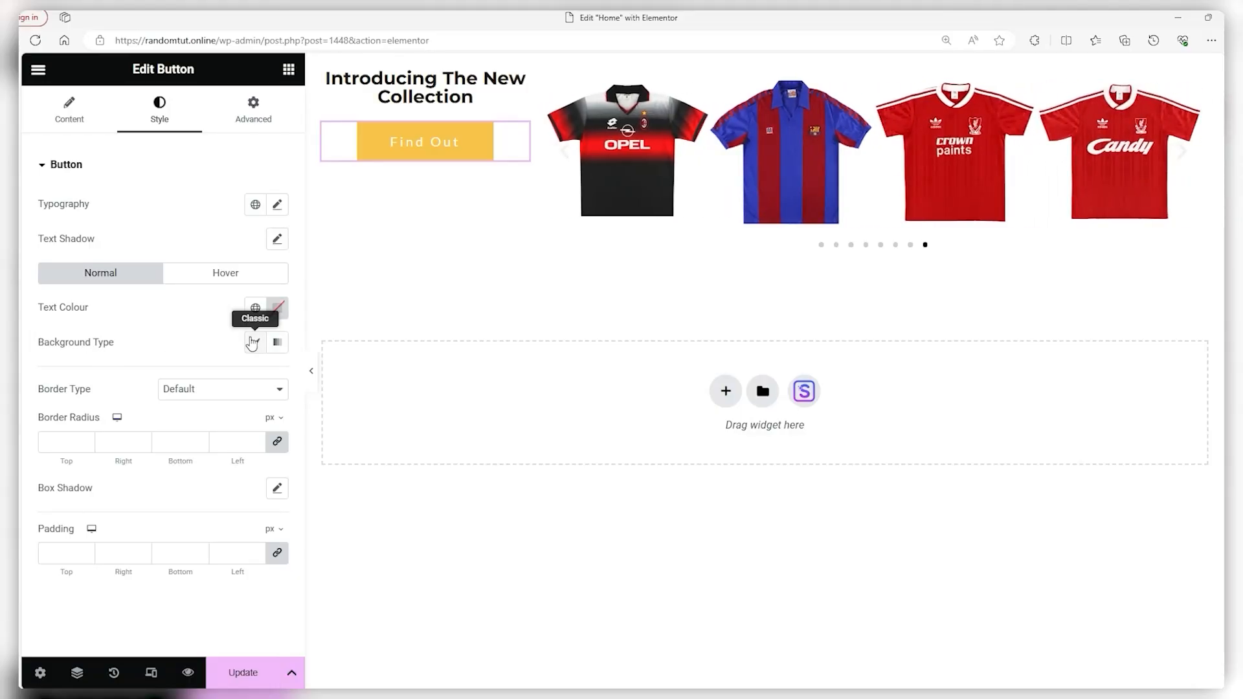
# Set the Find Out button's background to Classic with deep red #C90000
pyautogui.click(255, 345)
pyautogui.click(278, 377)
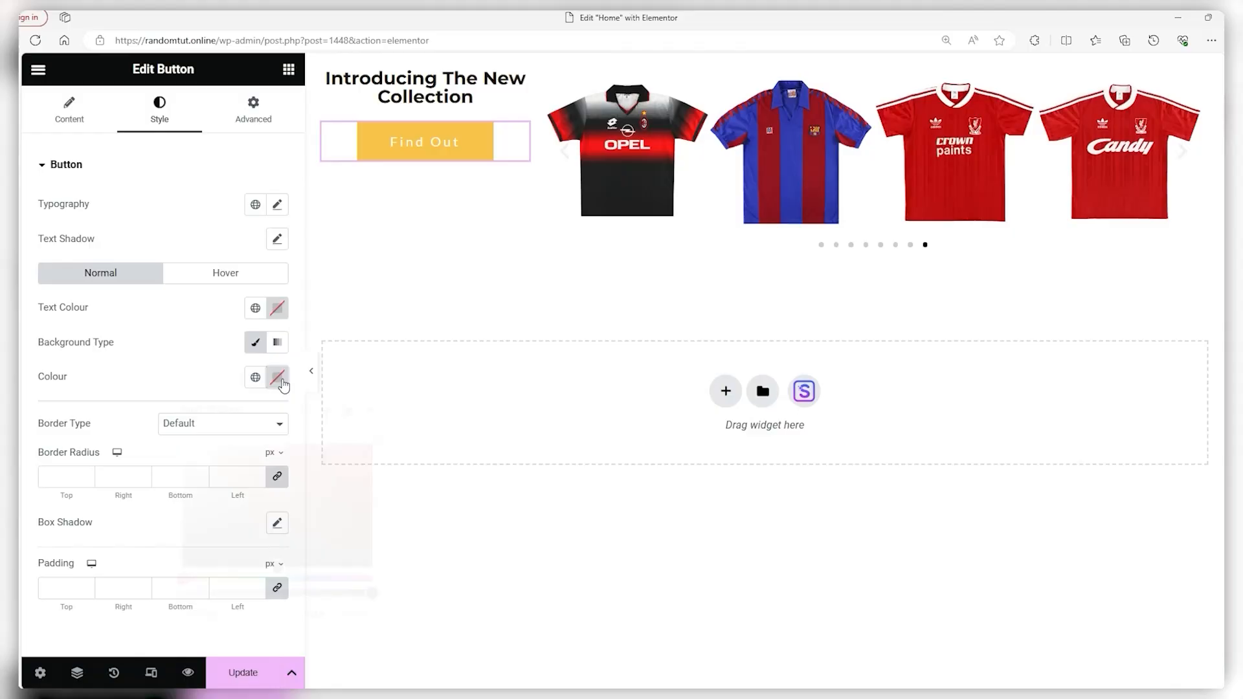
pyautogui.moveTo(299, 500); pyautogui.dragTo(373, 470)
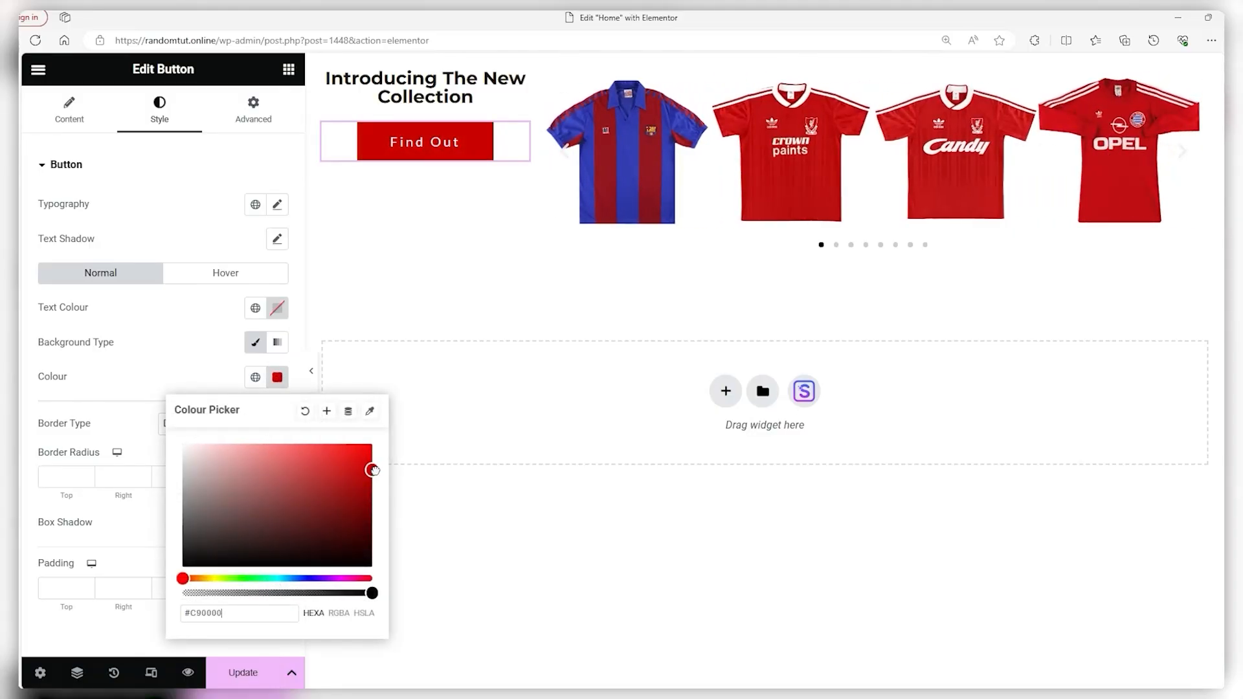
pyautogui.click(440, 308)
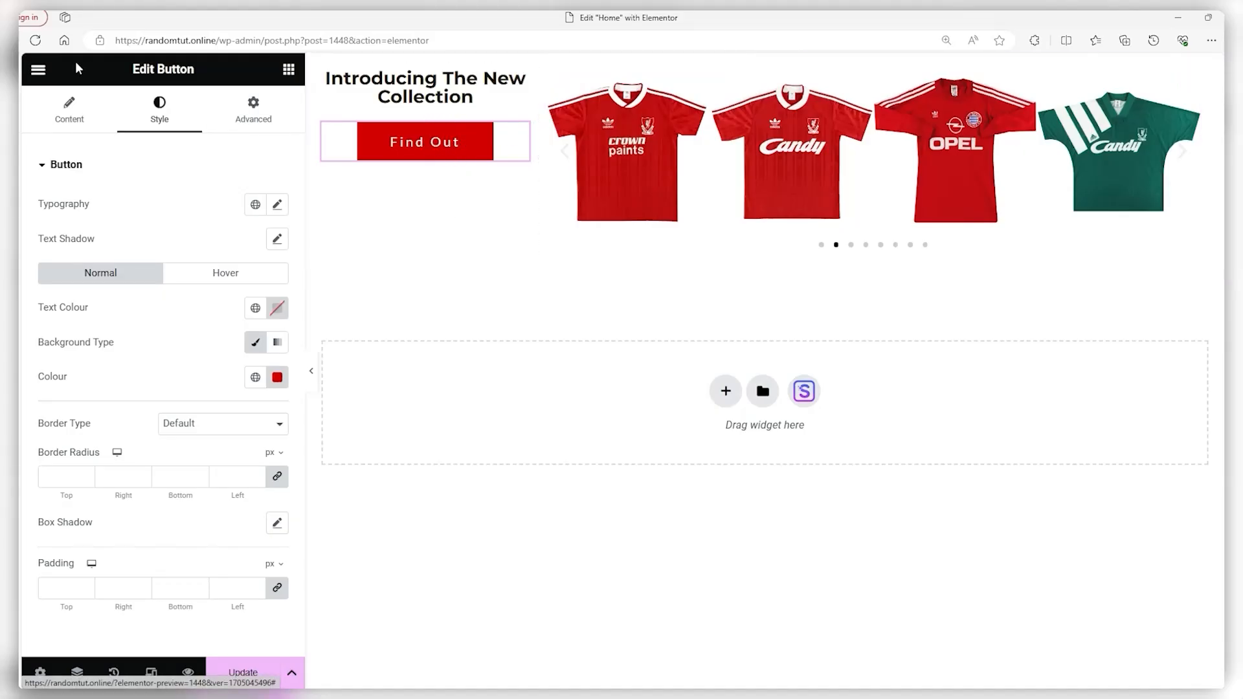
# Insert a 40 px spacer above the heading, then add an empty four-column container below
pyautogui.click(38, 70)
pyautogui.click(38, 71)
pyautogui.scroll(-2, 65, 291)
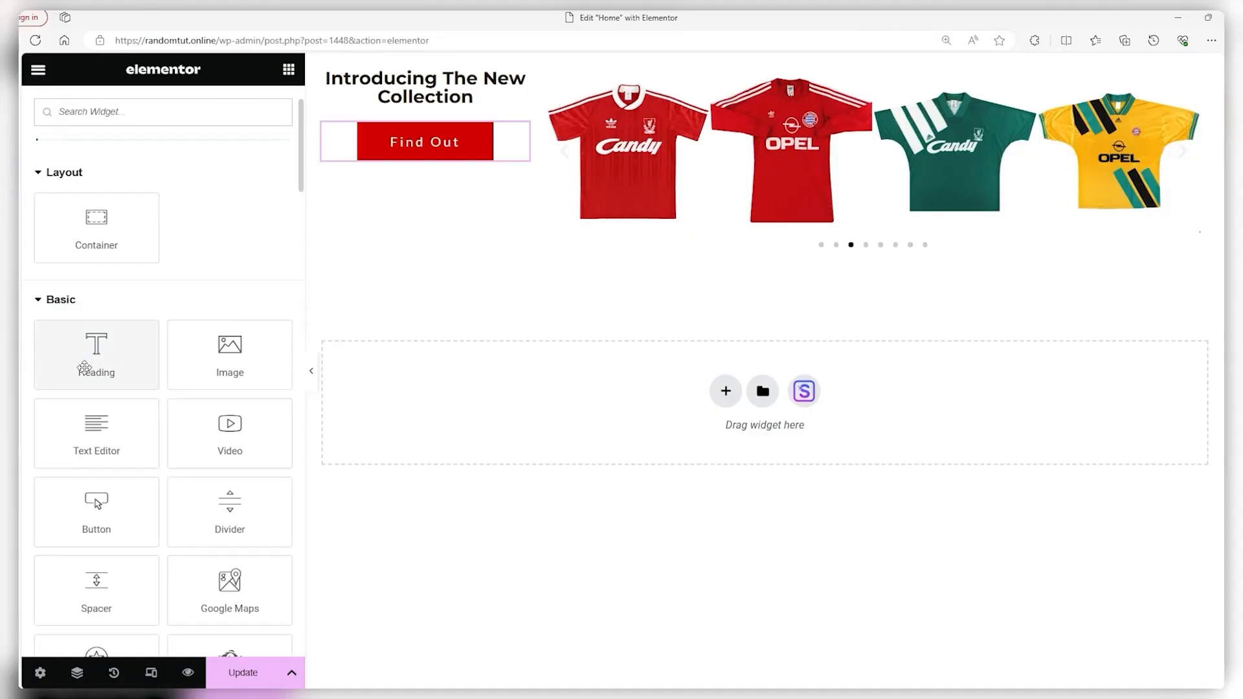
pyautogui.moveTo(101, 505); pyautogui.dragTo(415, 82)
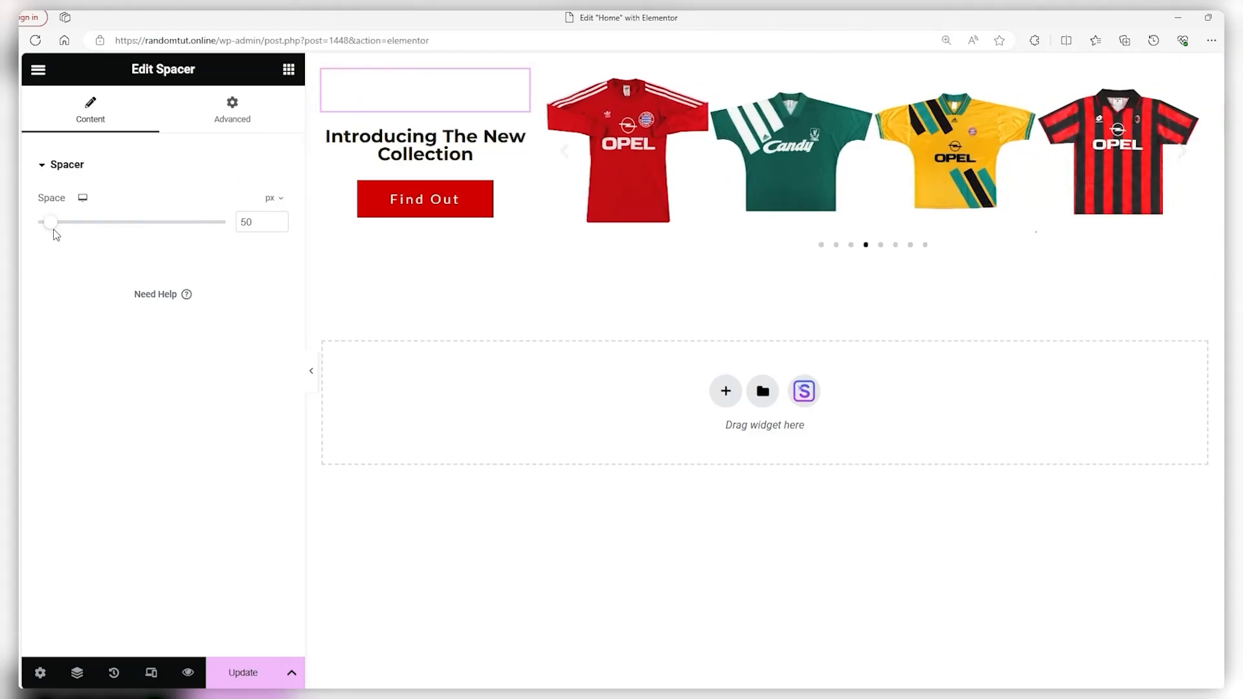
pyautogui.moveTo(52, 227); pyautogui.dragTo(49, 228)
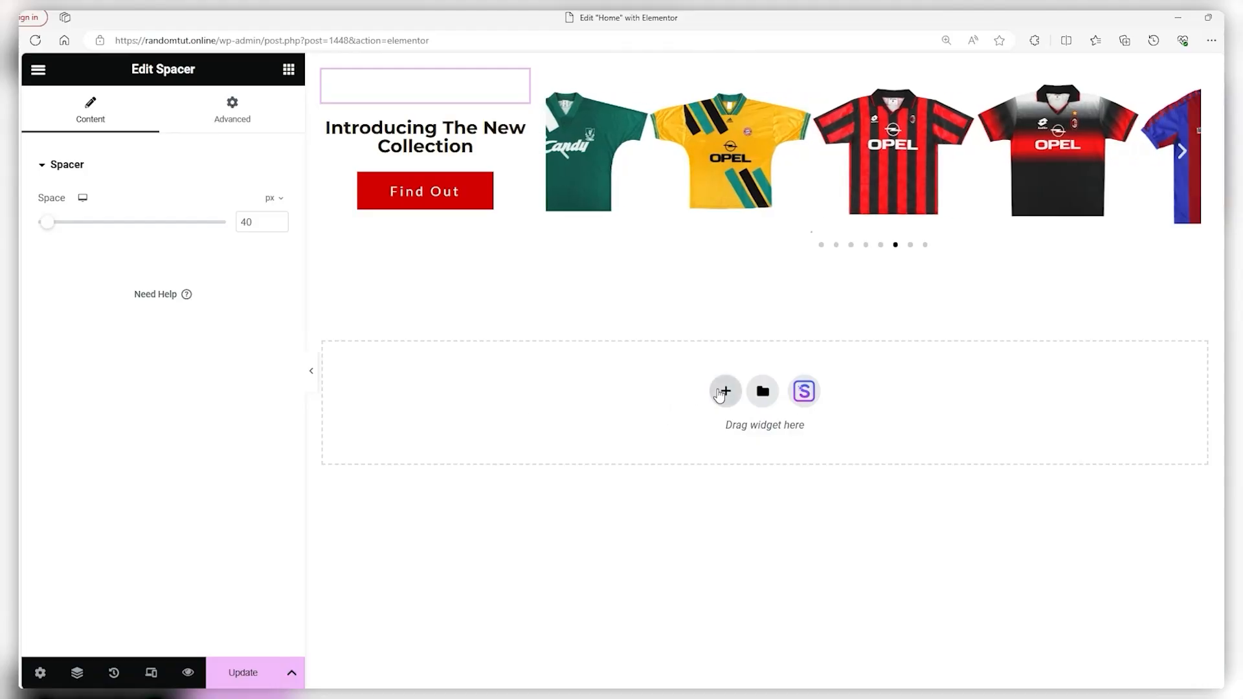
pyautogui.click(726, 392)
# Add a four-column row below the jersey carousel and drop an Image widget into its first column
pyautogui.click(901, 430)
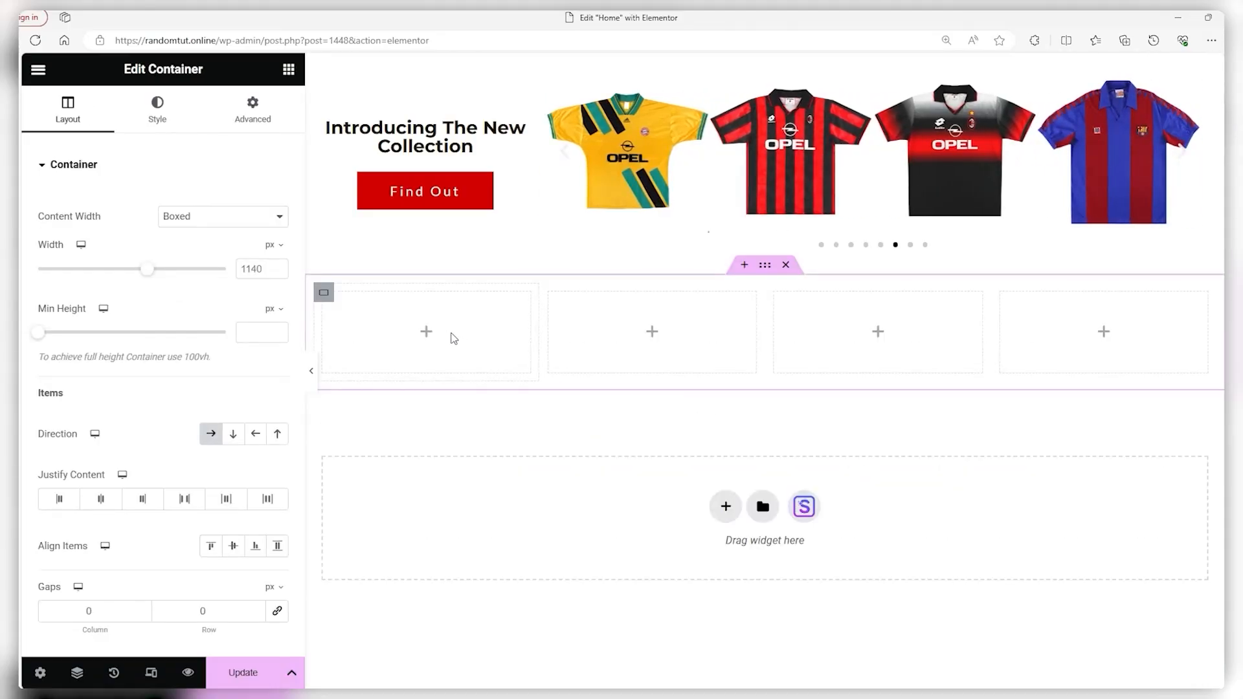
pyautogui.click(426, 333)
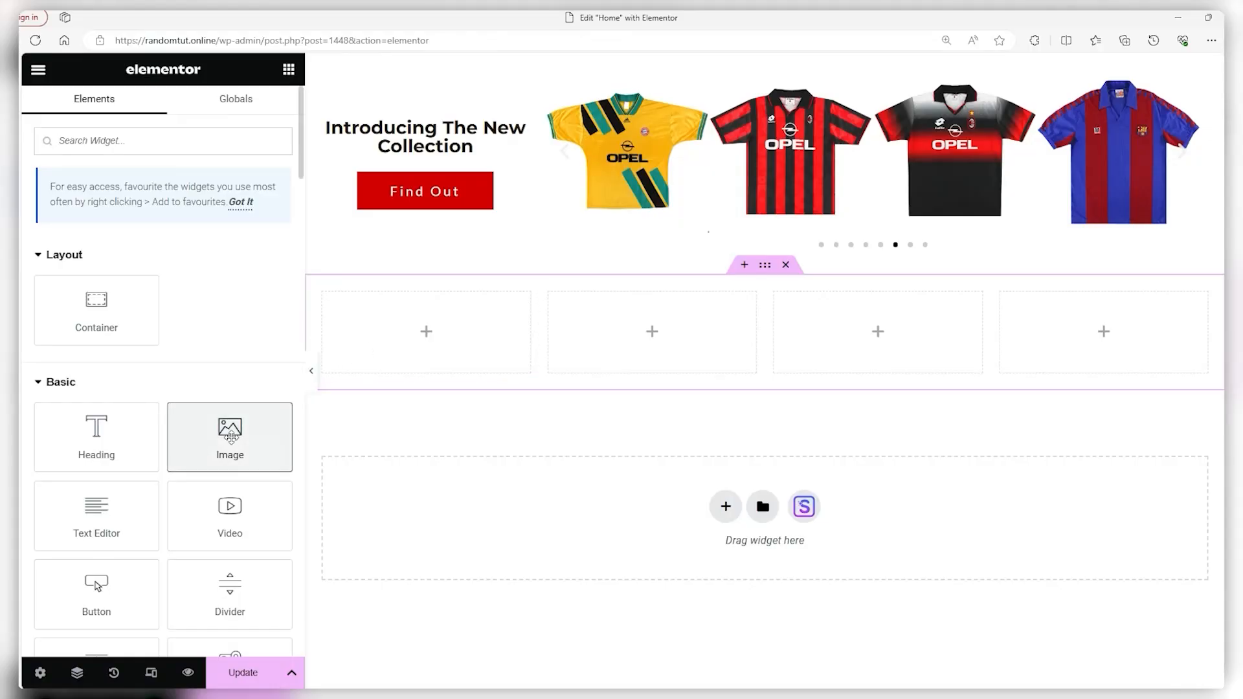
pyautogui.moveTo(228, 432); pyautogui.dragTo(422, 334)
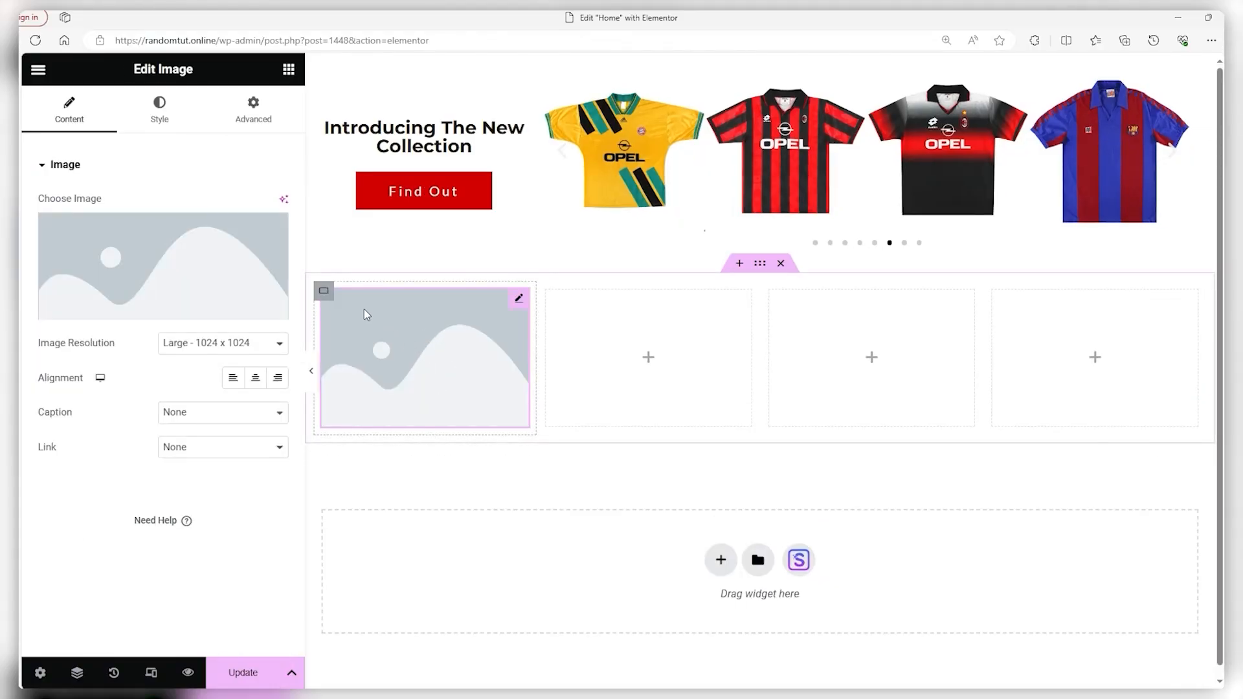
# Upload the NBA logo from the FOOTBALL folder and insert it into the first column's image
pyautogui.click(107, 239)
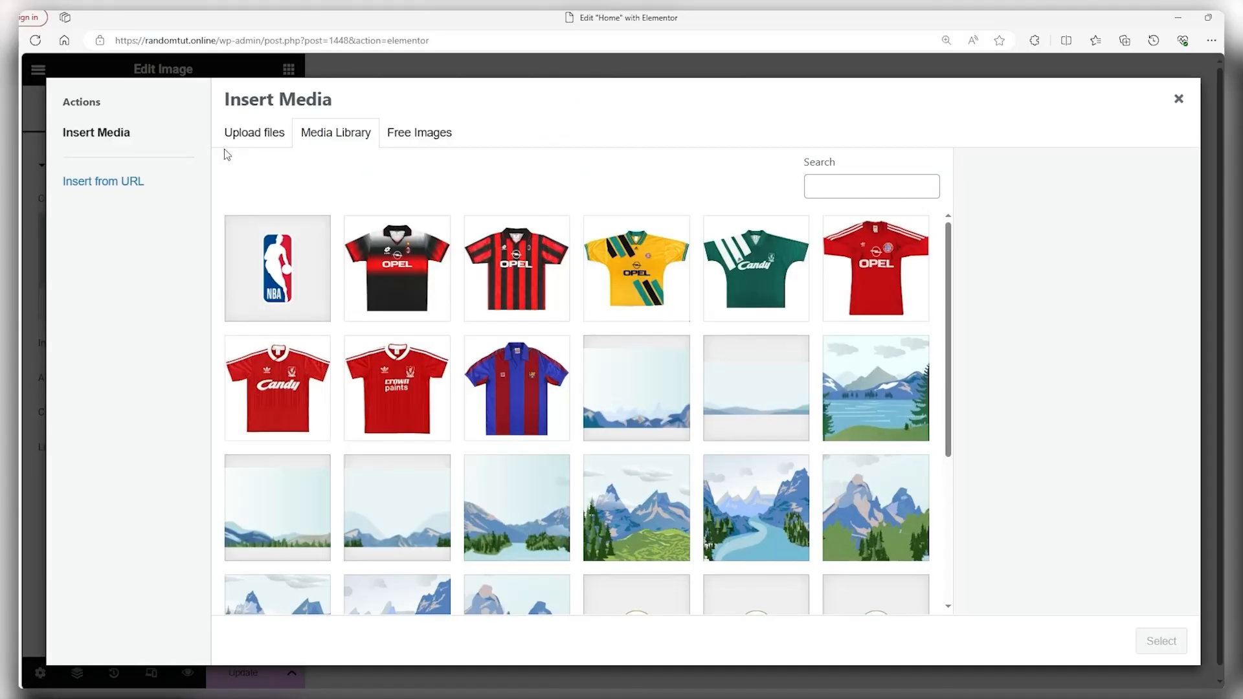
pyautogui.click(253, 134)
pyautogui.click(689, 374)
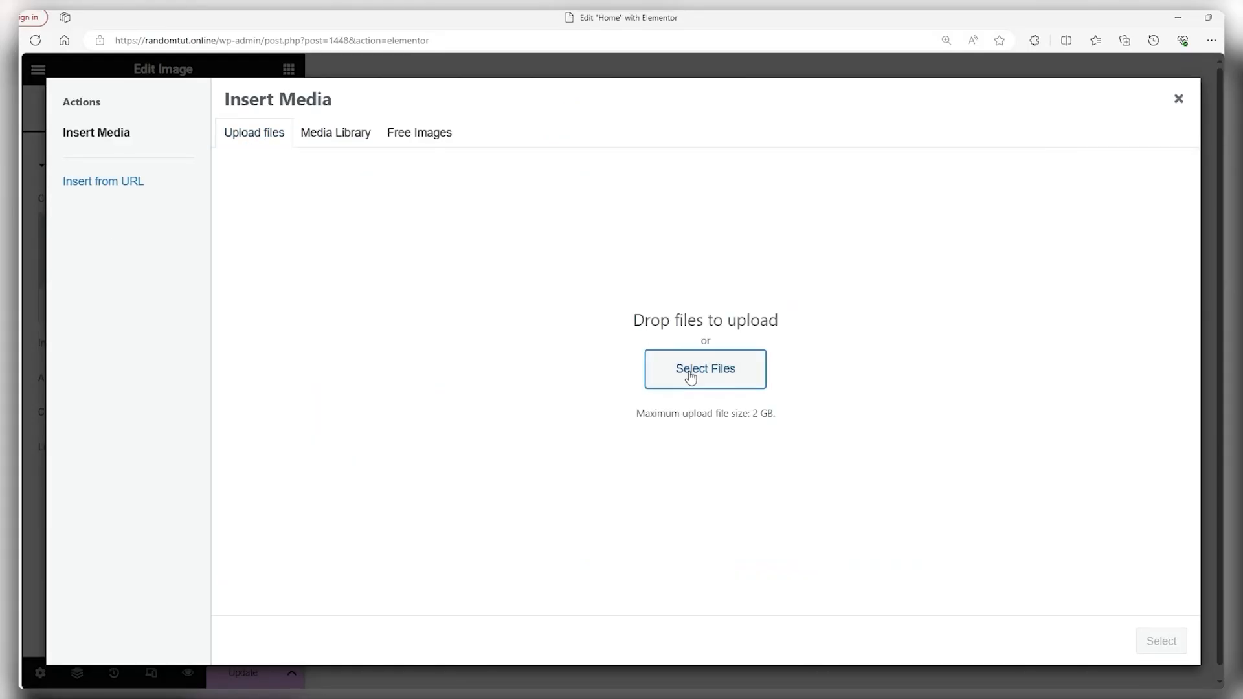
pyautogui.scroll(-3, 561, 353)
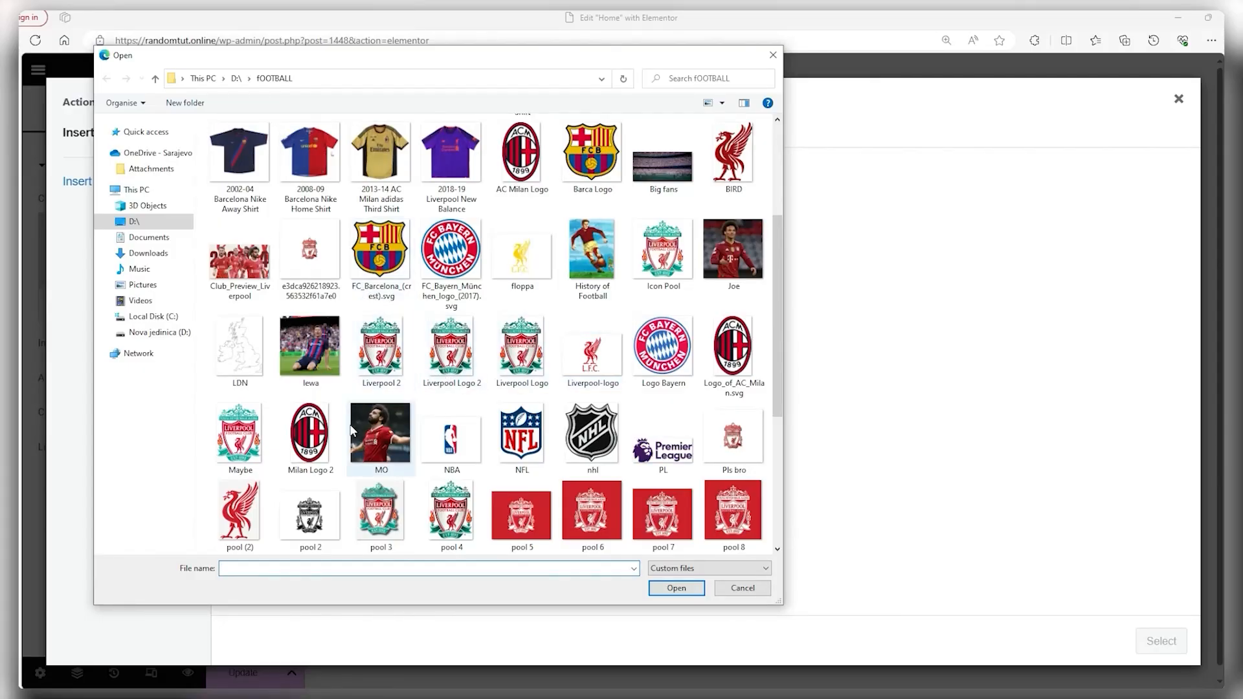
pyautogui.doubleClick(452, 439)
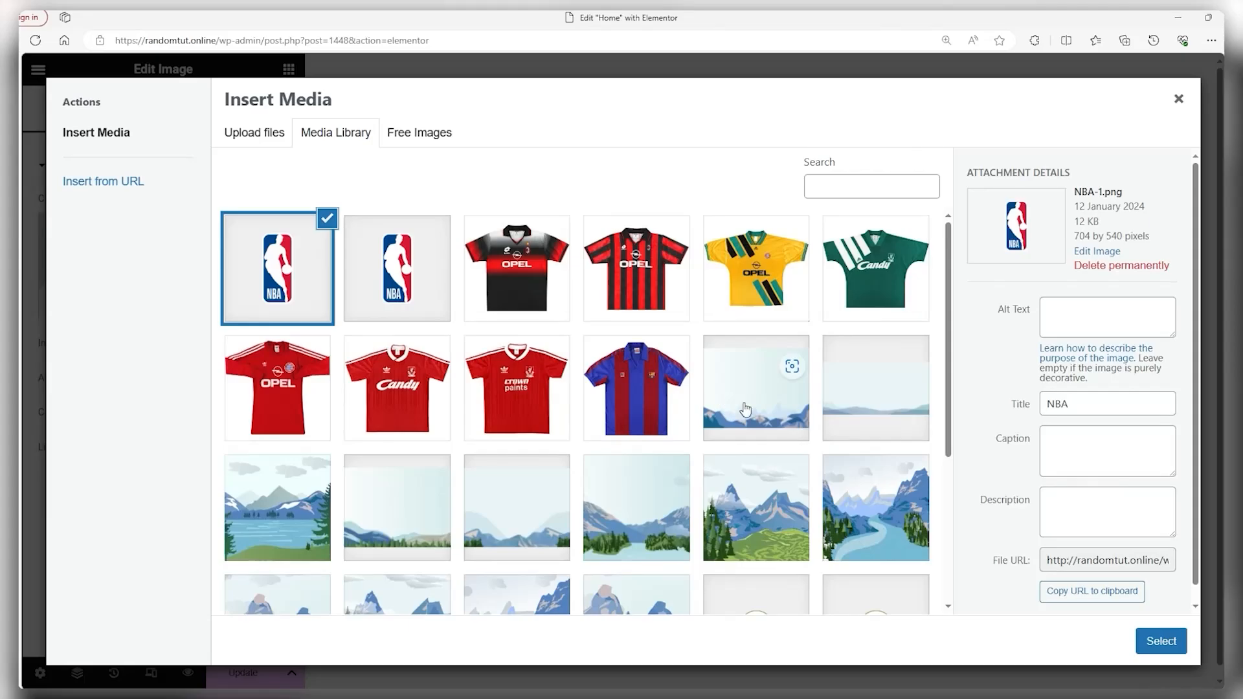
pyautogui.click(1153, 642)
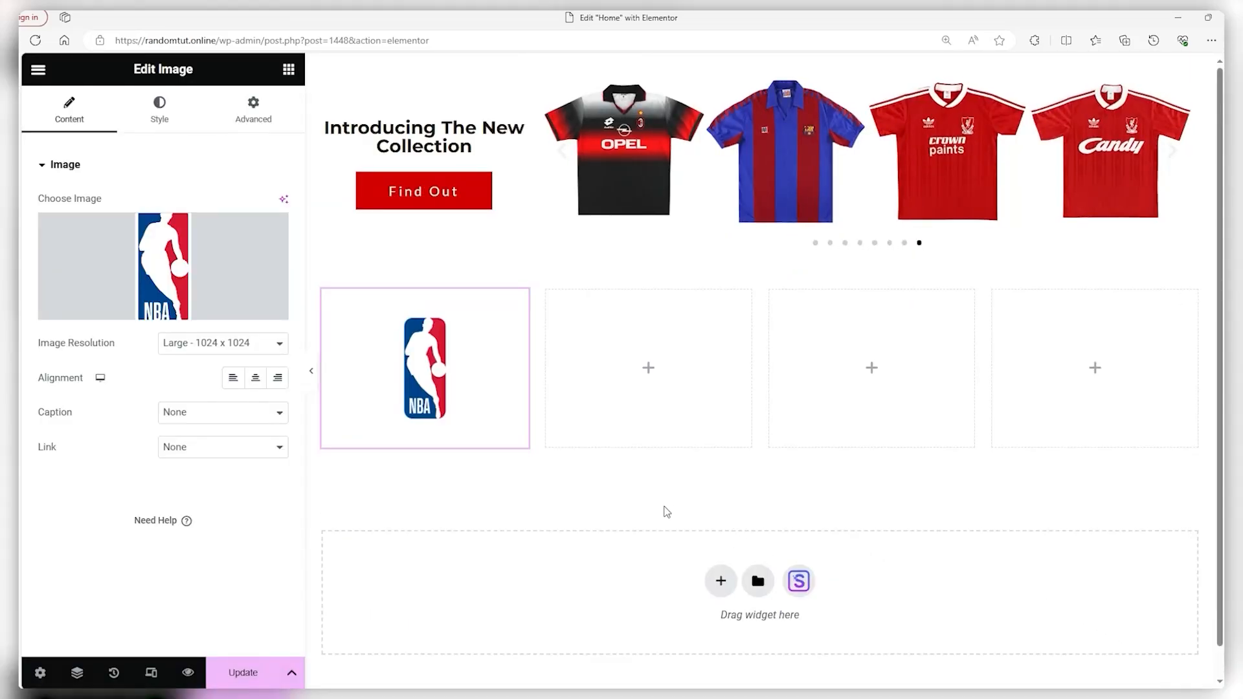
# Check the NBA image's context menu, then bring up its Style settings
pyautogui.moveTo(233, 244)
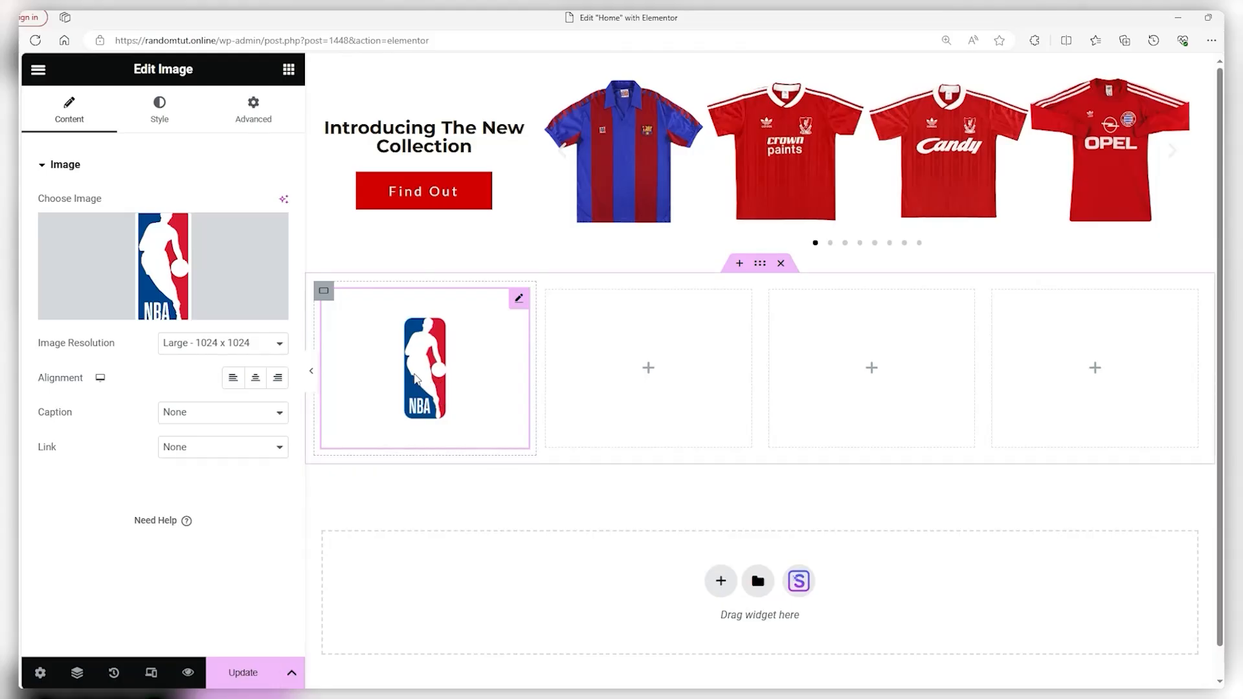
pyautogui.rightClick(428, 371)
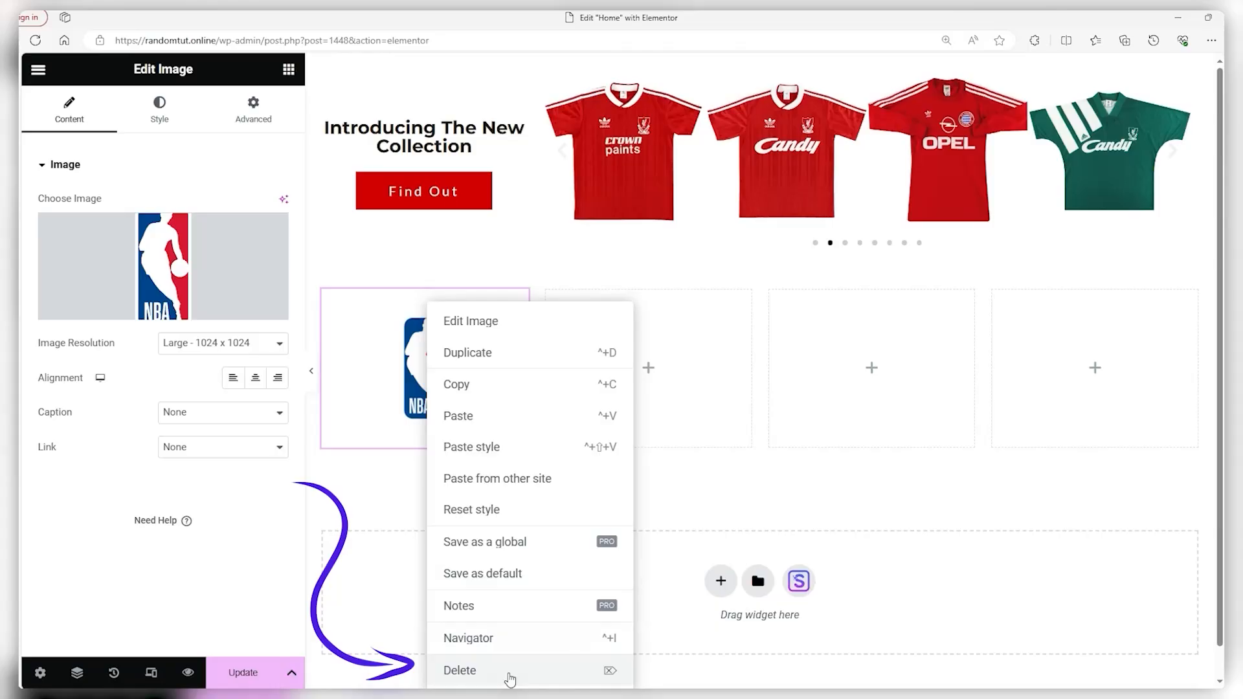
pyautogui.click(373, 505)
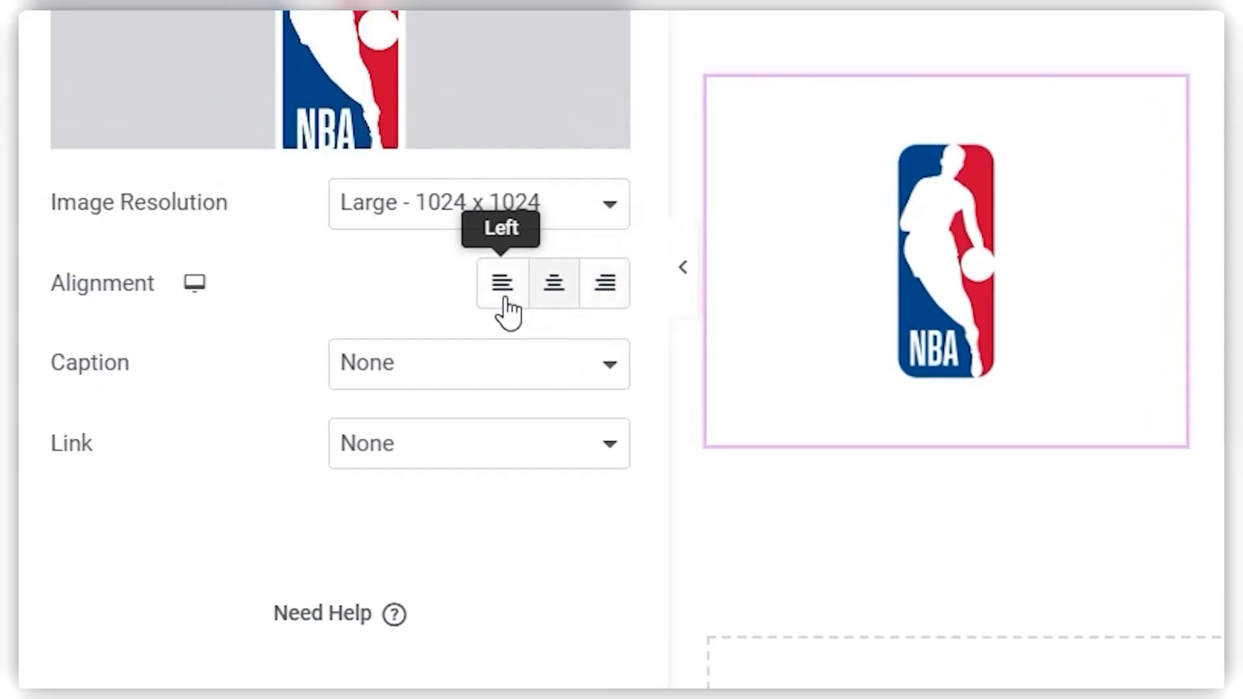
pyautogui.click(159, 114)
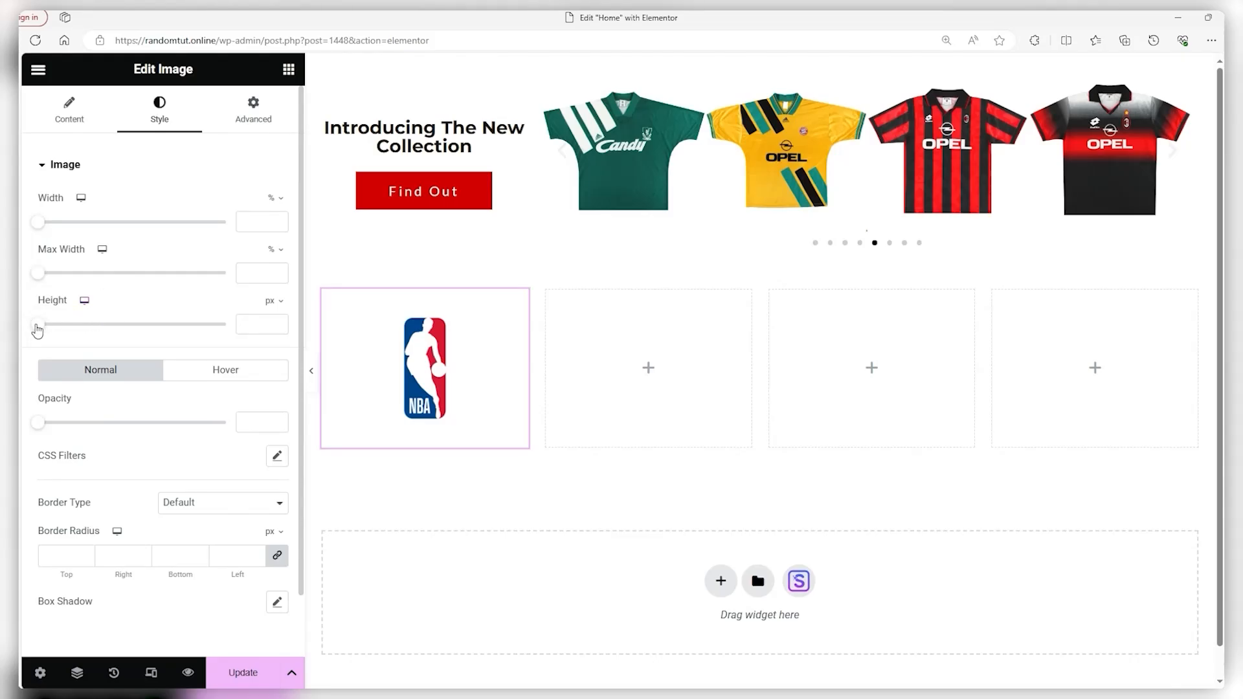
# Give the NBA logo 189 px height, Contain fit, and 100% width and max width, then select its container
pyautogui.moveTo(40, 330); pyautogui.dragTo(111, 332)
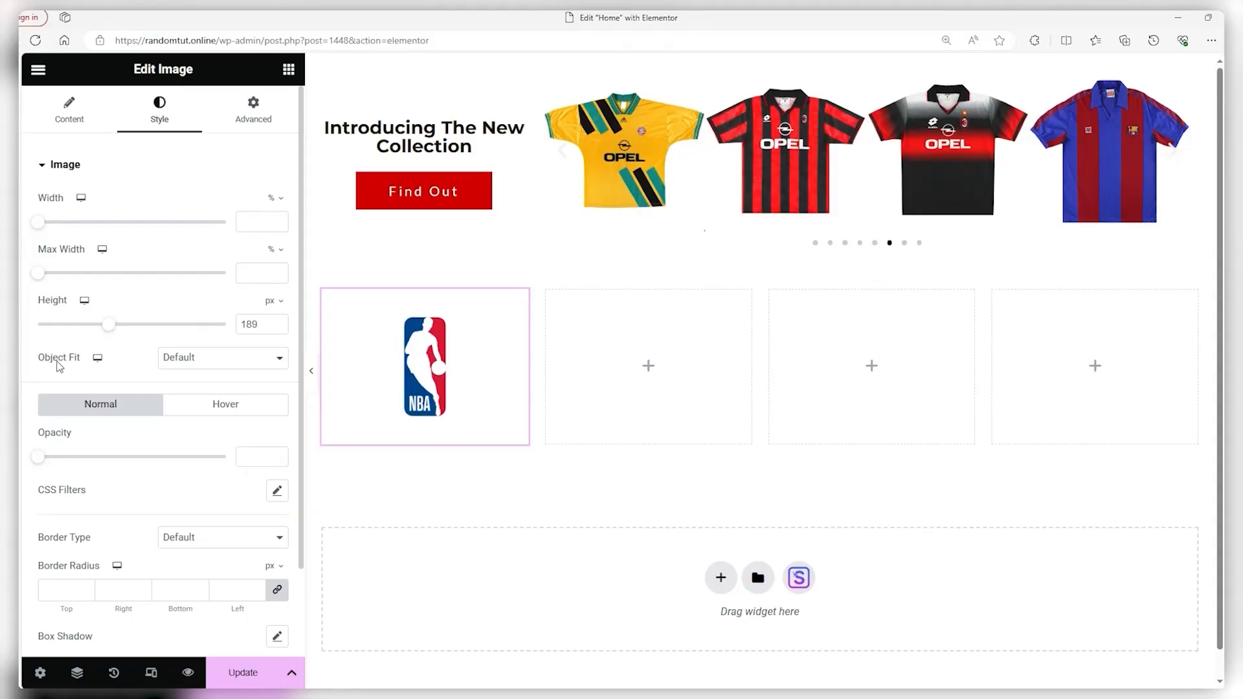
pyautogui.click(189, 360)
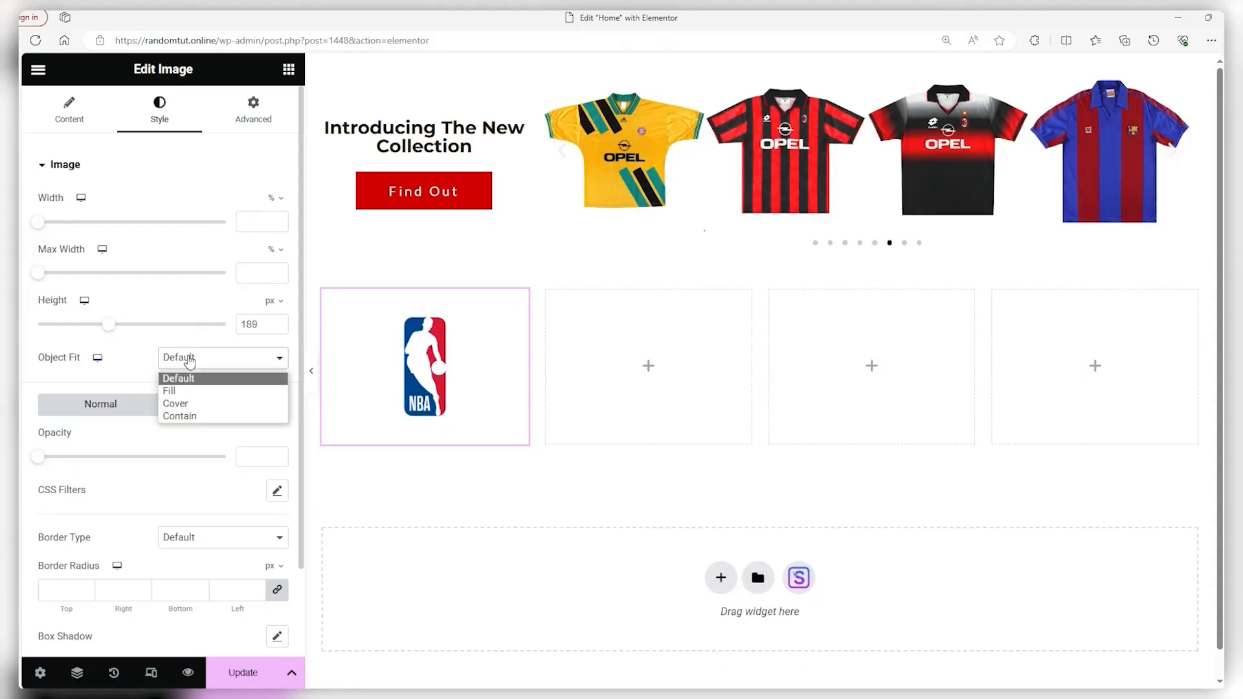
pyautogui.click(182, 418)
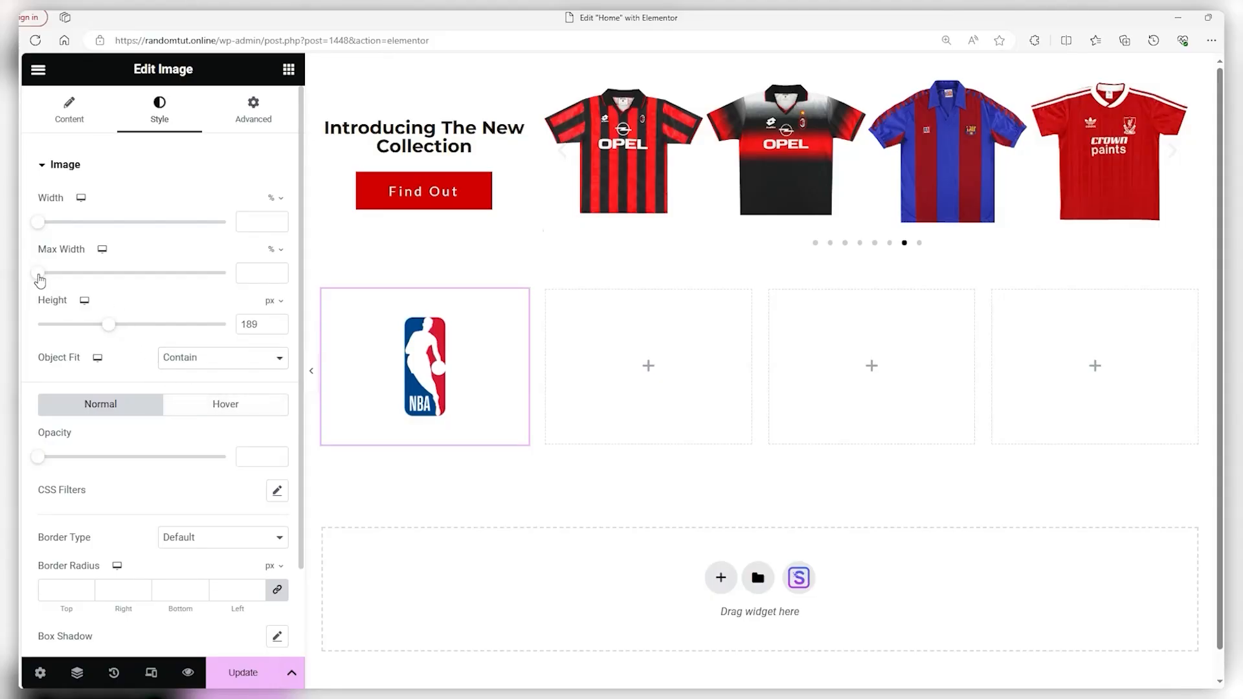
pyautogui.moveTo(39, 274); pyautogui.dragTo(225, 277)
pyautogui.moveTo(47, 226); pyautogui.dragTo(239, 224)
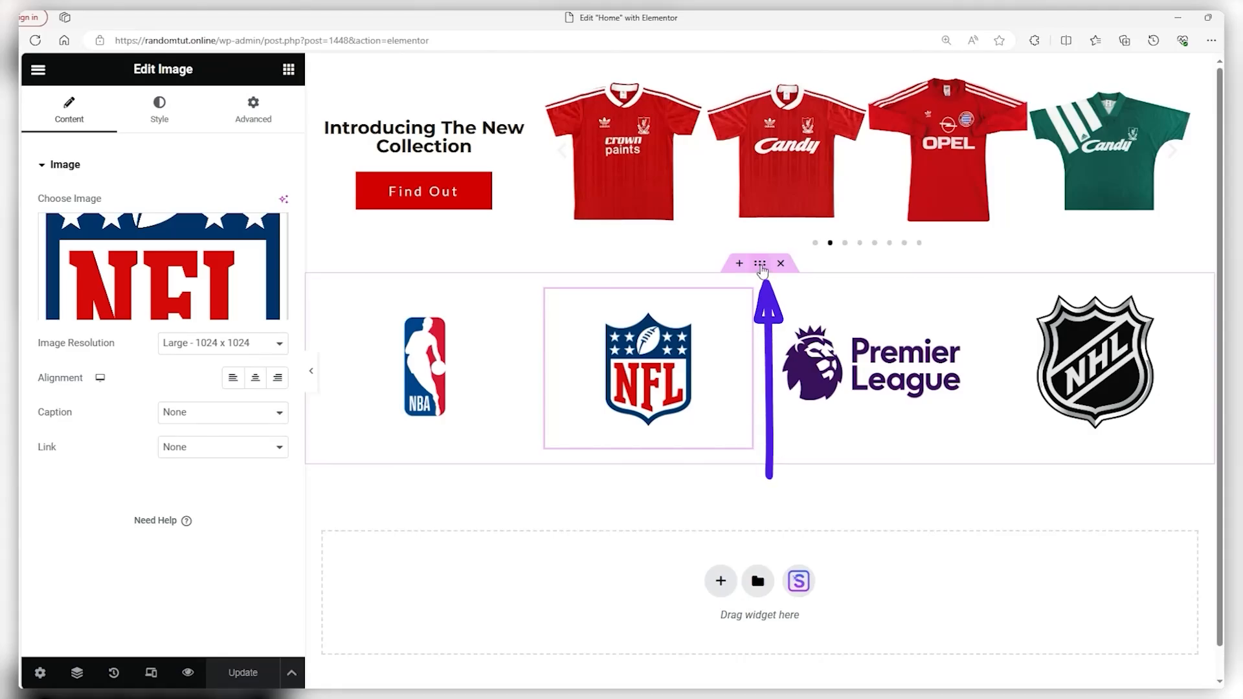
pyautogui.click(761, 266)
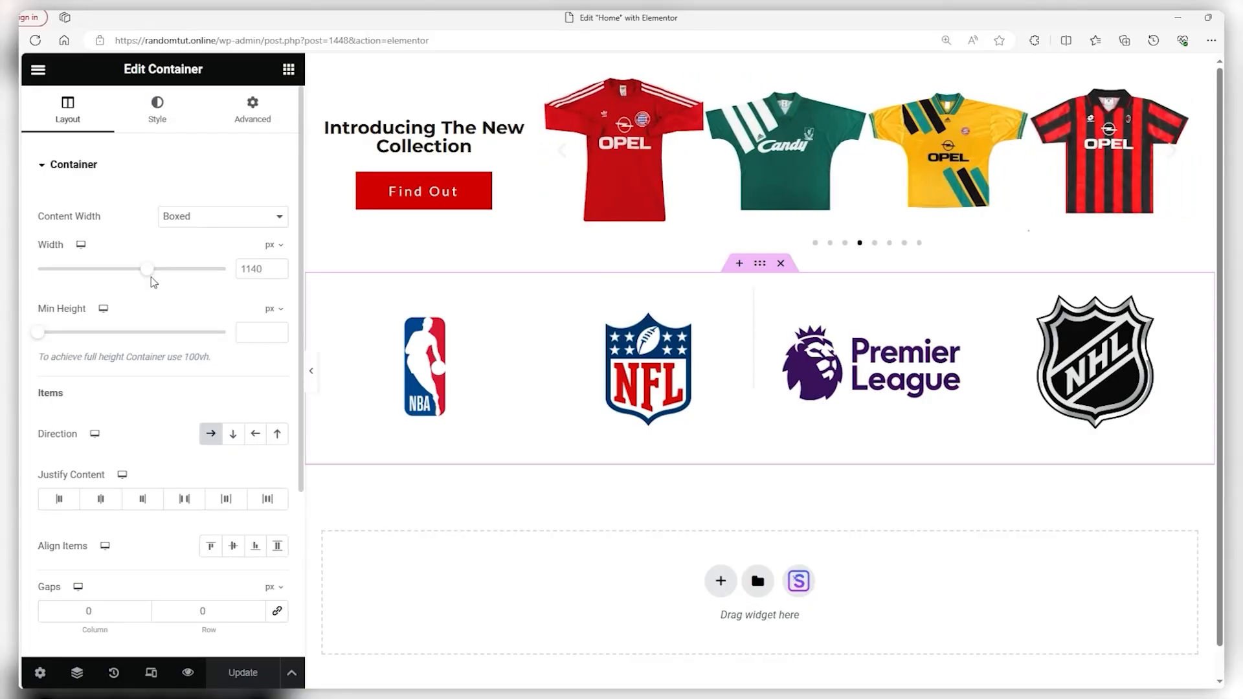
# Set the logo row container to 952 px width, 183 px minimum height, and centre-aligned items
pyautogui.moveTo(151, 277); pyautogui.dragTo(119, 276)
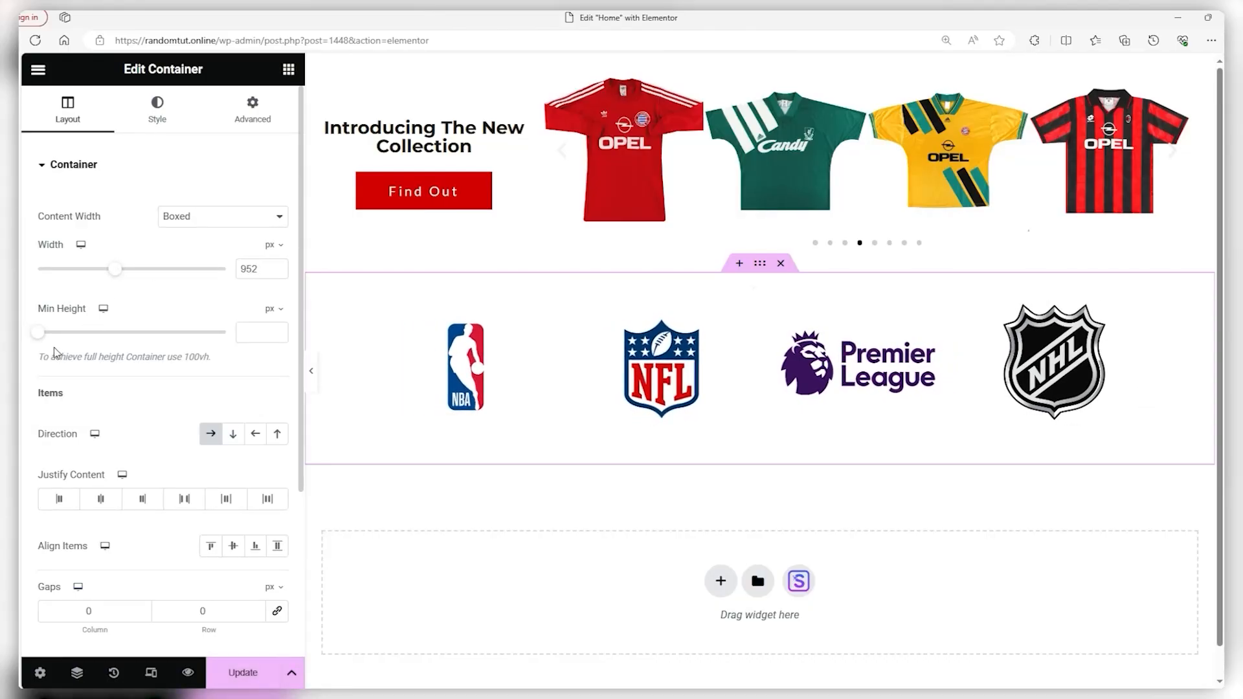
pyautogui.moveTo(40, 332); pyautogui.dragTo(69, 336)
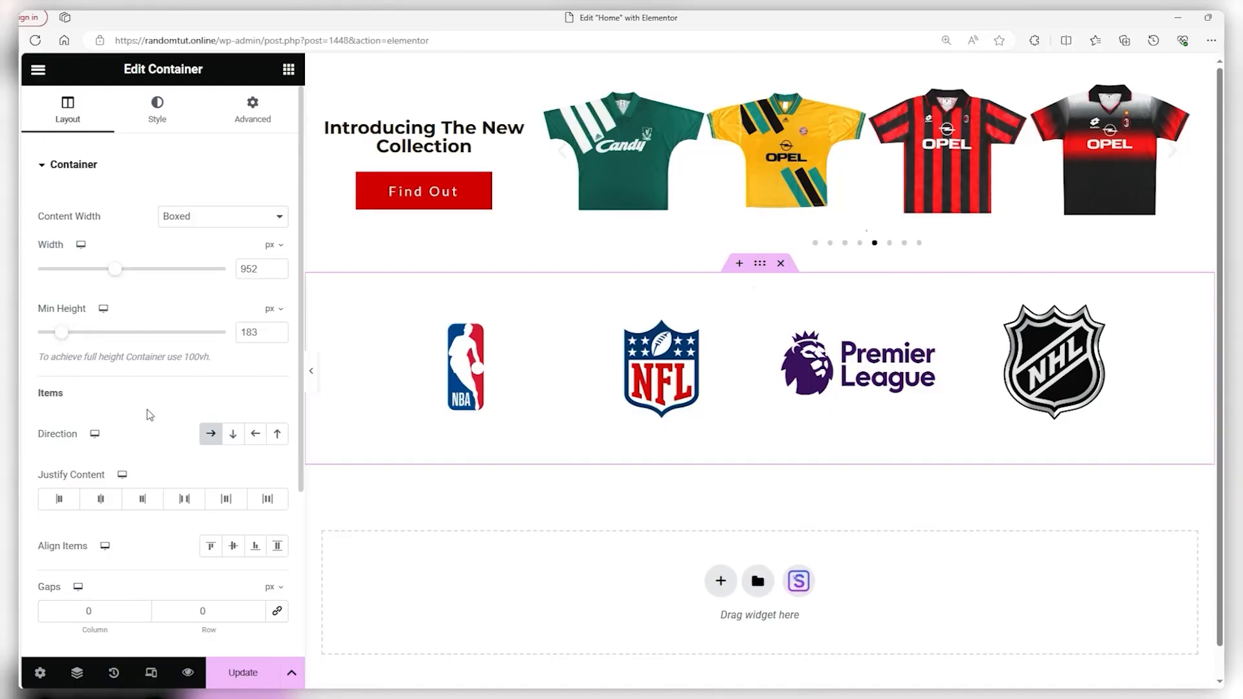
pyautogui.scroll(-1, 128, 405)
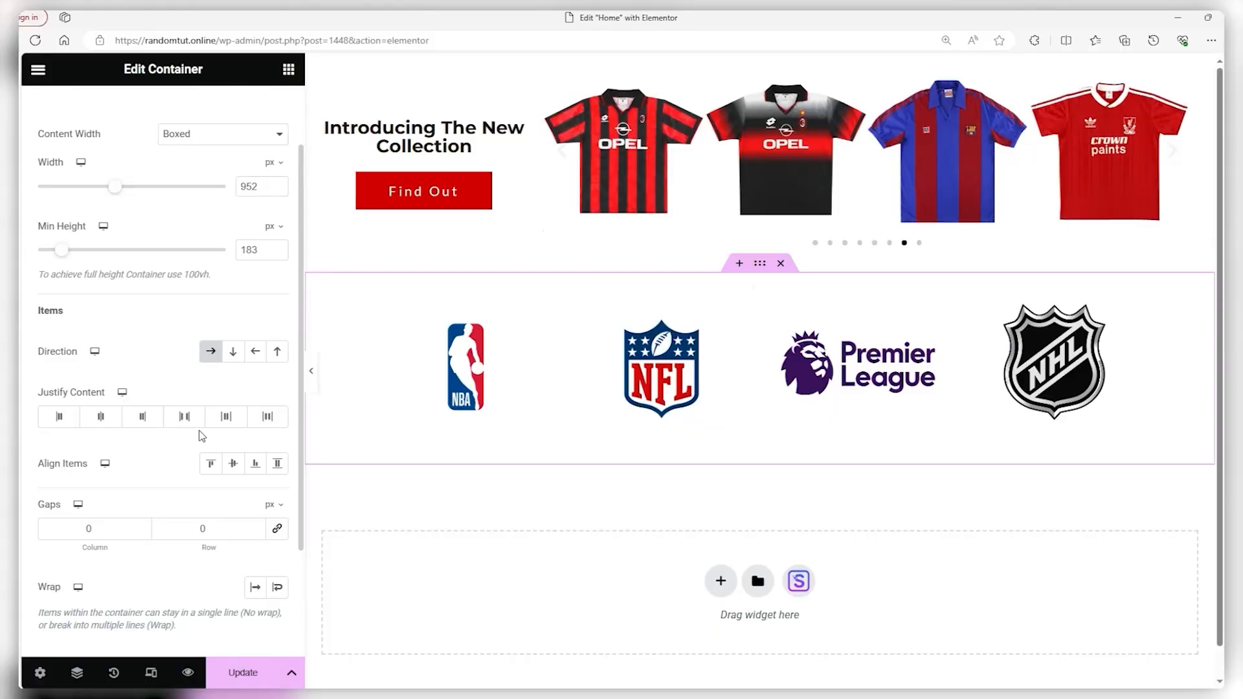
pyautogui.click(234, 463)
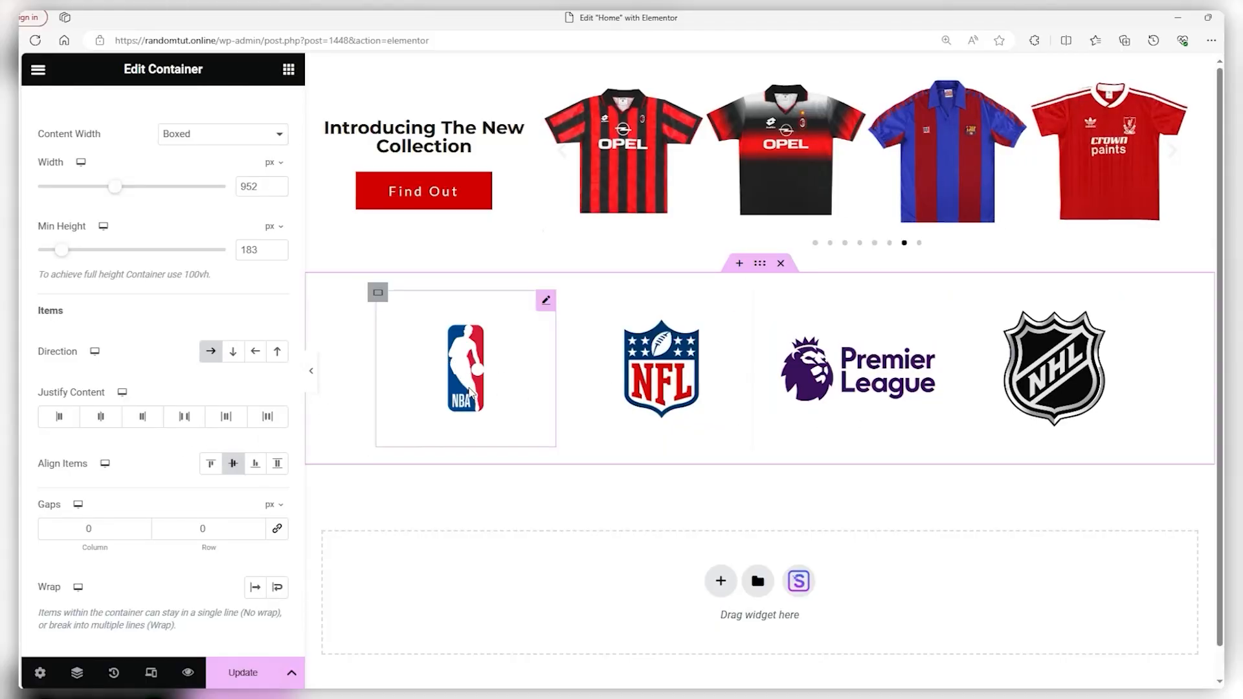
pyautogui.scroll(1, 214, 391)
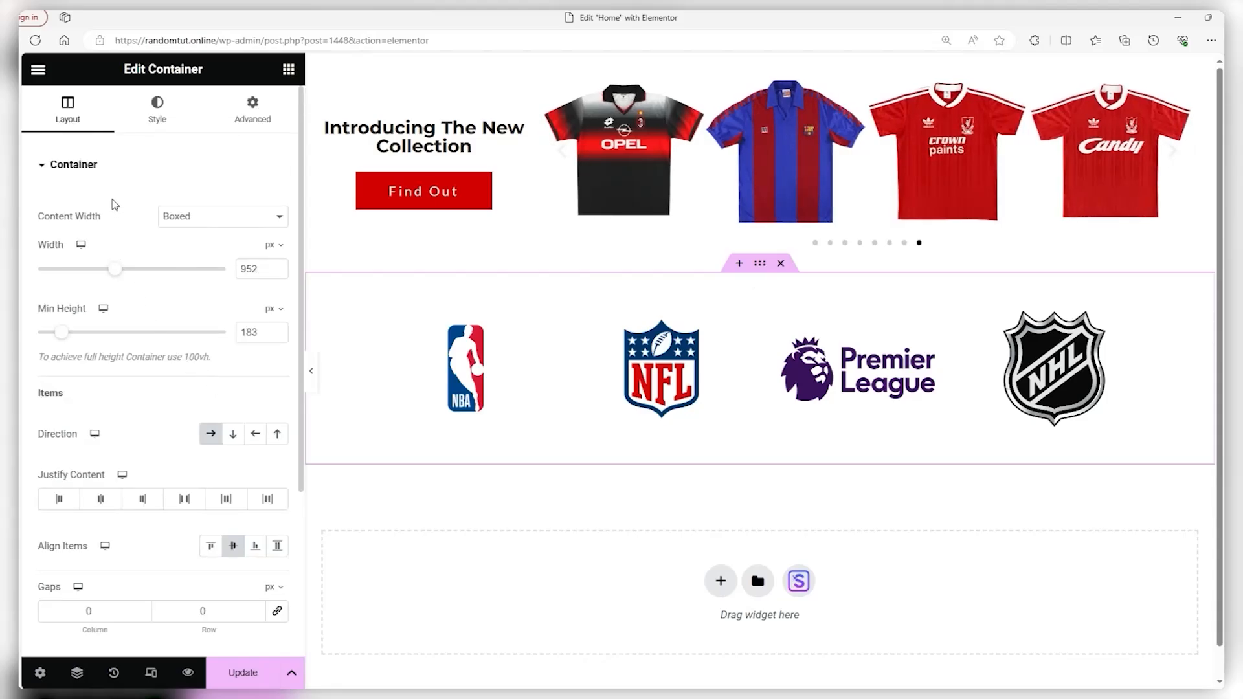
pyautogui.click(164, 119)
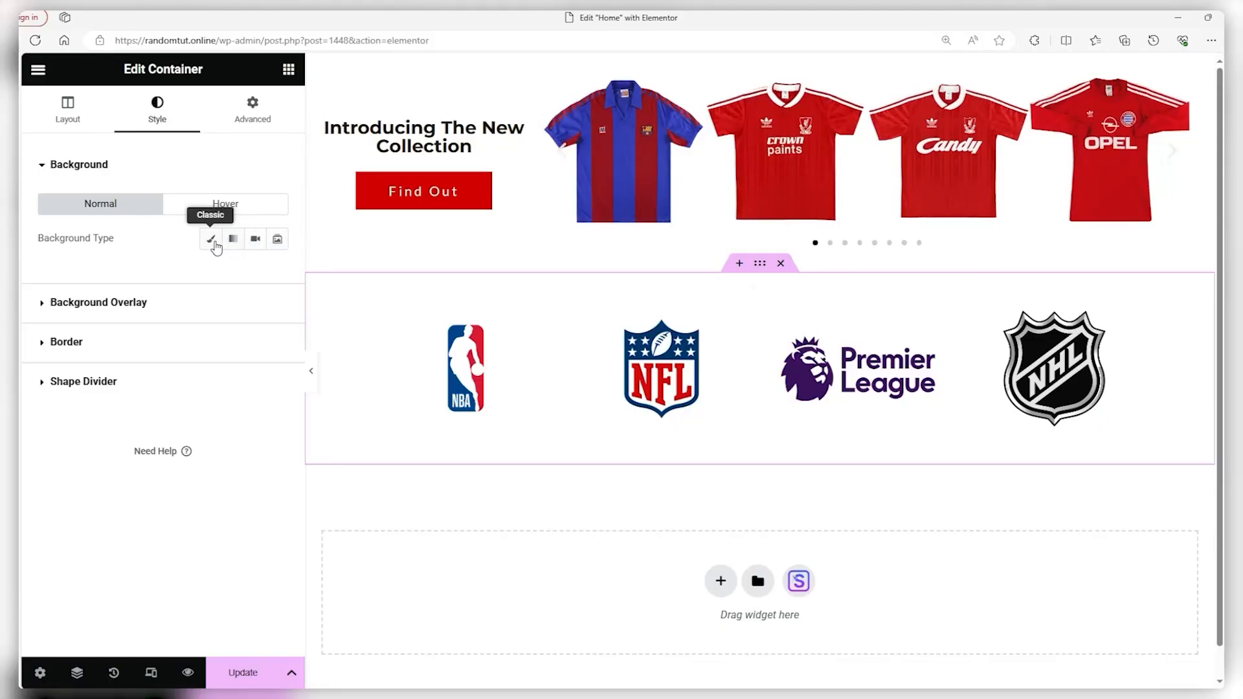
# Give the logo row a Classic background in solid red #DD1414
pyautogui.click(211, 241)
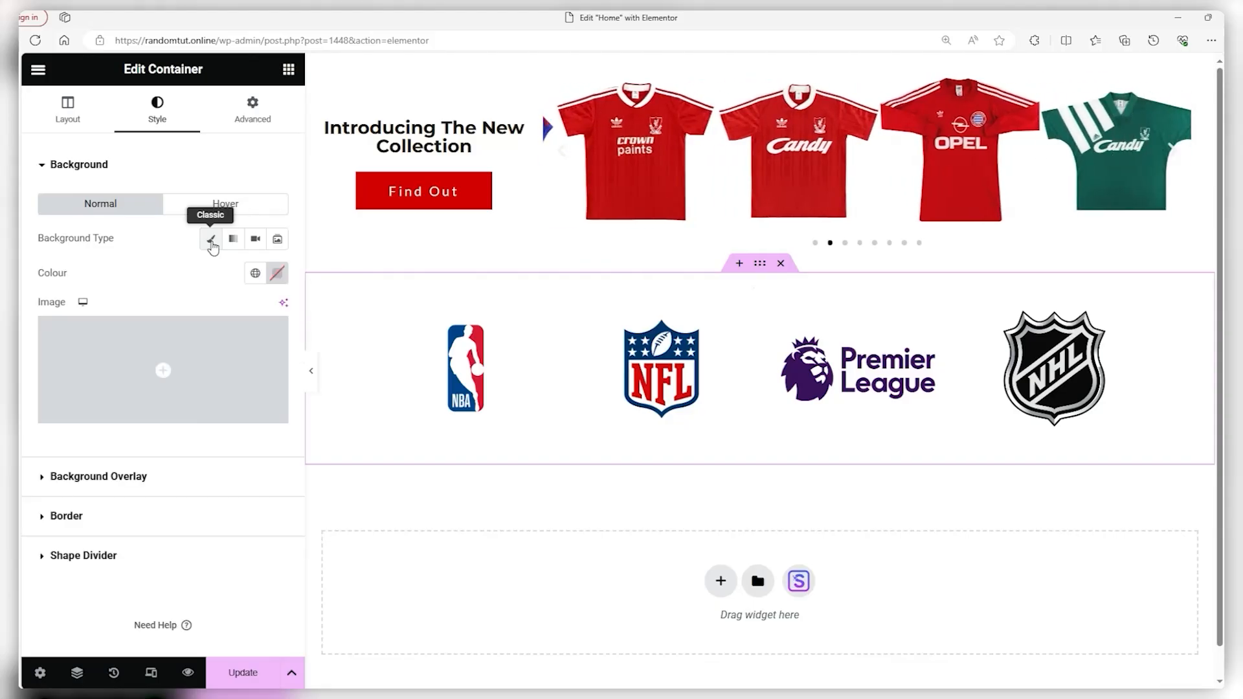
pyautogui.click(277, 273)
pyautogui.moveTo(274, 385); pyautogui.dragTo(355, 357)
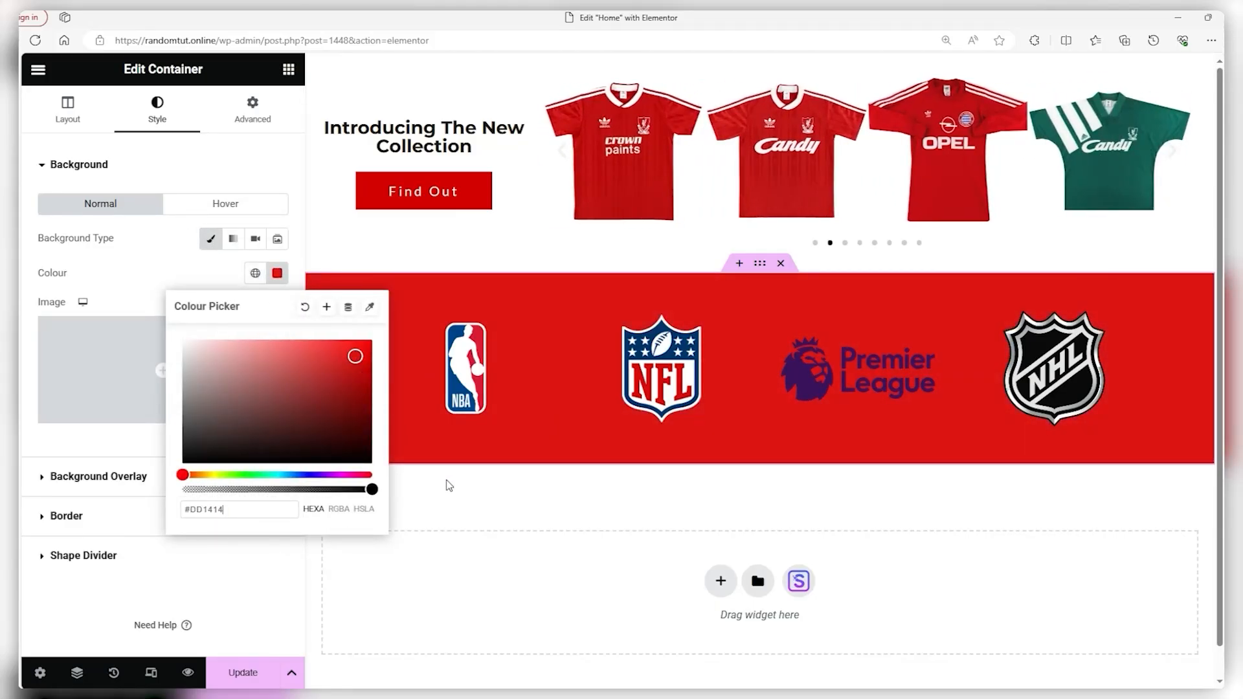
pyautogui.click(470, 504)
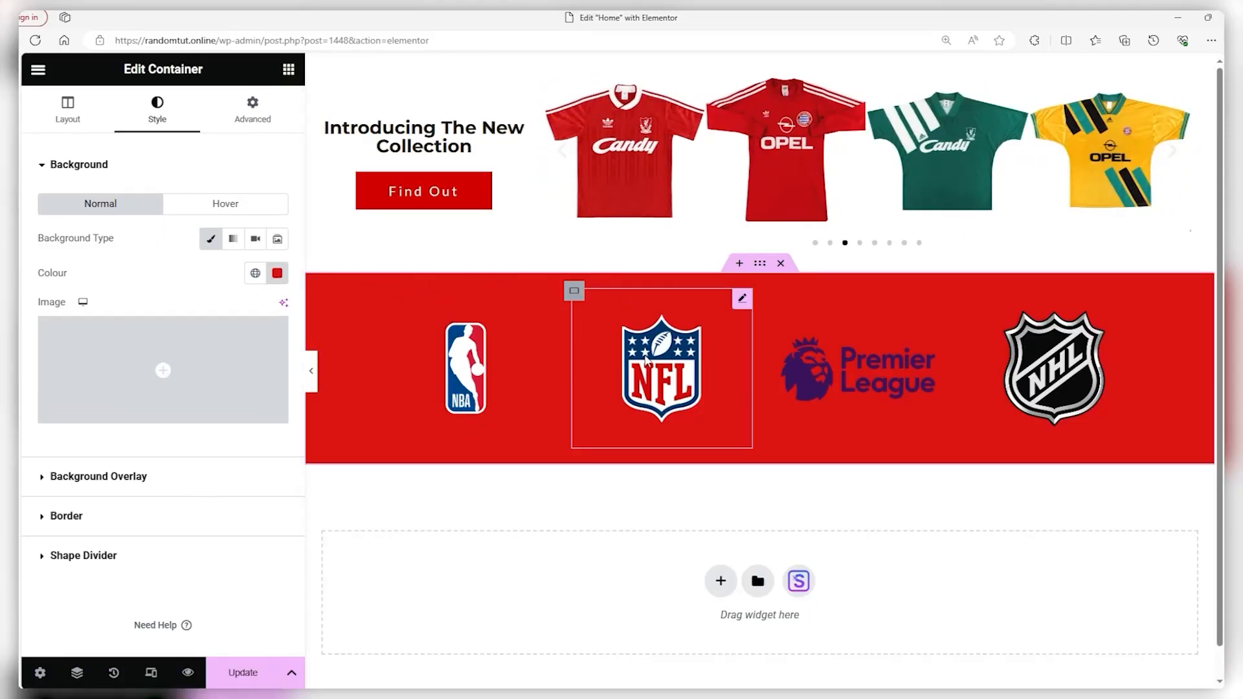
pyautogui.click(64, 515)
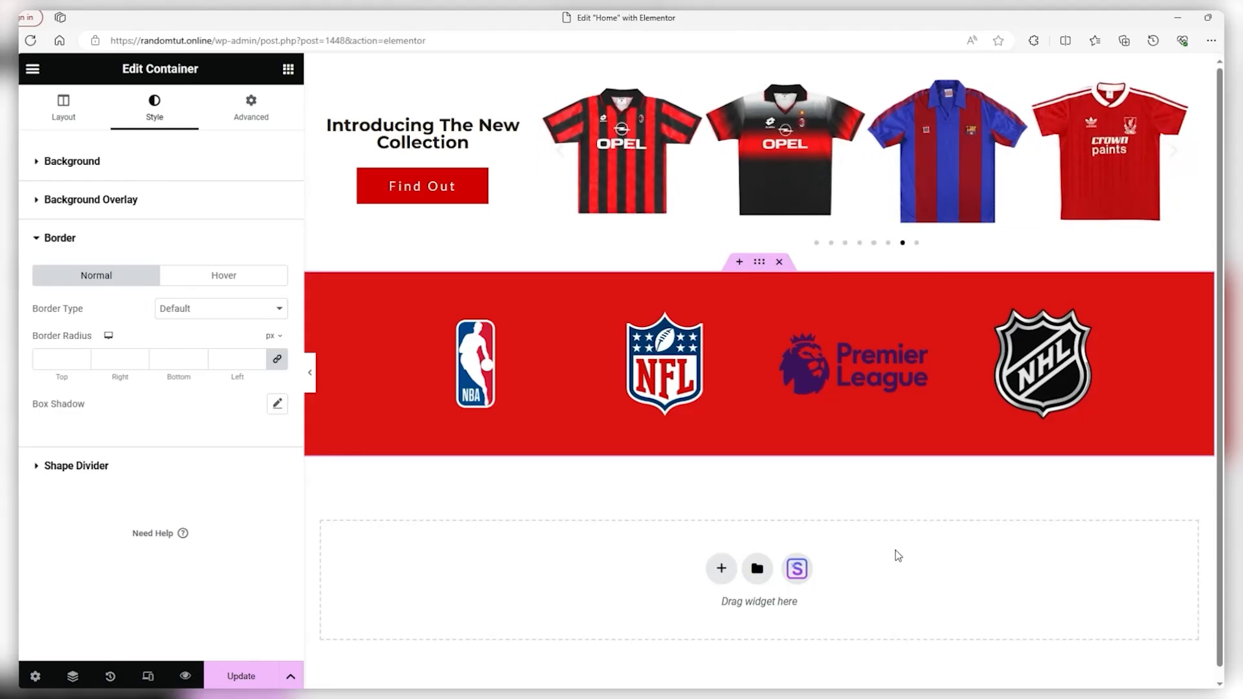
# Place a Heading widget directly below the red logo strip
pyautogui.click(33, 69)
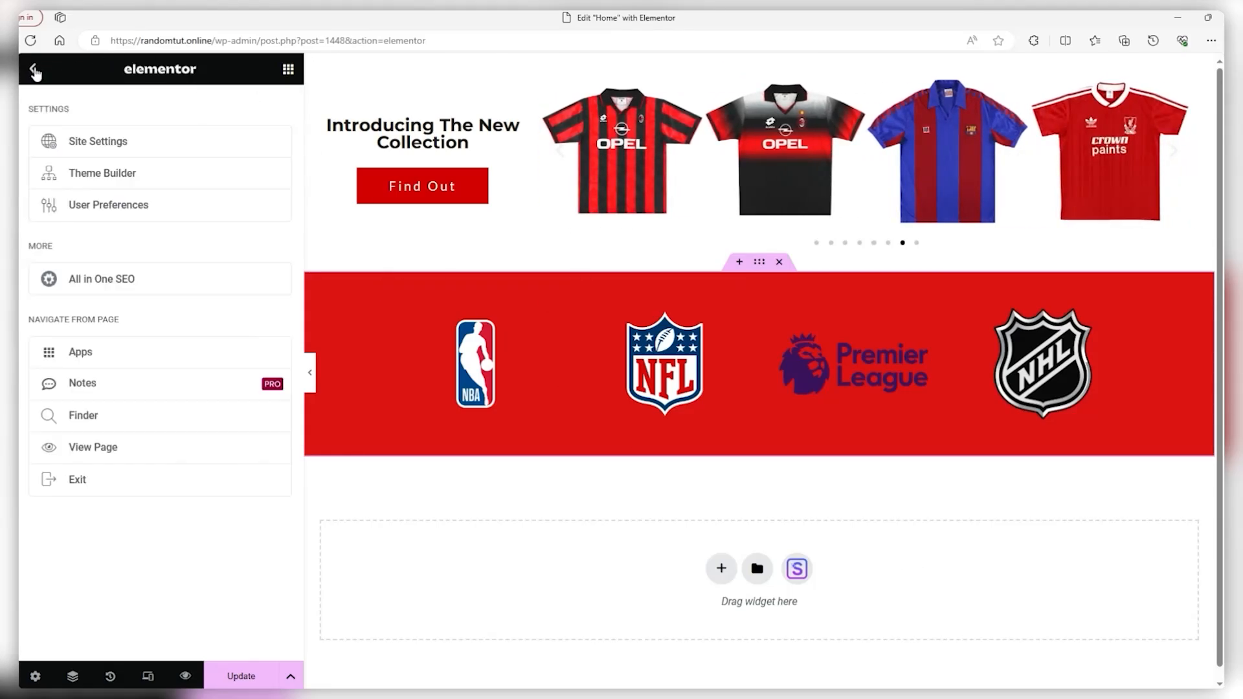
pyautogui.click(33, 70)
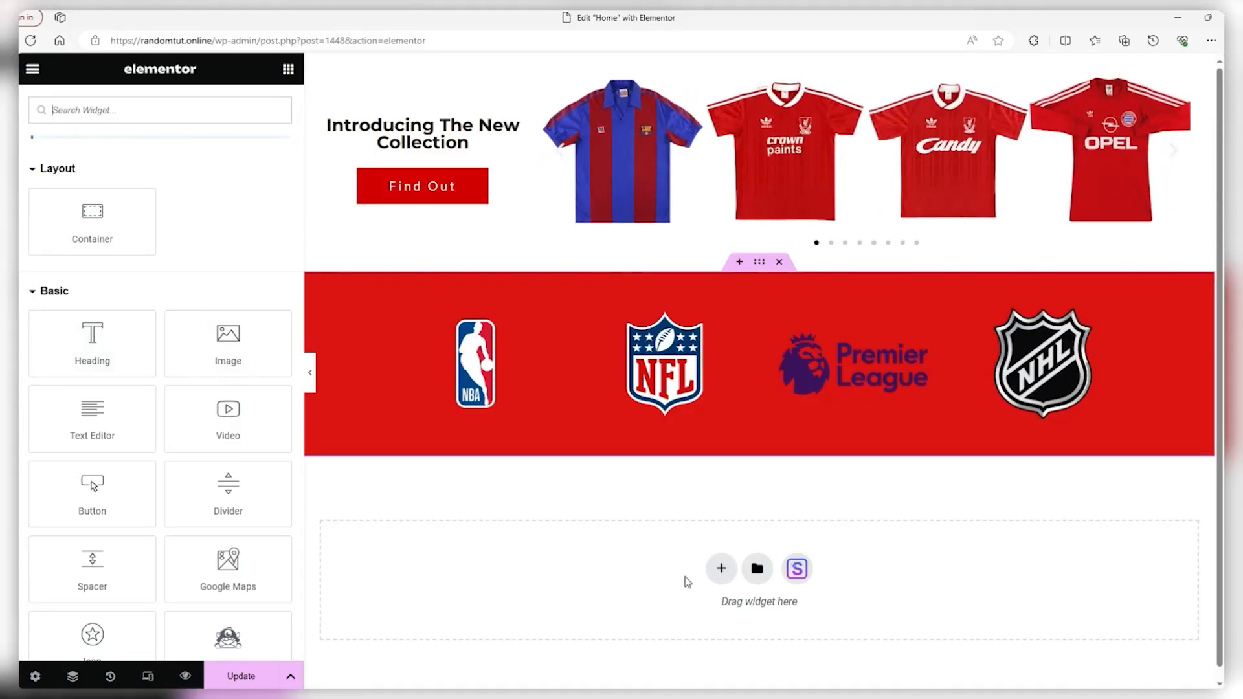
pyautogui.click(722, 569)
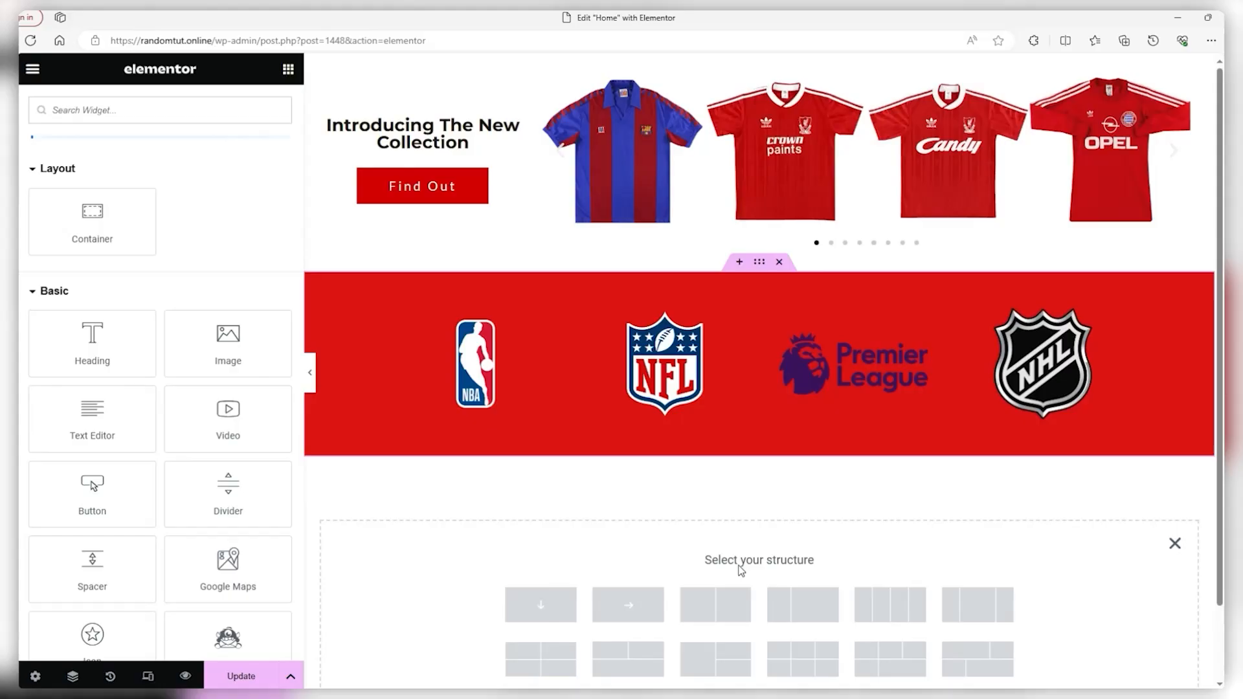
pyautogui.scroll(-1, 719, 569)
pyautogui.click(1175, 460)
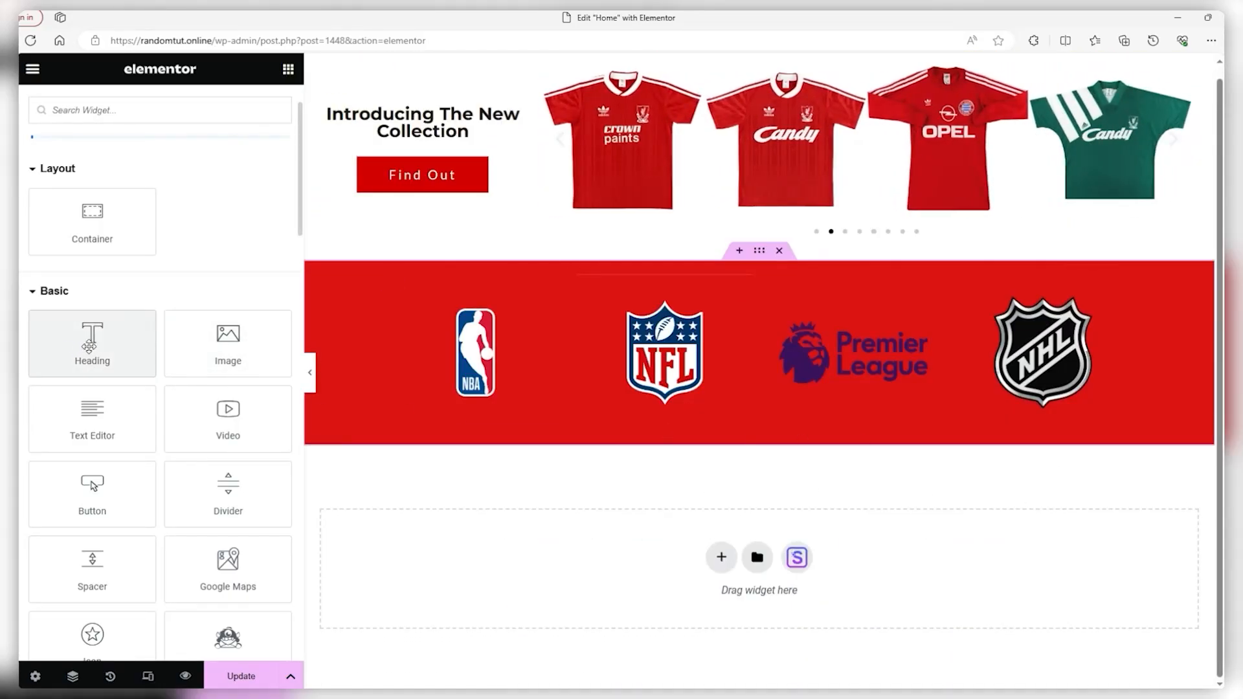
pyautogui.moveTo(89, 347); pyautogui.dragTo(618, 567)
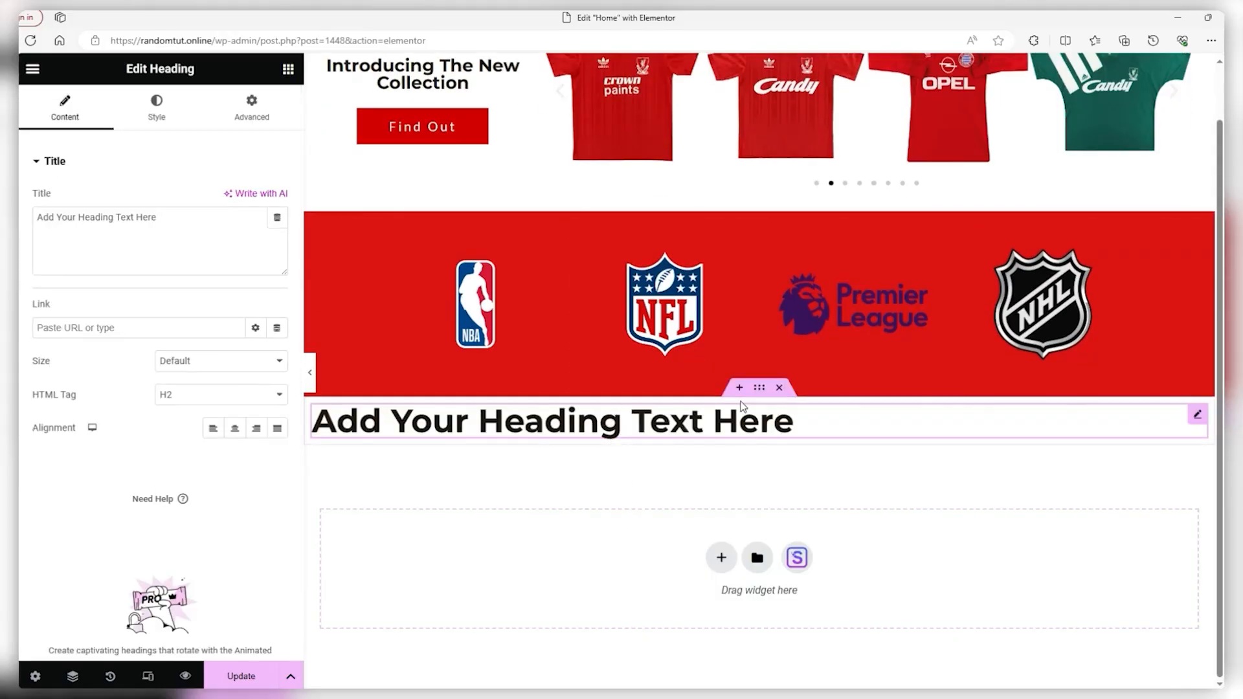
pyautogui.moveTo(759, 388); pyautogui.dragTo(700, 465)
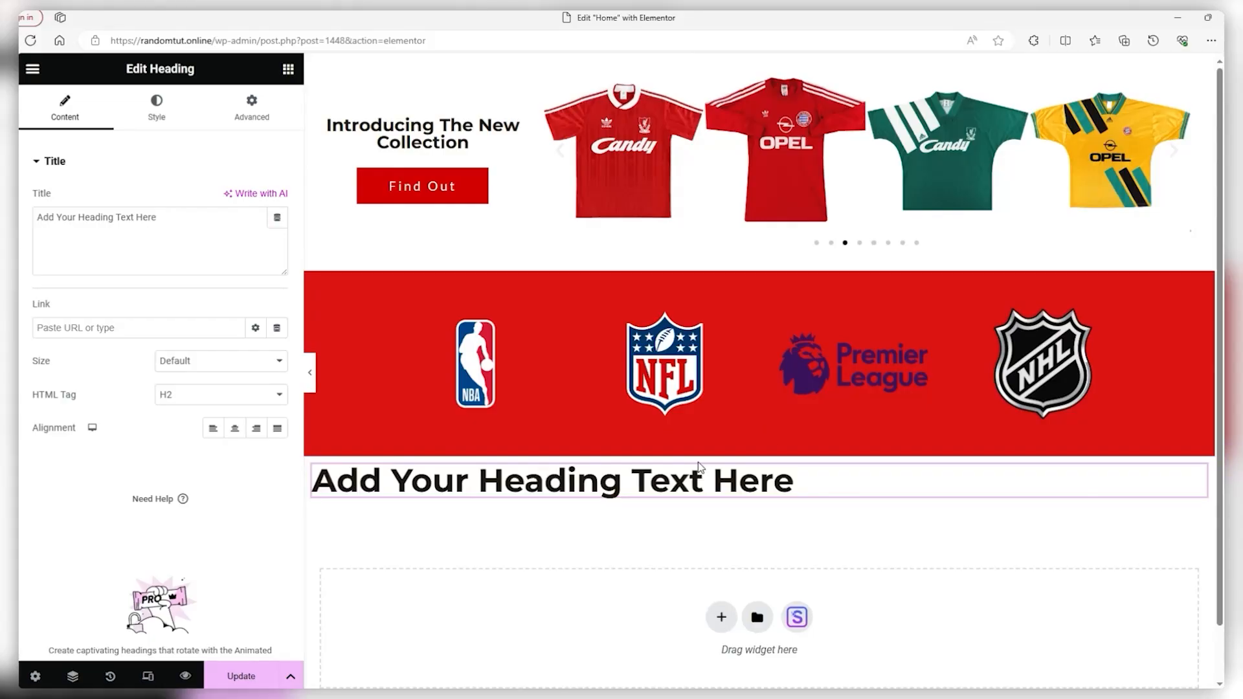
# Change the heading text to 'The Best From The Best', centre it, and make it Large
pyautogui.scroll(-1, 694, 450)
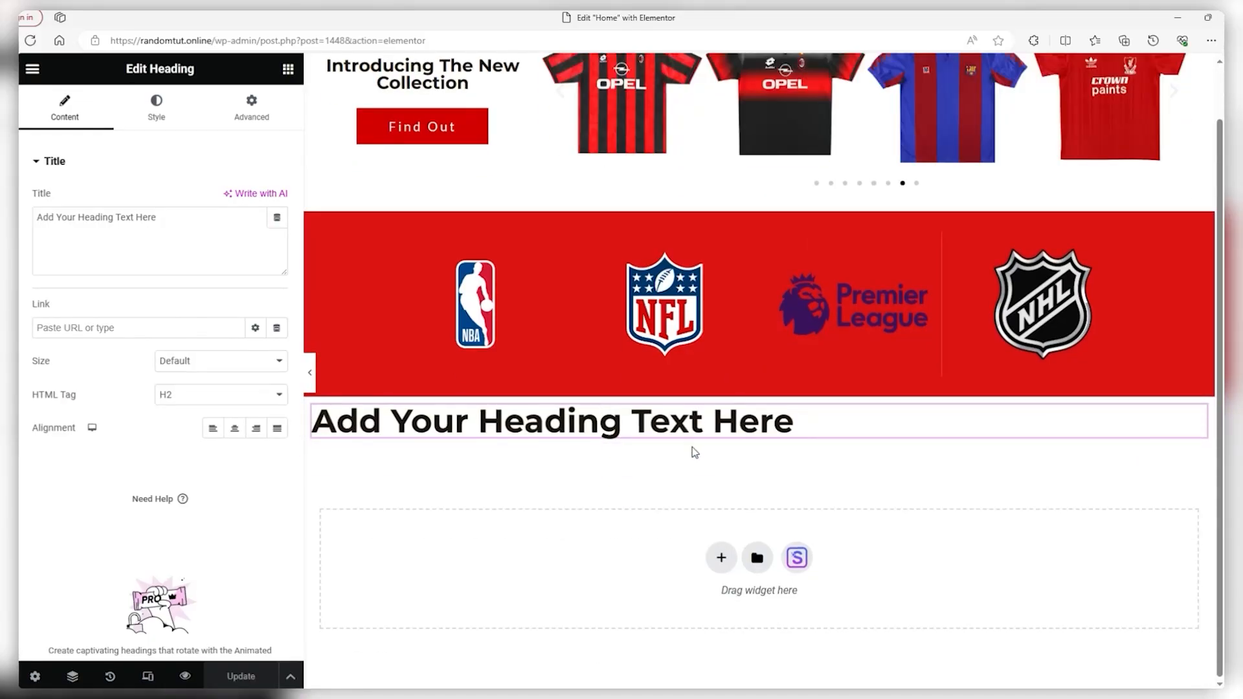
pyautogui.moveTo(221, 228); pyautogui.dragTo(31, 225)
pyautogui.write('The Best From The Best')
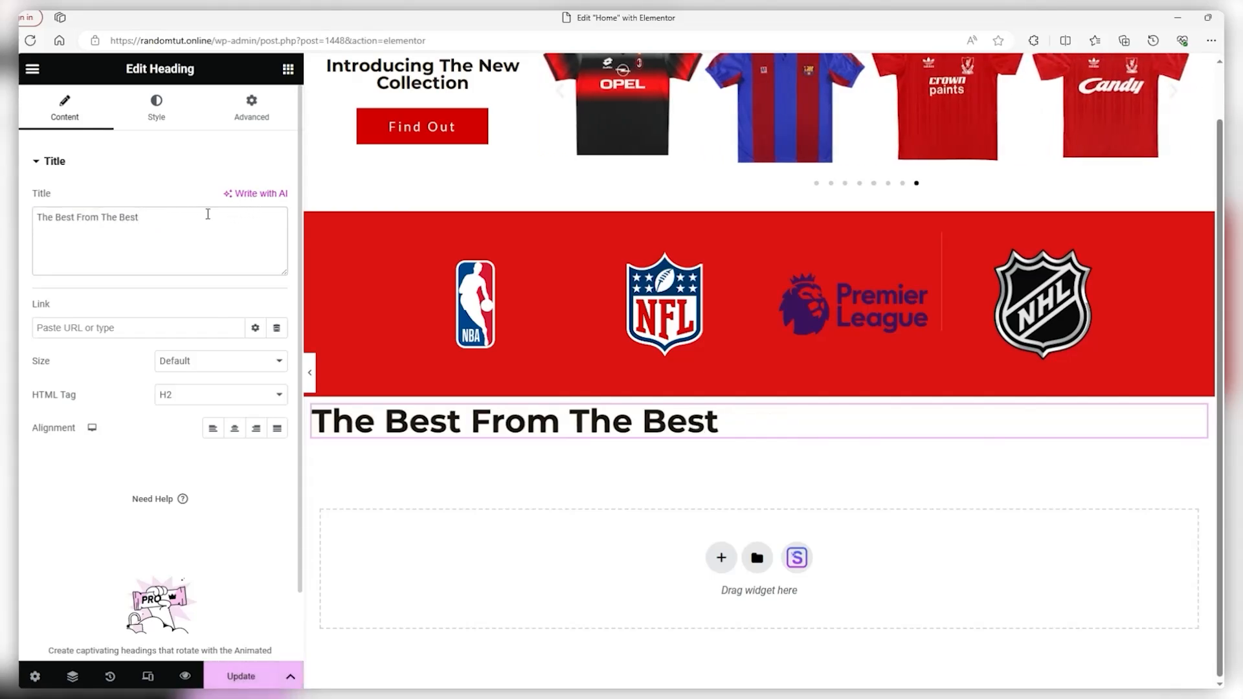
pyautogui.click(234, 428)
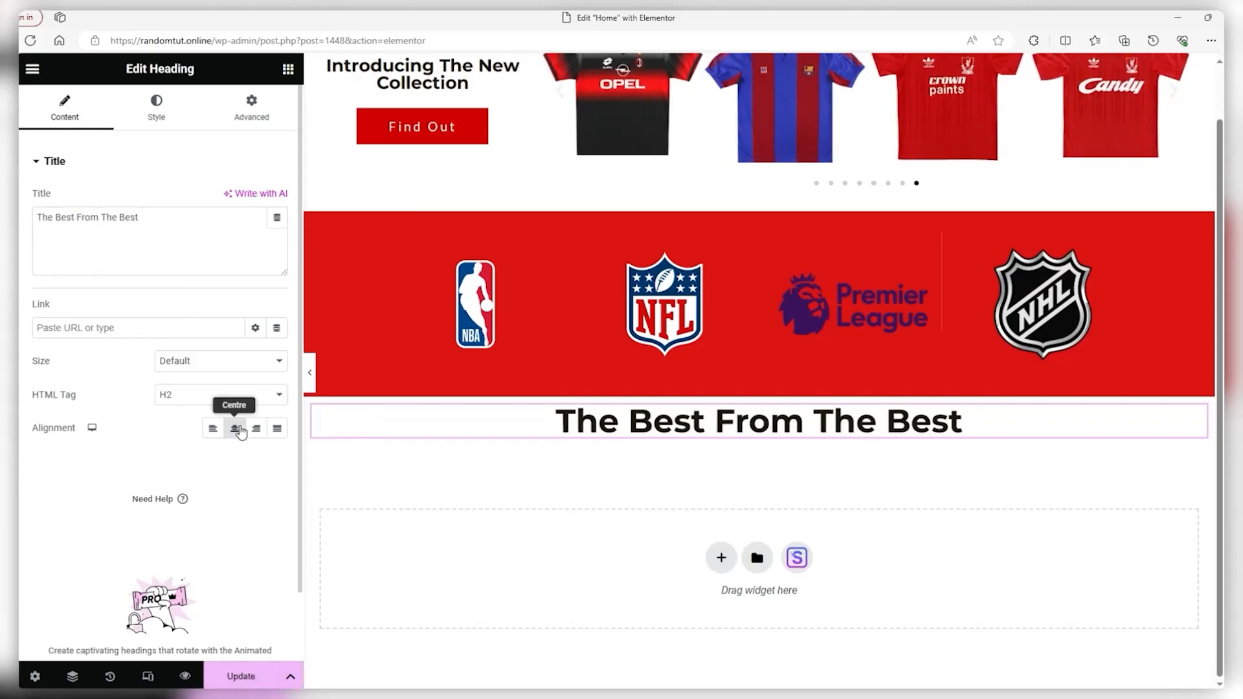
pyautogui.click(220, 363)
pyautogui.click(214, 417)
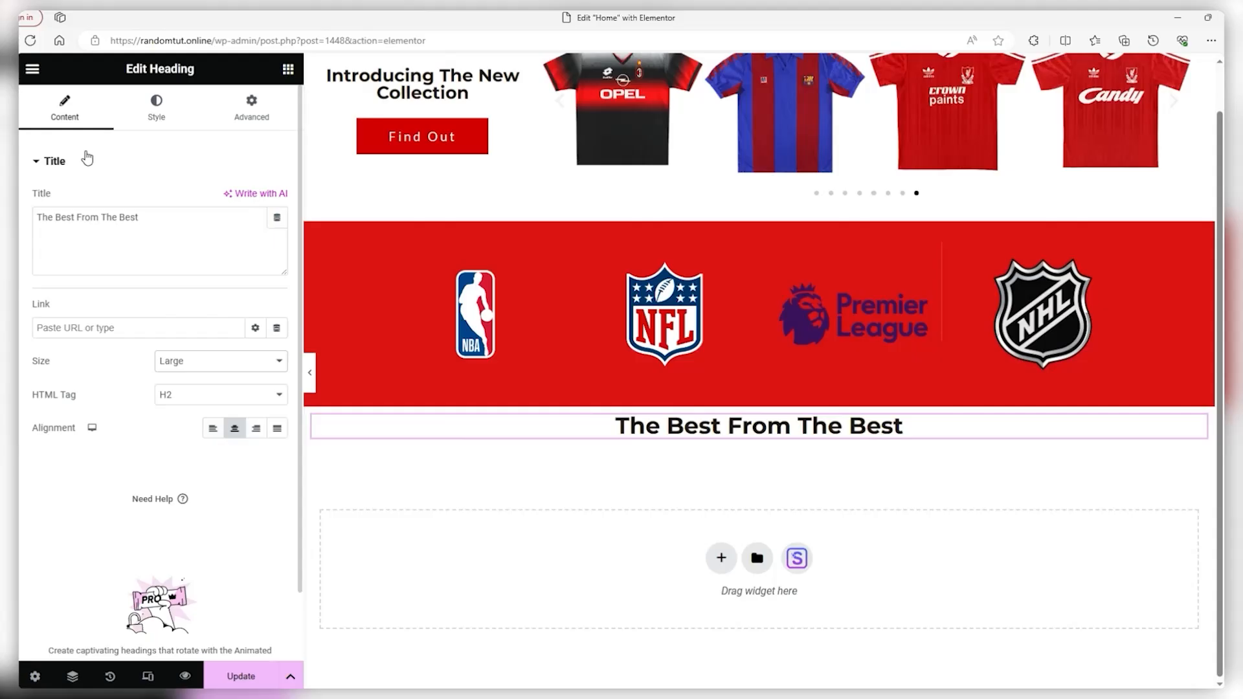
pyautogui.click(31, 69)
pyautogui.click(32, 68)
# Add a 15 px spacer above the heading
pyautogui.scroll(-1, 130, 270)
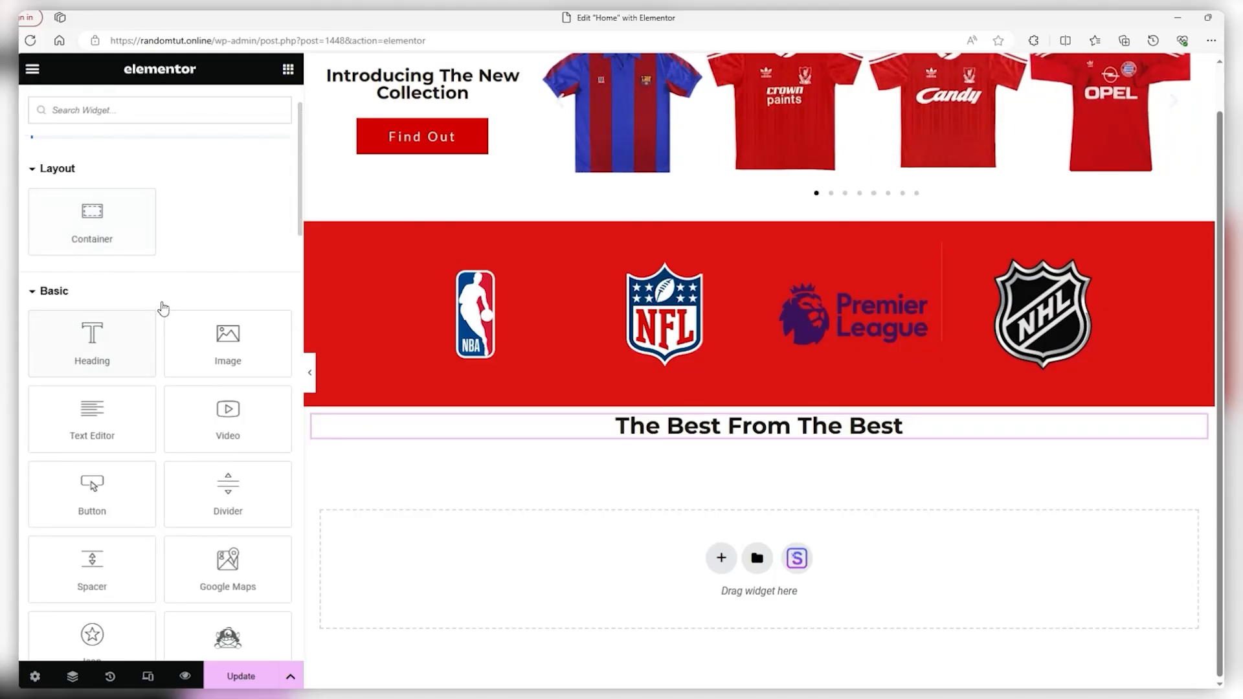
pyautogui.moveTo(92, 575); pyautogui.dragTo(527, 397)
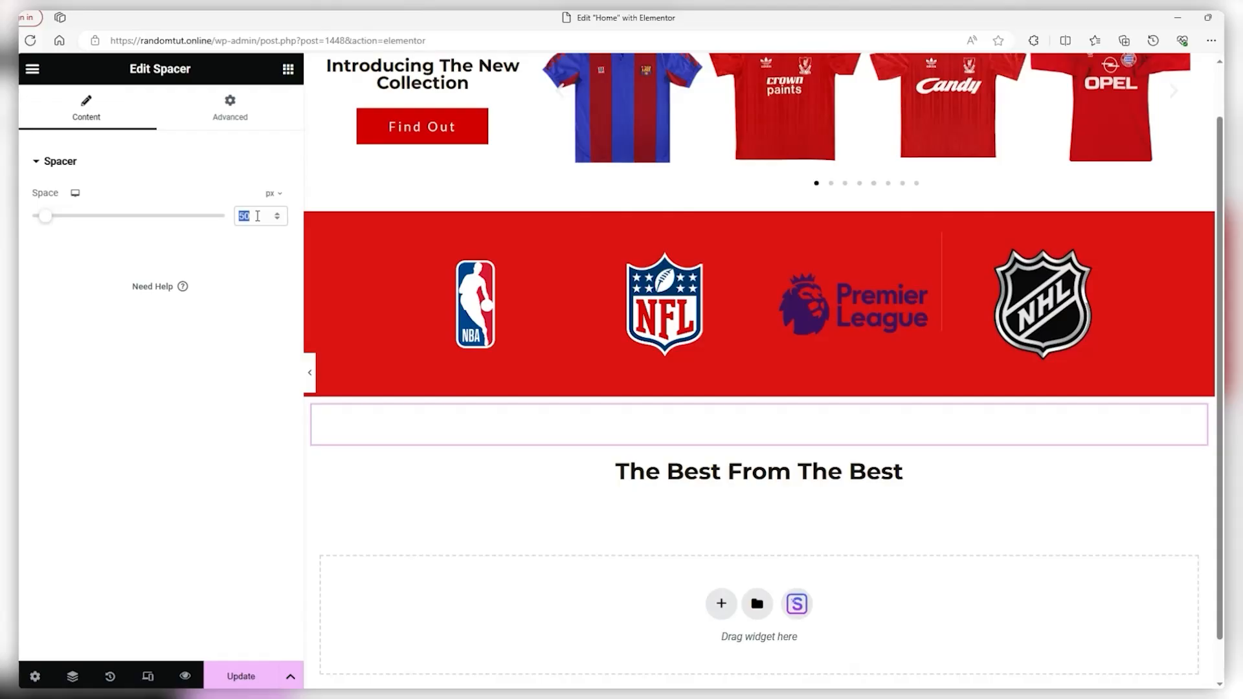
pyautogui.write('15')
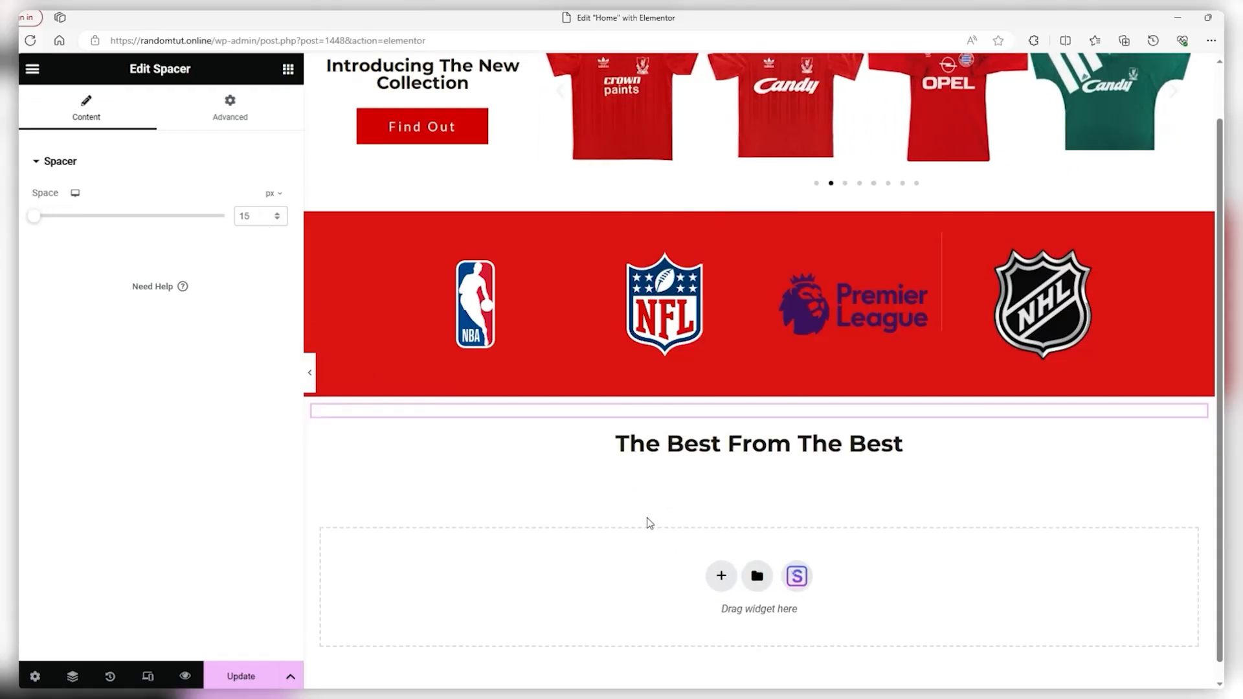
# Add a four-column row below the heading with the Air Jordan logo in its first column
pyautogui.click(721, 575)
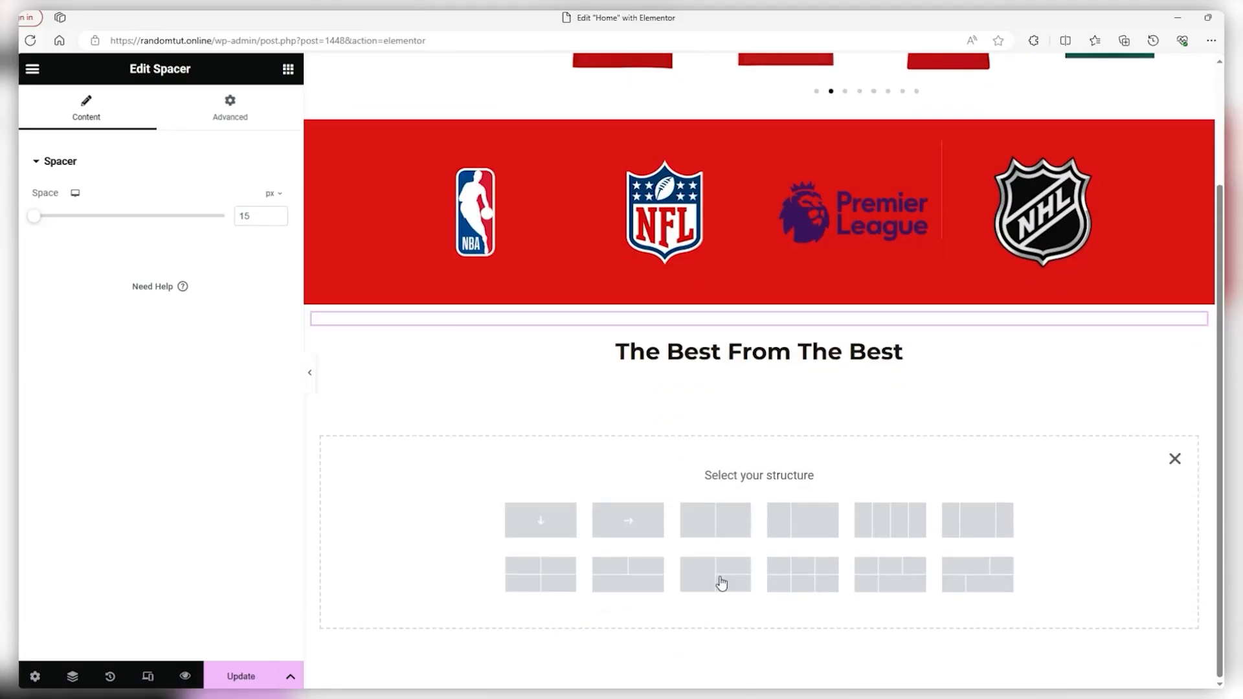
pyautogui.click(893, 529)
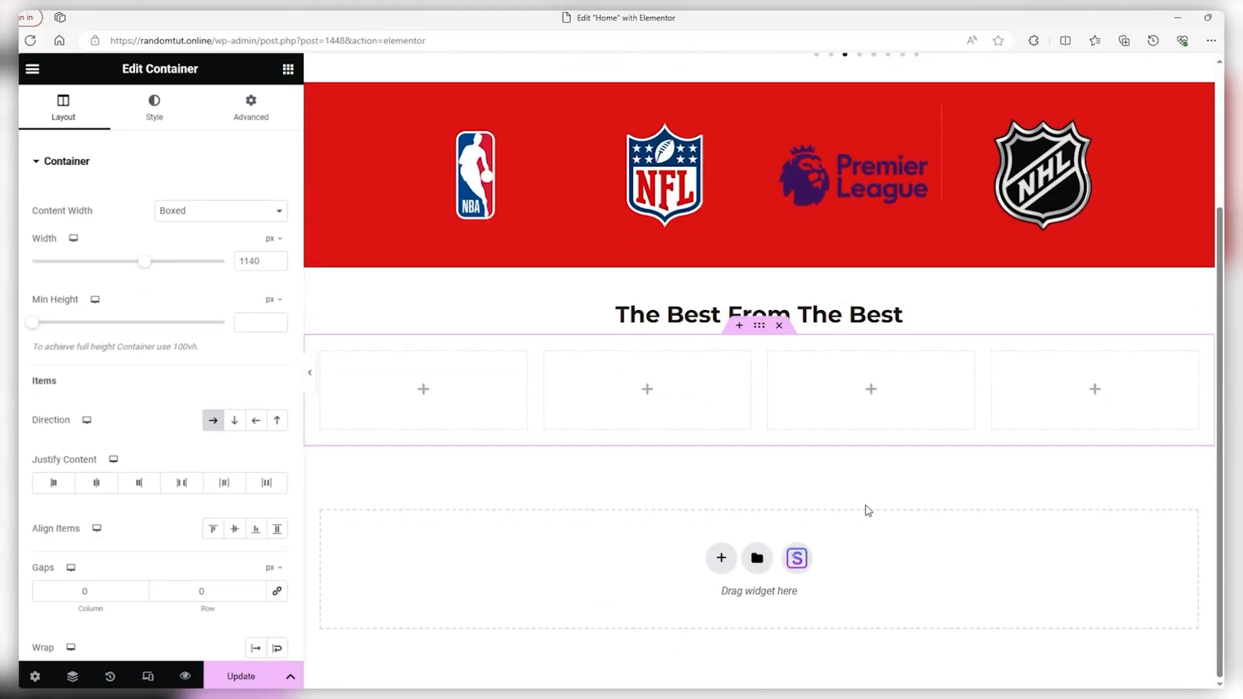
pyautogui.click(423, 391)
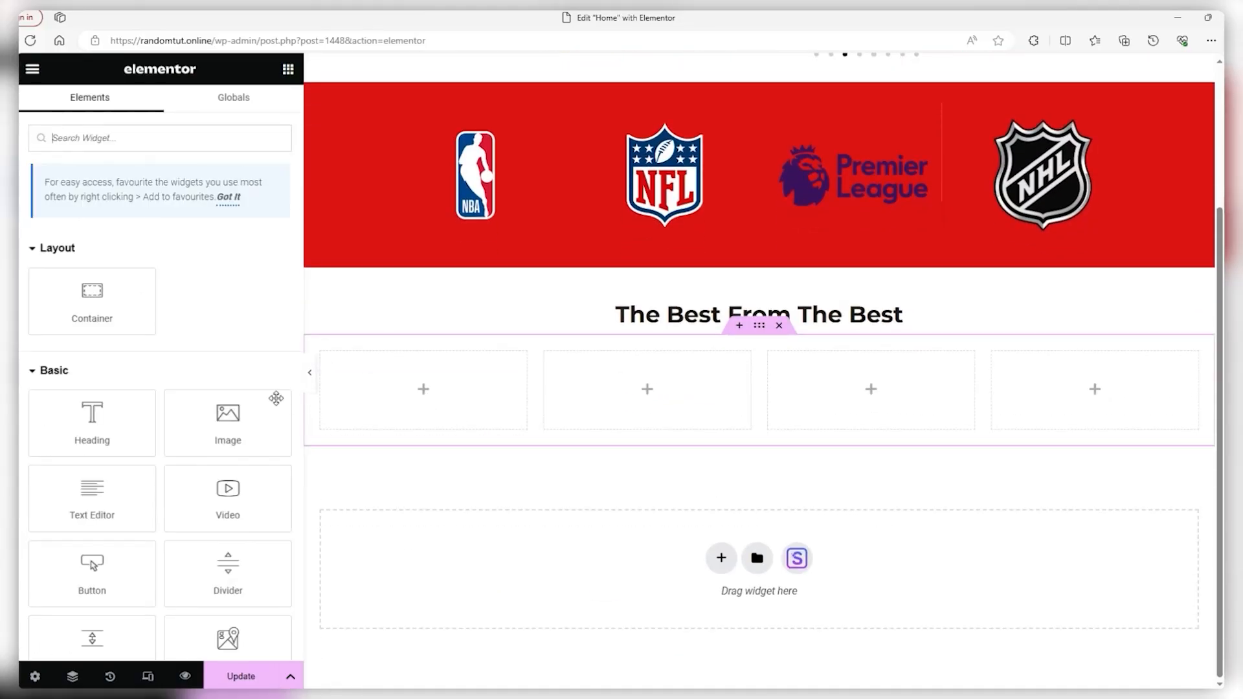
pyautogui.moveTo(228, 421); pyautogui.dragTo(416, 397)
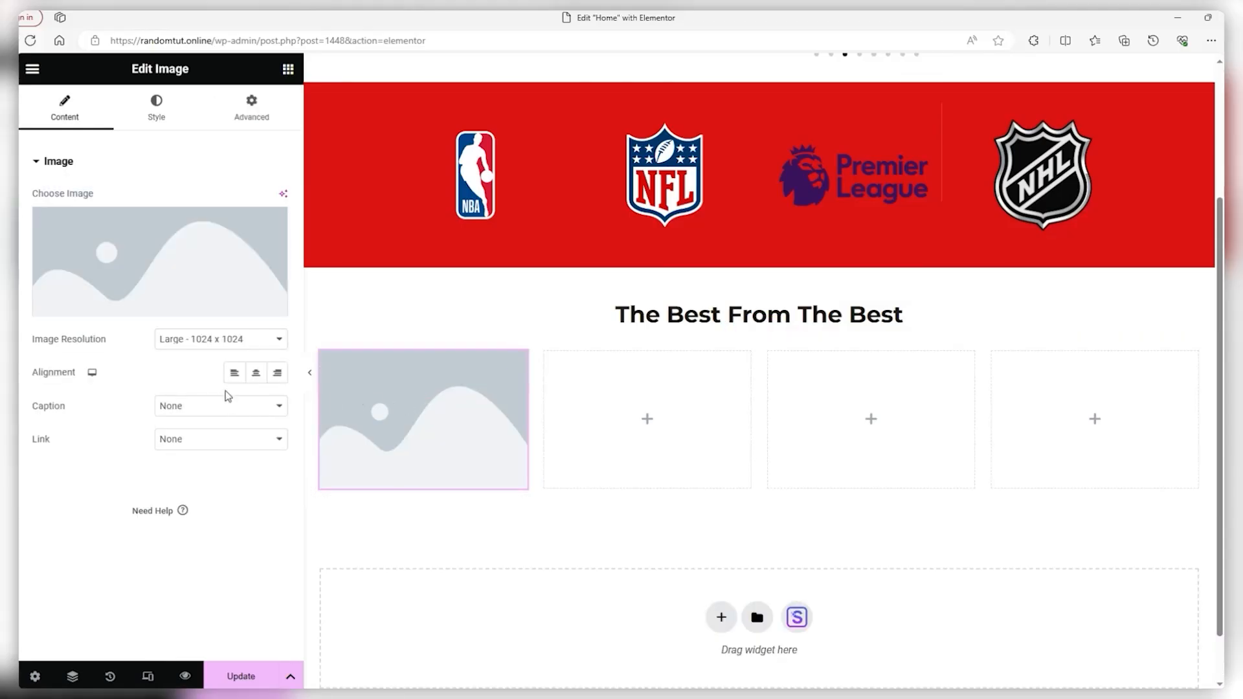
pyautogui.click(174, 265)
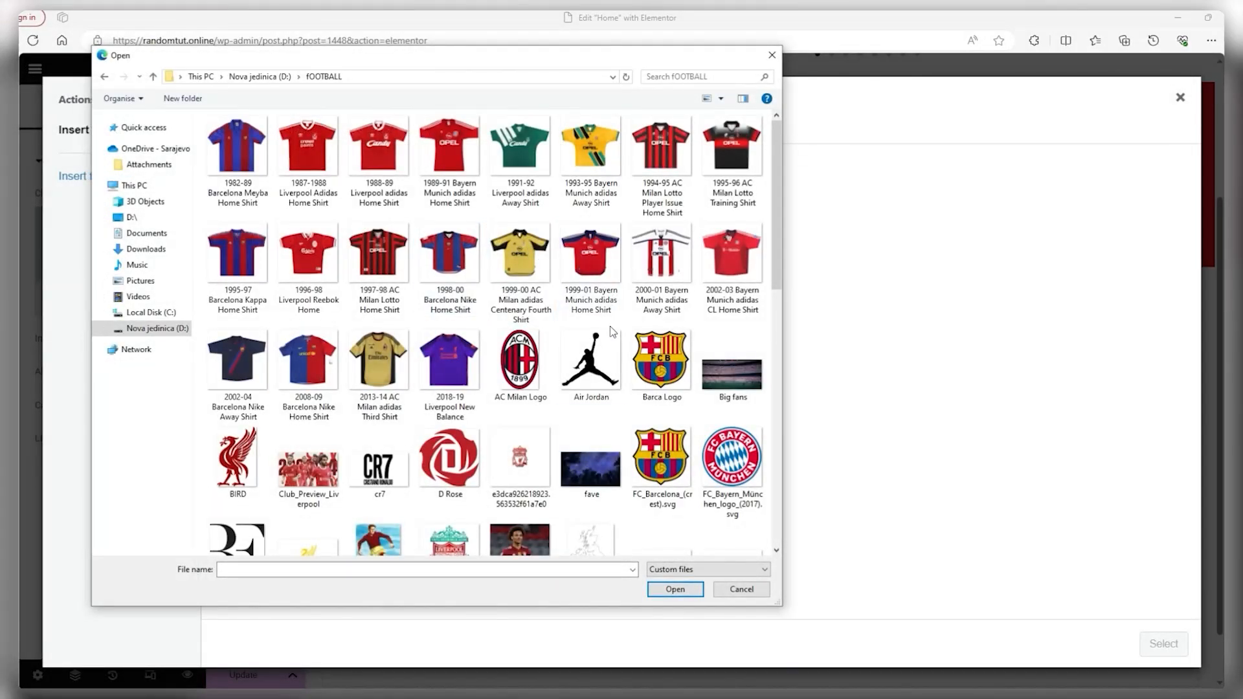
pyautogui.doubleClick(602, 346)
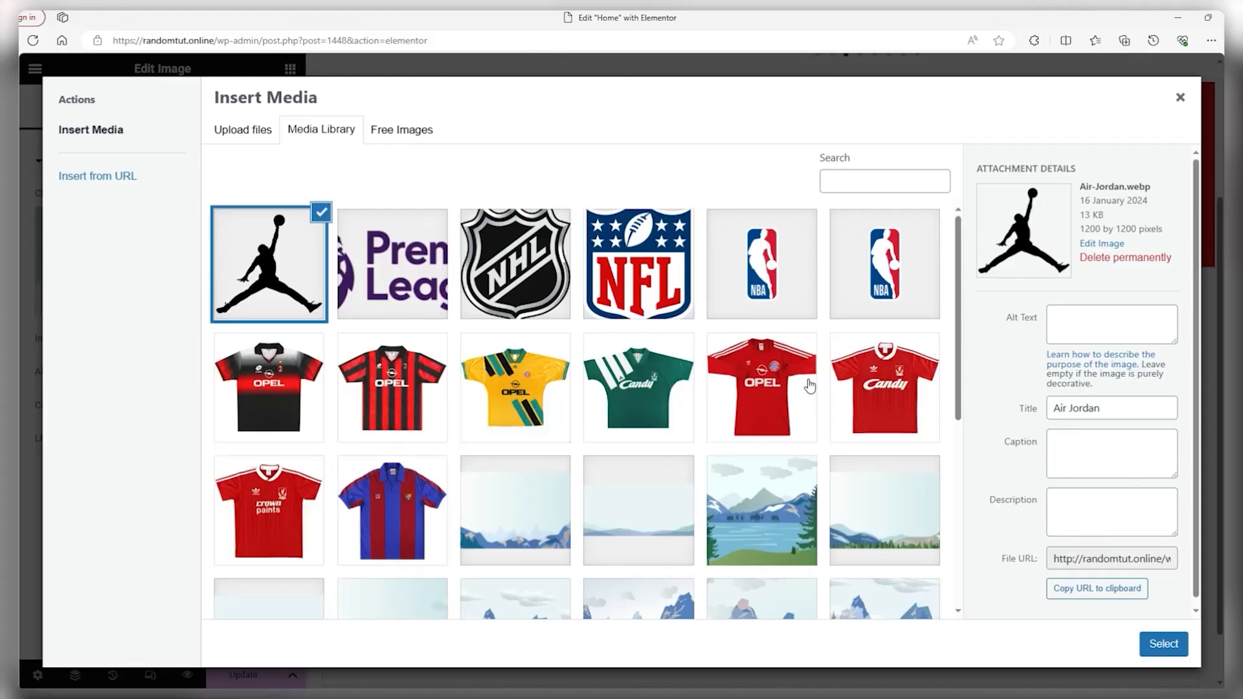
pyautogui.click(1152, 638)
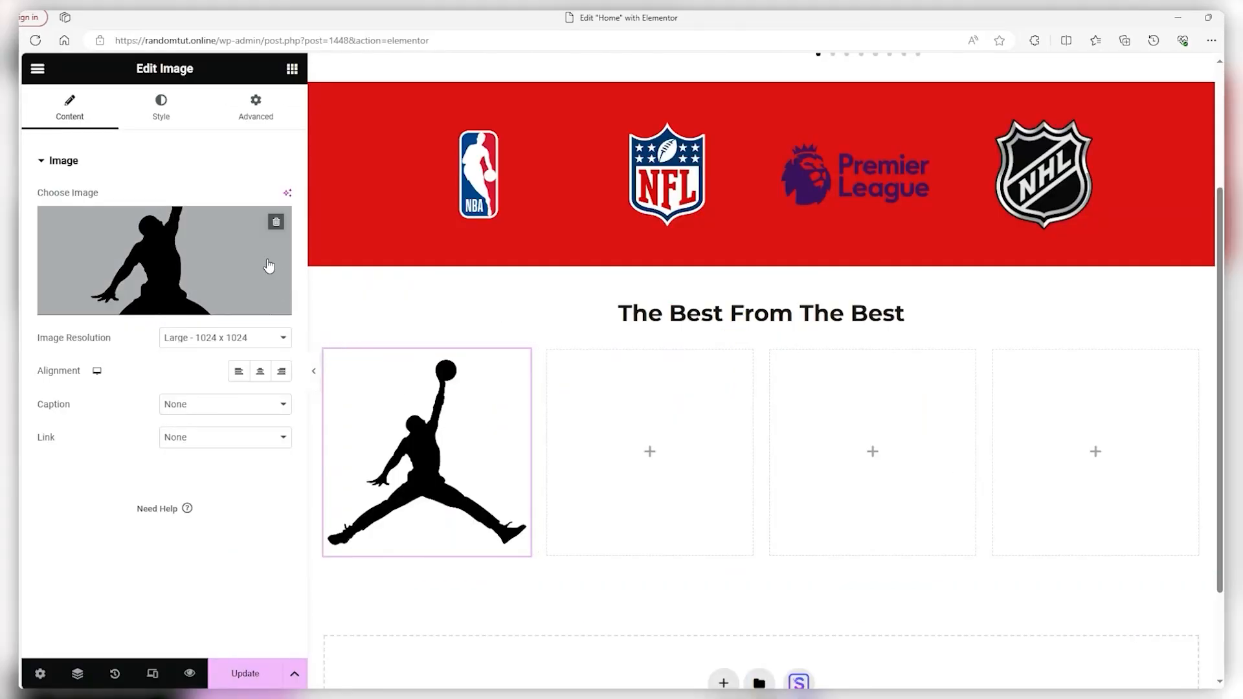
# Make the Air Jordan logo 42 px tall with Contain object fit
pyautogui.click(161, 117)
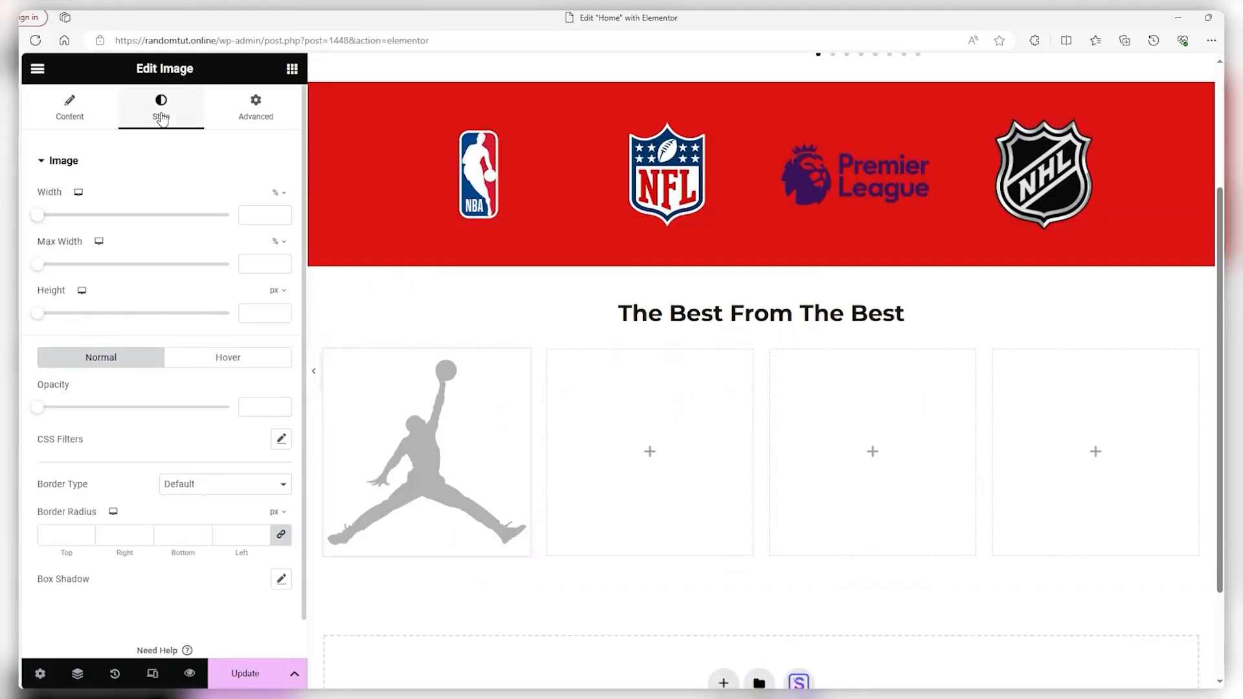
pyautogui.click(43, 315)
pyautogui.moveTo(43, 317); pyautogui.dragTo(104, 325)
pyautogui.click(182, 353)
pyautogui.click(177, 407)
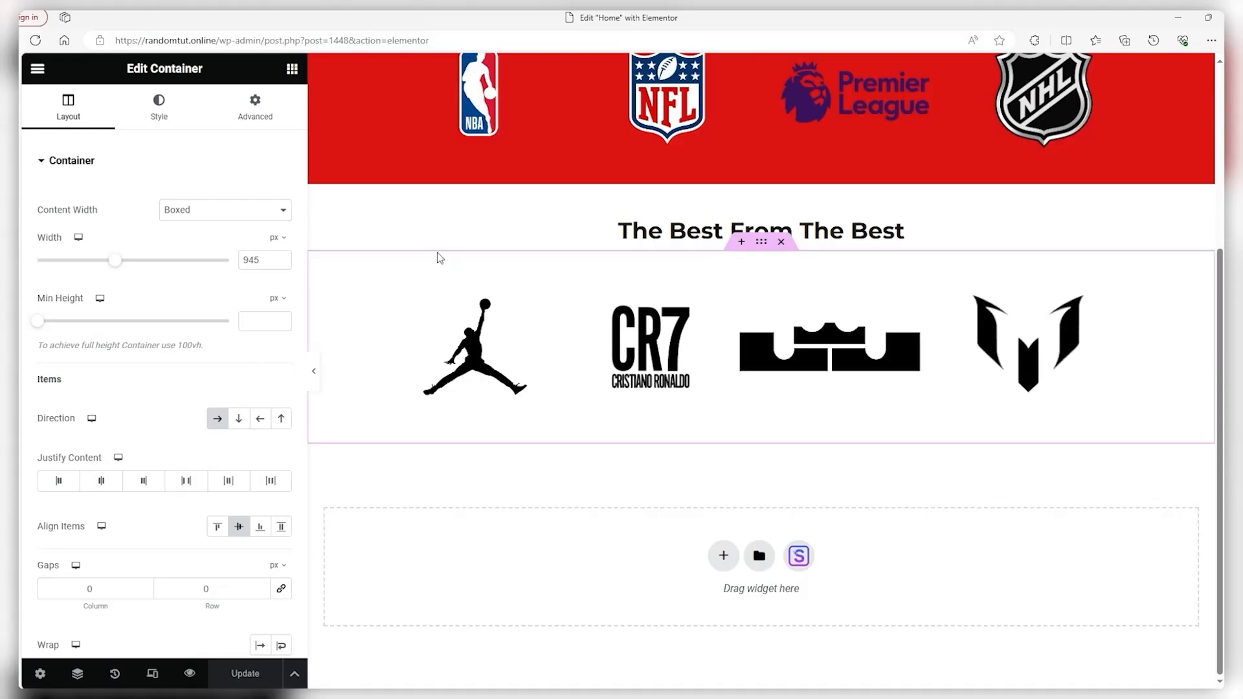
# Add an Accordion widget under the Jordan logo and delete its second item
pyautogui.click(37, 68)
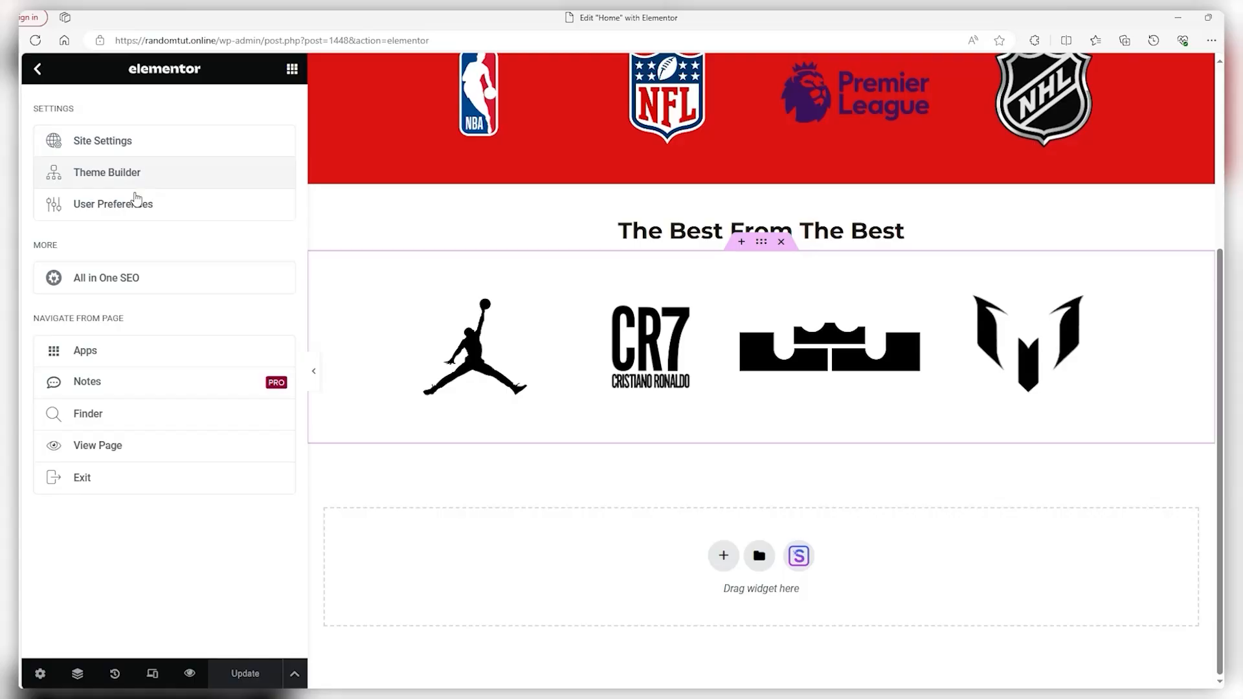
pyautogui.click(37, 68)
pyautogui.scroll(-8, 104, 185)
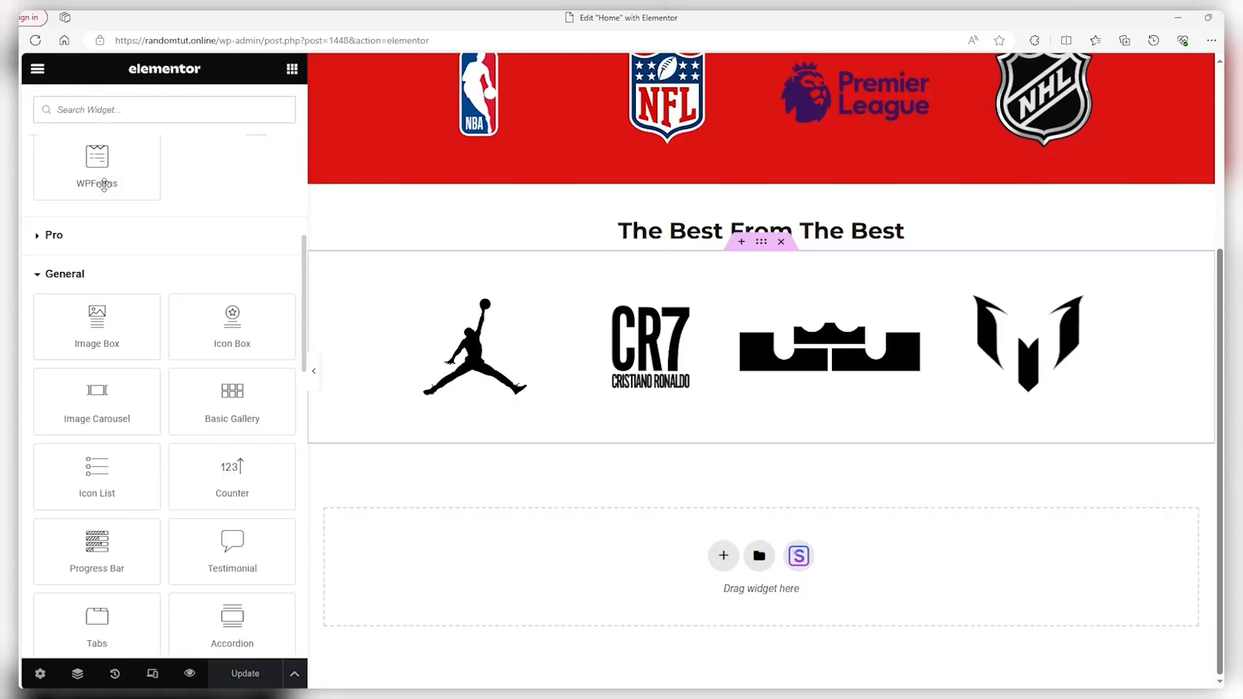
pyautogui.scroll(-1, 104, 184)
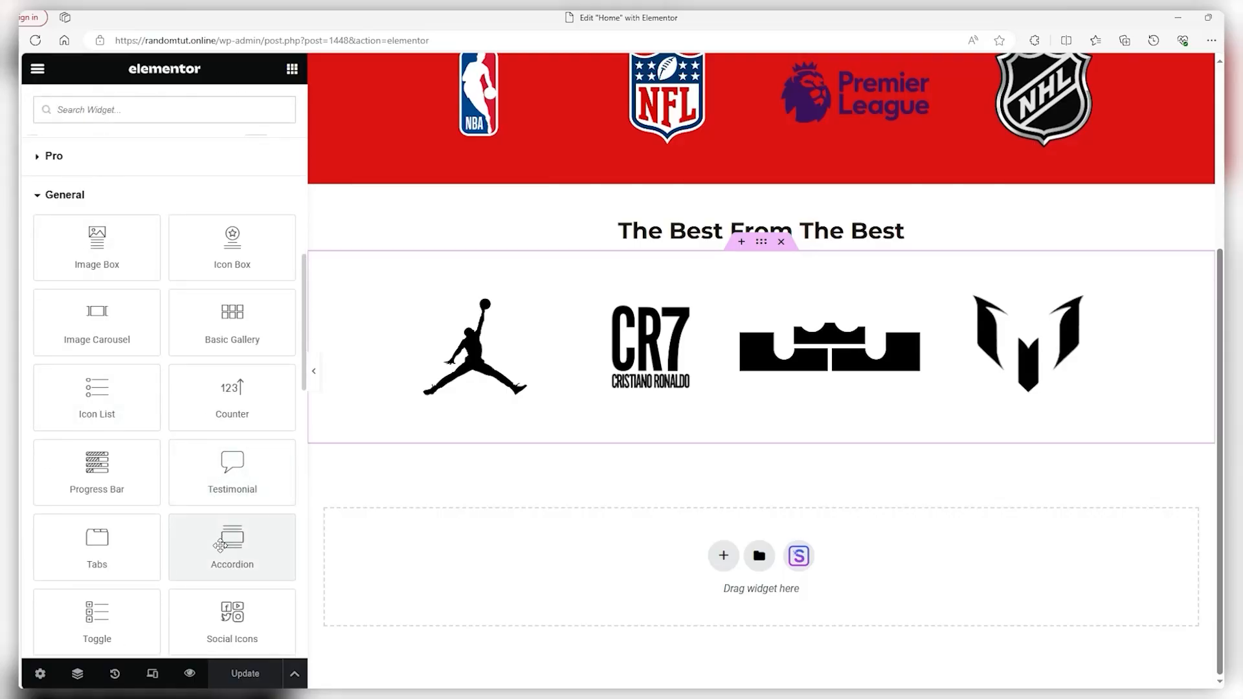
pyautogui.moveTo(221, 546); pyautogui.dragTo(461, 397)
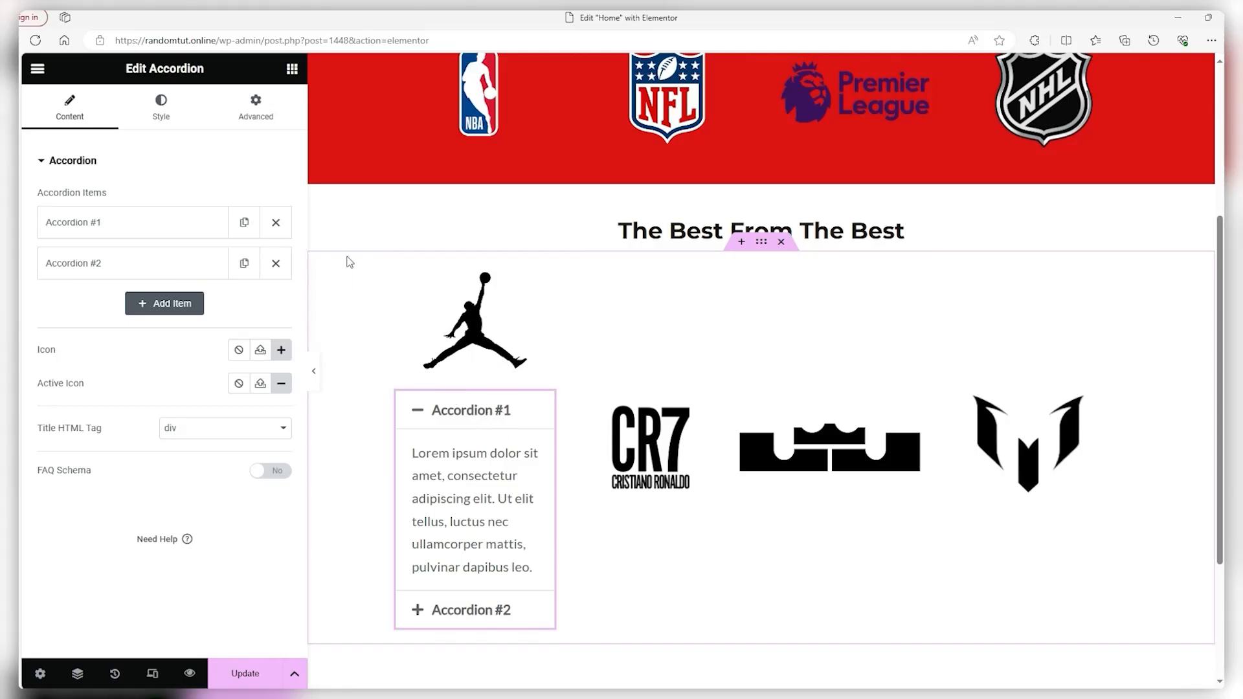
pyautogui.click(276, 264)
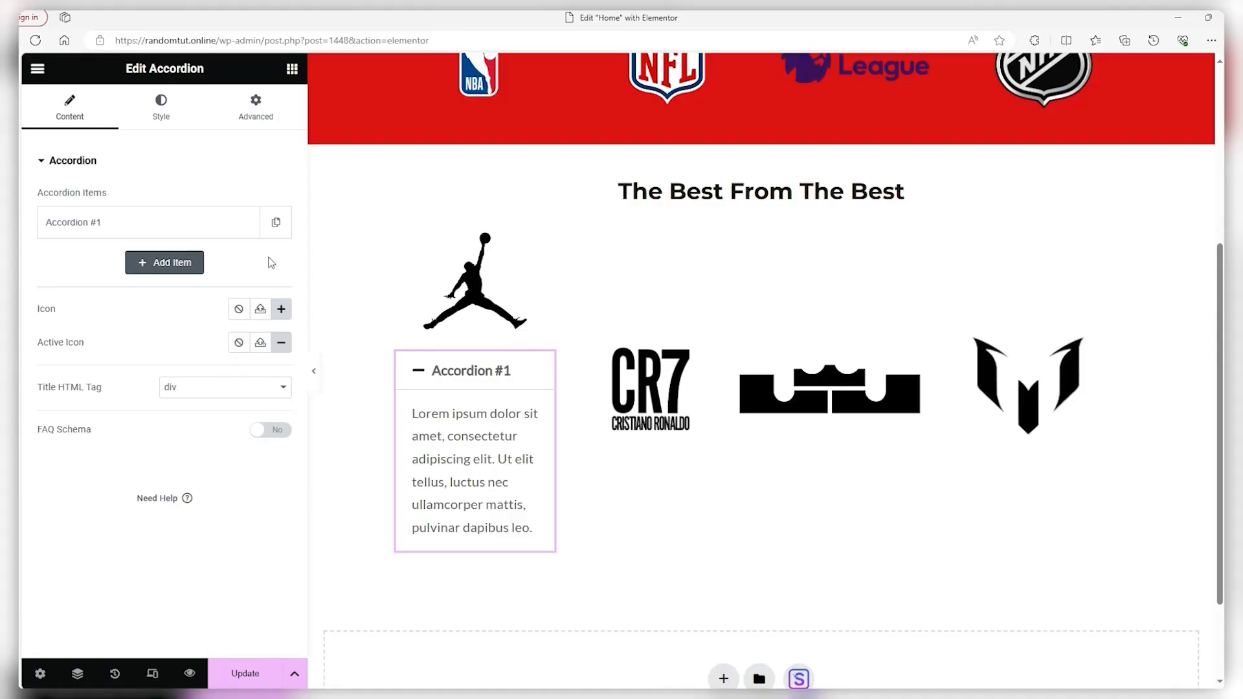
# Title the remaining item 'Air Jordan' and replace its Lorem ipsum with the sneaker-brand description
pyautogui.click(207, 224)
pyautogui.tripleClick(162, 279)
pyautogui.write('A')
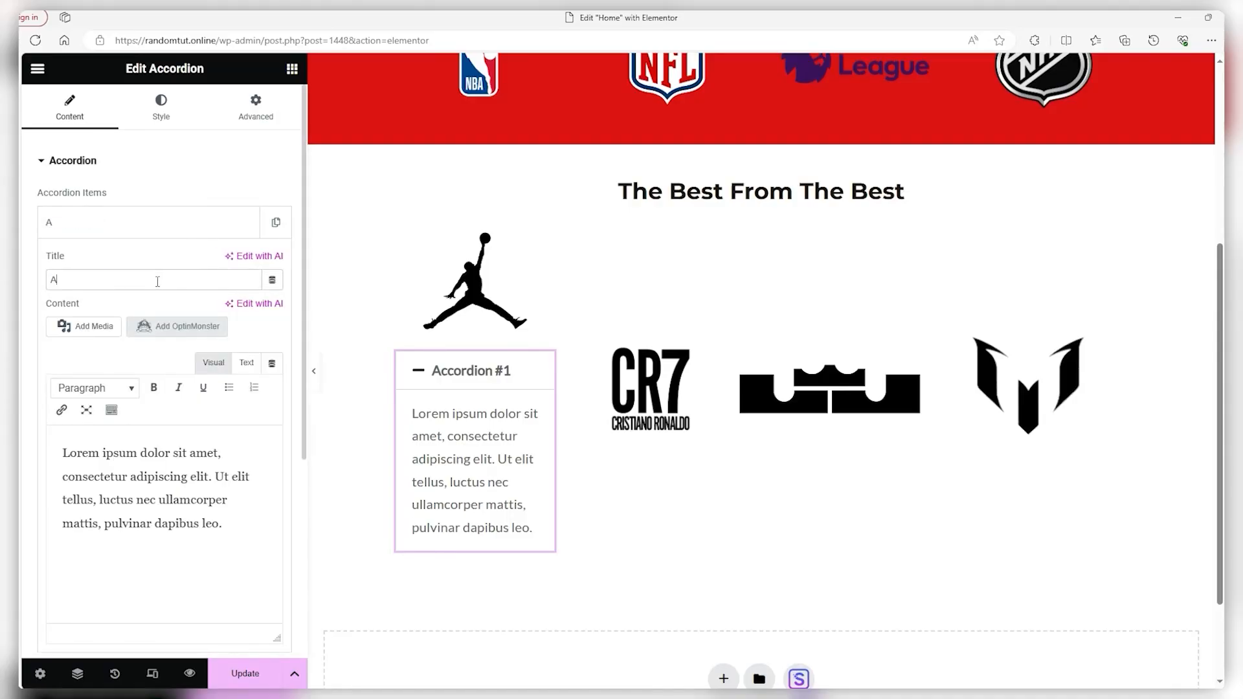
pyautogui.write('ir Jordan')
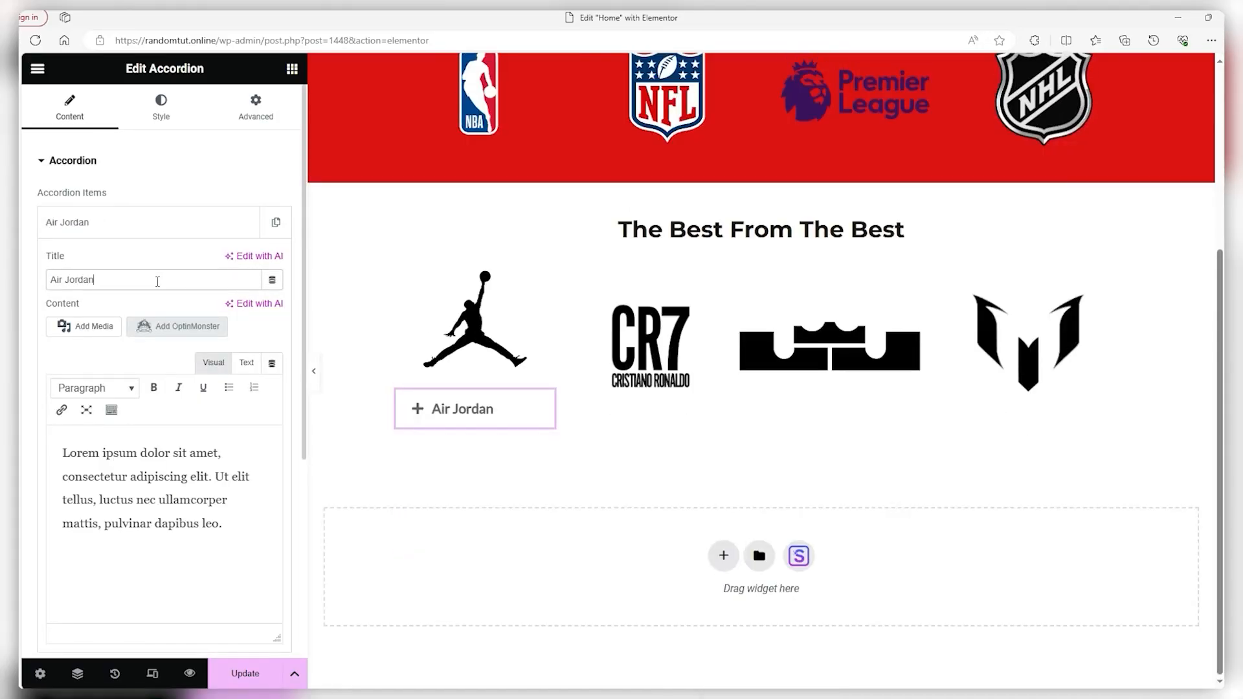
pyautogui.moveTo(223, 524); pyautogui.dragTo(37, 442)
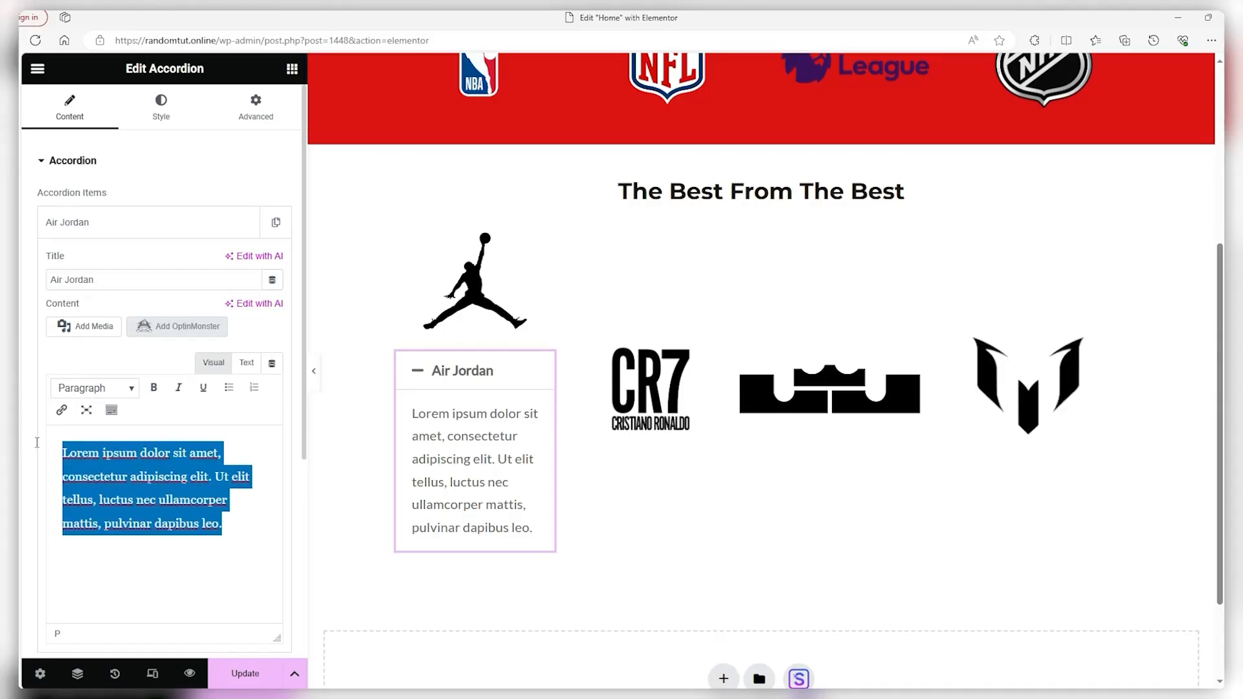
pyautogui.write('Elevate your sneaker game with the legendary Air Jordan brand.')
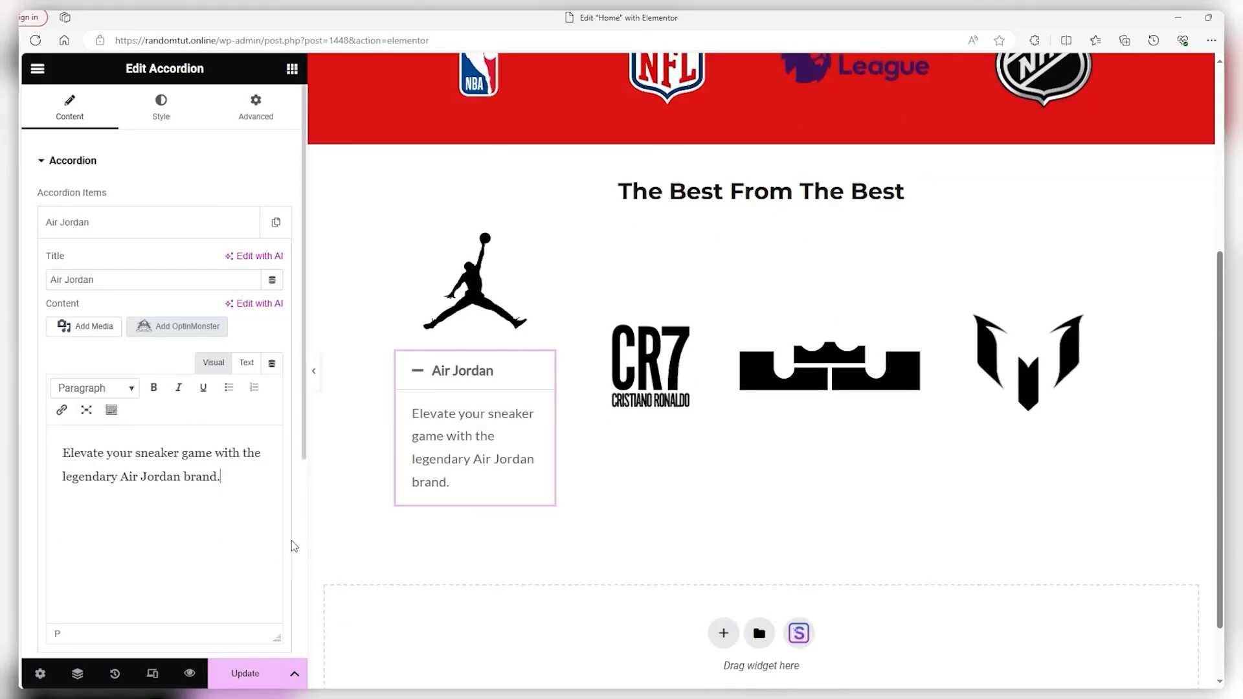
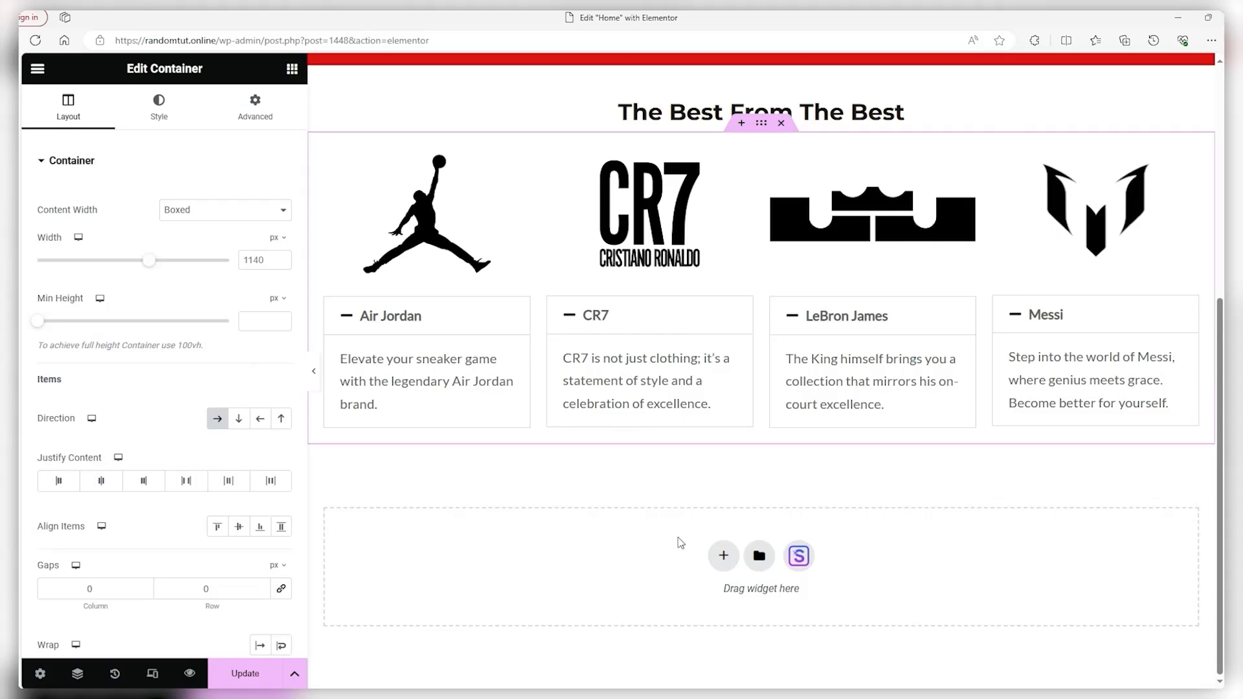
# Add a 50/50 section below the brand cards with a centred free-tickets heading in the left column
pyautogui.scroll(6, 683, 497)
pyautogui.scroll(-4, 701, 522)
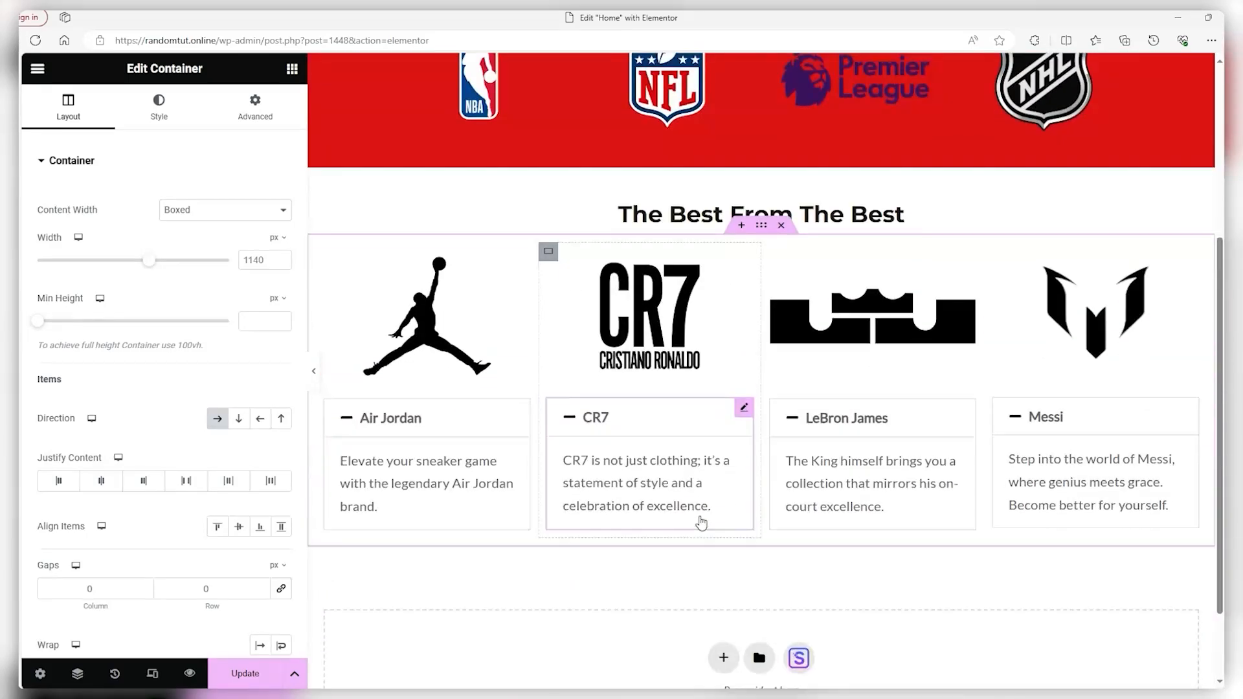
pyautogui.scroll(-2, 701, 522)
pyautogui.click(723, 555)
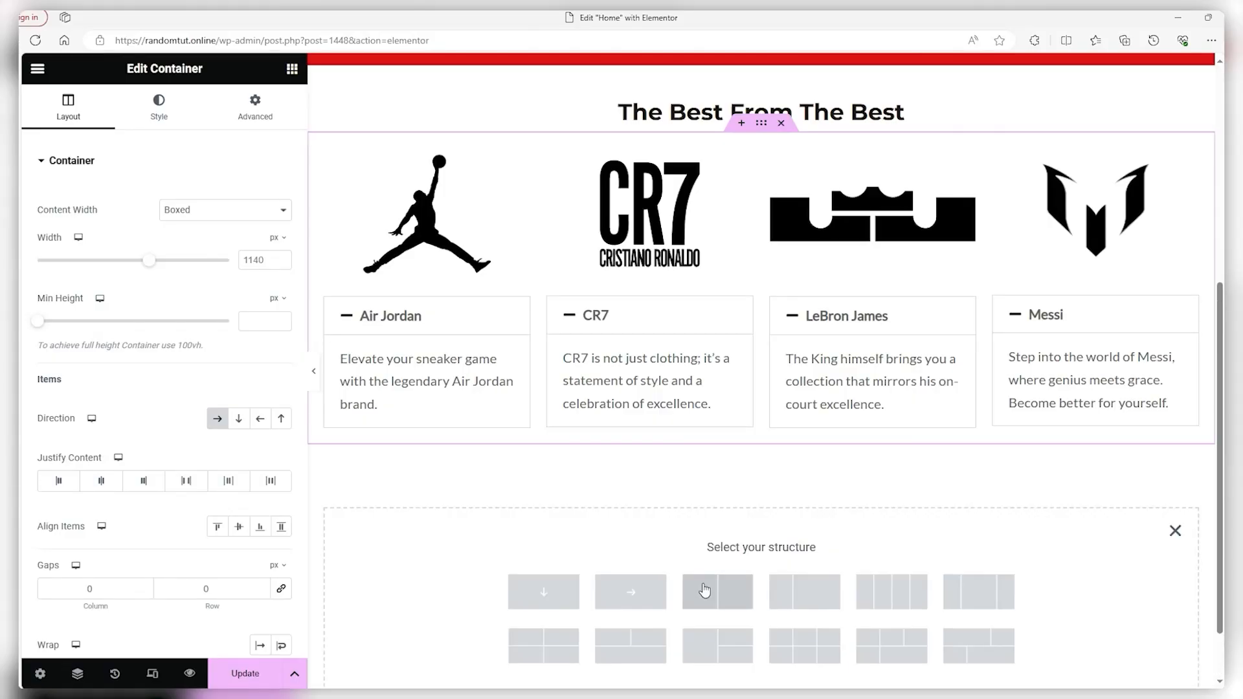
pyautogui.click(715, 588)
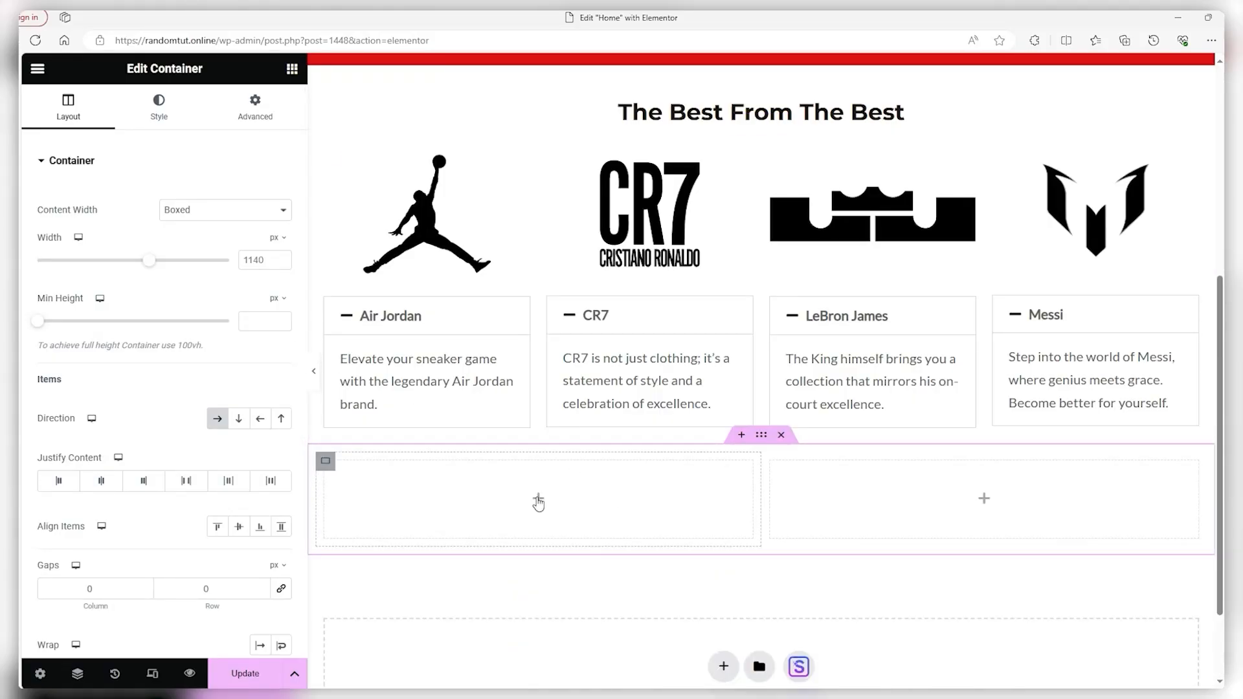
pyautogui.click(518, 498)
pyautogui.moveTo(98, 416); pyautogui.dragTo(421, 489)
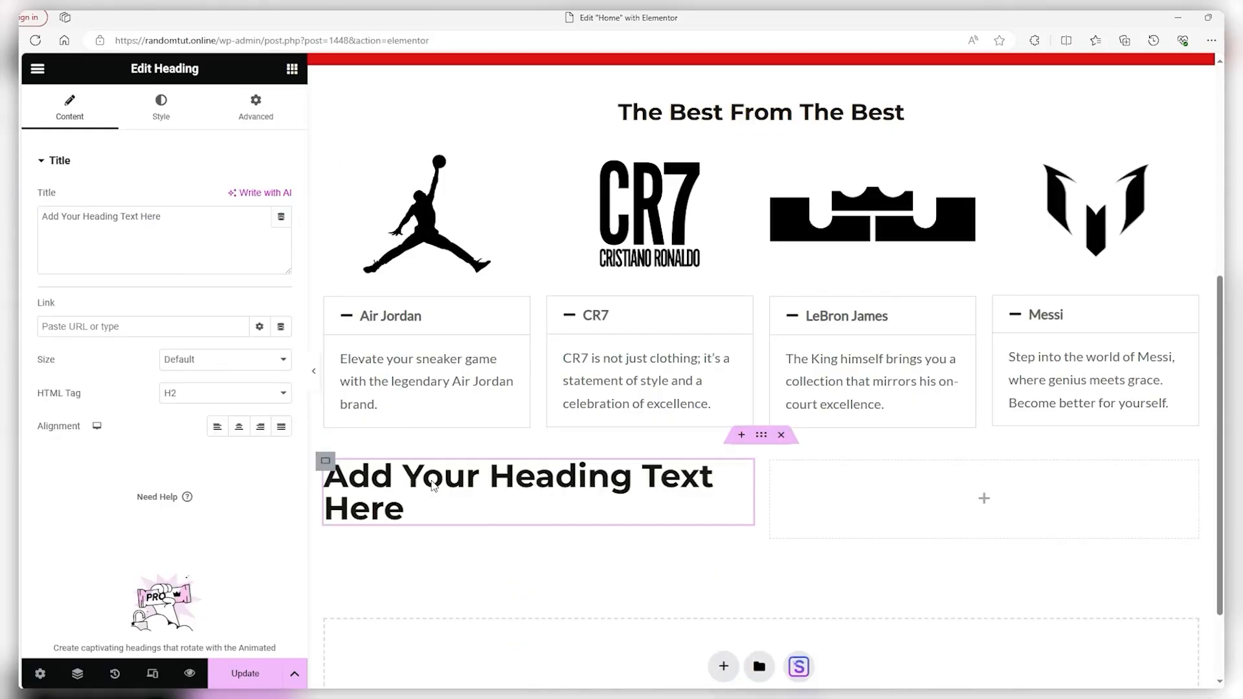
pyautogui.moveTo(165, 216); pyautogui.dragTo(31, 220)
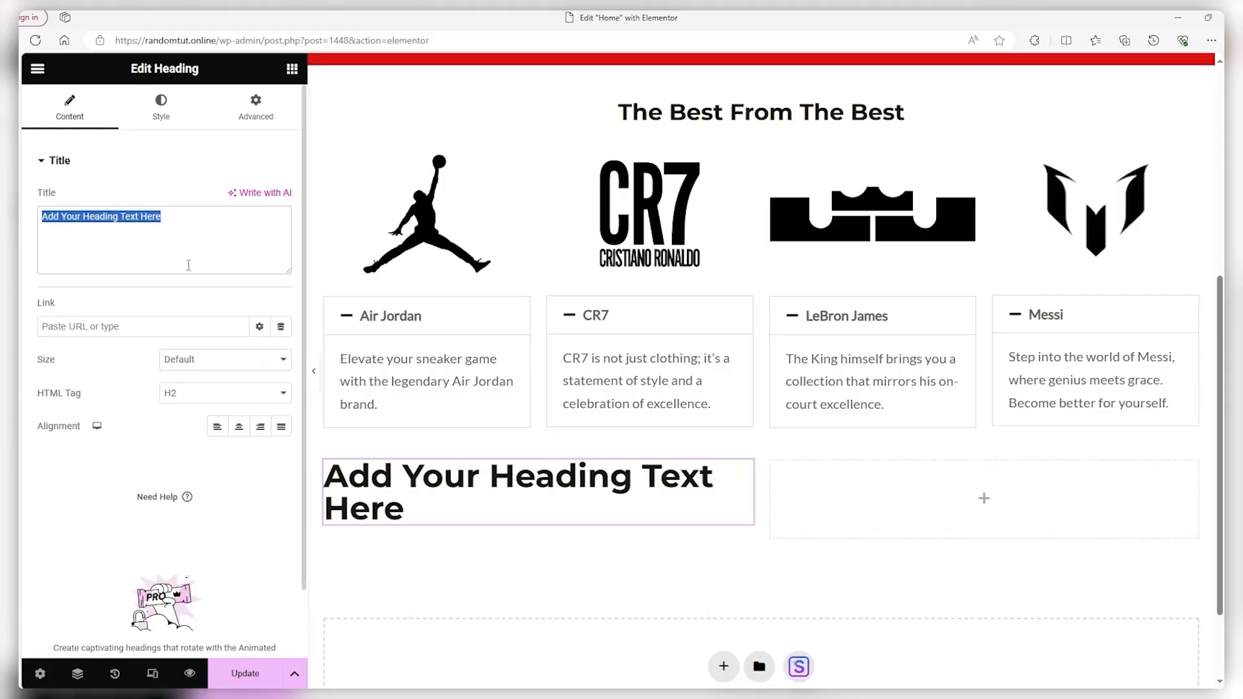
pyautogui.write('Enter Your Email To Potentially Win Free Tickets!')
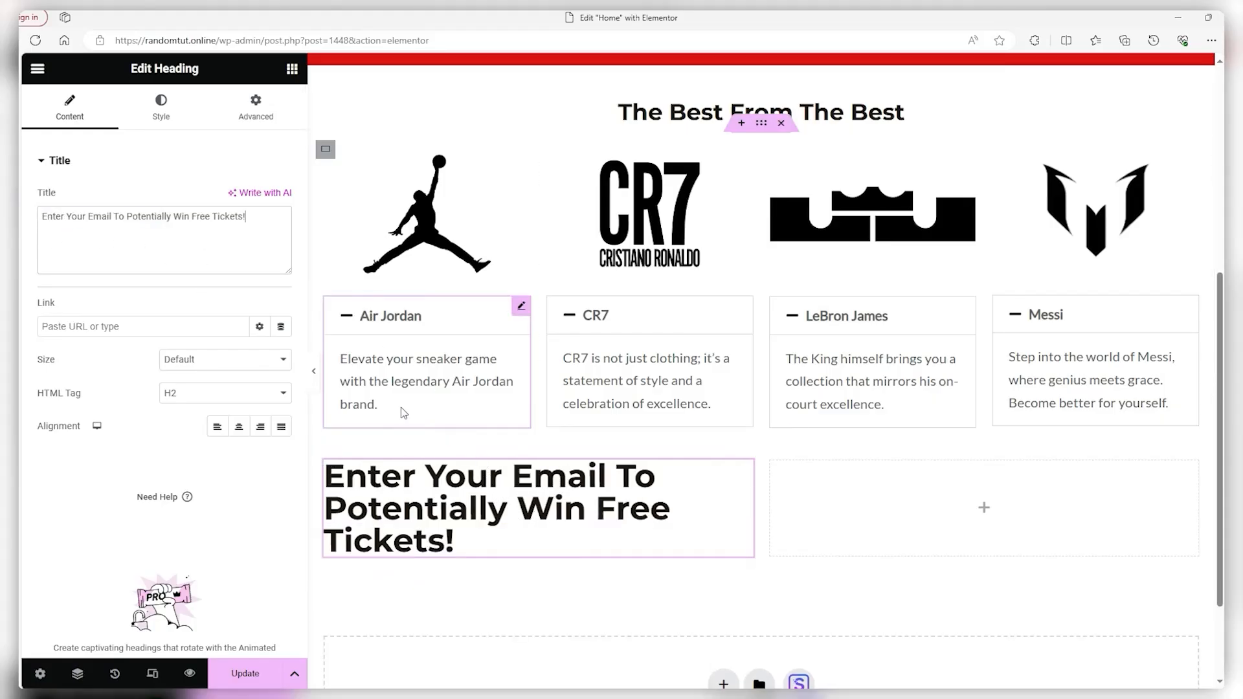
pyautogui.click(239, 426)
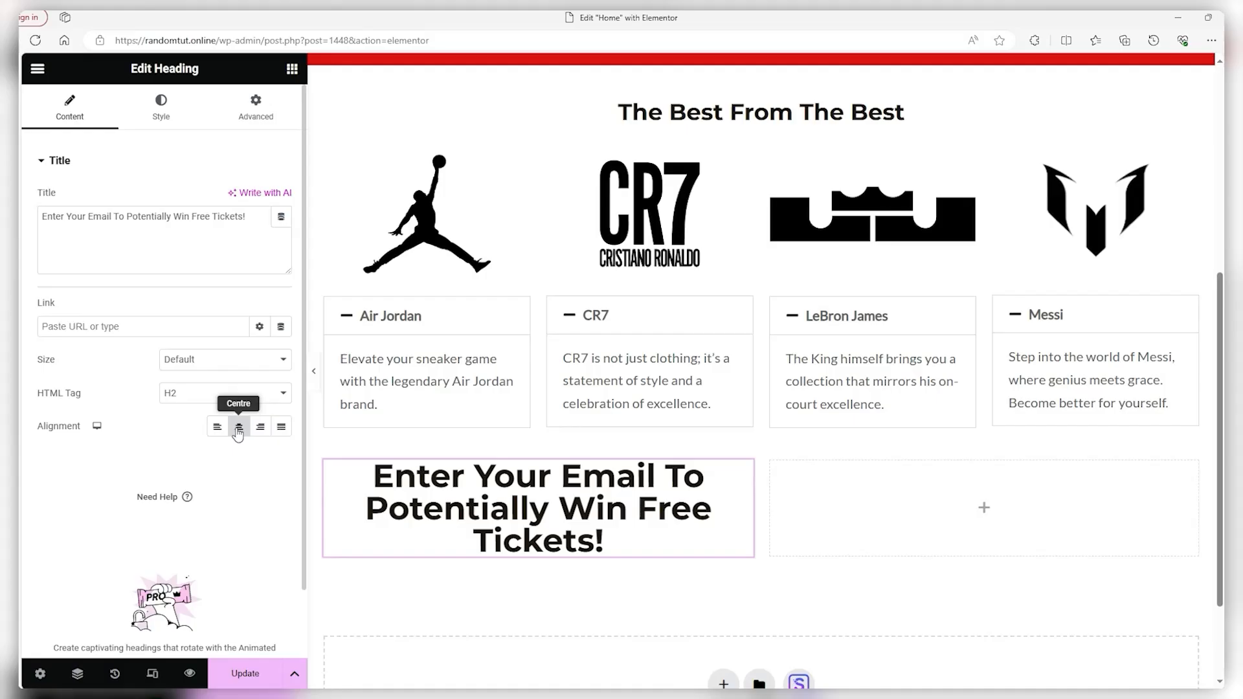
pyautogui.scroll(-2, 480, 425)
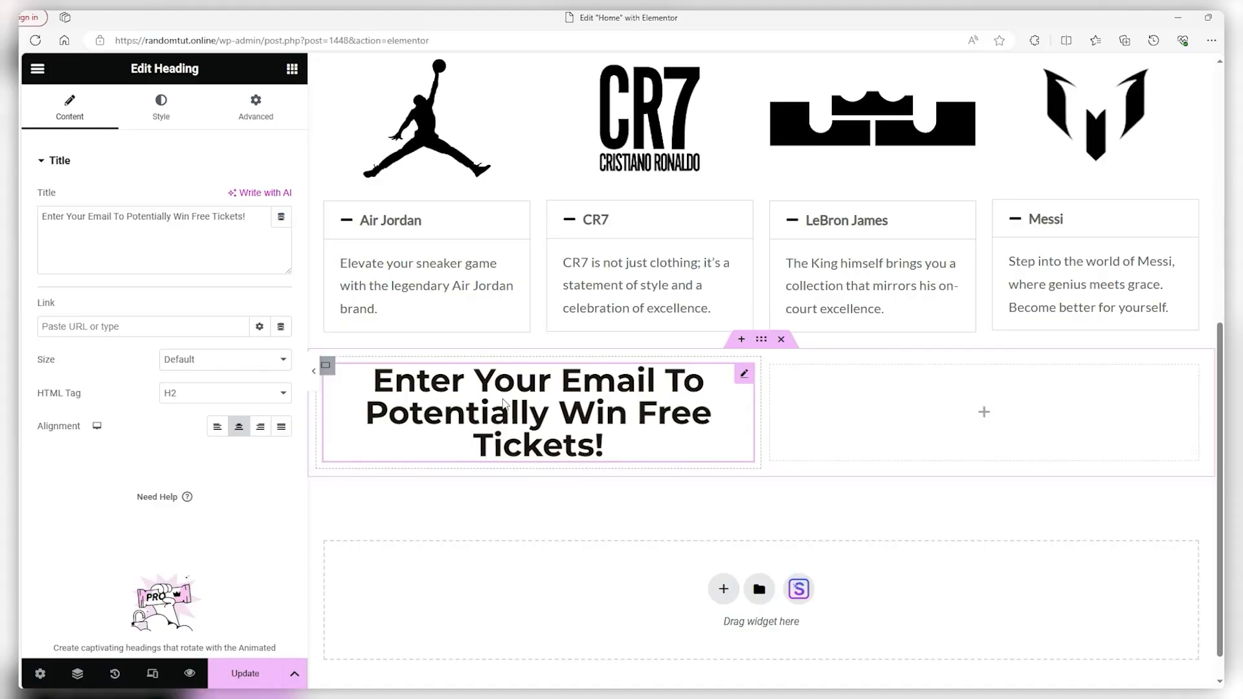
# Duplicate the heading into a 13 px 'Make Sure to Enter Your Desired League and Team' subheading
pyautogui.rightClick(546, 393)
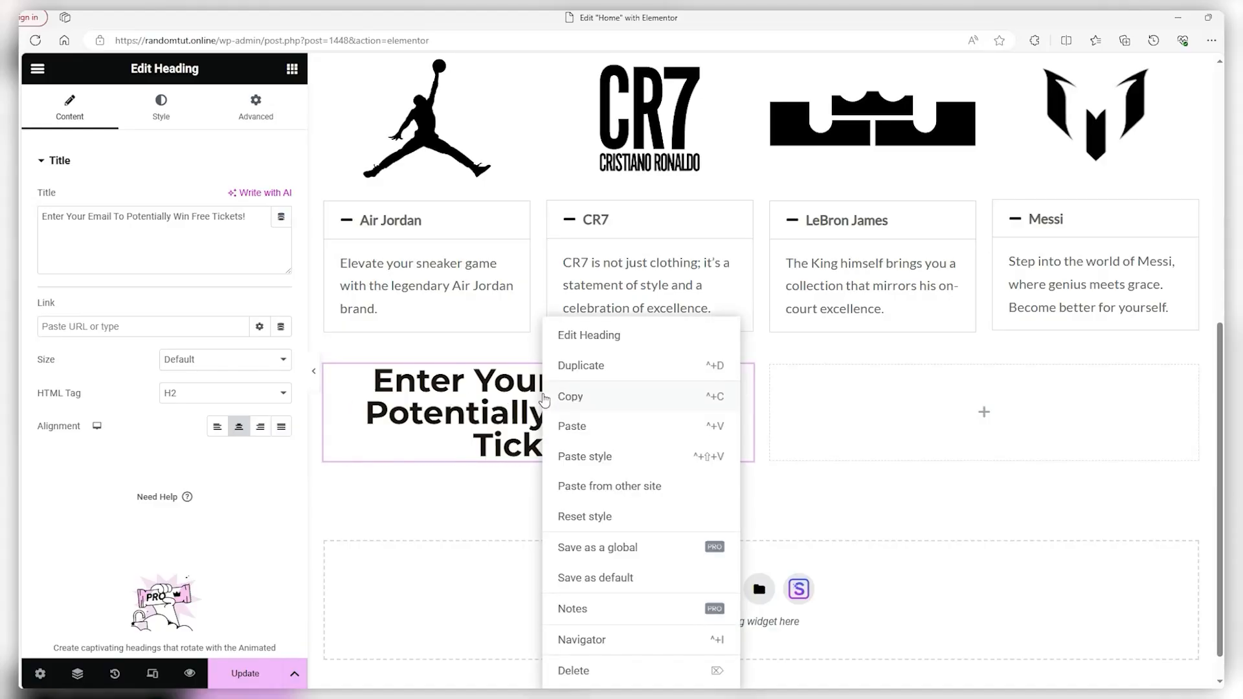
pyautogui.click(577, 375)
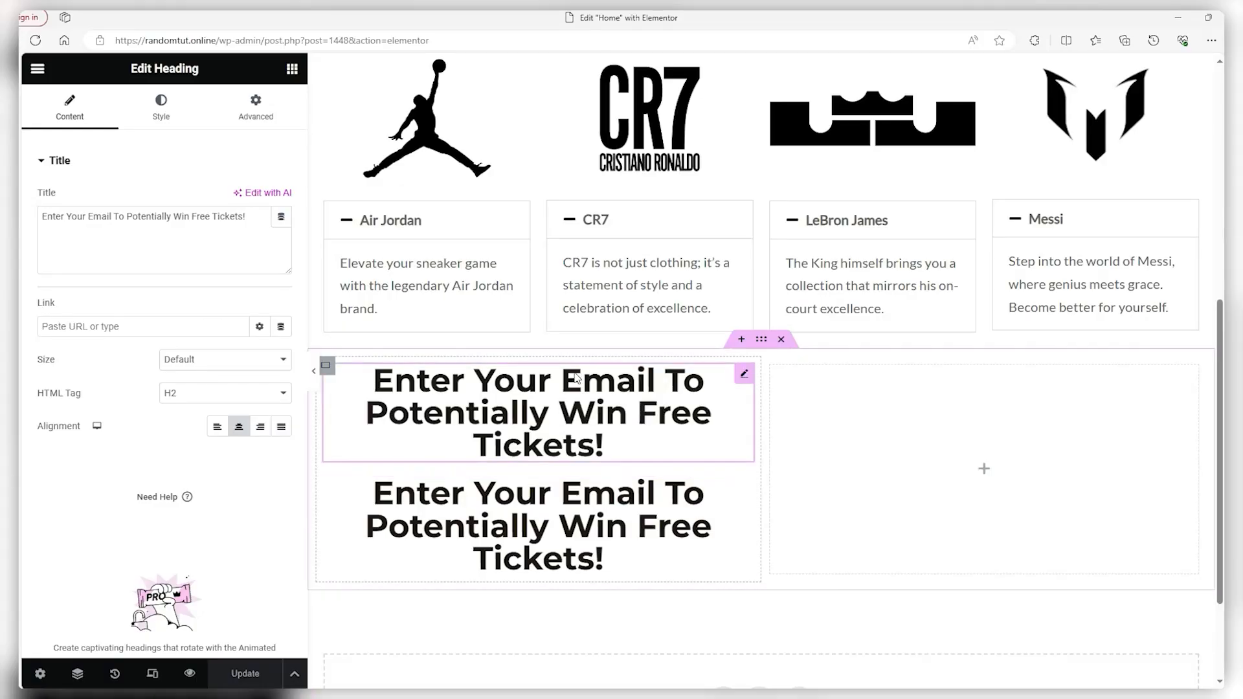
pyautogui.click(529, 507)
pyautogui.tripleClick(233, 229)
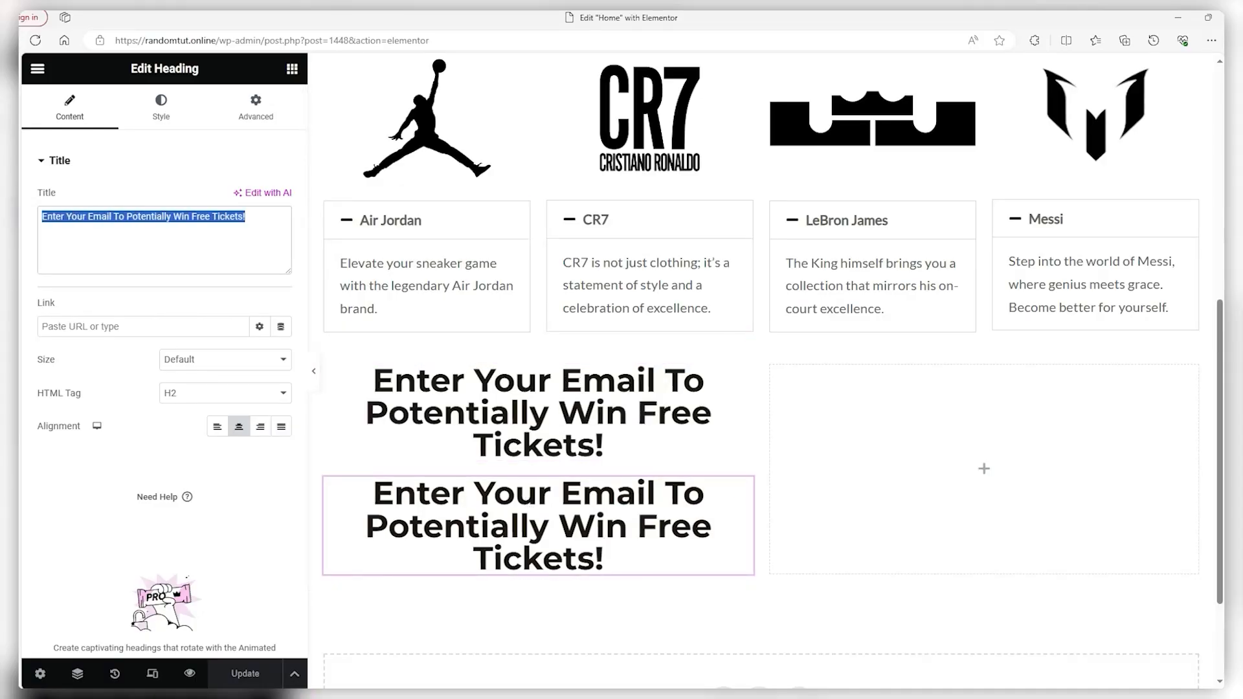
pyautogui.write('Make Sure to Enter Your Desired League and Team')
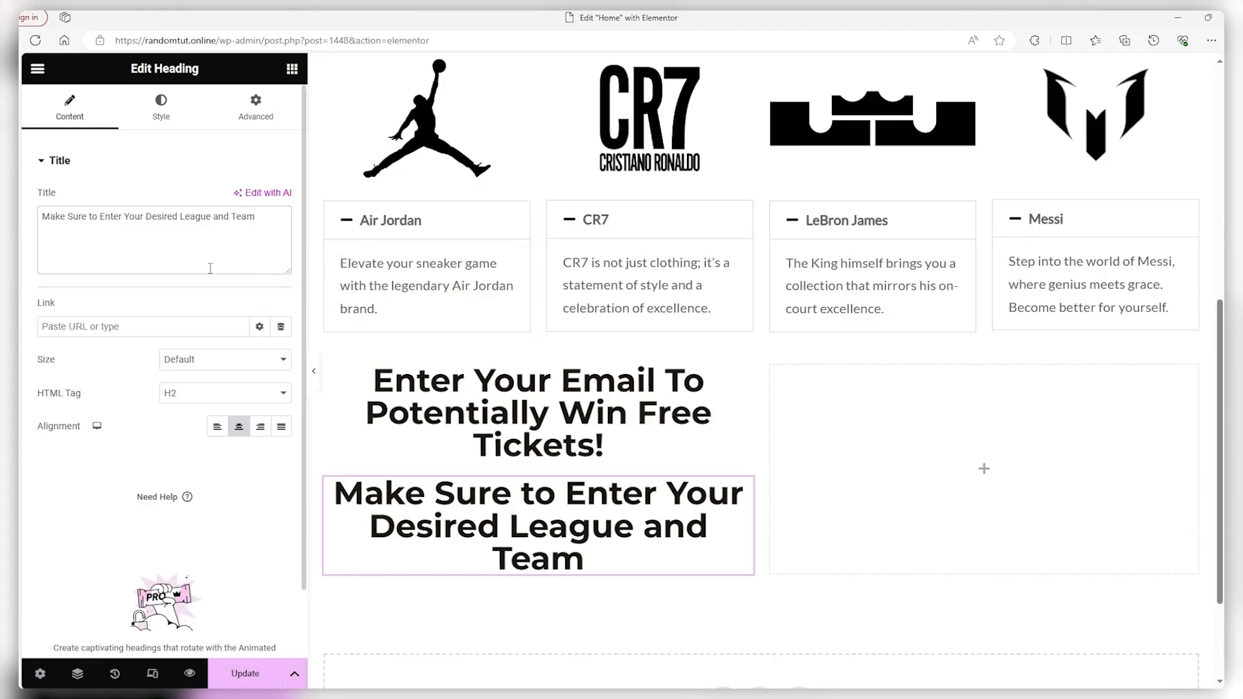
pyautogui.click(159, 110)
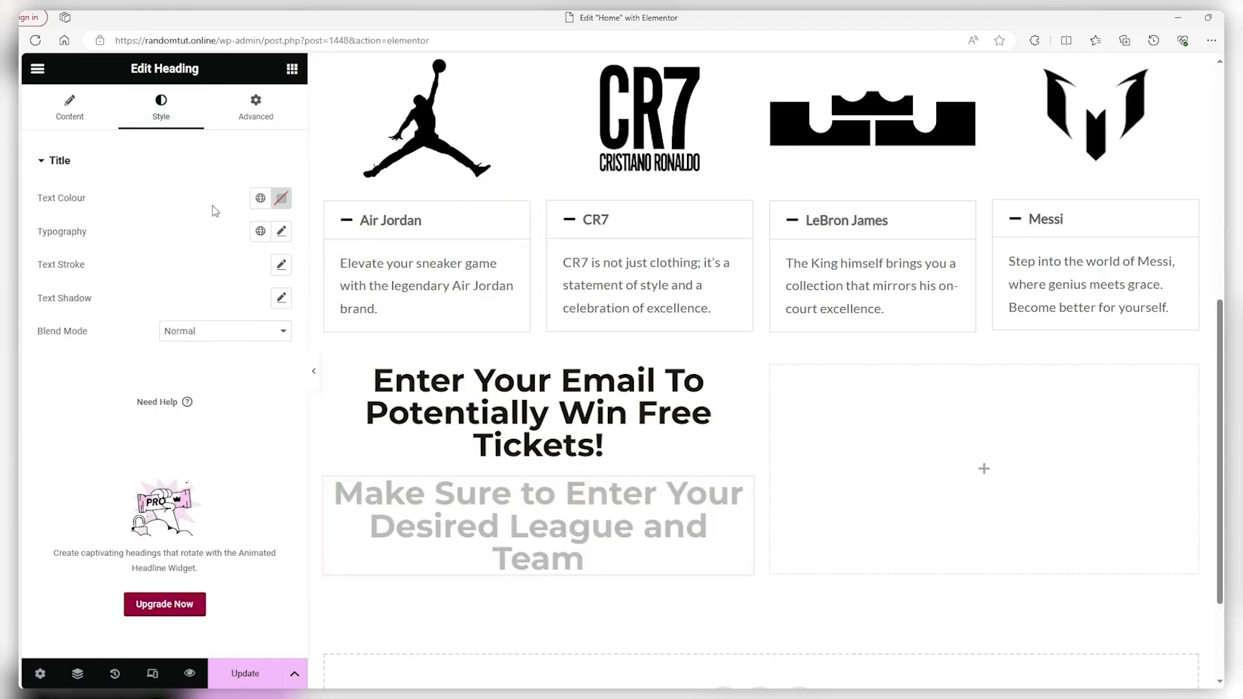
pyautogui.click(281, 231)
pyautogui.moveTo(55, 361); pyautogui.dragTo(65, 362)
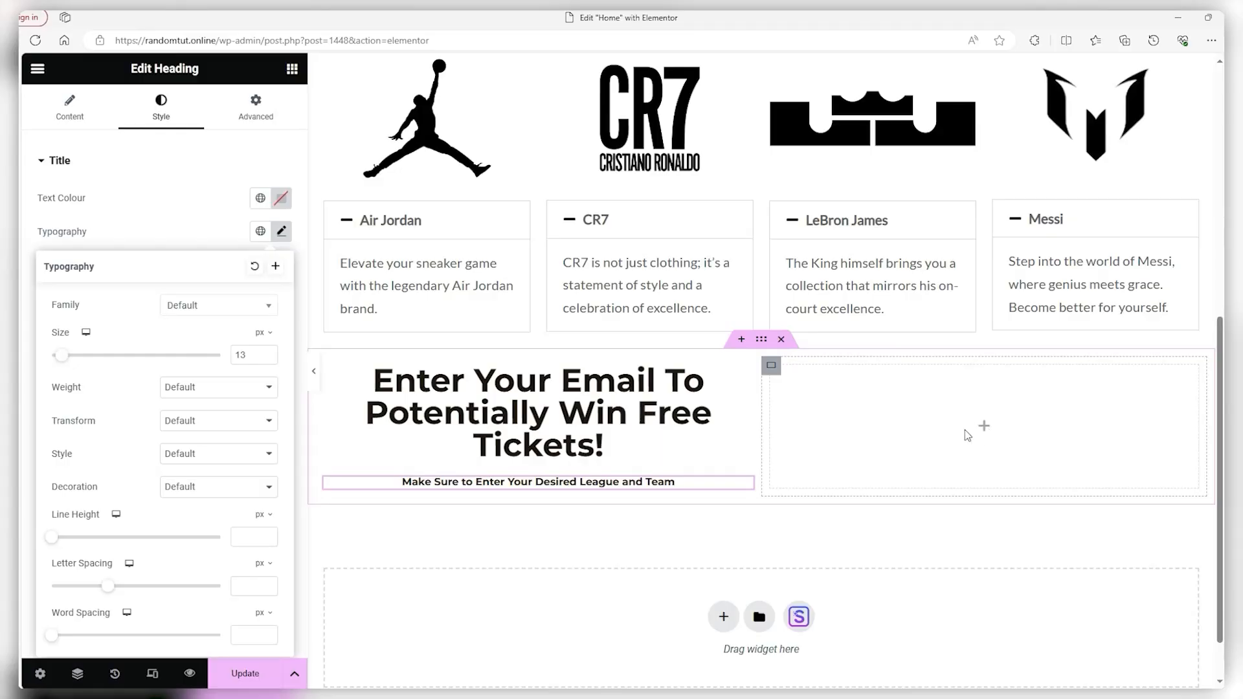
pyautogui.click(940, 443)
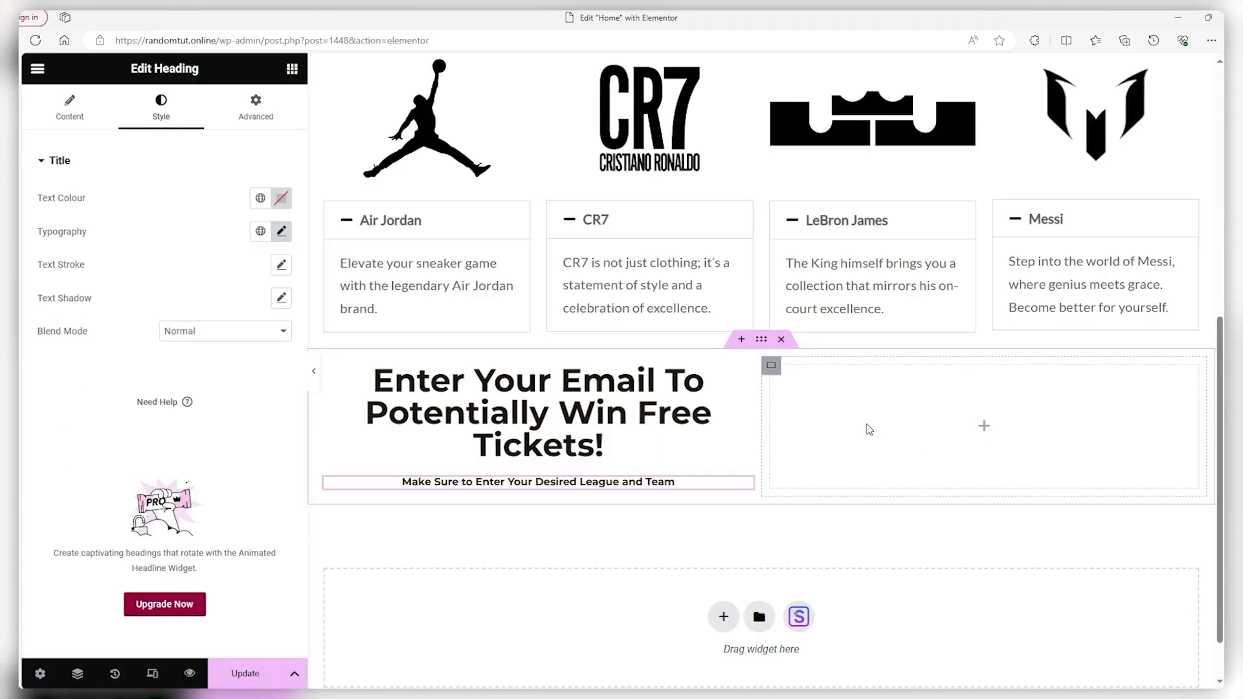
# Place an Image widget in the right column showing Tickets.jpg uploaded from D:\FOOTBALL
pyautogui.click(984, 429)
pyautogui.moveTo(234, 417); pyautogui.dragTo(946, 437)
pyautogui.click(172, 269)
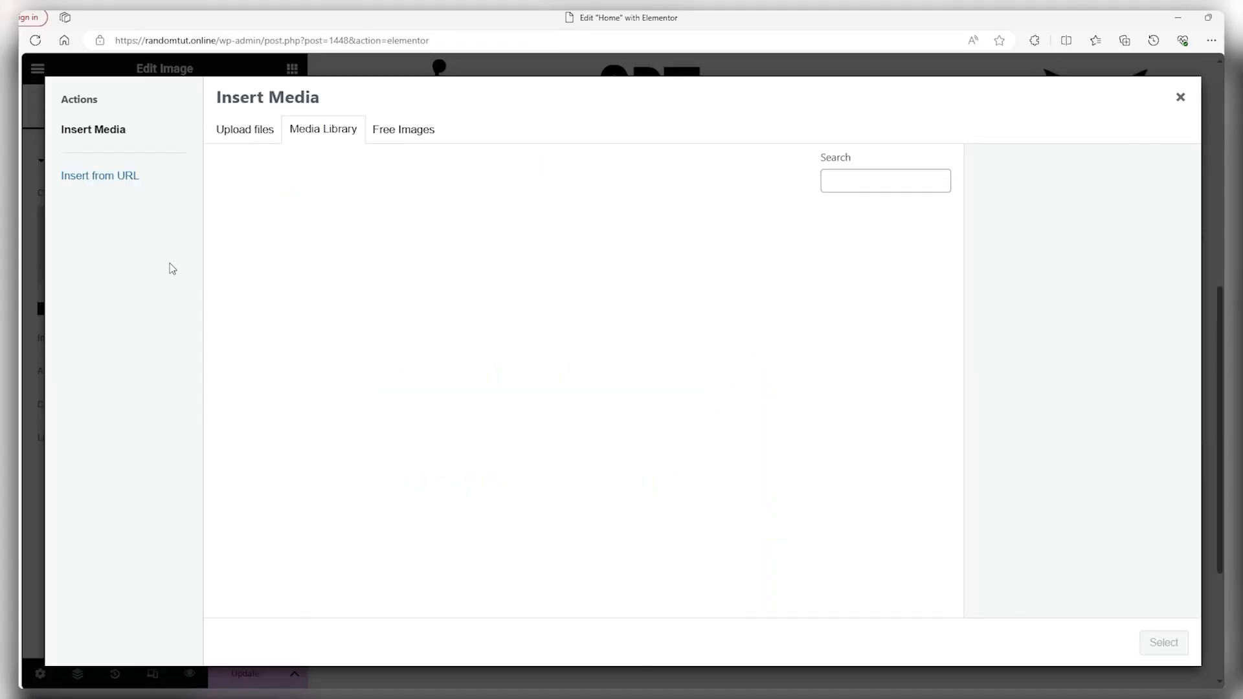
pyautogui.click(245, 133)
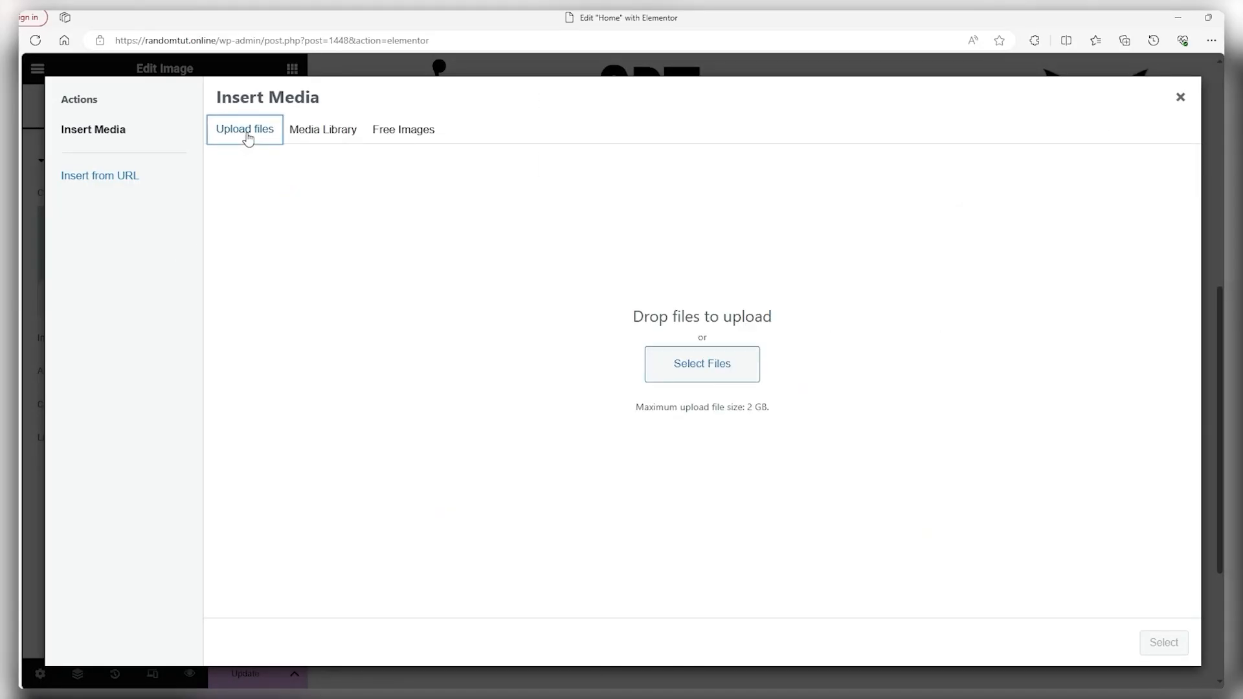
pyautogui.click(713, 364)
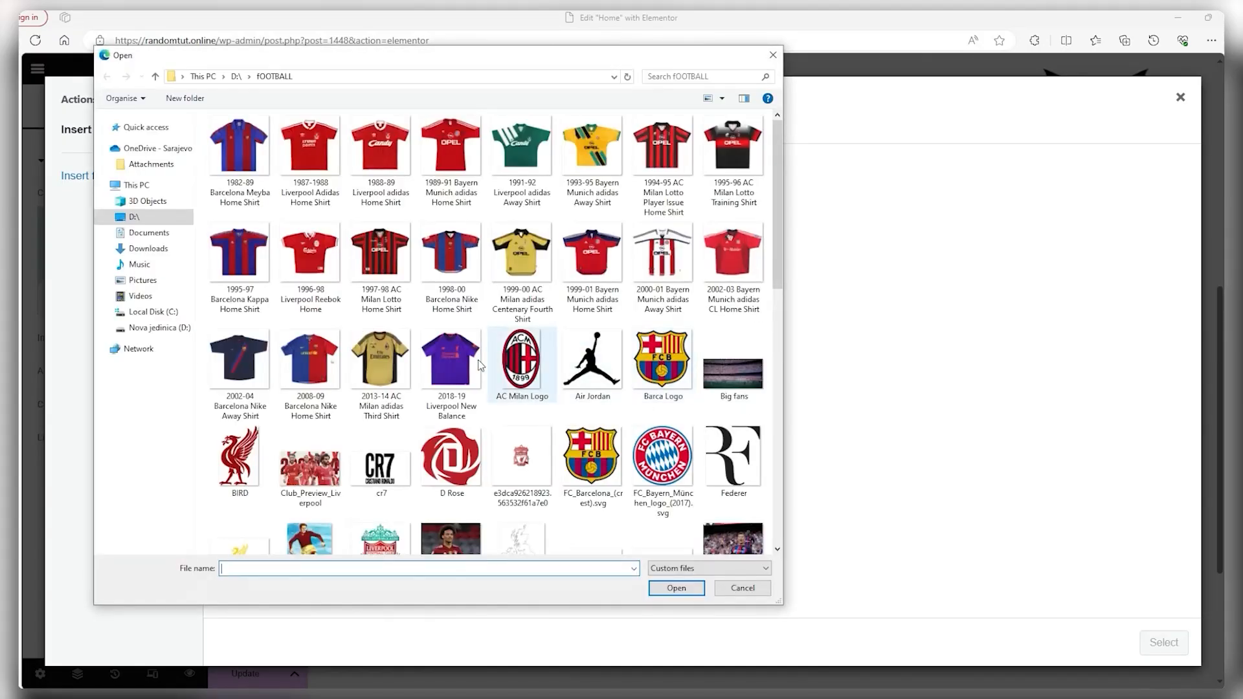
pyautogui.scroll(-10, 626, 360)
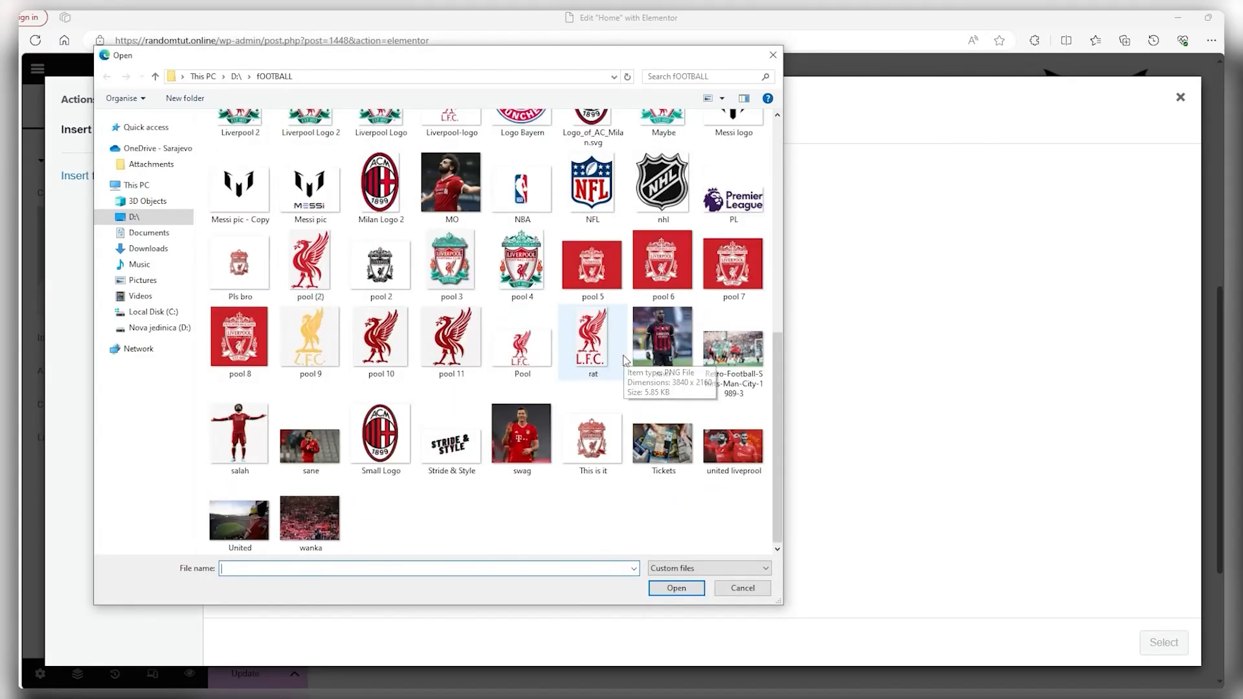
pyautogui.doubleClick(652, 439)
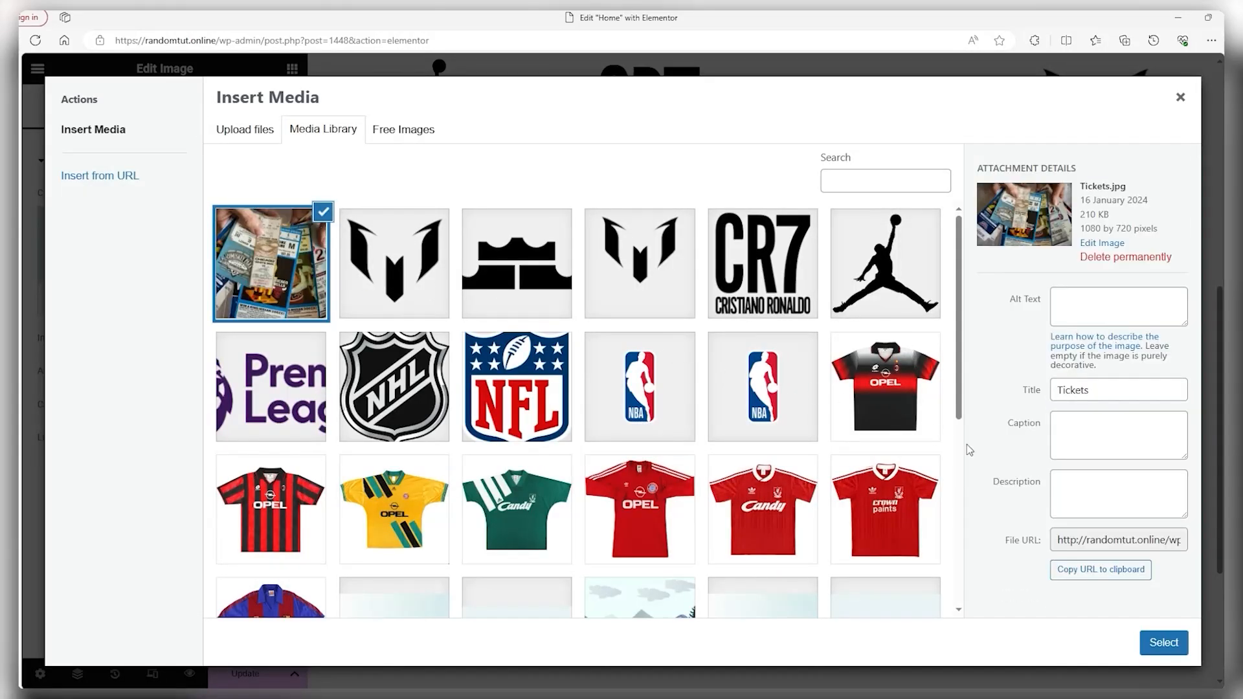
pyautogui.click(1164, 642)
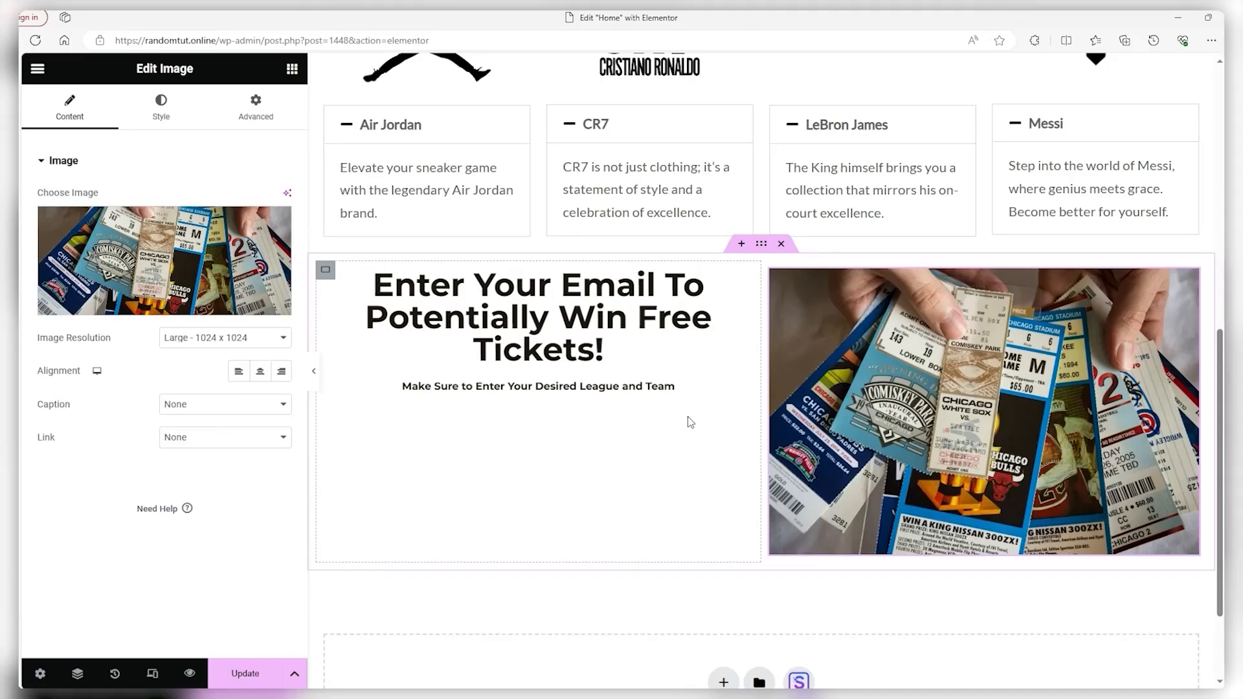
pyautogui.click(37, 68)
# Place a WPForms widget under the subheading using the existing Contact Form
pyautogui.click(38, 68)
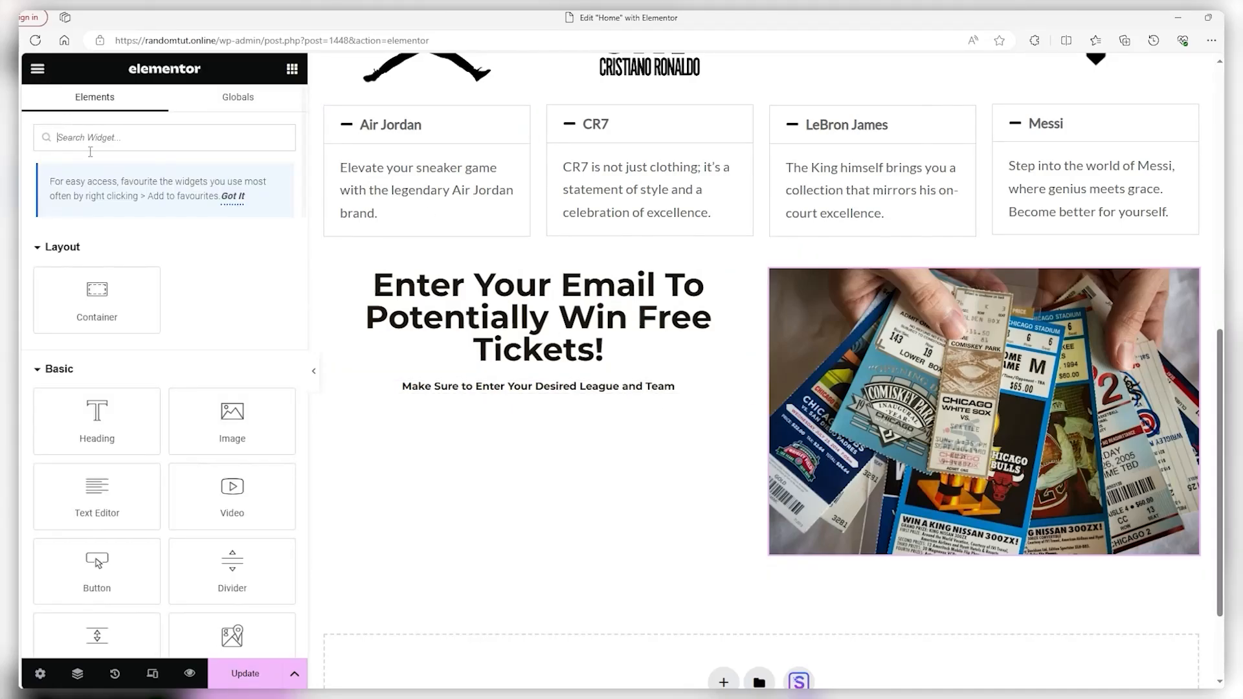
pyautogui.scroll(-4, 126, 239)
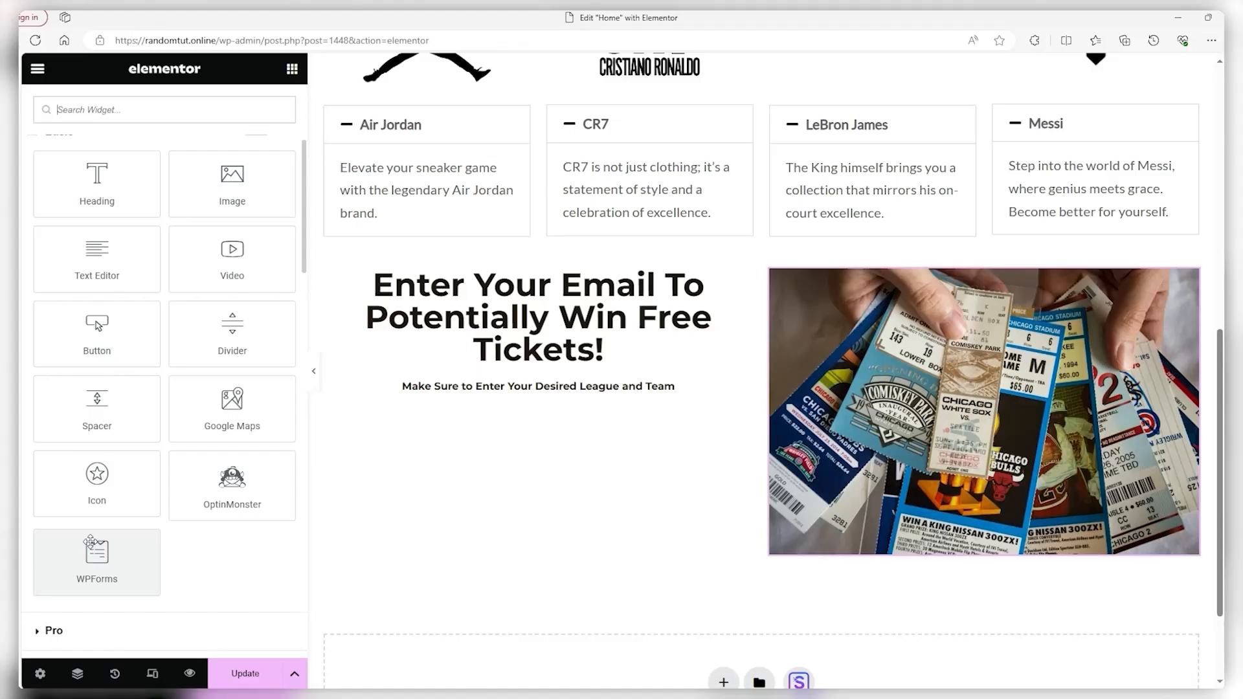
pyautogui.moveTo(94, 537); pyautogui.dragTo(501, 393)
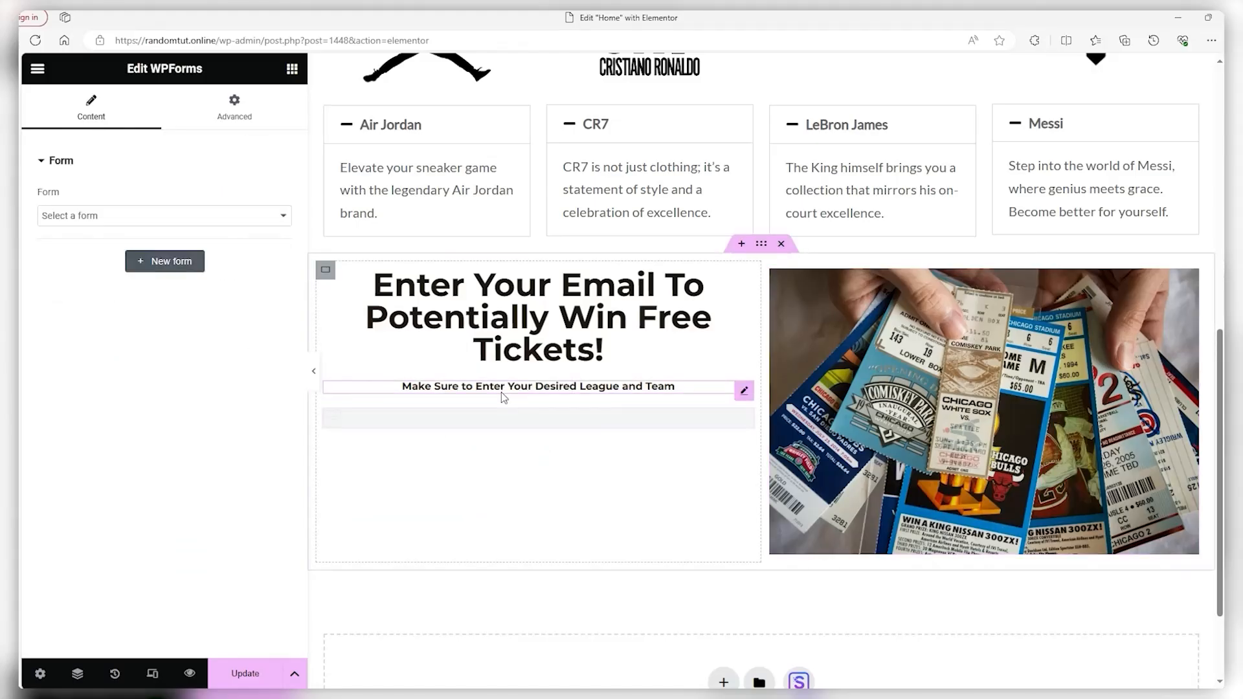
pyautogui.scroll(-2, 504, 522)
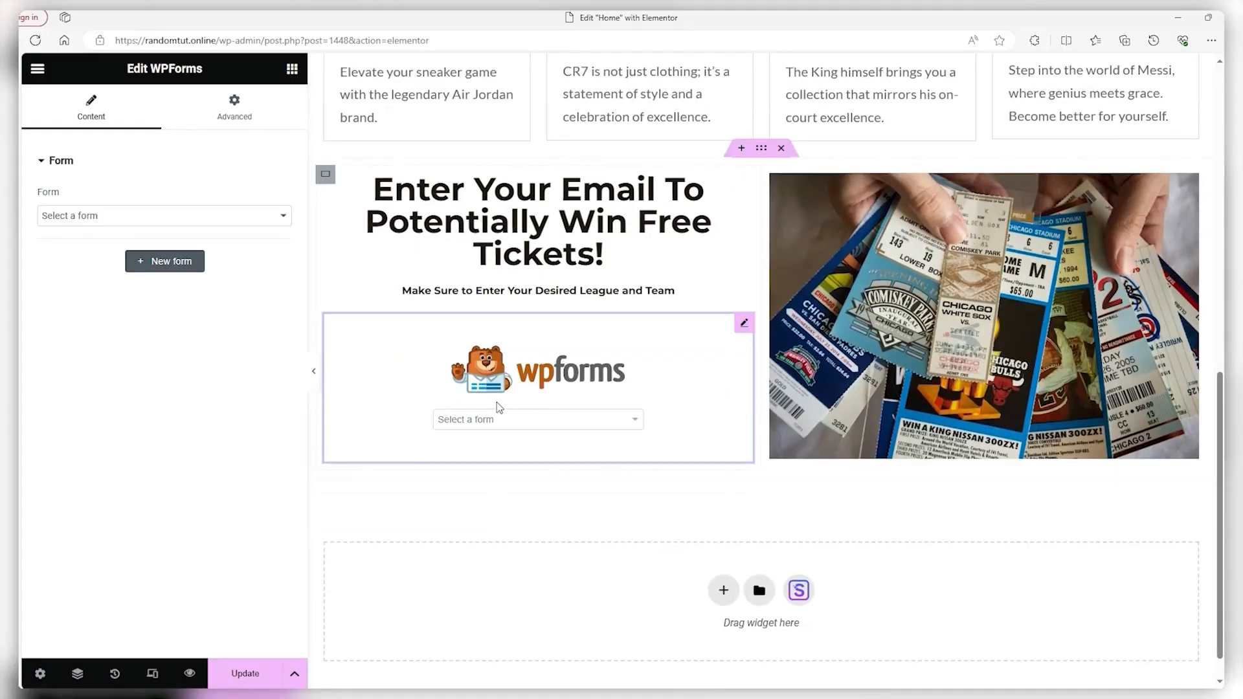
pyautogui.click(502, 424)
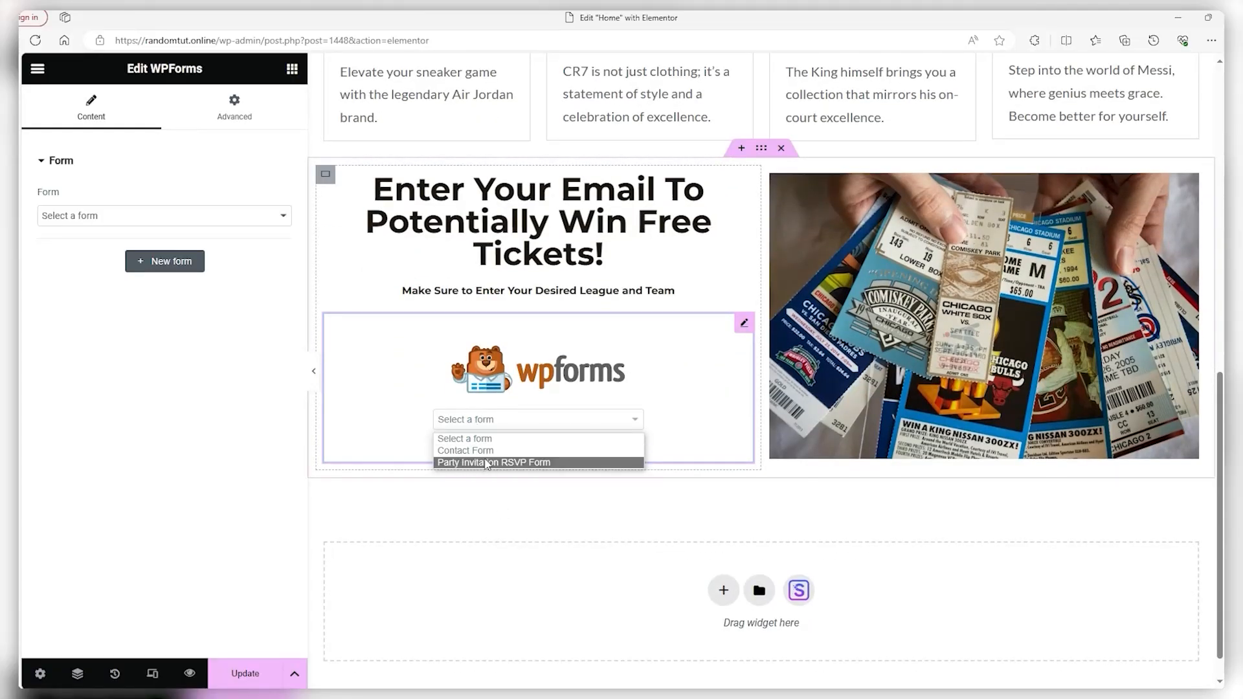
pyautogui.click(487, 451)
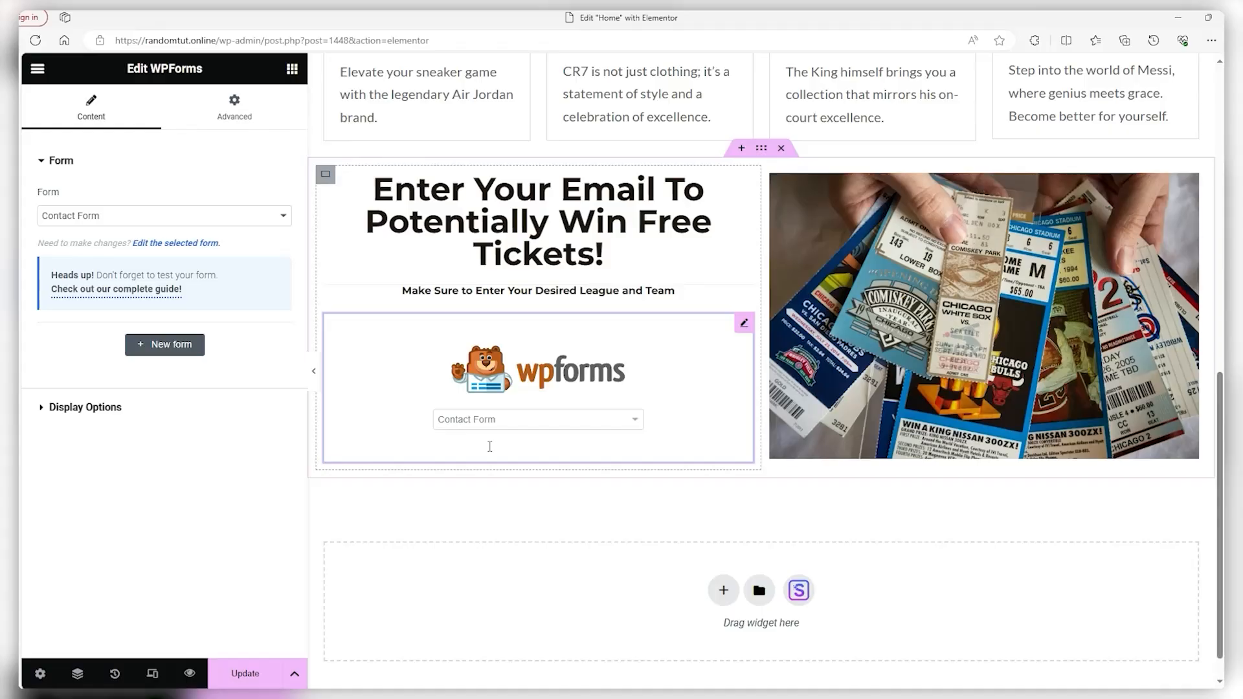
pyautogui.scroll(-2, 495, 444)
pyautogui.scroll(2, 474, 206)
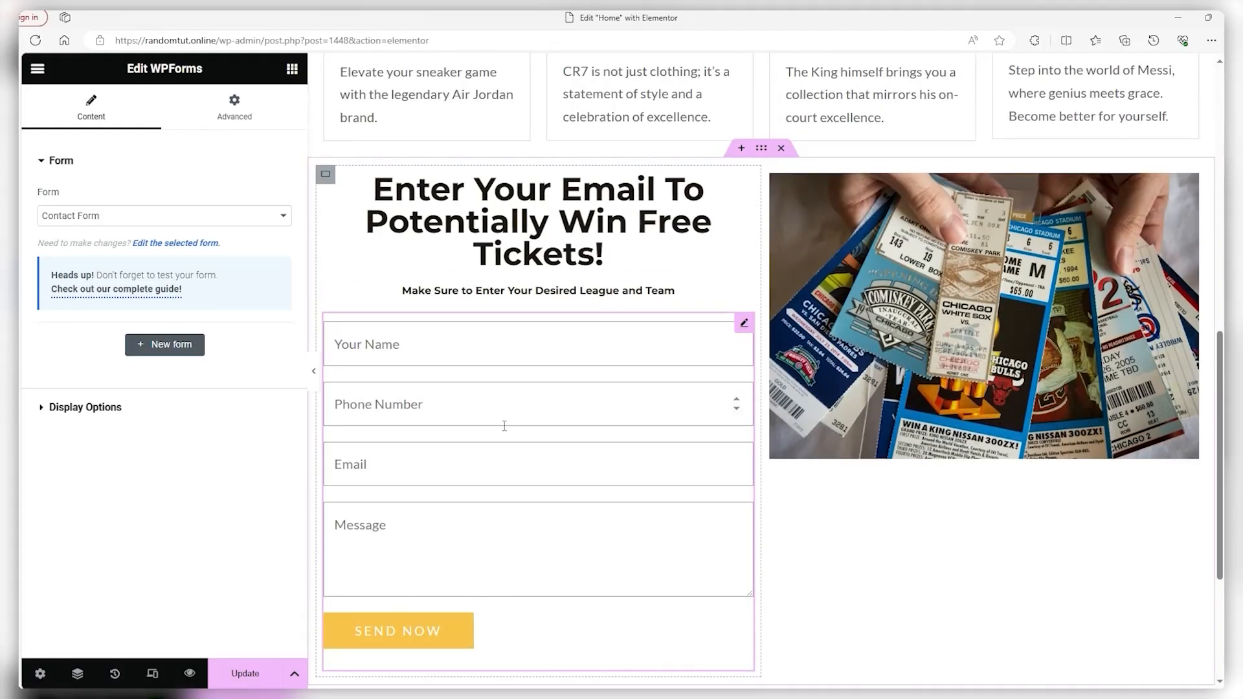
# Browse the calculator and business operations form templates, then close the gallery without creating a form
pyautogui.click(170, 348)
pyautogui.scroll(-3, 322, 226)
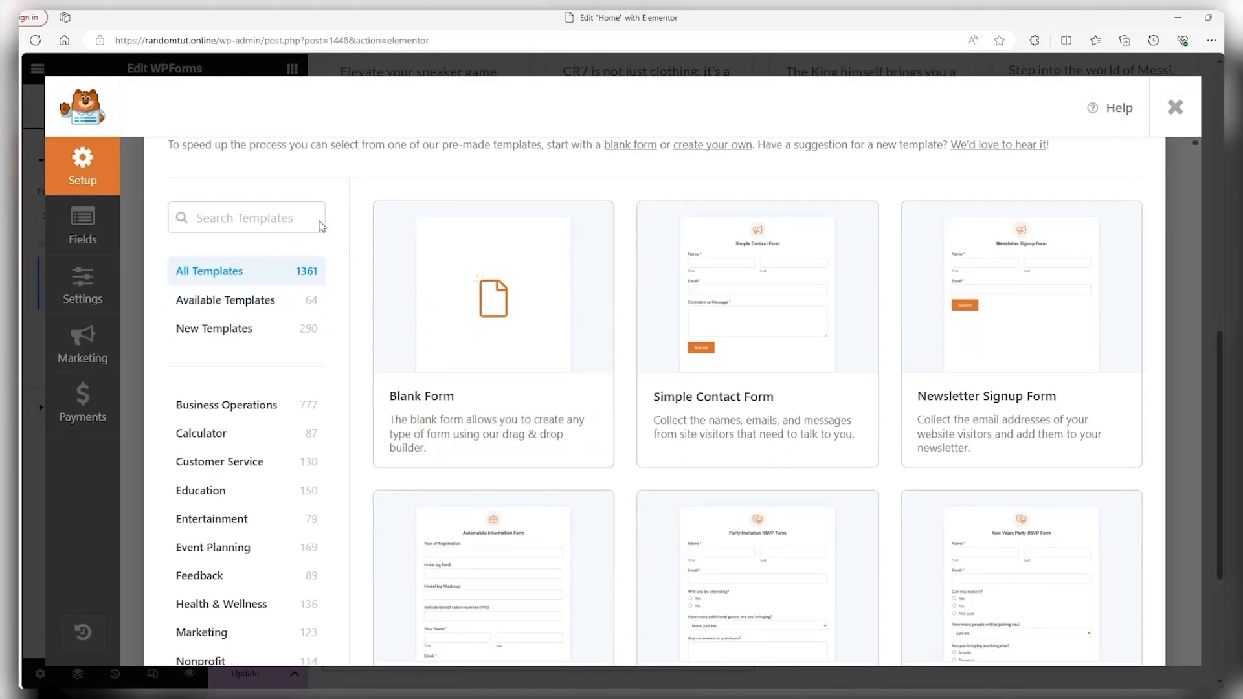
pyautogui.scroll(-3, 472, 393)
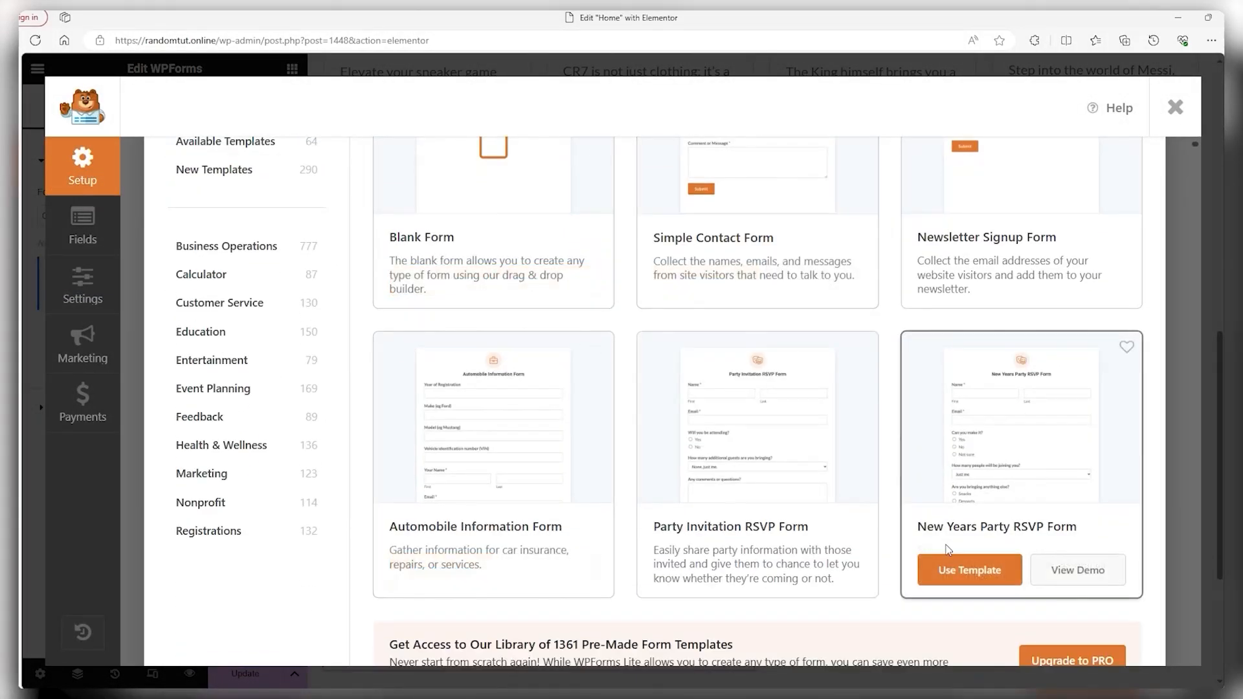
pyautogui.scroll(-6, 582, 529)
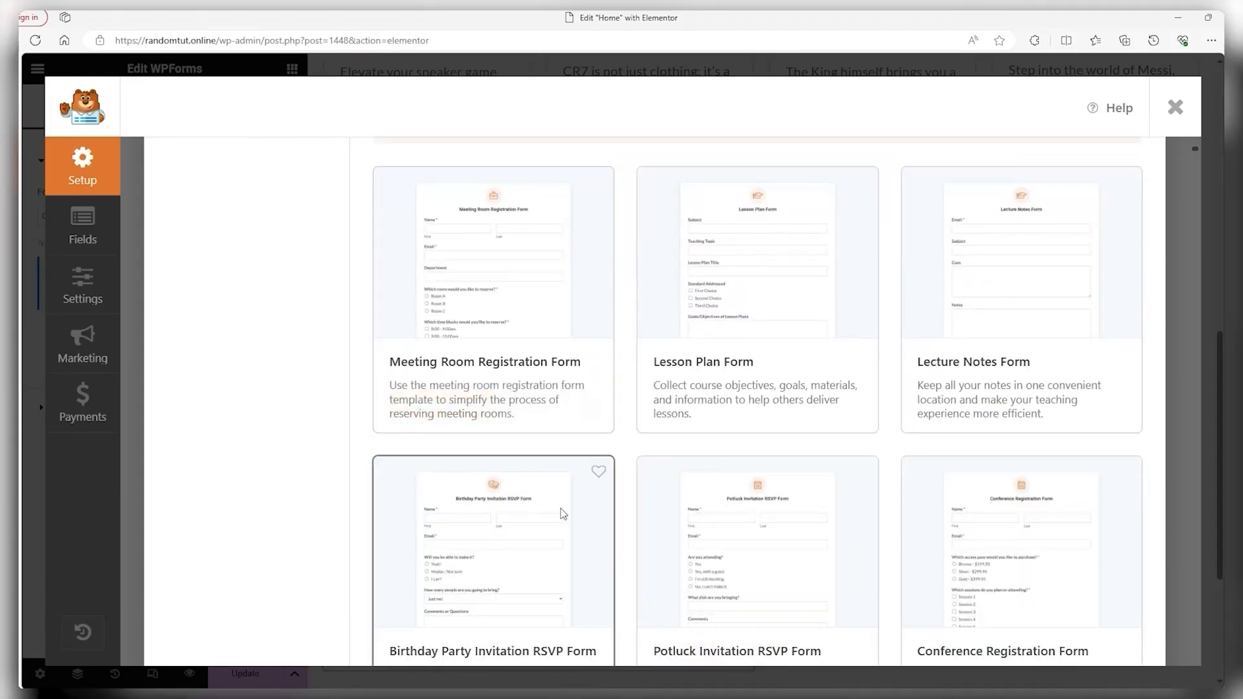
pyautogui.scroll(8, 558, 509)
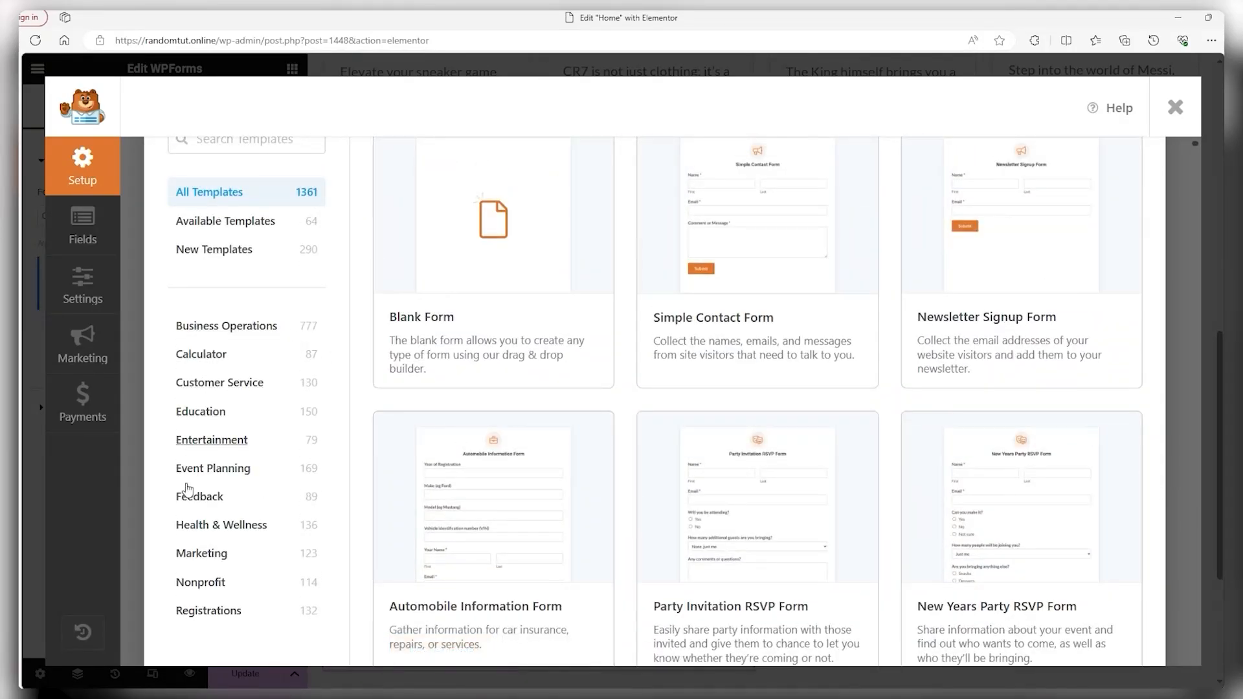
pyautogui.click(206, 354)
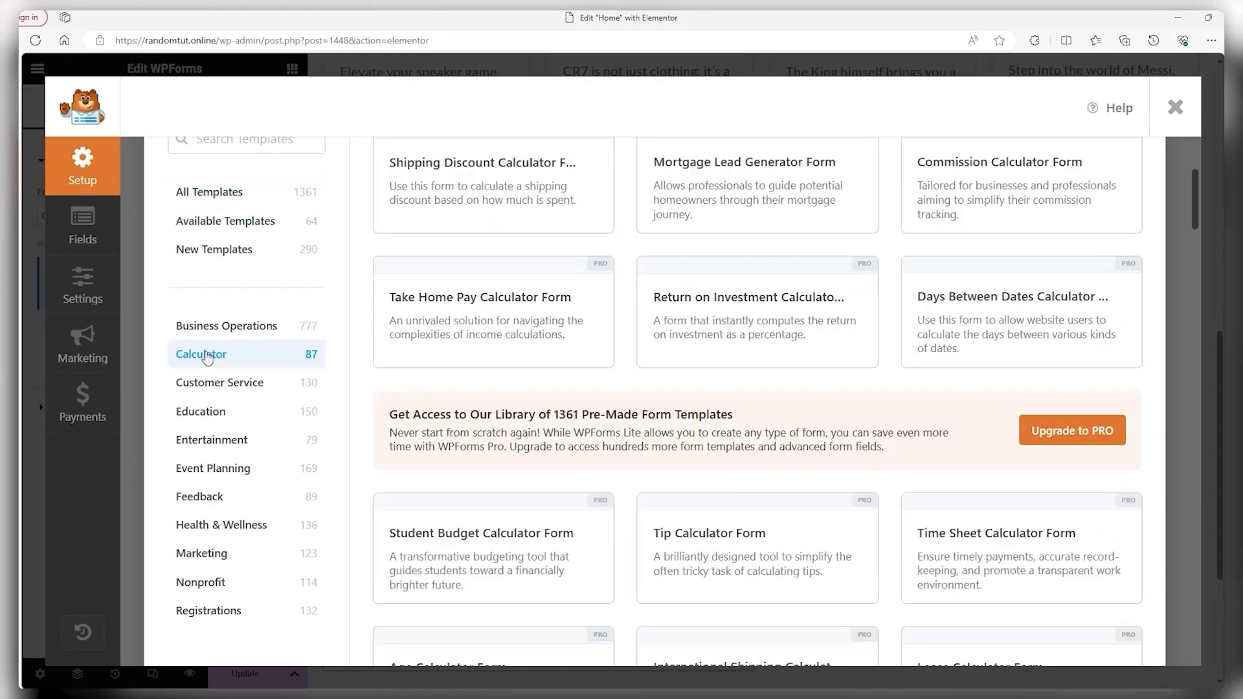
pyautogui.click(267, 335)
pyautogui.scroll(4, 394, 387)
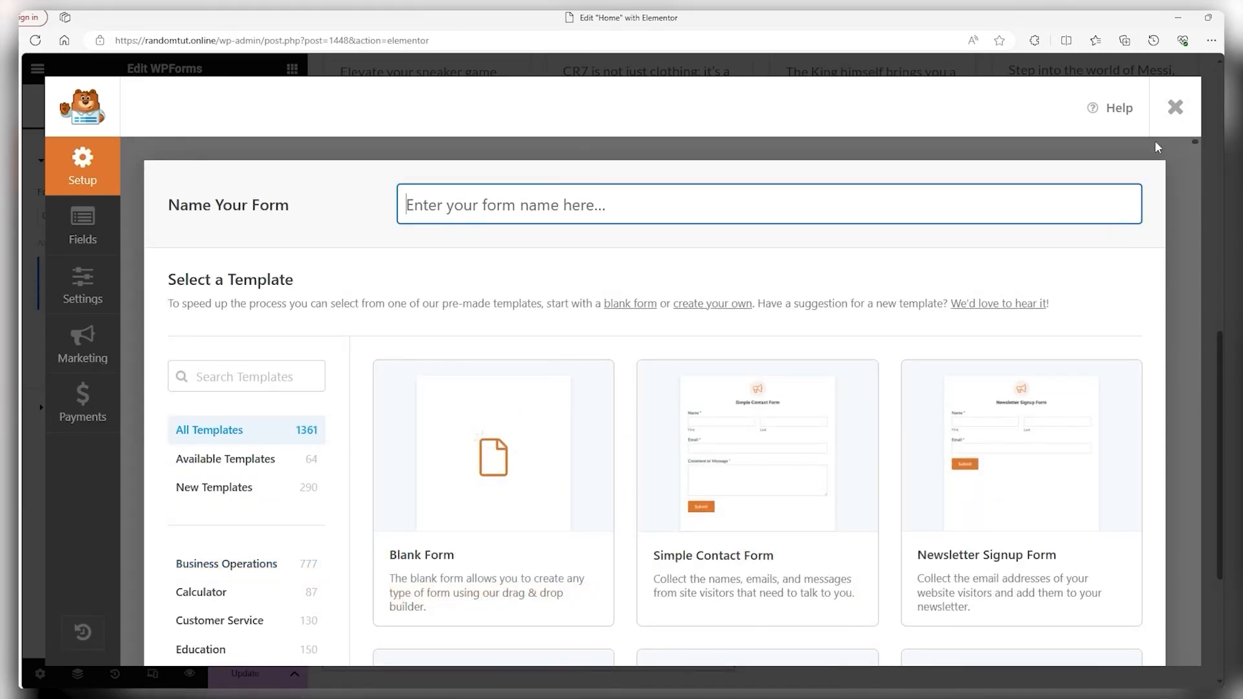
pyautogui.click(1175, 108)
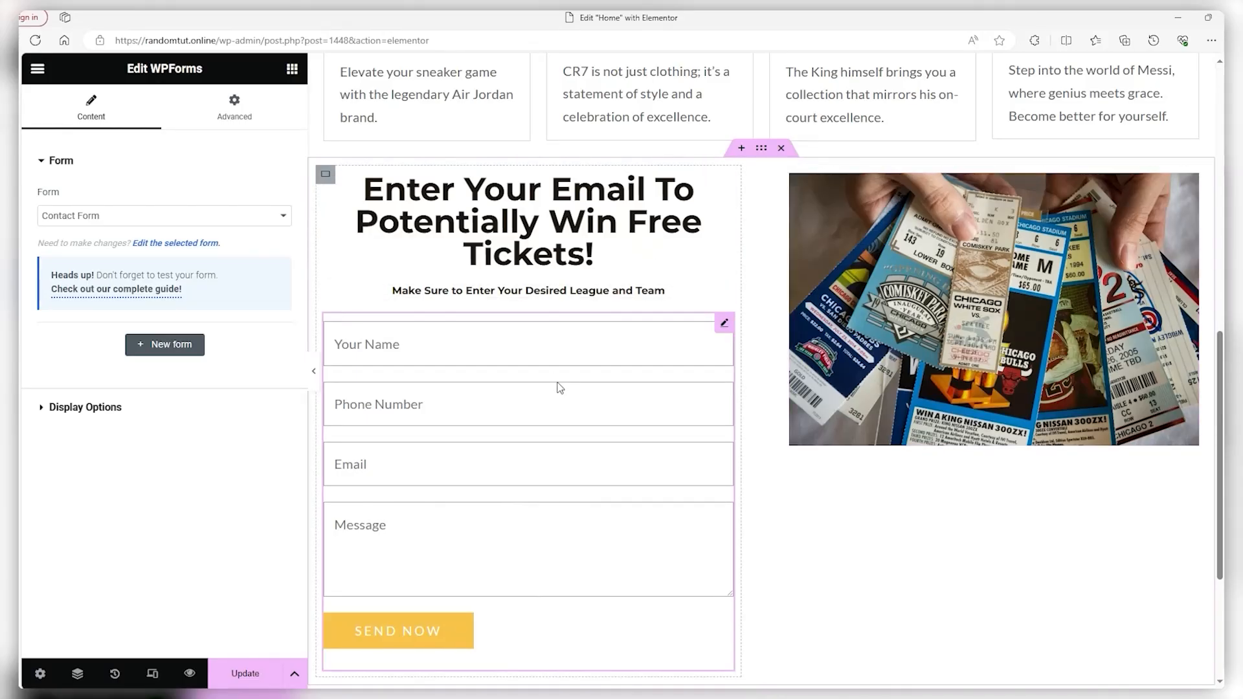
# Add a 170 px Spacer above the tickets image
pyautogui.click(39, 72)
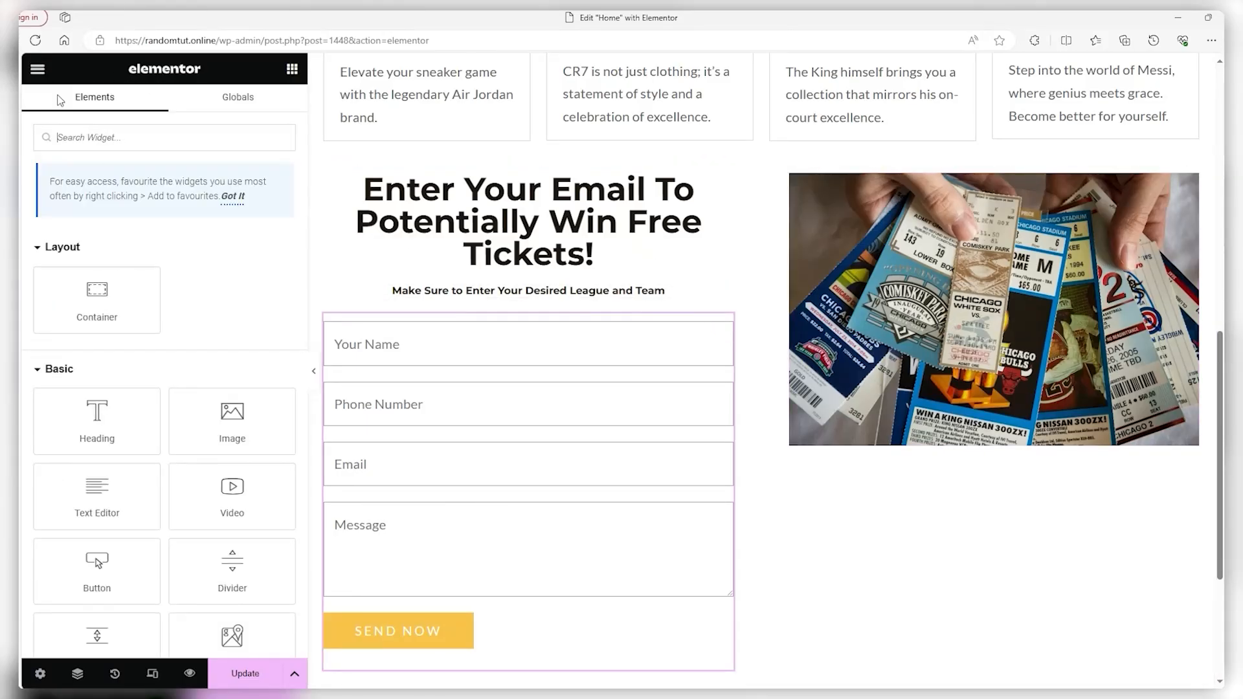
pyautogui.moveTo(97, 562); pyautogui.dragTo(964, 183)
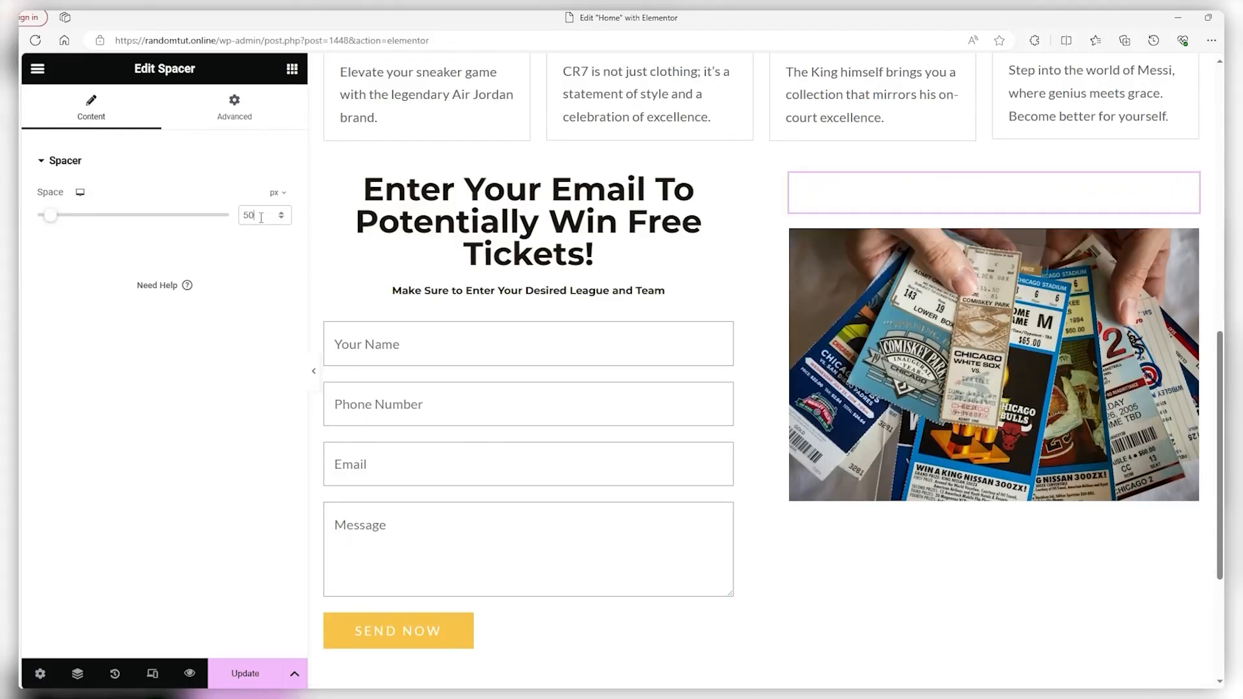
pyautogui.write('170')
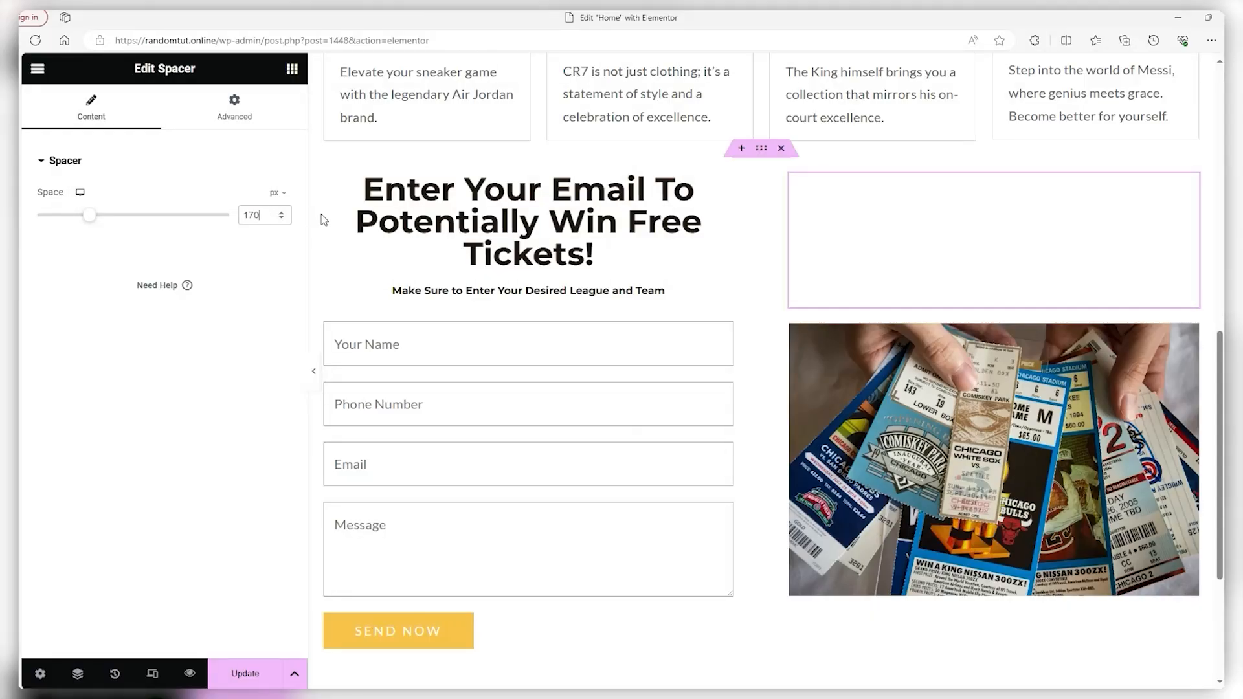
pyautogui.scroll(-3, 542, 358)
pyautogui.scroll(-1, 544, 359)
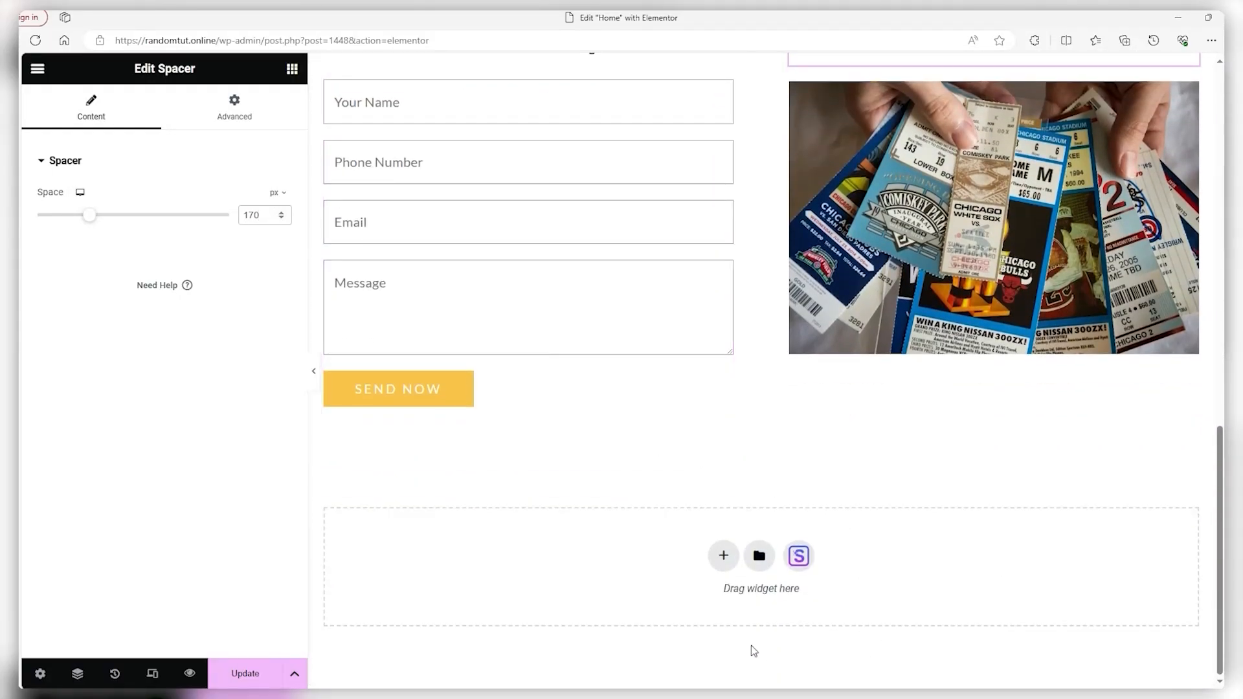
# Add a new two-column section below the contact form
pyautogui.click(723, 556)
pyautogui.click(721, 592)
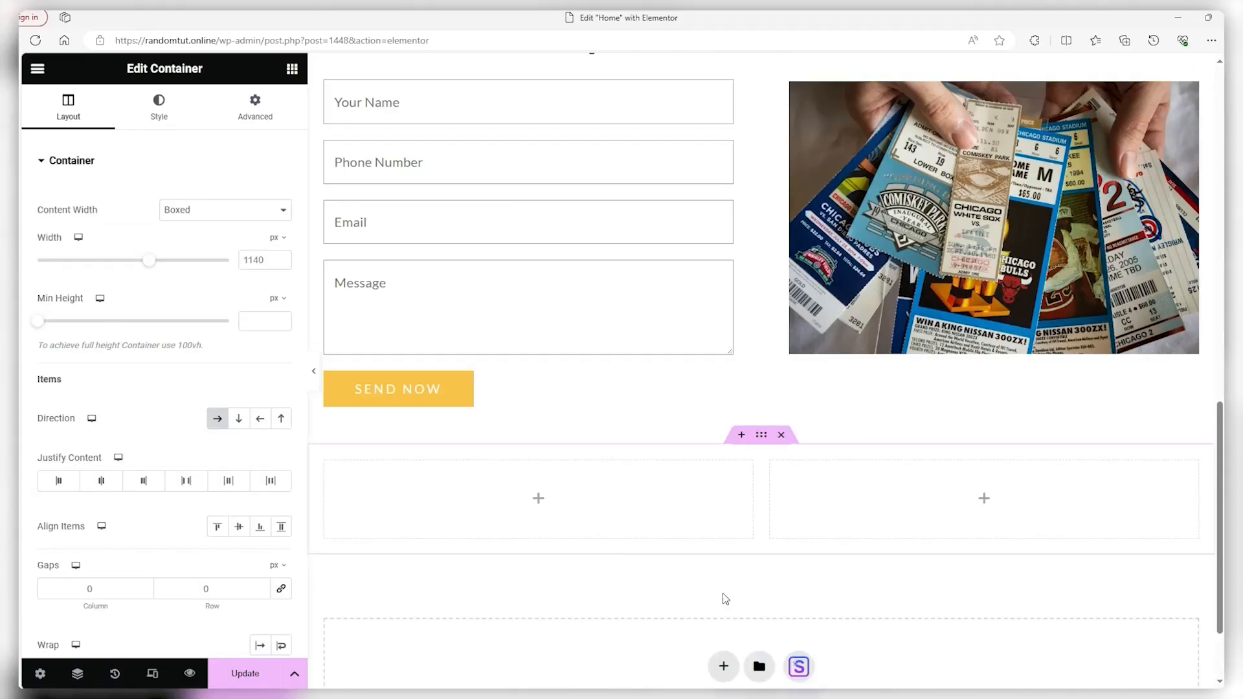
pyautogui.click(37, 68)
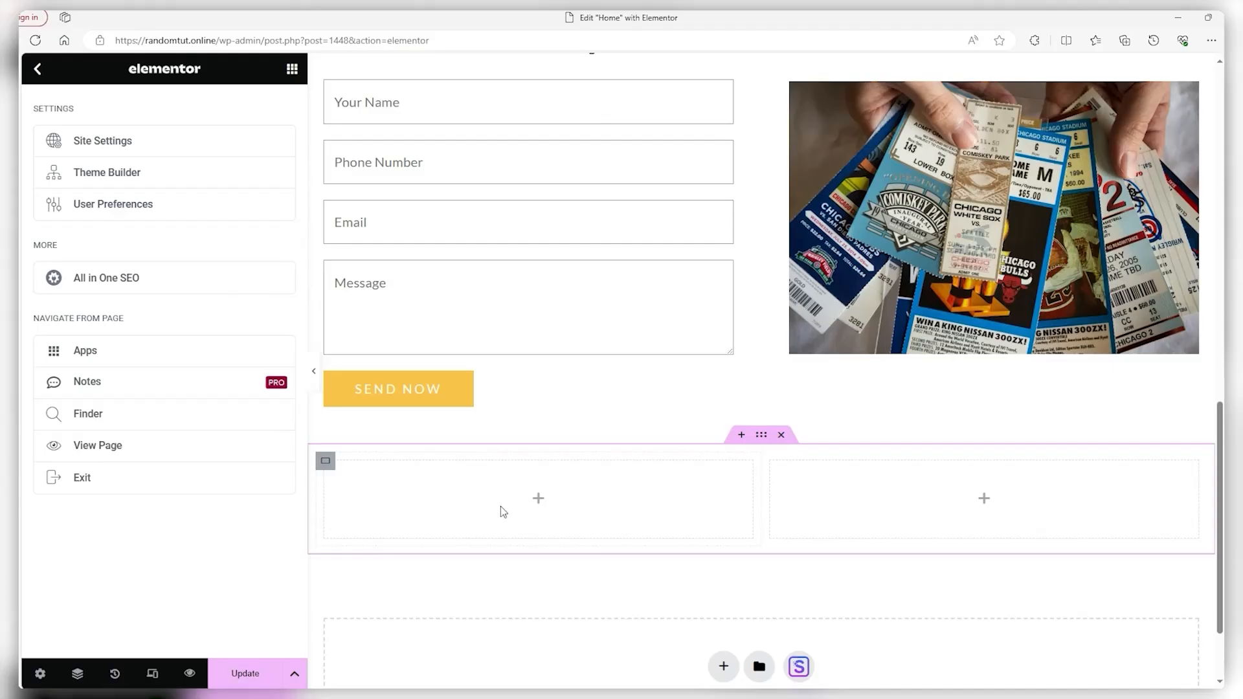
pyautogui.click(539, 498)
pyautogui.scroll(-5, 166, 397)
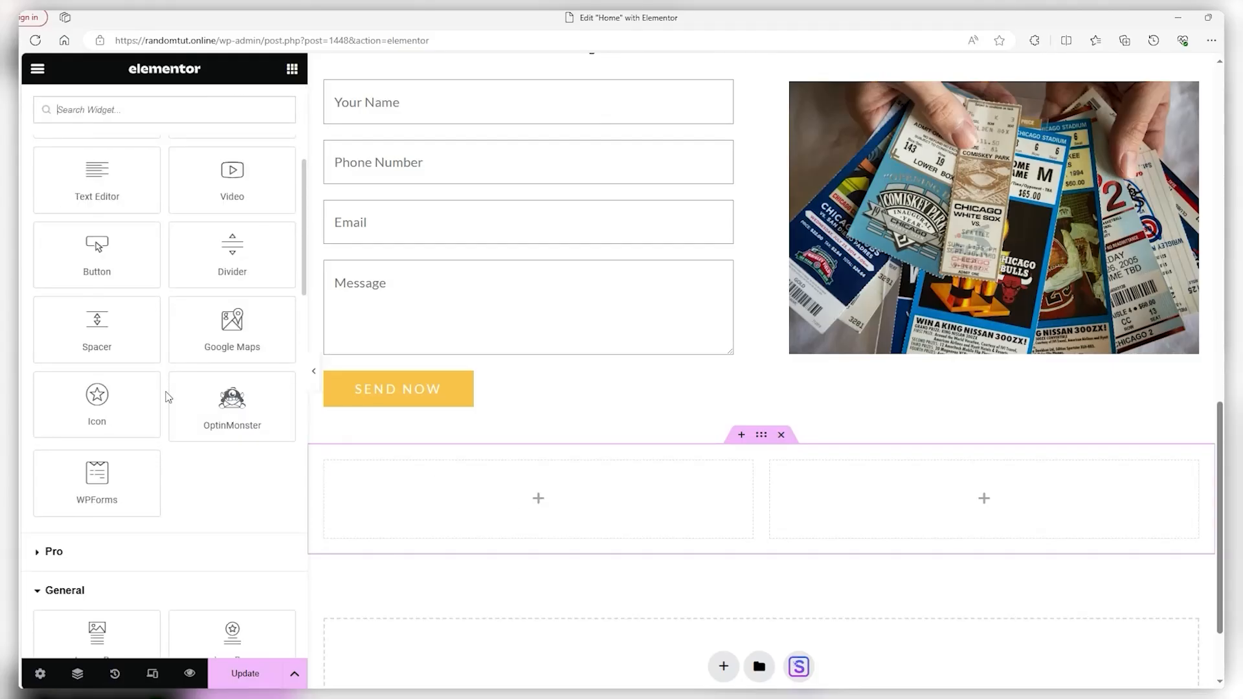
# Place a Testimonial in the left column and duplicate it into the right column
pyautogui.scroll(-6, 153, 420)
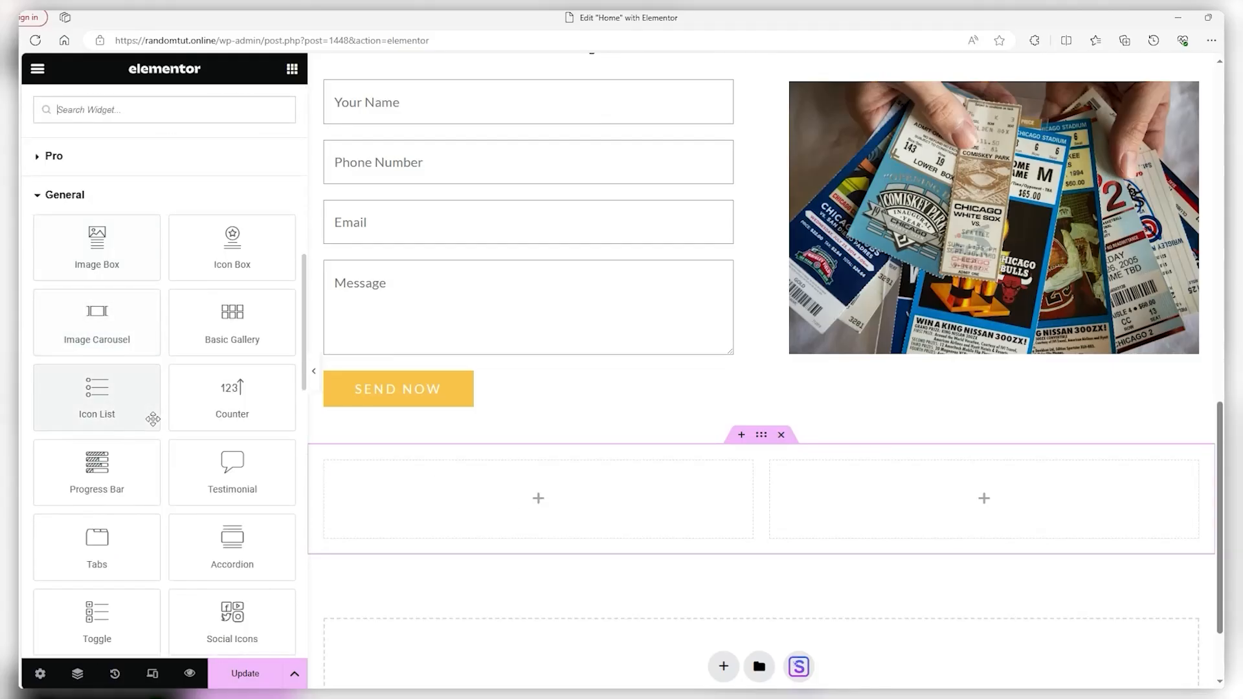
pyautogui.moveTo(231, 469); pyautogui.dragTo(451, 514)
pyautogui.rightClick(616, 517)
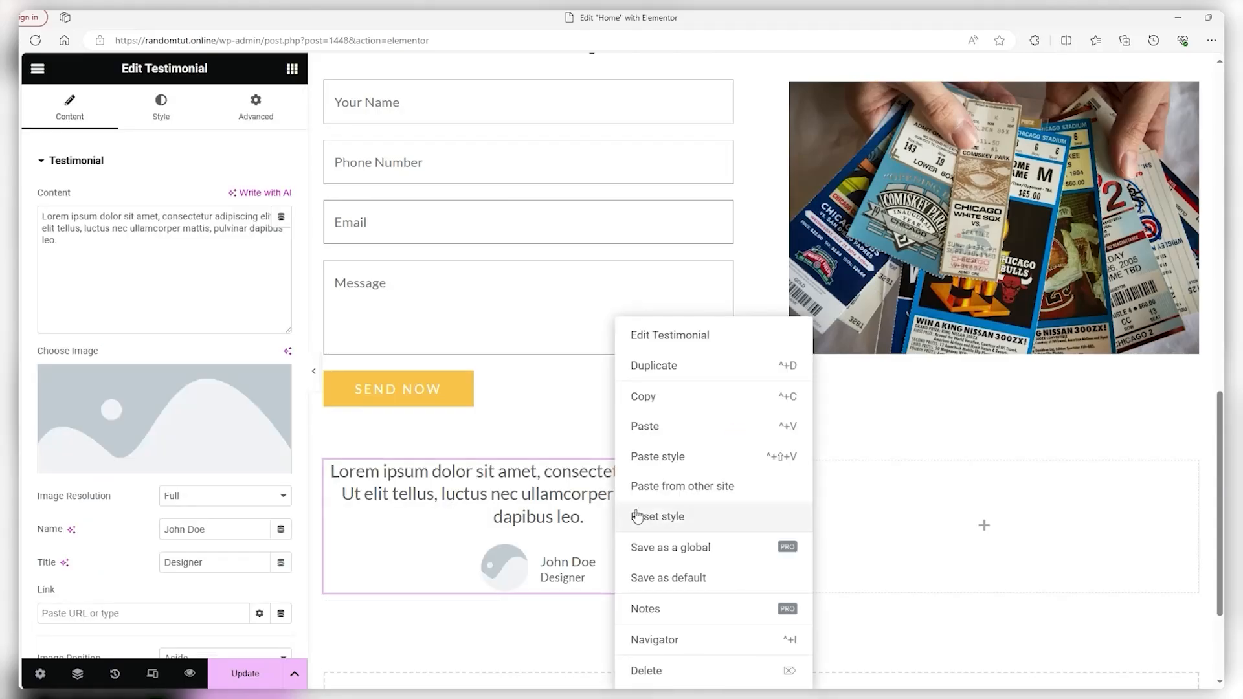
pyautogui.click(669, 367)
pyautogui.scroll(-3, 543, 582)
pyautogui.moveTo(532, 505); pyautogui.dragTo(828, 402)
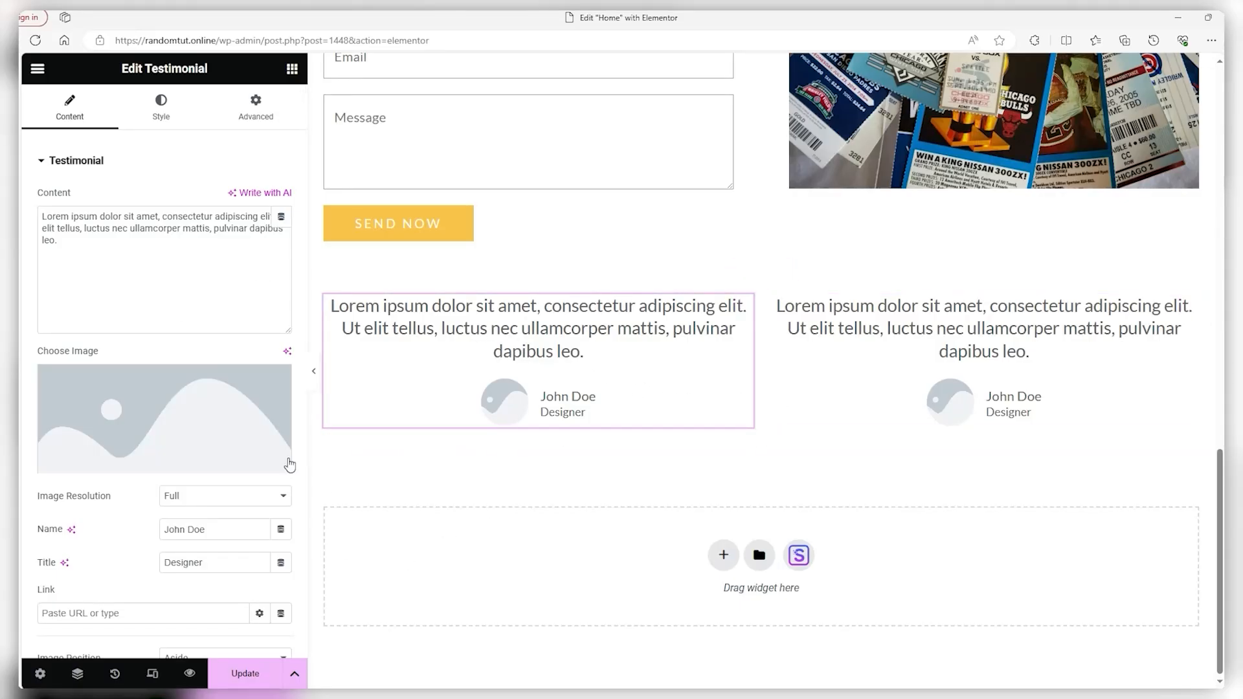
# Give the left testimonial the Air Jordan review, a new reviewer name and the title Doctor
pyautogui.click(136, 271)
pyautogui.moveTo(136, 271); pyautogui.dragTo(35, 225)
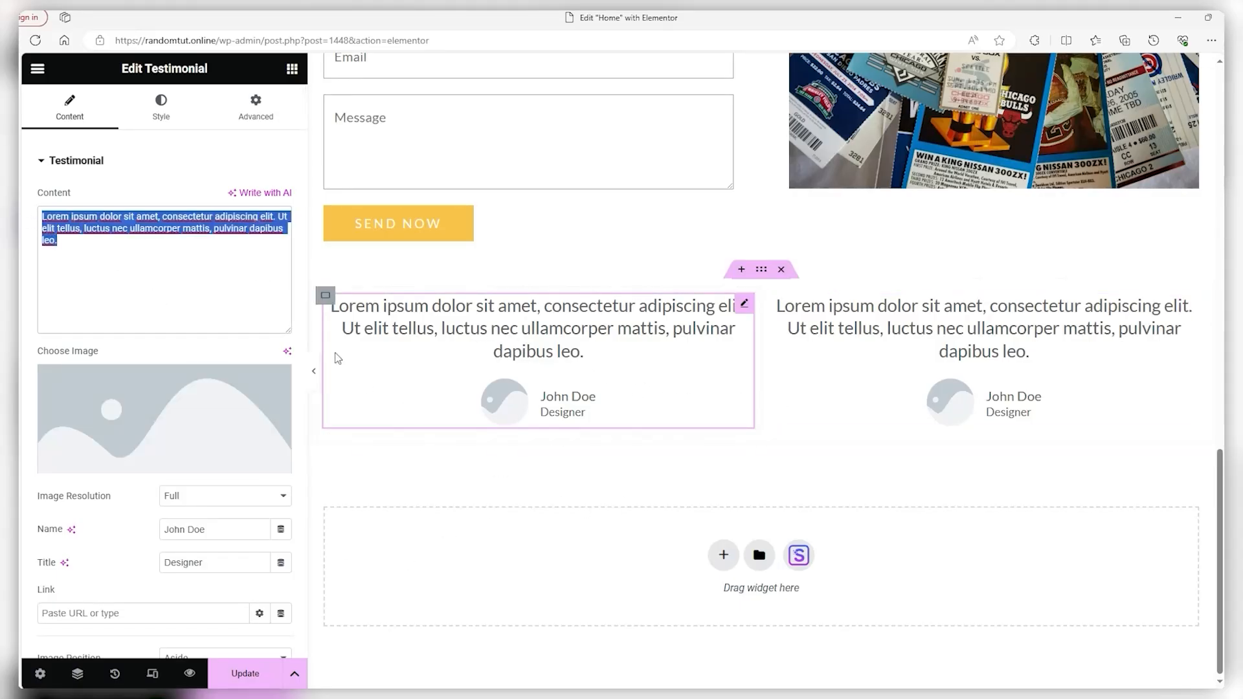
pyautogui.write('My Air Jordan sneakers arrived on time and in perfect condition. The delivery experience was smooth, and the packaging was top-notch. " 👟📦👌 #AirJordanDelivery #SneakerSuccess')
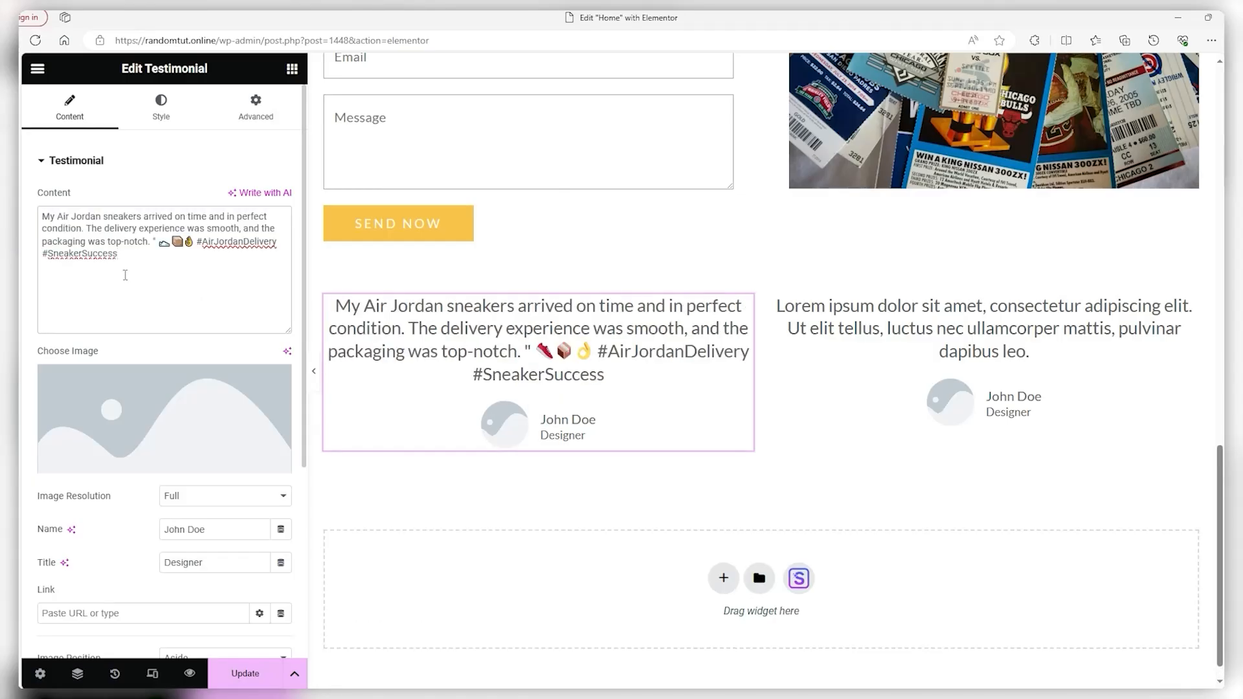
pyautogui.scroll(-1, 152, 280)
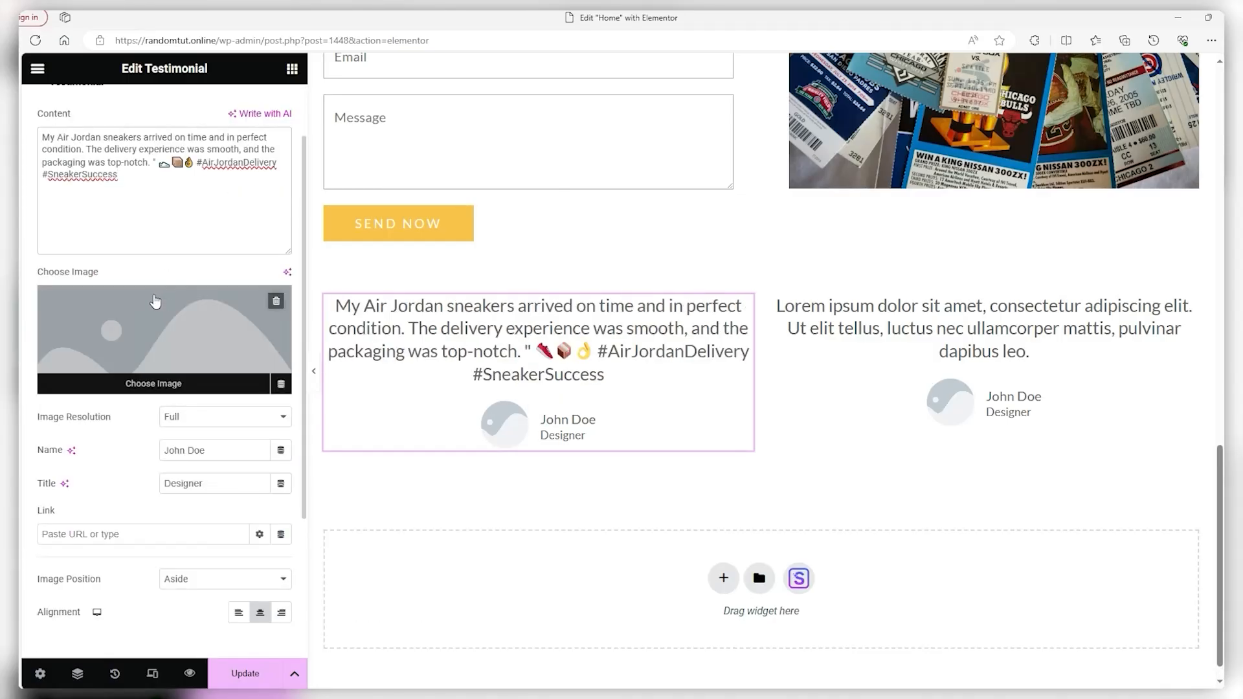
pyautogui.scroll(-1, 162, 533)
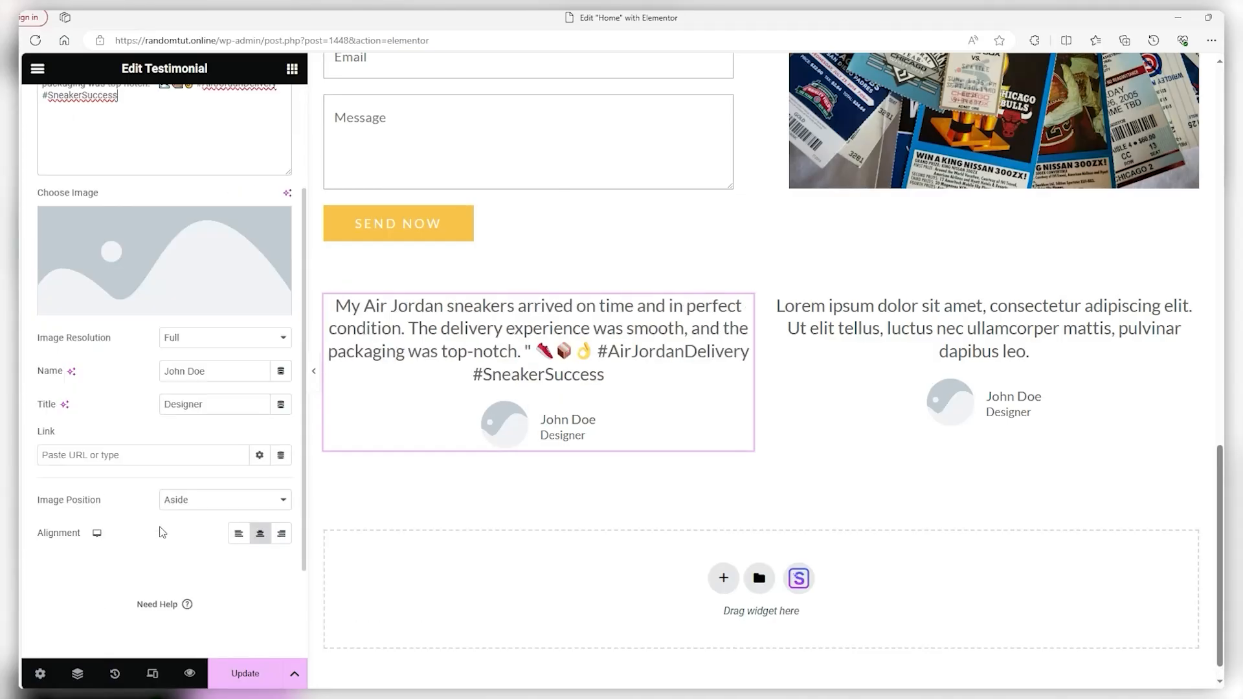
pyautogui.tripleClick(212, 373)
pyautogui.write('Lebron James')
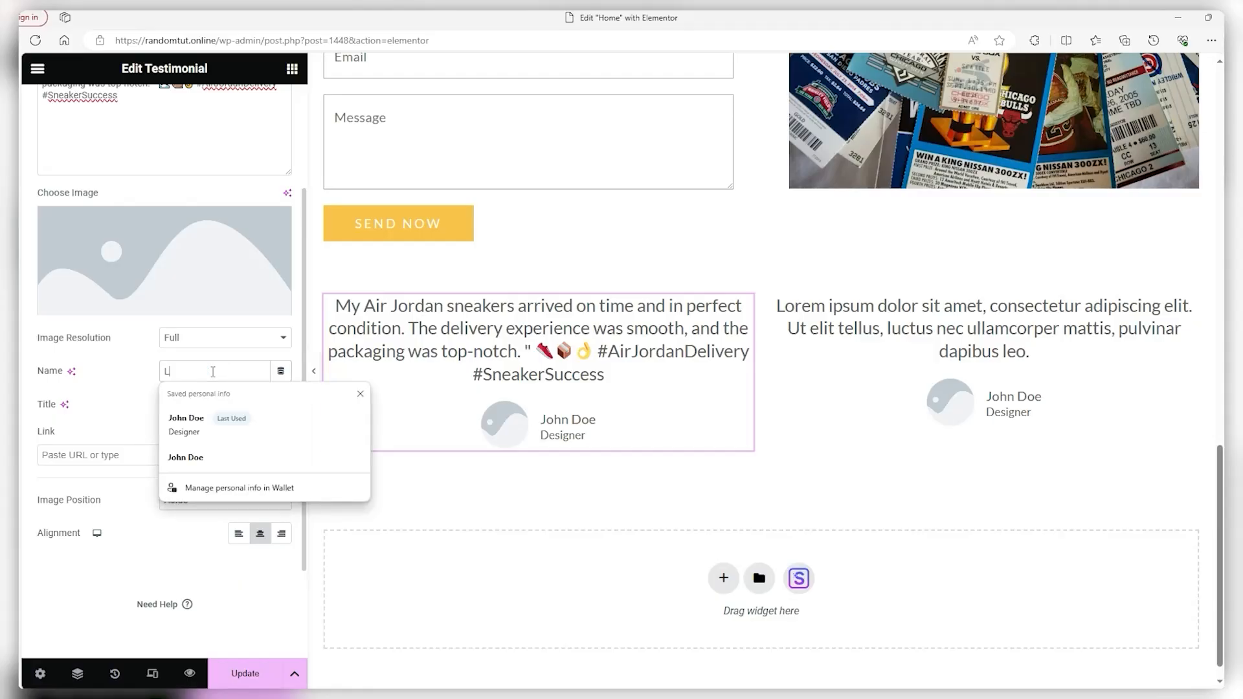
pyautogui.press('Tab')
pyautogui.write('Doctor')
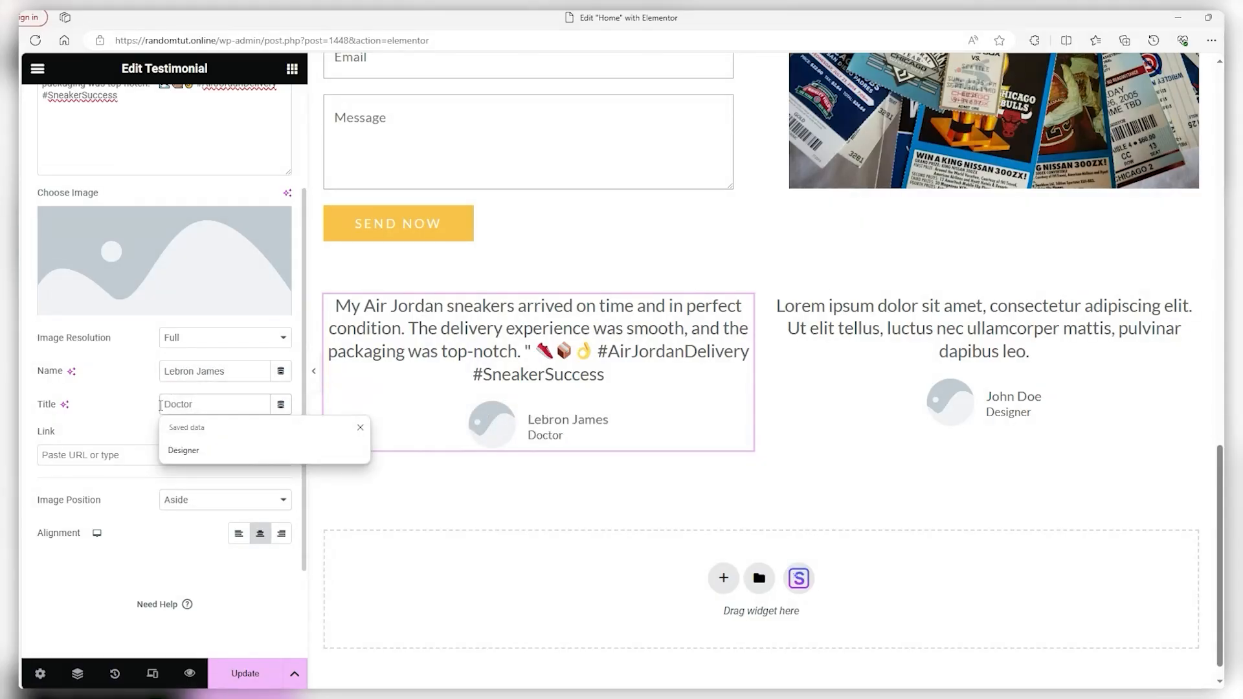
pyautogui.click(467, 479)
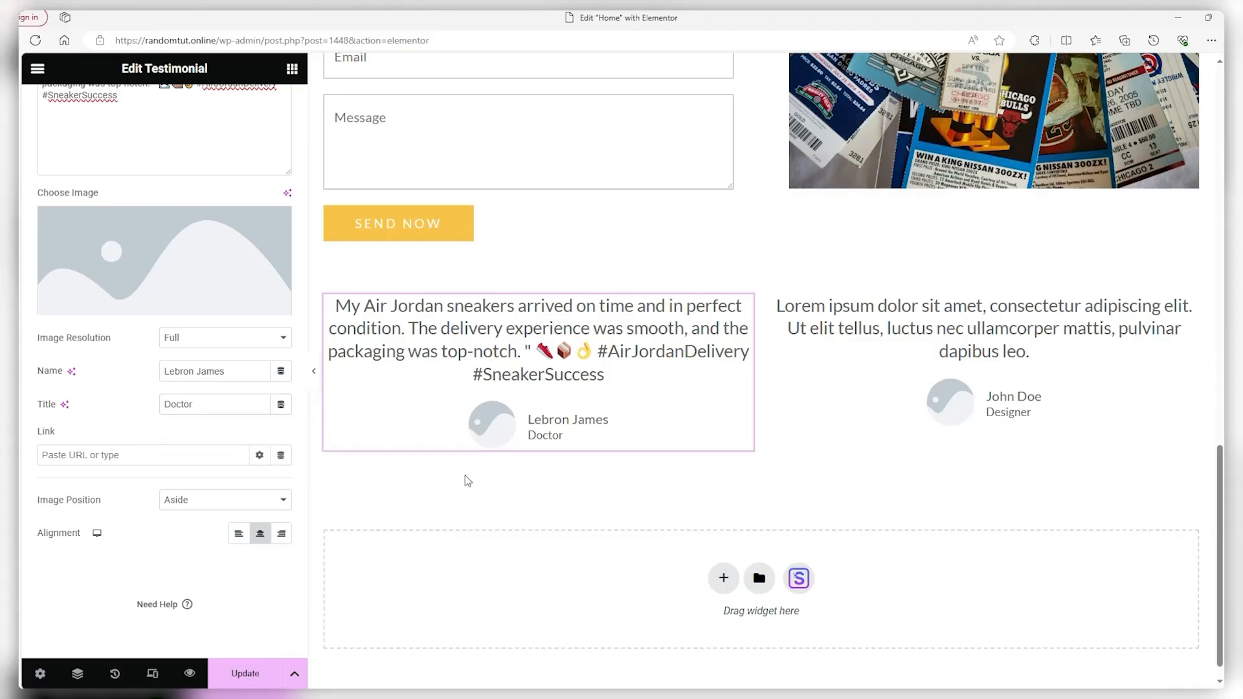
pyautogui.click(161, 266)
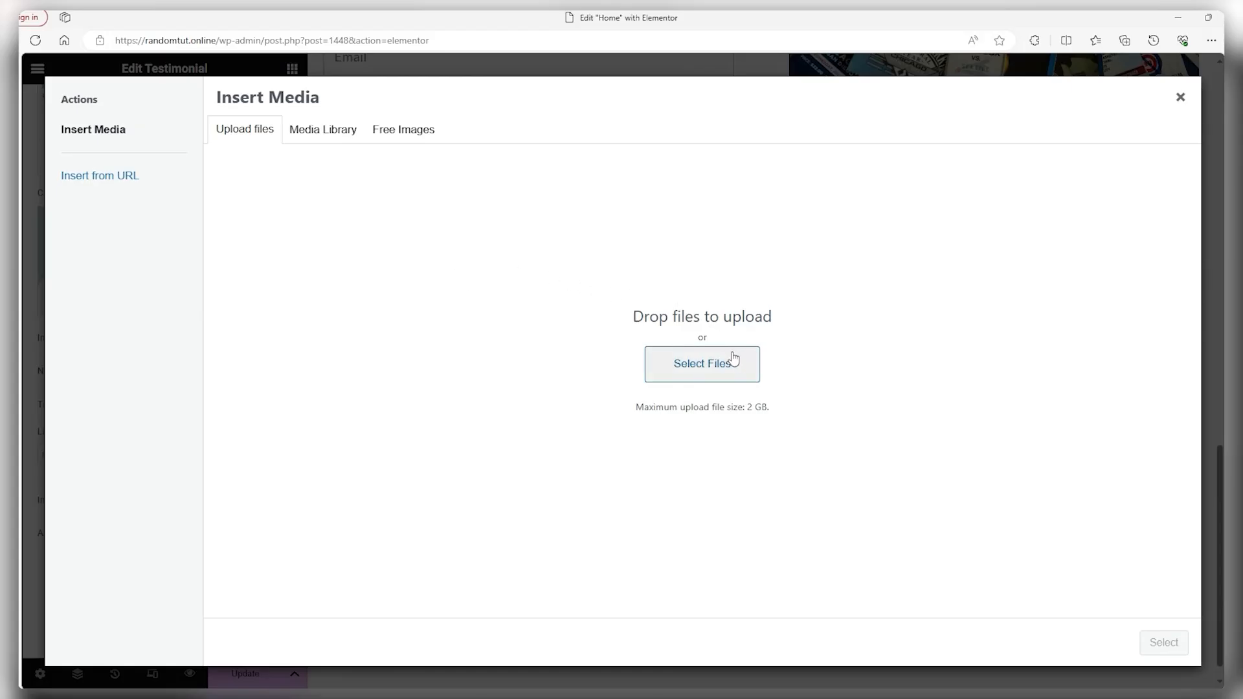
# Set the first testimonial's avatar to the LeDoc-scaled.jpg photo from the Media Library
pyautogui.click(745, 373)
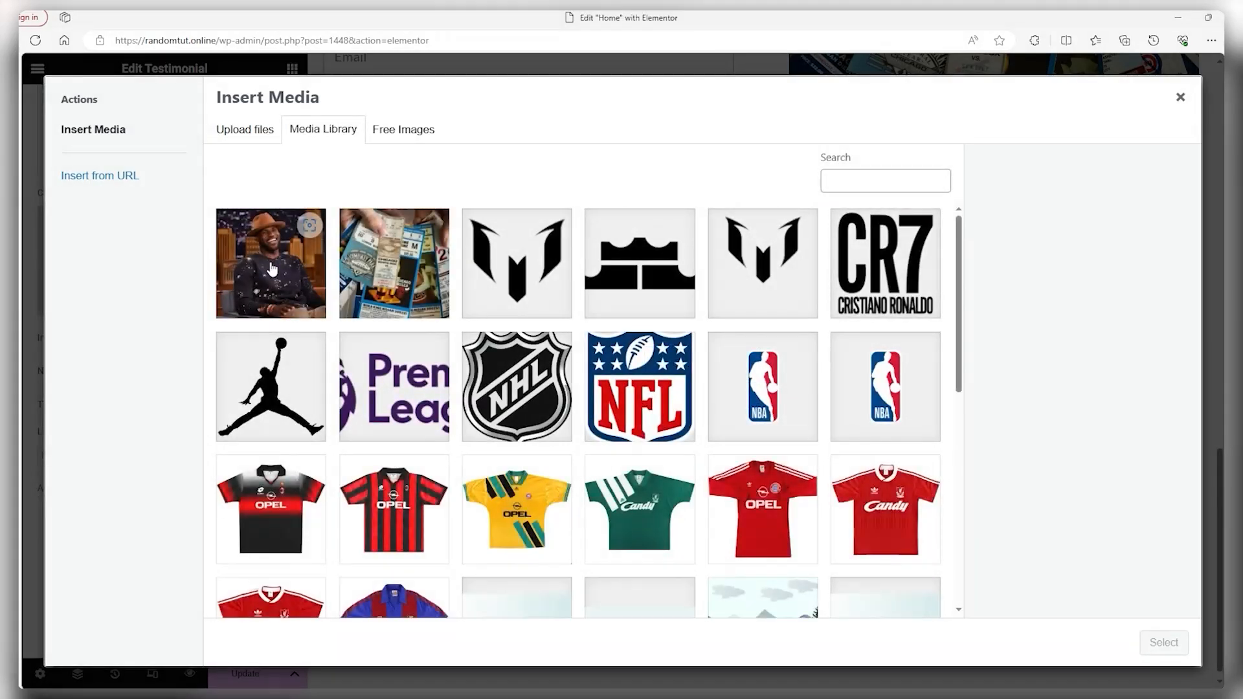
pyautogui.click(272, 269)
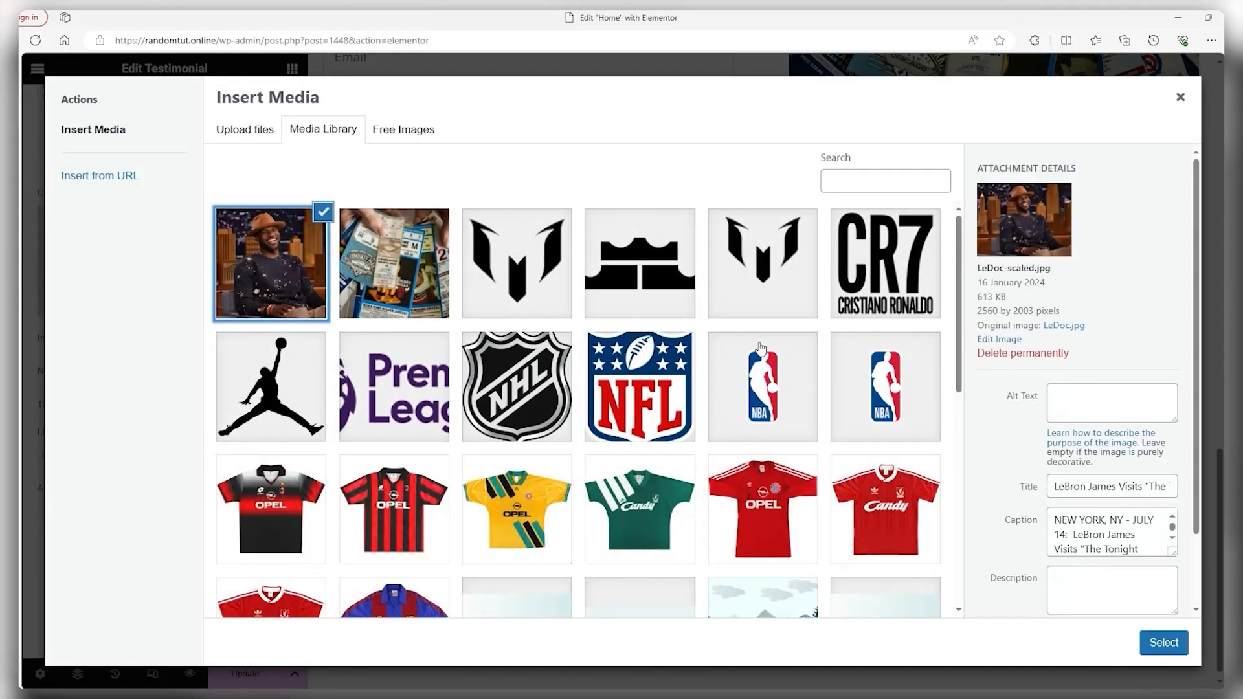
pyautogui.click(1164, 642)
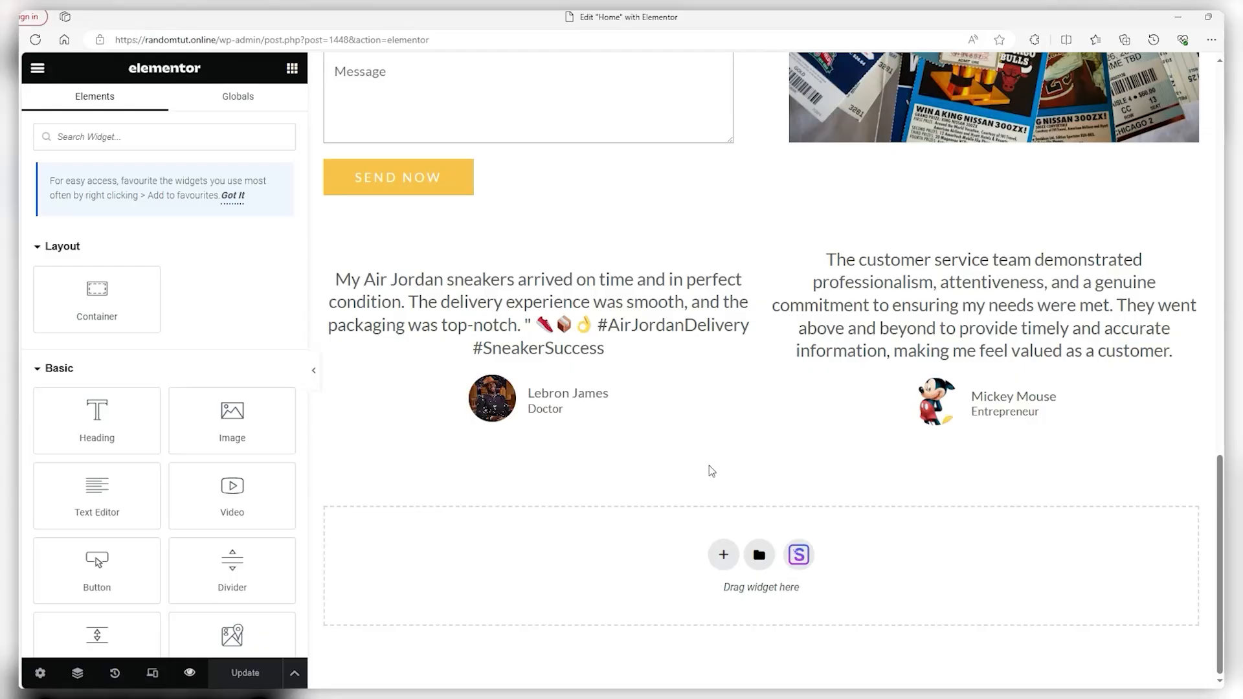
pyautogui.scroll(15, 711, 463)
pyautogui.scroll(-9, 686, 309)
pyautogui.scroll(-7, 686, 309)
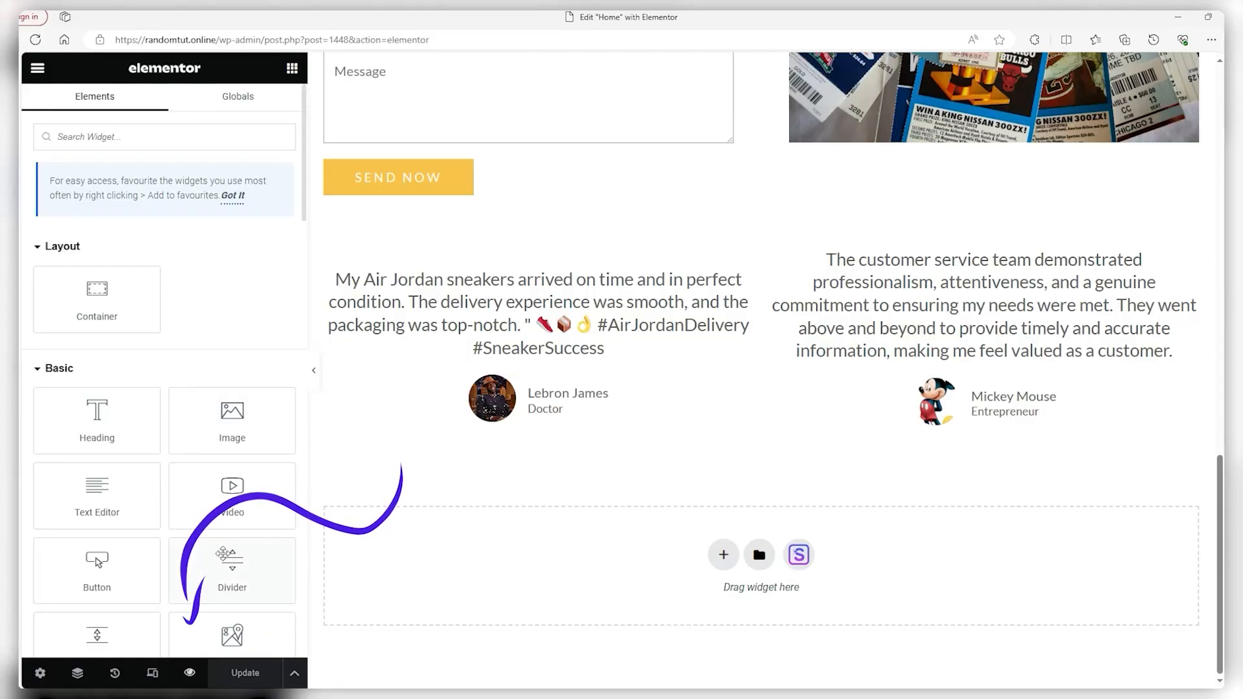
pyautogui.click(190, 674)
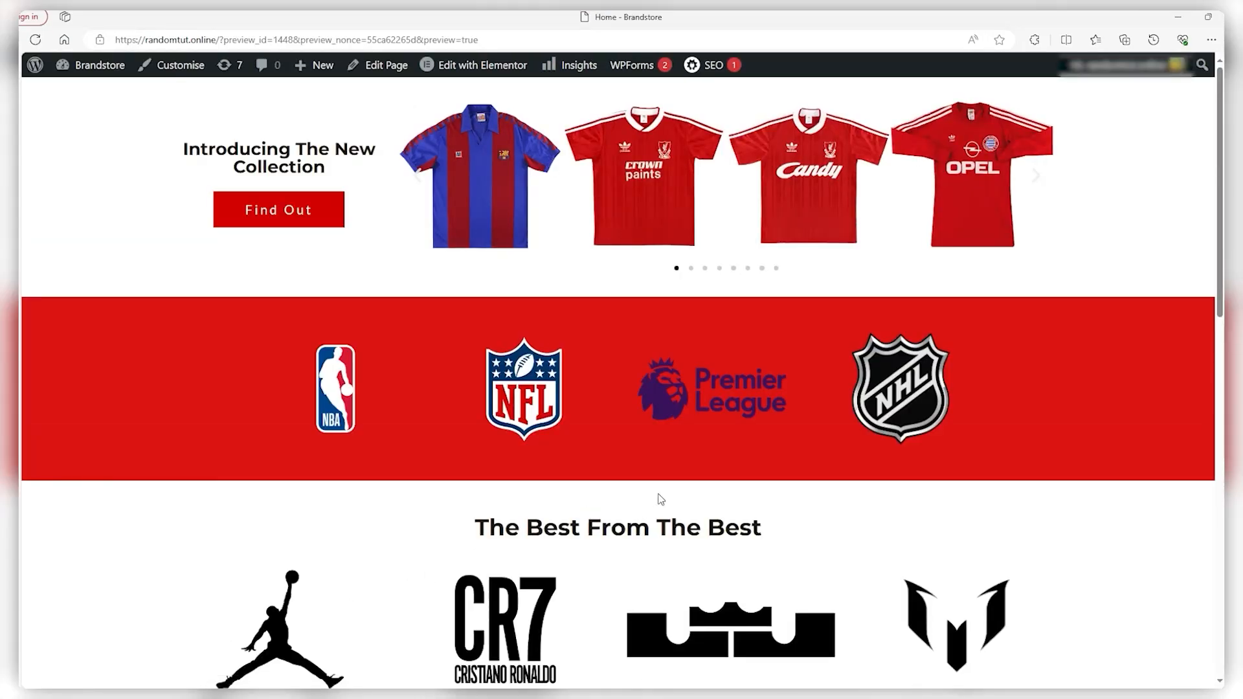
pyautogui.scroll(-7, 712, 332)
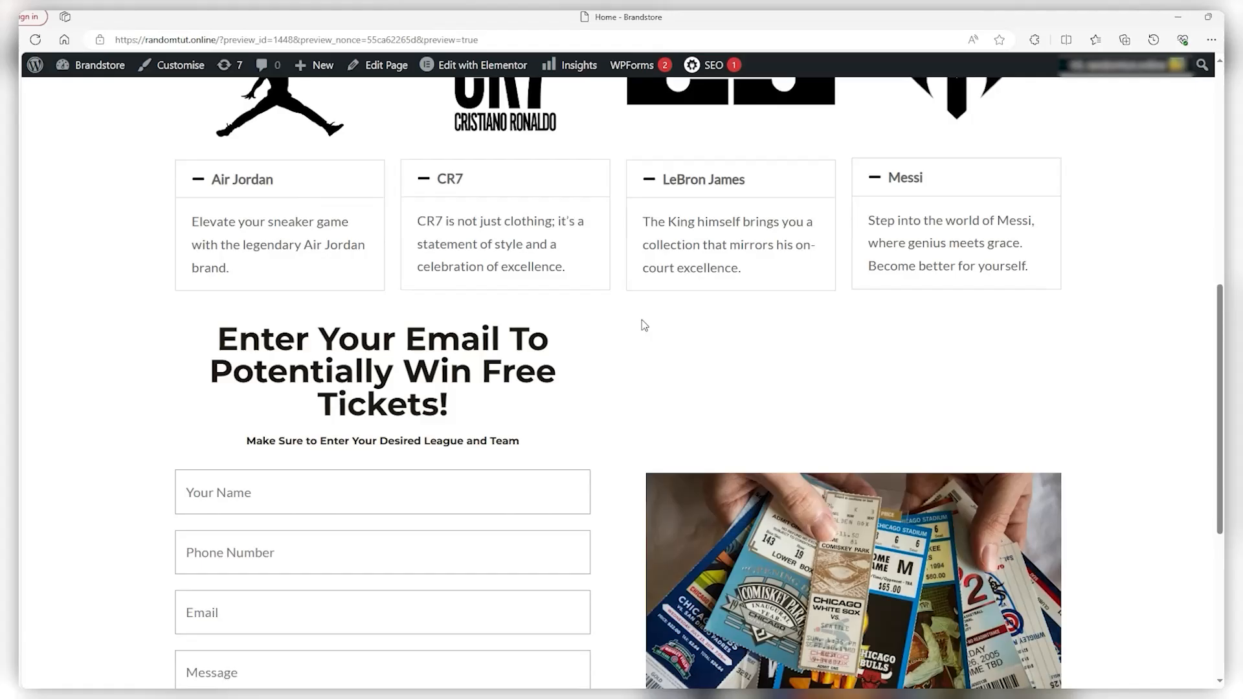
pyautogui.scroll(-5, 644, 325)
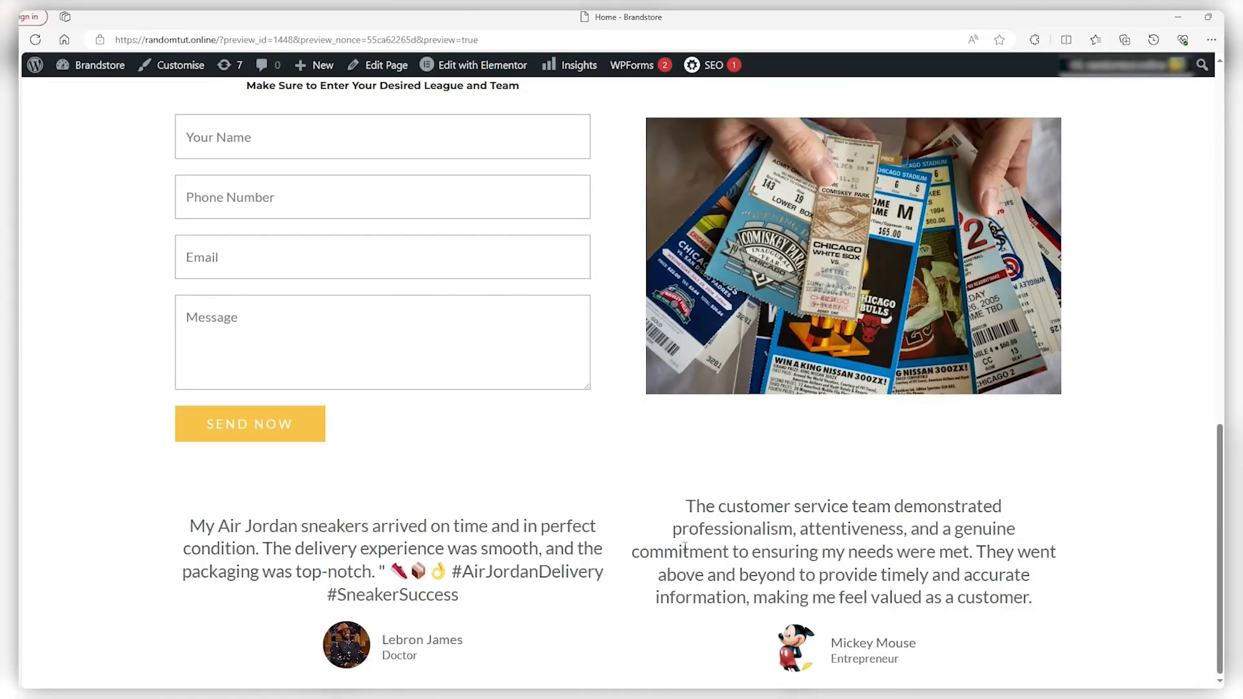
pyautogui.scroll(7, 685, 549)
pyautogui.click(250, 406)
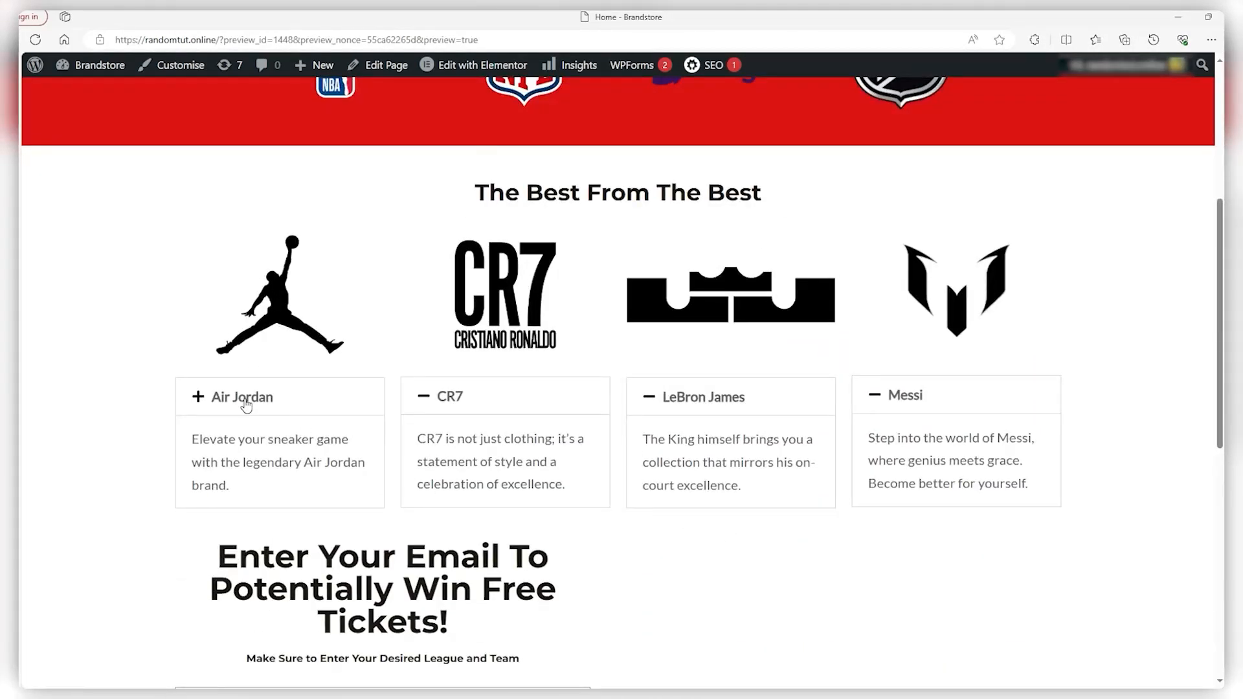
pyautogui.click(441, 400)
pyautogui.click(697, 407)
pyautogui.click(894, 402)
pyautogui.click(639, 403)
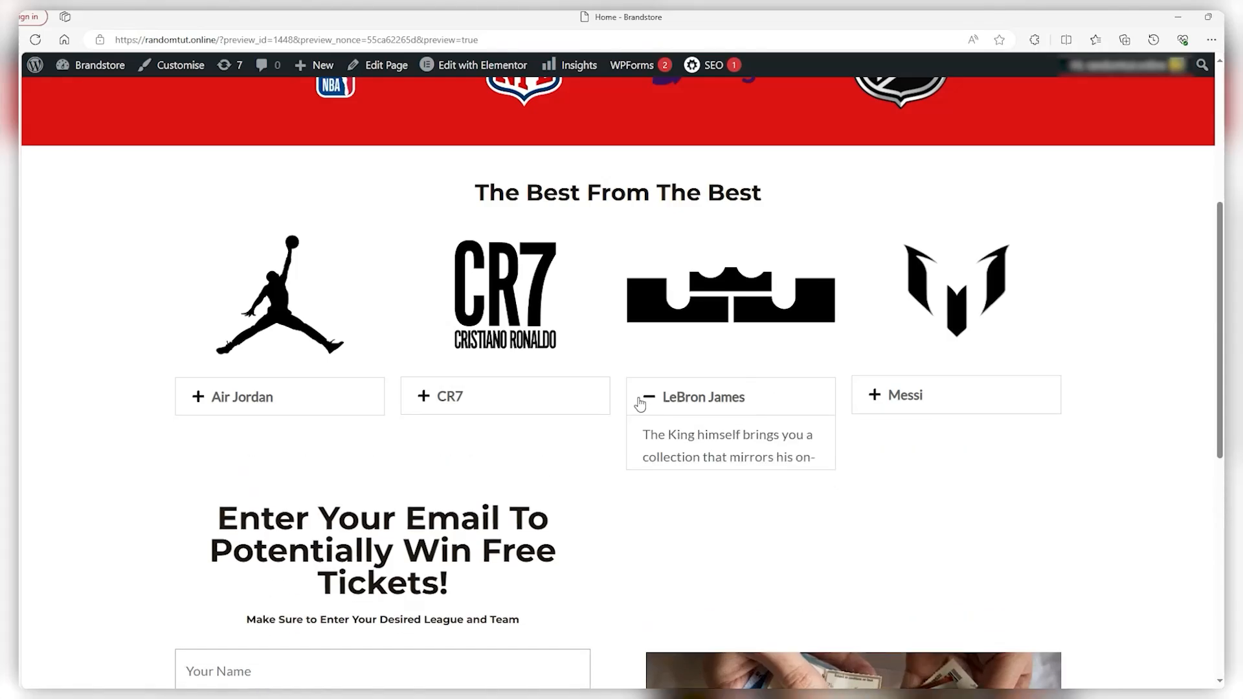
pyautogui.click(569, 397)
pyautogui.scroll(5, 615, 547)
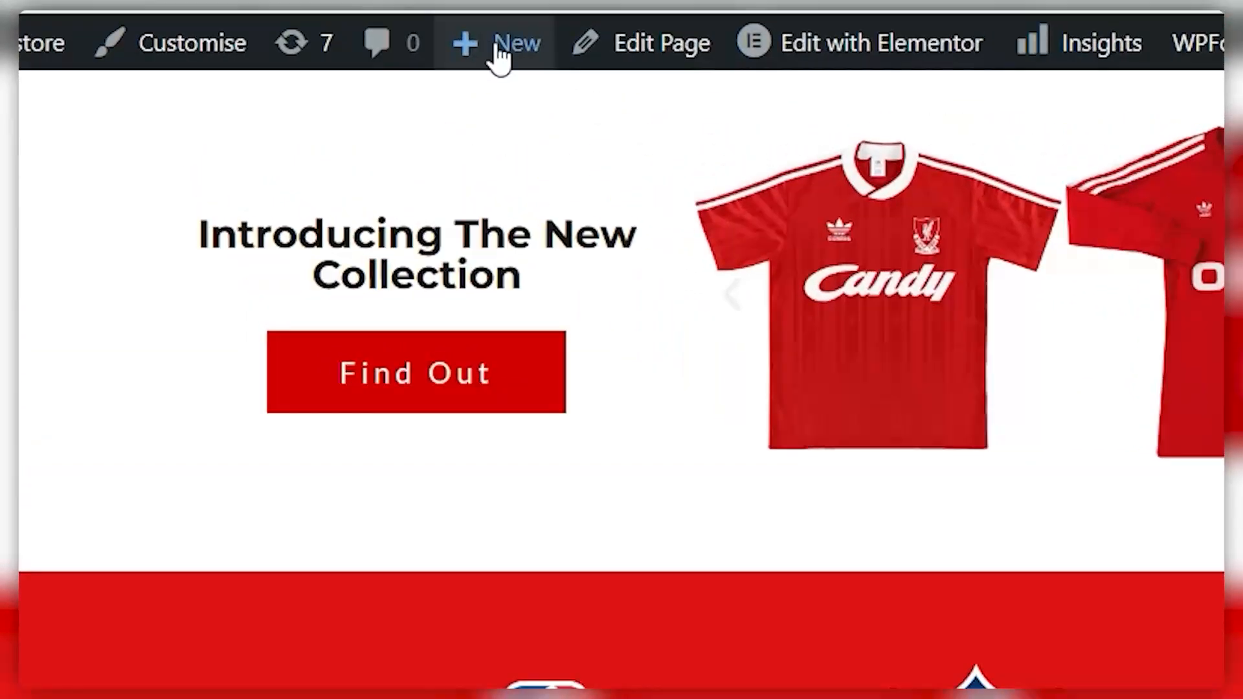
# Create a new page titled 'About Us' and publish it
pyautogui.moveTo(313, 65)
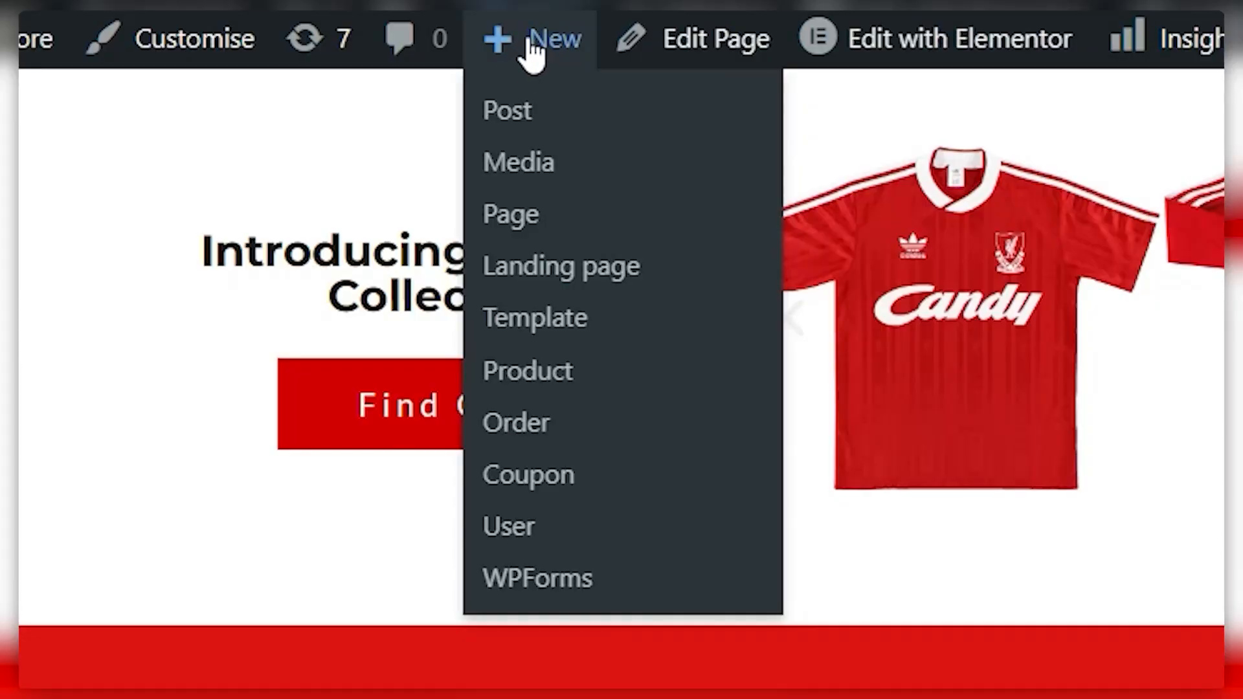
pyautogui.click(523, 227)
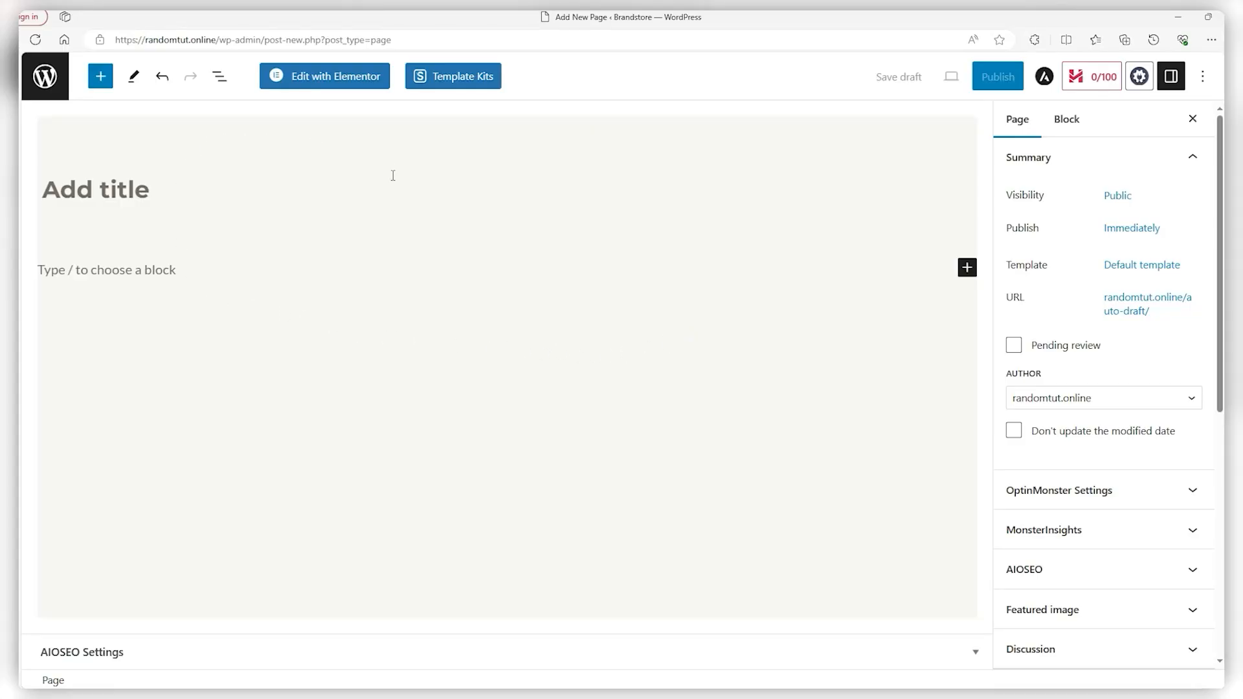
pyautogui.click(118, 190)
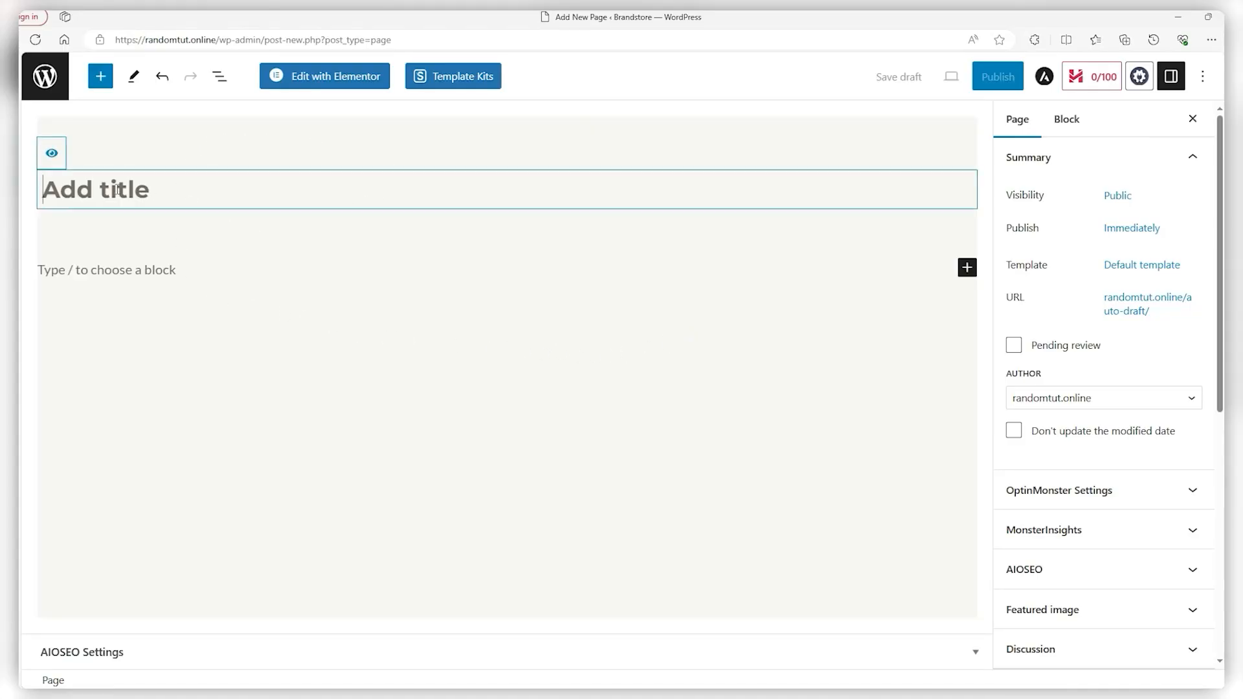
pyautogui.write('About Us')
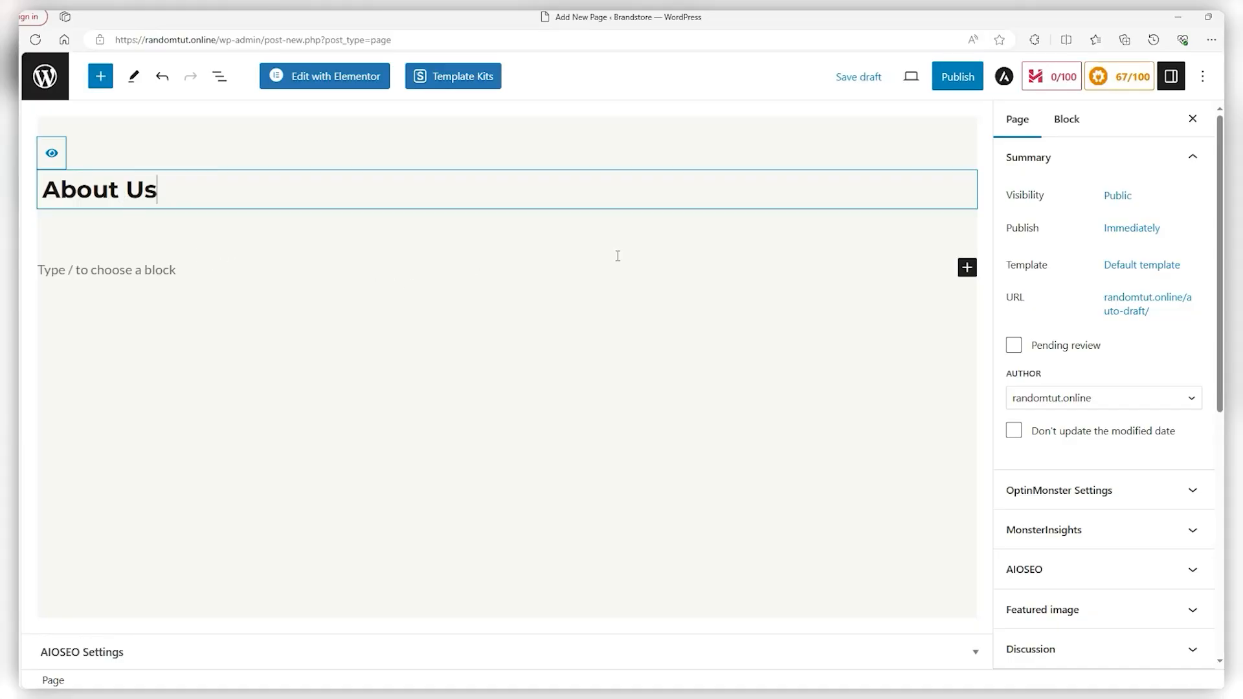
pyautogui.click(948, 77)
pyautogui.click(1043, 79)
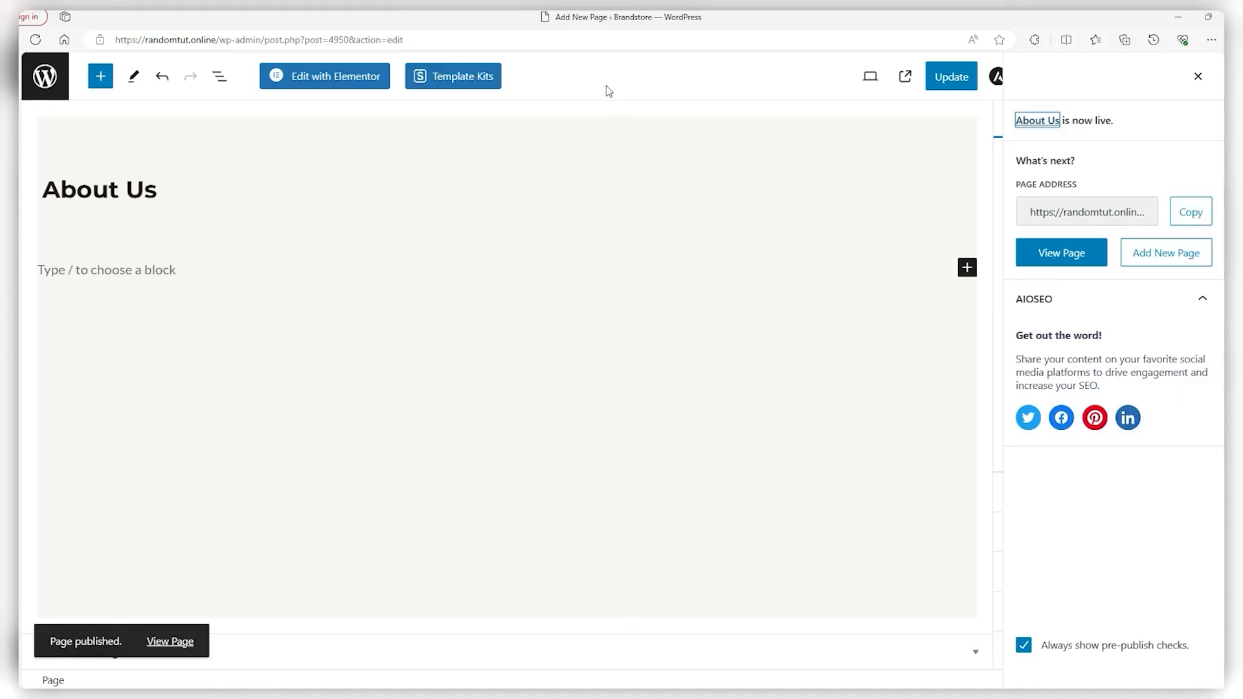
pyautogui.click(1198, 76)
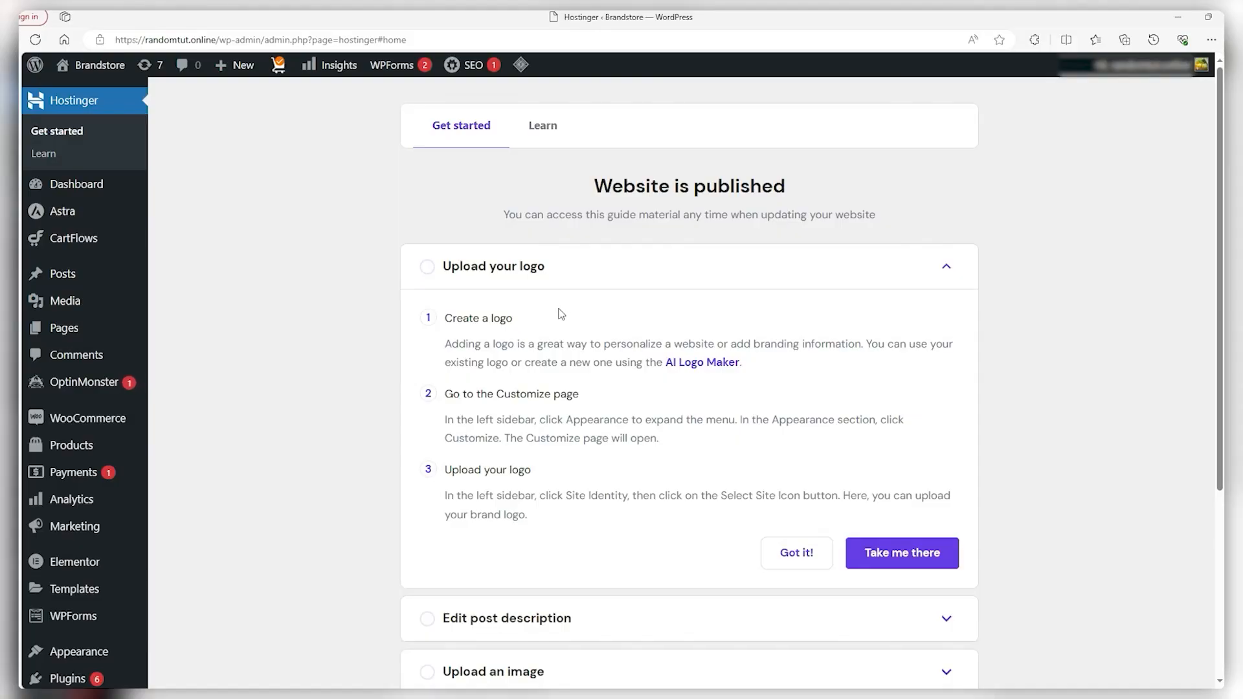
# Search the plugin directory for Elementor Header & Footer Builder and install it
pyautogui.scroll(-3, 253, 322)
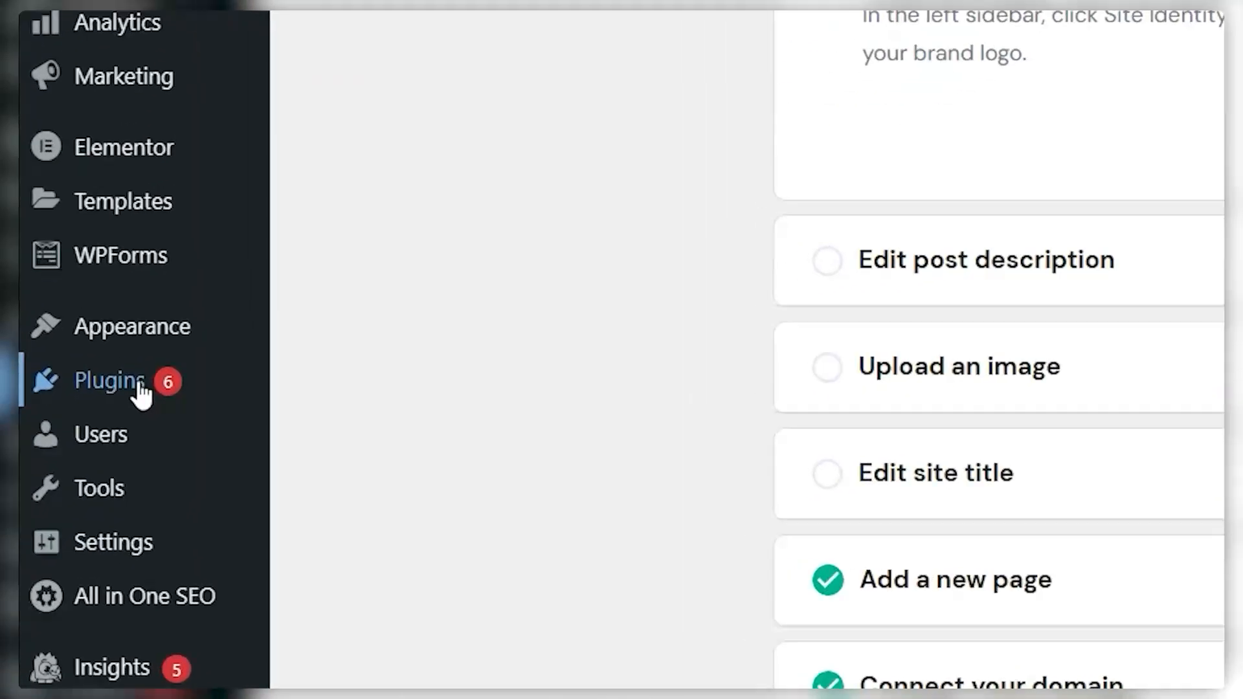
pyautogui.moveTo(186, 346)
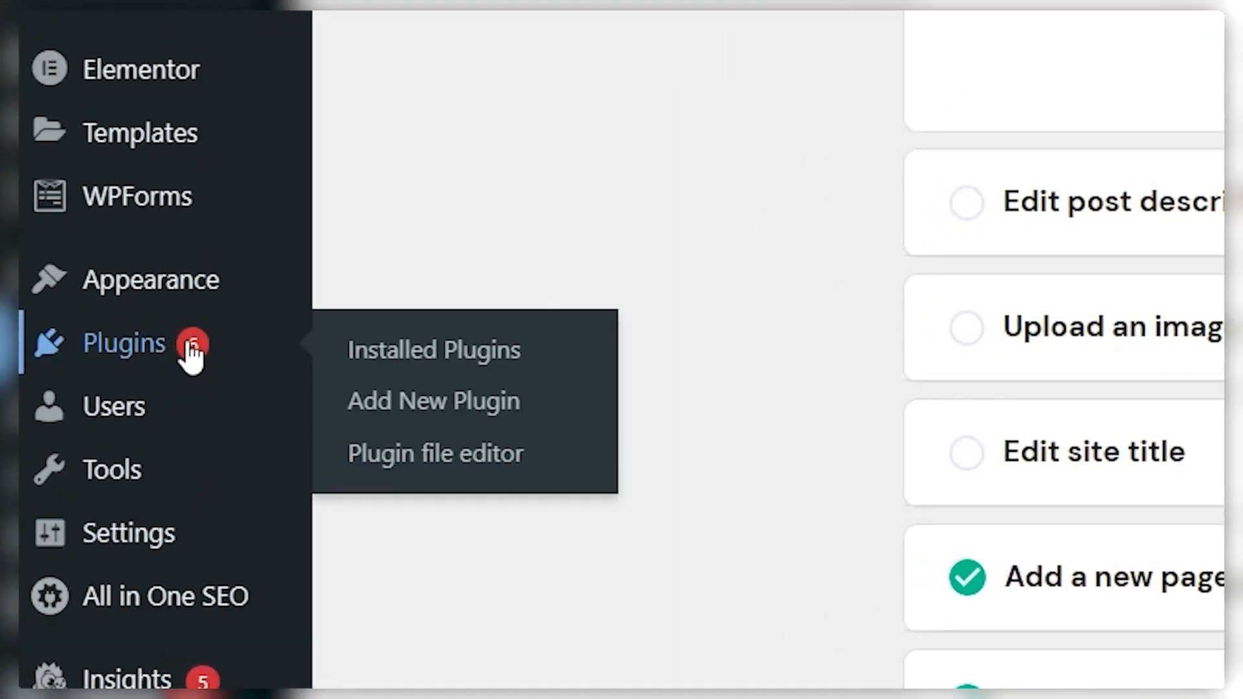
pyautogui.click(391, 414)
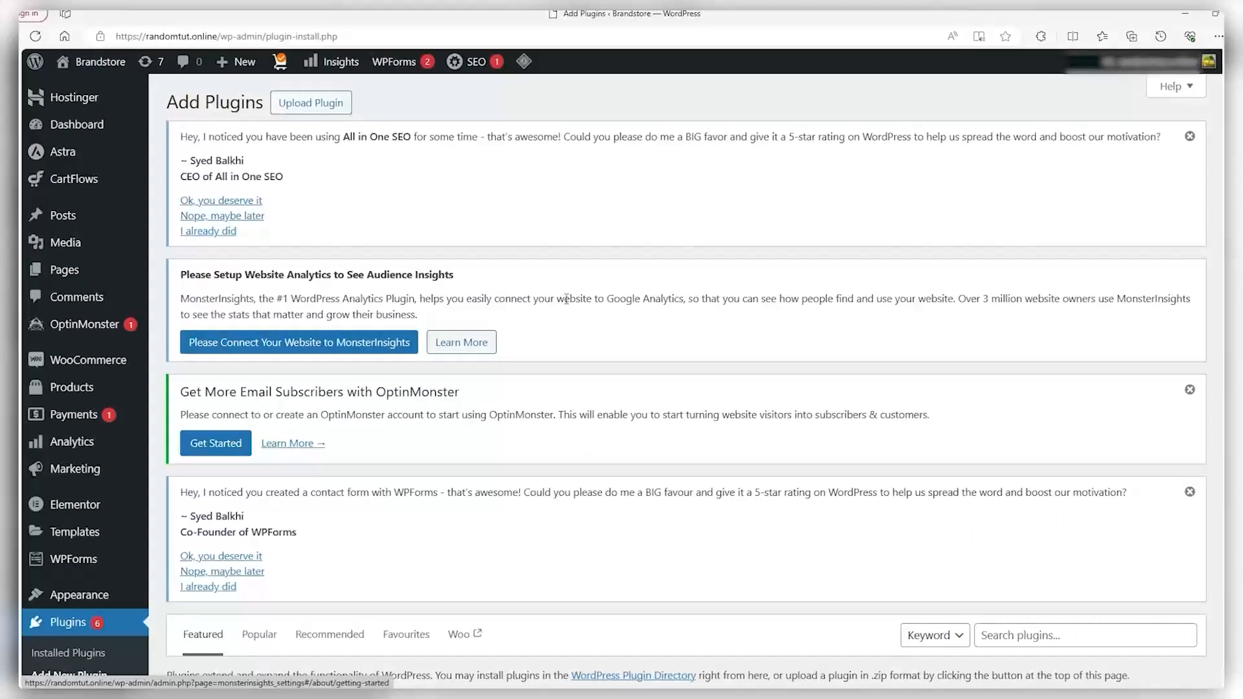
pyautogui.scroll(-5, 567, 299)
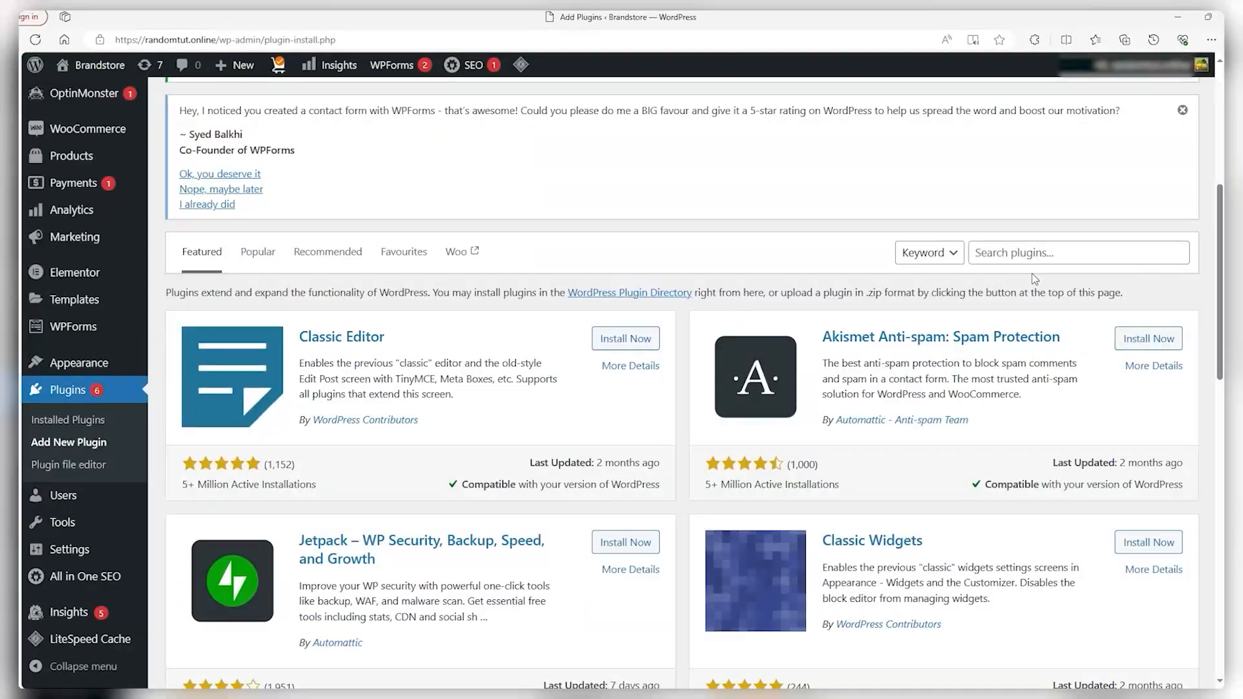
pyautogui.click(1054, 256)
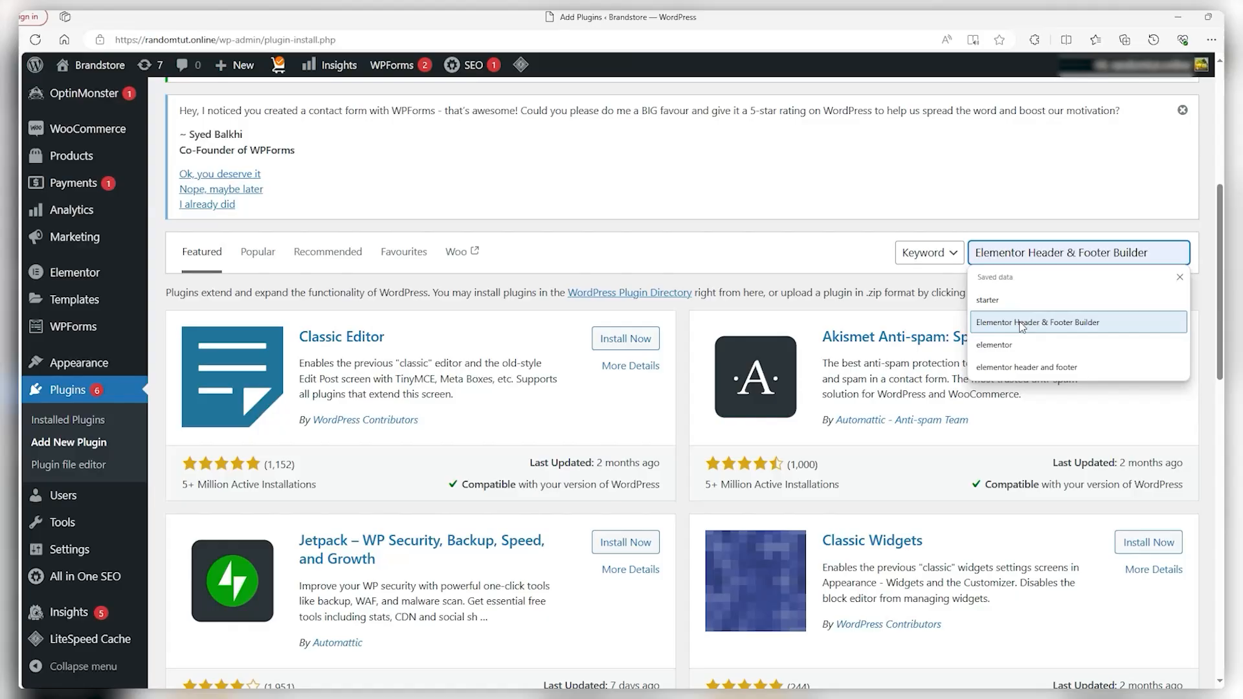
pyautogui.click(1028, 323)
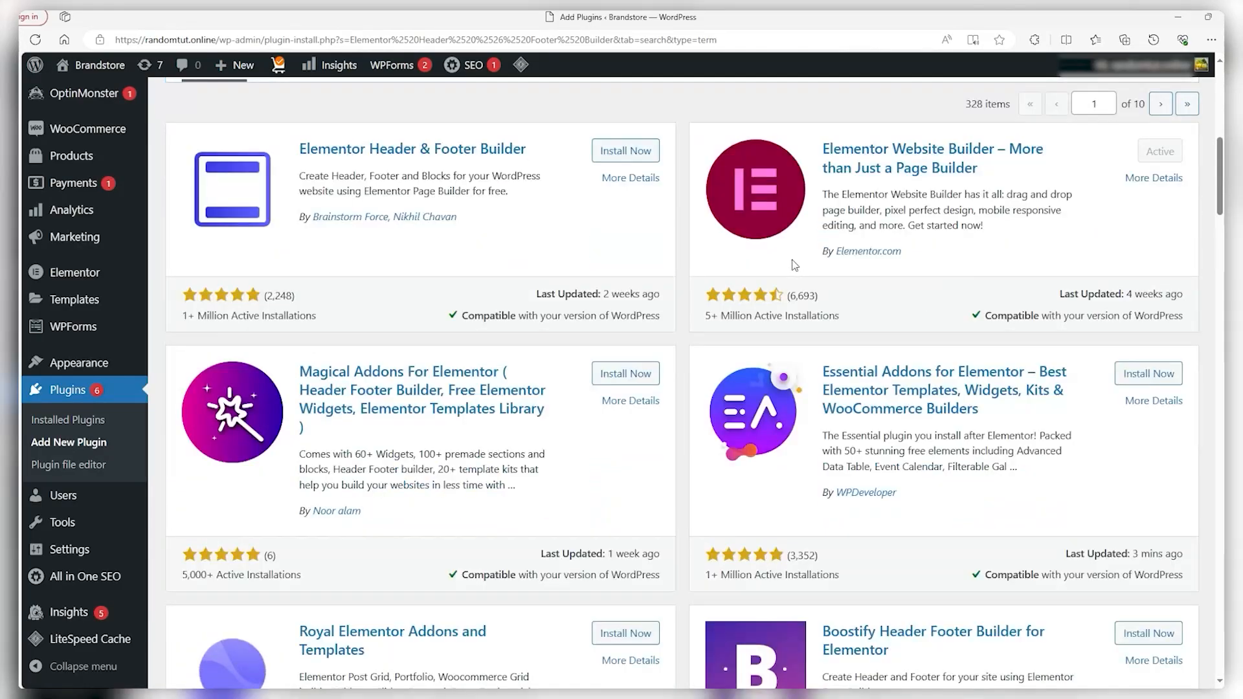
pyautogui.scroll(1, 794, 263)
pyautogui.scroll(1, 301, 404)
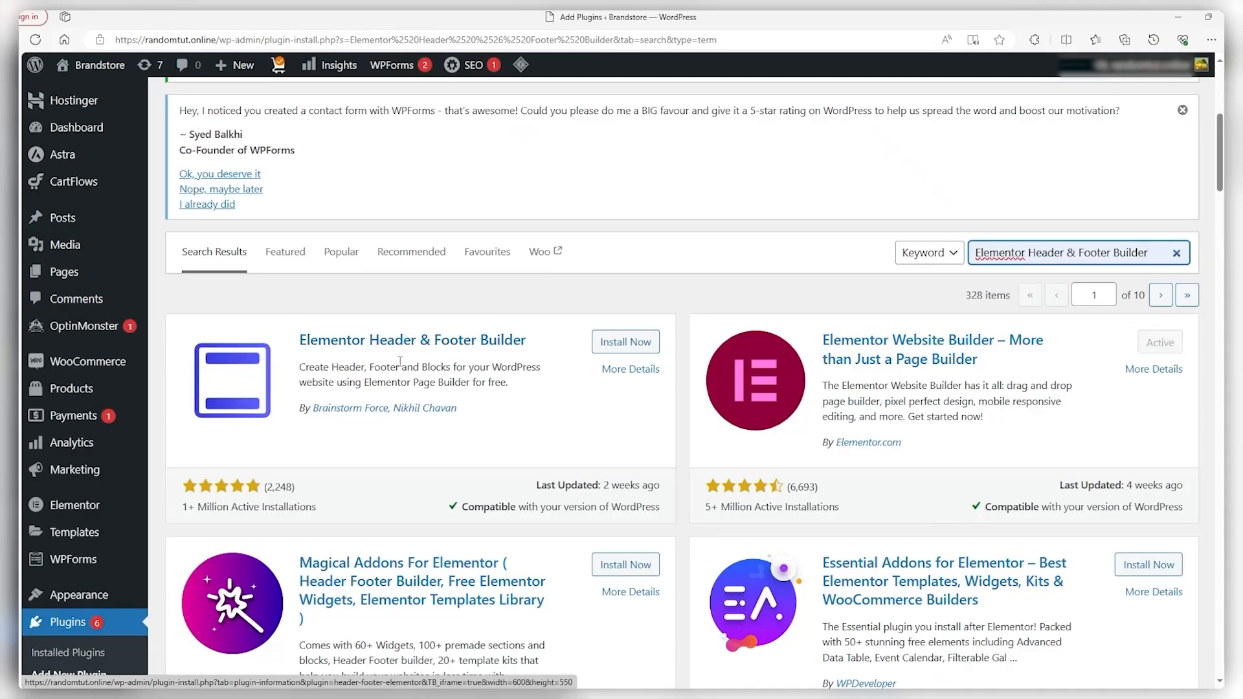
pyautogui.click(625, 342)
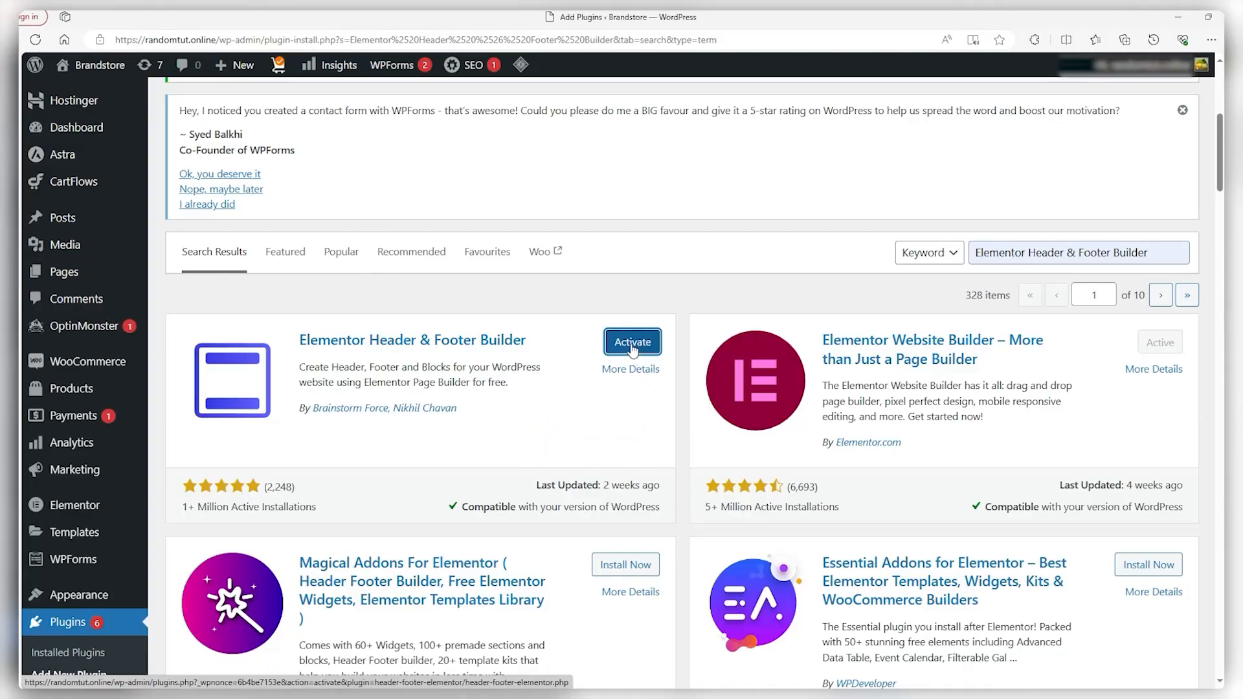
pyautogui.scroll(-2, 450, 372)
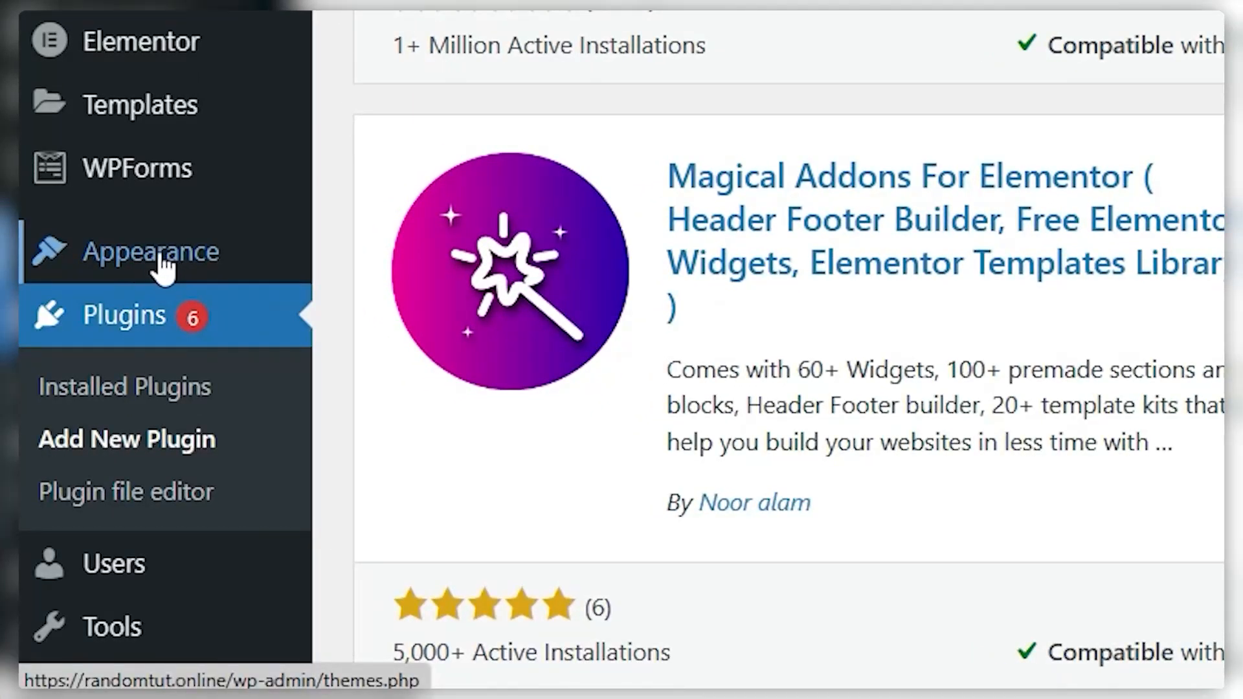
# Create a new menu named 'Main Menu' assigned to the Primary Menu location
pyautogui.moveTo(286, 264)
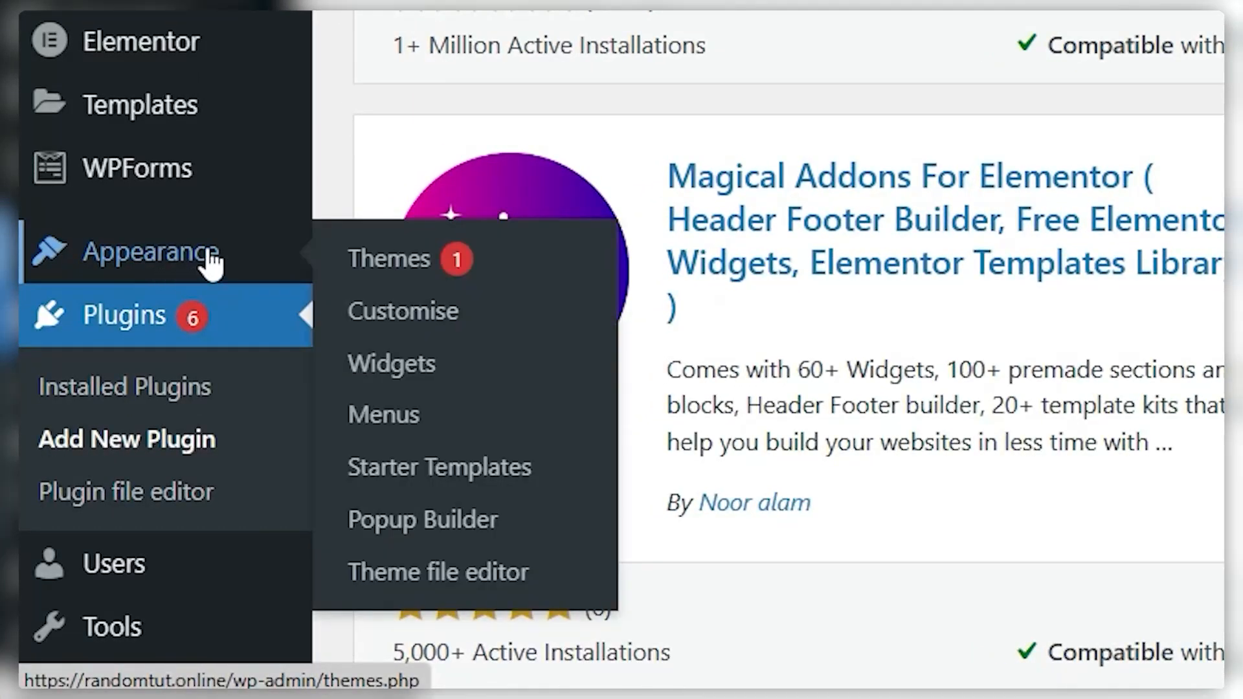
pyautogui.click(405, 414)
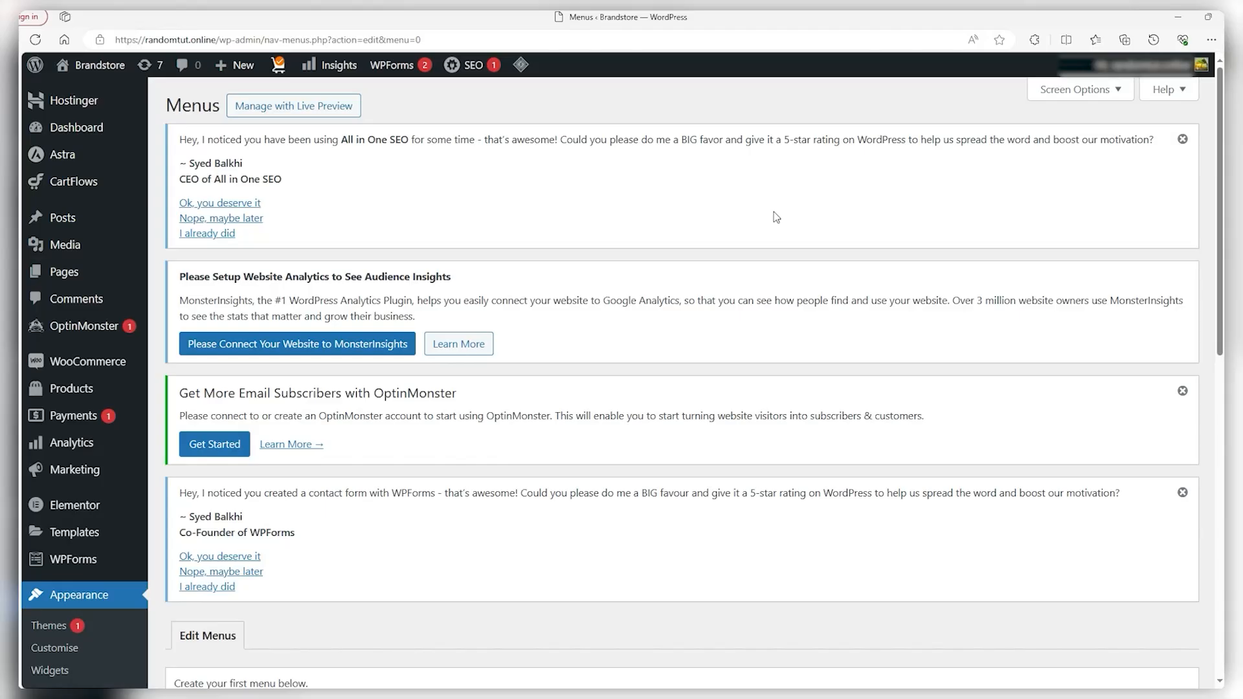
pyautogui.scroll(-9, 774, 211)
pyautogui.scroll(2, 764, 213)
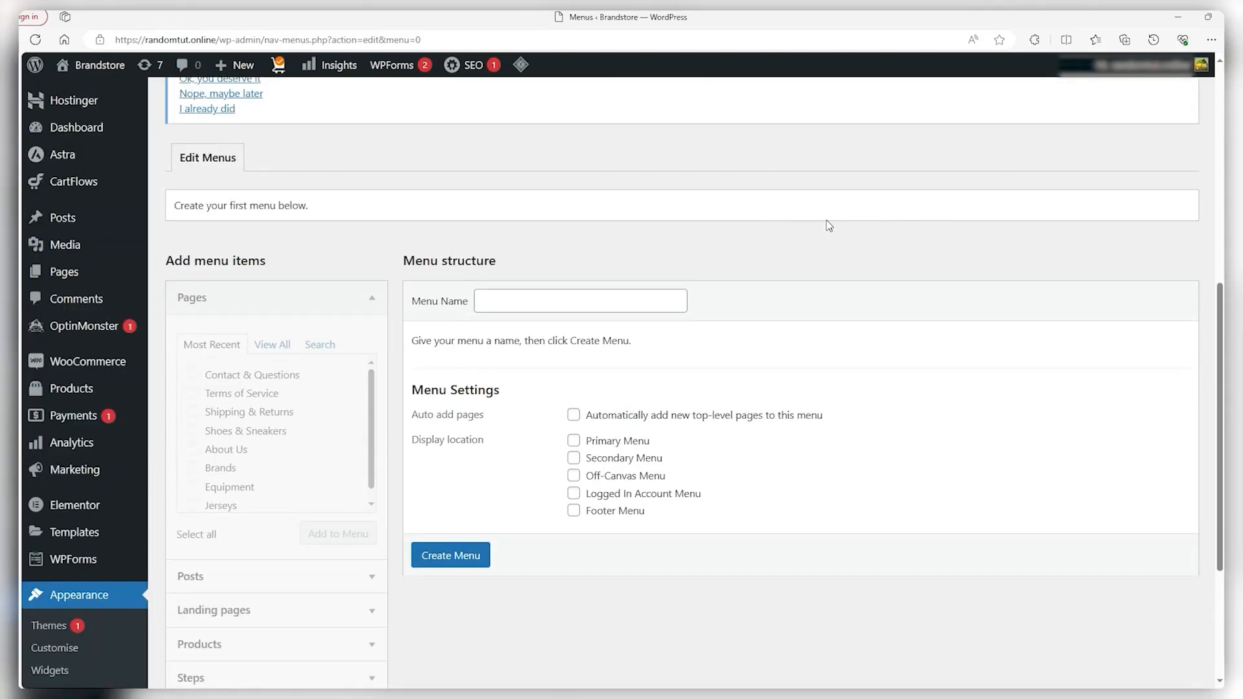
pyautogui.click(603, 301)
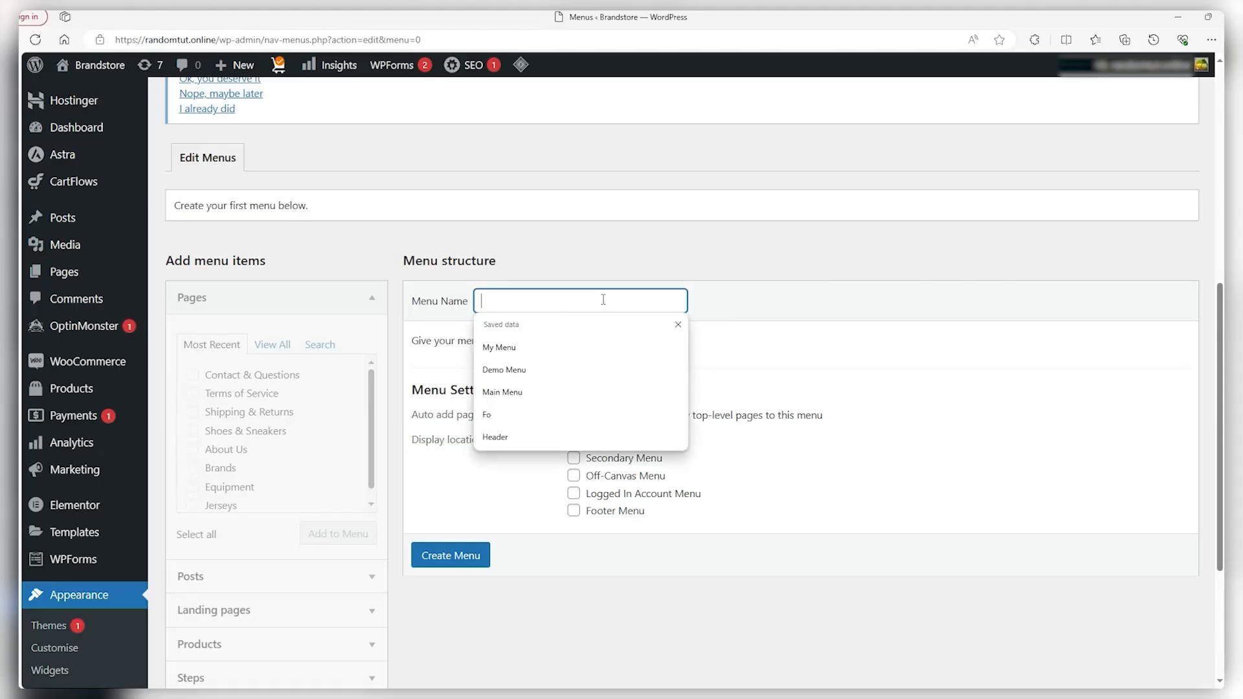
pyautogui.click(550, 392)
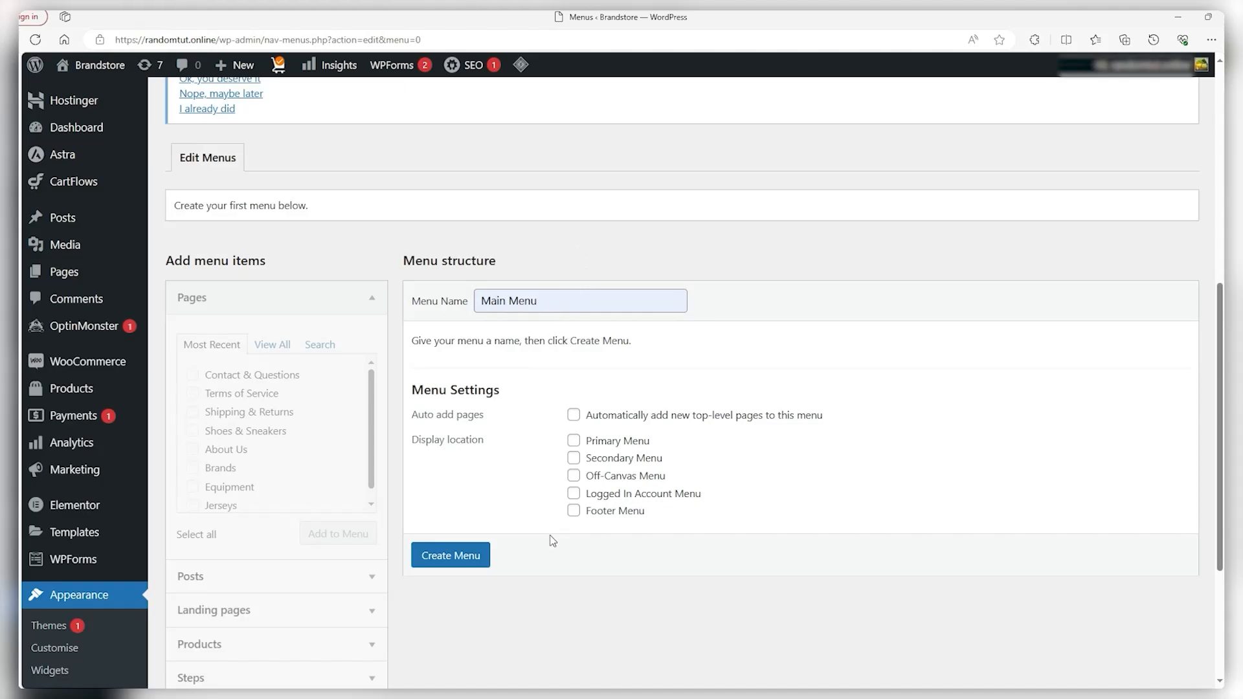
pyautogui.click(575, 442)
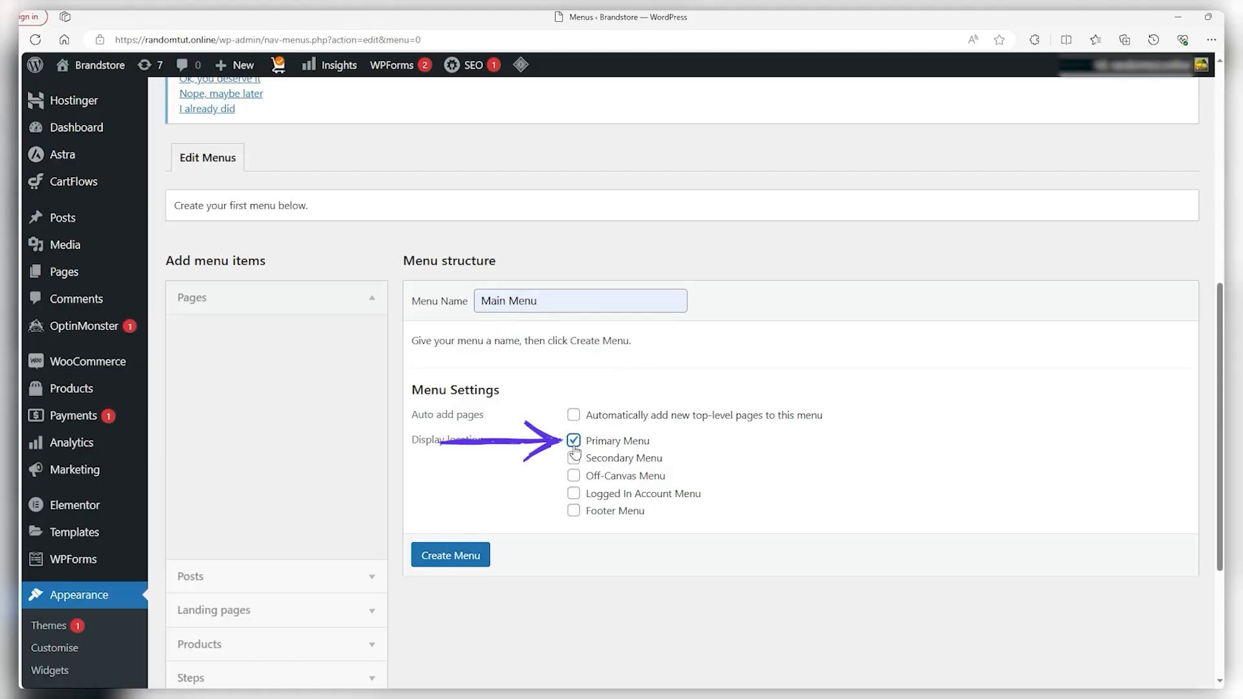
pyautogui.click(458, 558)
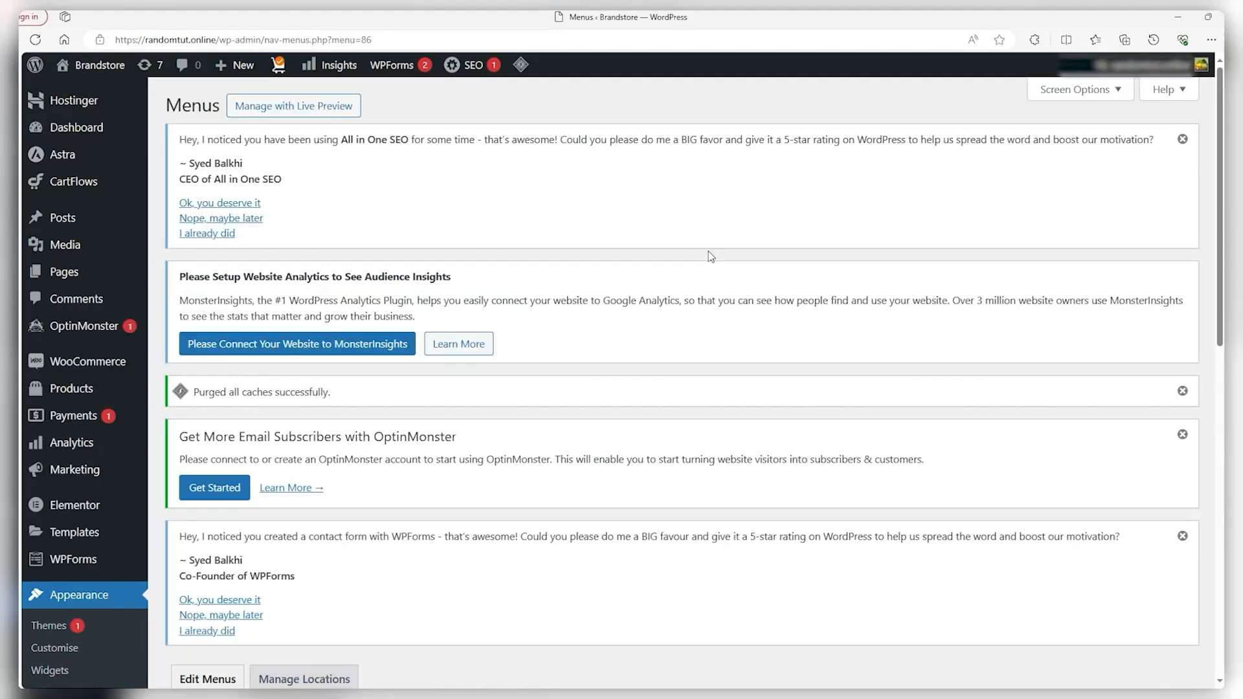
# Add the Jerseys, Equipment, Brands, Shoes & Sneakers and About Us pages to Main Menu
pyautogui.scroll(-8, 709, 251)
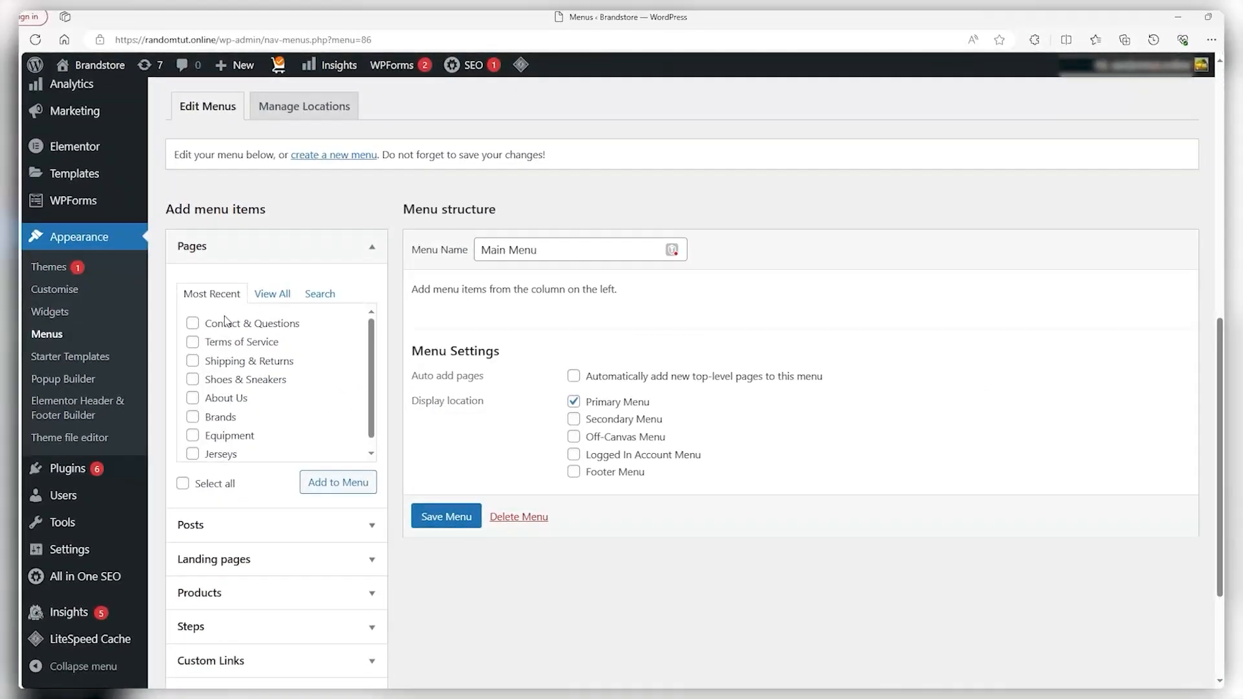
pyautogui.scroll(-2, 224, 327)
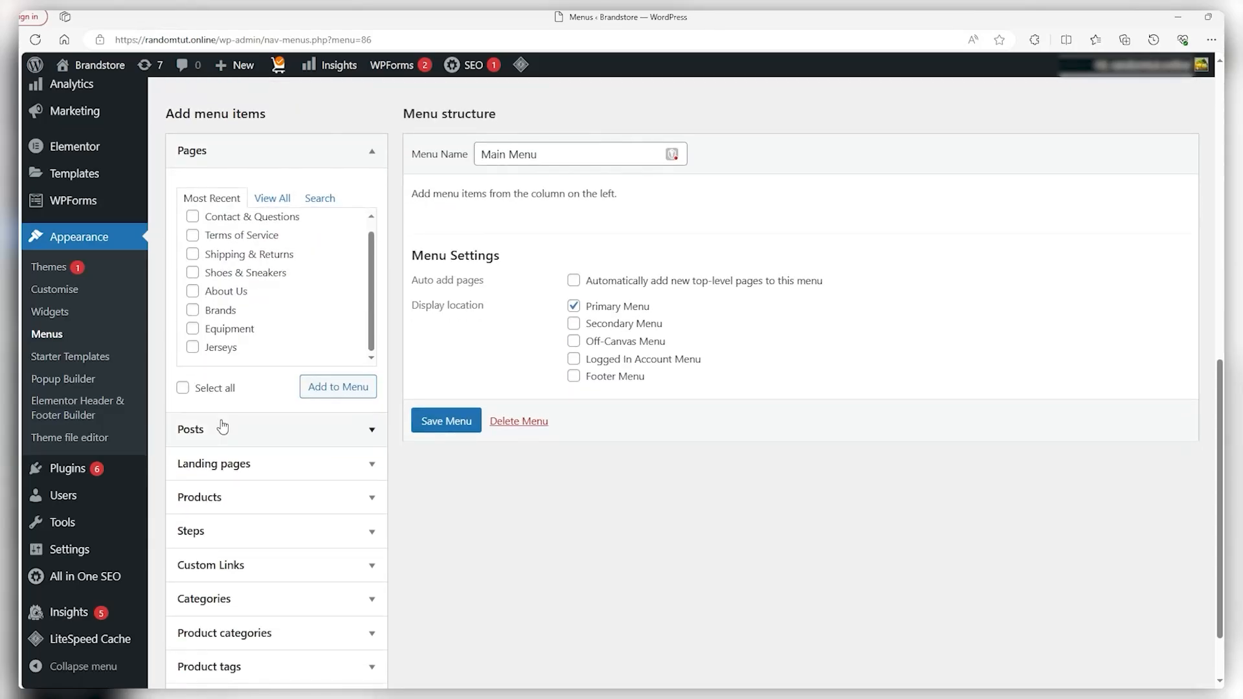
pyautogui.scroll(4, 818, 426)
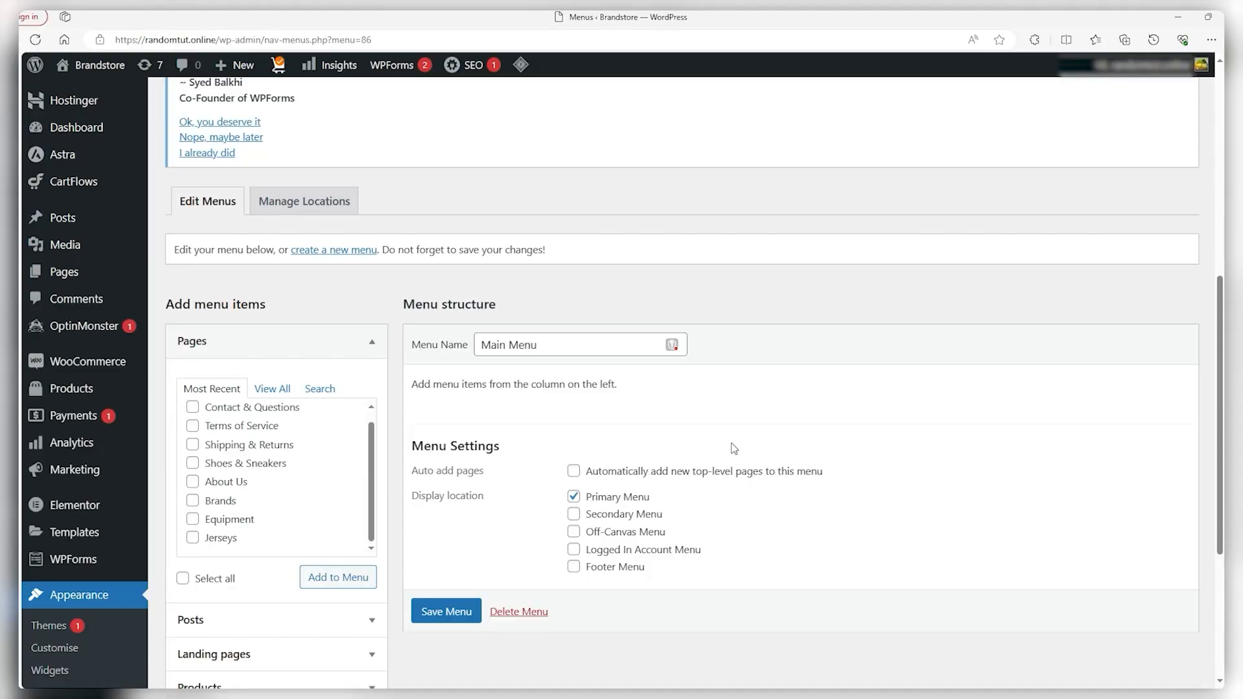
pyautogui.click(193, 538)
pyautogui.click(194, 522)
pyautogui.click(193, 502)
pyautogui.click(194, 463)
pyautogui.click(193, 483)
pyautogui.scroll(1, 325, 541)
pyautogui.scroll(-1, 341, 539)
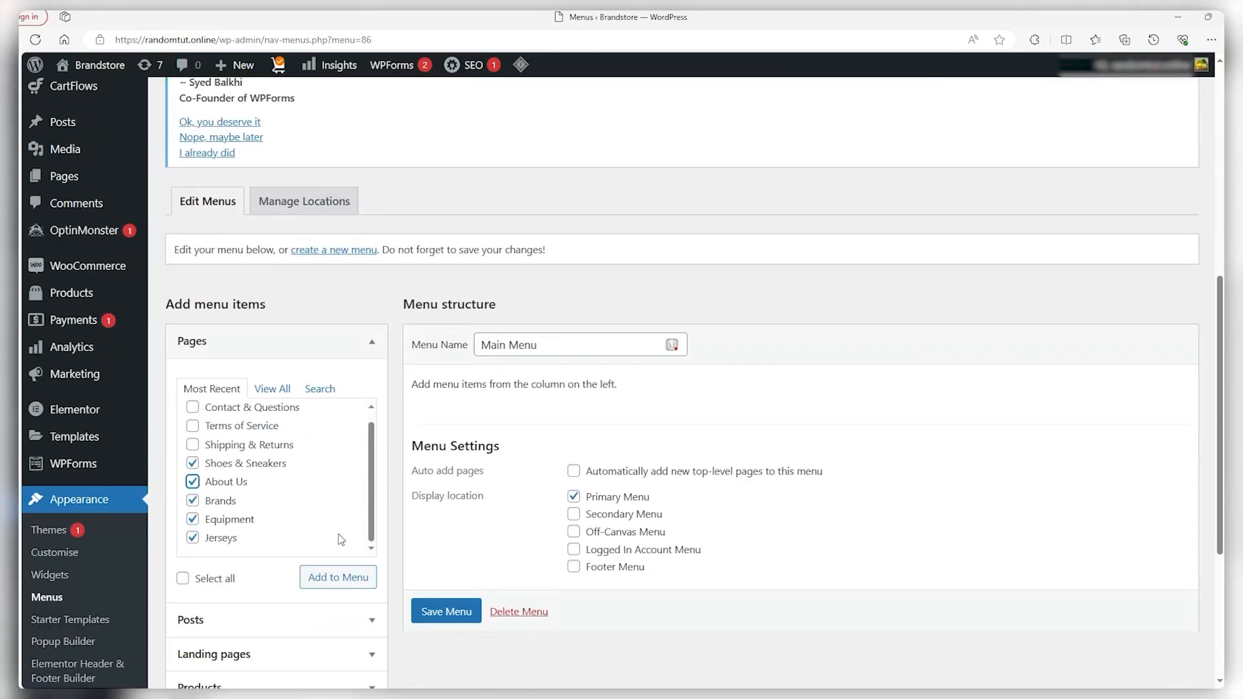
pyautogui.click(331, 580)
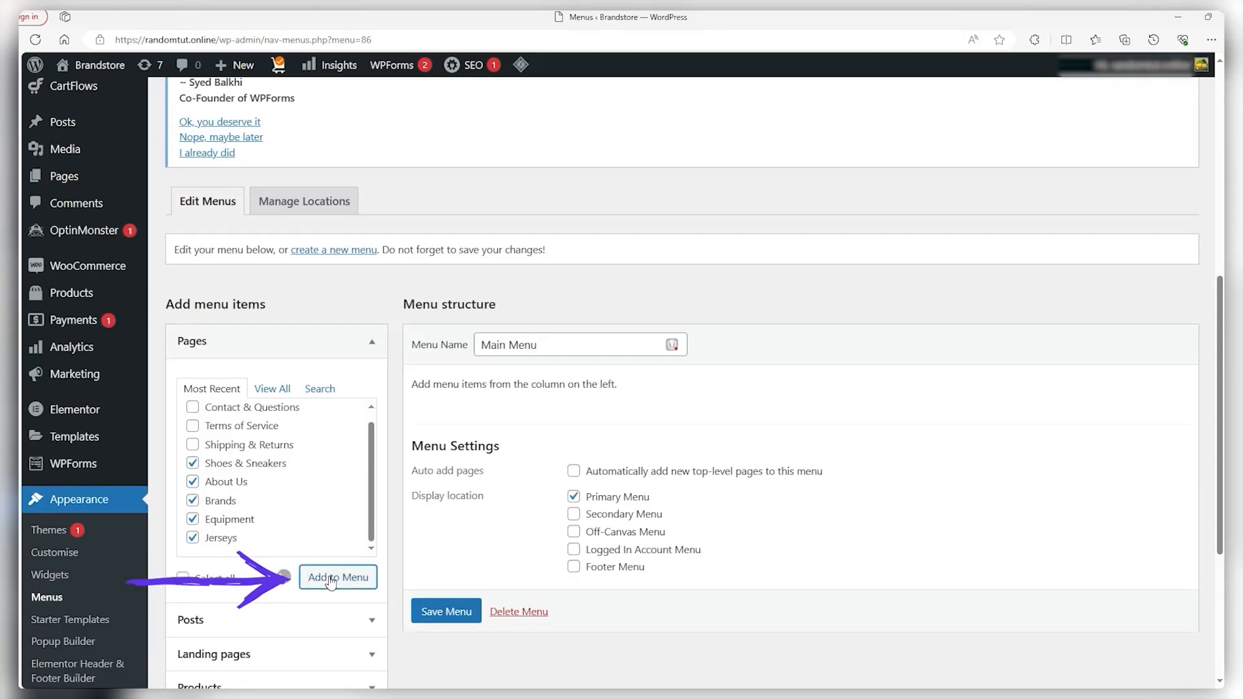
# Move About Us after Jerseys as a top-level item and save the Main Menu
pyautogui.scroll(-1, 519, 608)
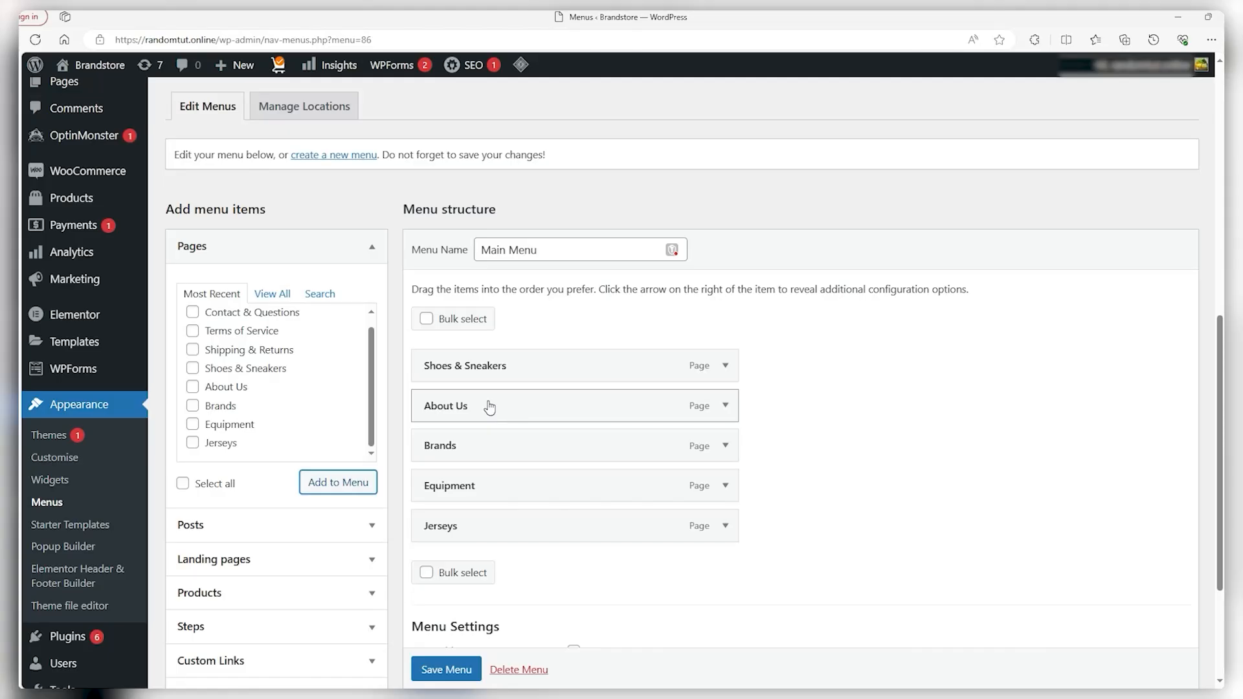
pyautogui.moveTo(490, 407); pyautogui.dragTo(492, 528)
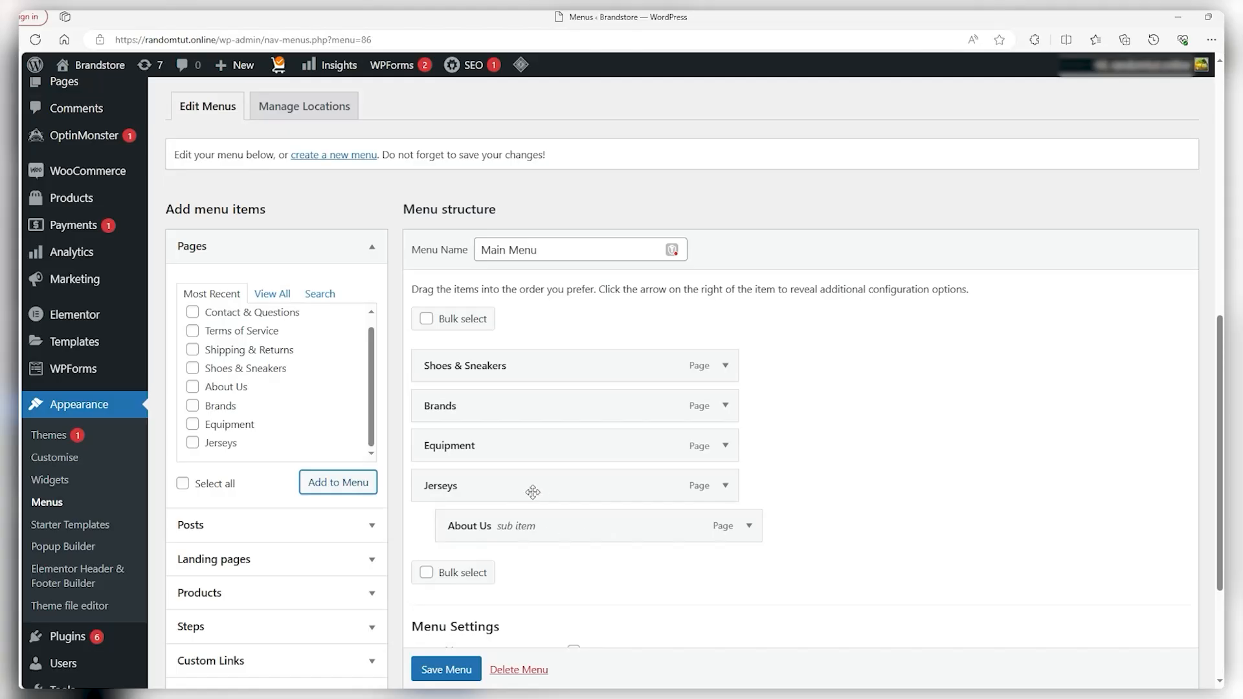
pyautogui.scroll(1, 634, 459)
pyautogui.scroll(-1, 541, 518)
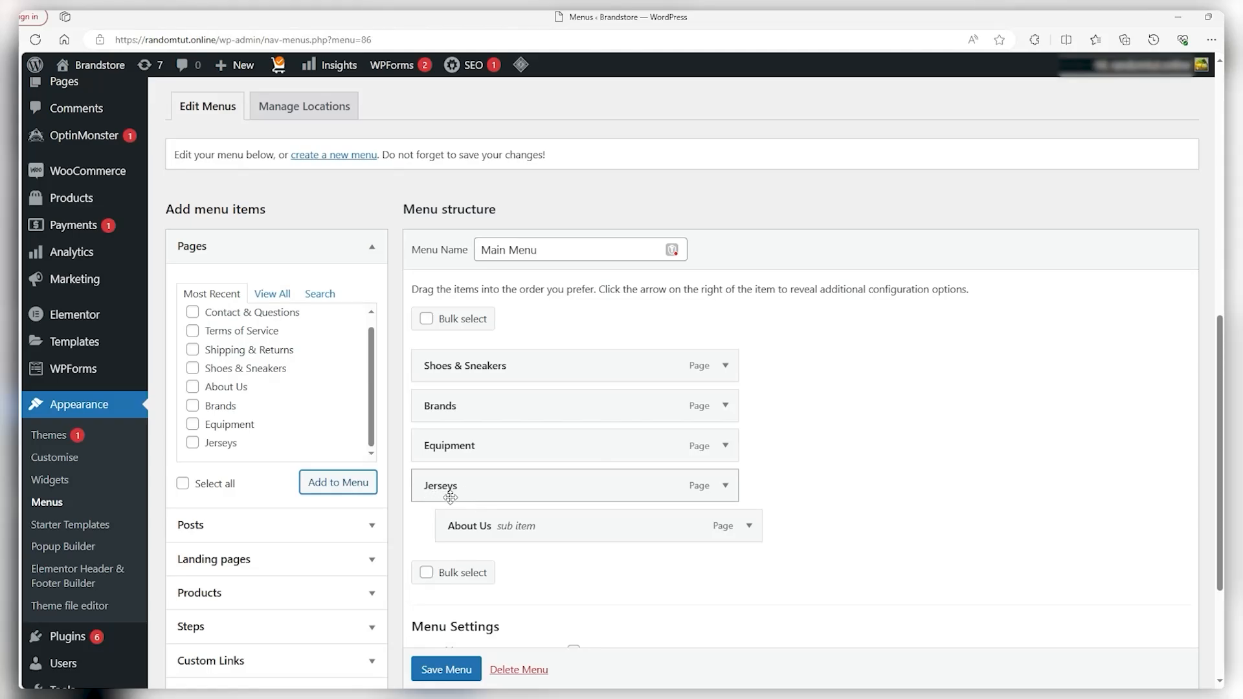
pyautogui.moveTo(615, 529); pyautogui.dragTo(605, 527)
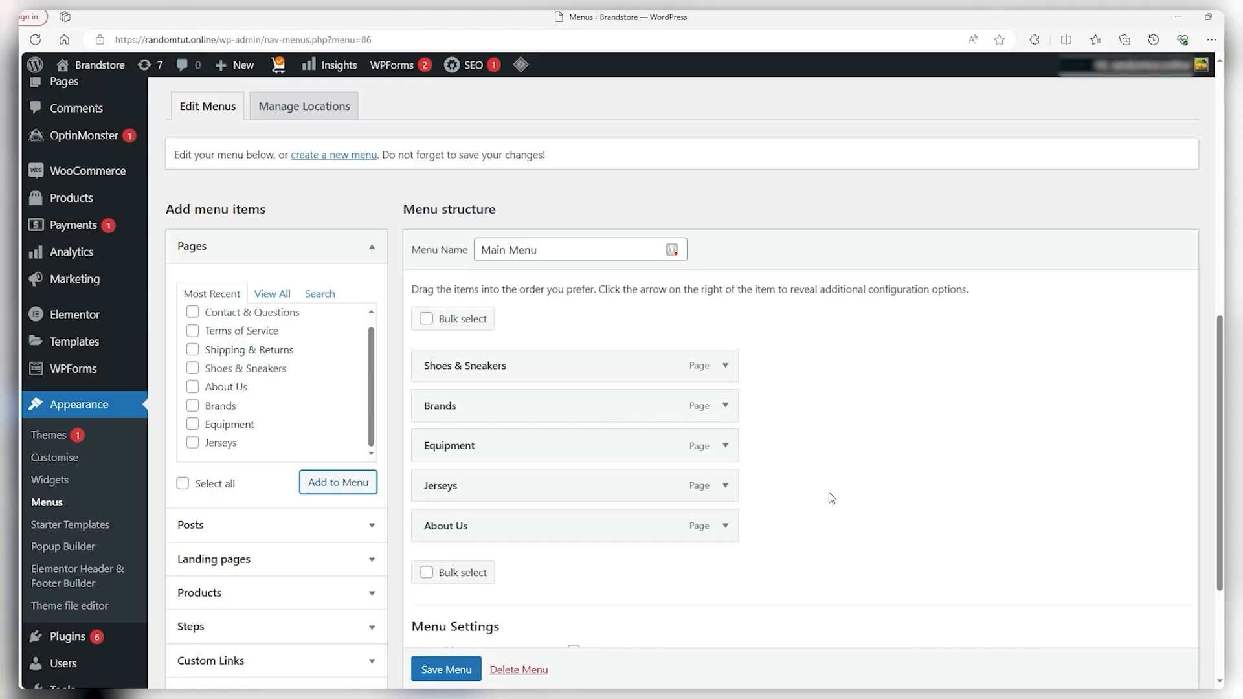
pyautogui.scroll(-2, 832, 498)
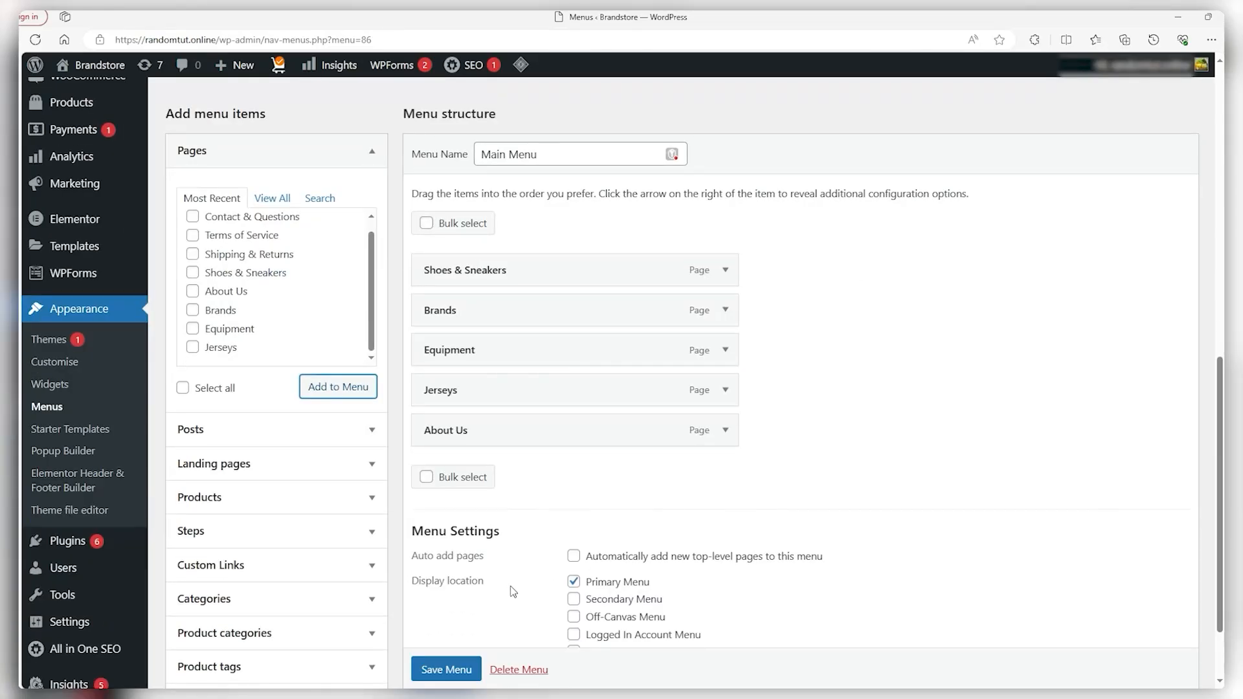
pyautogui.scroll(-1, 456, 667)
pyautogui.click(455, 646)
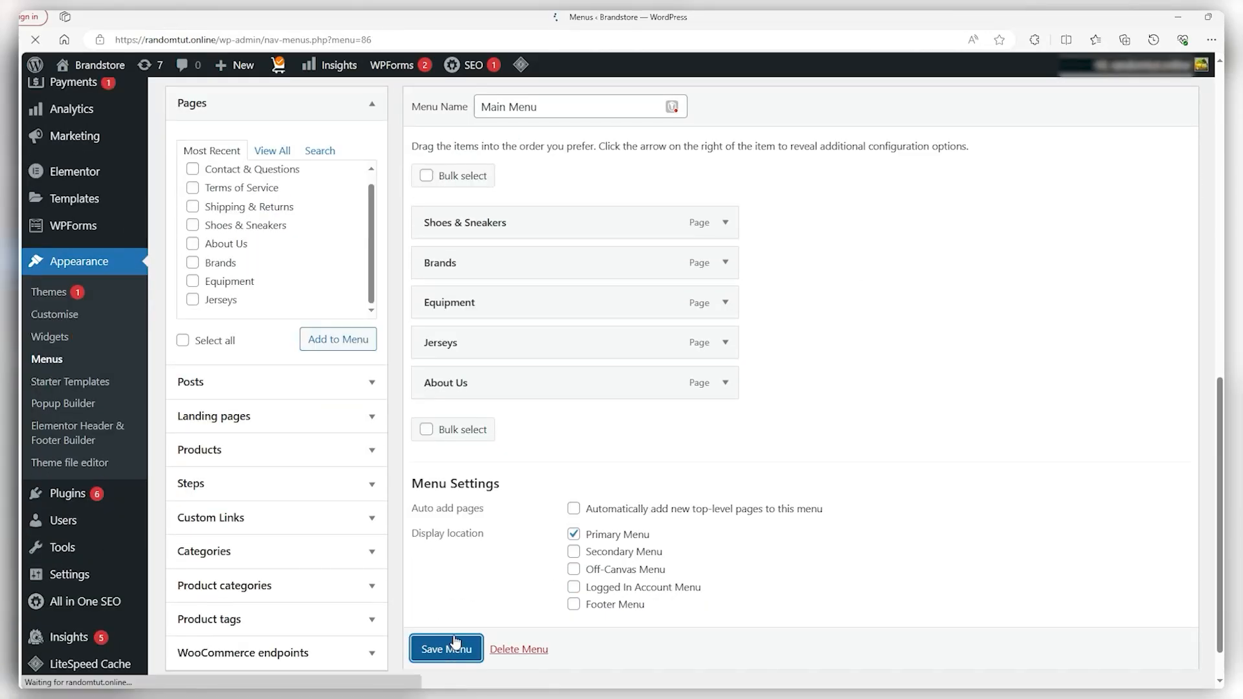
pyautogui.scroll(-7, 719, 200)
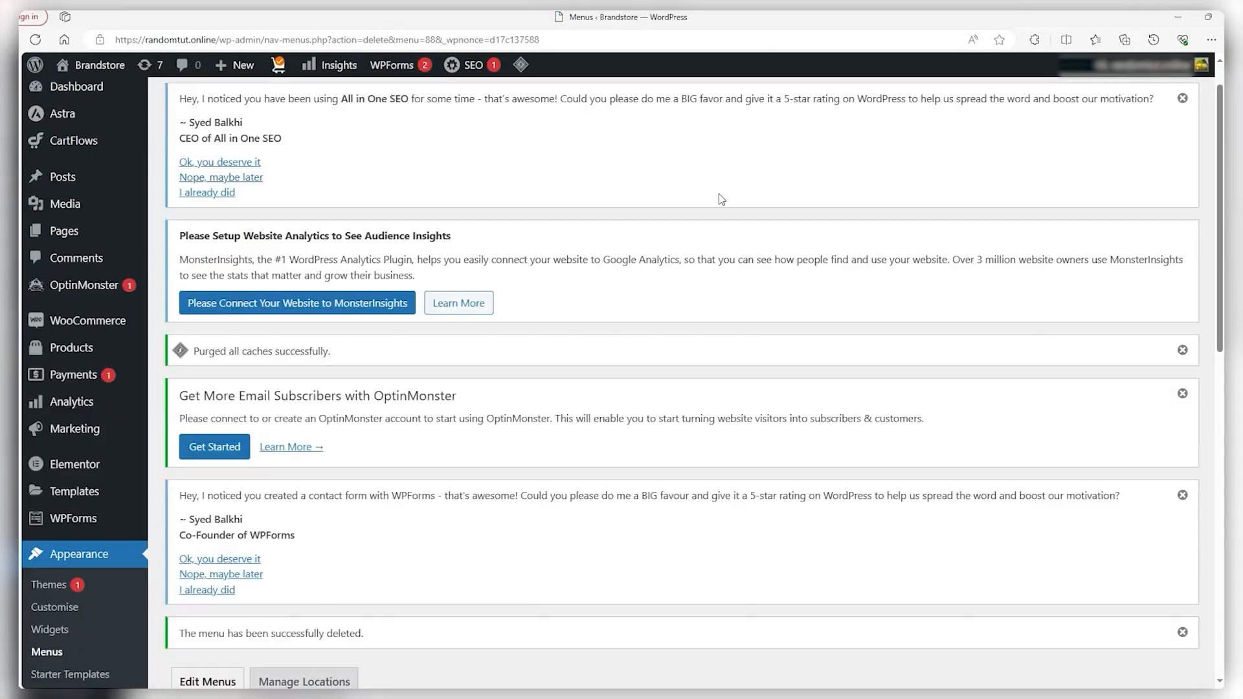
pyautogui.scroll(-5, 719, 201)
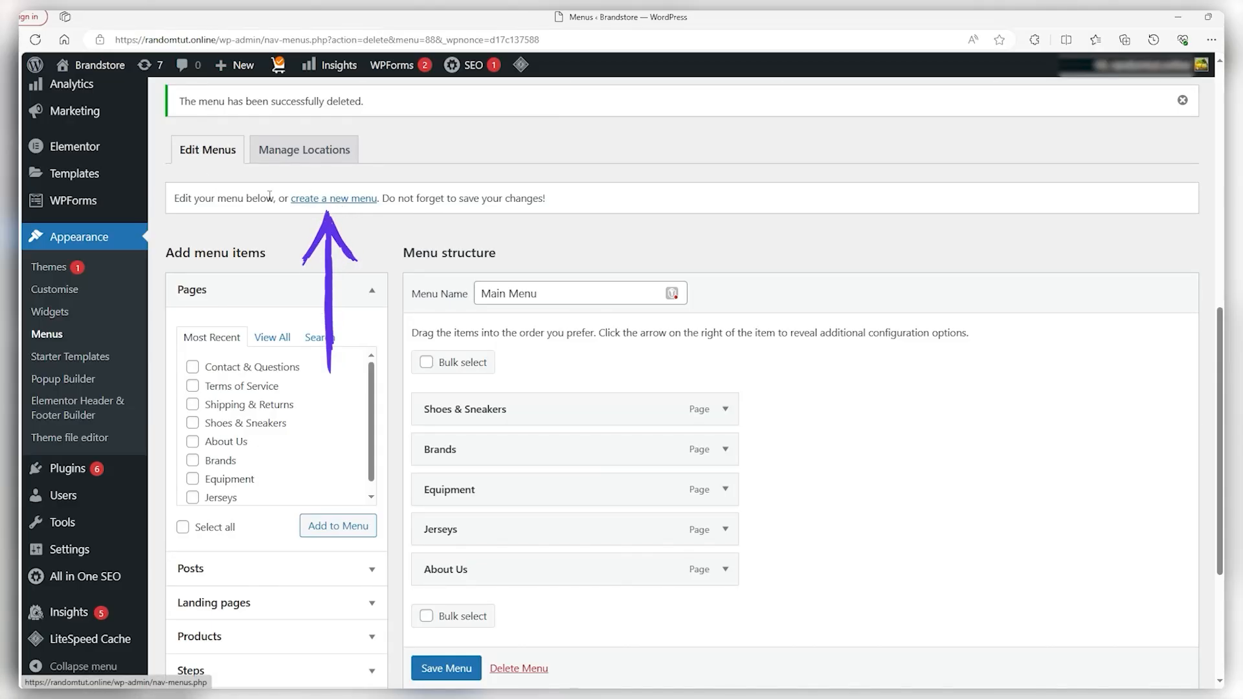
# Create a new menu named 'Footer' and assign it to the Footer Menu display location
pyautogui.click(331, 201)
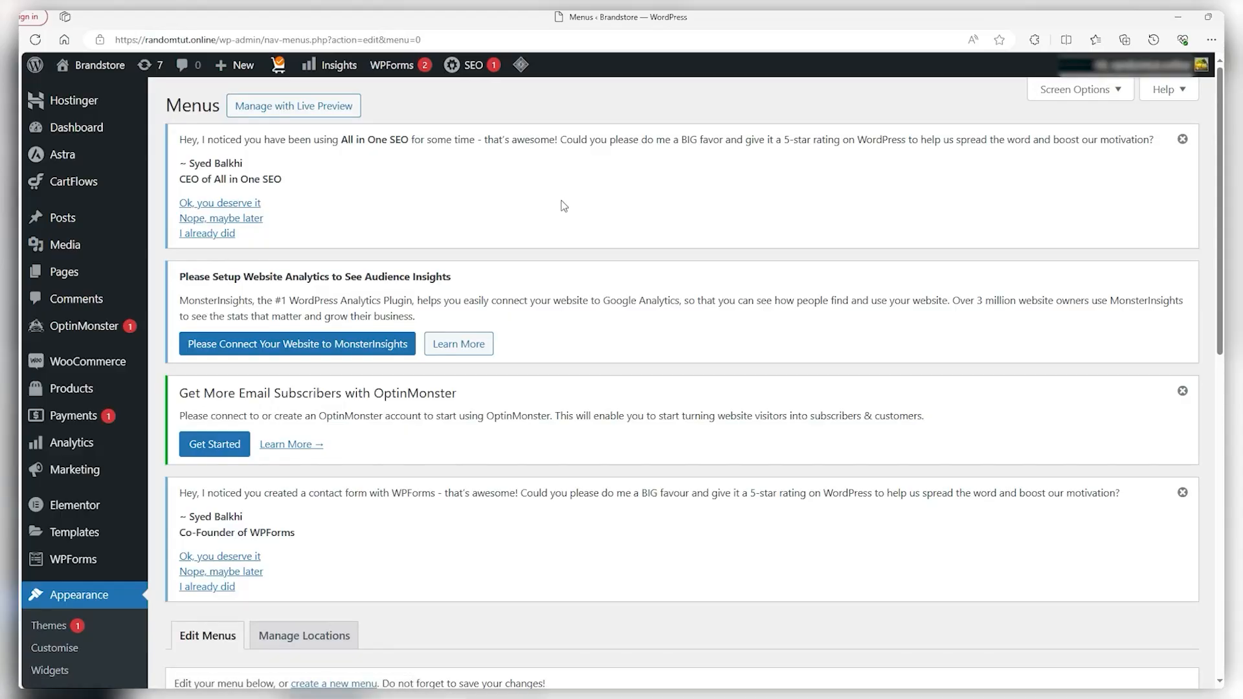
pyautogui.scroll(-1, 563, 204)
pyautogui.scroll(-6, 564, 206)
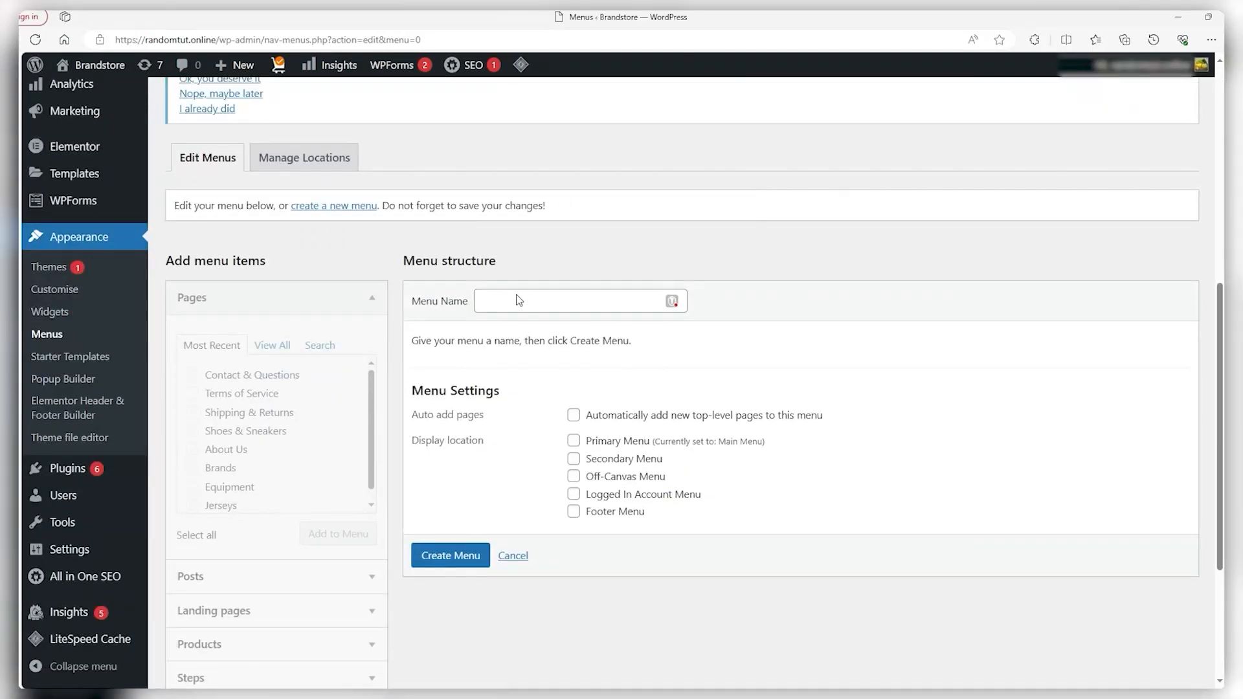
pyautogui.click(518, 306)
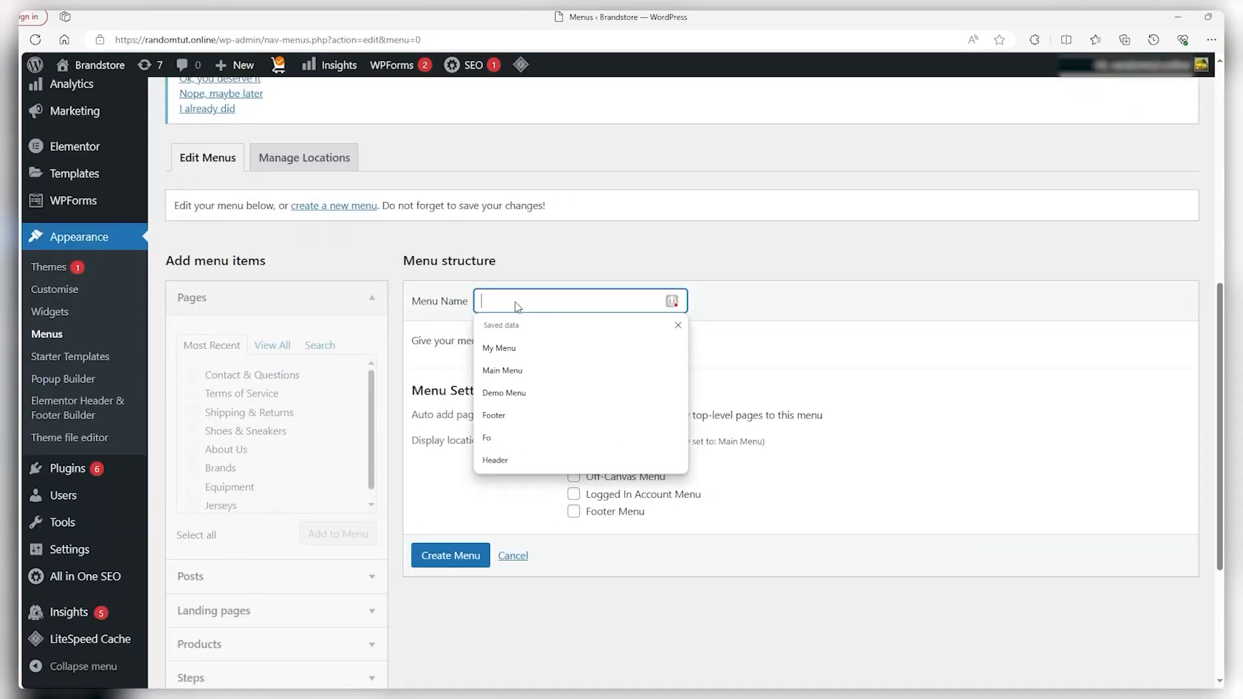
pyautogui.write('Footer')
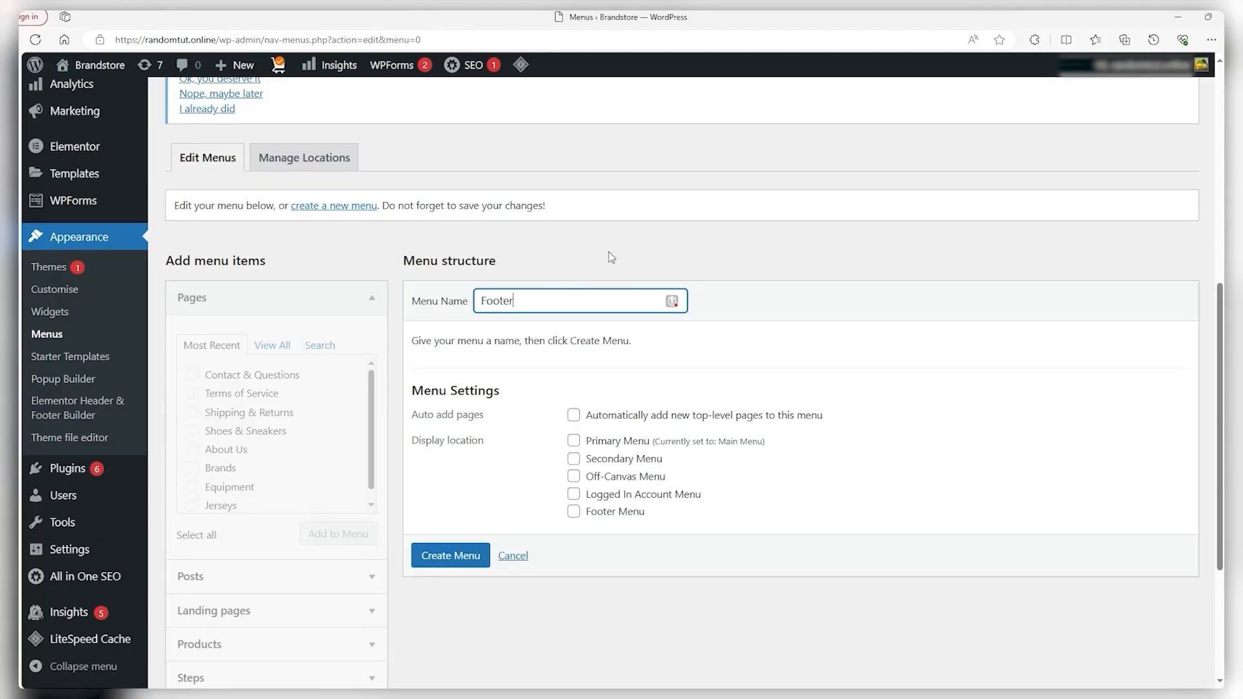
pyautogui.click(573, 513)
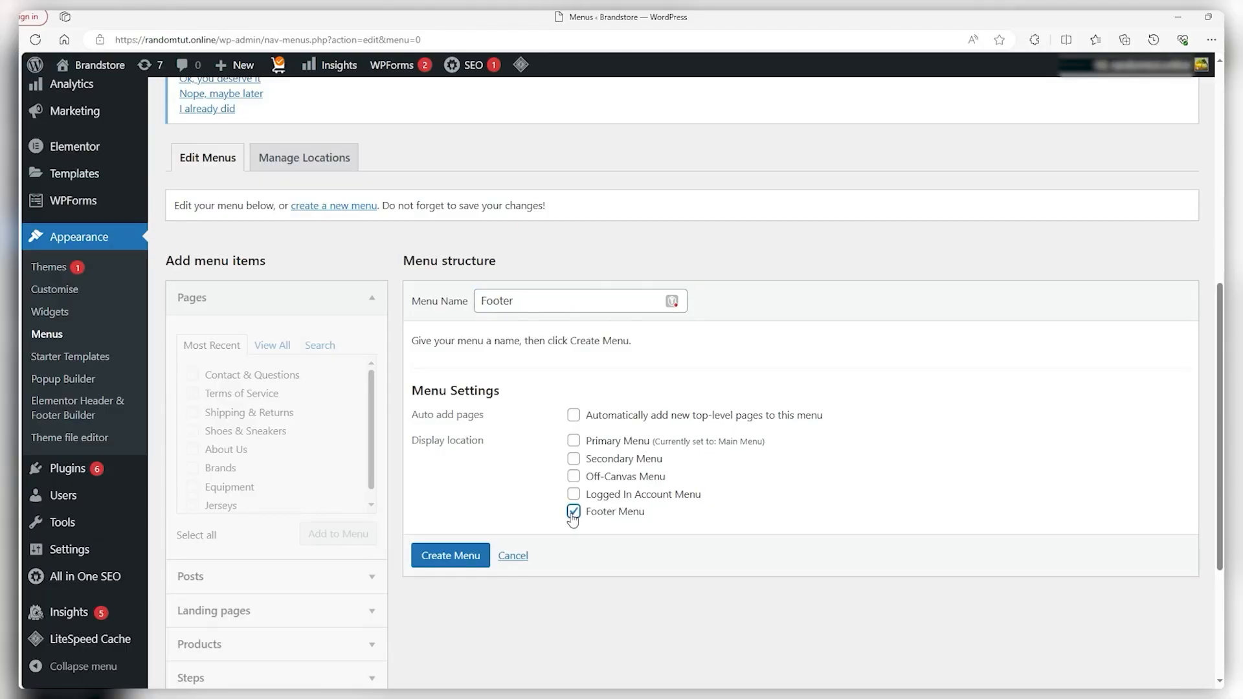
pyautogui.click(458, 557)
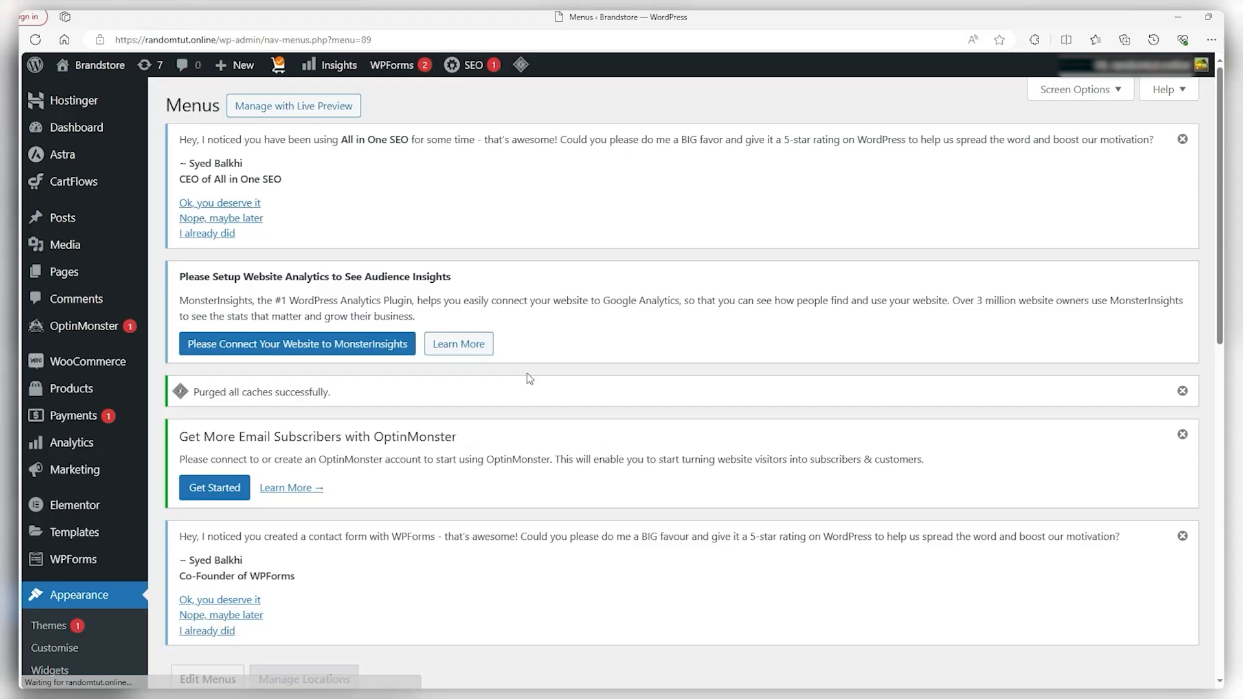
# Select the Contact & Questions, Terms of Service, Shipping & Returns and About Us pages
pyautogui.scroll(-5, 528, 372)
pyautogui.scroll(-2, 528, 363)
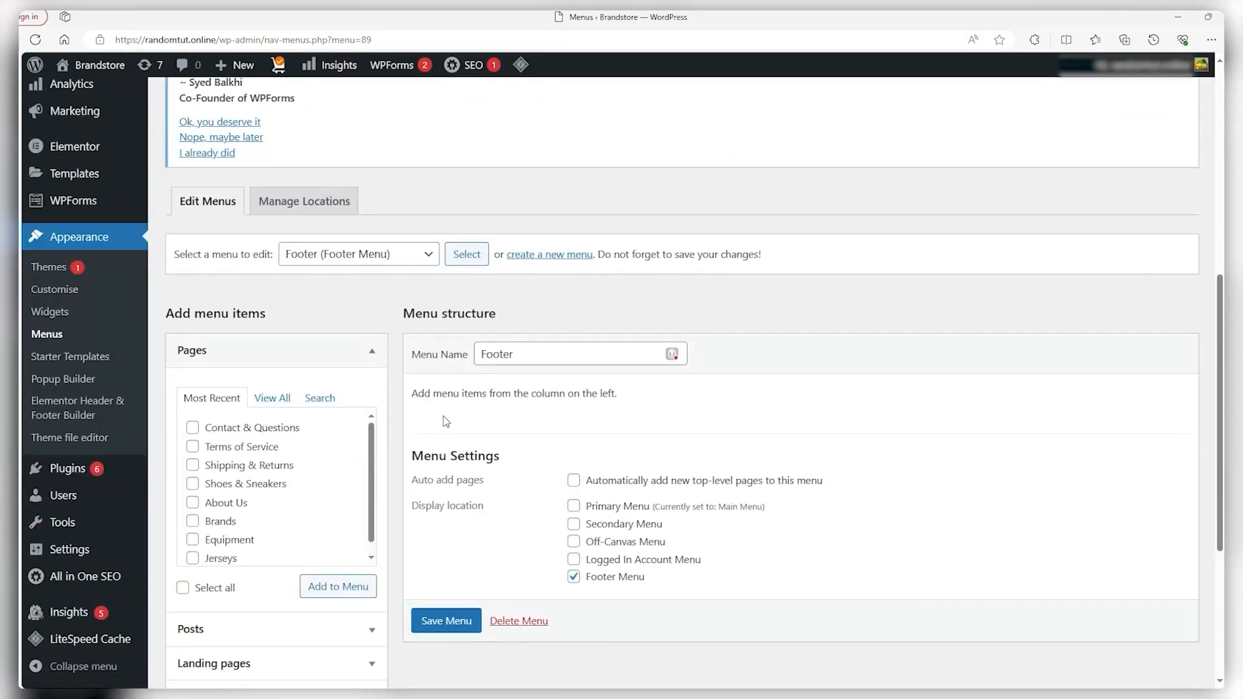
pyautogui.click(241, 429)
pyautogui.click(244, 452)
pyautogui.click(240, 468)
pyautogui.click(218, 507)
# Add the four selected pages to the Footer menu and save it
pyautogui.scroll(-2, 420, 539)
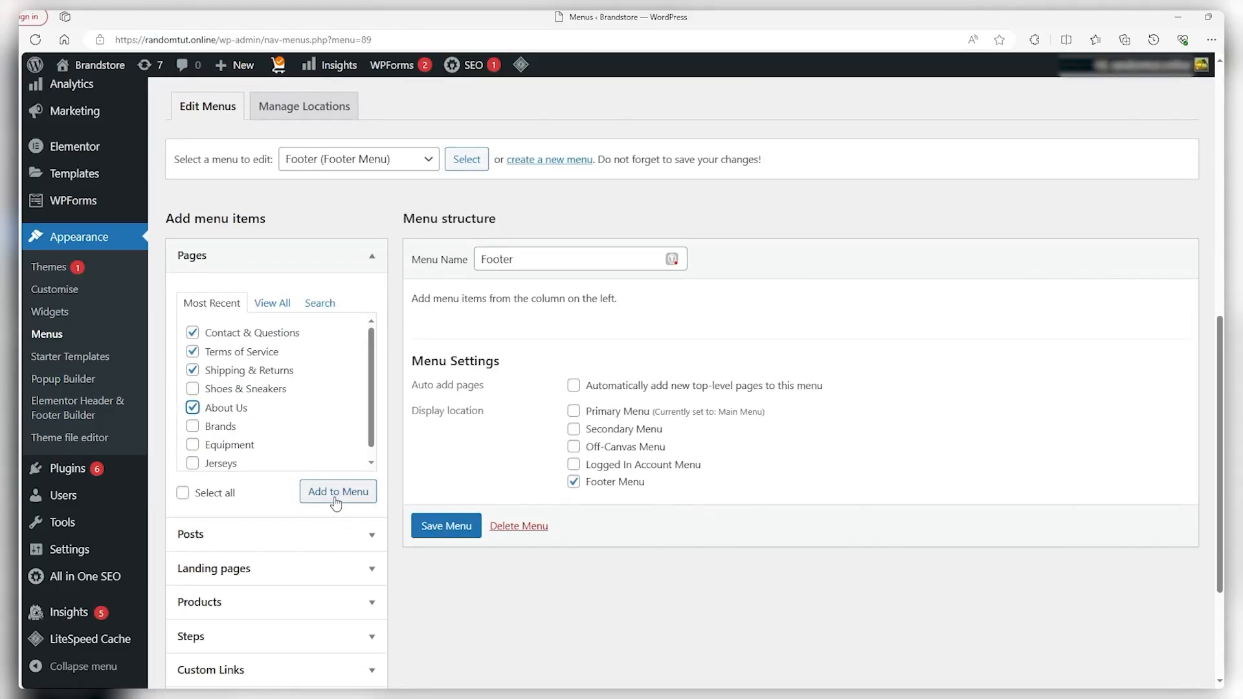
pyautogui.click(334, 499)
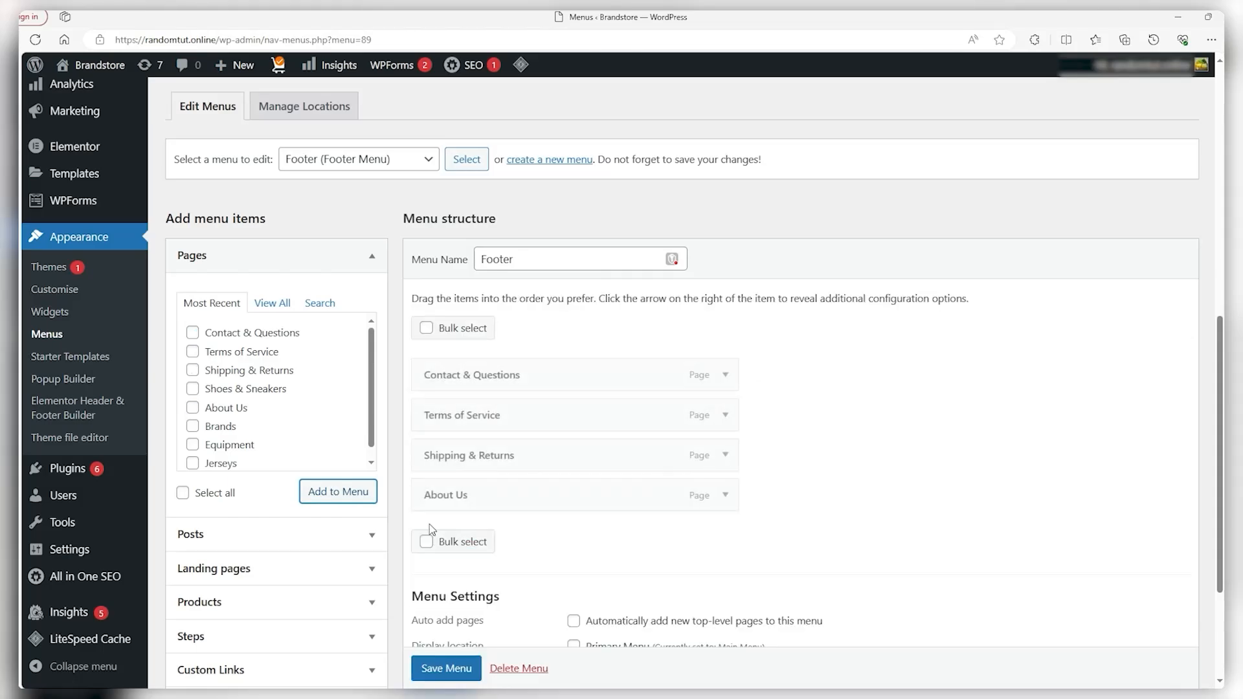
pyautogui.scroll(-1, 446, 552)
pyautogui.click(455, 664)
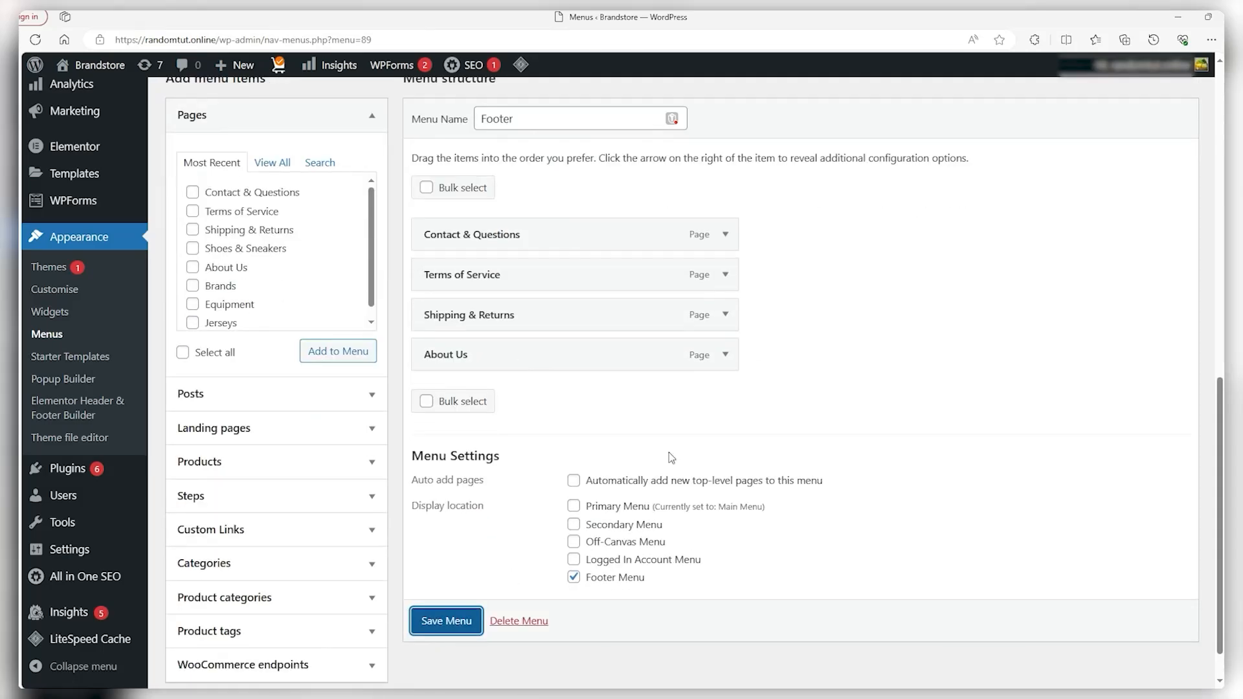
pyautogui.scroll(1, 674, 457)
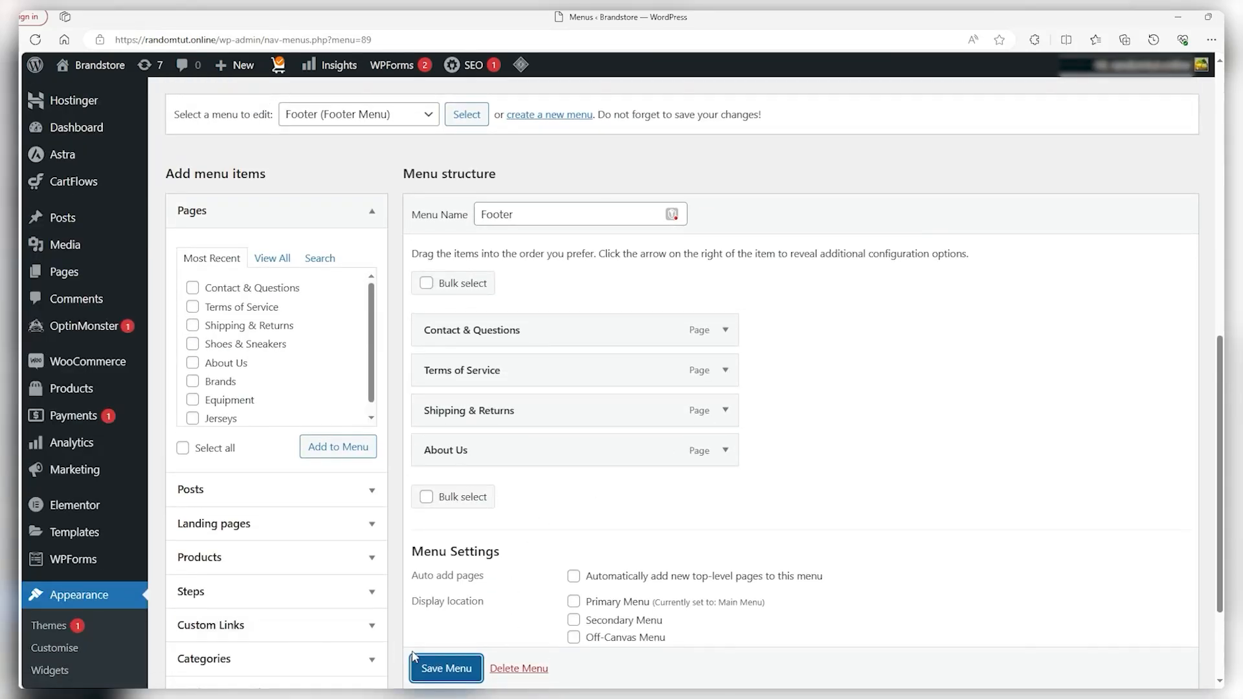
pyautogui.click(431, 667)
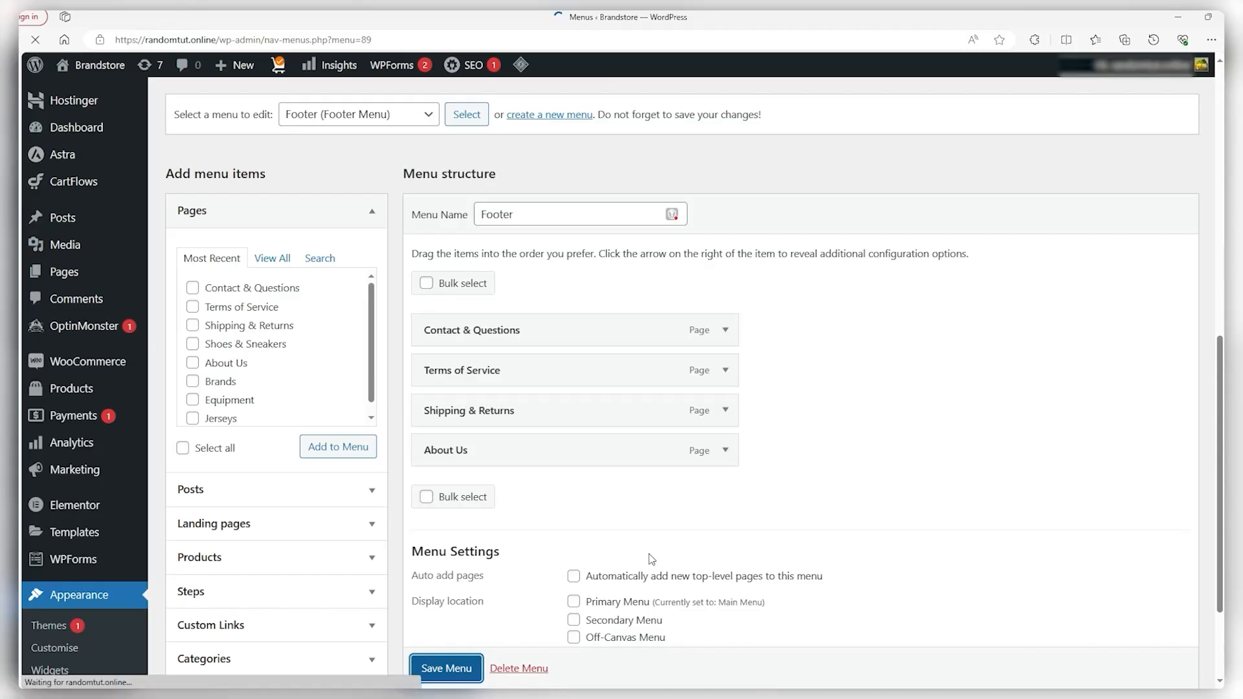
pyautogui.scroll(-9, 669, 541)
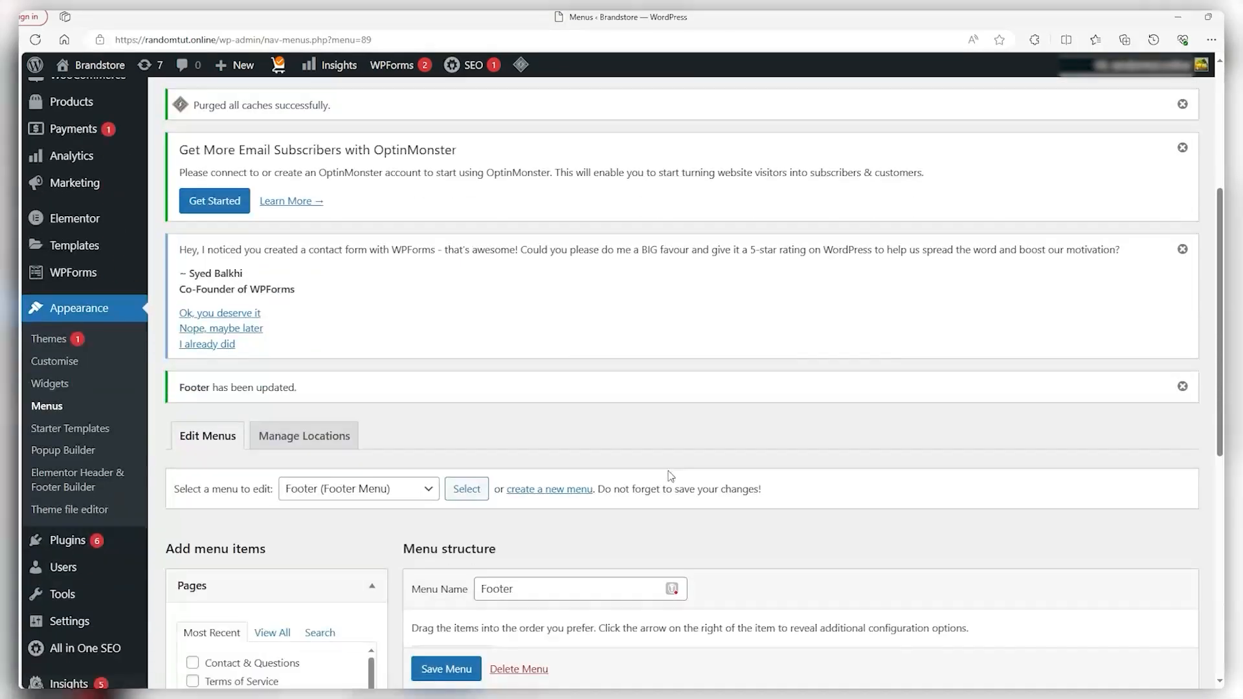
pyautogui.scroll(-2, 657, 460)
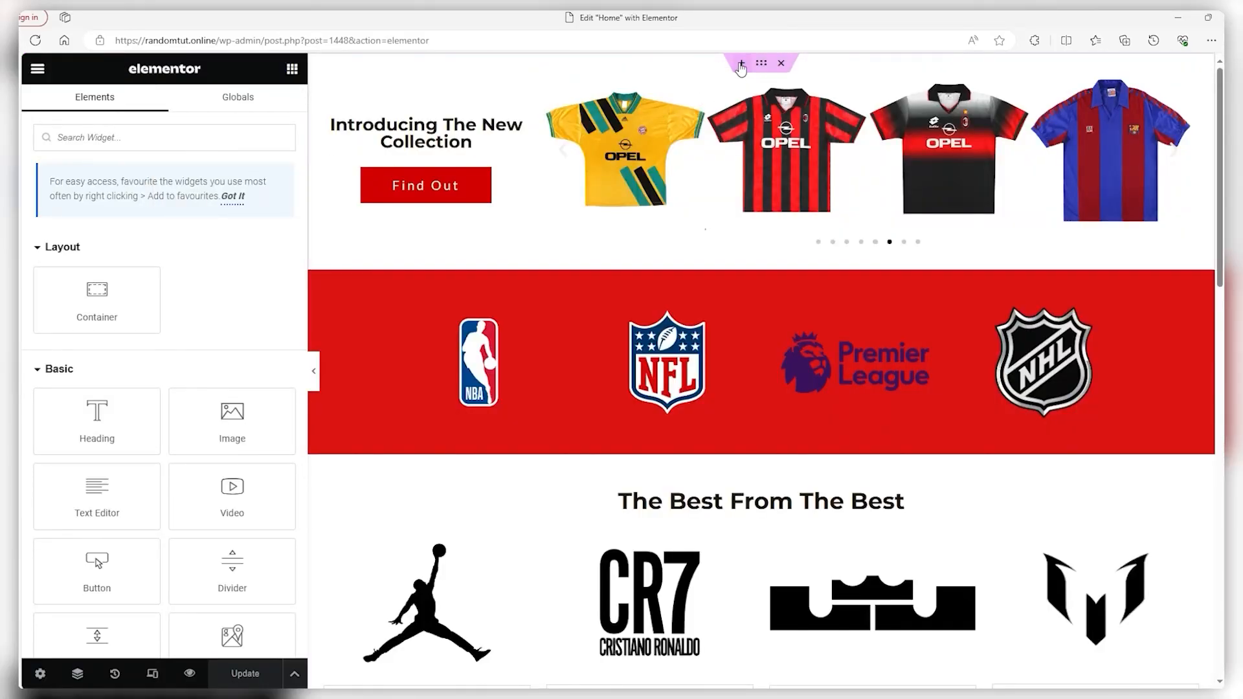
# Insert a single-column section at the top of the home page
pyautogui.click(742, 63)
pyautogui.click(724, 125)
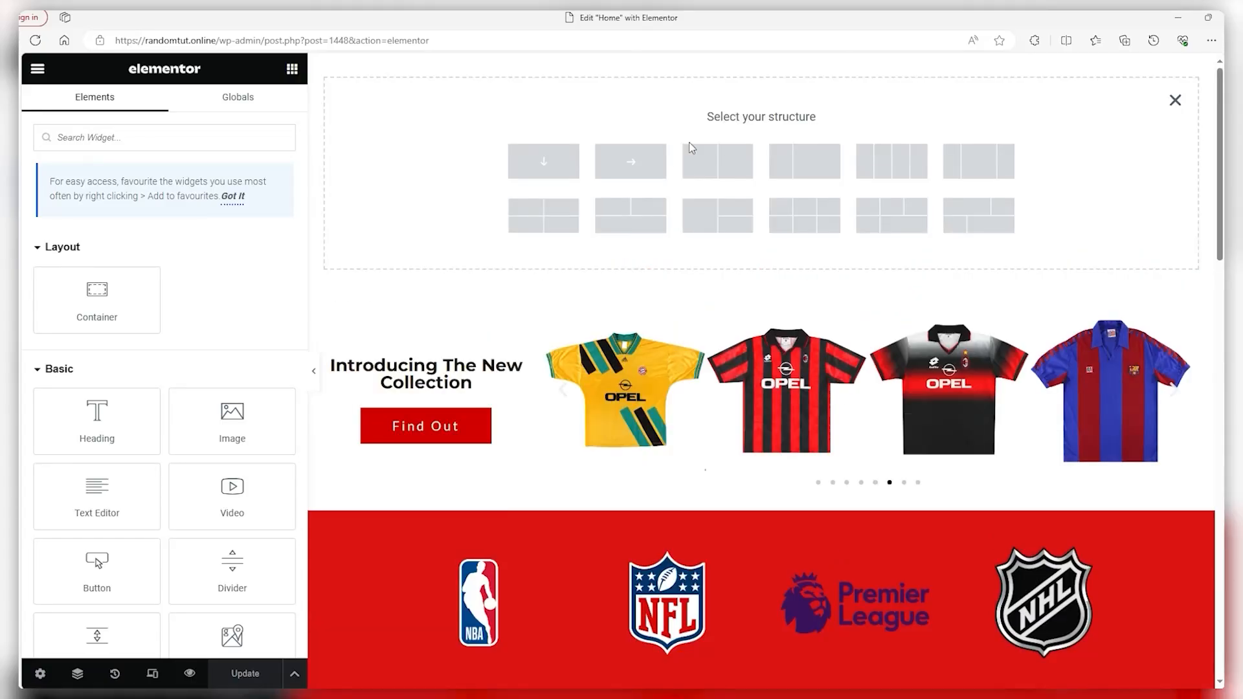
pyautogui.click(545, 158)
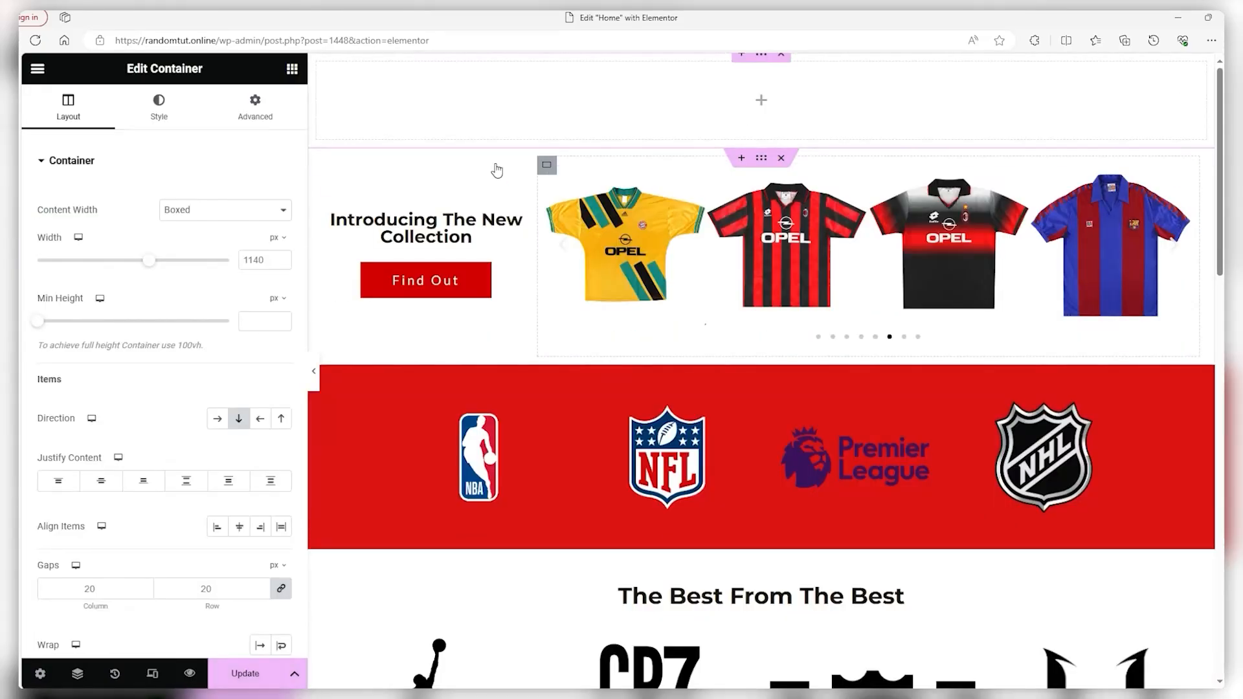
# Drag a Navigation Menu widget from Header & Footer Builder into the new top section
pyautogui.click(761, 100)
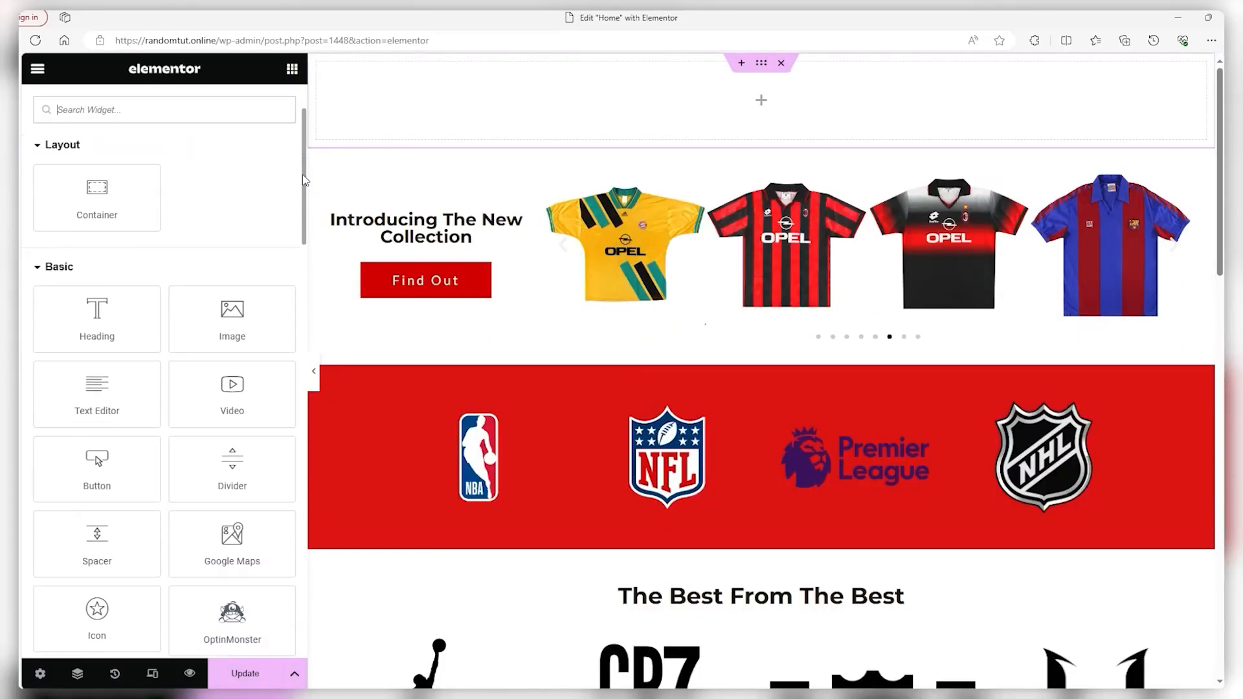
pyautogui.moveTo(305, 180); pyautogui.dragTo(306, 522)
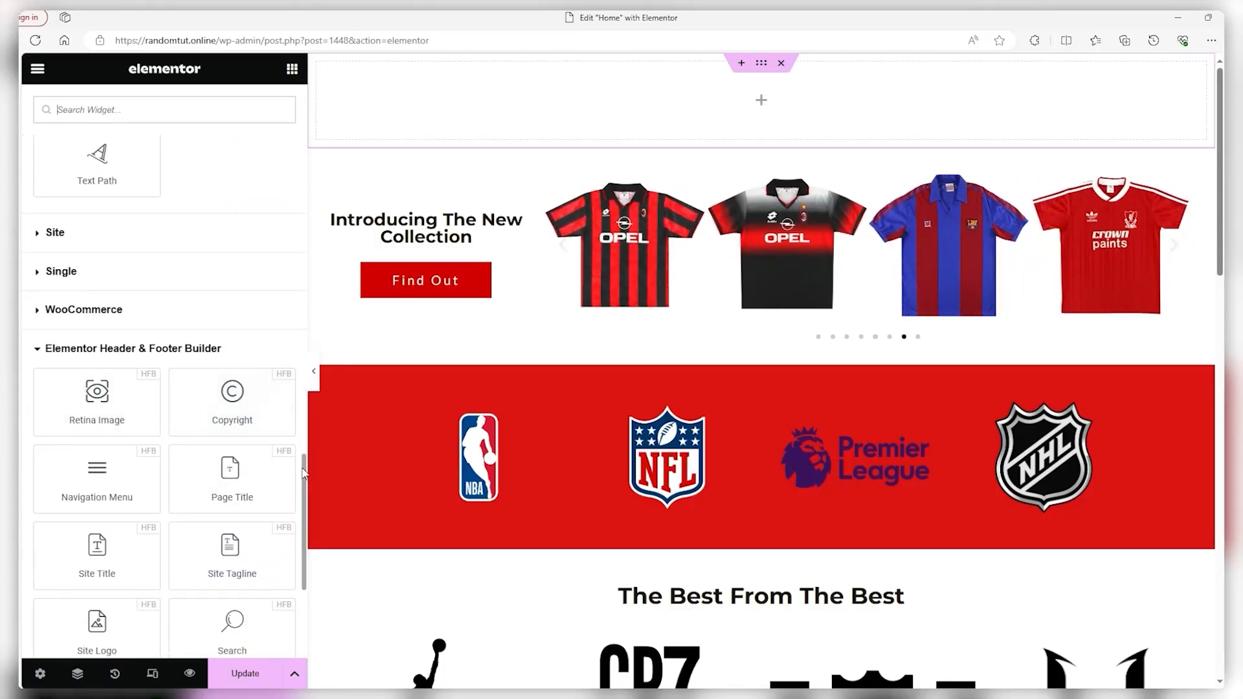
pyautogui.scroll(-1, 304, 479)
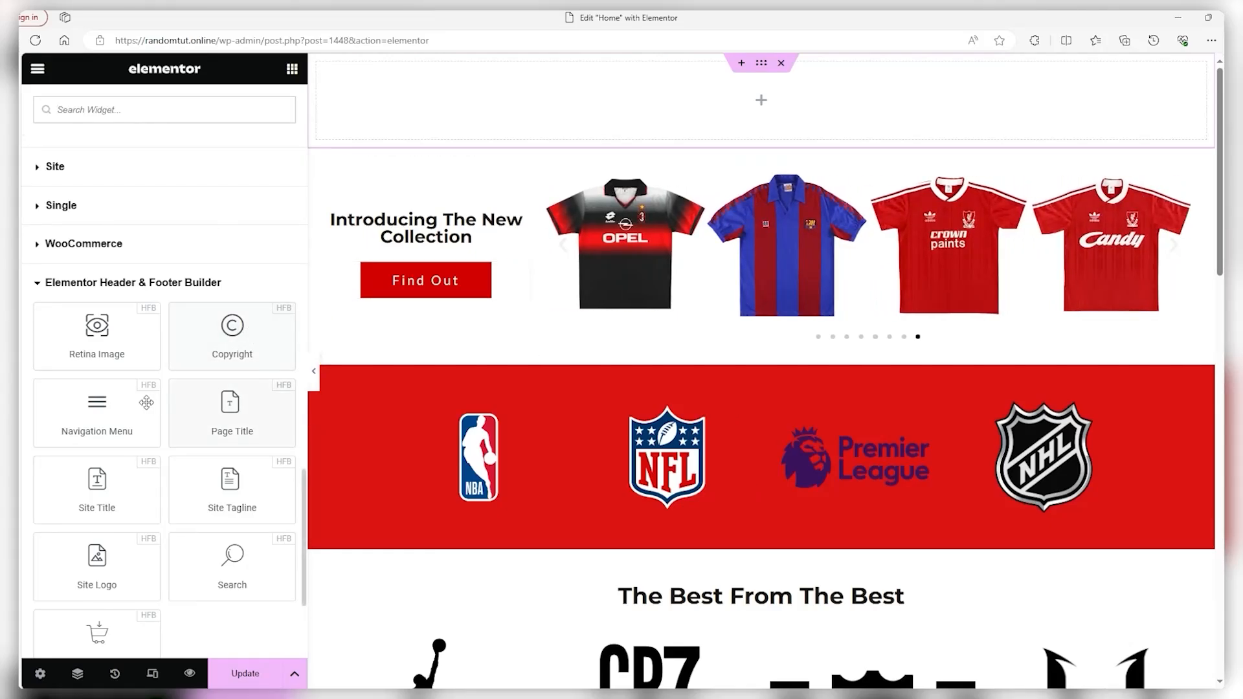
pyautogui.moveTo(146, 403); pyautogui.dragTo(720, 97)
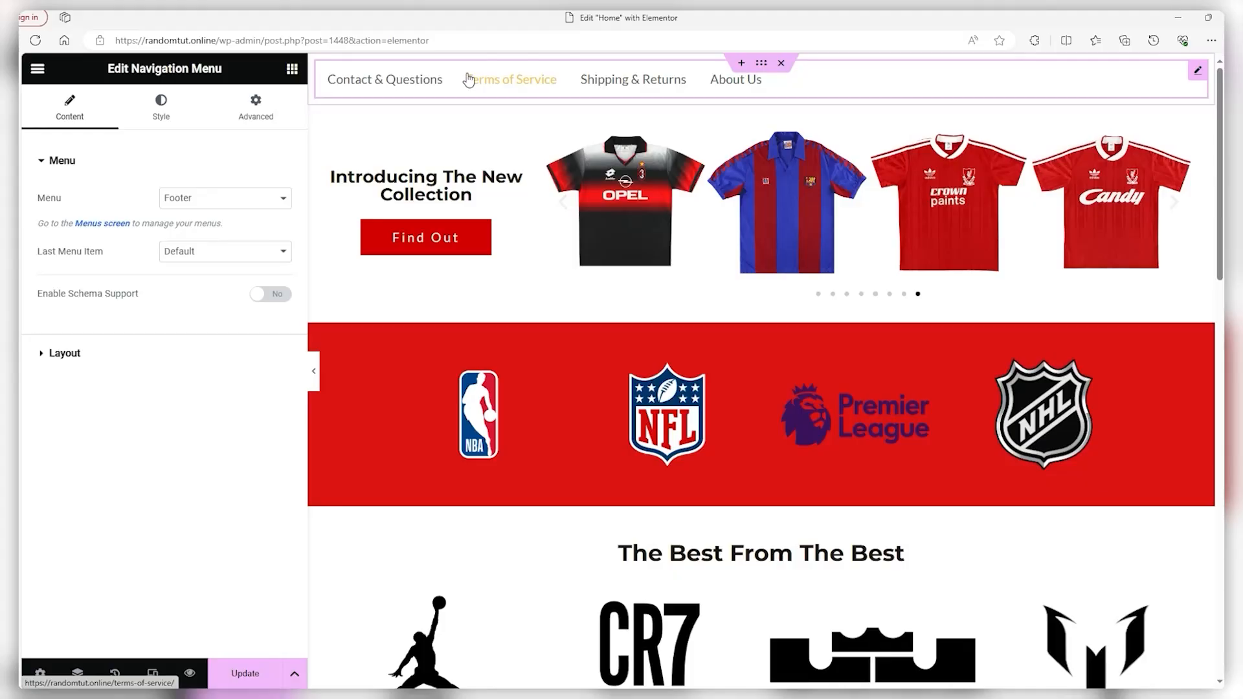
# Show the Main Menu in the navigation with a horizontal layout and centred links
pyautogui.click(254, 204)
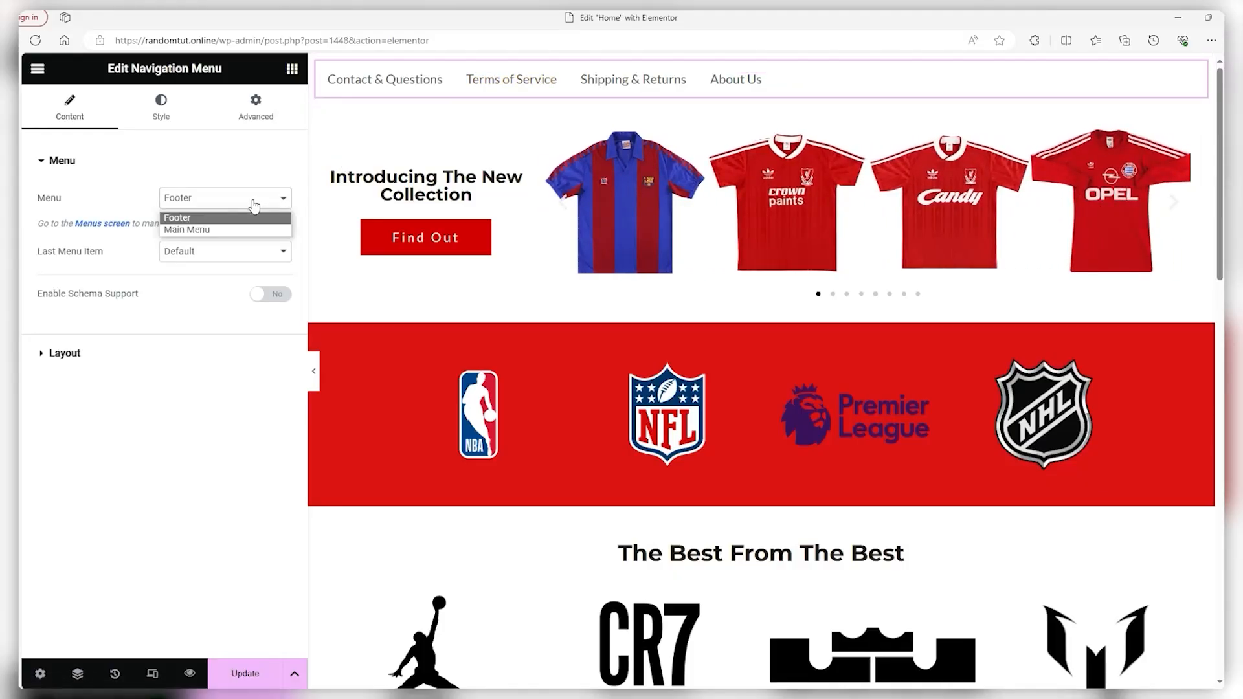
pyautogui.click(219, 231)
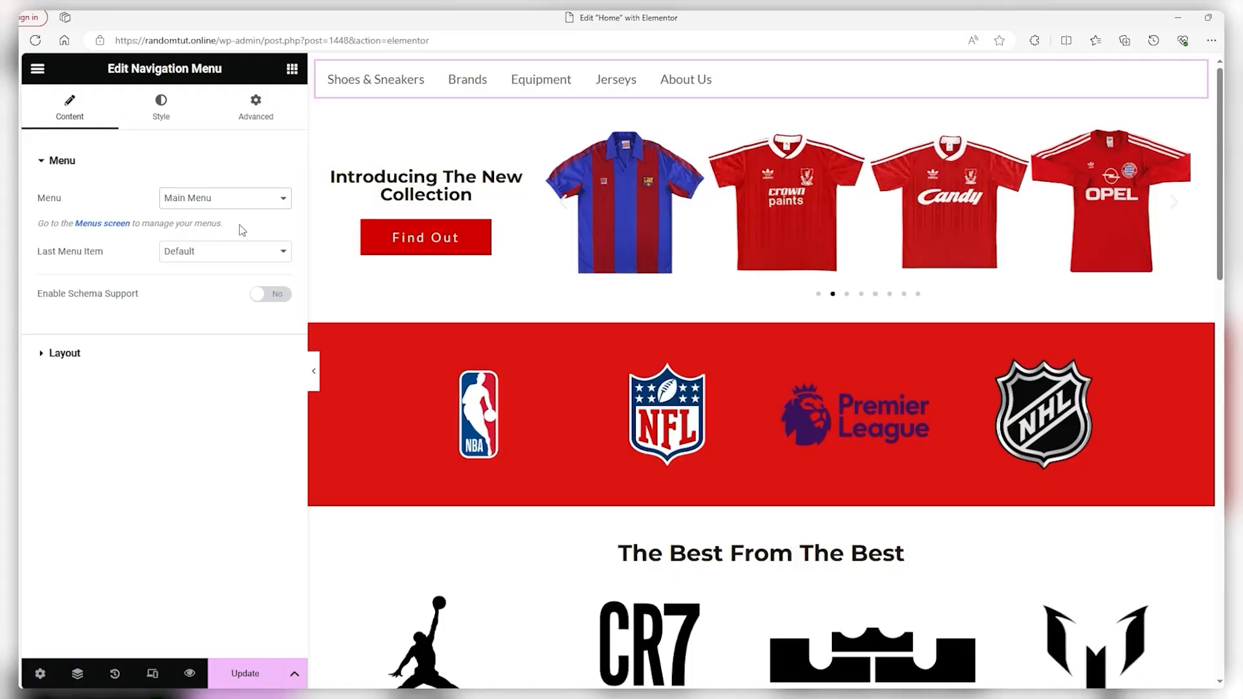
pyautogui.click(72, 359)
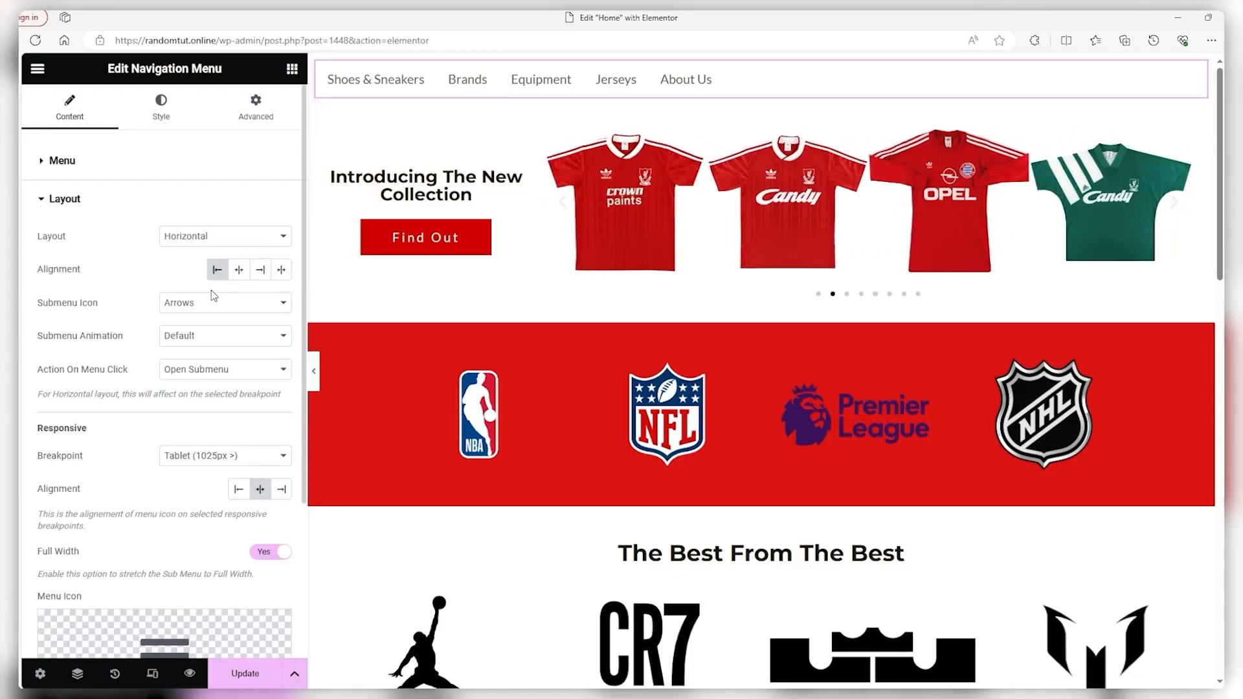
pyautogui.click(212, 245)
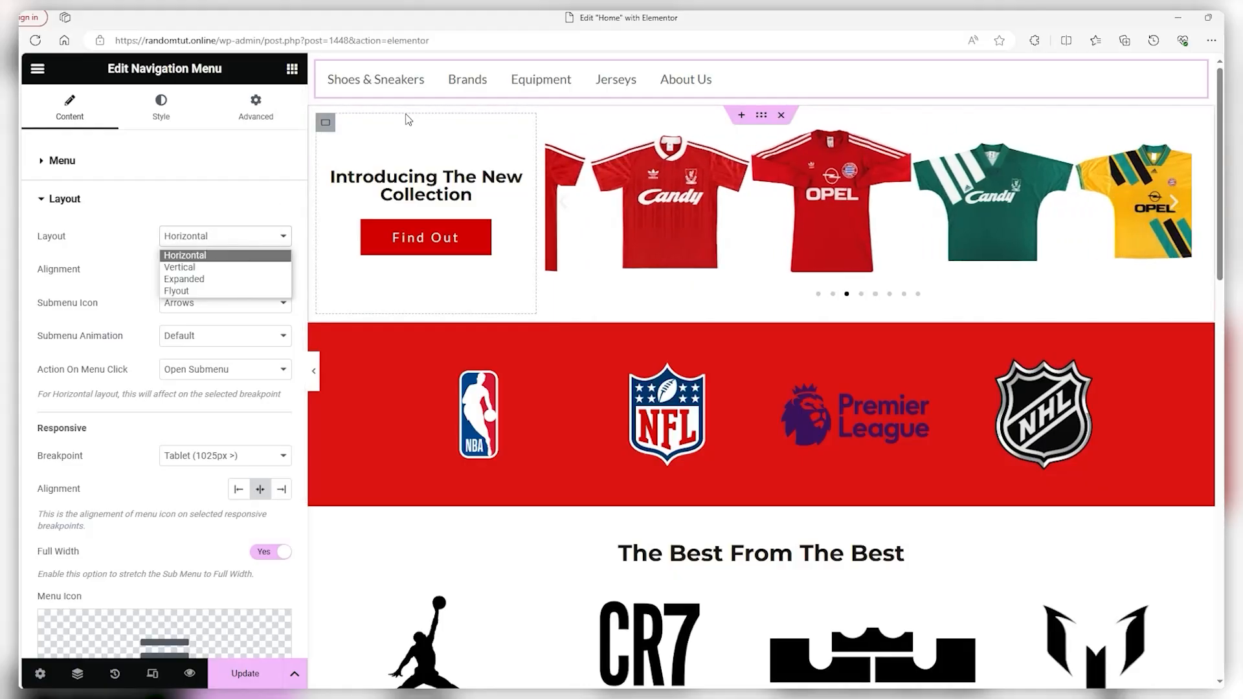
pyautogui.click(222, 268)
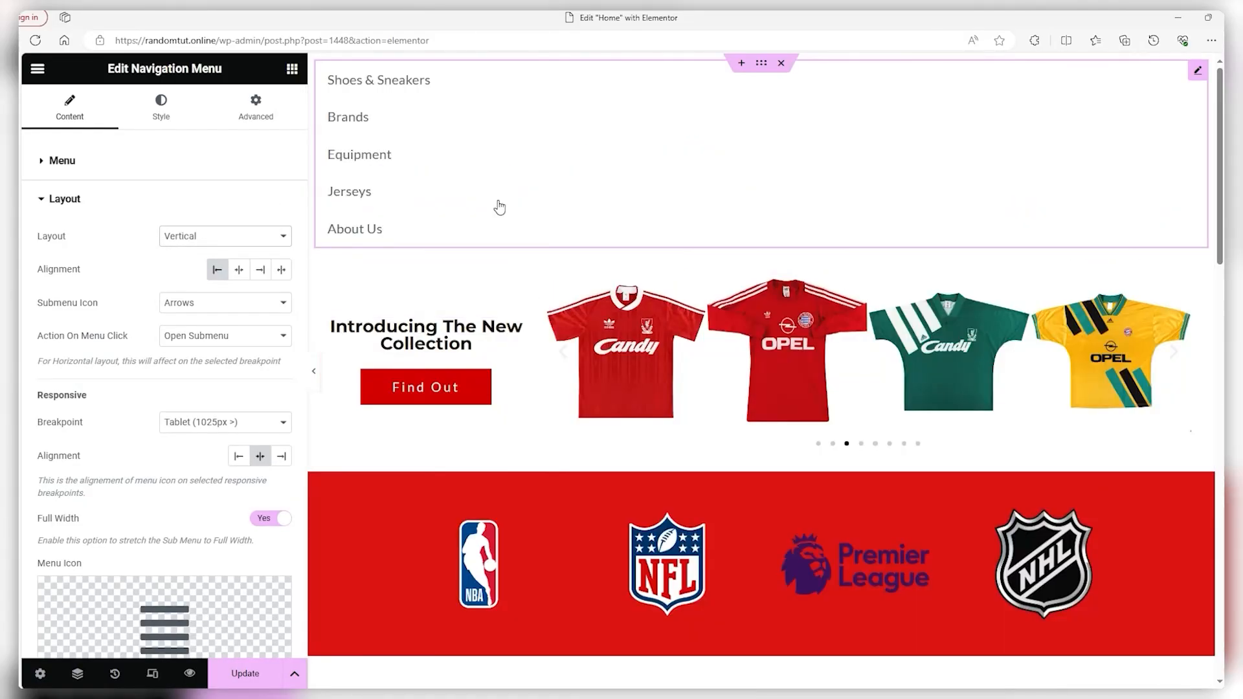
pyautogui.click(280, 238)
pyautogui.click(244, 259)
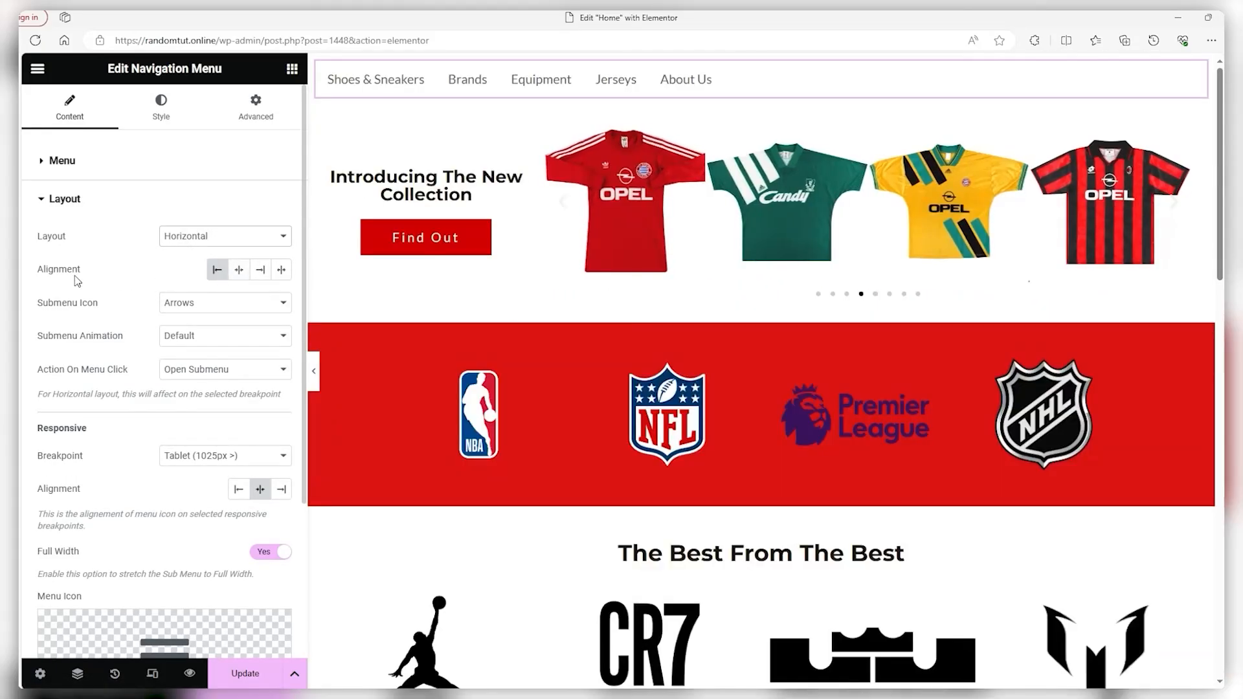
pyautogui.click(239, 271)
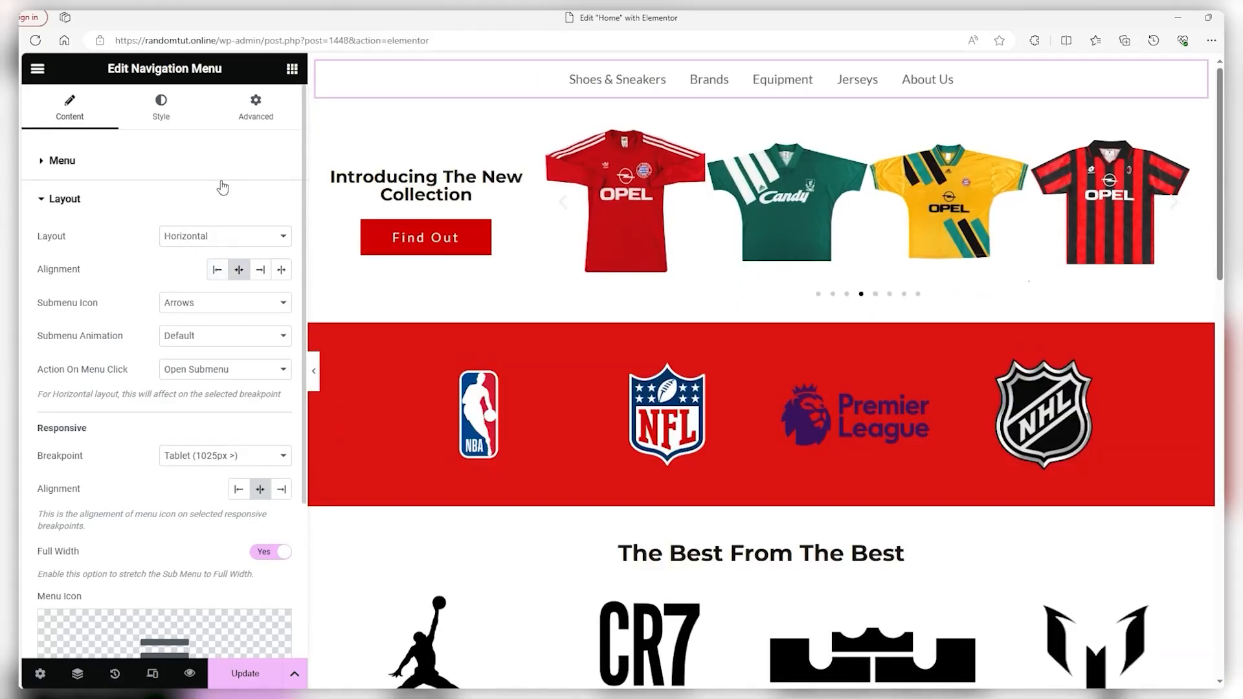
# Style the menu with horizontal padding 16, space between 7 and row spacing 10
pyautogui.click(165, 122)
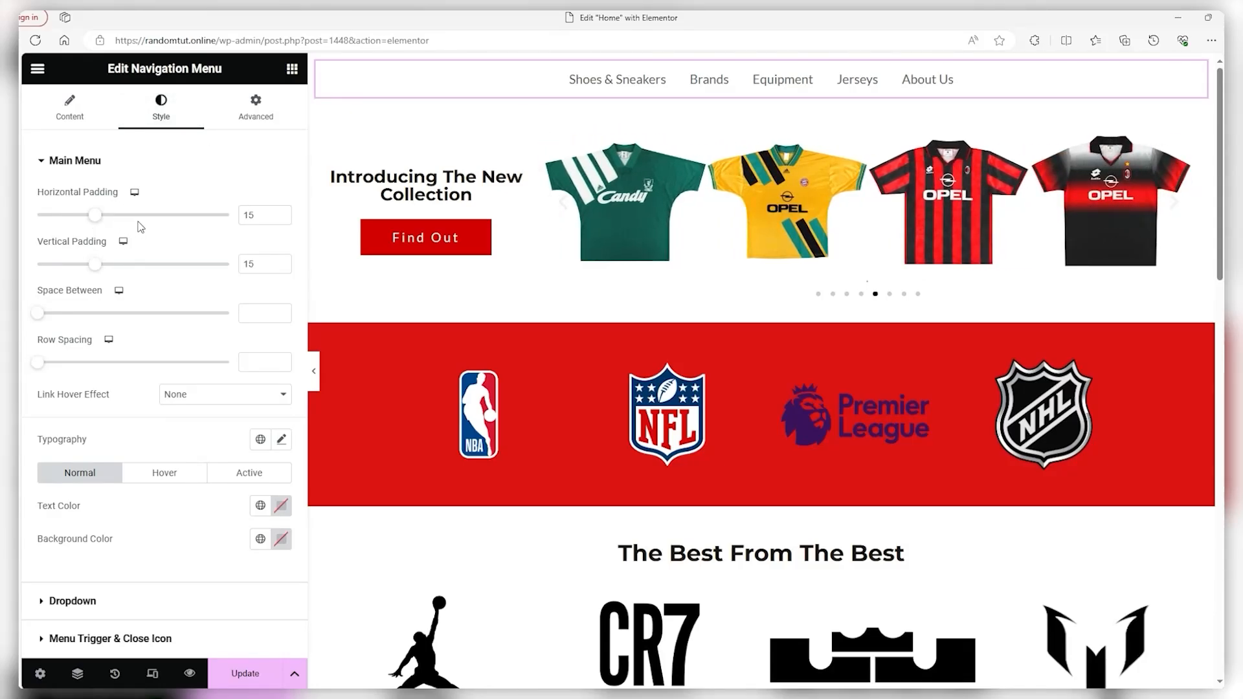
pyautogui.moveTo(102, 220); pyautogui.dragTo(105, 219)
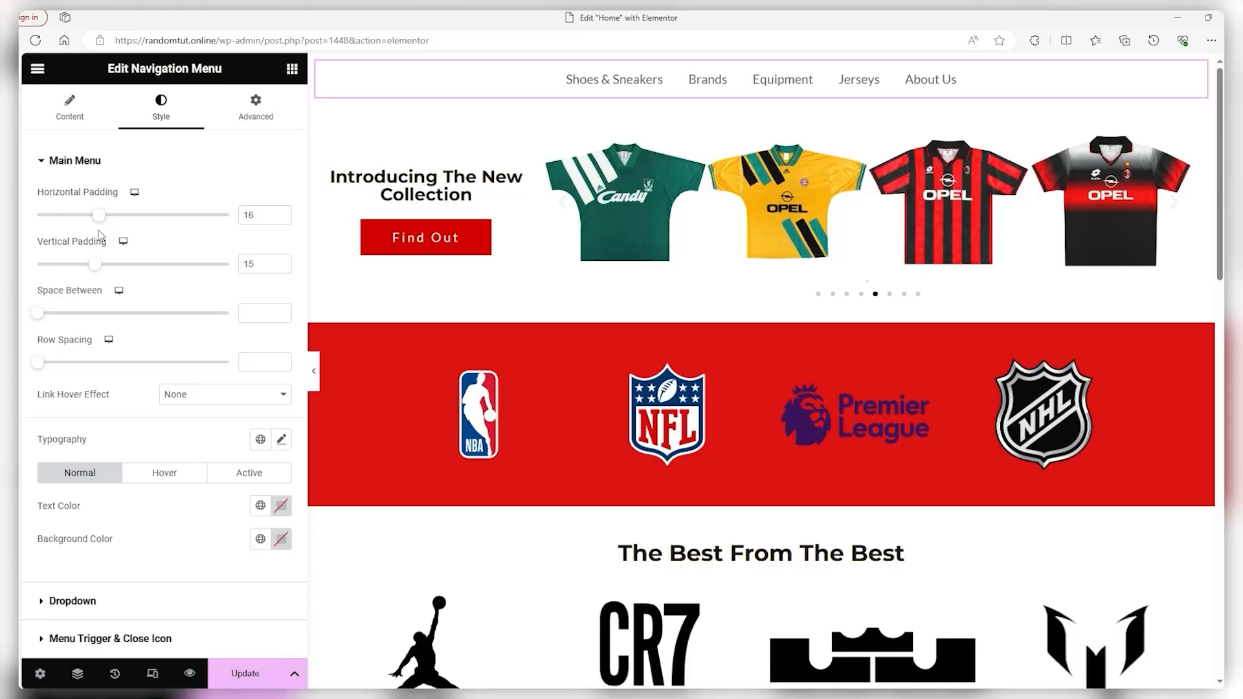
pyautogui.moveTo(39, 313); pyautogui.dragTo(53, 316)
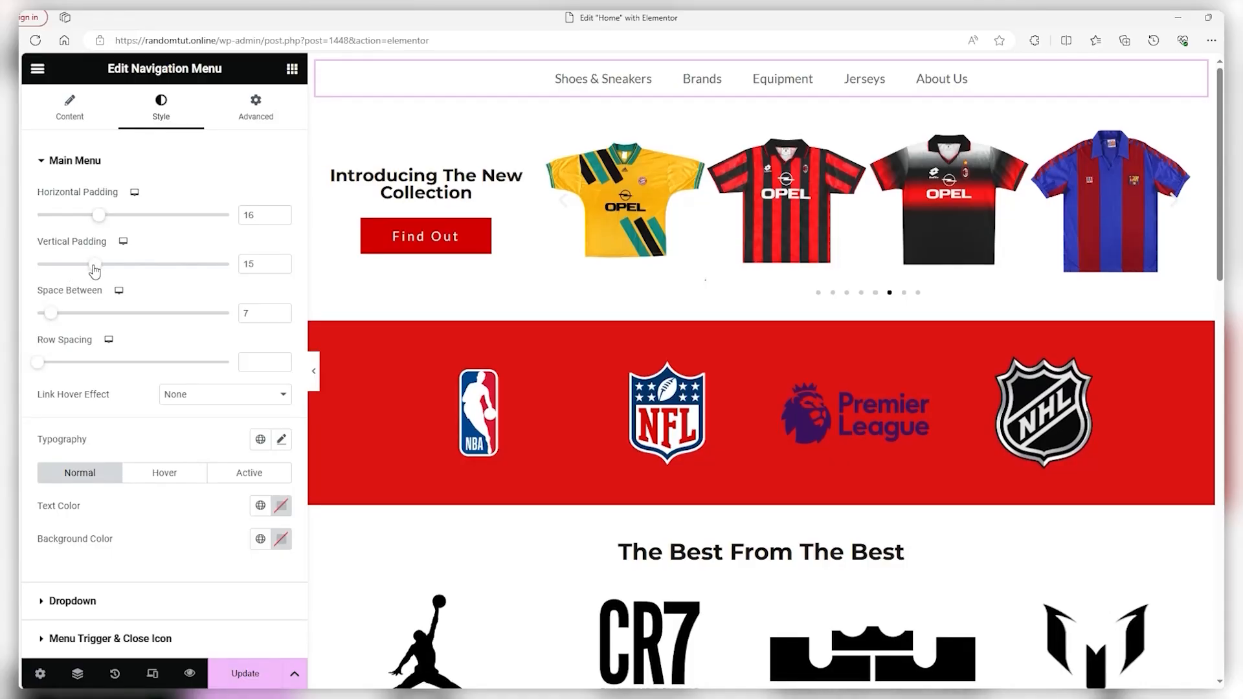
pyautogui.moveTo(35, 364); pyautogui.dragTo(57, 365)
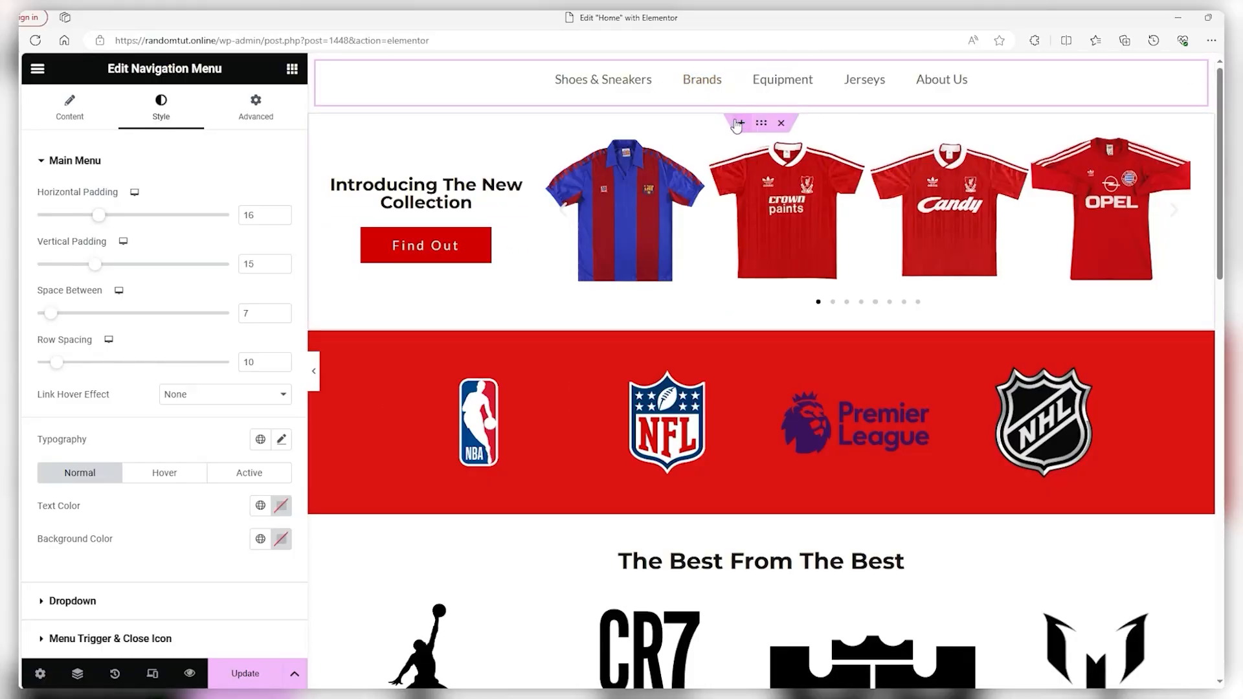
# Add a single-column section above the jersey carousel and drop an Image widget into it
pyautogui.click(741, 123)
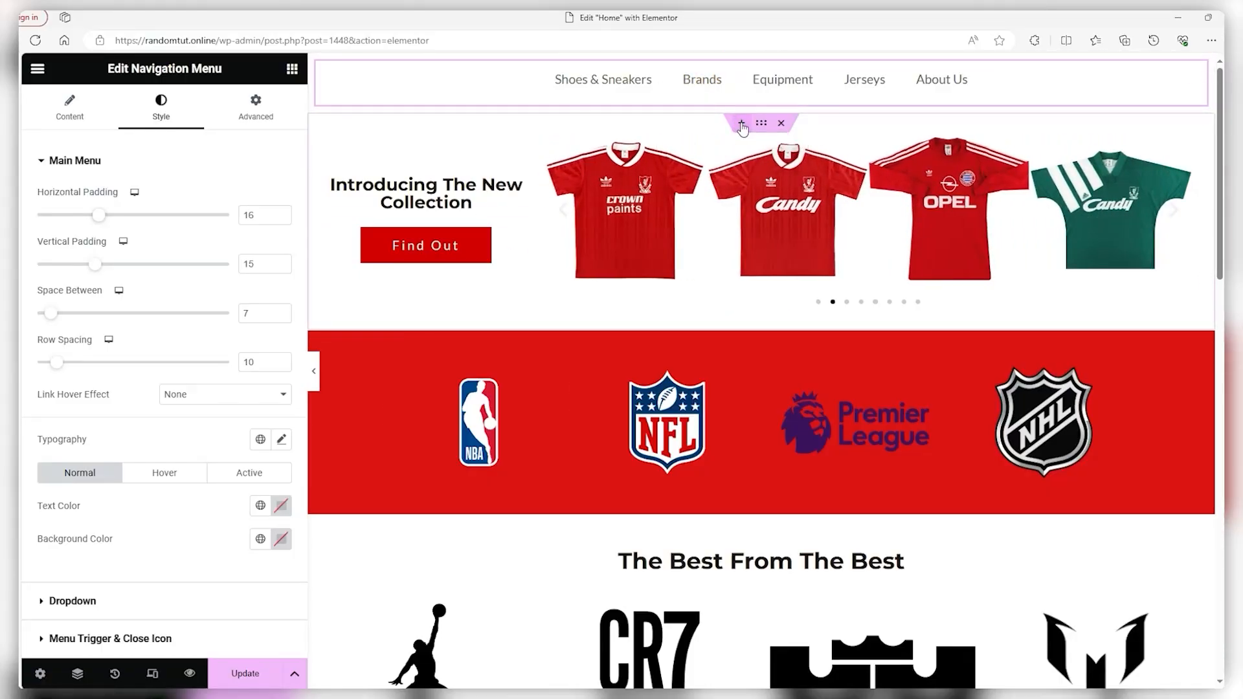
pyautogui.click(723, 184)
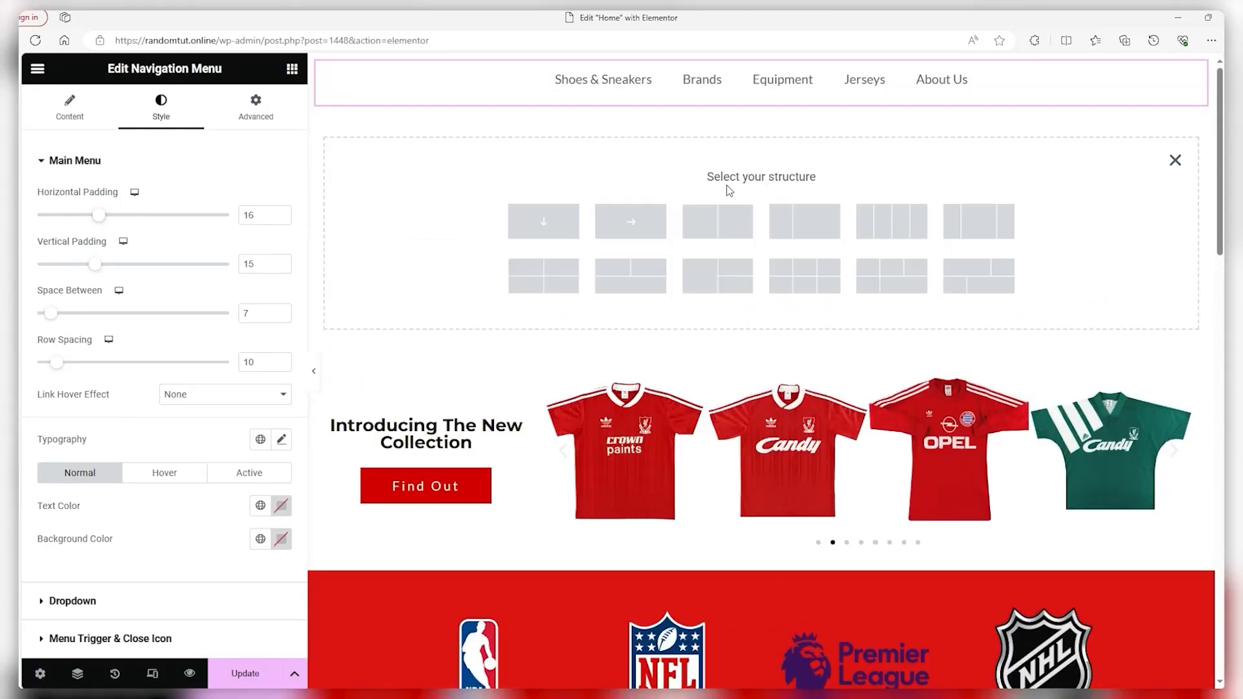
pyautogui.click(555, 228)
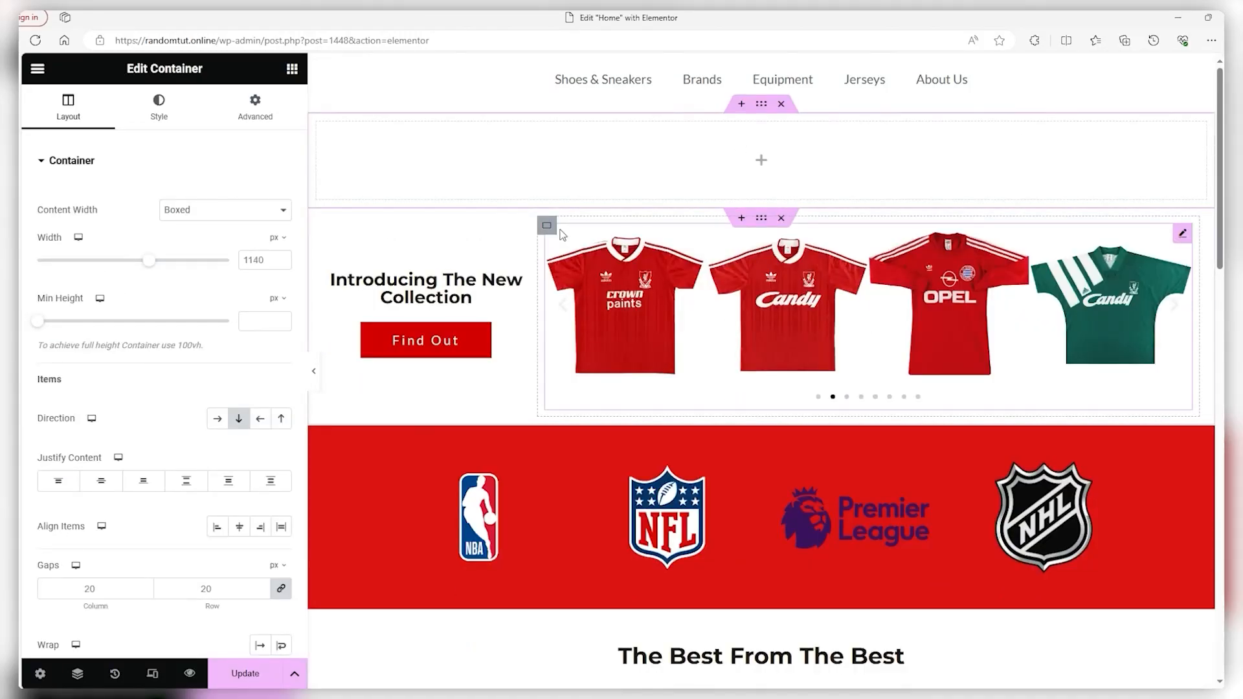
pyautogui.click(754, 162)
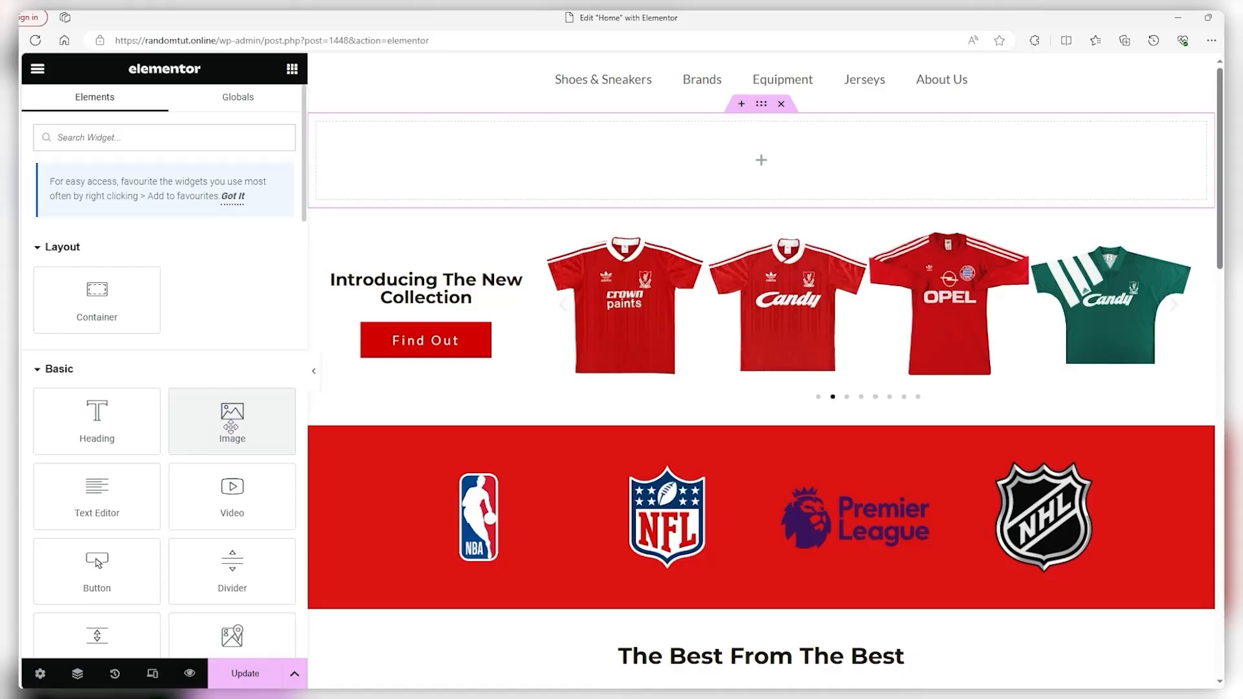
pyautogui.moveTo(228, 418); pyautogui.dragTo(622, 172)
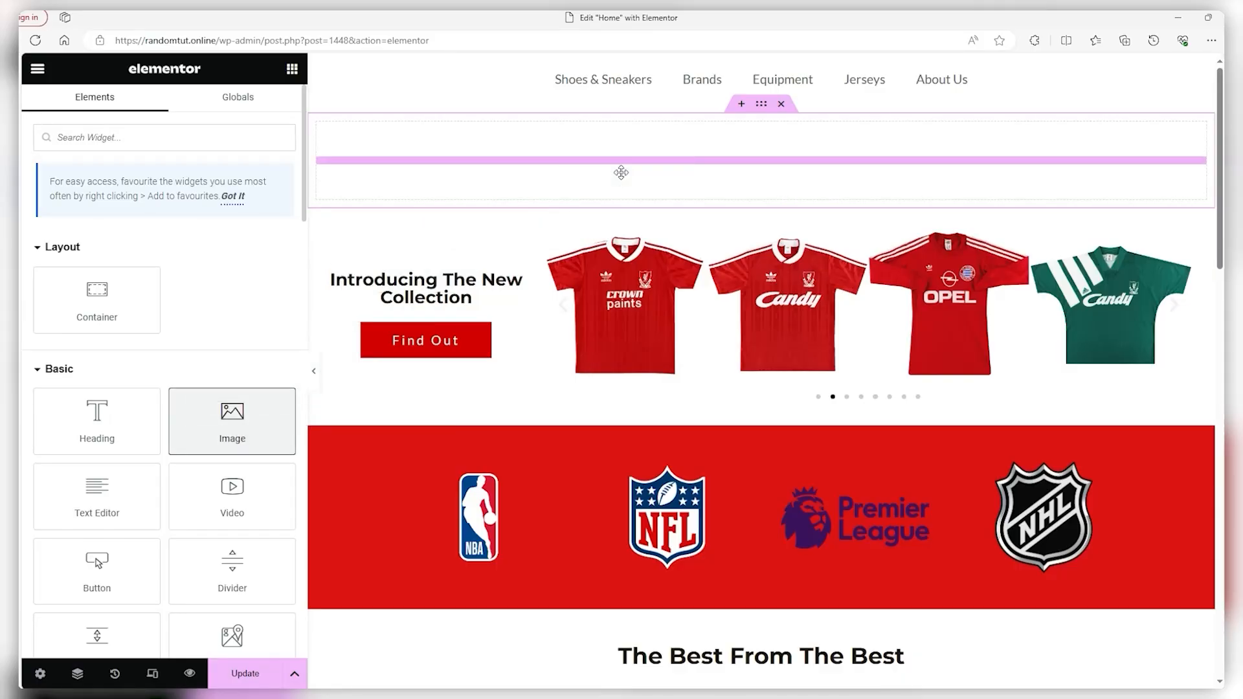
# Choose the Stride & Style logo from the media library as the image
pyautogui.scroll(-3, 739, 356)
pyautogui.scroll(3, 740, 358)
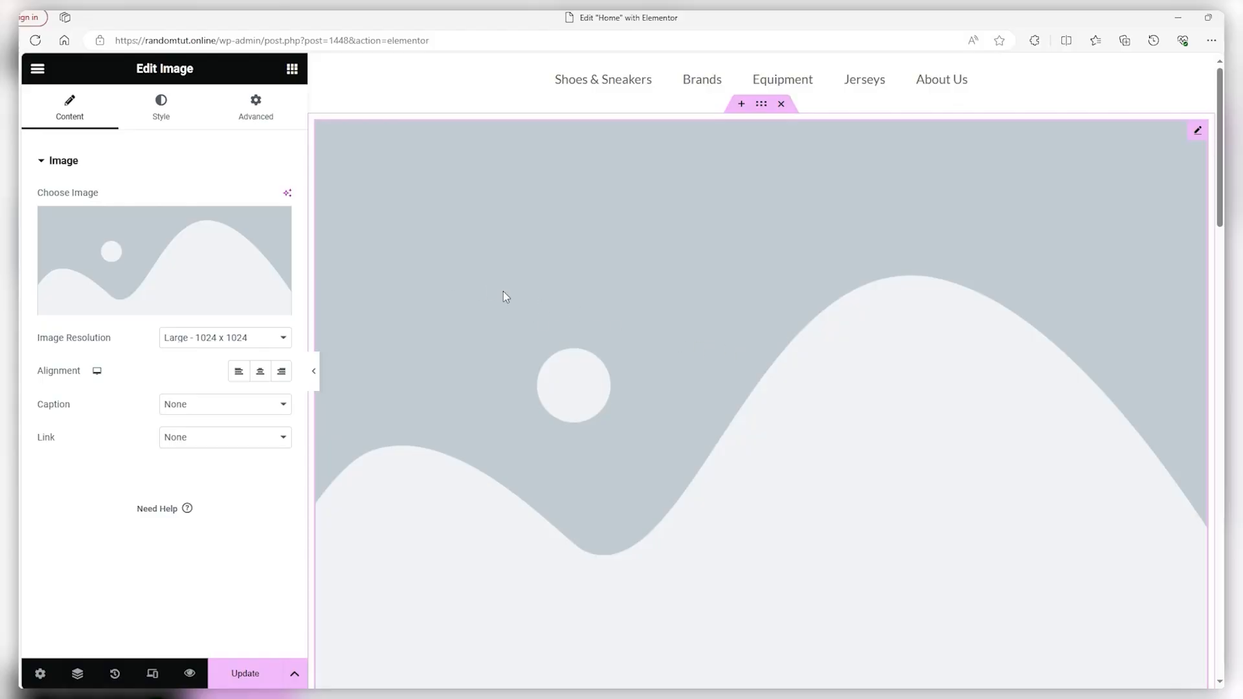
pyautogui.click(138, 243)
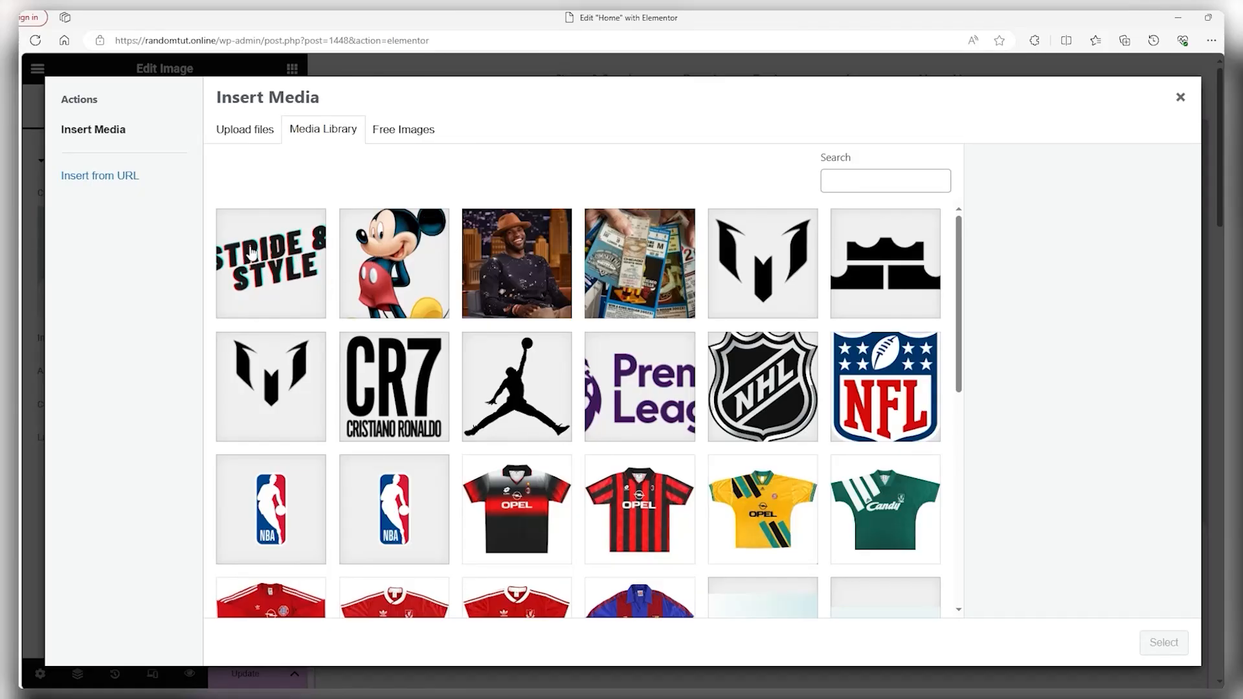
pyautogui.click(269, 262)
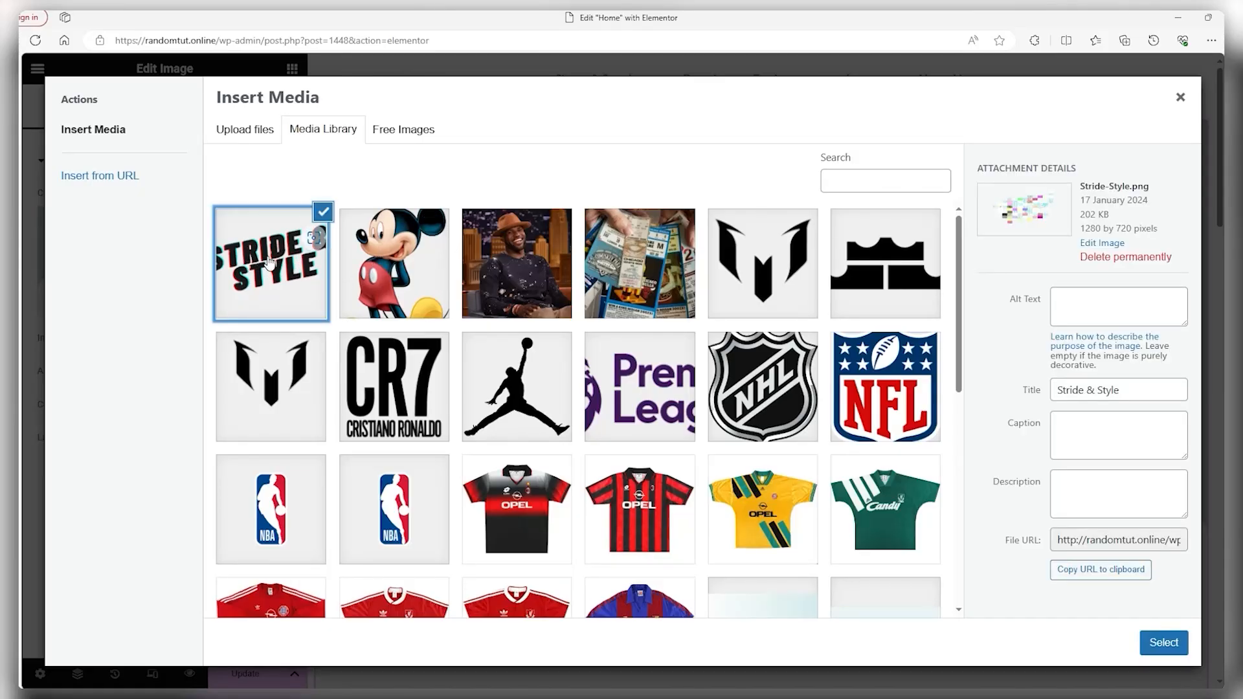
pyautogui.click(1163, 644)
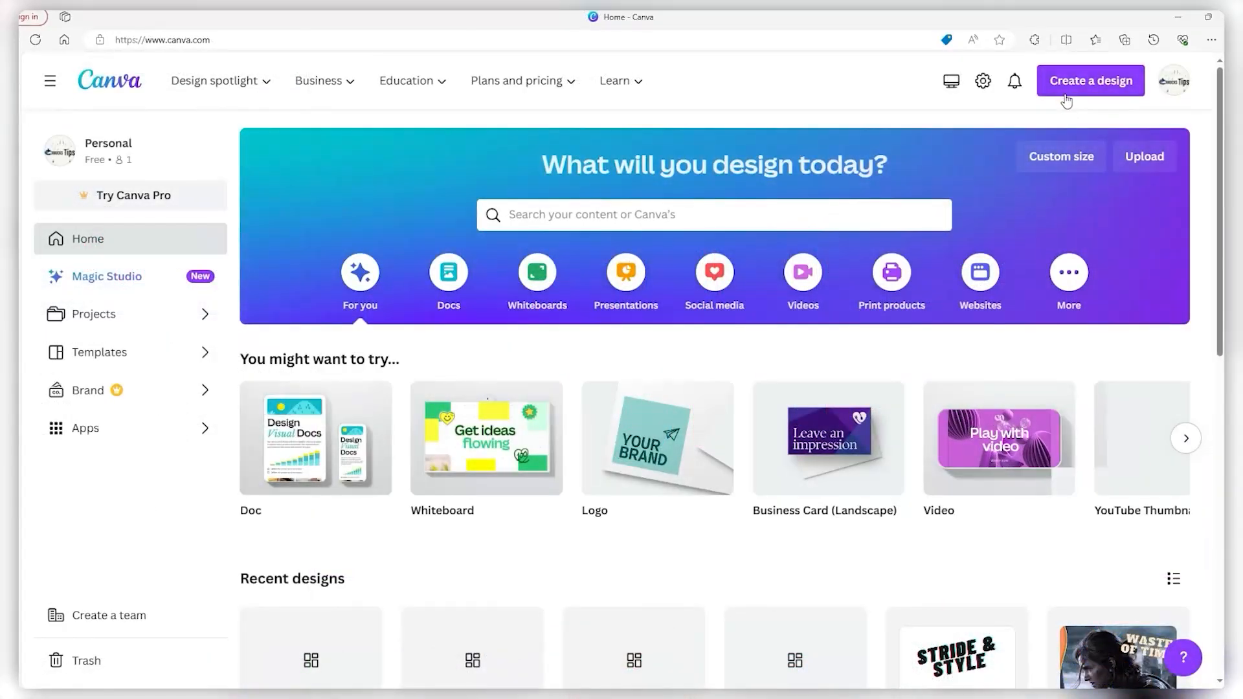
pyautogui.click(1065, 94)
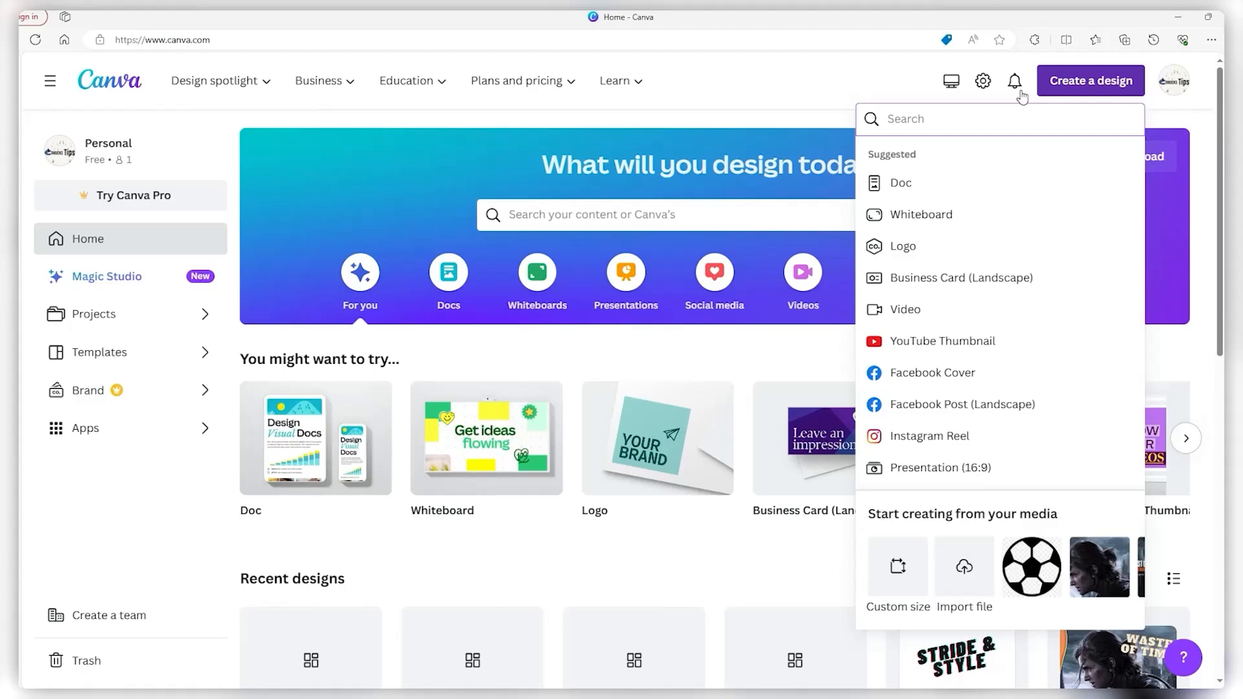
# Start a blank Canva logo, add the PLANET ARCADIA text style and retype it as 'STRIDE & STYLE'
pyautogui.click(907, 246)
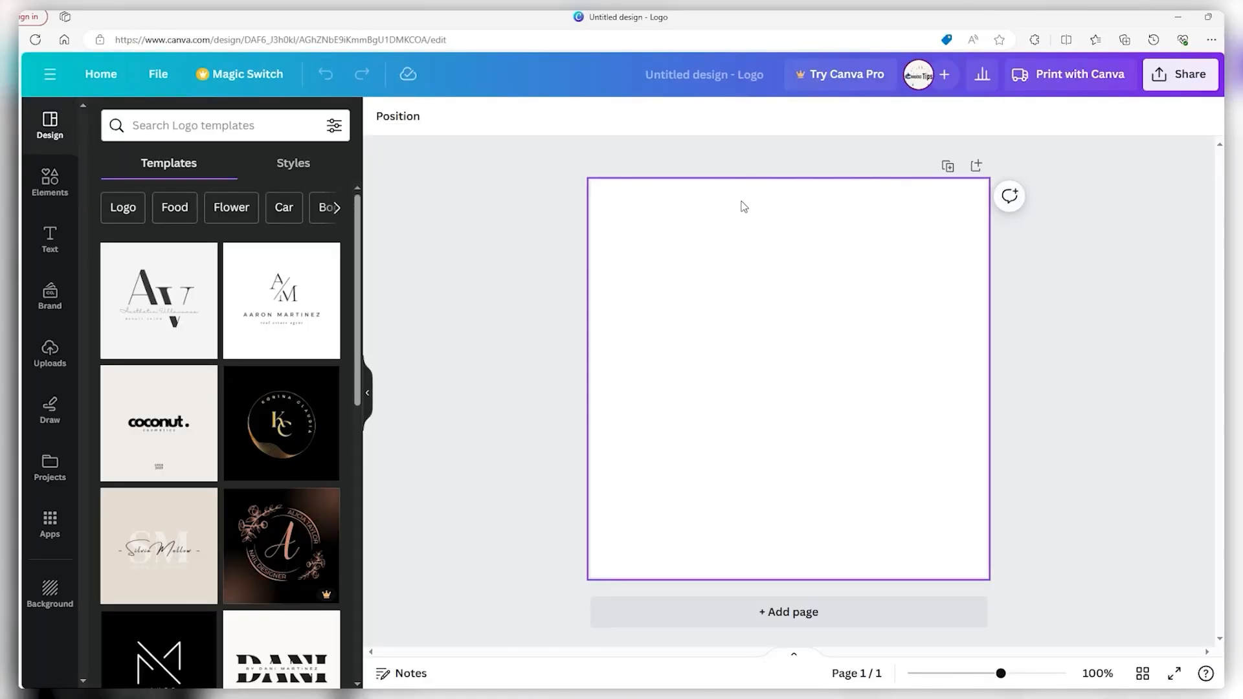
pyautogui.click(57, 176)
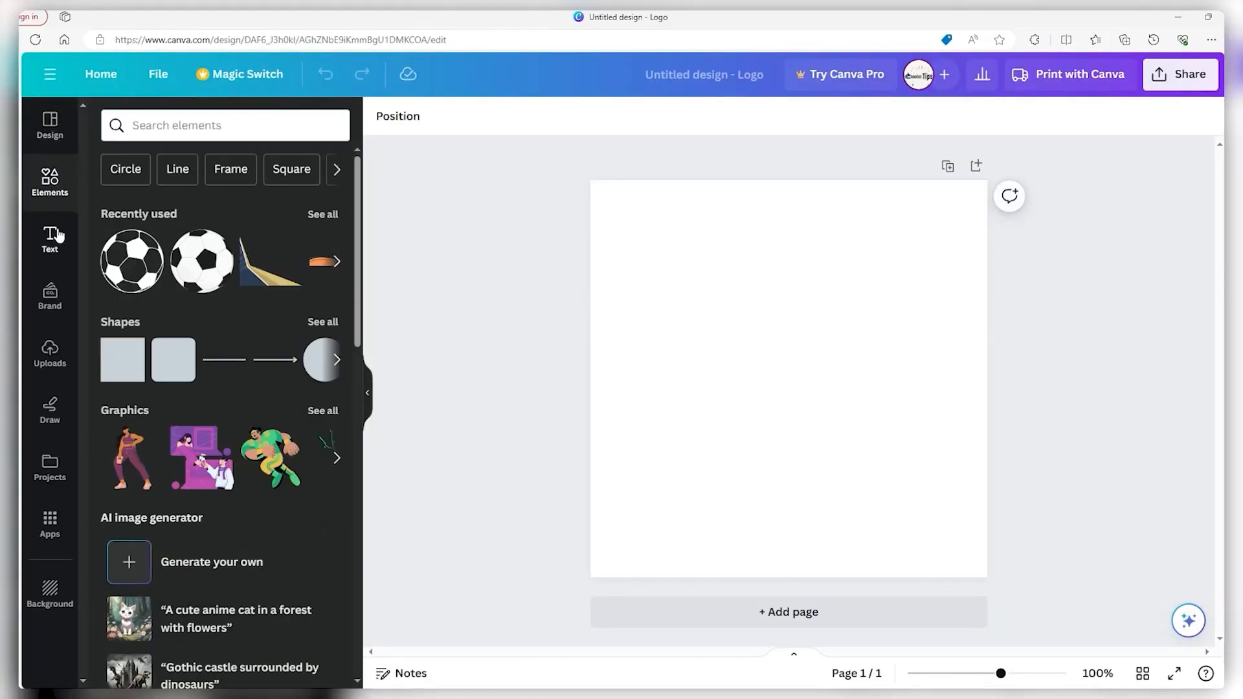
pyautogui.click(52, 236)
pyautogui.moveTo(147, 565); pyautogui.dragTo(803, 327)
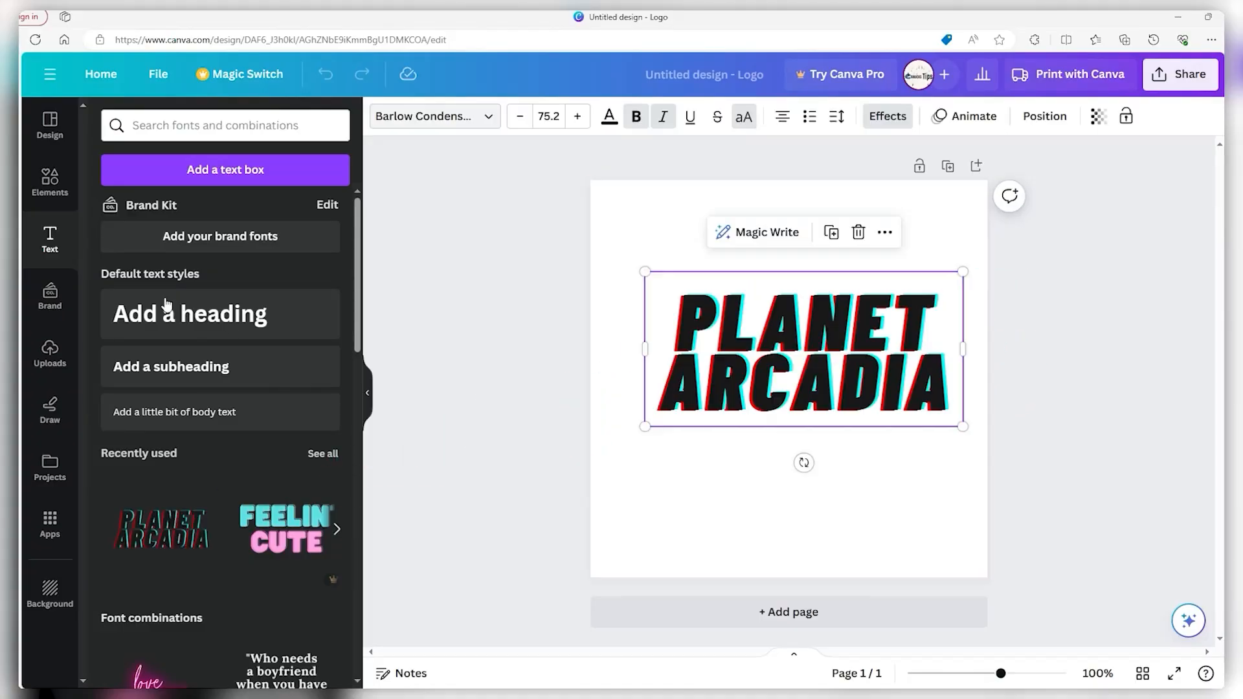
pyautogui.doubleClick(718, 323)
pyautogui.write('STRIDE & STYLE')
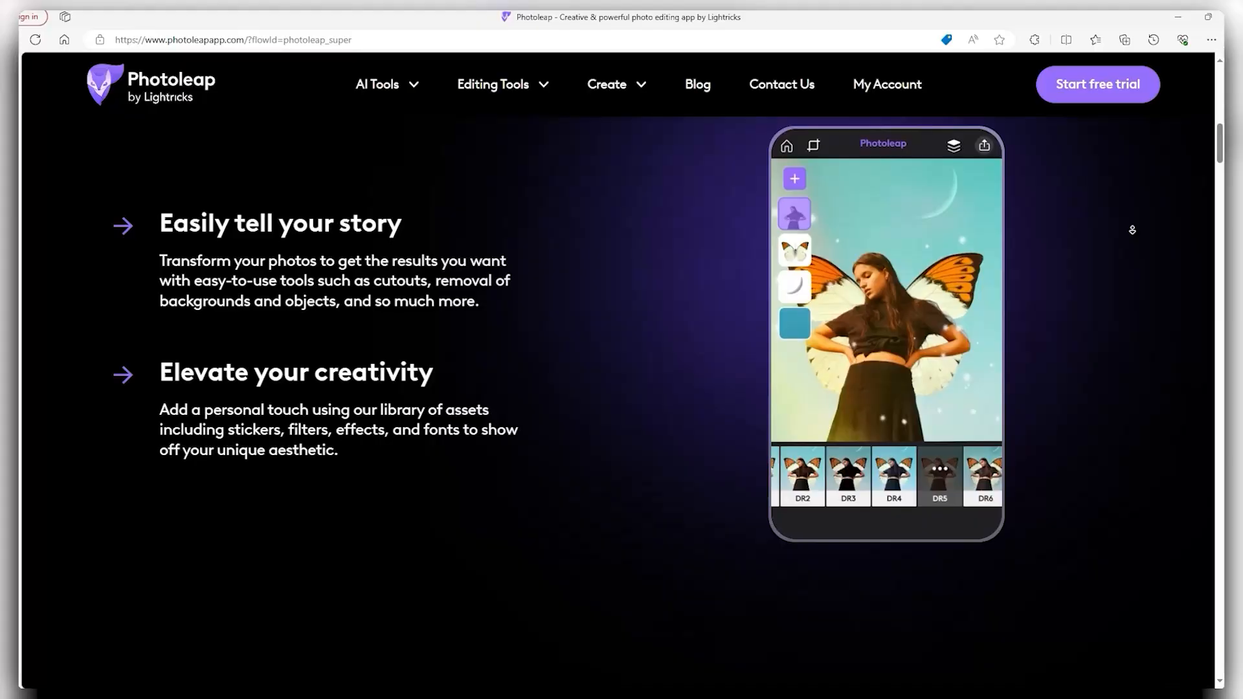
# Scroll through the Photoleap home page past the Text to image, Sketch to image and Animate sections
pyautogui.scroll(-2, 1130, 233)
pyautogui.scroll(-5, 1131, 233)
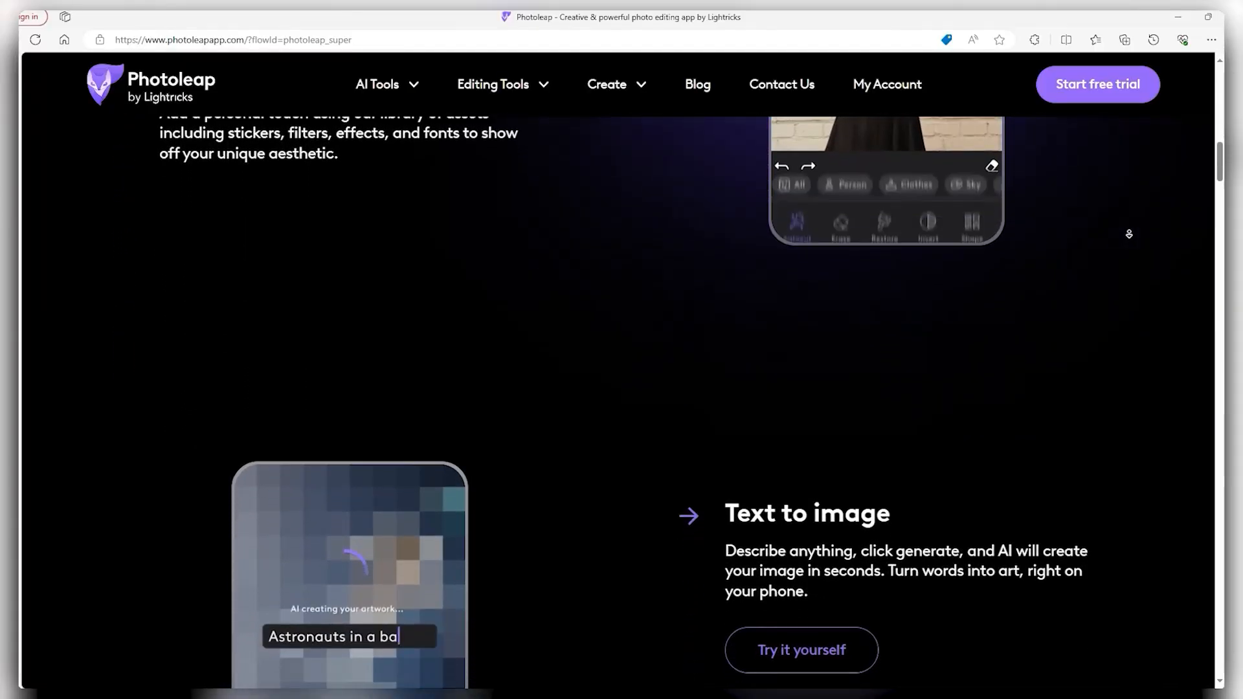
pyautogui.scroll(-5, 1129, 234)
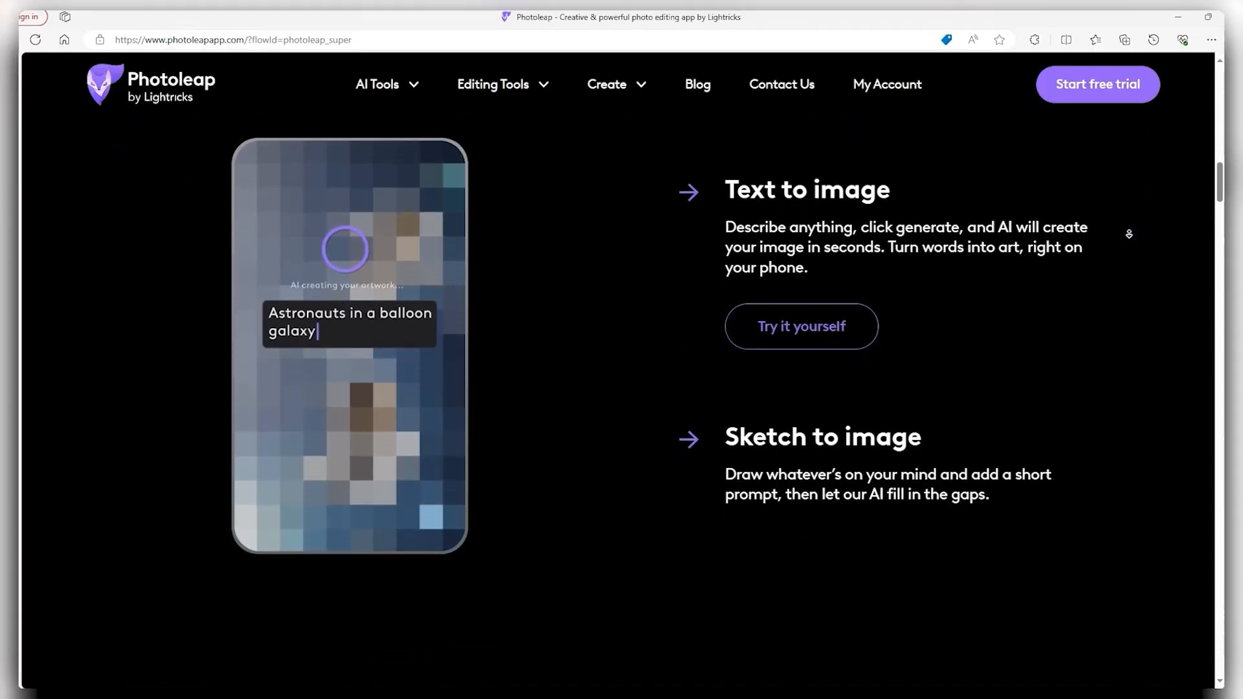
pyautogui.scroll(-5, 1130, 234)
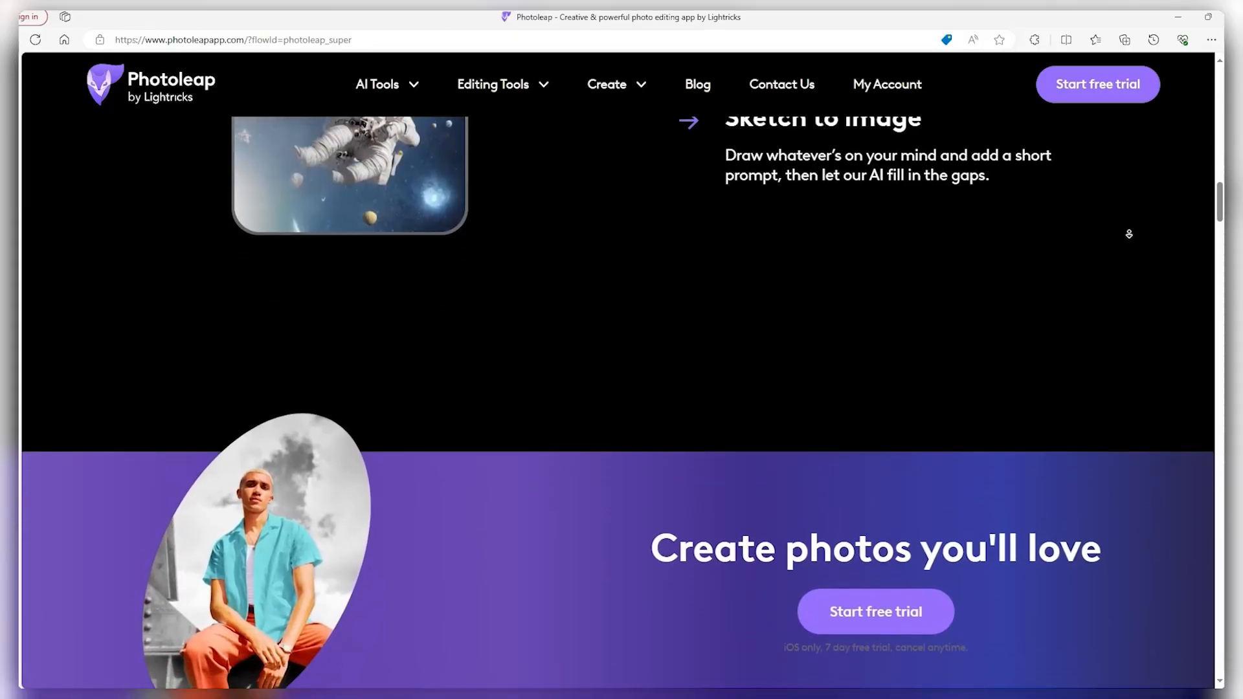
pyautogui.scroll(-5, 1130, 233)
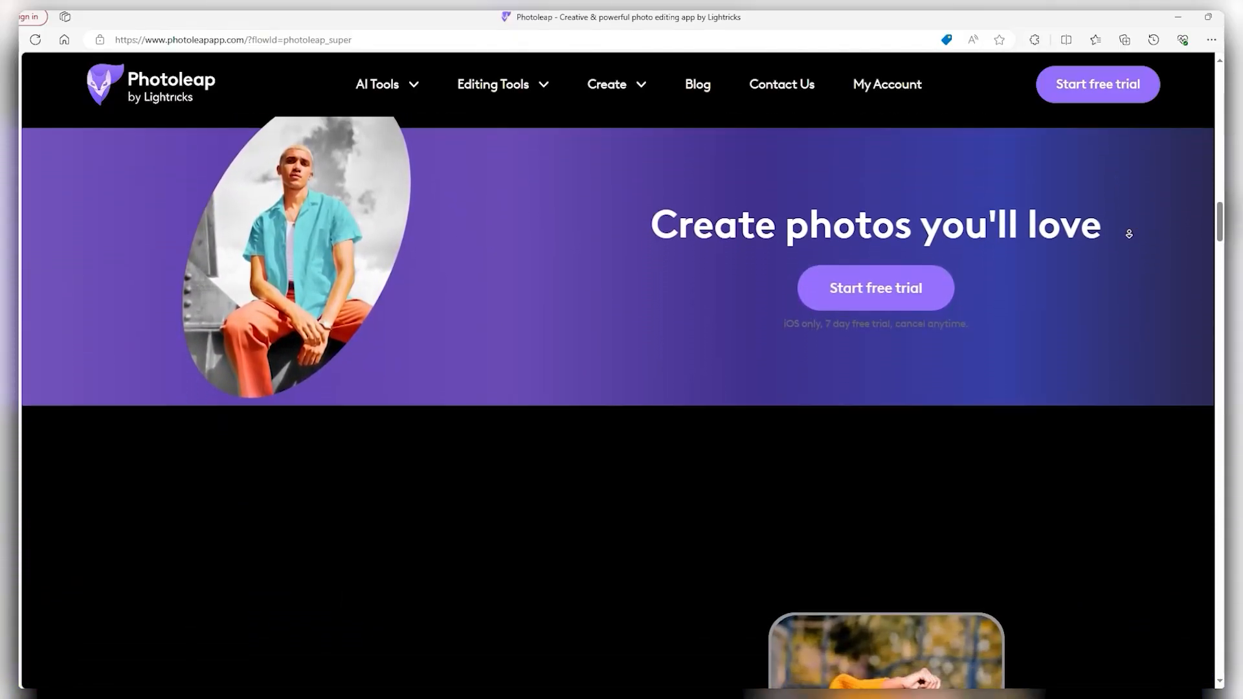
pyautogui.scroll(-5, 1130, 234)
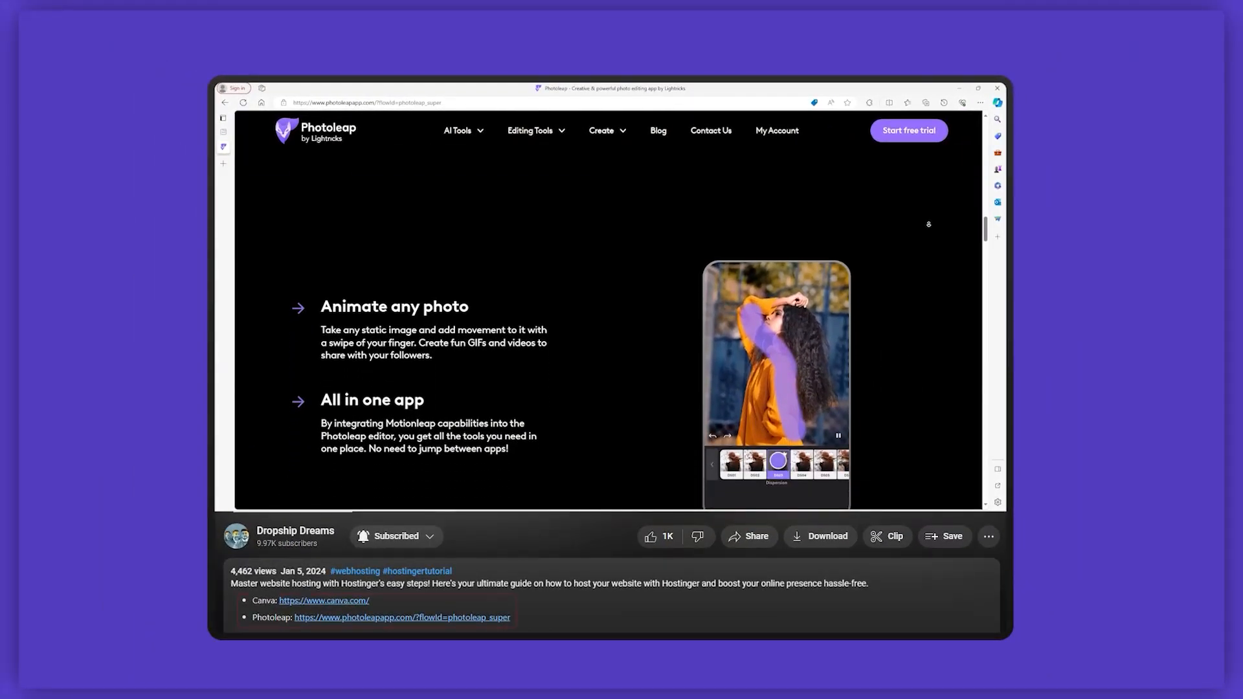
pyautogui.scroll(-5, 928, 224)
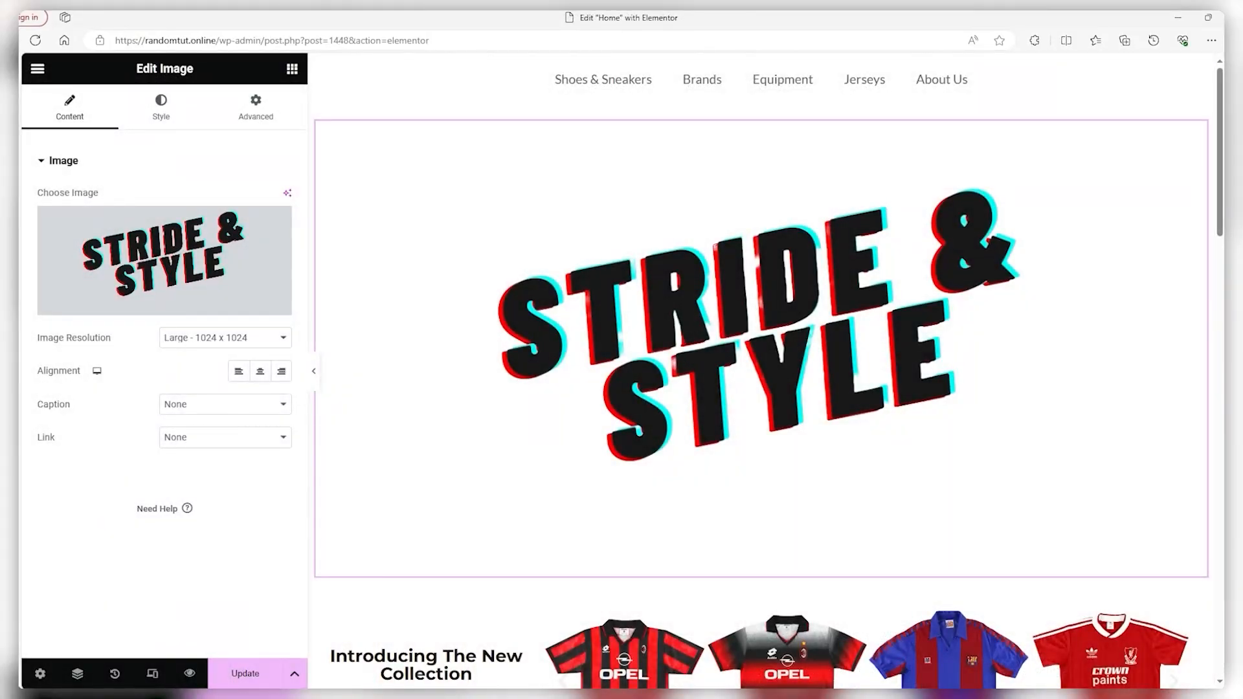
# Give the Stride & Style logo image Contain object fit and a height of about 141 px
pyautogui.scroll(-12, 1057, 456)
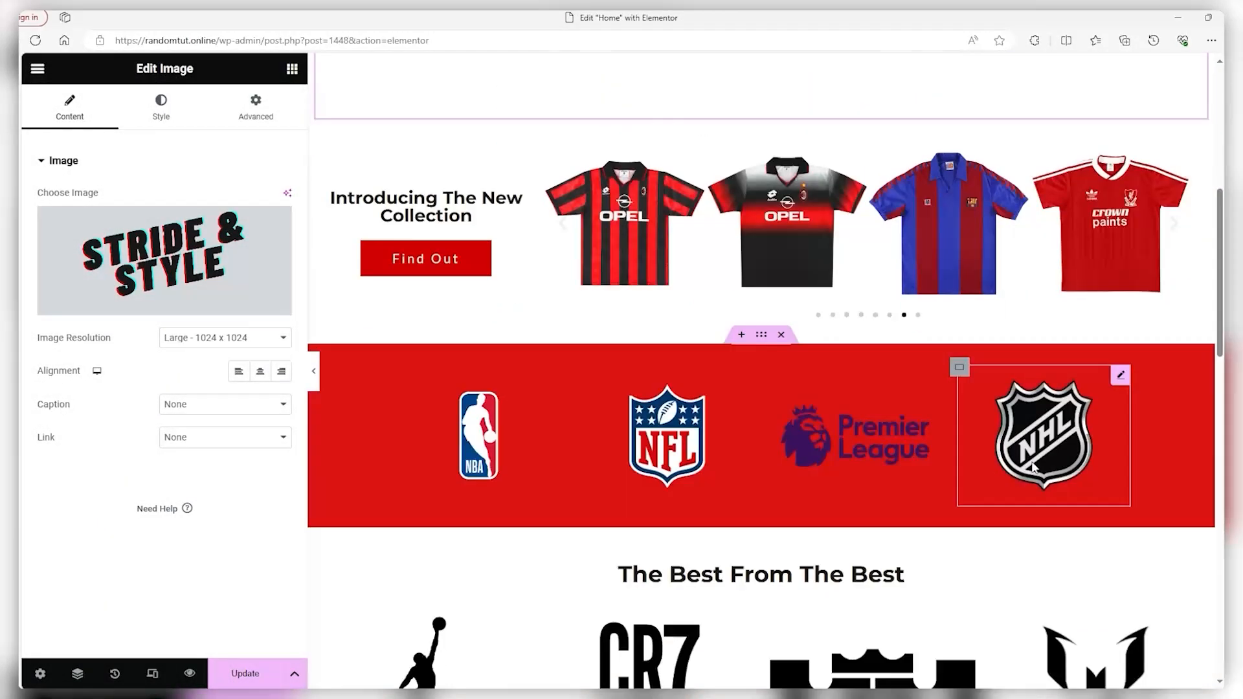
pyautogui.scroll(6, 546, 337)
pyautogui.scroll(-2, 339, 605)
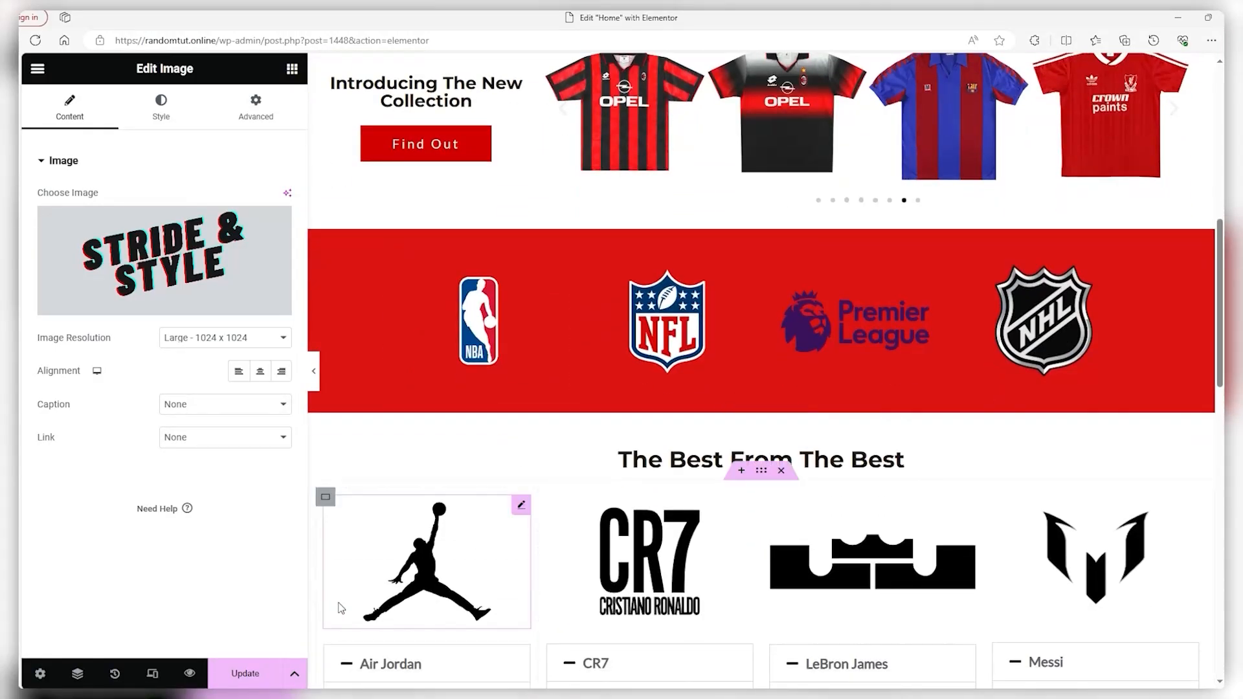
pyautogui.scroll(8, 771, 506)
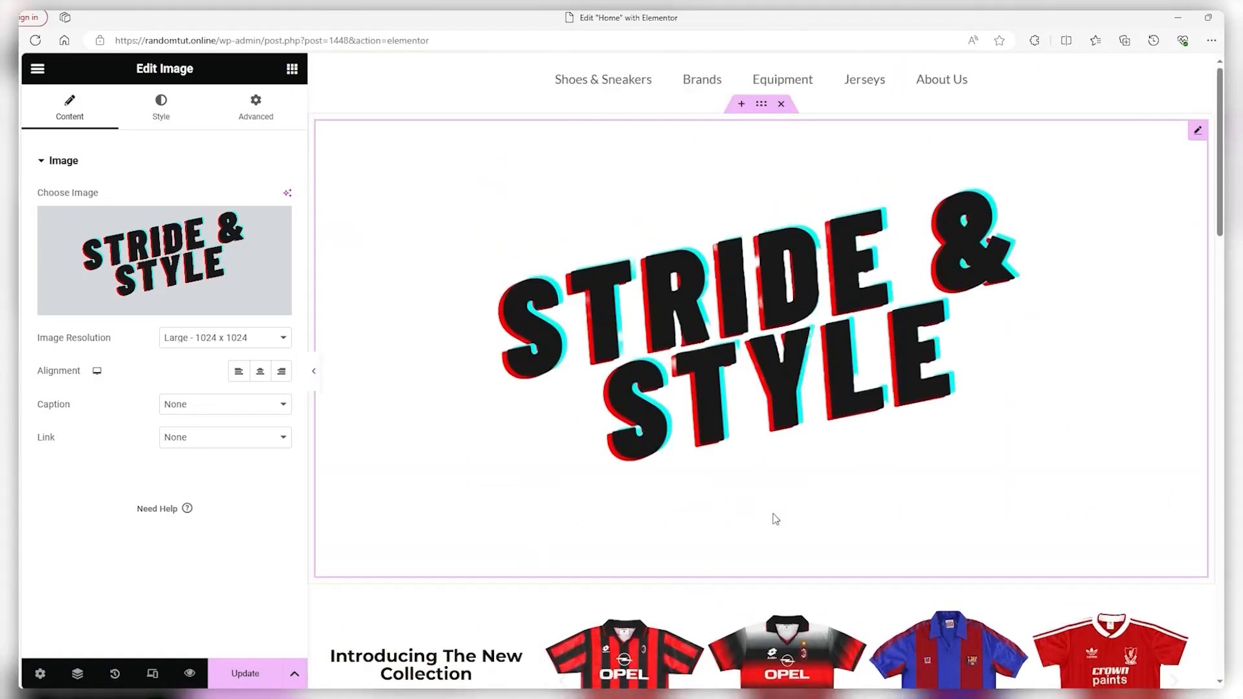
pyautogui.click(160, 107)
pyautogui.click(40, 314)
pyautogui.moveTo(43, 320); pyautogui.dragTo(54, 320)
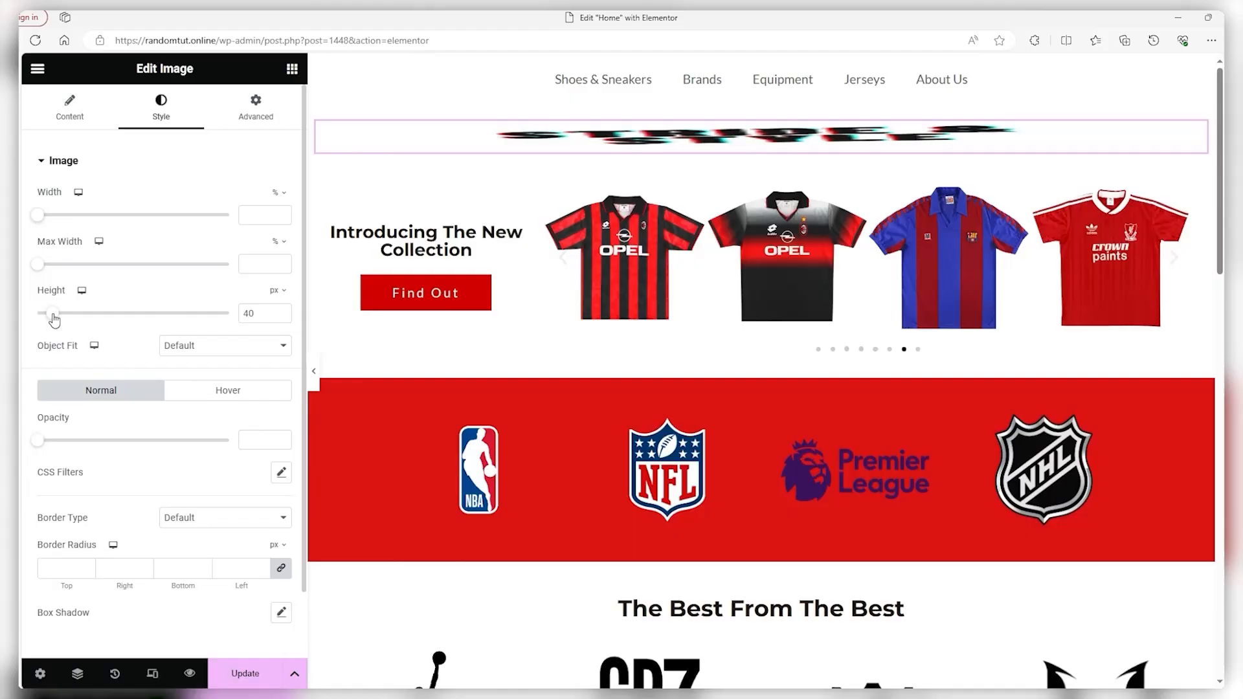
pyautogui.click(220, 345)
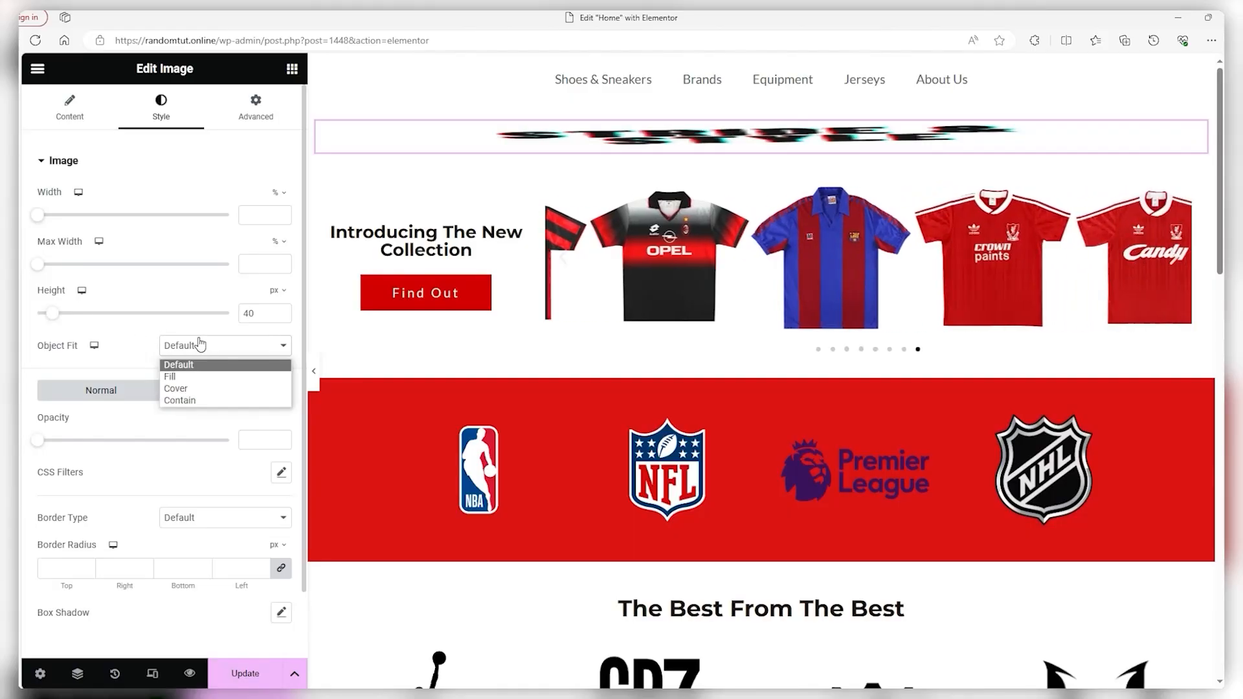
pyautogui.click(172, 402)
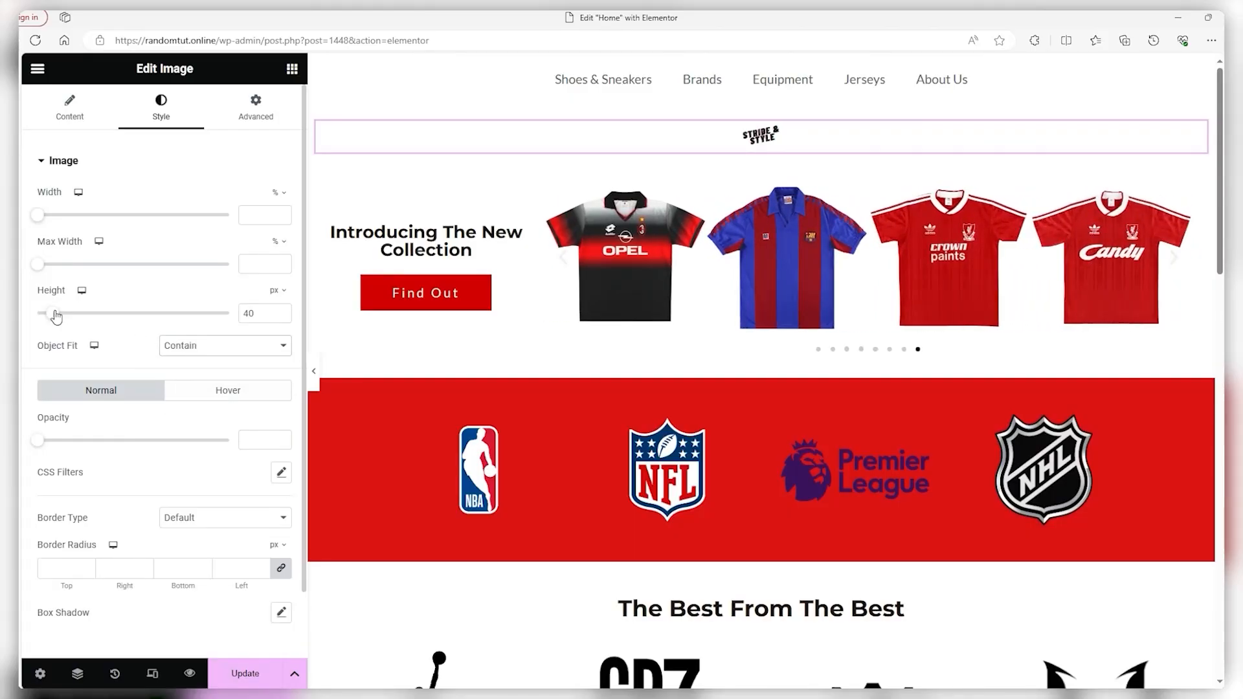
pyautogui.moveTo(54, 320); pyautogui.dragTo(94, 320)
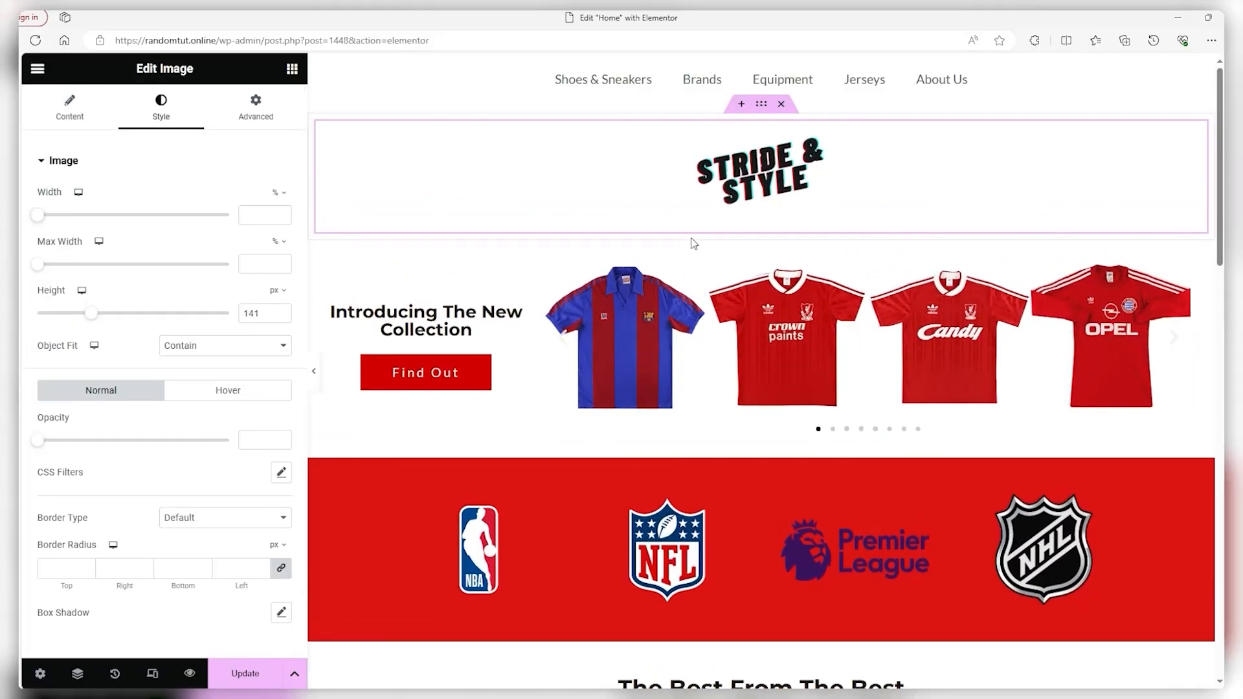
# Add a three-column section at the page bottom with a Navigation Menu in the right column
pyautogui.scroll(-15, 780, 255)
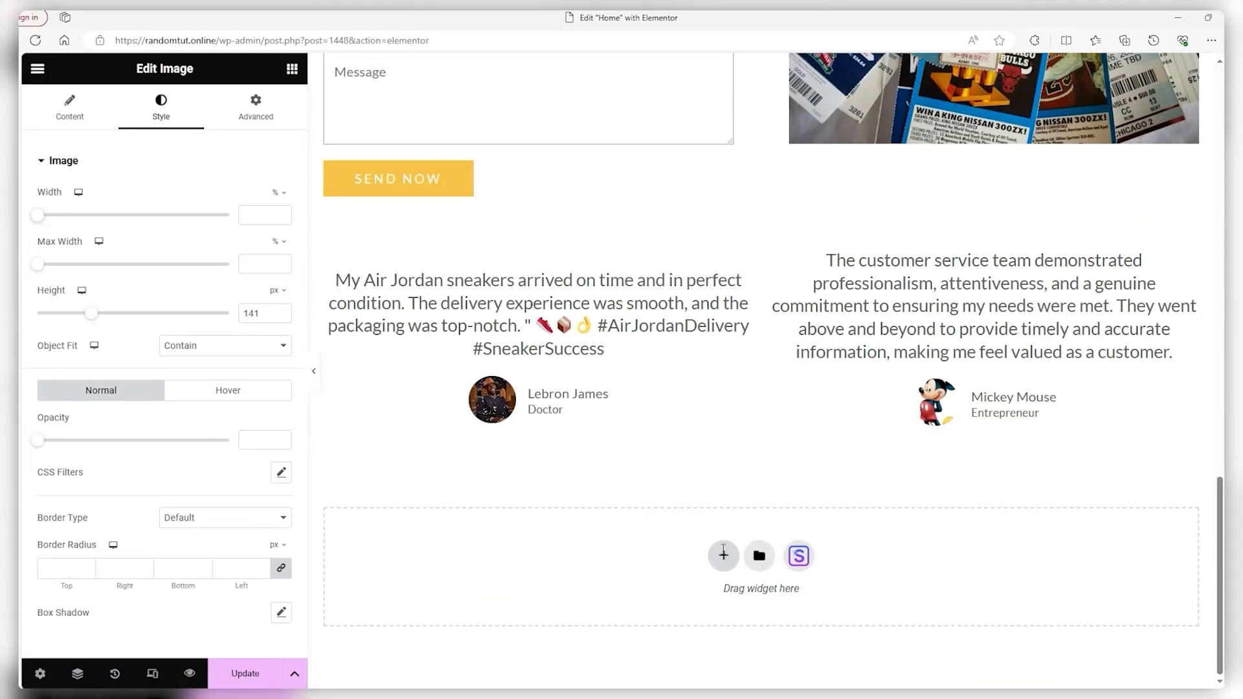
pyautogui.click(723, 552)
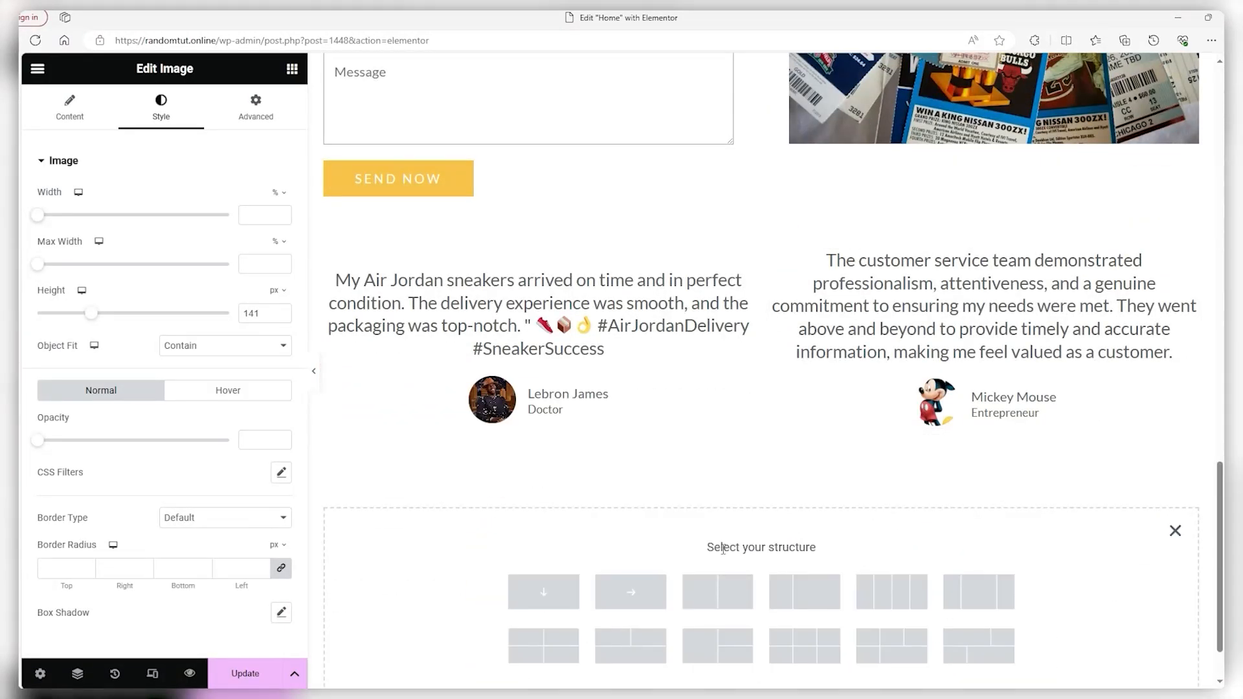
pyautogui.click(968, 593)
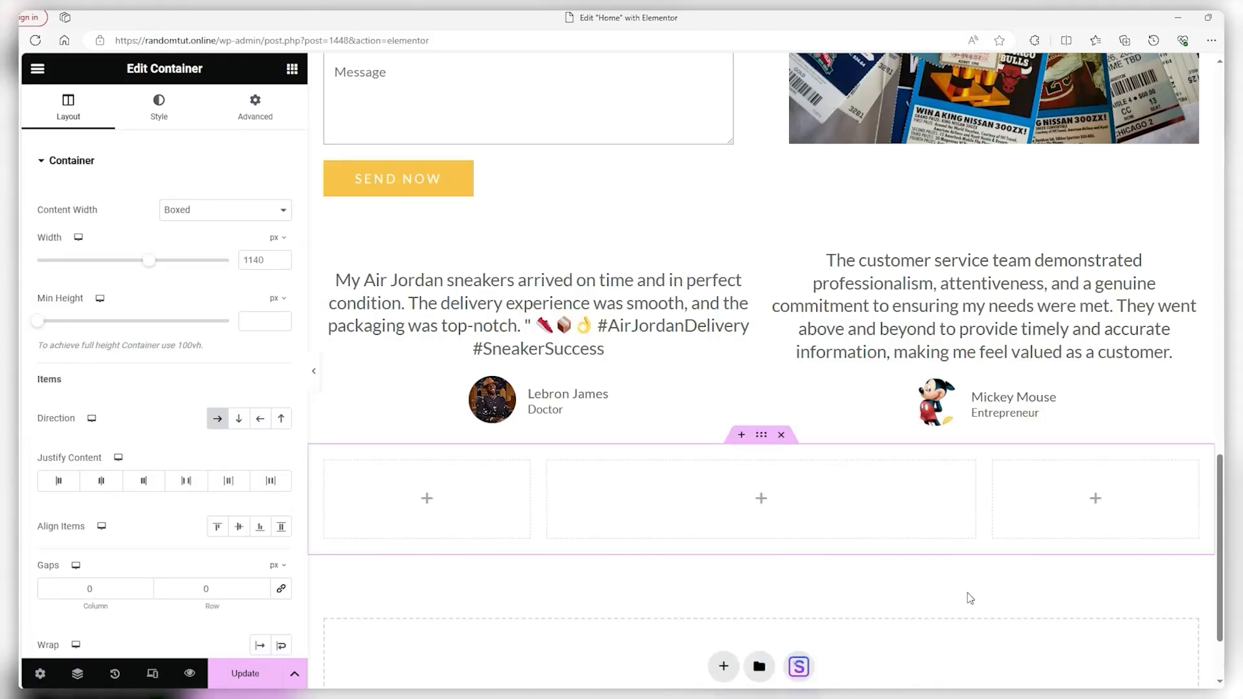
pyautogui.click(292, 70)
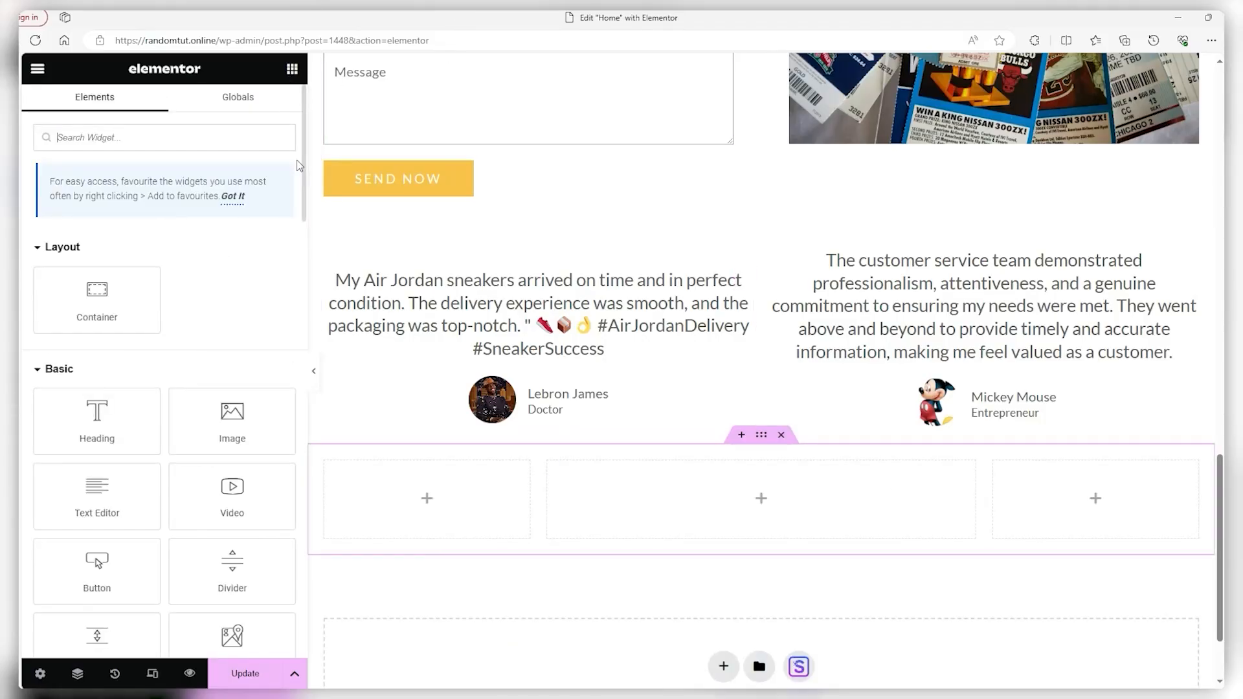
pyautogui.moveTo(305, 167); pyautogui.dragTo(284, 538)
pyautogui.moveTo(283, 538); pyautogui.dragTo(285, 546)
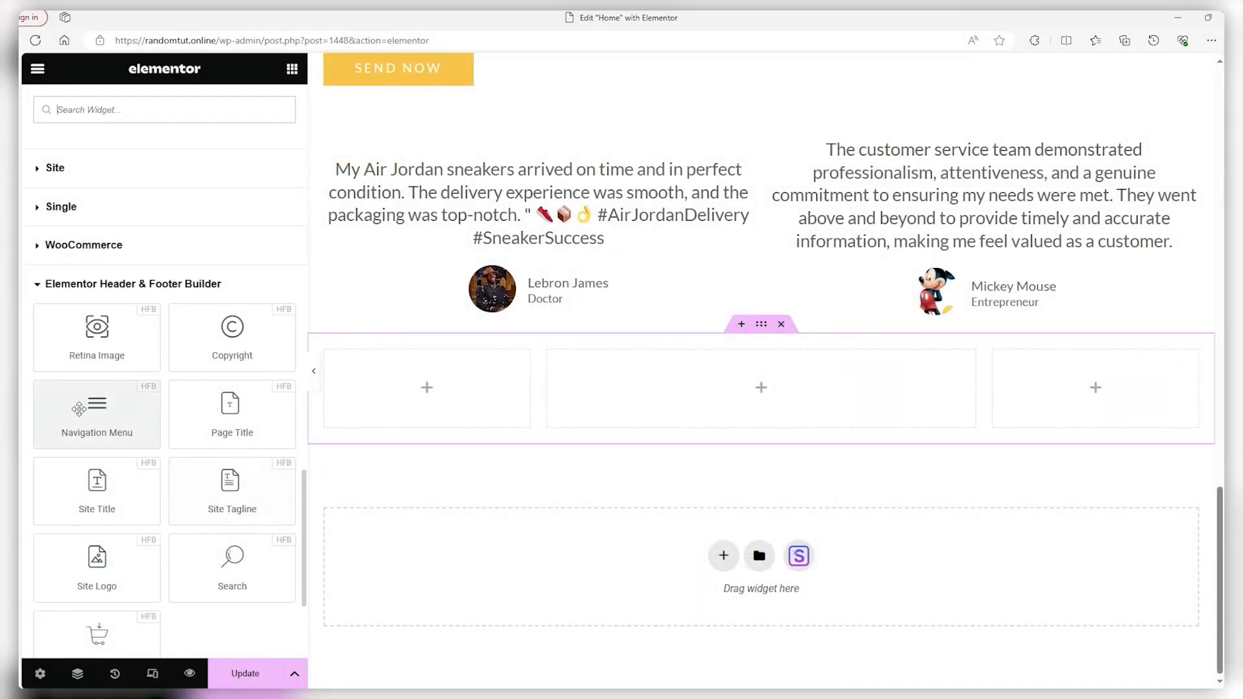
pyautogui.moveTo(92, 407); pyautogui.dragTo(1022, 378)
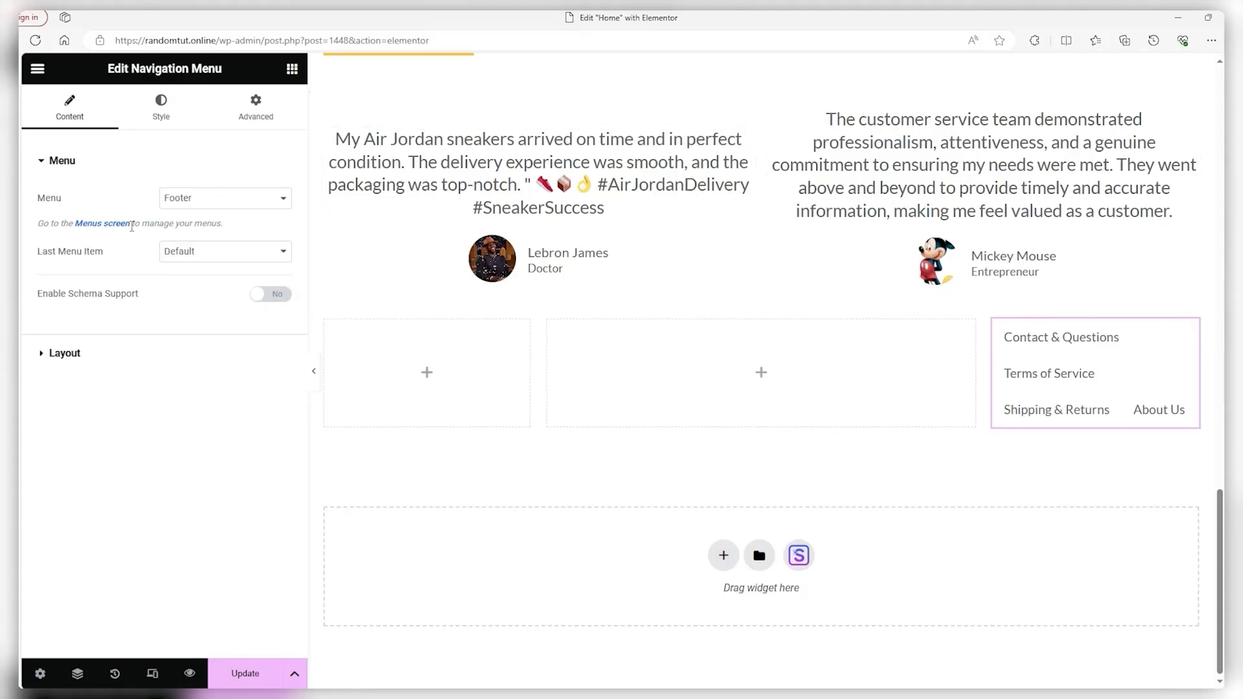
# Stack the footer menu links vertically and centre them in the column
pyautogui.click(65, 354)
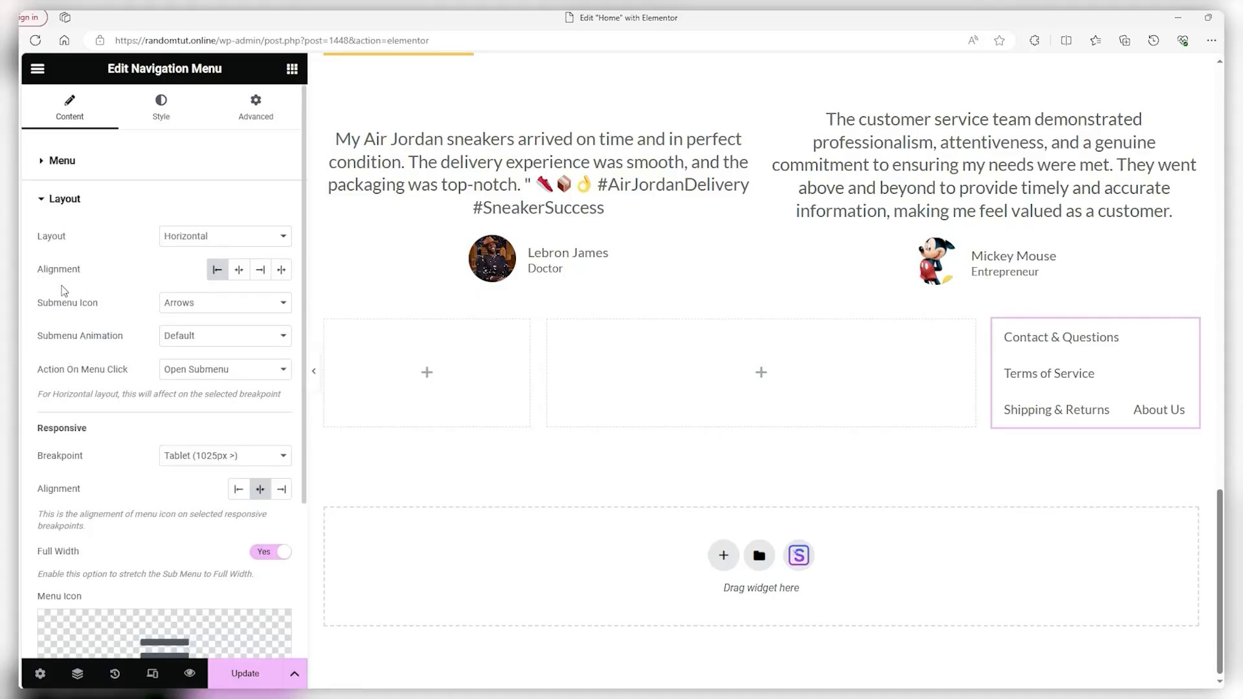
pyautogui.click(176, 239)
pyautogui.click(181, 266)
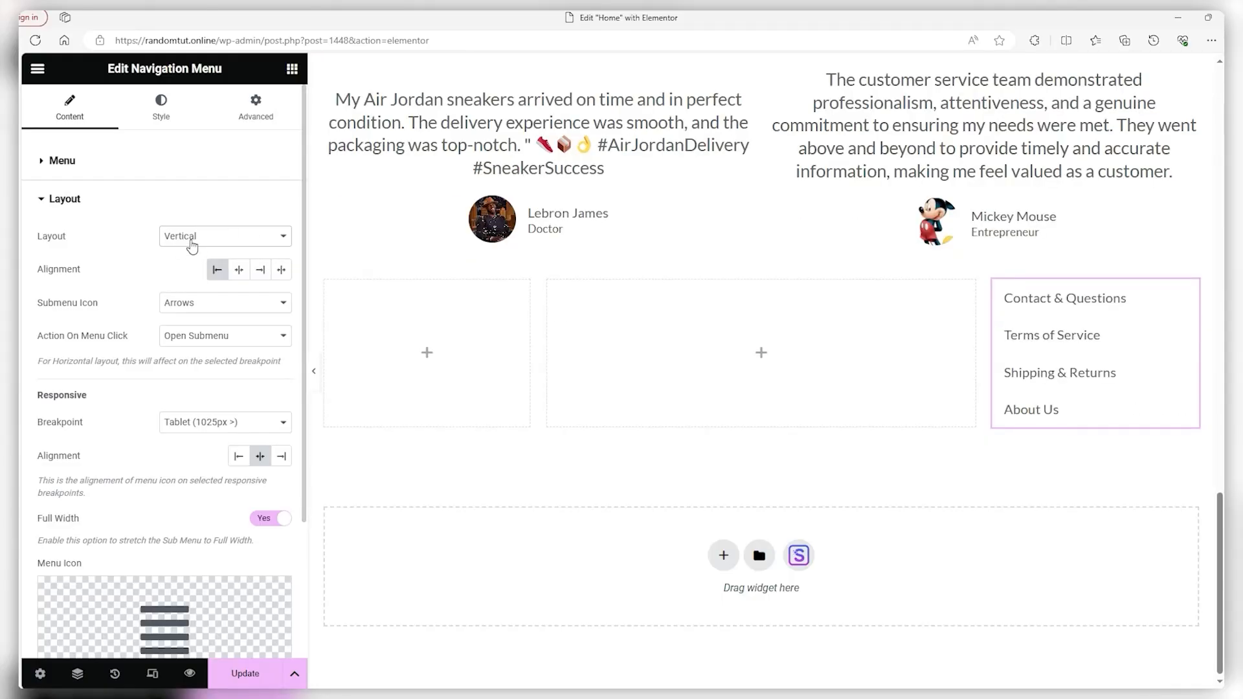
pyautogui.click(239, 271)
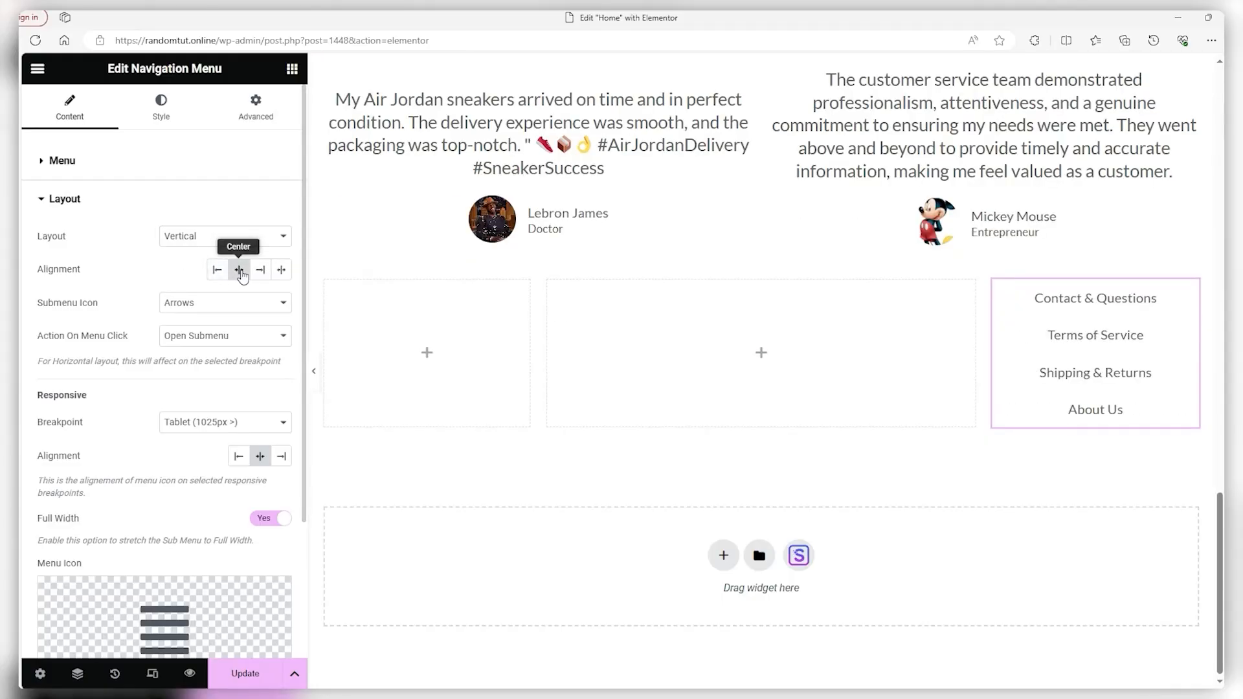
# Add a centred 'Contact Us' heading to the footer's middle column
pyautogui.click(762, 356)
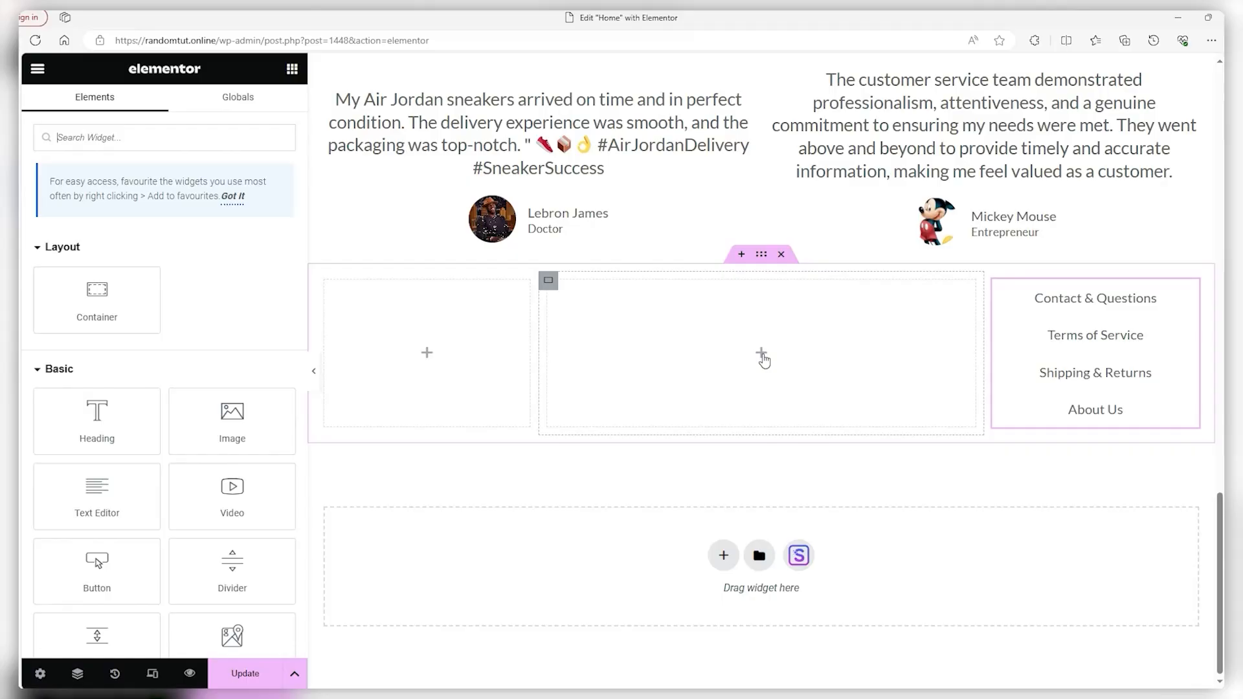
pyautogui.scroll(-2, 246, 363)
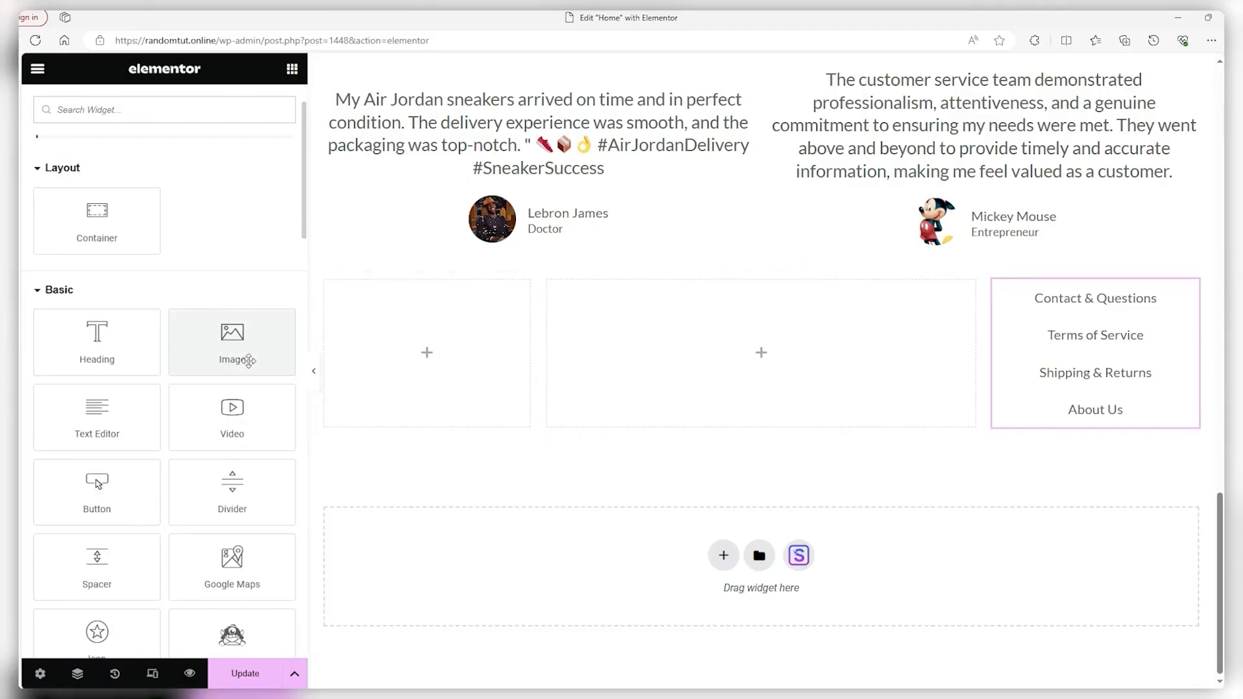
pyautogui.moveTo(92, 350); pyautogui.dragTo(674, 350)
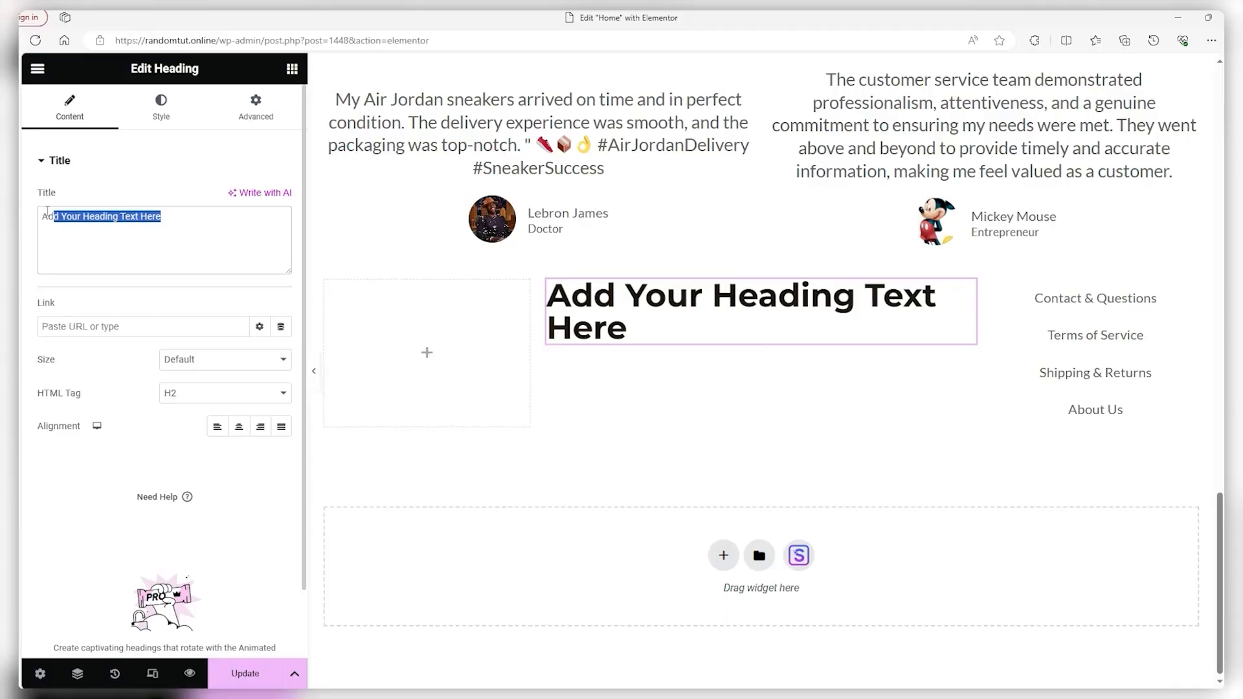
pyautogui.write('Contact Us')
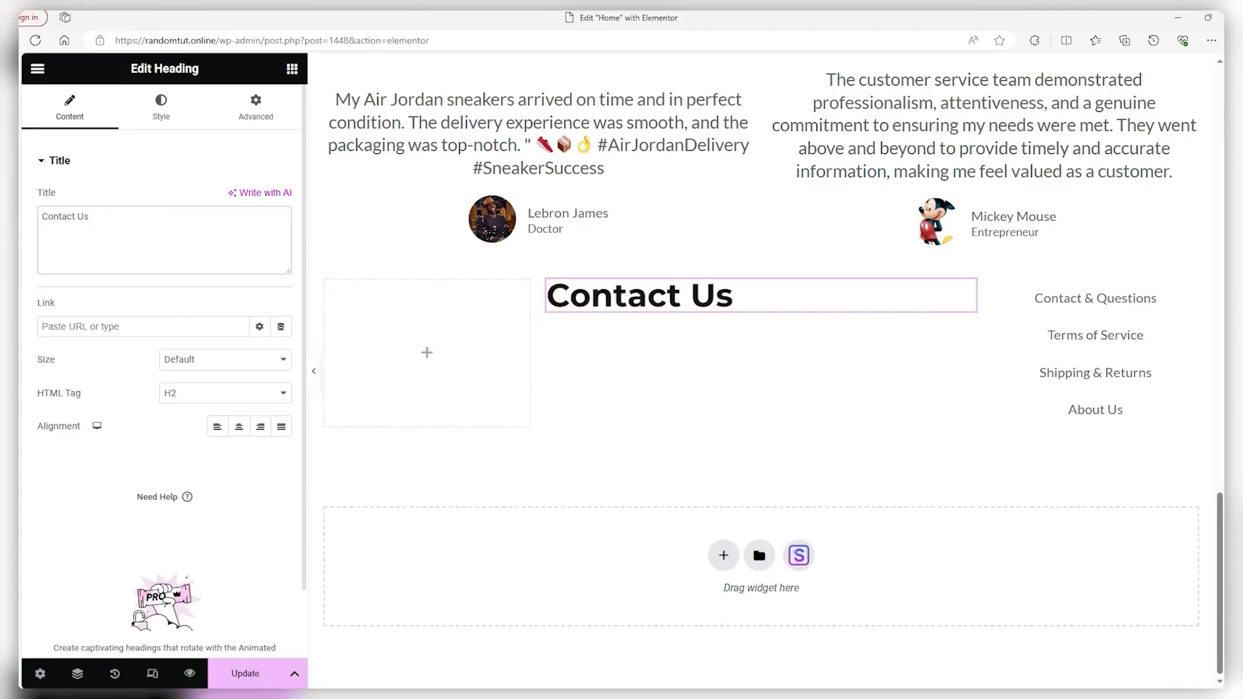
pyautogui.click(239, 427)
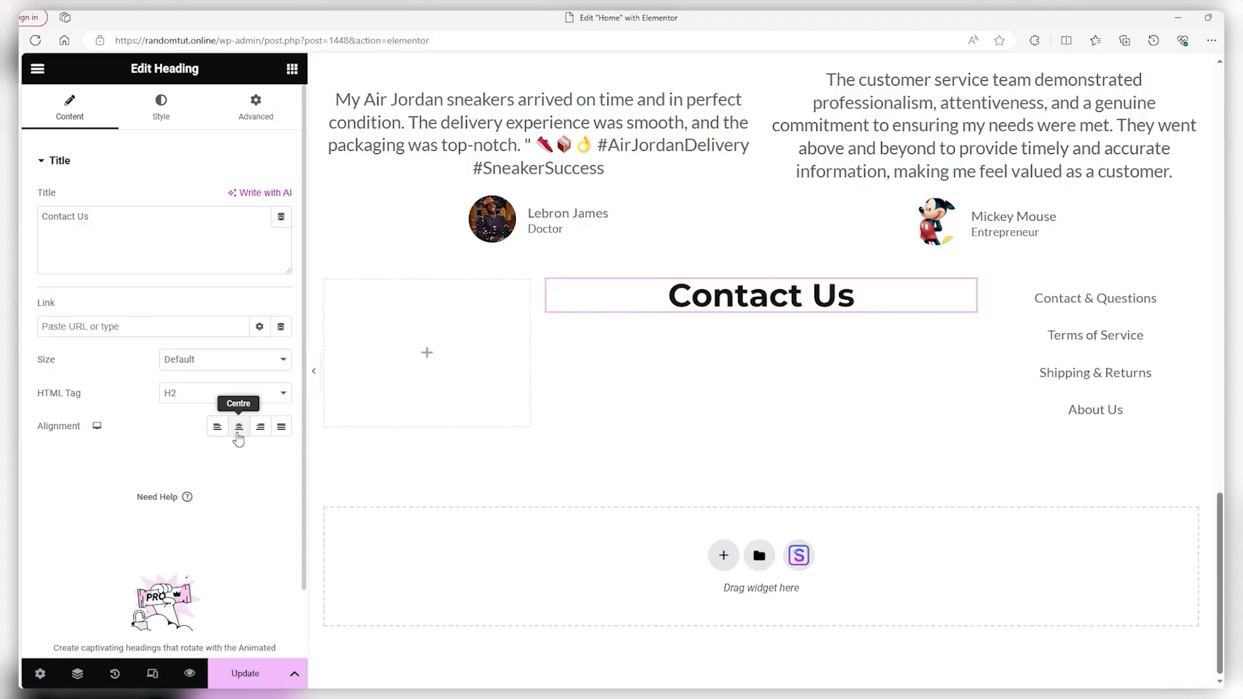
# Duplicate the heading into a Telephone line showing the store's phone number
pyautogui.rightClick(755, 312)
pyautogui.click(790, 348)
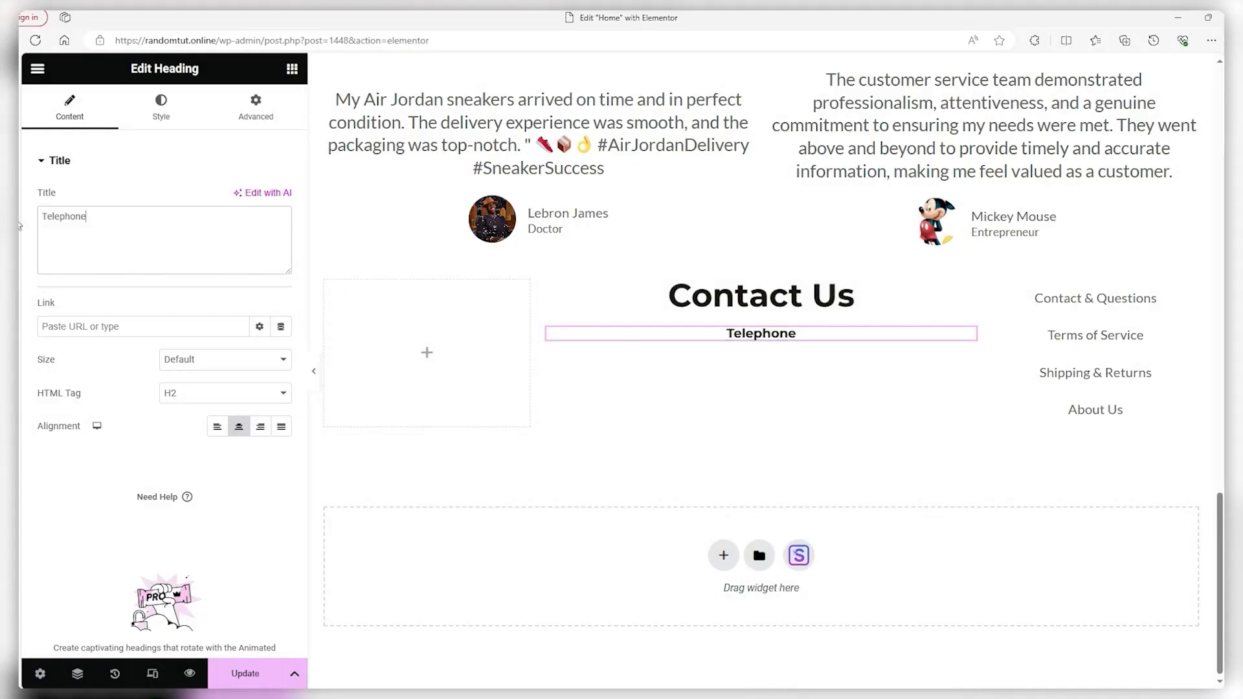
pyautogui.write(': 123-456-7890')
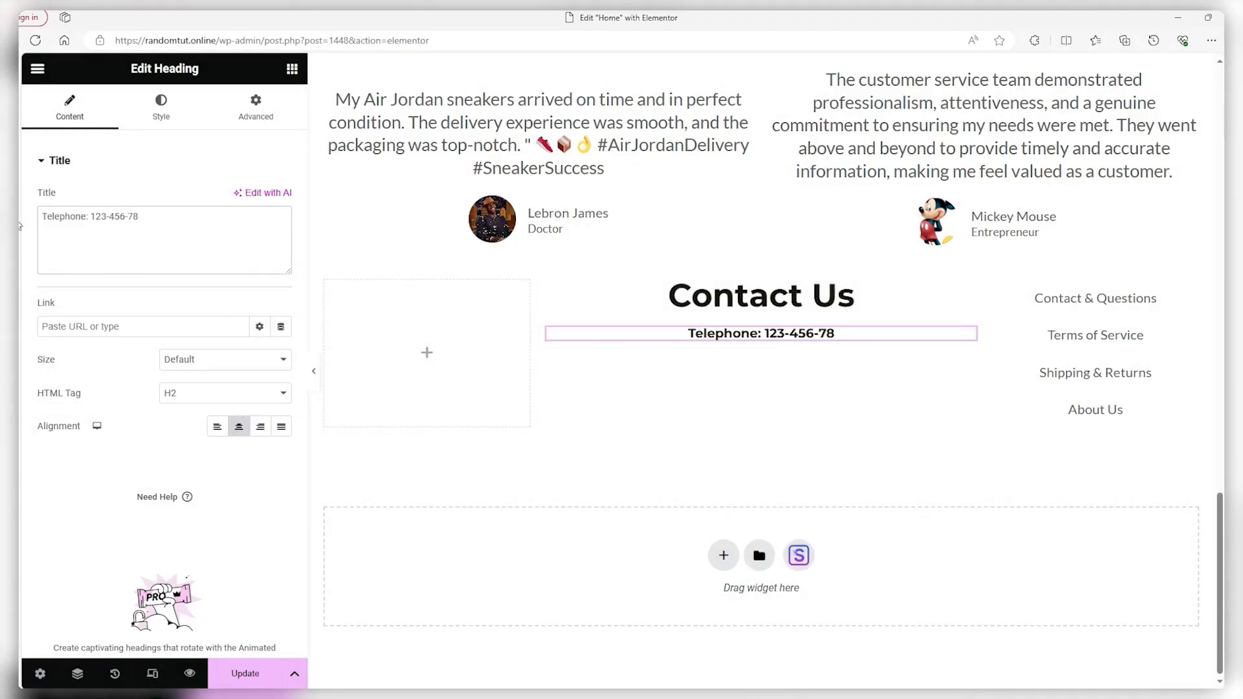
# Duplicate the Telephone line and change the copy to an E-mail line with the contact address
pyautogui.rightClick(733, 341)
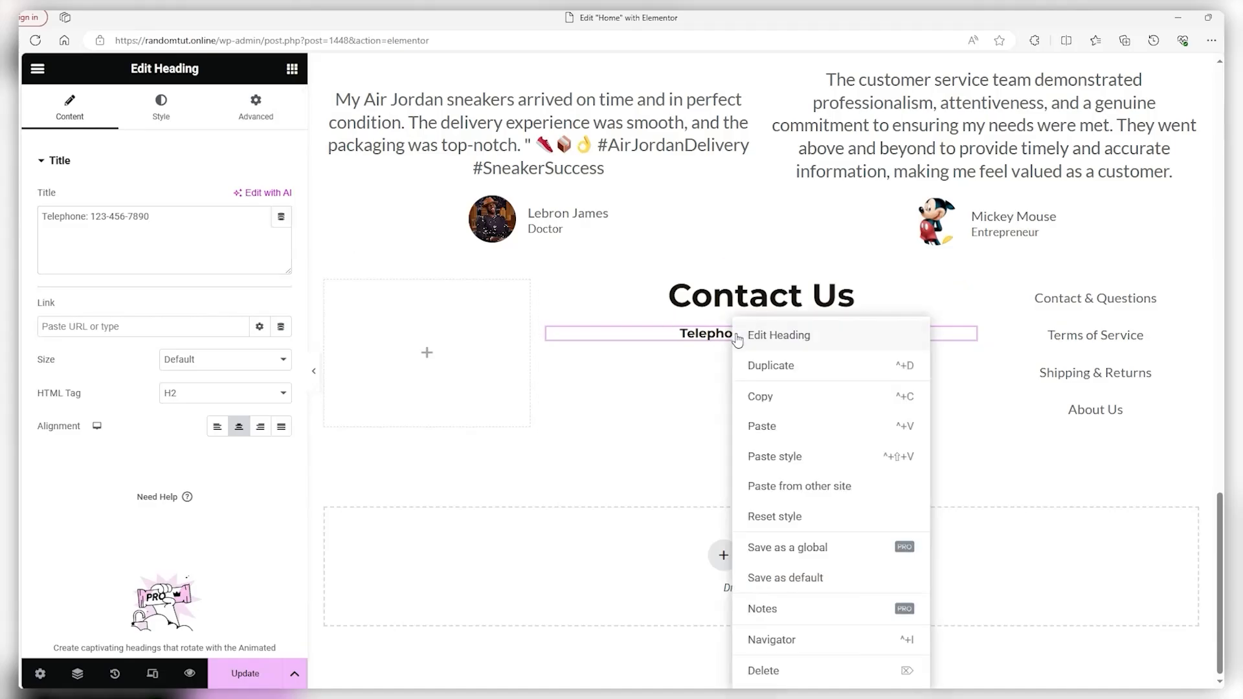
pyautogui.click(785, 363)
pyautogui.tripleClick(103, 216)
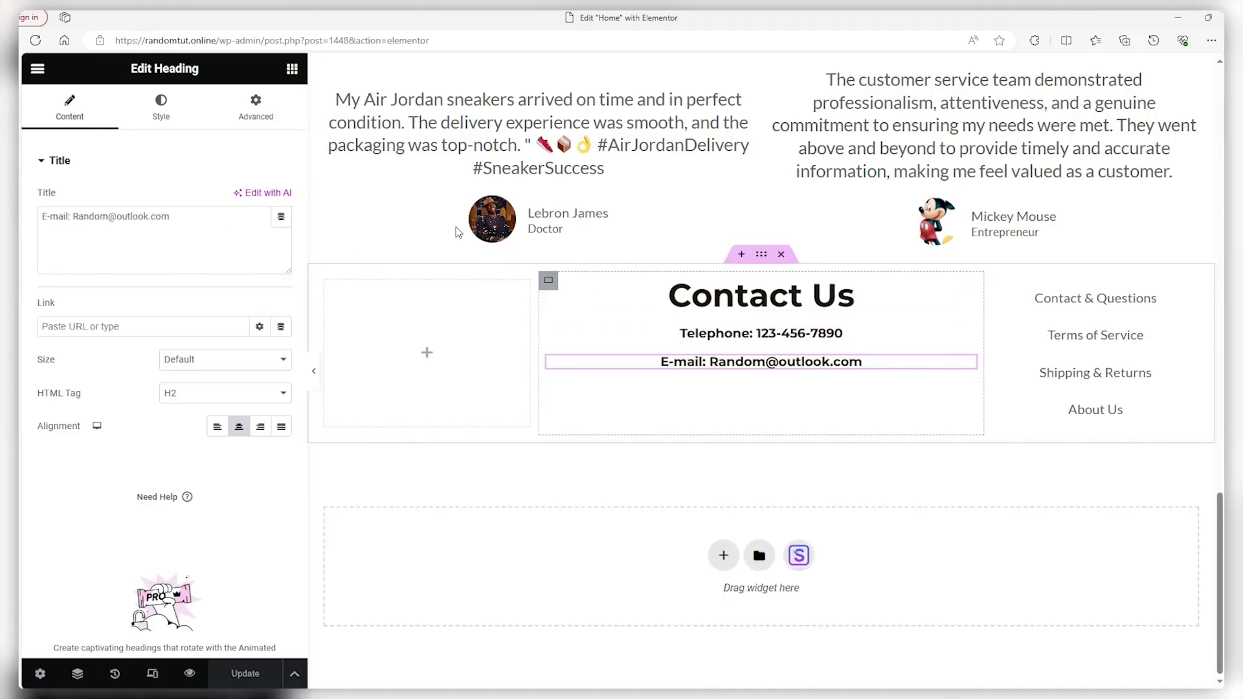
pyautogui.click(38, 68)
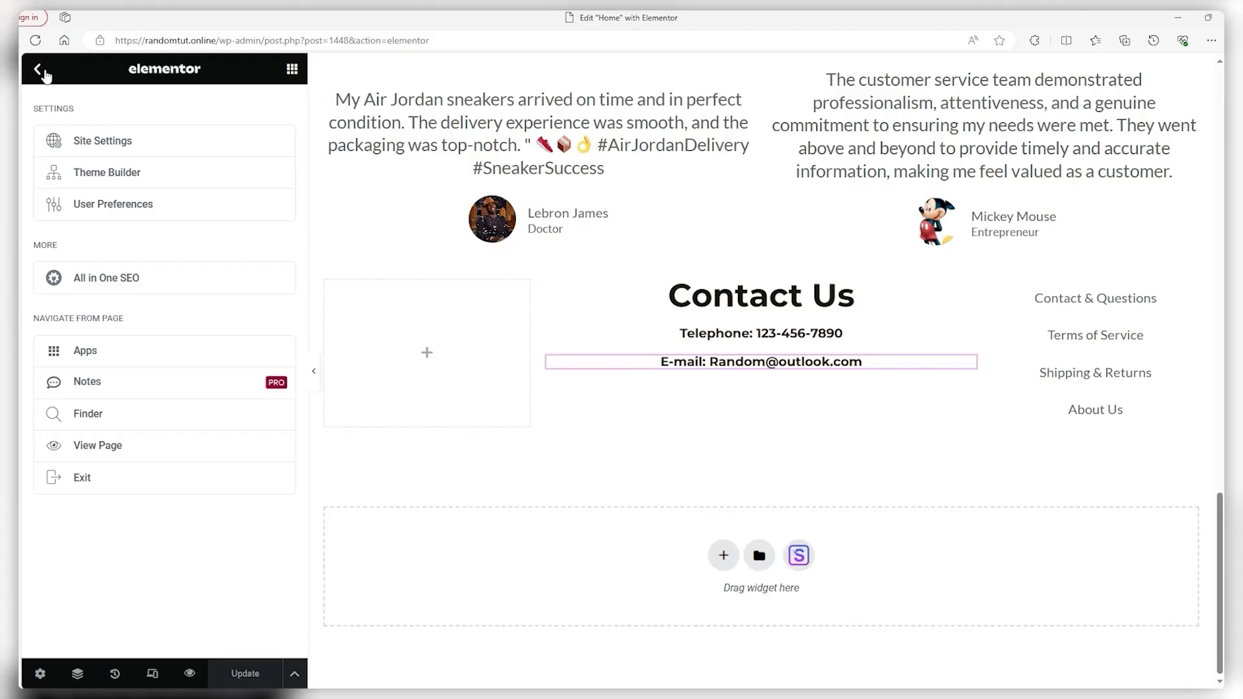
pyautogui.click(40, 69)
# Place a Social Icons widget under the e-mail line and add Instagram as a fourth icon
pyautogui.scroll(-3, 171, 280)
pyautogui.scroll(-6, 170, 280)
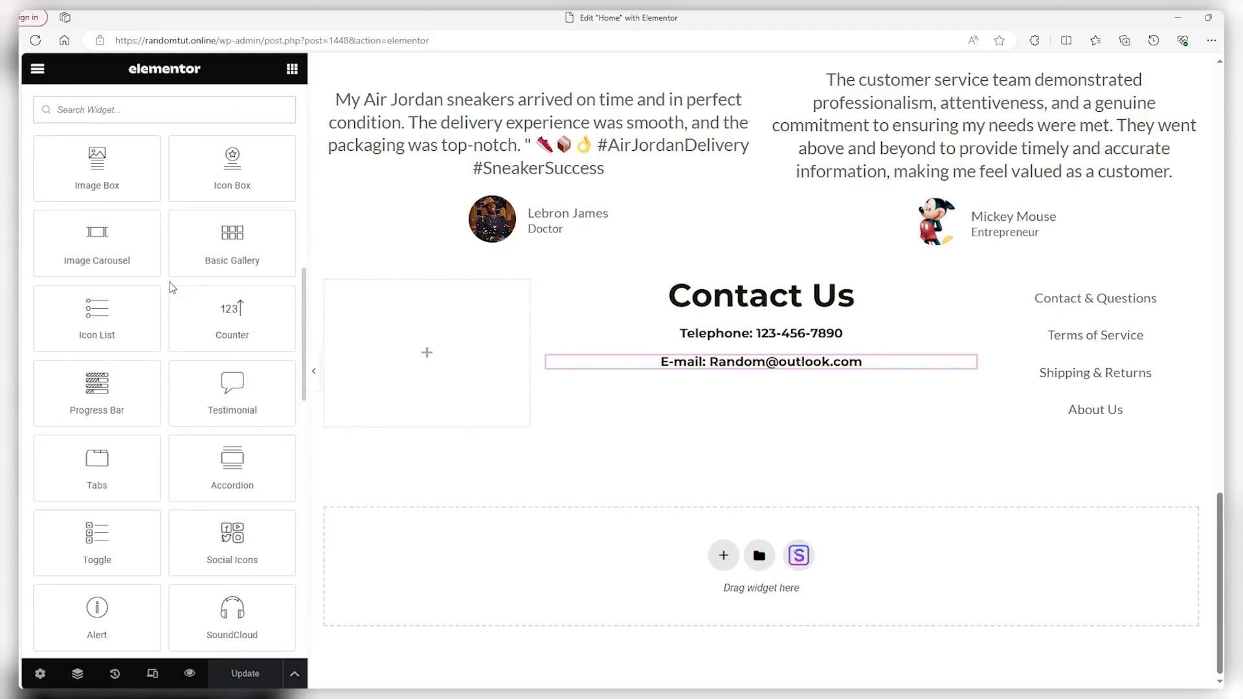
pyautogui.moveTo(215, 547); pyautogui.dragTo(706, 381)
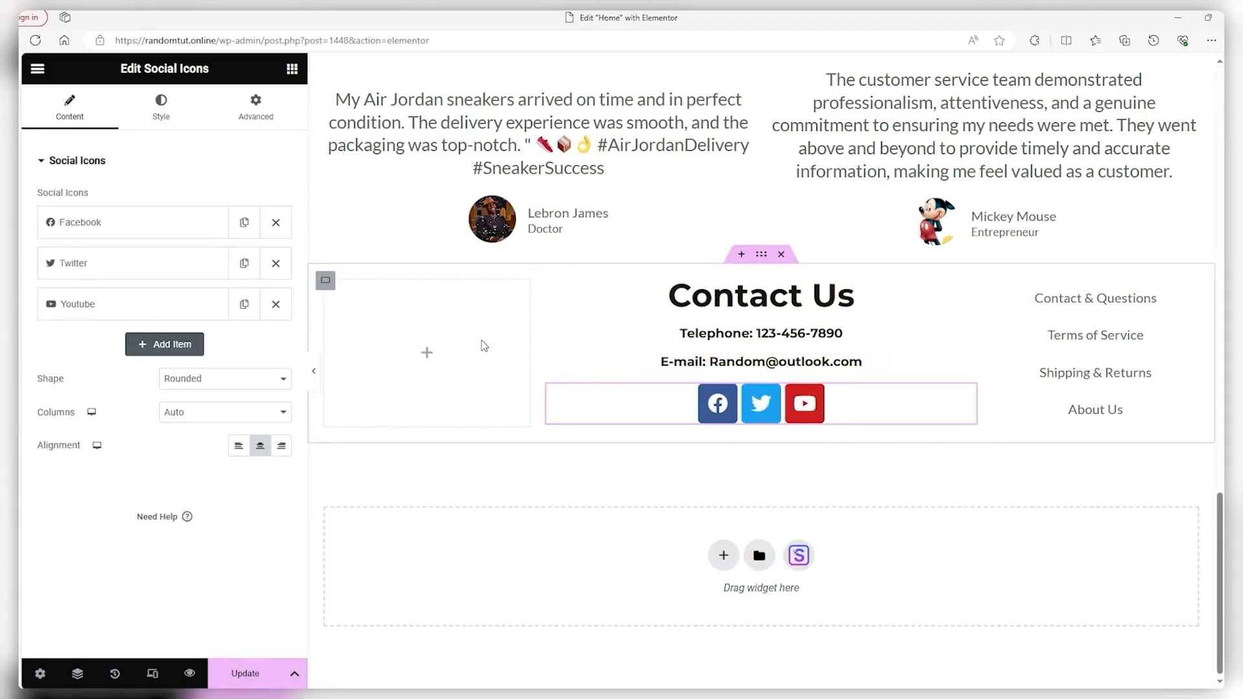
pyautogui.click(155, 345)
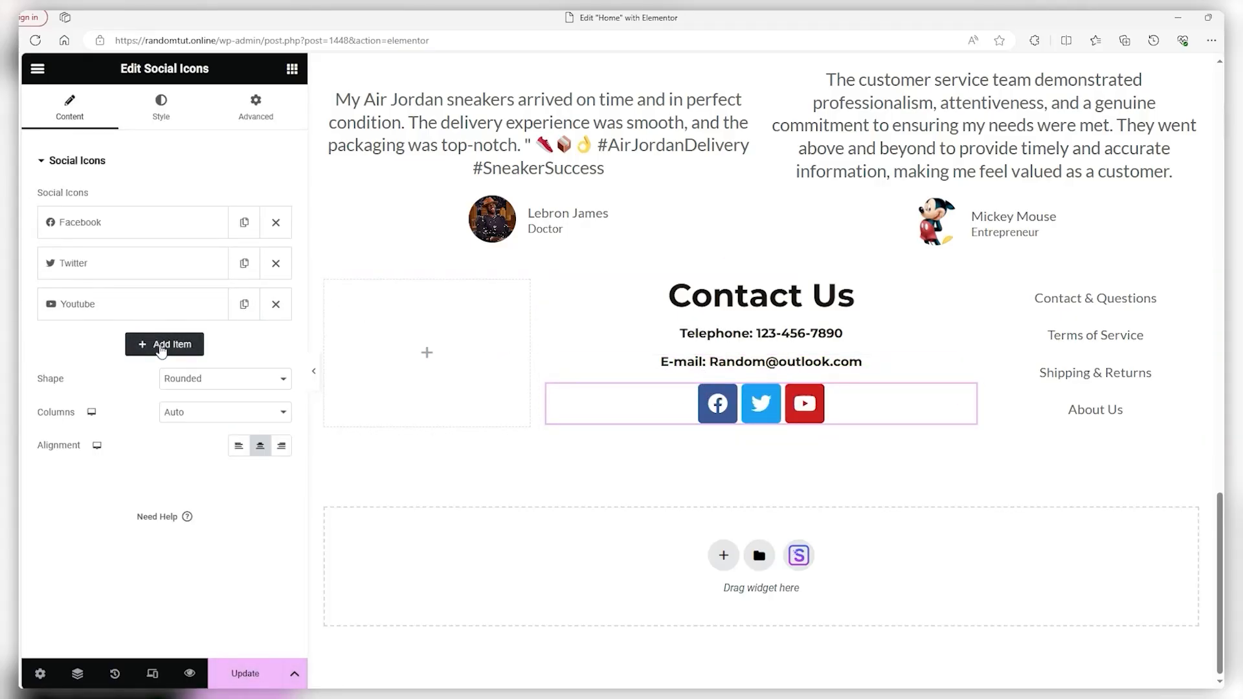
pyautogui.scroll(-1, 156, 347)
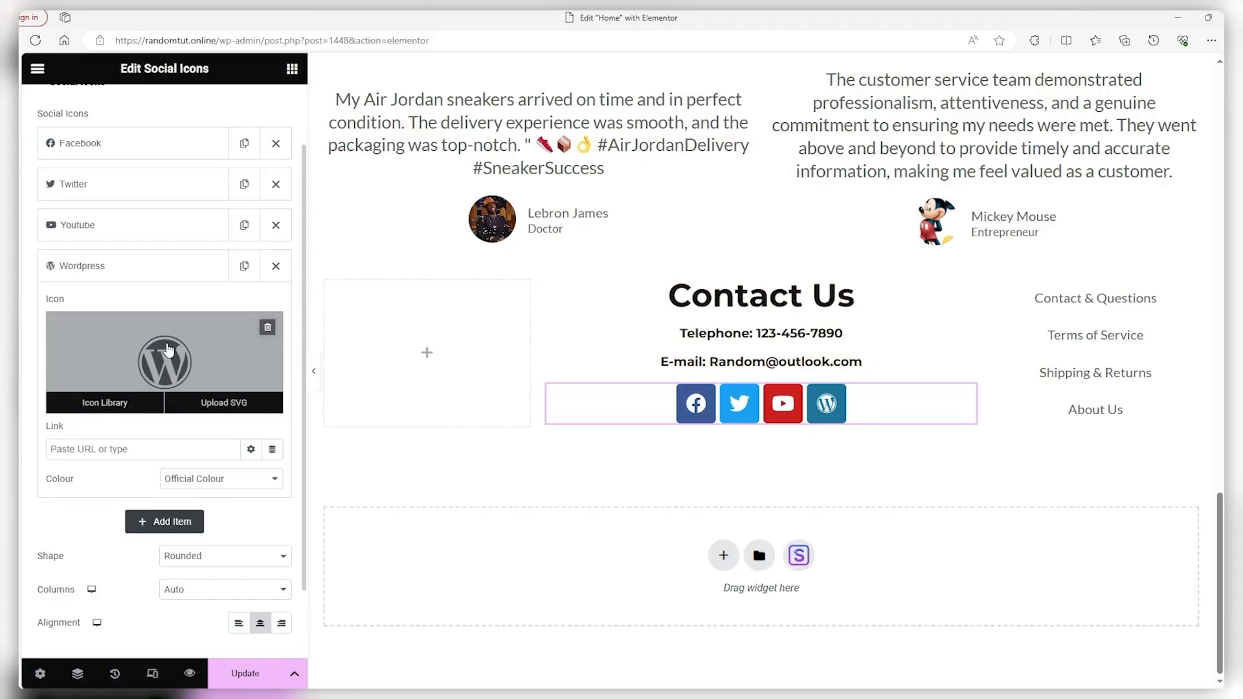
pyautogui.click(148, 351)
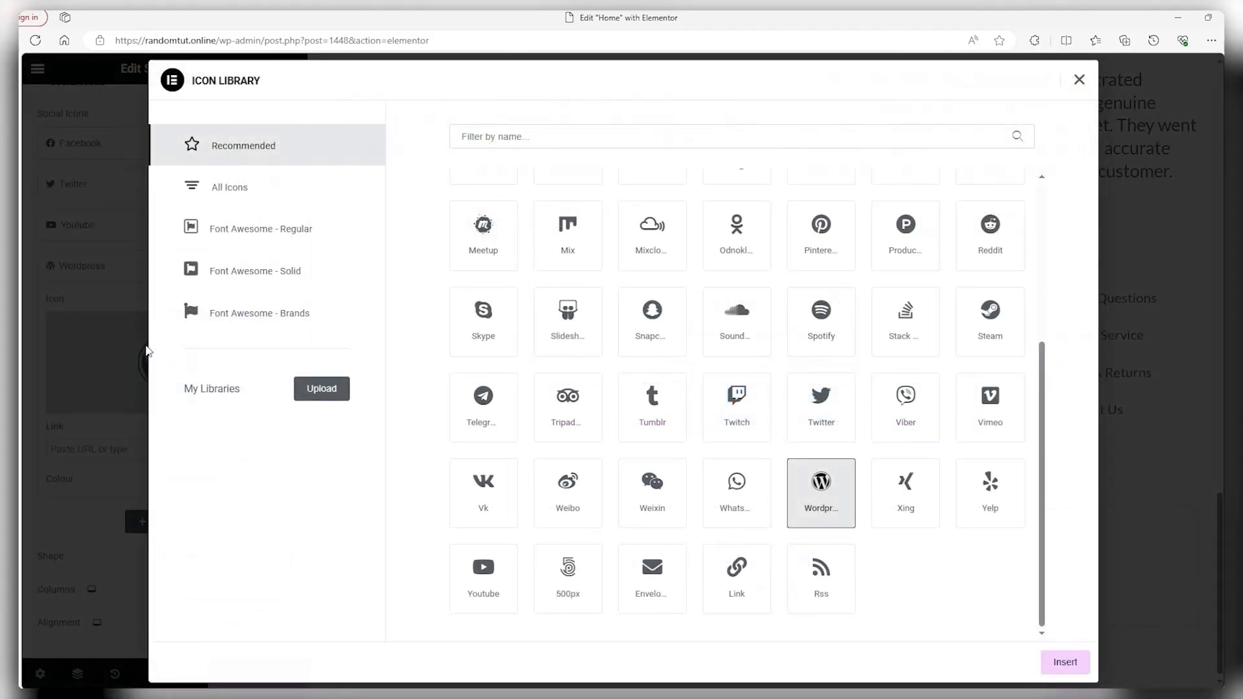
pyautogui.scroll(1, 734, 406)
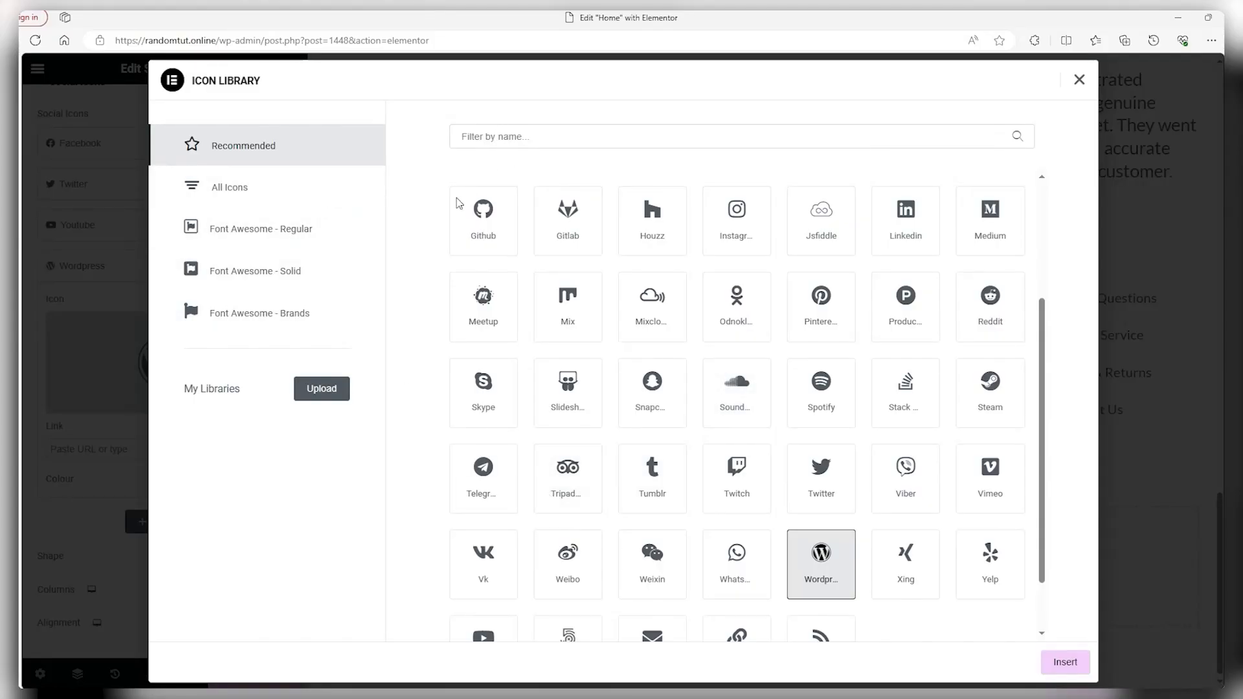
pyautogui.click(724, 242)
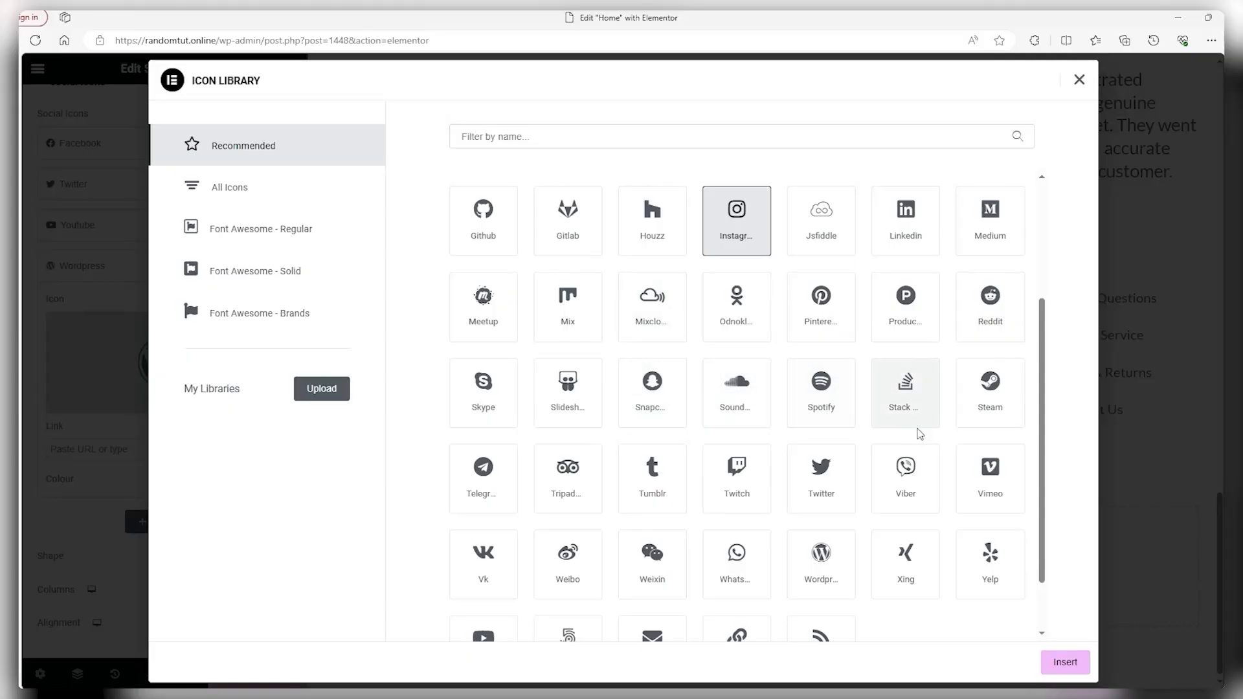
pyautogui.click(1067, 659)
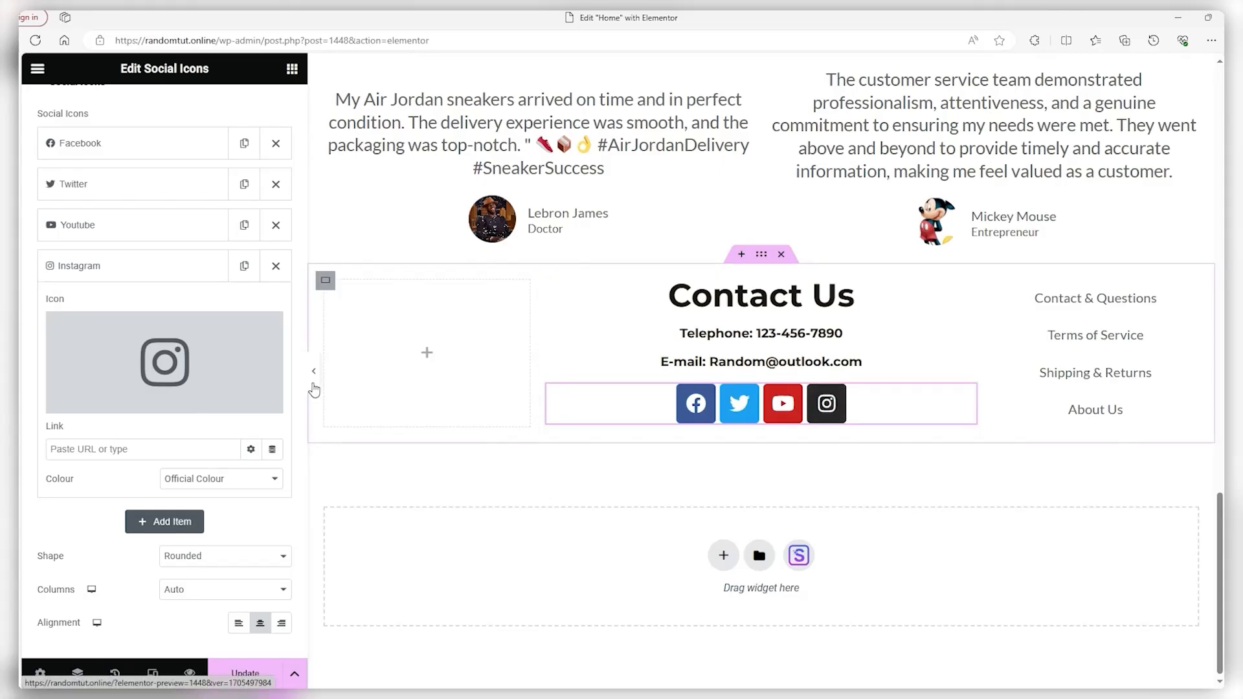
# Set the Facebook, Twitter, YouTube and Instagram icons' shape to Circle
pyautogui.scroll(-1, 213, 363)
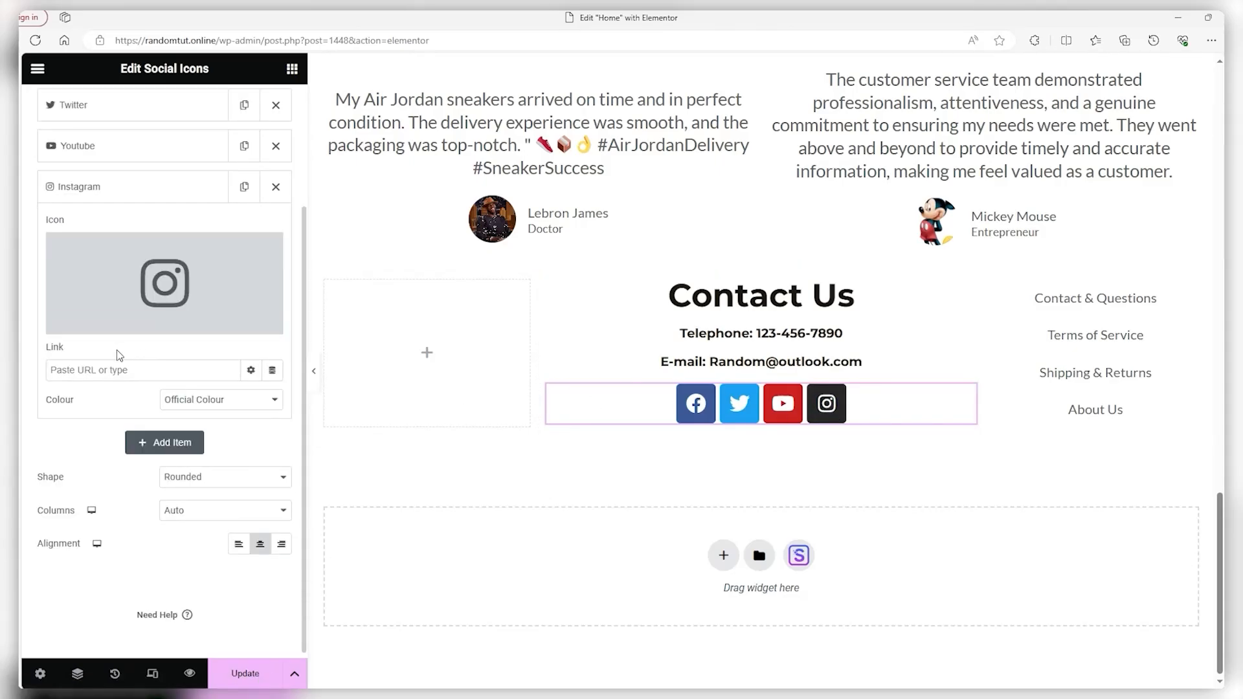
pyautogui.click(192, 485)
pyautogui.click(179, 523)
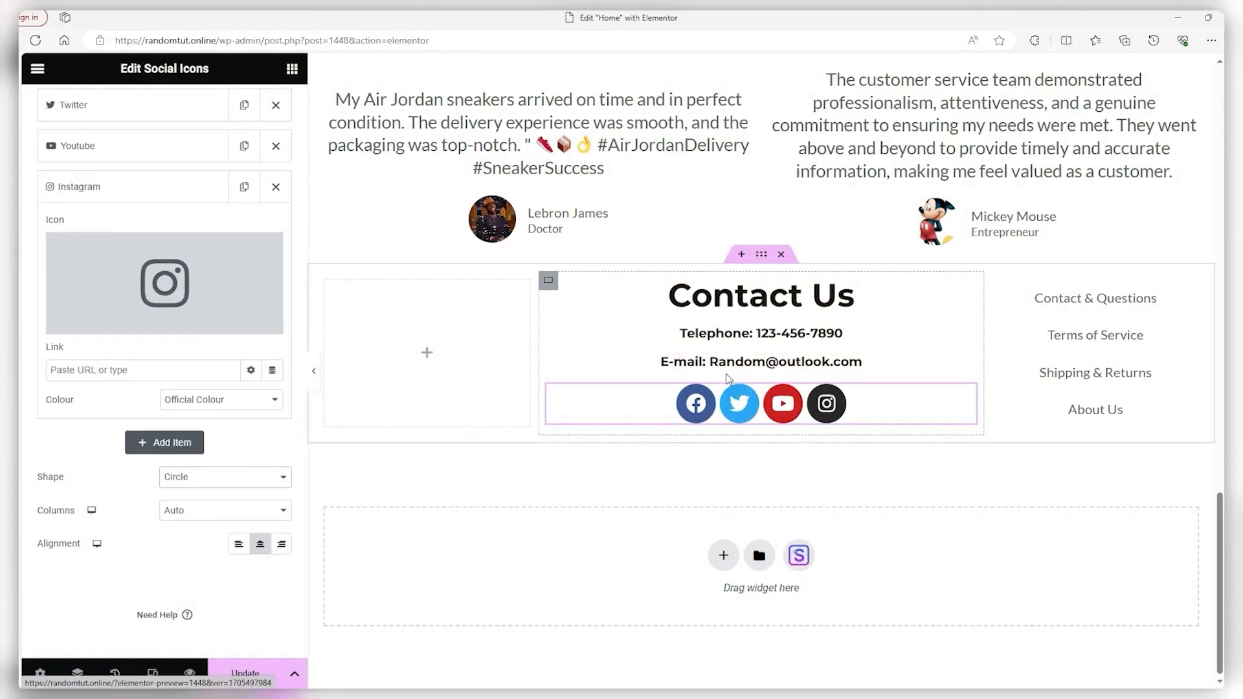
pyautogui.click(428, 358)
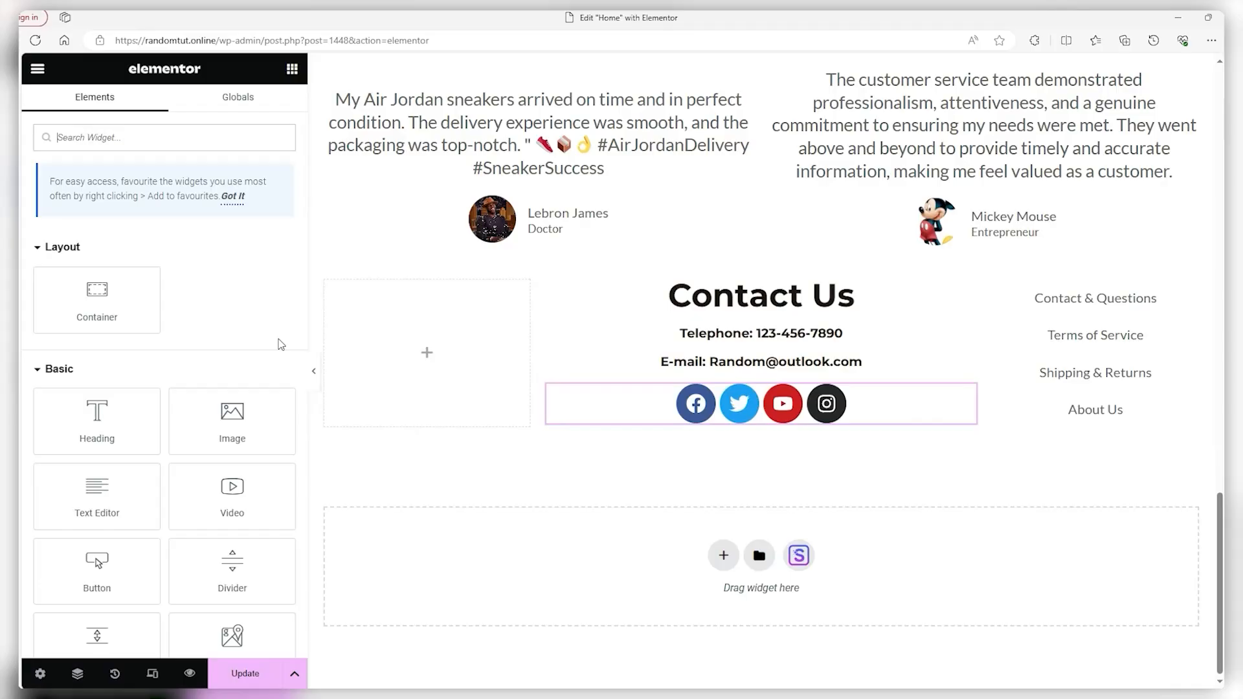
# Drop a Google Maps widget into the empty left column, with location paris and height about 184 px
pyautogui.scroll(-4, 198, 332)
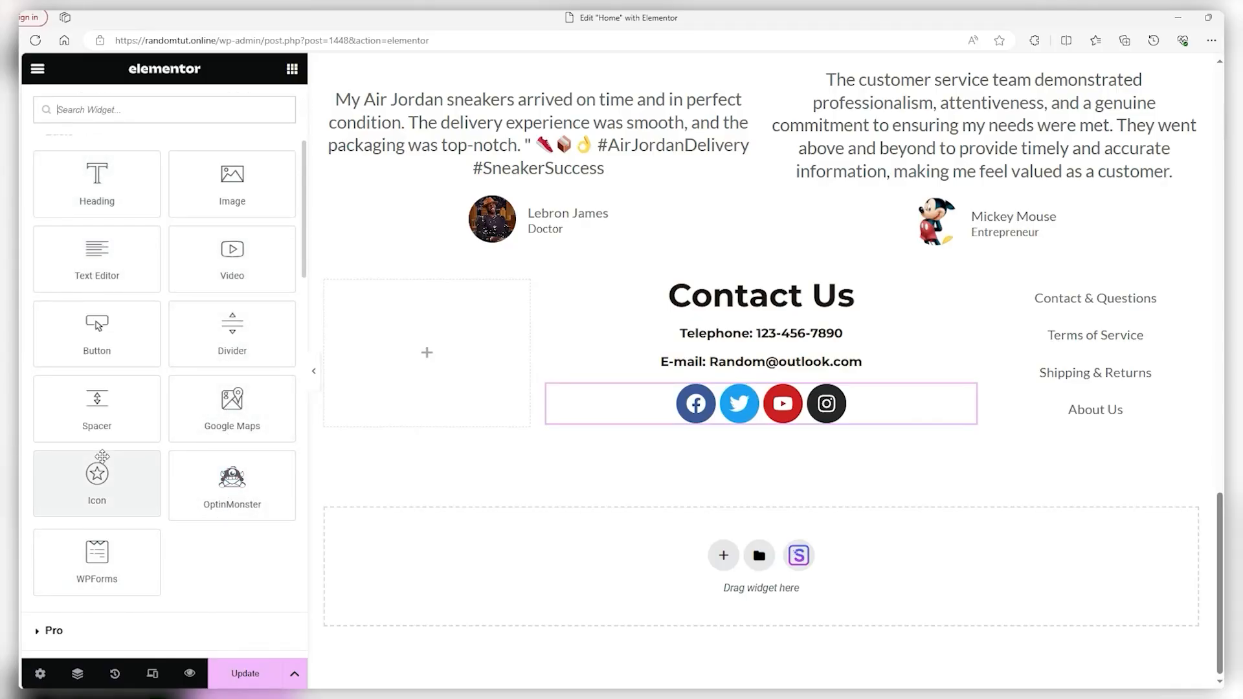
pyautogui.moveTo(232, 408); pyautogui.dragTo(383, 370)
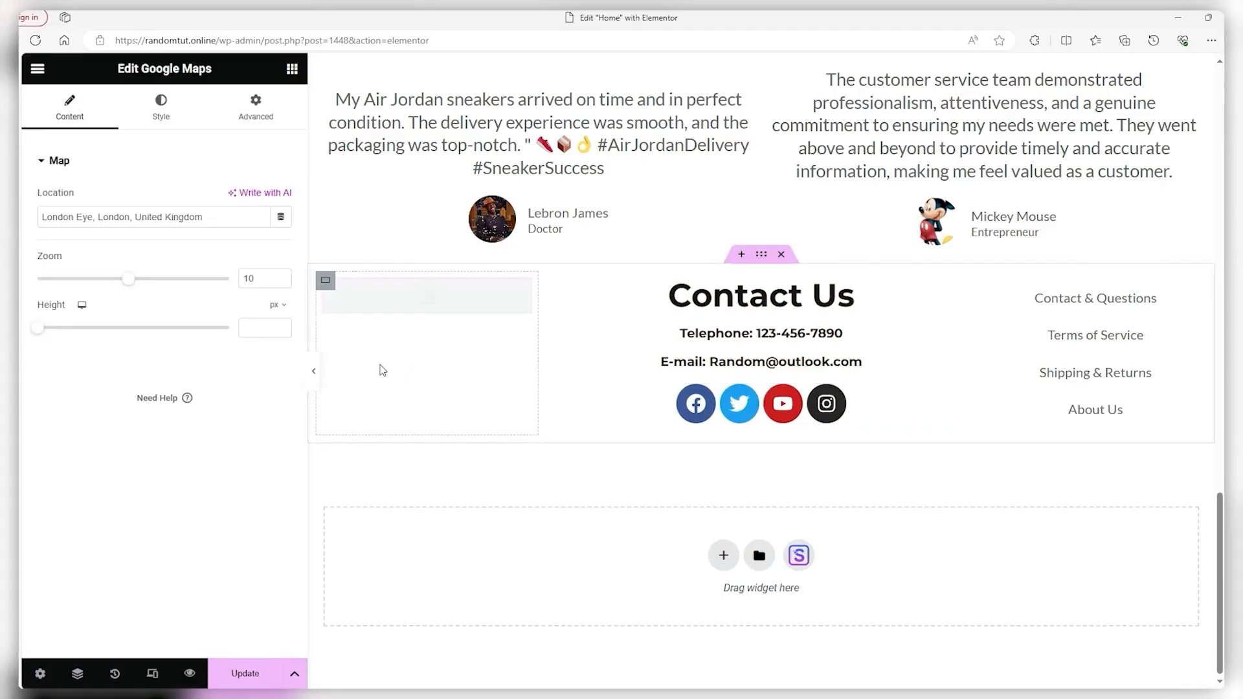
pyautogui.moveTo(41, 333); pyautogui.dragTo(61, 331)
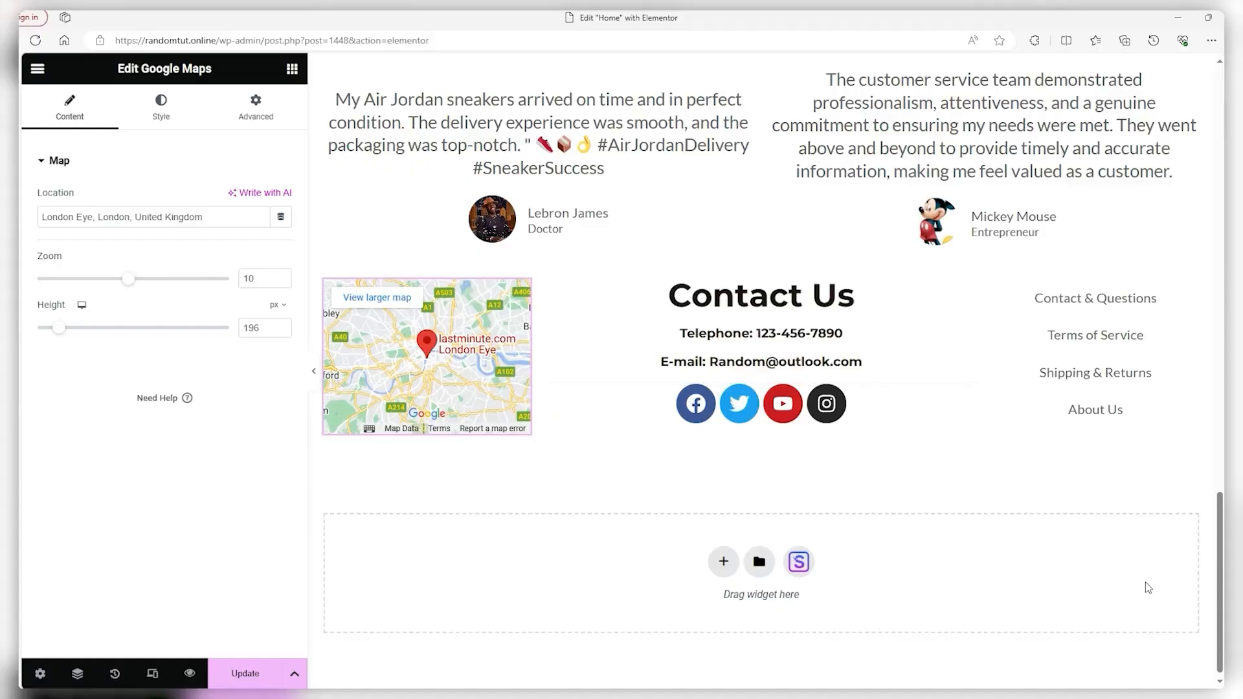
pyautogui.scroll(-1, 1181, 588)
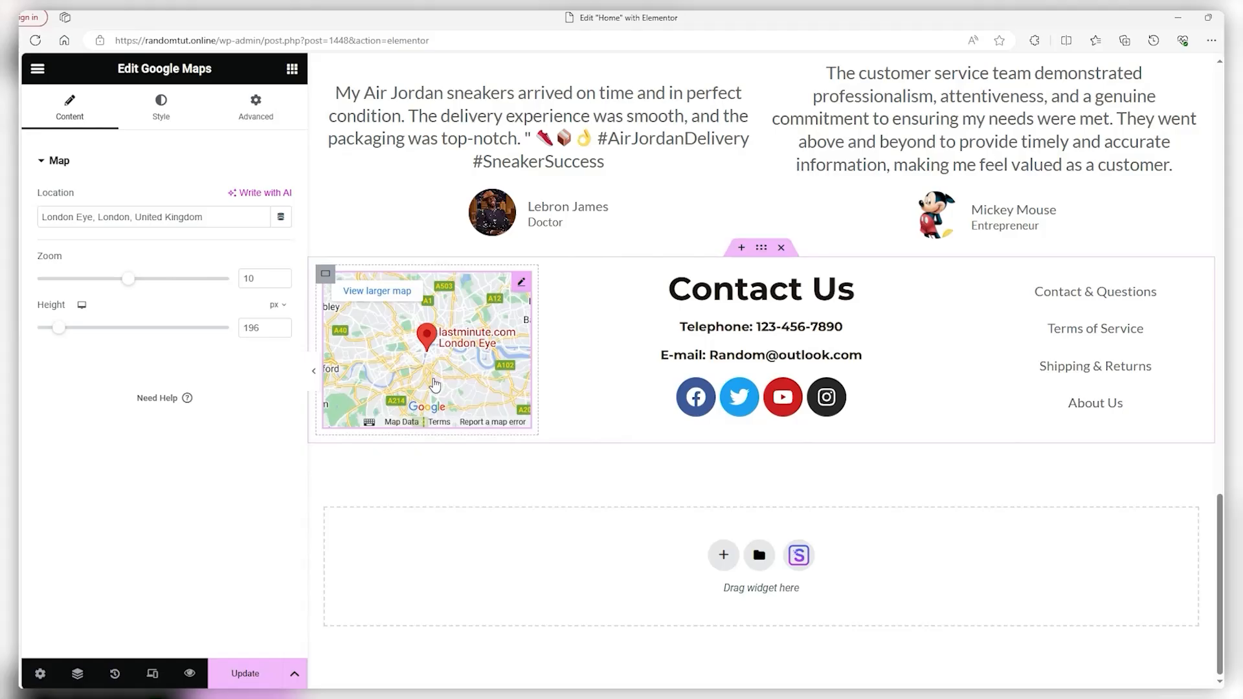
pyautogui.tripleClick(213, 222)
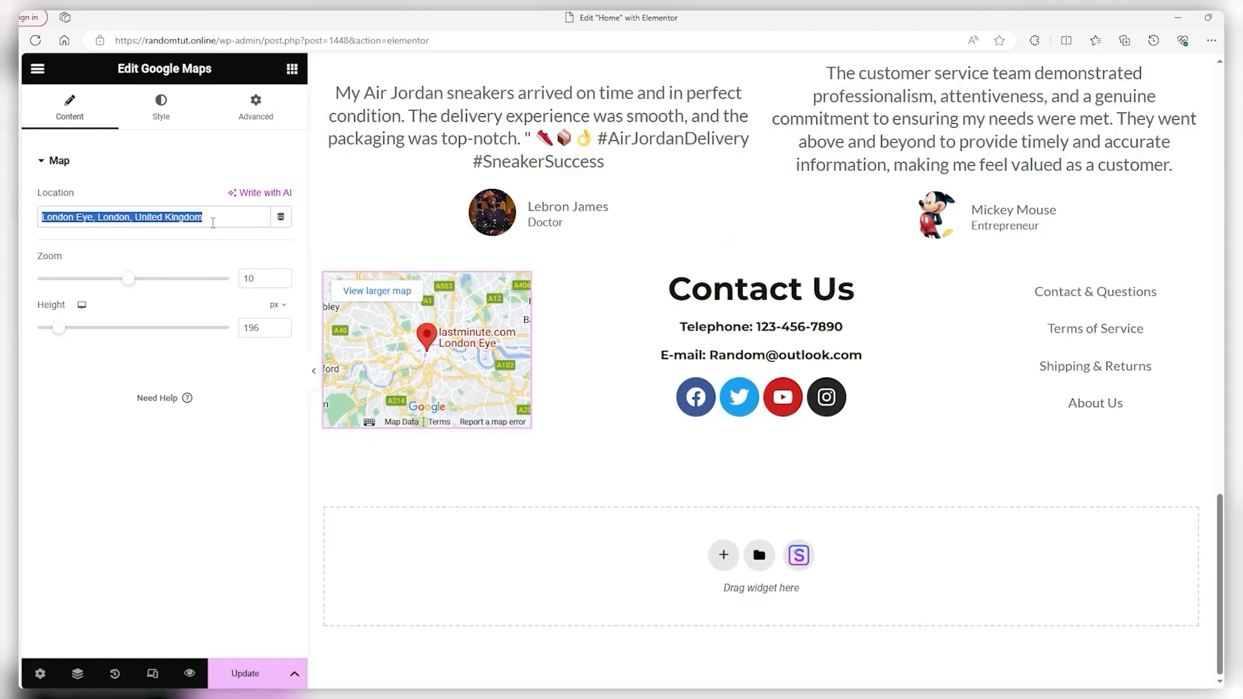
pyautogui.write('par')
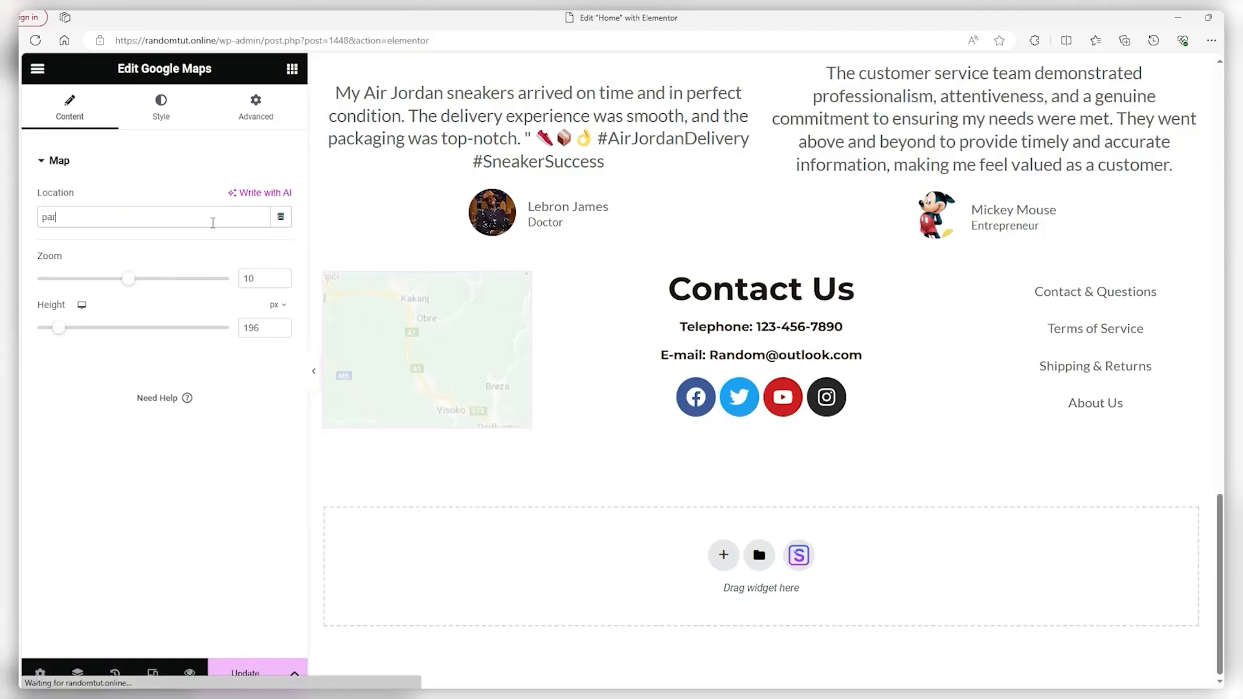
pyautogui.write('is')
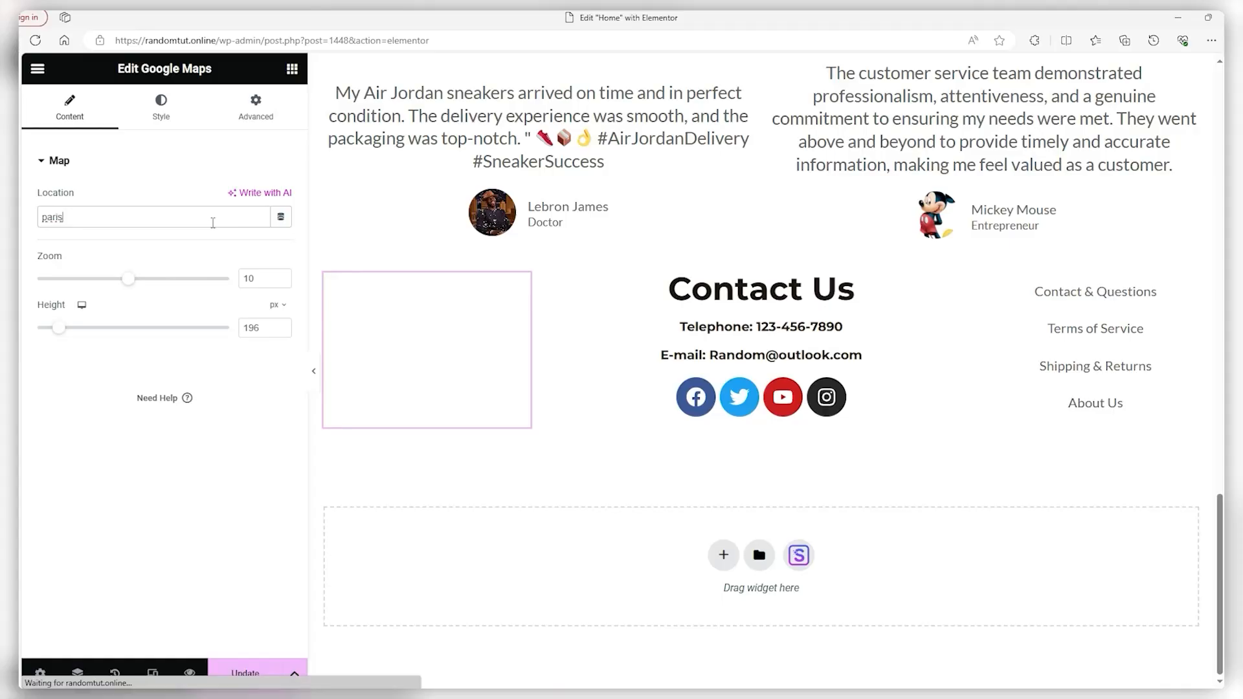
pyautogui.moveTo(59, 329); pyautogui.dragTo(57, 329)
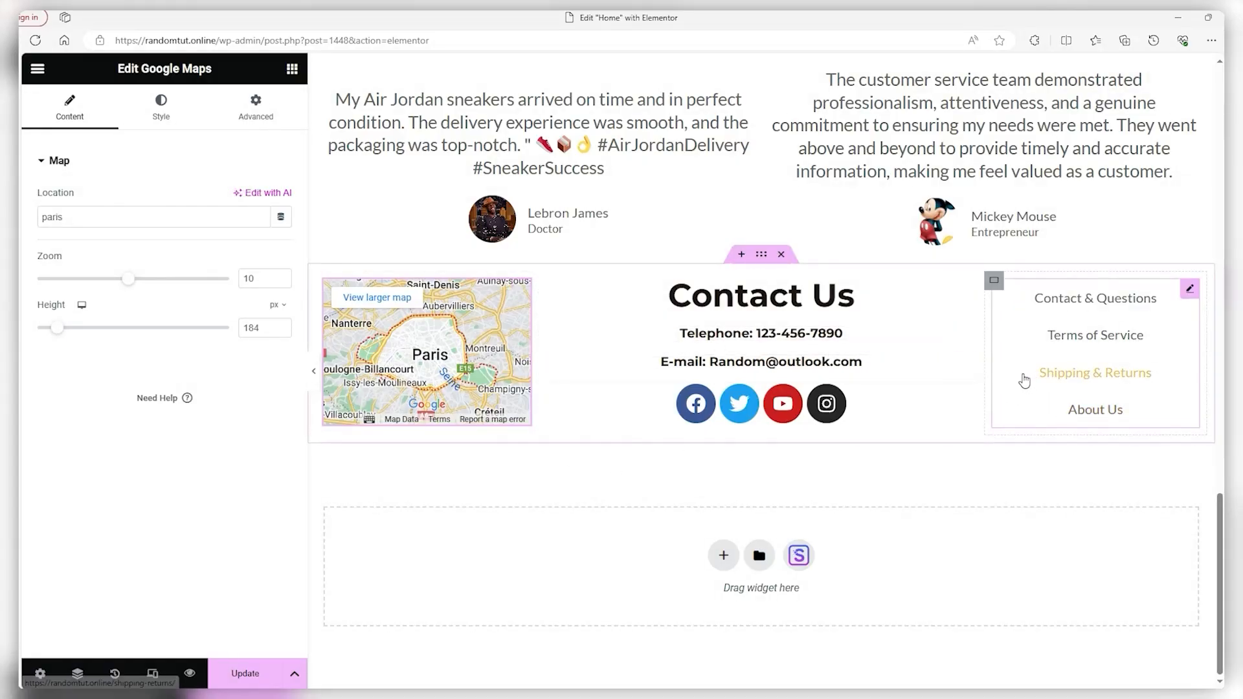
pyautogui.click(762, 254)
# Give the footer section a Classic background in red #AE0606
pyautogui.click(159, 110)
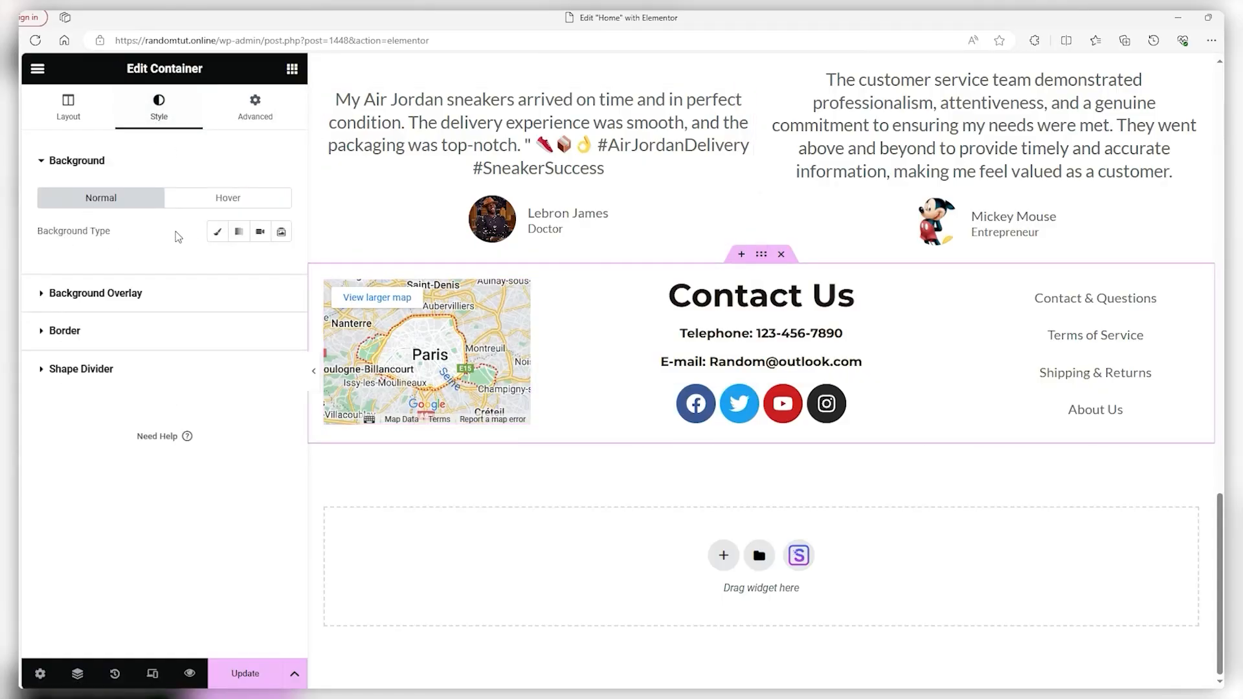
pyautogui.click(218, 232)
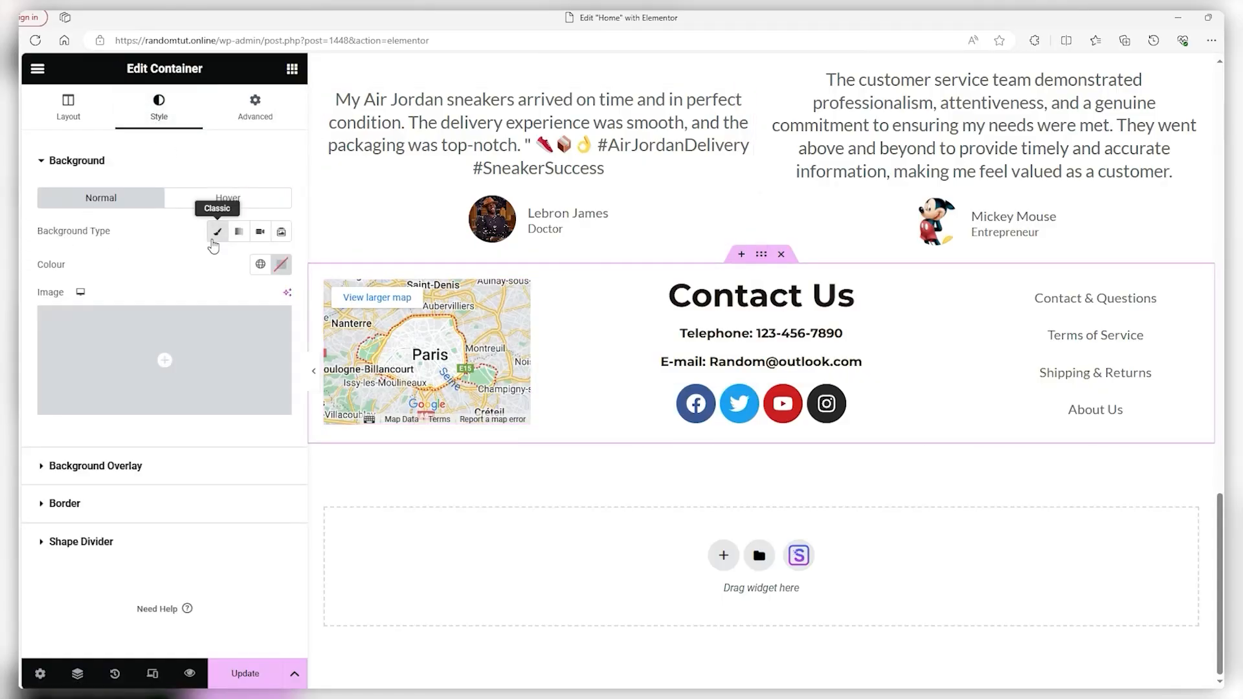
pyautogui.click(280, 265)
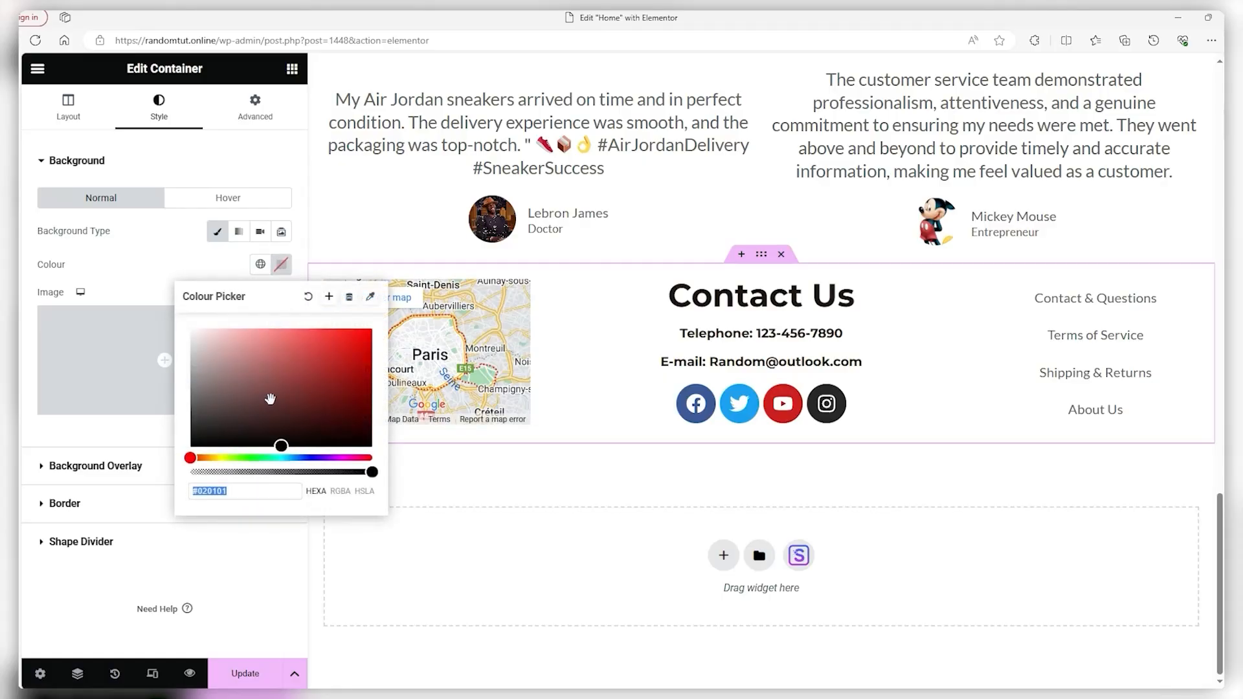
pyautogui.moveTo(271, 442); pyautogui.dragTo(364, 382)
pyautogui.scroll(10, 795, 330)
pyautogui.scroll(-10, 658, 279)
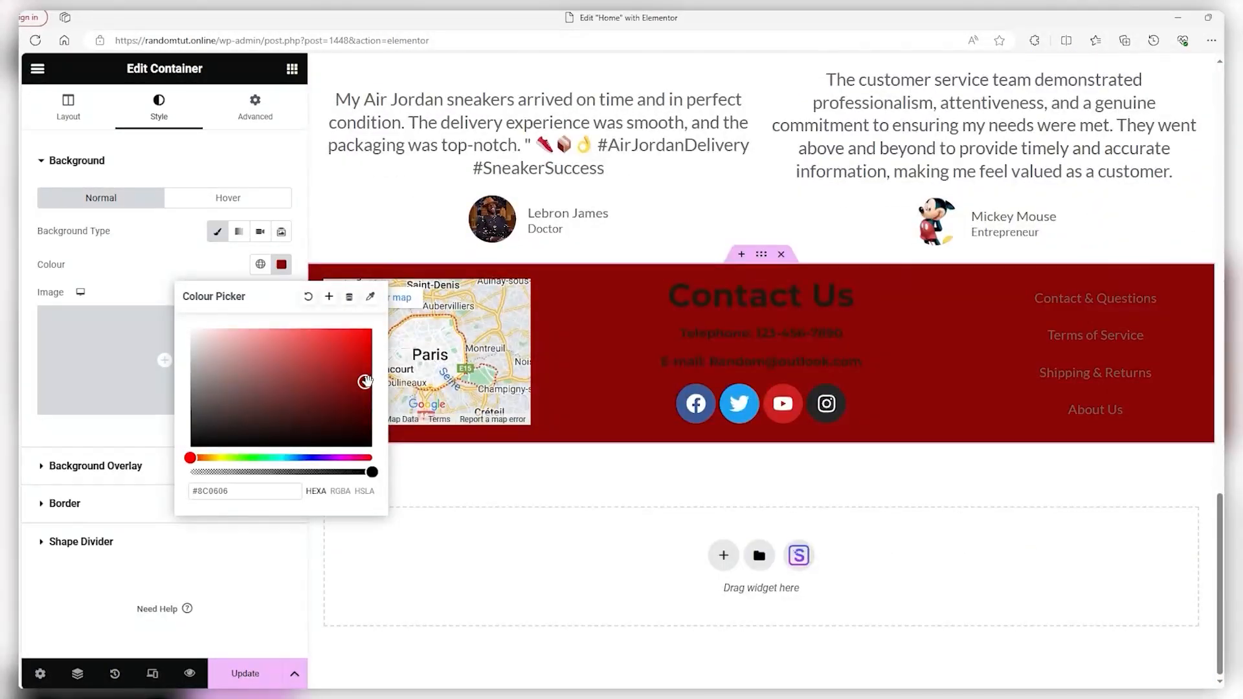
pyautogui.moveTo(366, 382); pyautogui.dragTo(366, 367)
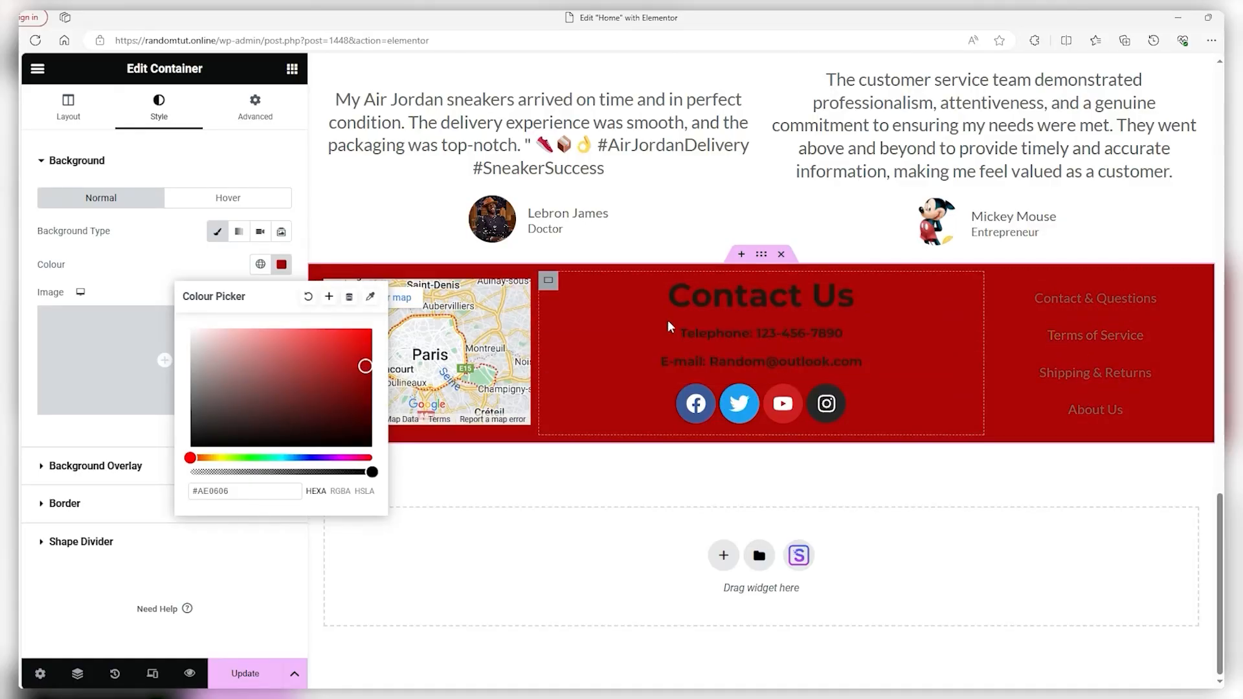
pyautogui.click(759, 297)
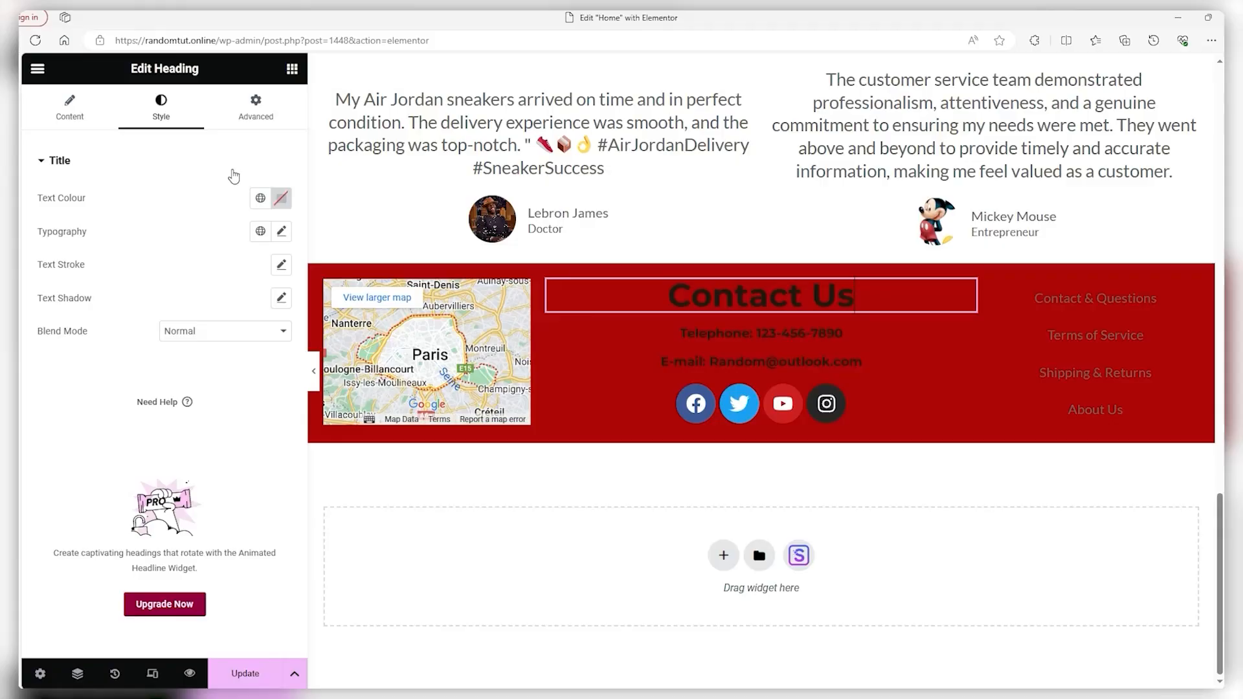
# Set the Contact Us heading's text colour to white #FFFFFF
pyautogui.click(281, 199)
pyautogui.moveTo(282, 378); pyautogui.dragTo(187, 261)
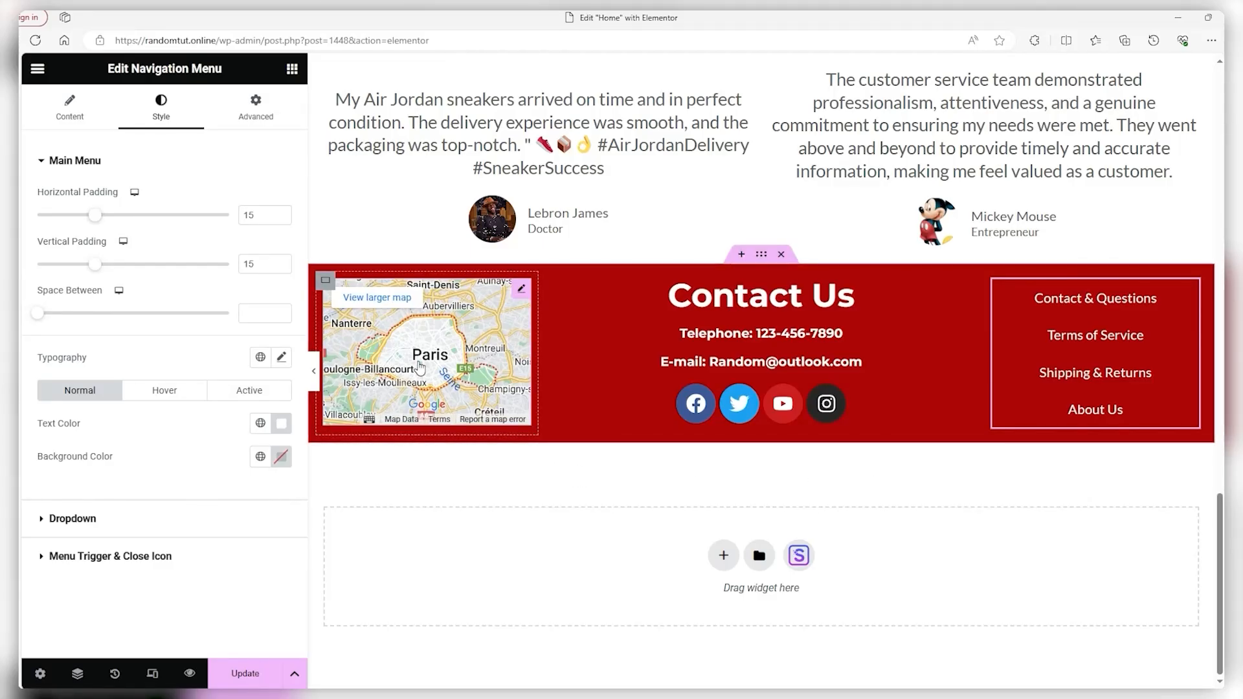
# Set the map's Advanced Border Type to Solid, then update the Home page and preview it
pyautogui.click(523, 291)
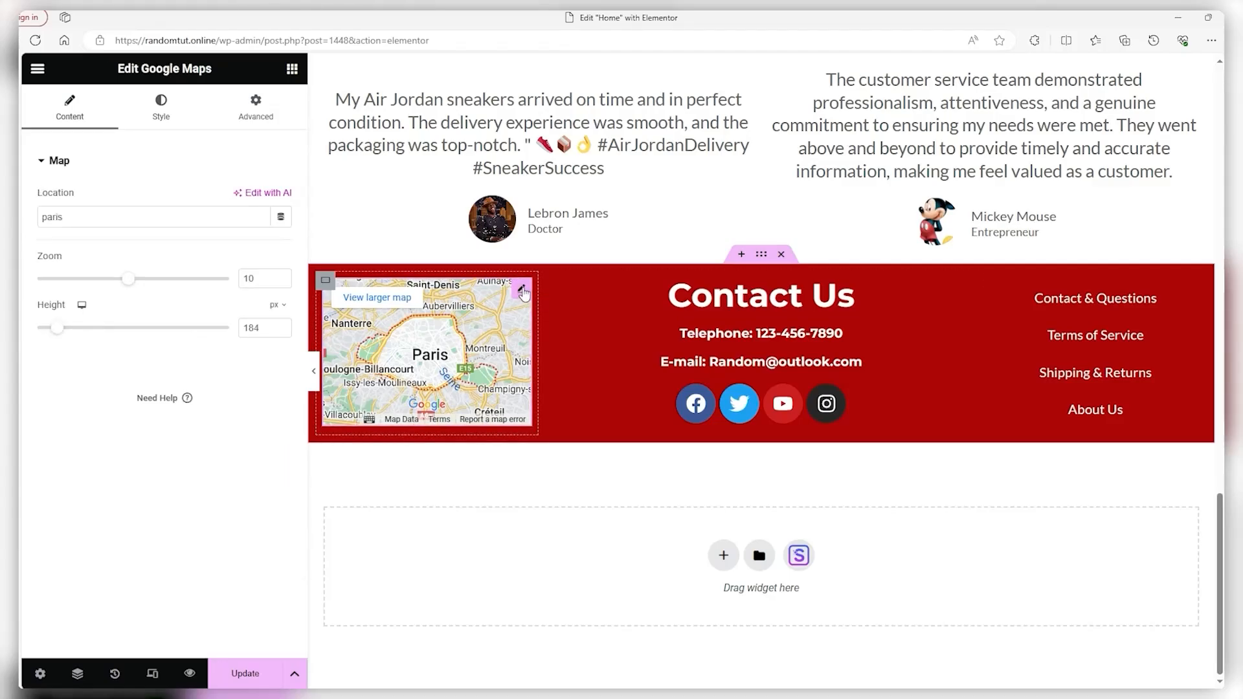
pyautogui.click(255, 111)
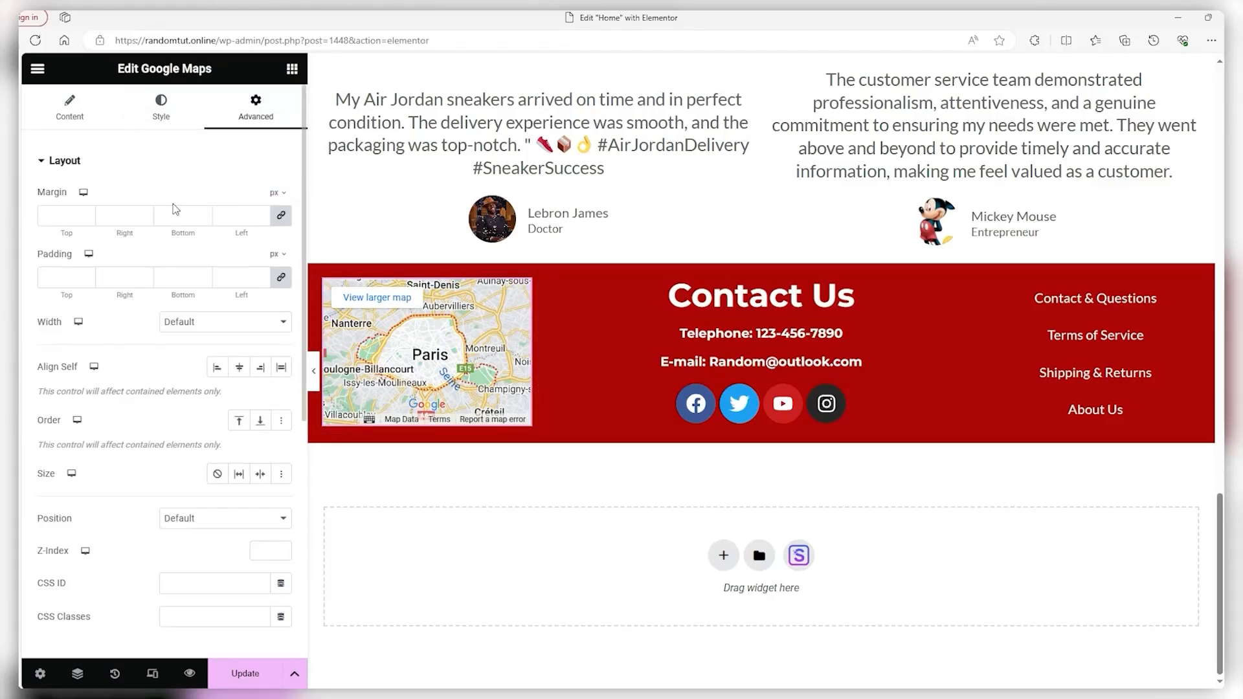
pyautogui.scroll(-6, 175, 207)
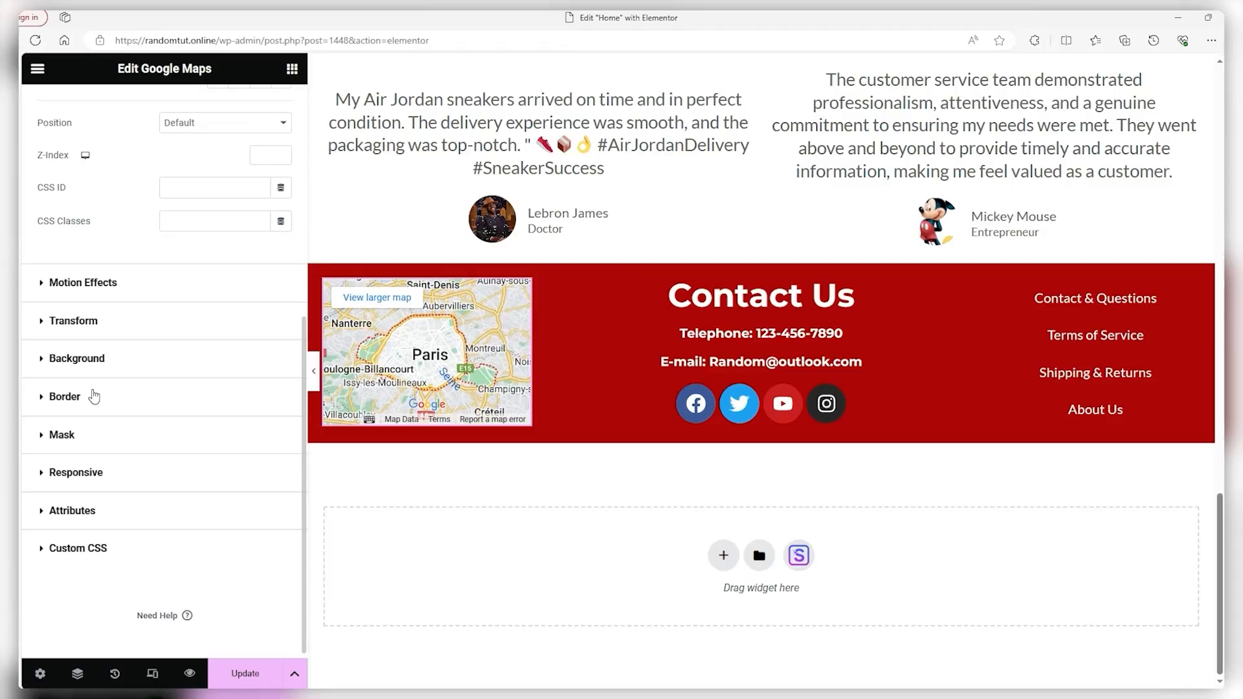
pyautogui.click(65, 397)
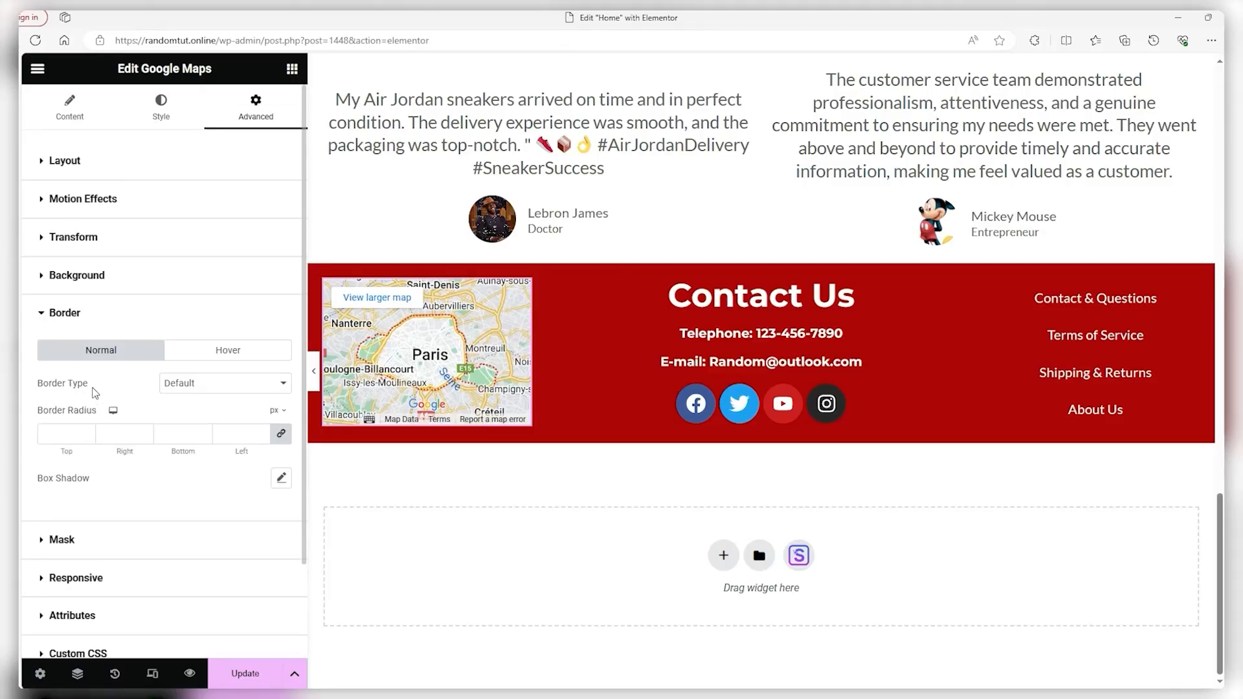
pyautogui.click(180, 386)
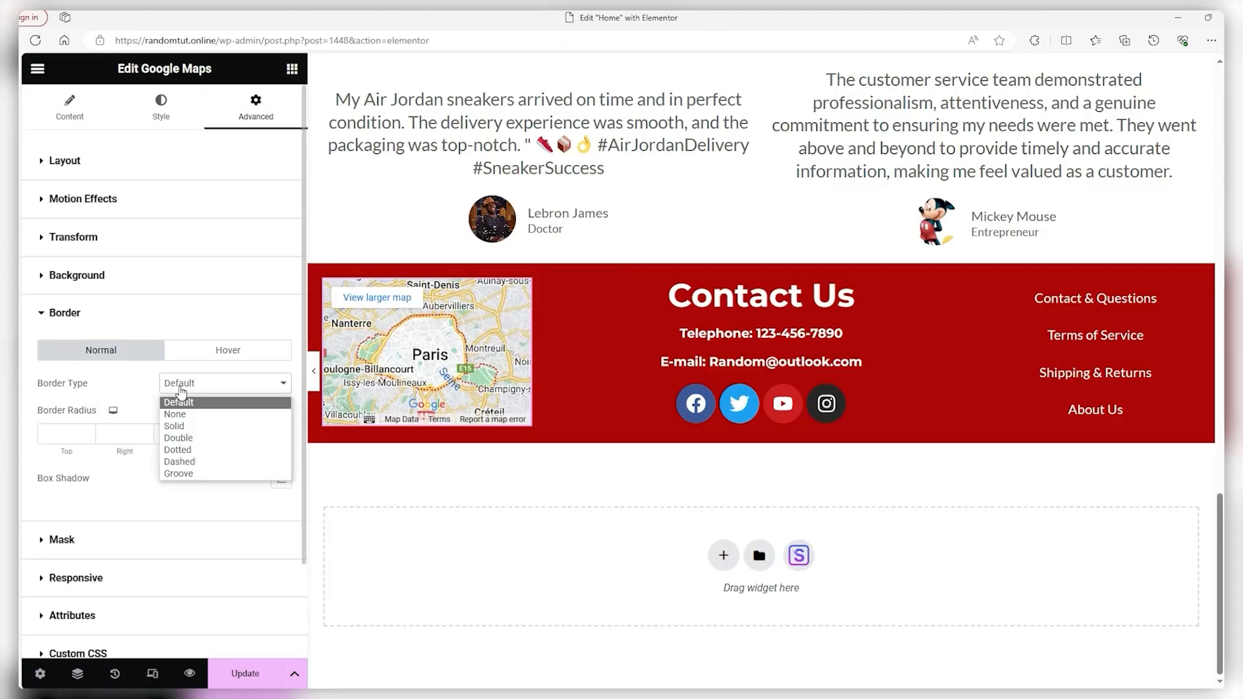
pyautogui.click(173, 426)
pyautogui.click(244, 675)
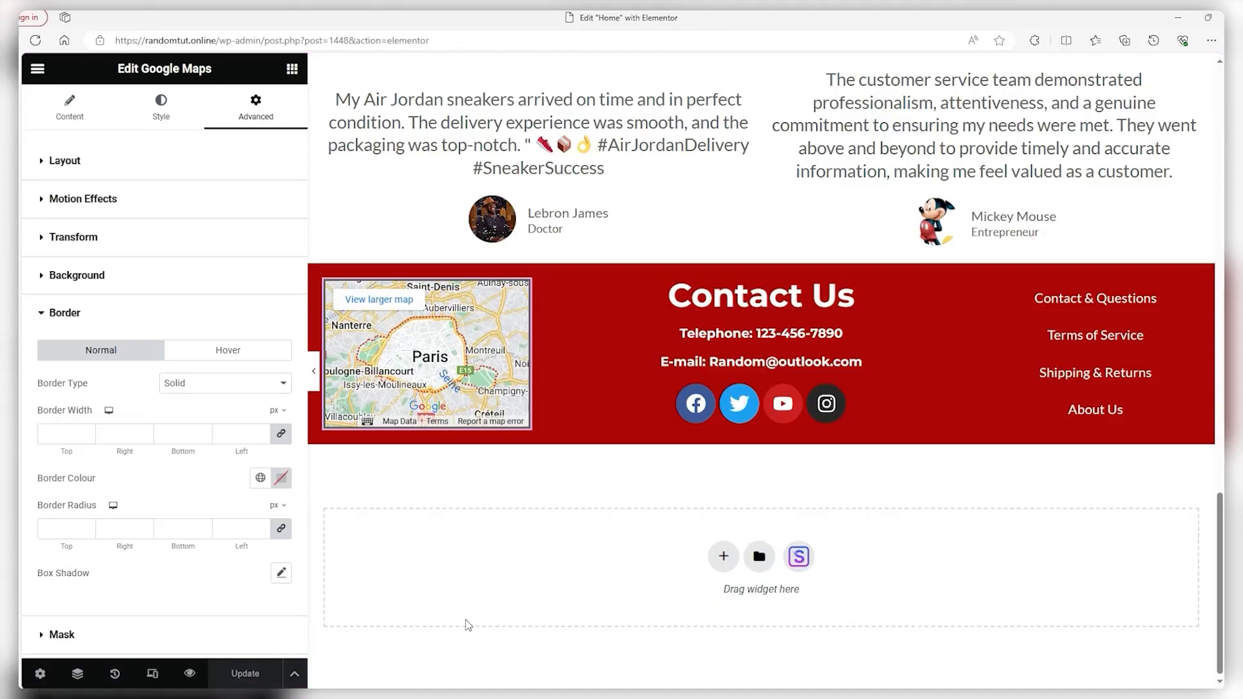
pyautogui.click(184, 676)
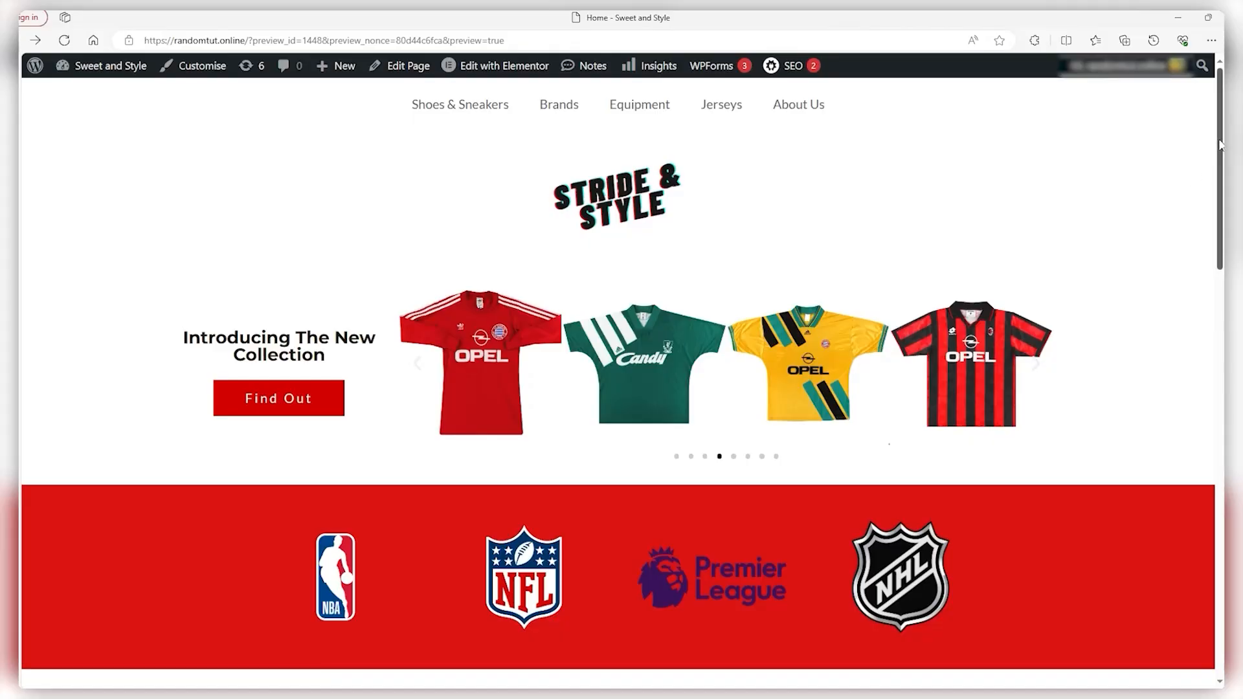
pyautogui.scroll(-10, 1220, 144)
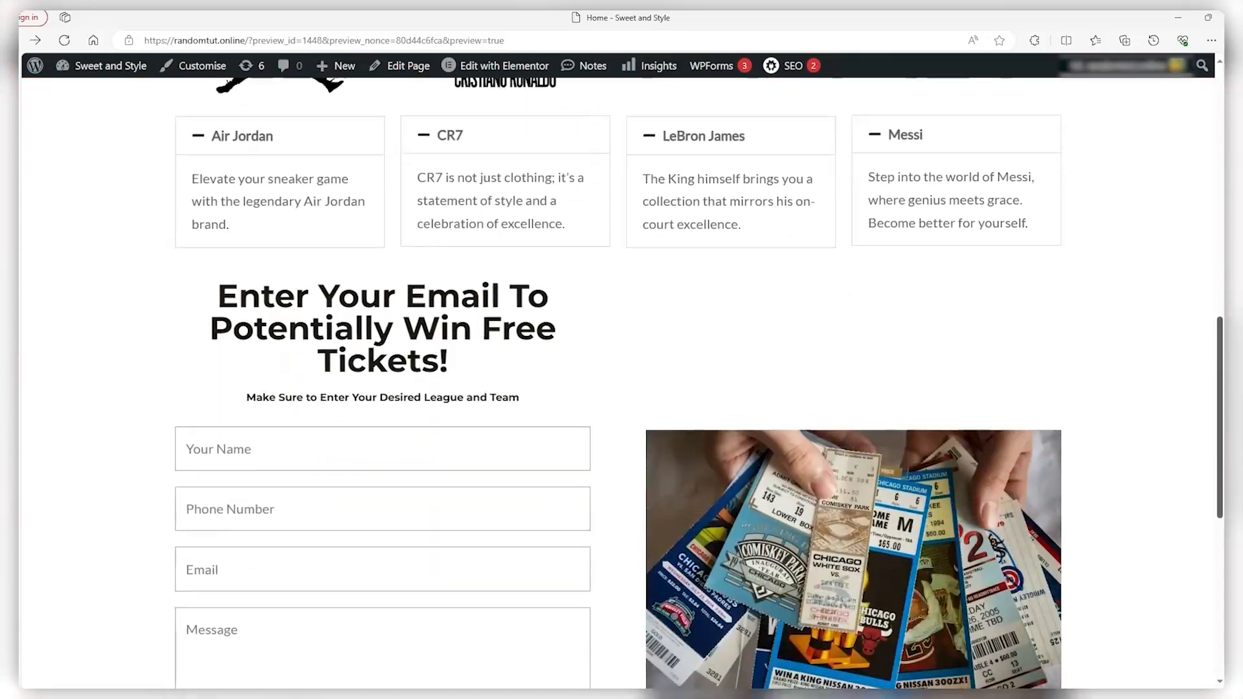
pyautogui.scroll(-8, 622, 388)
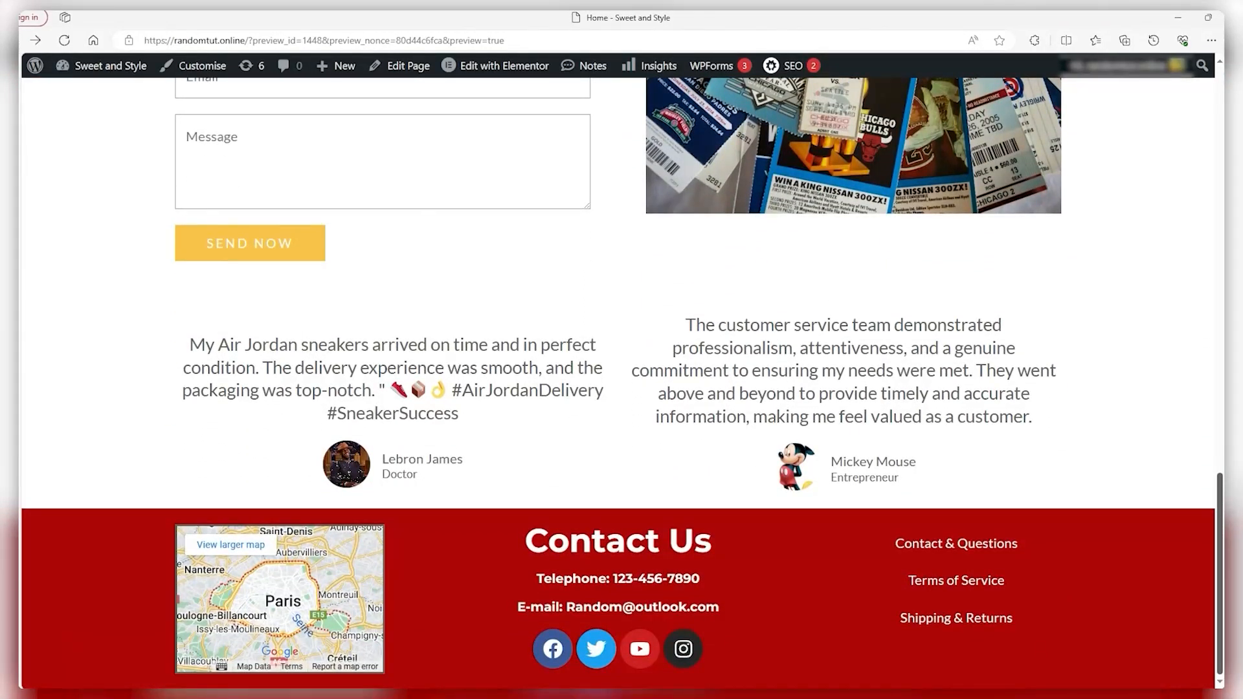
pyautogui.scroll(3, 327, 549)
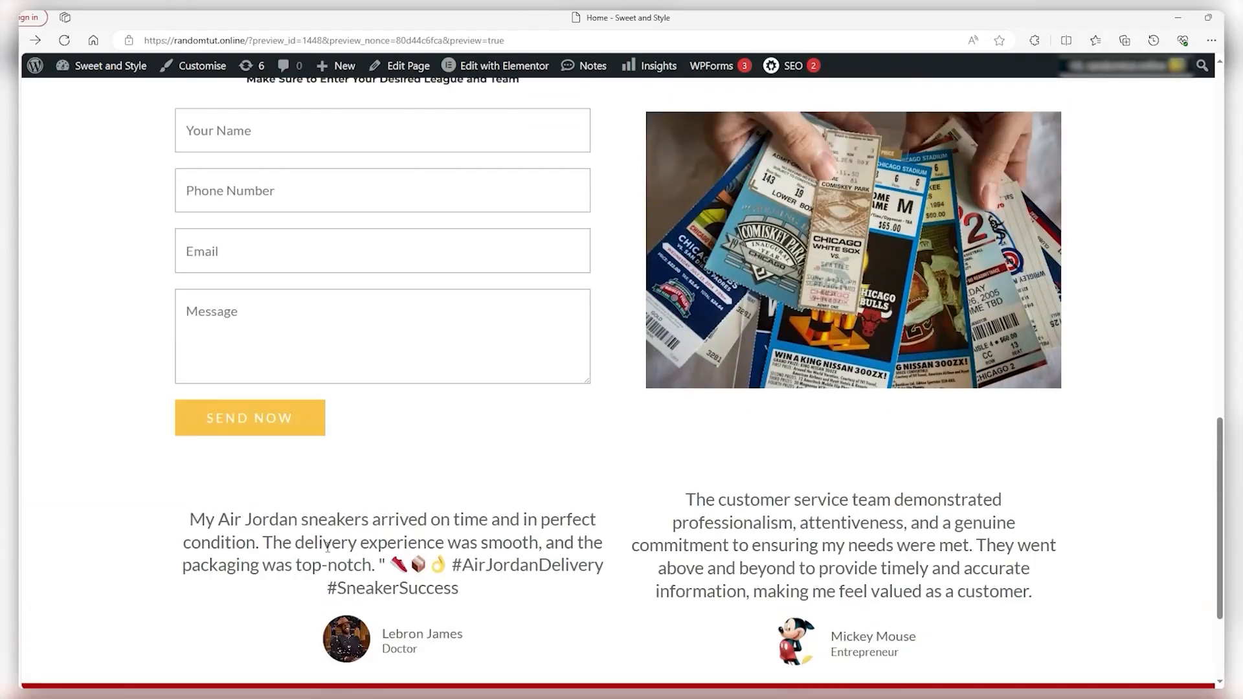
pyautogui.scroll(15, 327, 549)
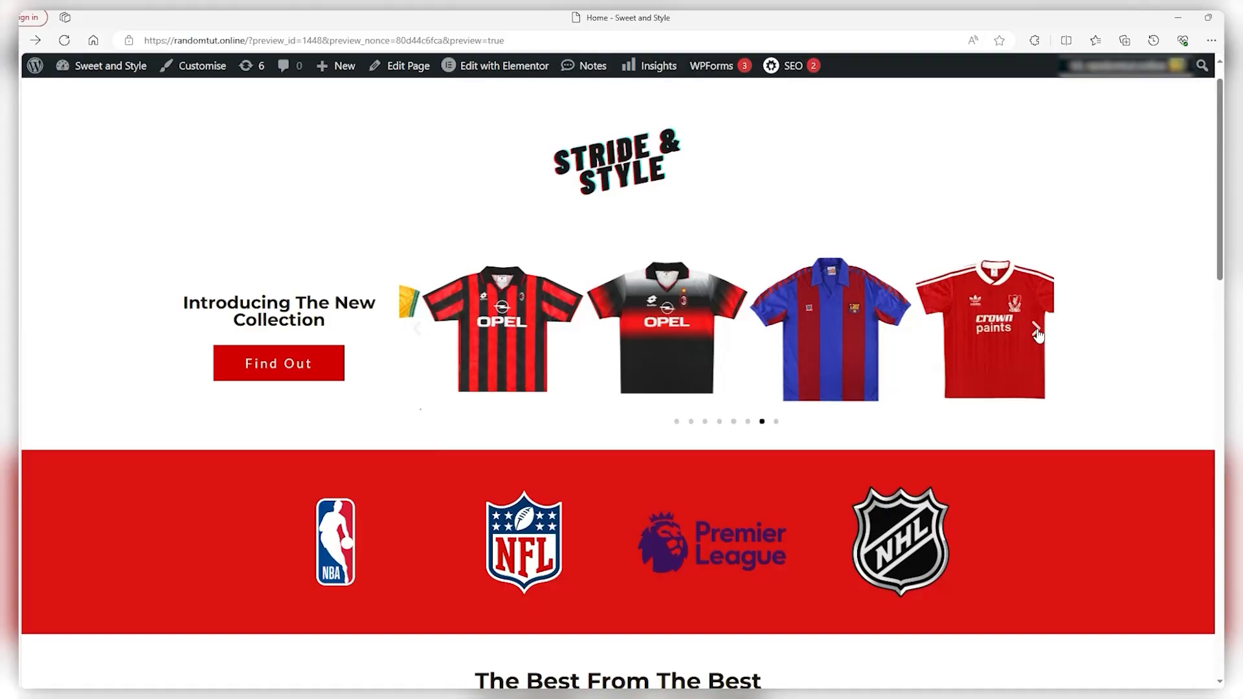
pyautogui.scroll(-1, 1038, 338)
pyautogui.scroll(-10, 1035, 336)
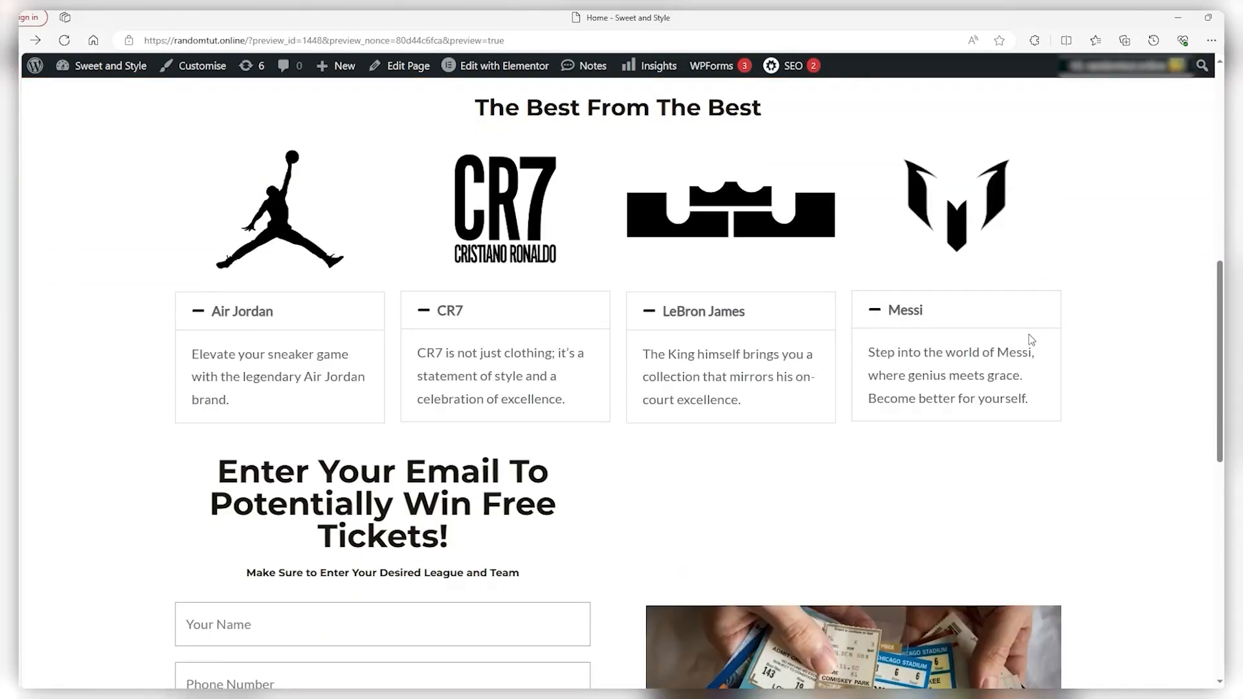
pyautogui.scroll(-5, 1030, 339)
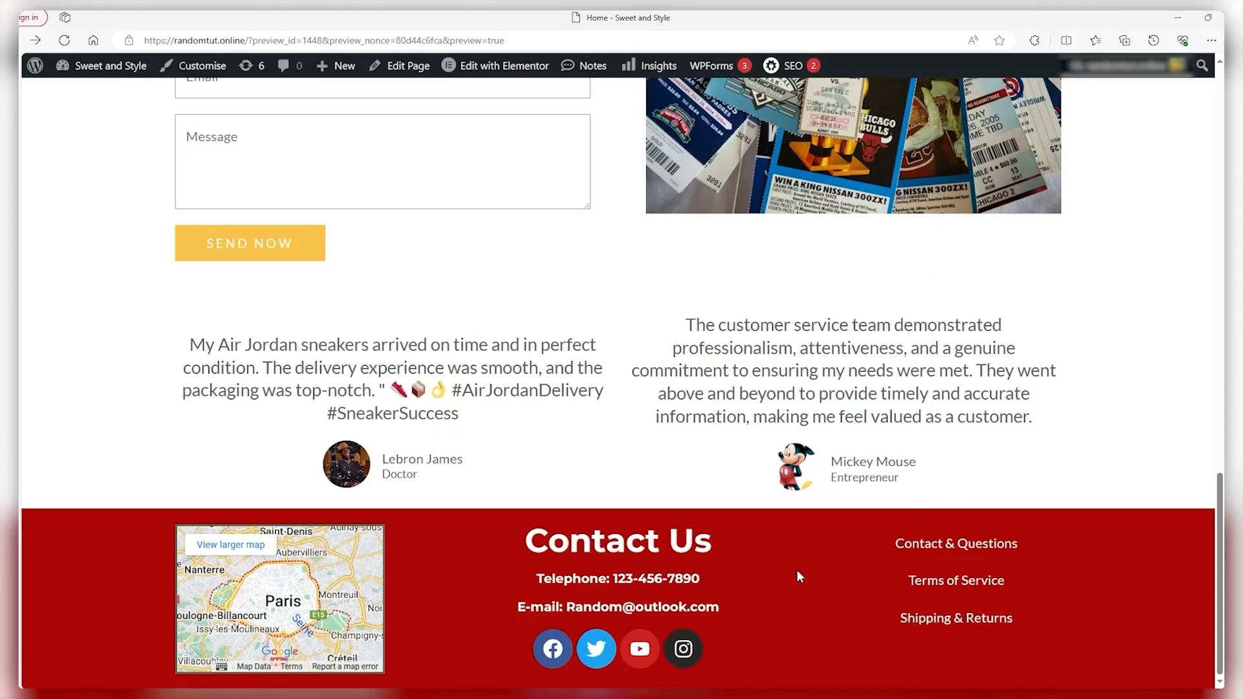
pyautogui.click(917, 545)
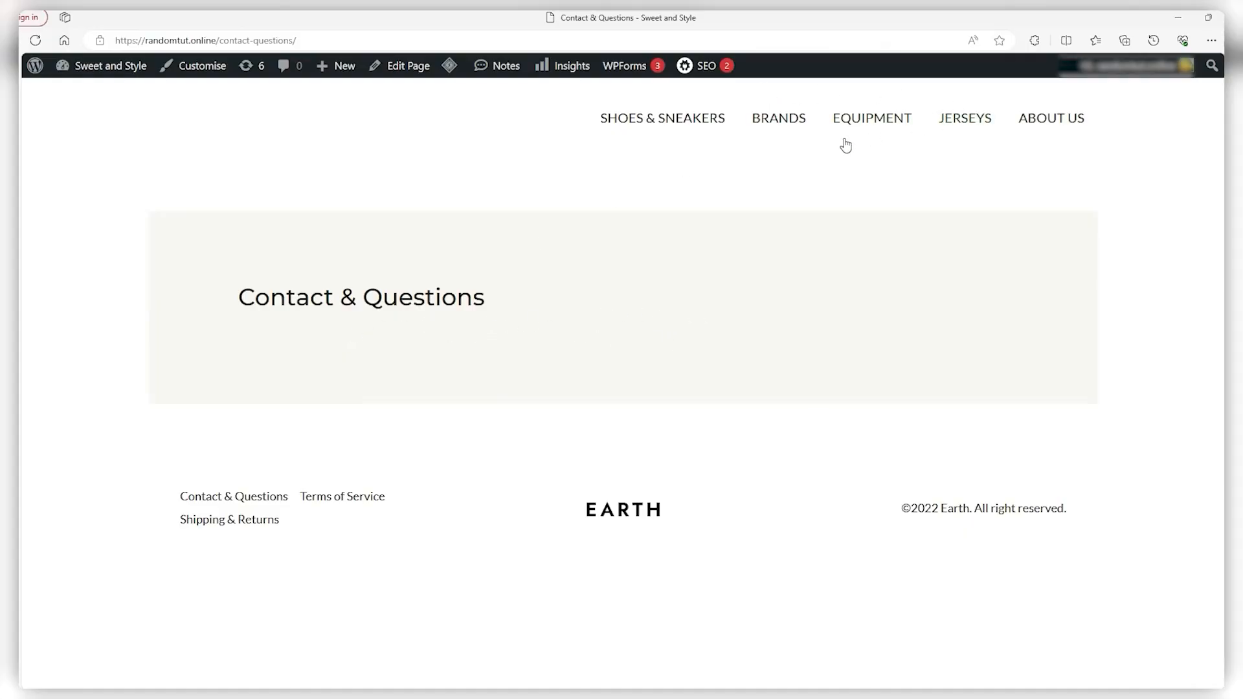
pyautogui.click(970, 124)
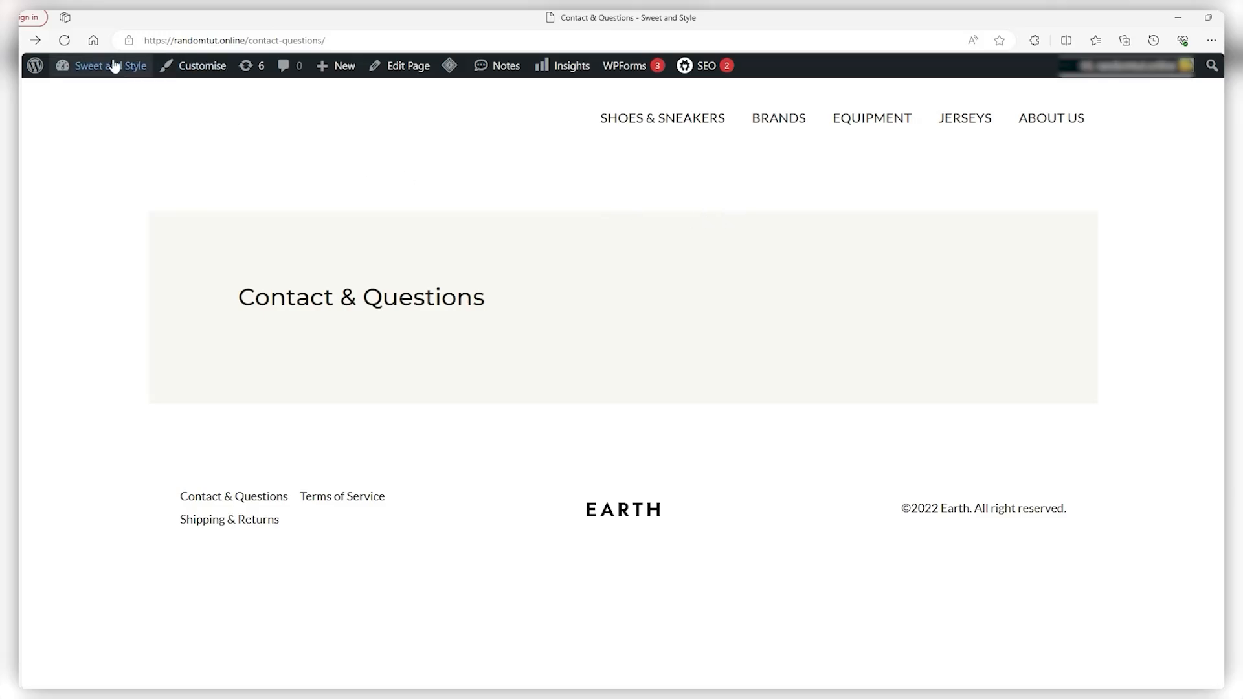
pyautogui.click(7, 40)
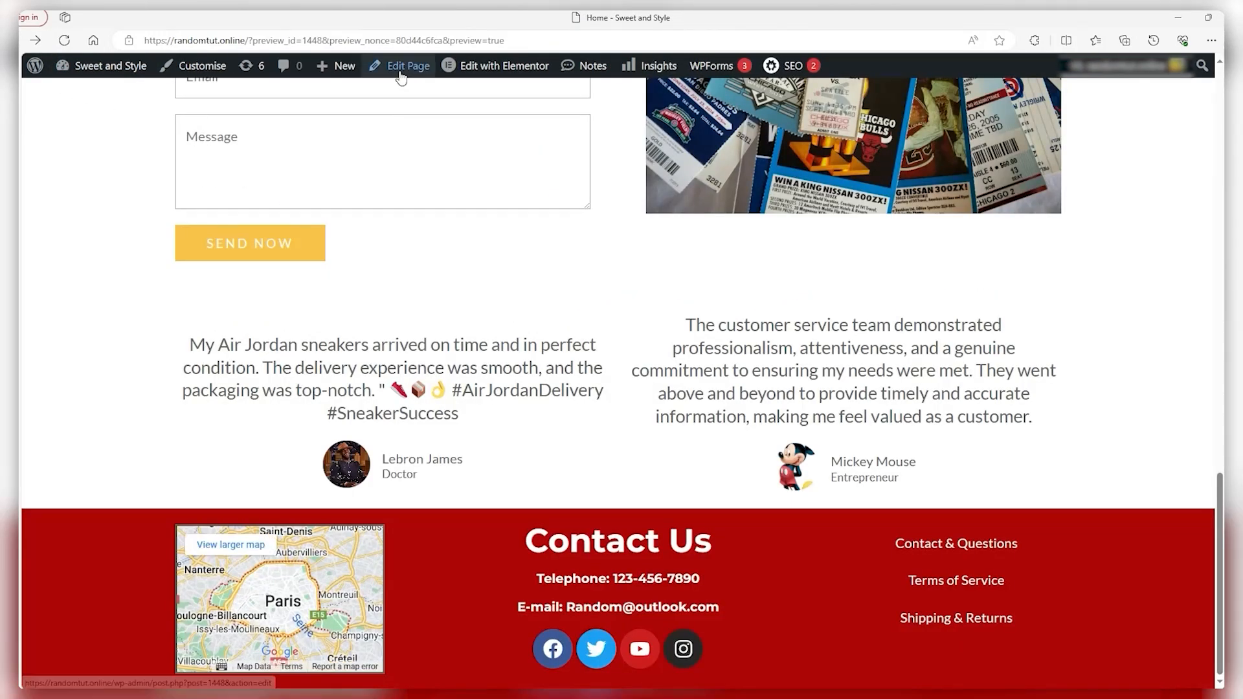
pyautogui.click(402, 71)
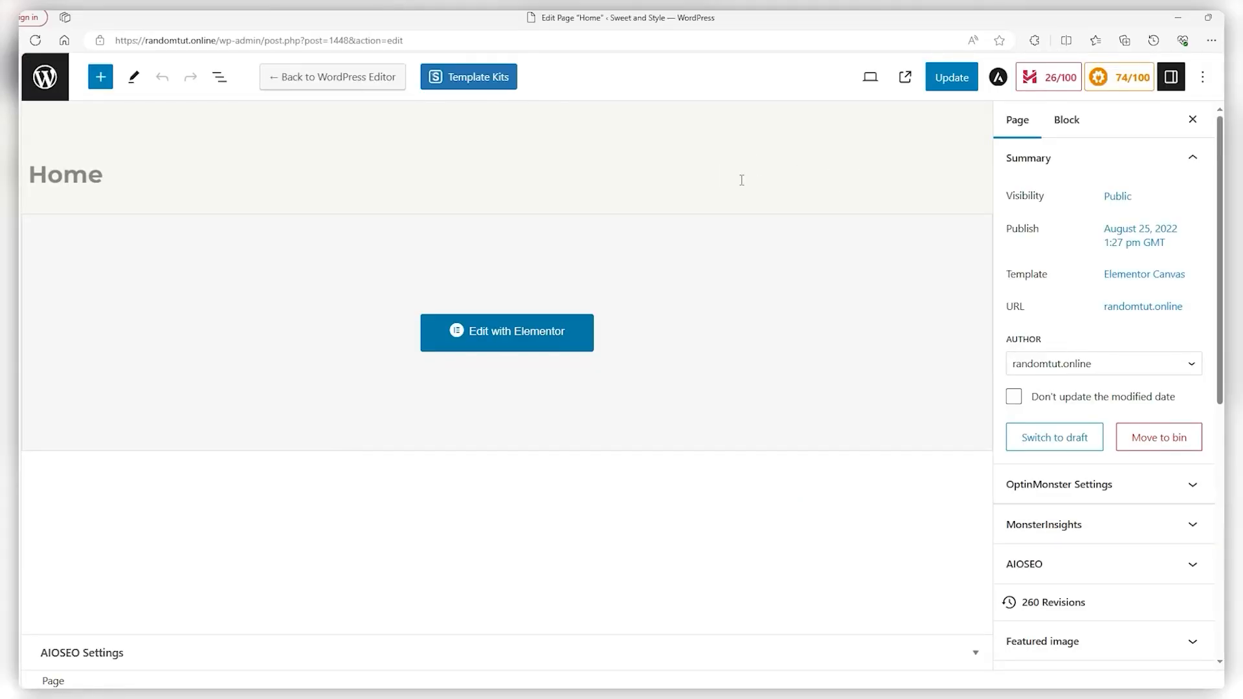
pyautogui.click(1121, 311)
pyautogui.rightClick(1044, 387)
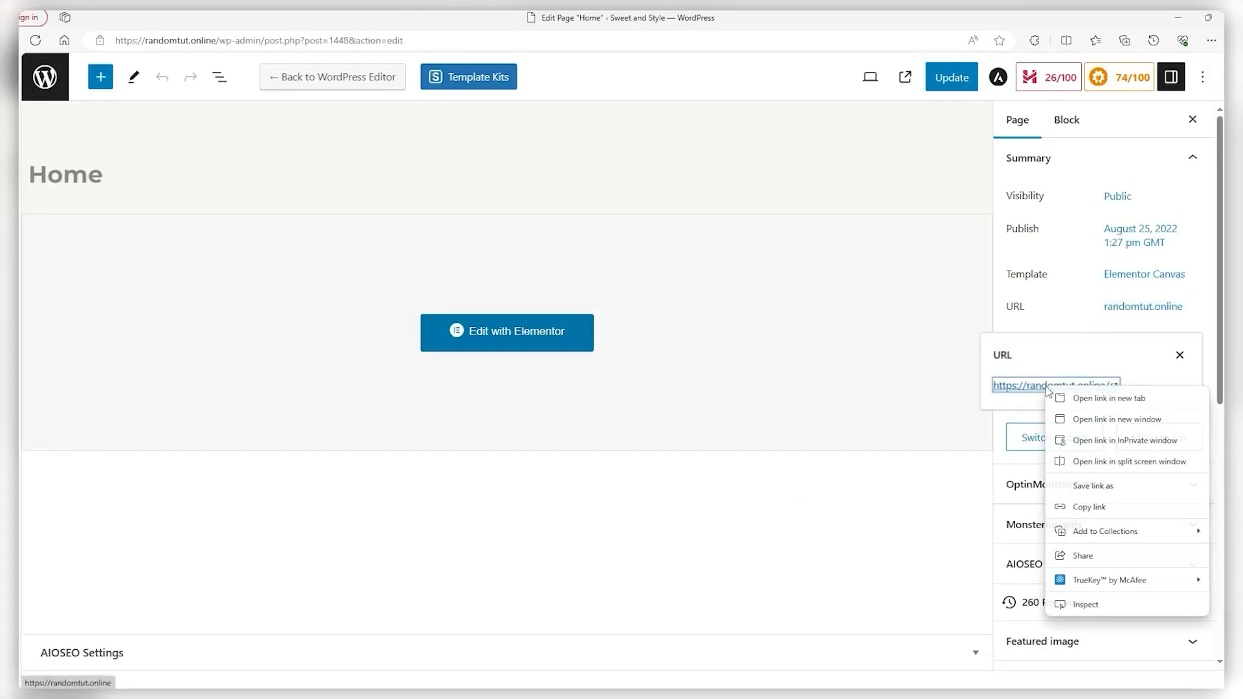
pyautogui.click(1070, 513)
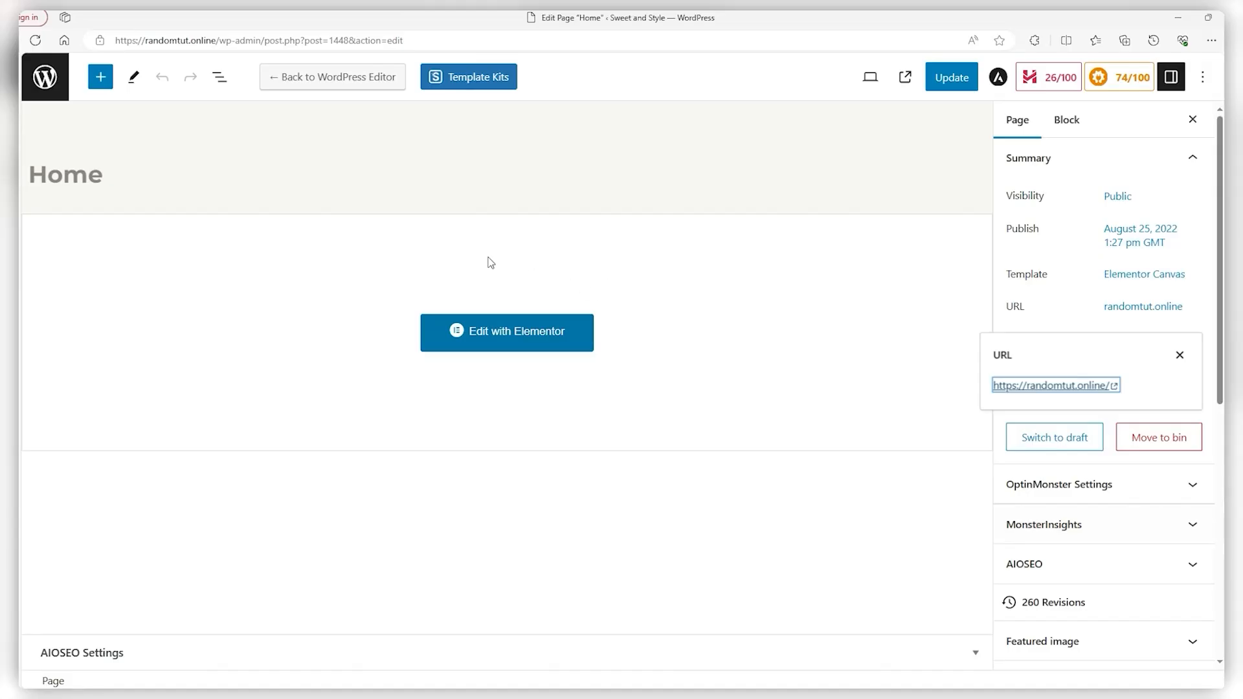
# In Elementor, link the STRIDE & STYLE logo to that Custom URL, then update and preview
pyautogui.click(507, 333)
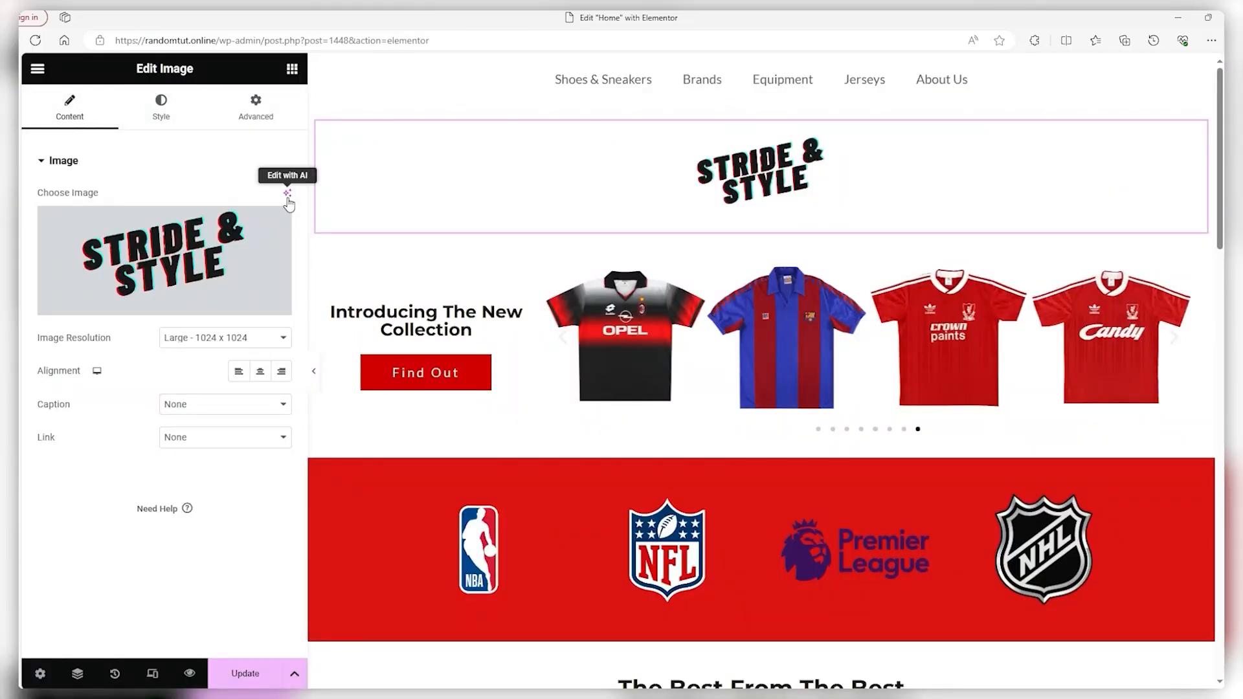
pyautogui.click(243, 439)
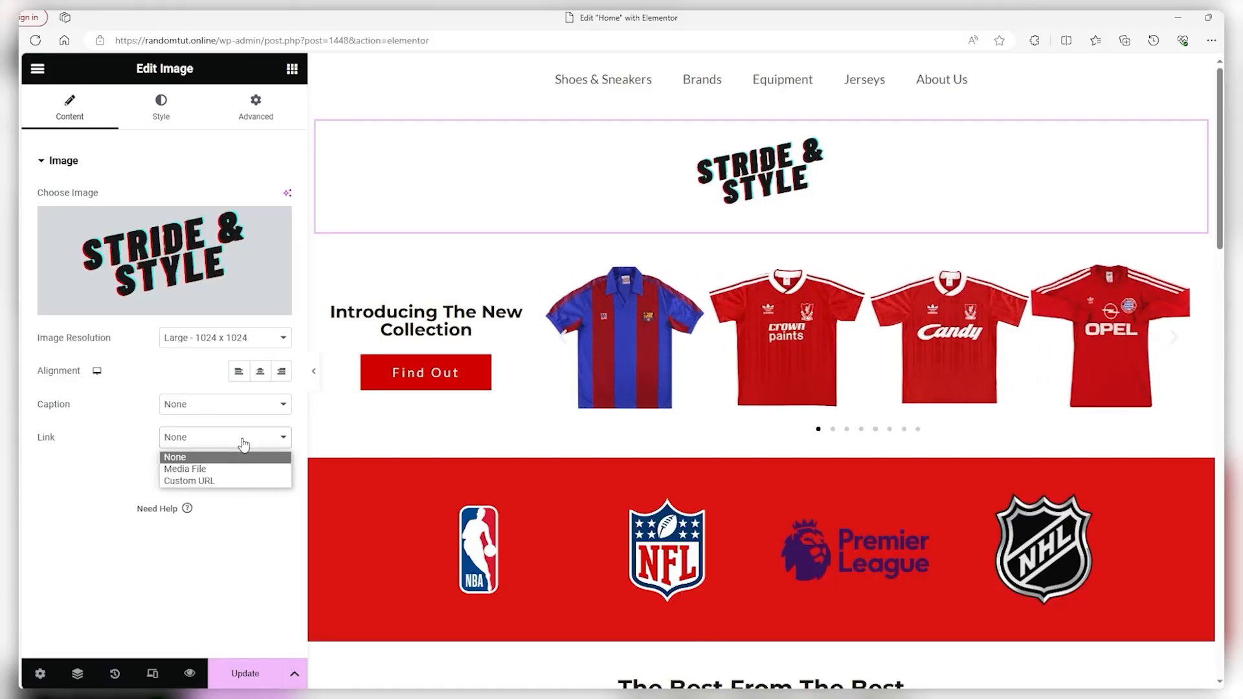
pyautogui.click(179, 482)
pyautogui.rightClick(117, 475)
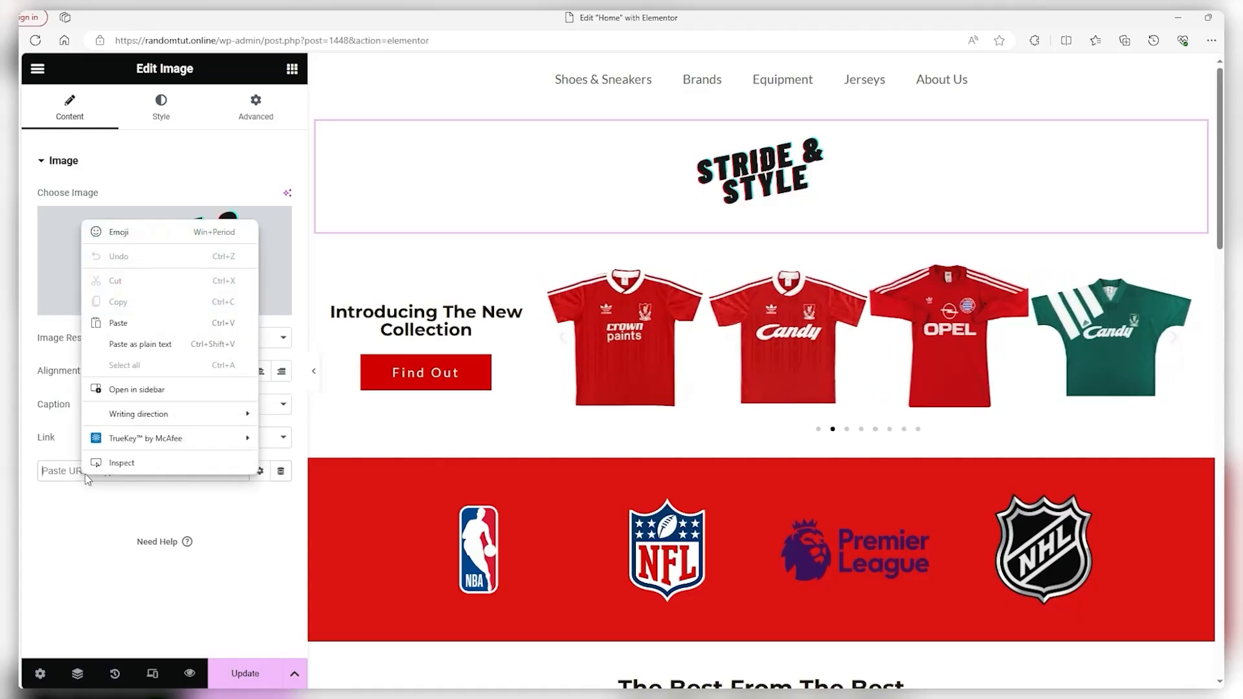
pyautogui.click(139, 328)
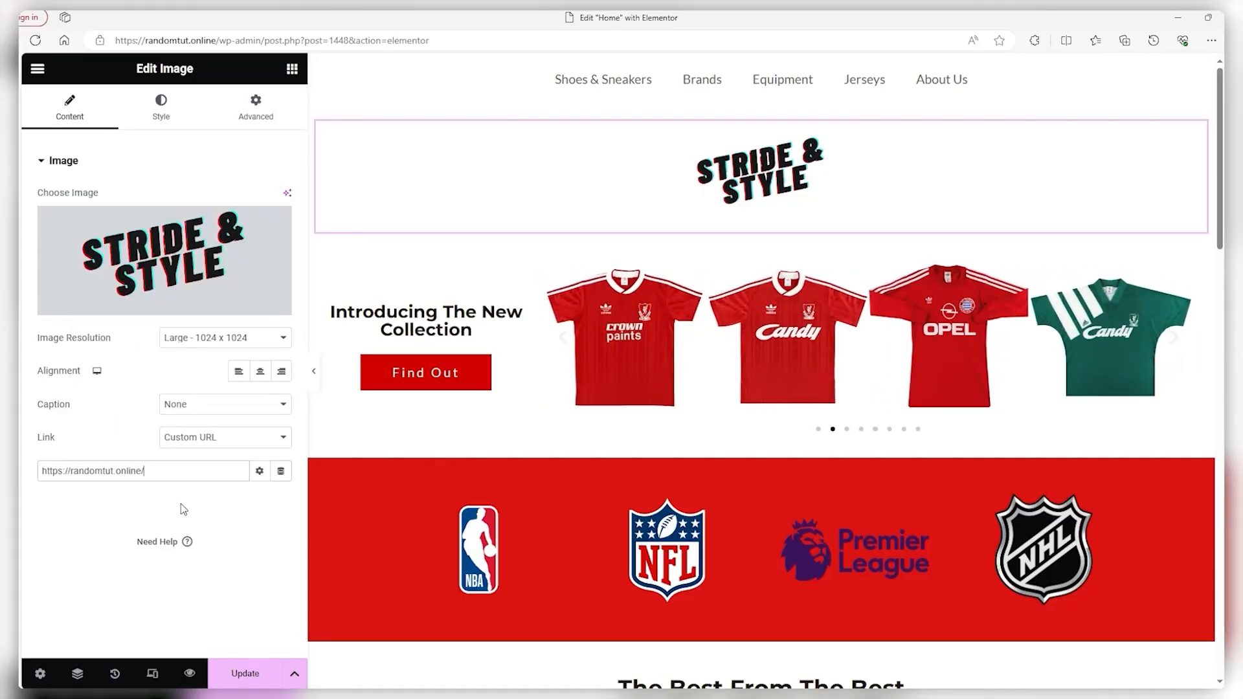
pyautogui.click(244, 674)
pyautogui.click(192, 674)
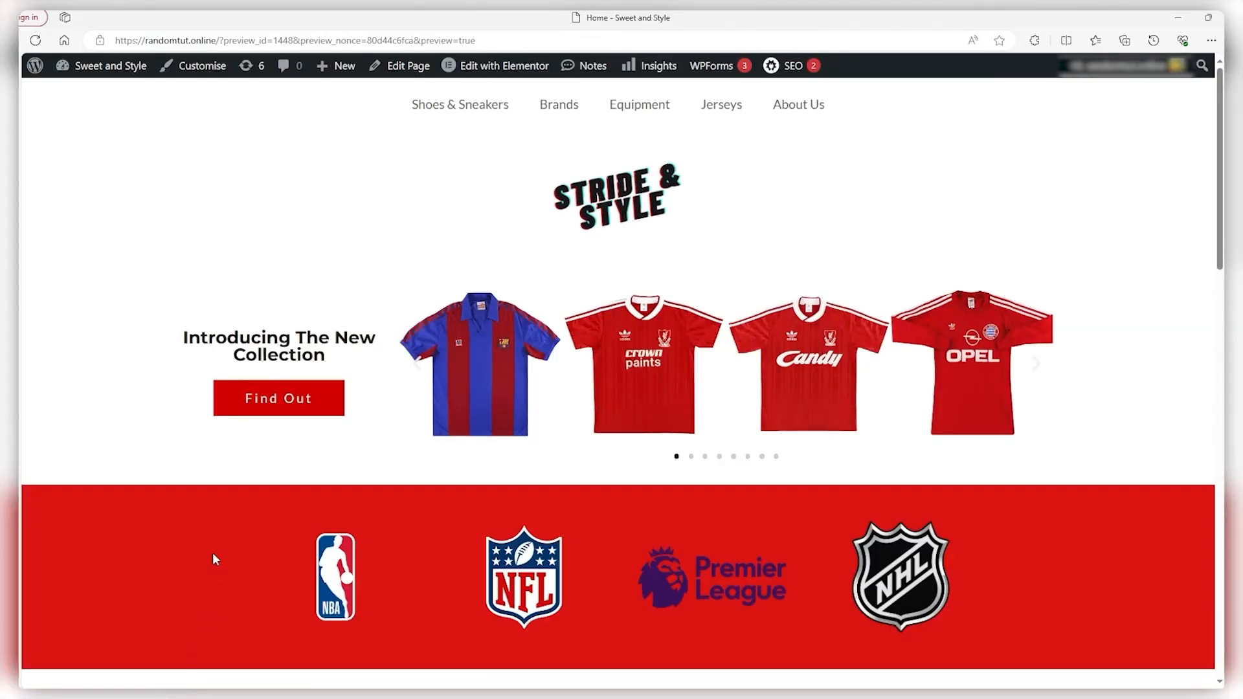
# Test that the logo leads home, check the Jerseys page address, then return to the Elementor editor
pyautogui.click(604, 204)
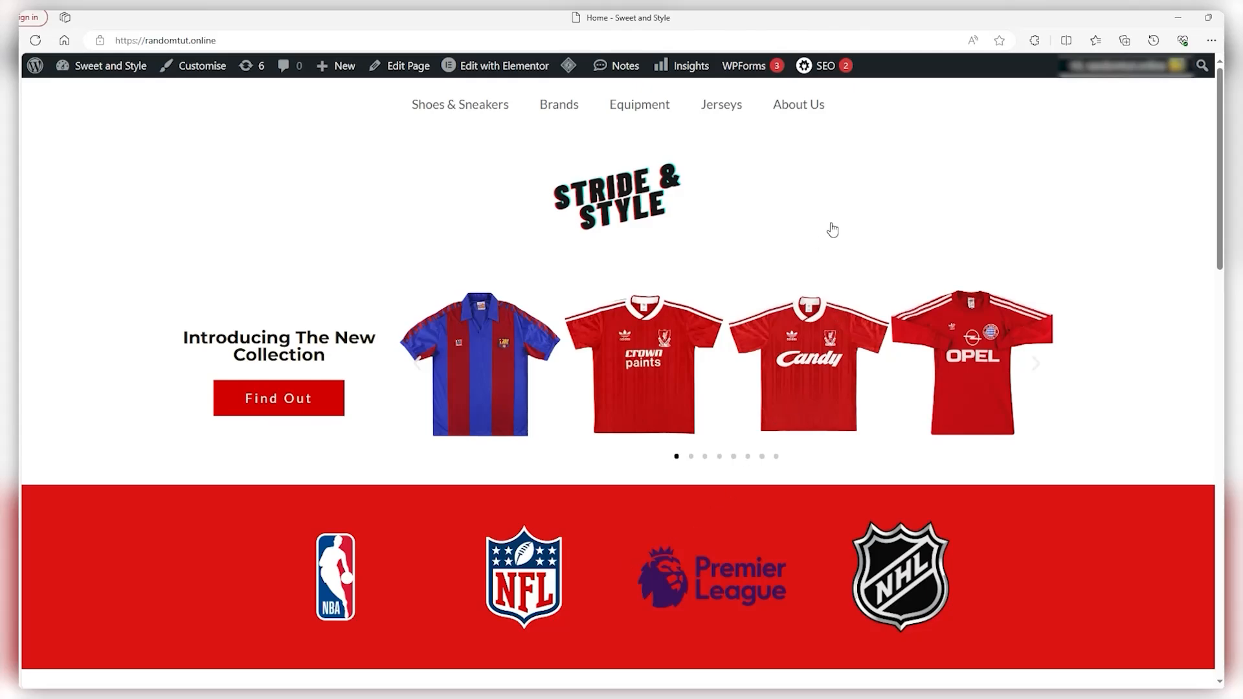
pyautogui.hotkey('alt', 'Left')
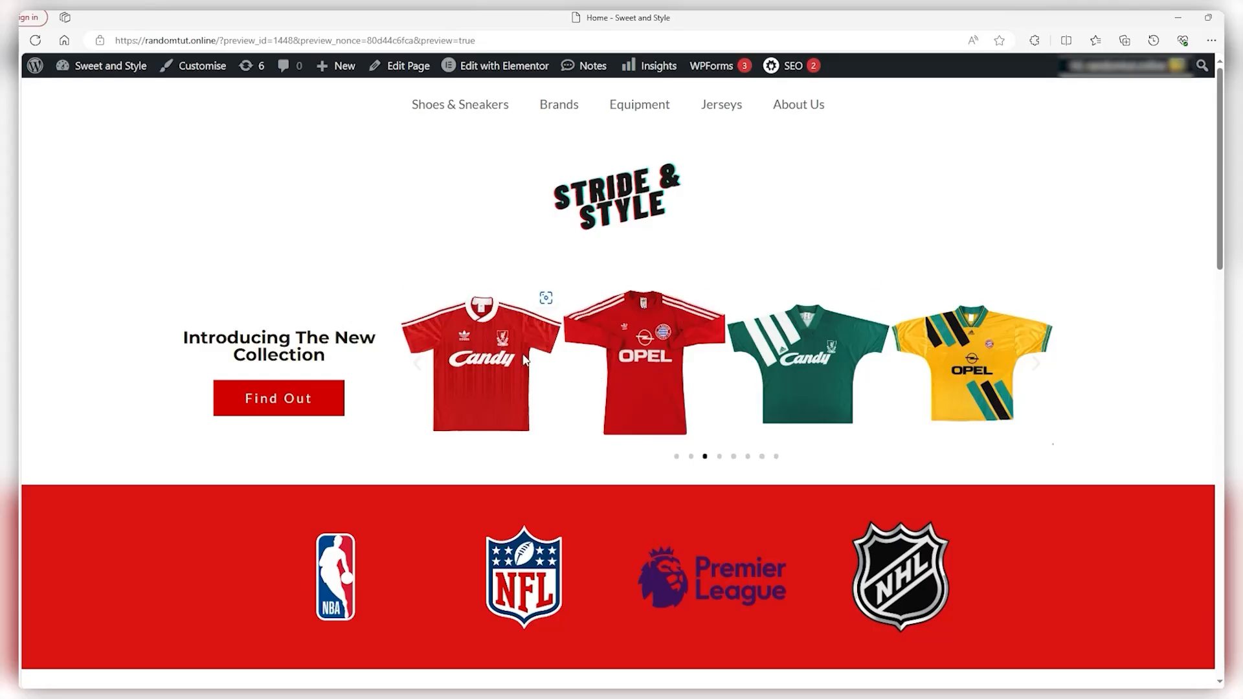
pyautogui.scroll(-2, 544, 298)
pyautogui.scroll(2, 535, 352)
pyautogui.click(729, 116)
pyautogui.click(283, 39)
pyautogui.hotkey('ctrl', 'c')
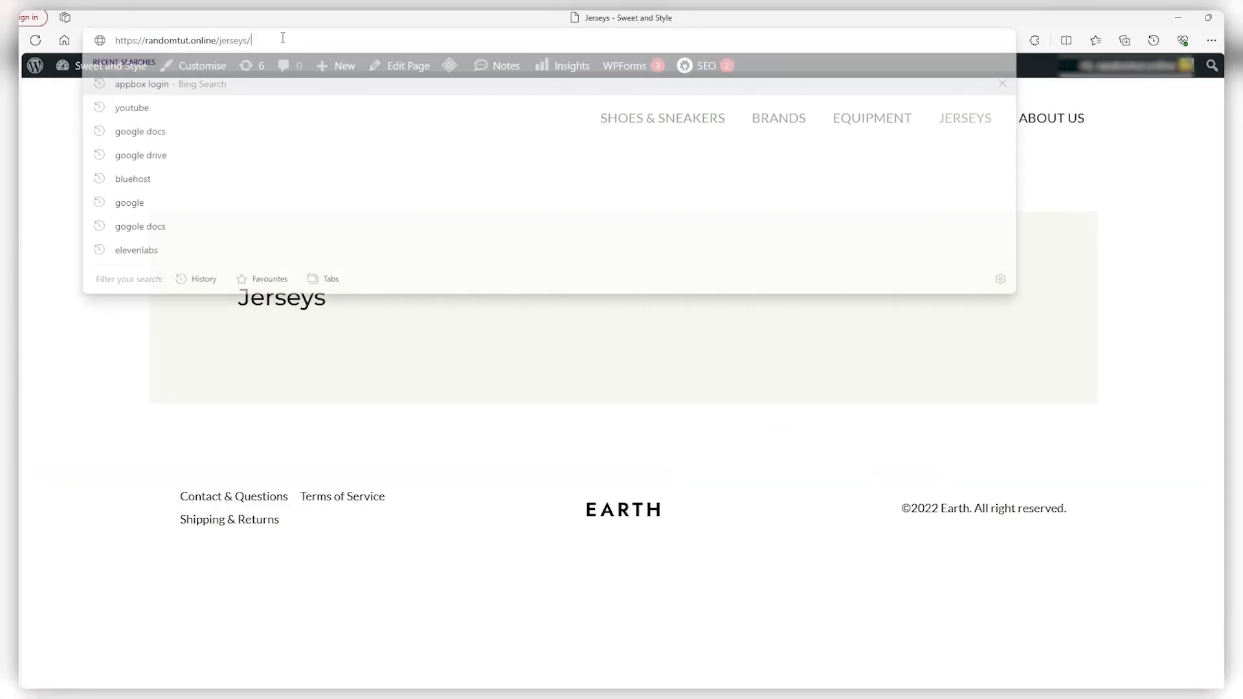
pyautogui.click(87, 404)
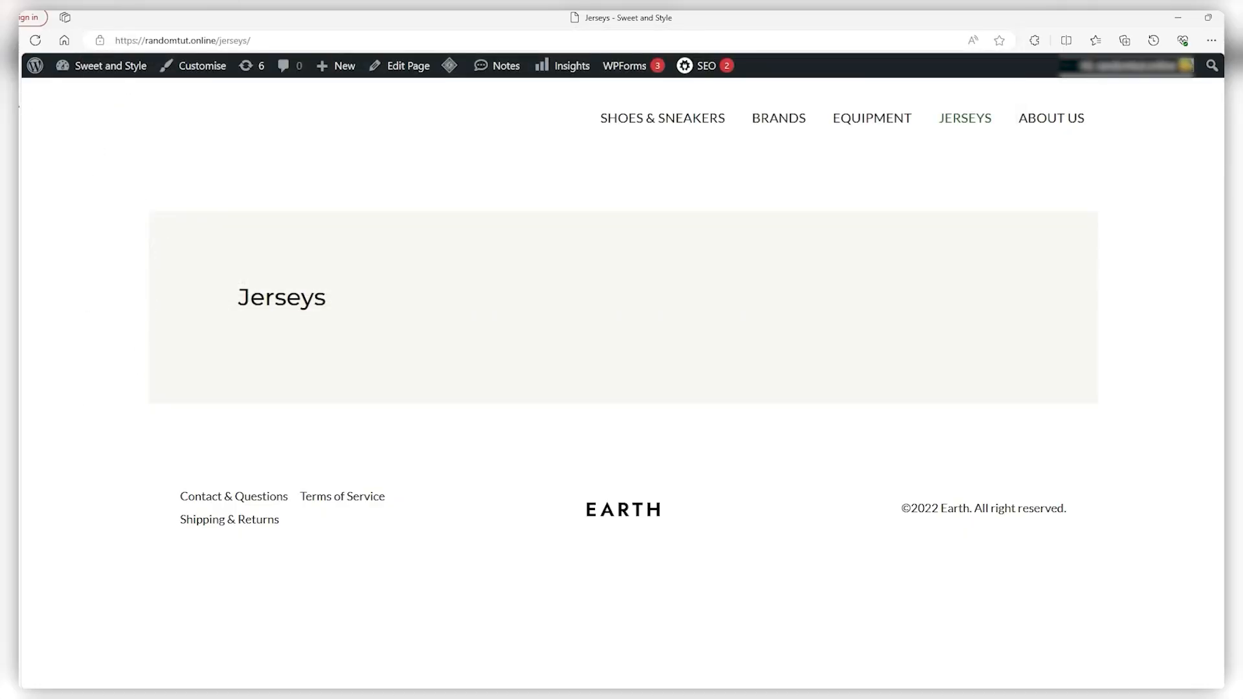
pyautogui.click(26, 111)
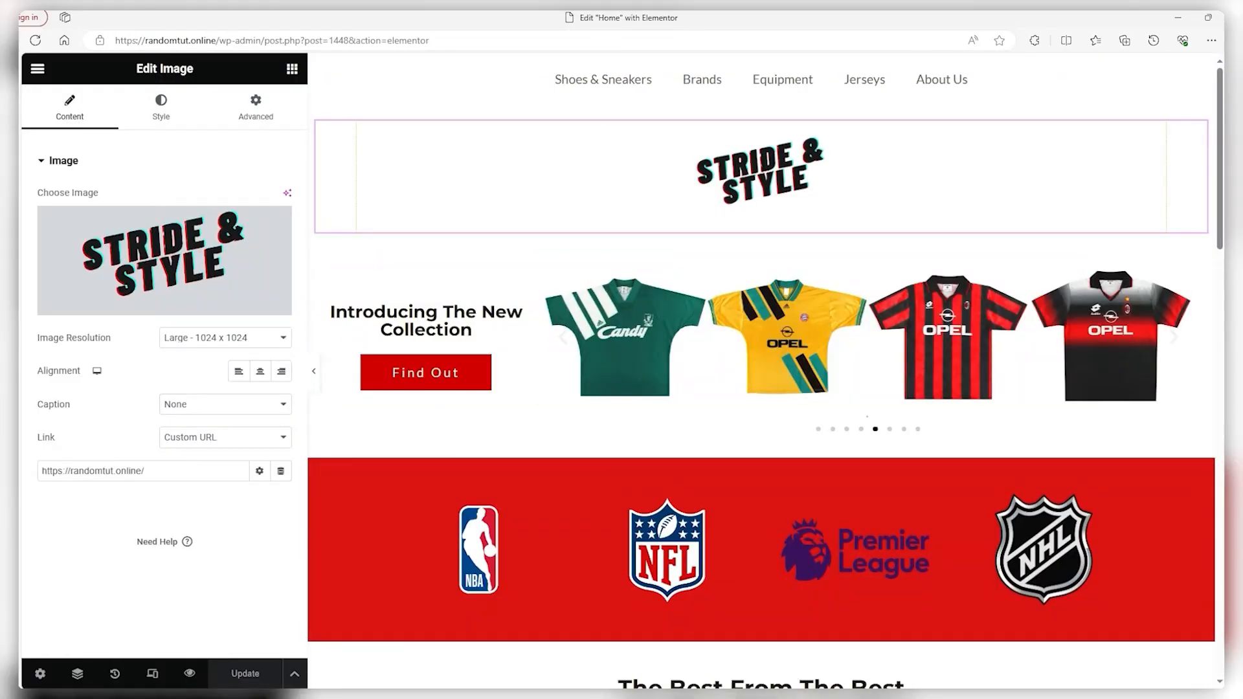
pyautogui.click(435, 384)
pyautogui.click(125, 277)
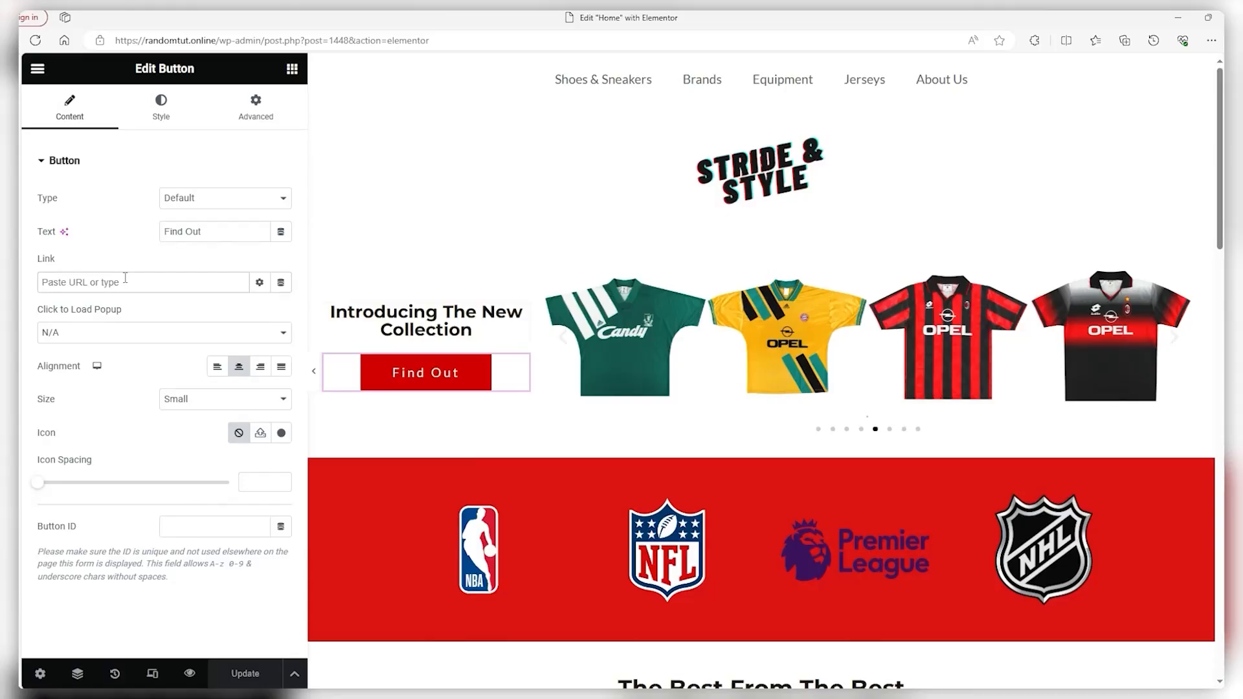
pyautogui.hotkey('ctrl', 'v')
pyautogui.click(252, 670)
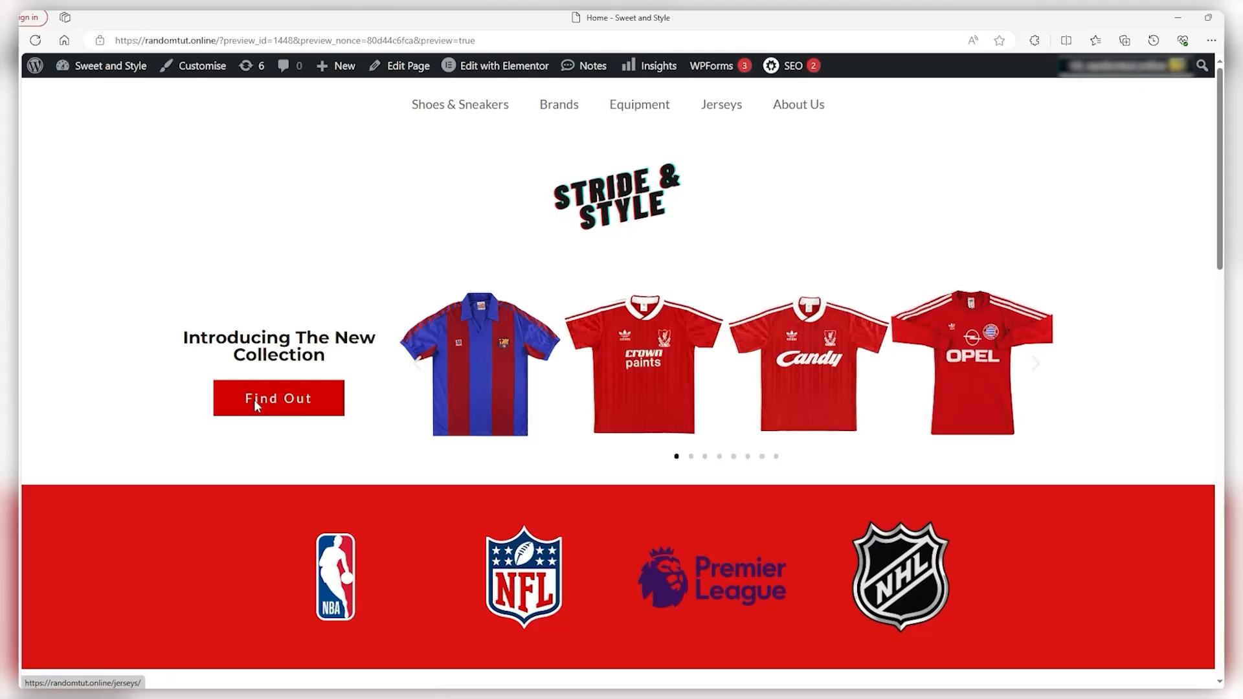
pyautogui.click(254, 399)
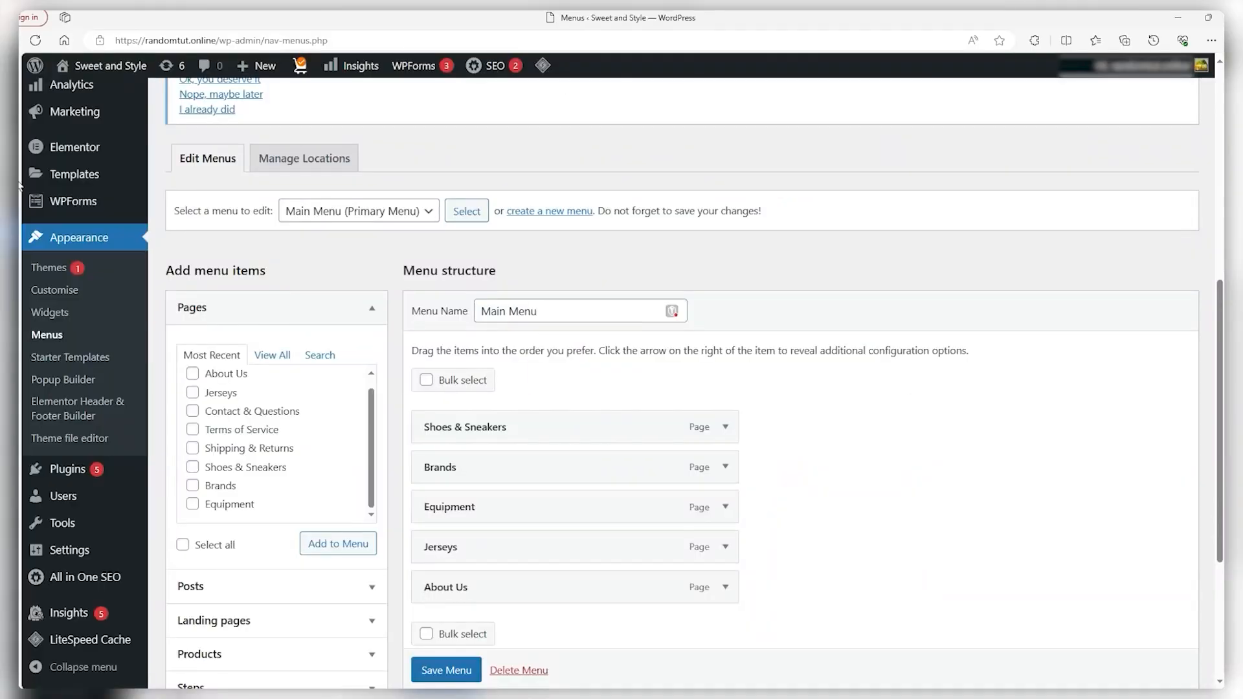
# Open WooCommerce Home and scroll through its store setup checklist
pyautogui.scroll(3, 107, 337)
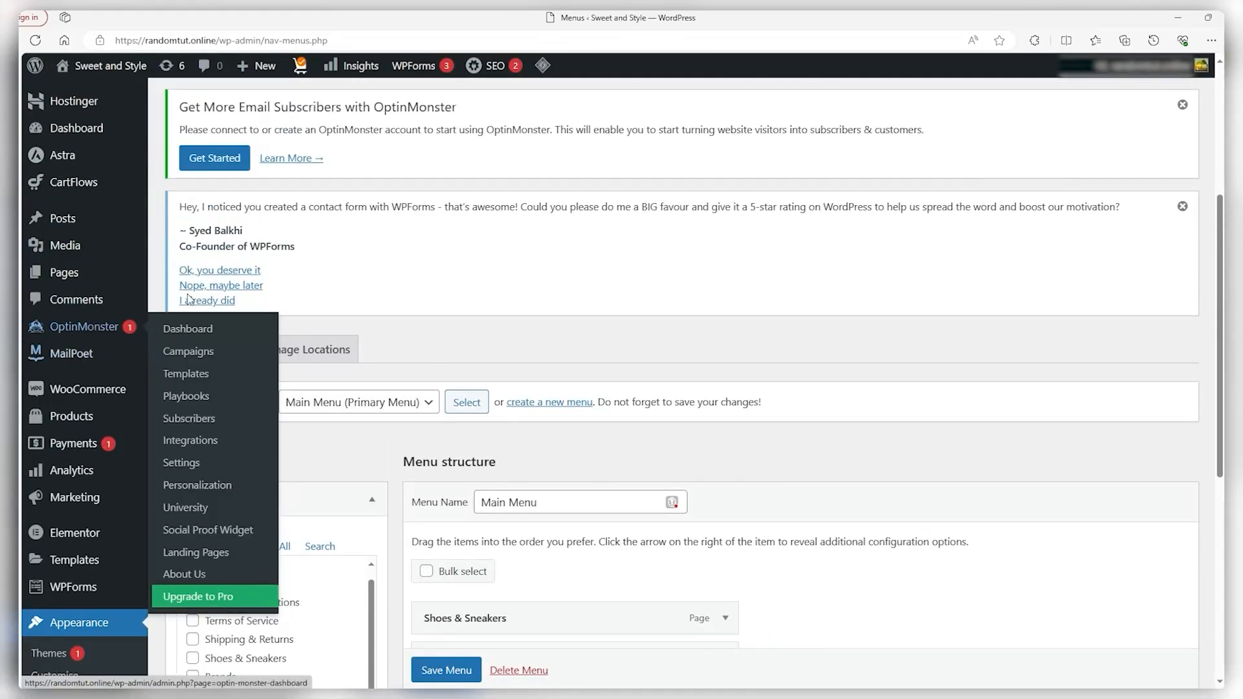
pyautogui.moveTo(60, 398)
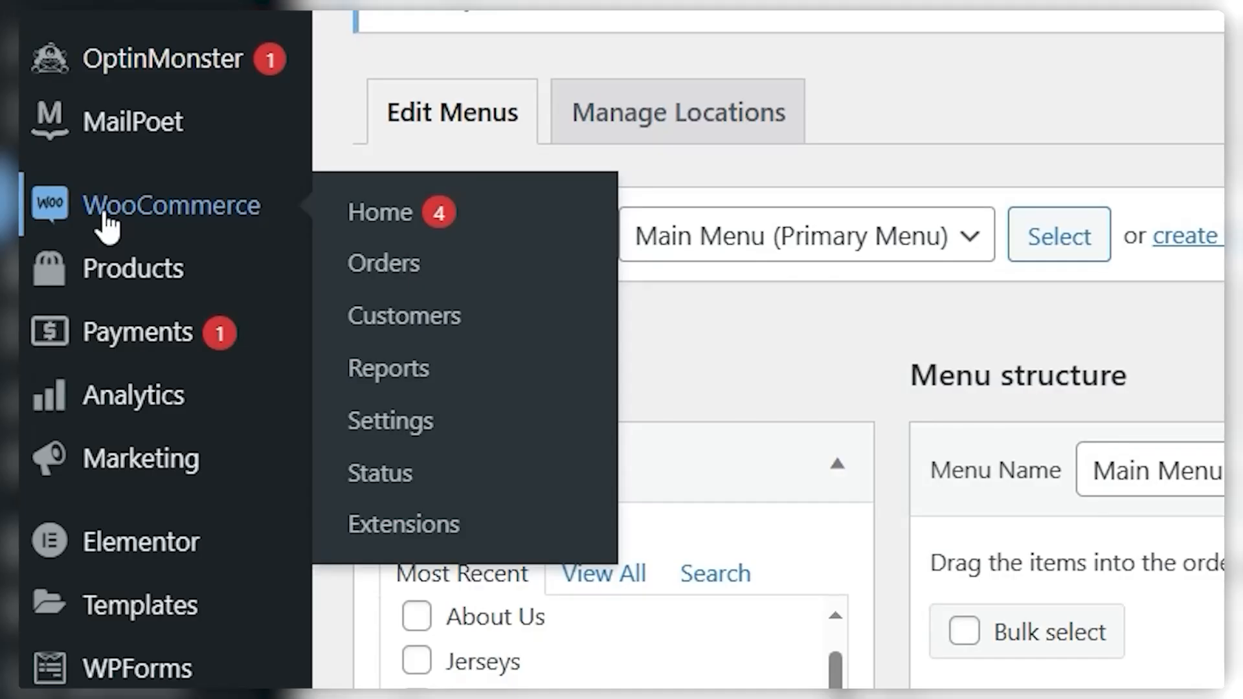
pyautogui.click(106, 220)
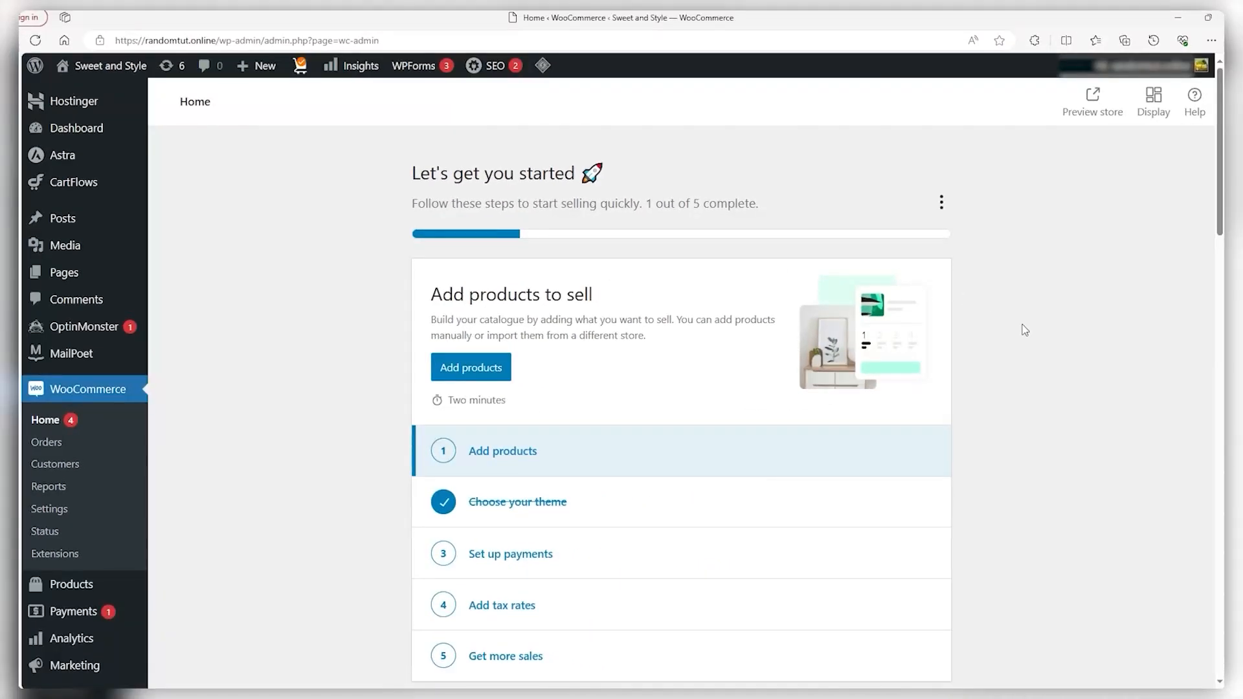
pyautogui.scroll(-7, 1059, 360)
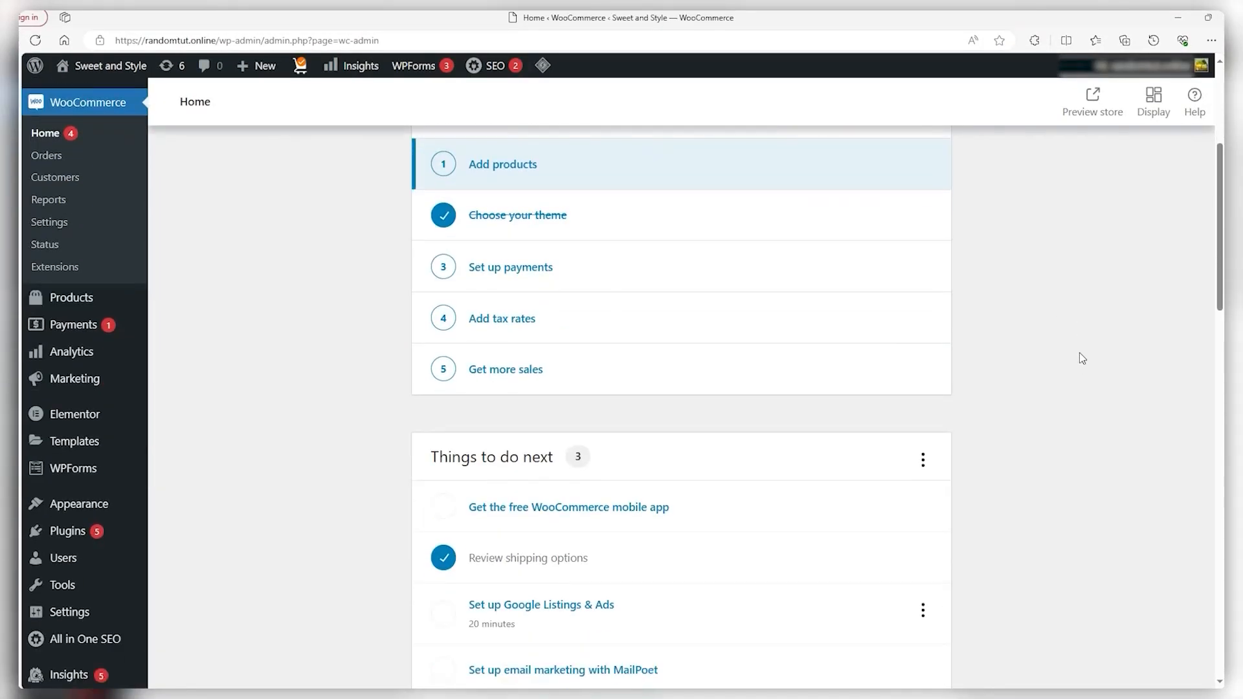
pyautogui.scroll(7, 1079, 352)
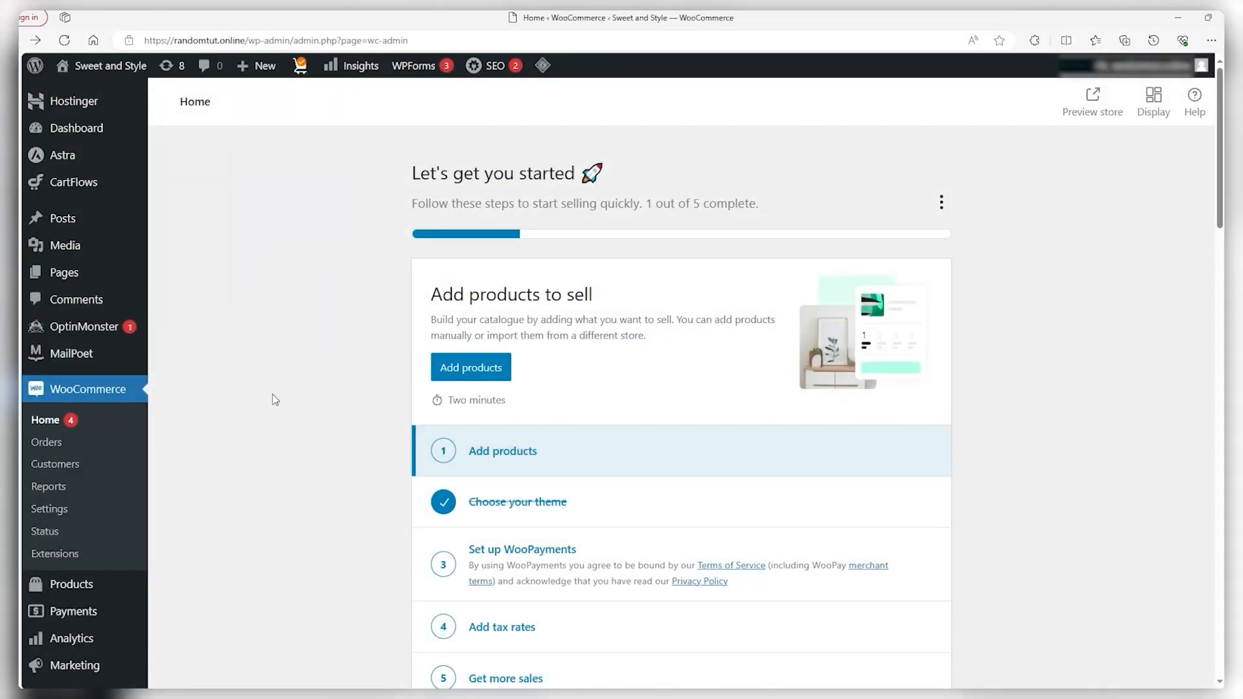
pyautogui.scroll(-1, 287, 364)
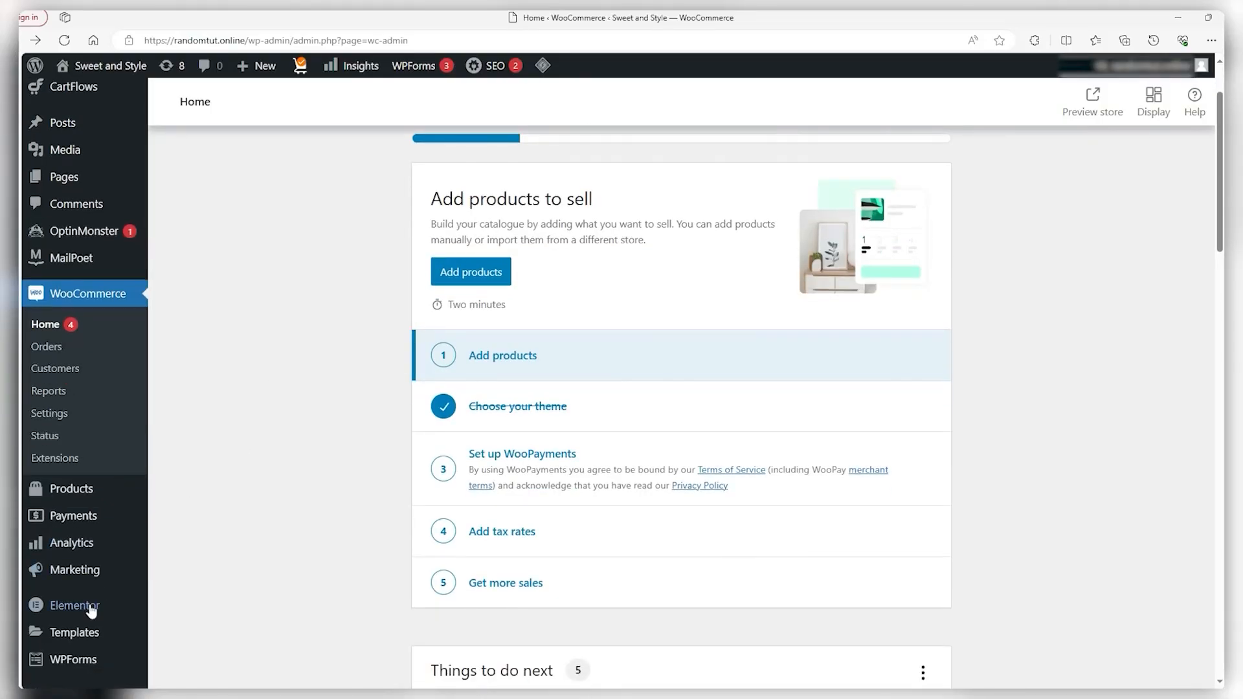
pyautogui.scroll(-1, 83, 611)
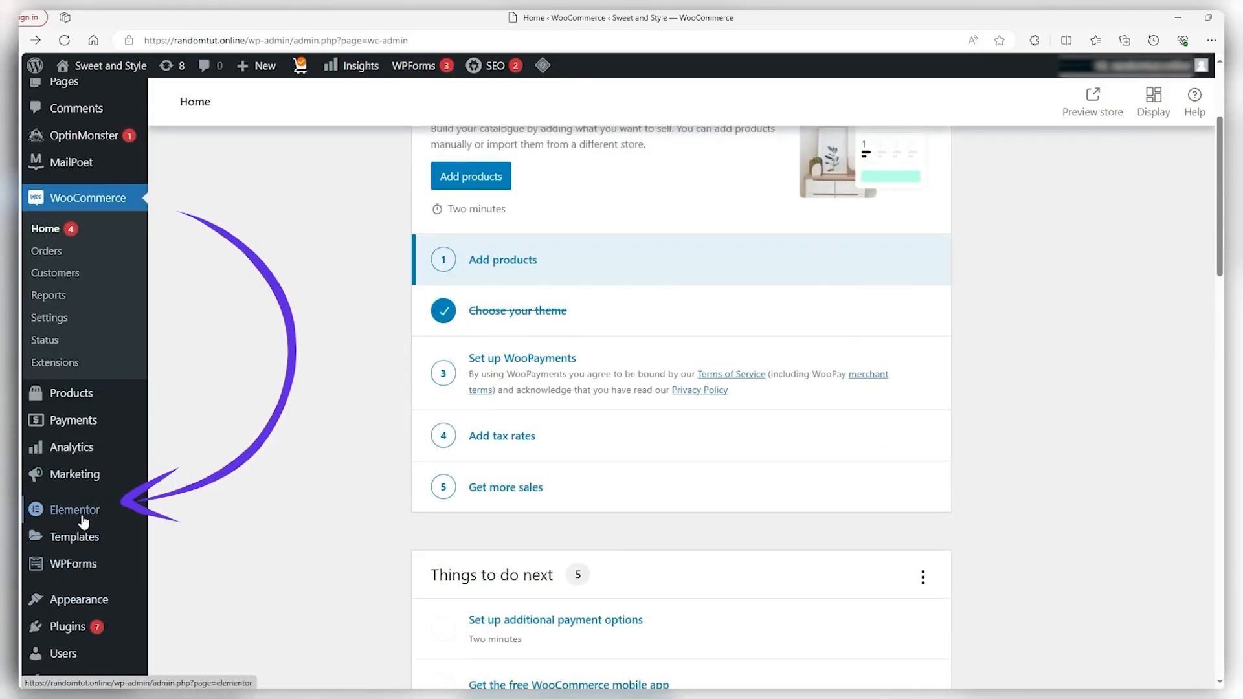
pyautogui.moveTo(83, 515)
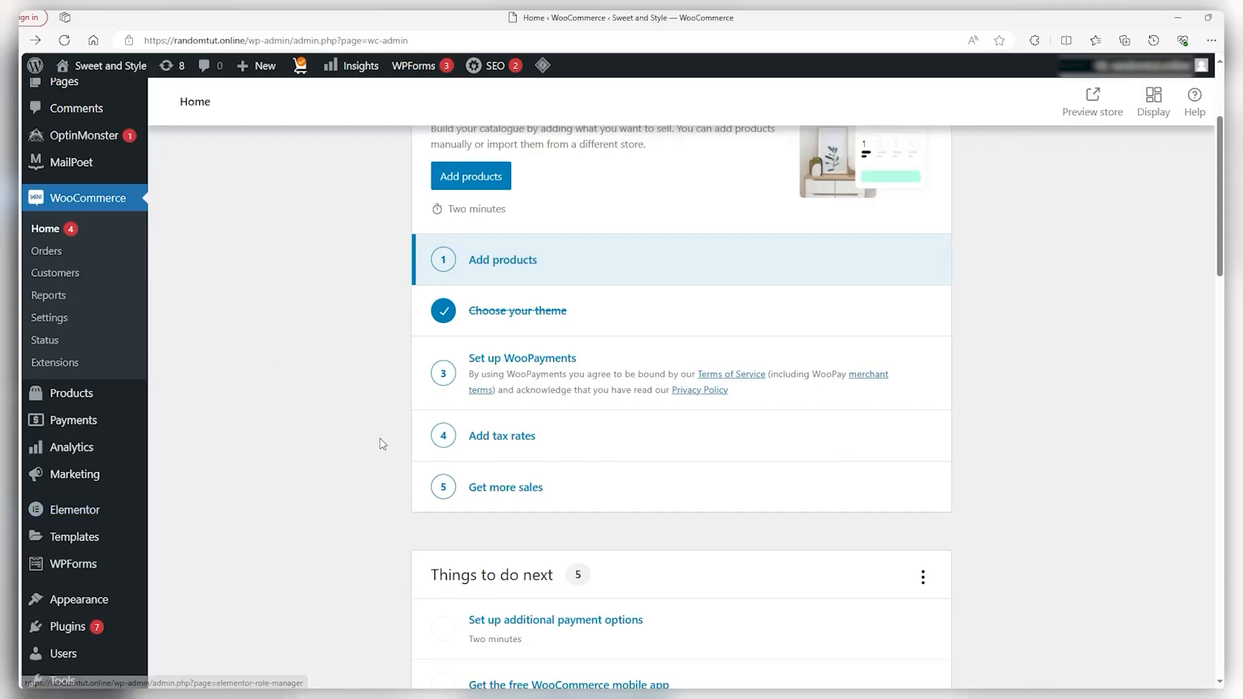
pyautogui.scroll(3, 350, 468)
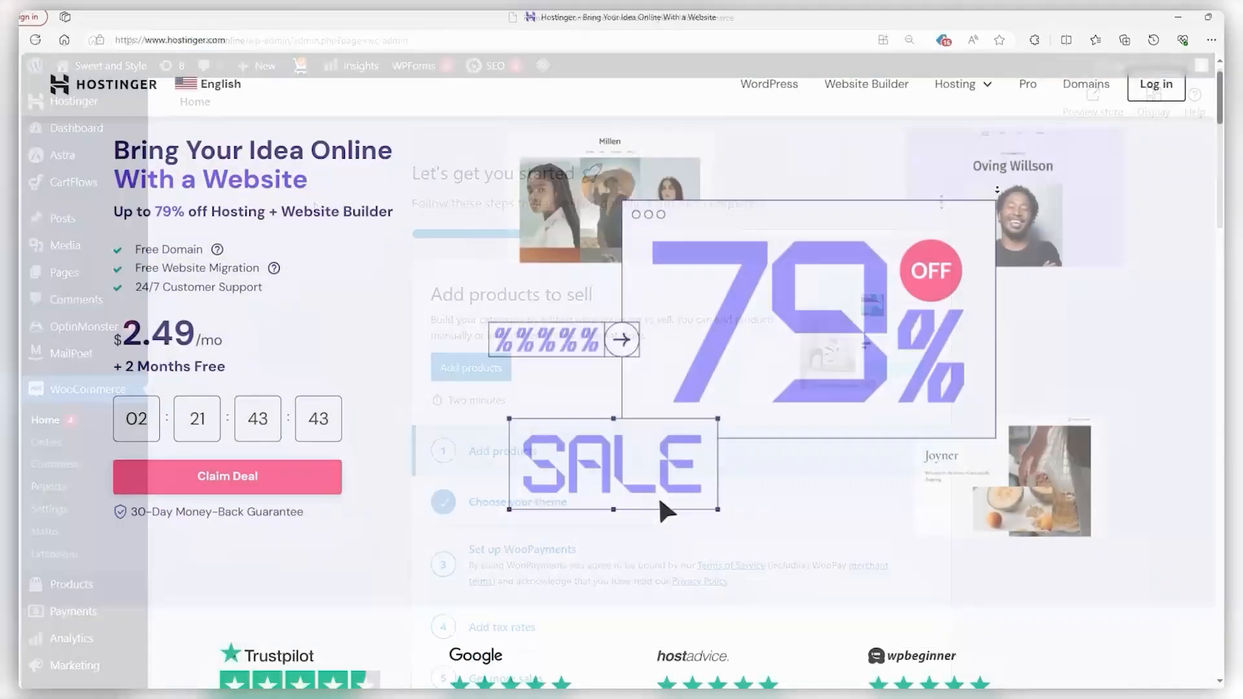
pyautogui.scroll(-5, 621, 369)
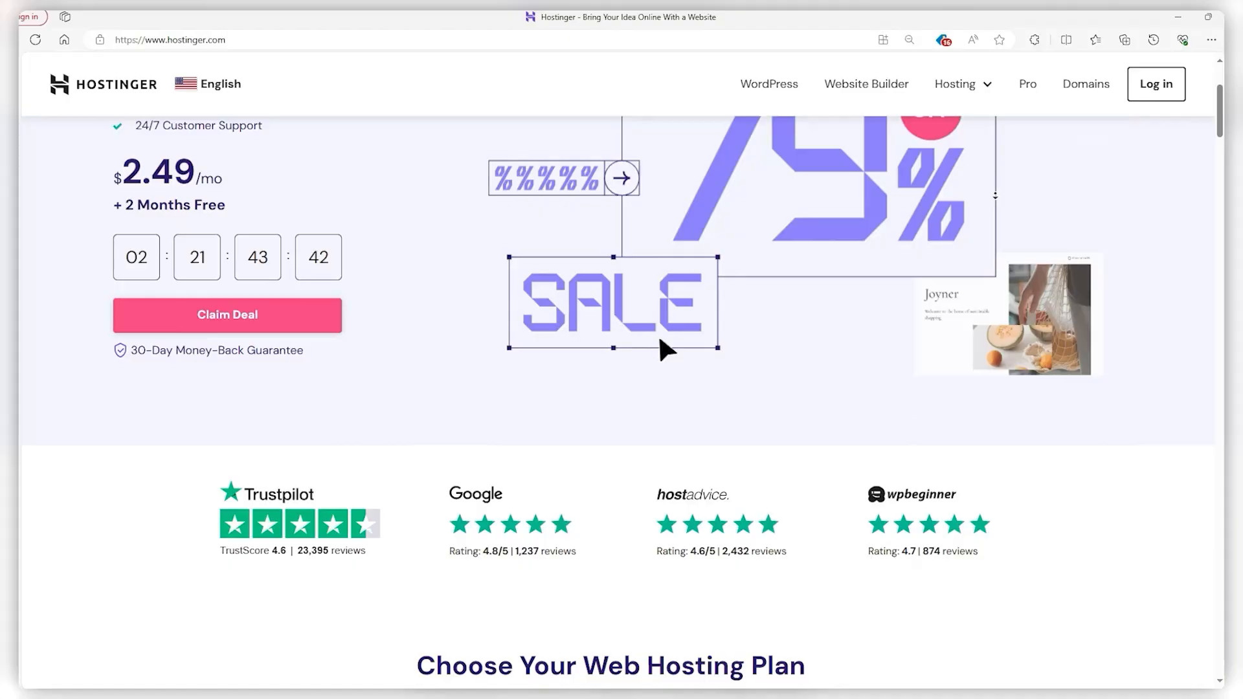
pyautogui.scroll(-5, 659, 244)
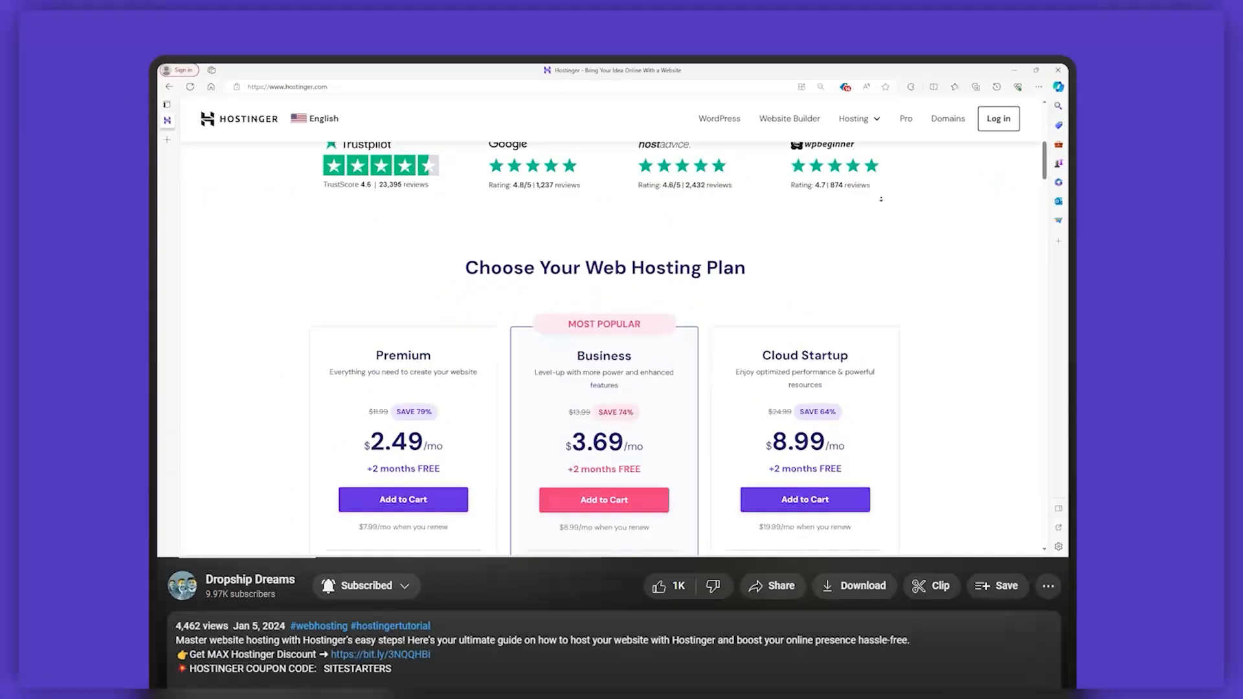
pyautogui.scroll(-1, 365, 354)
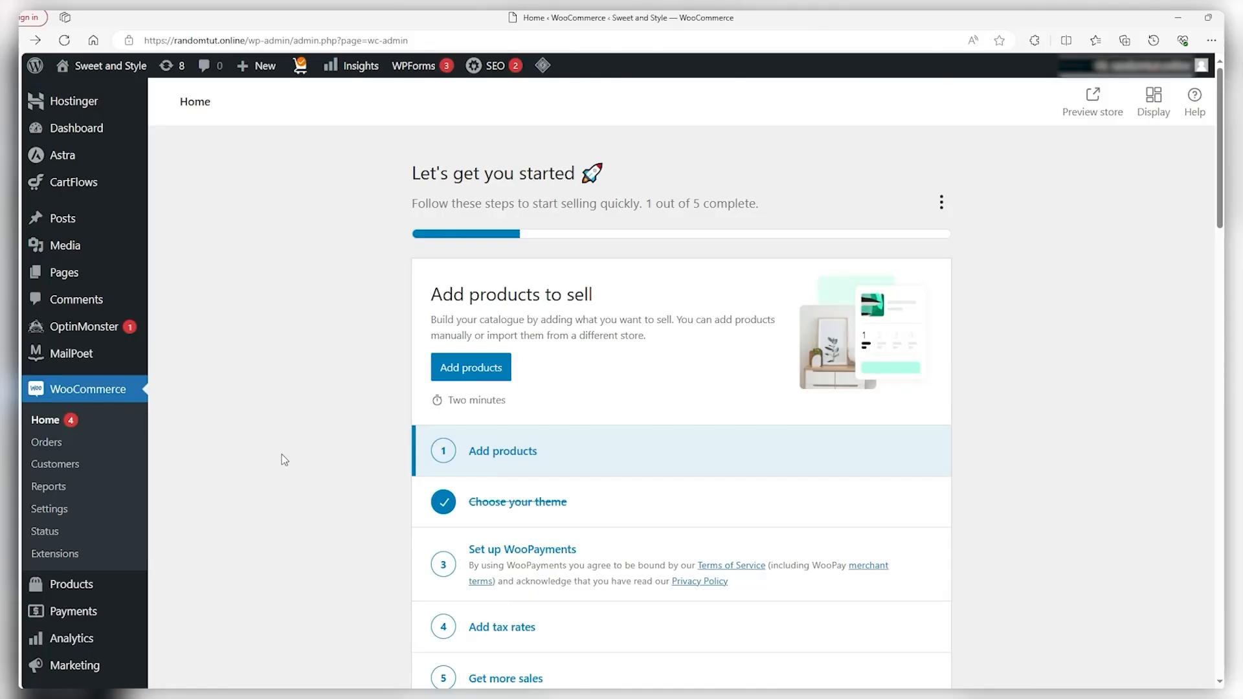
# Set Selling location(s) to Sell to all countries and keep shipping to all countries you sell to
pyautogui.click(57, 510)
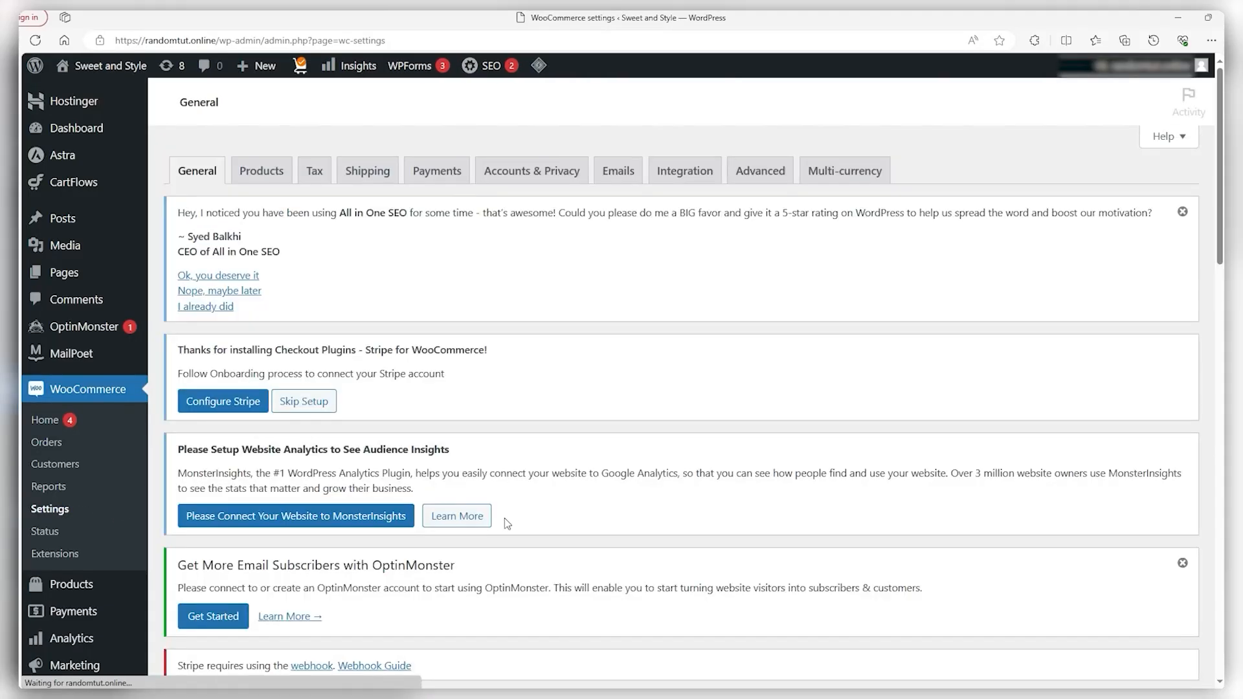
pyautogui.scroll(-10, 290, 534)
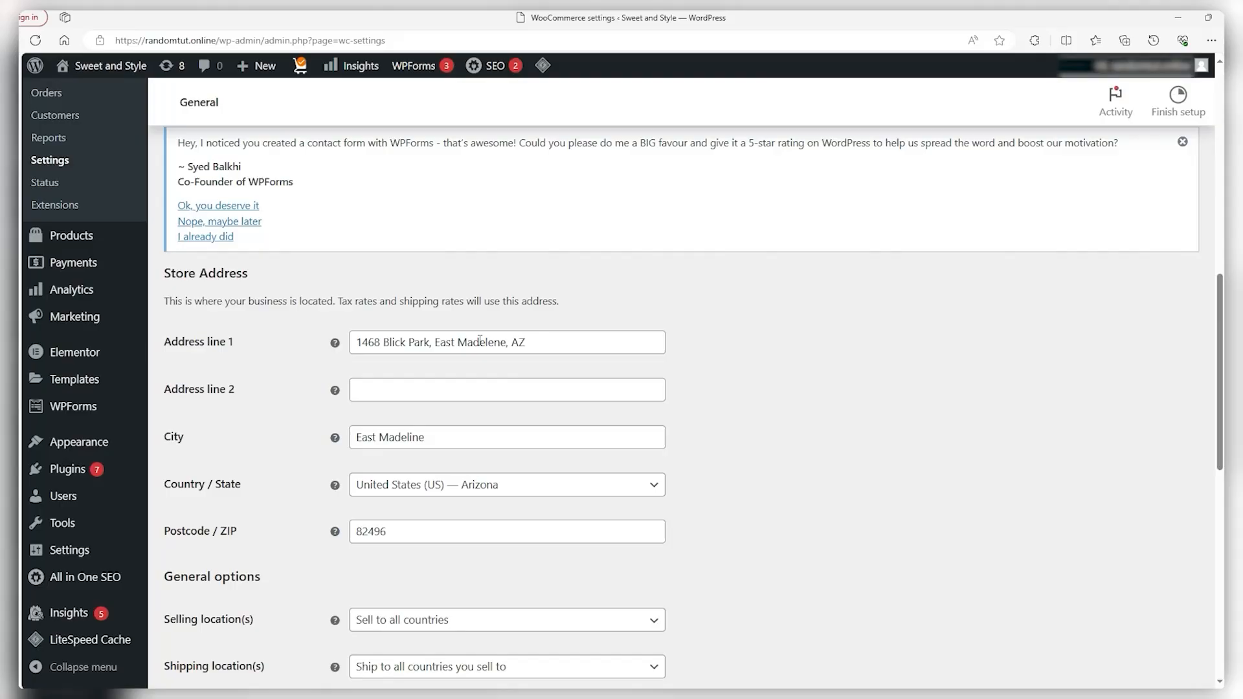
pyautogui.scroll(-3, 476, 338)
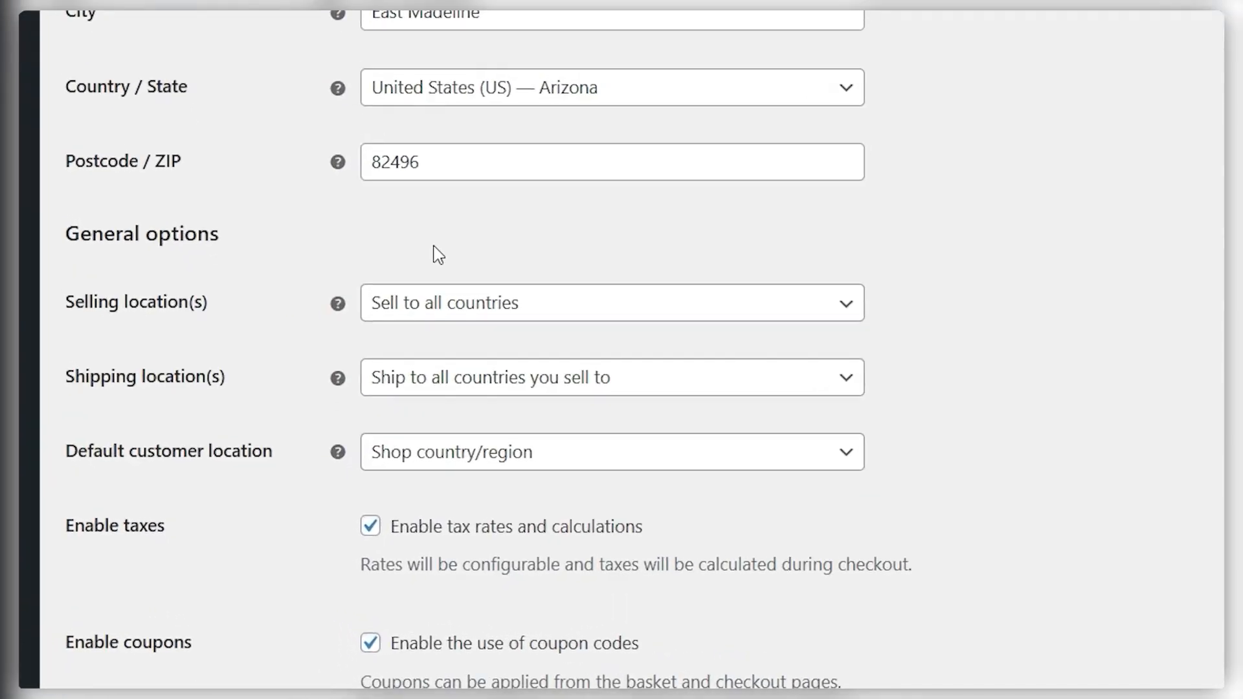
pyautogui.click(413, 303)
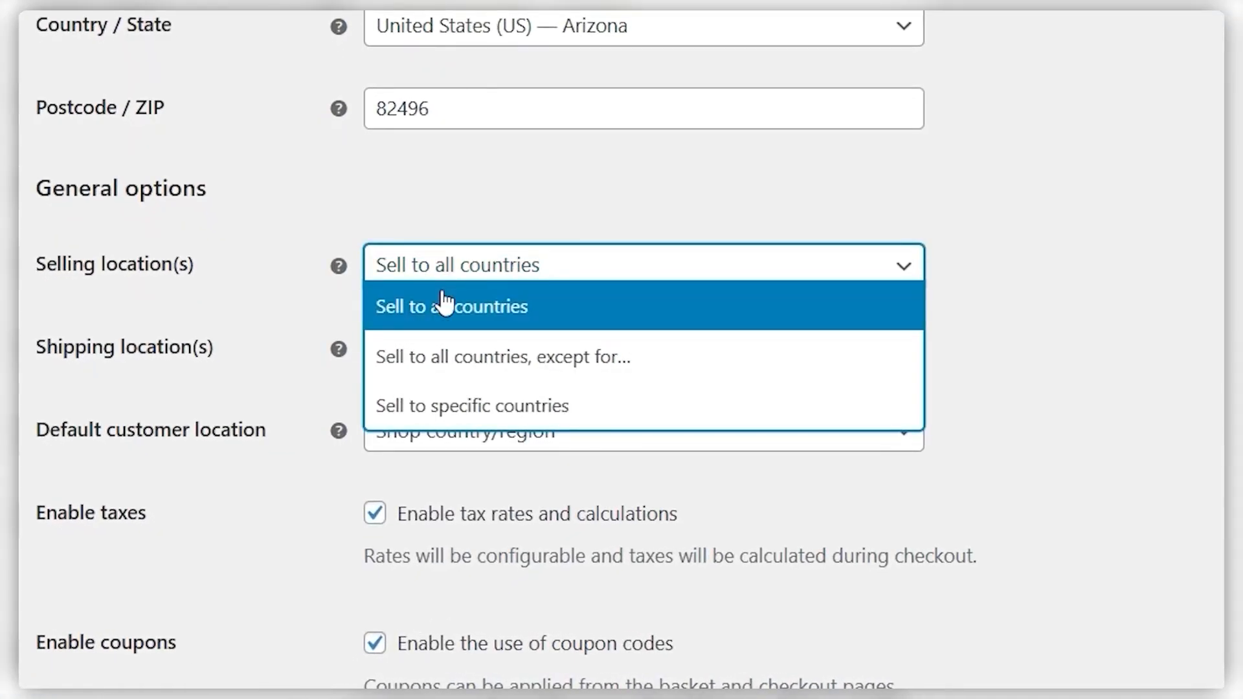
pyautogui.click(441, 357)
pyautogui.click(507, 275)
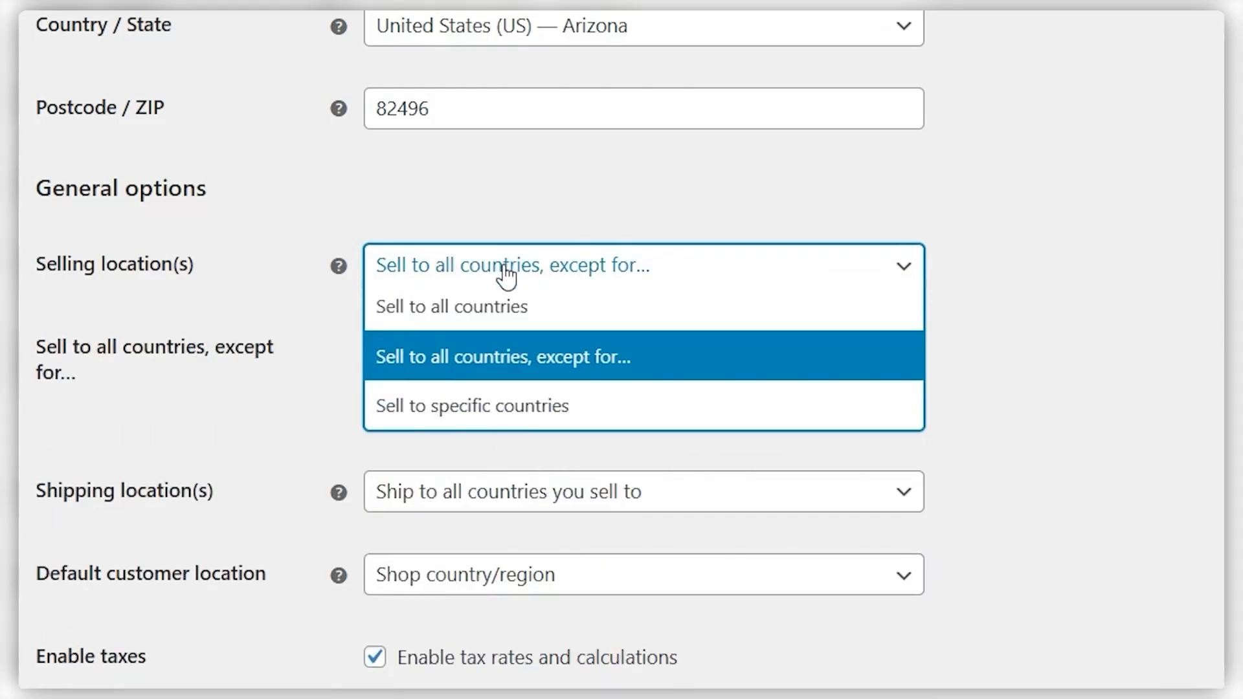
pyautogui.click(486, 406)
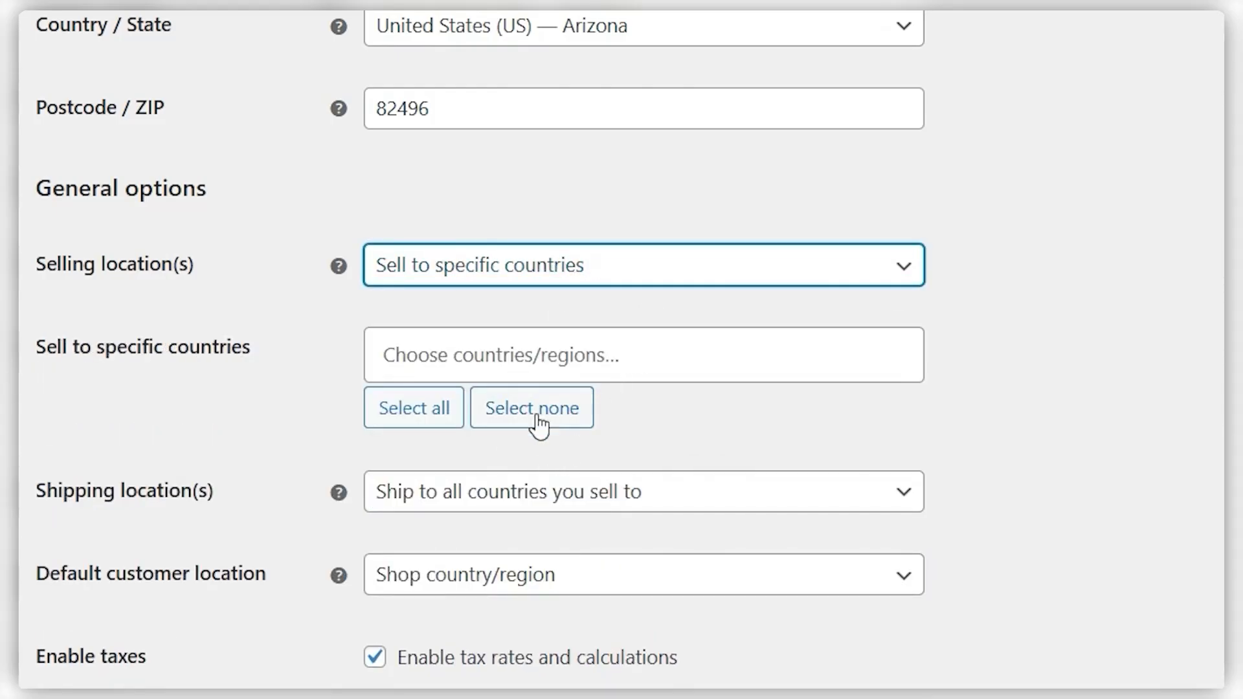
pyautogui.click(547, 276)
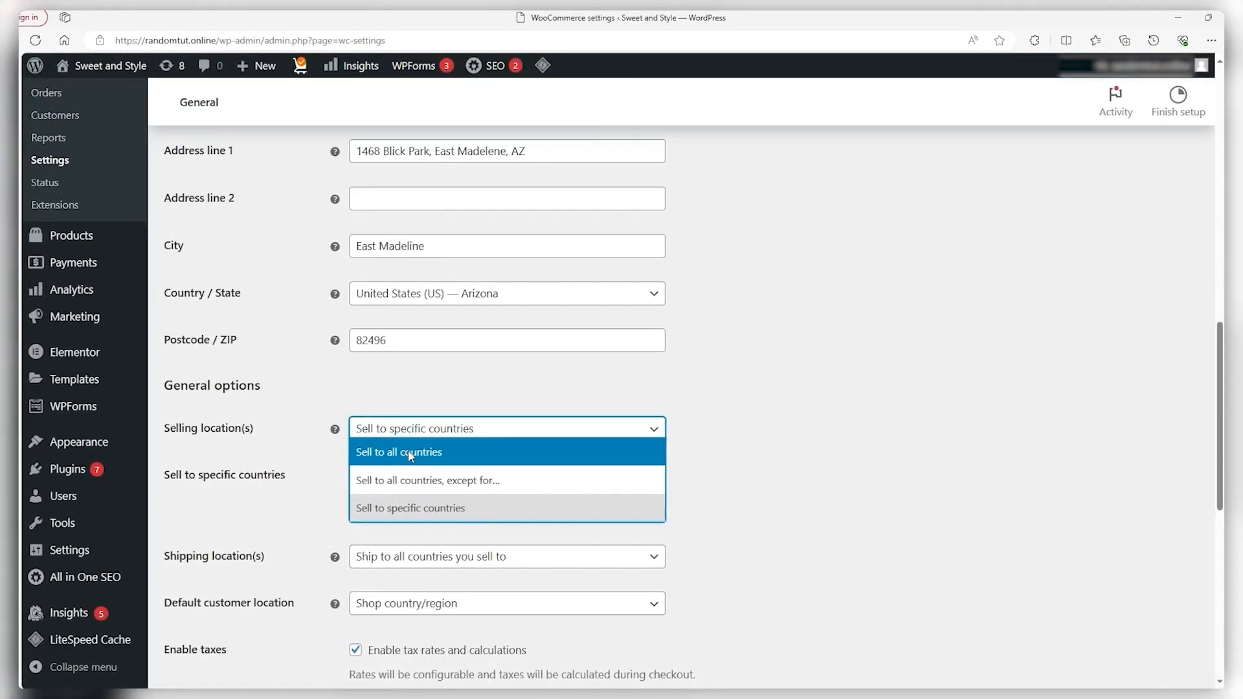
pyautogui.click(410, 453)
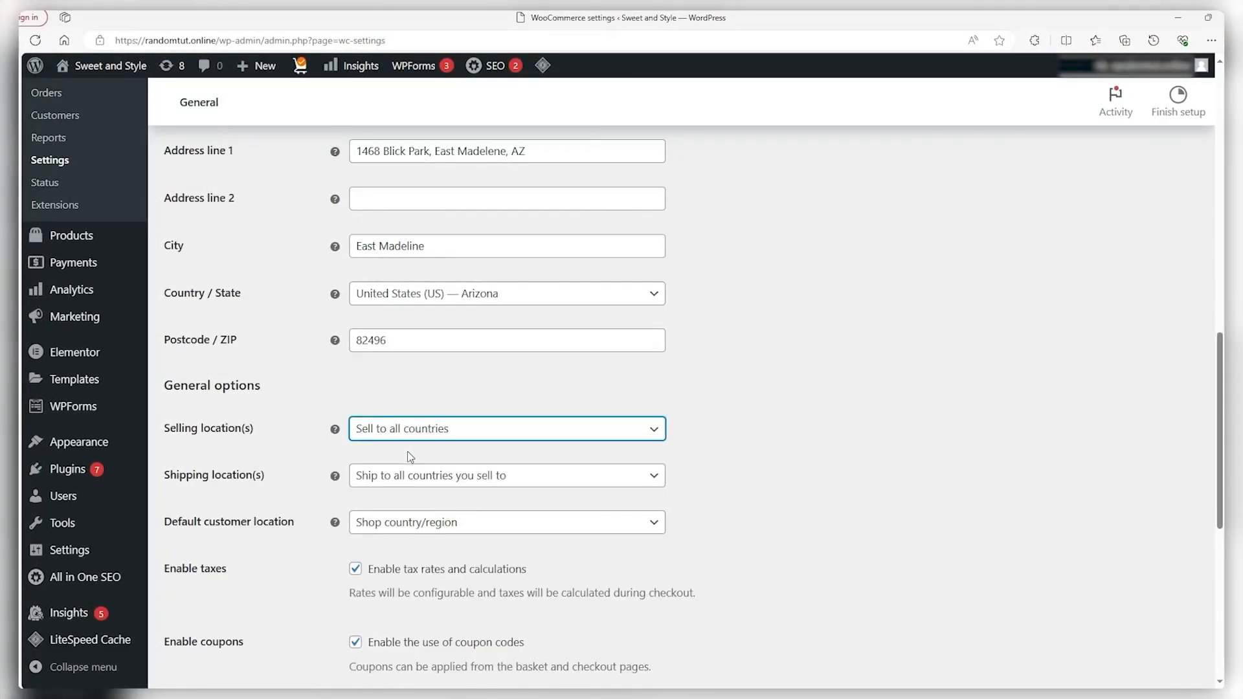
pyautogui.click(410, 478)
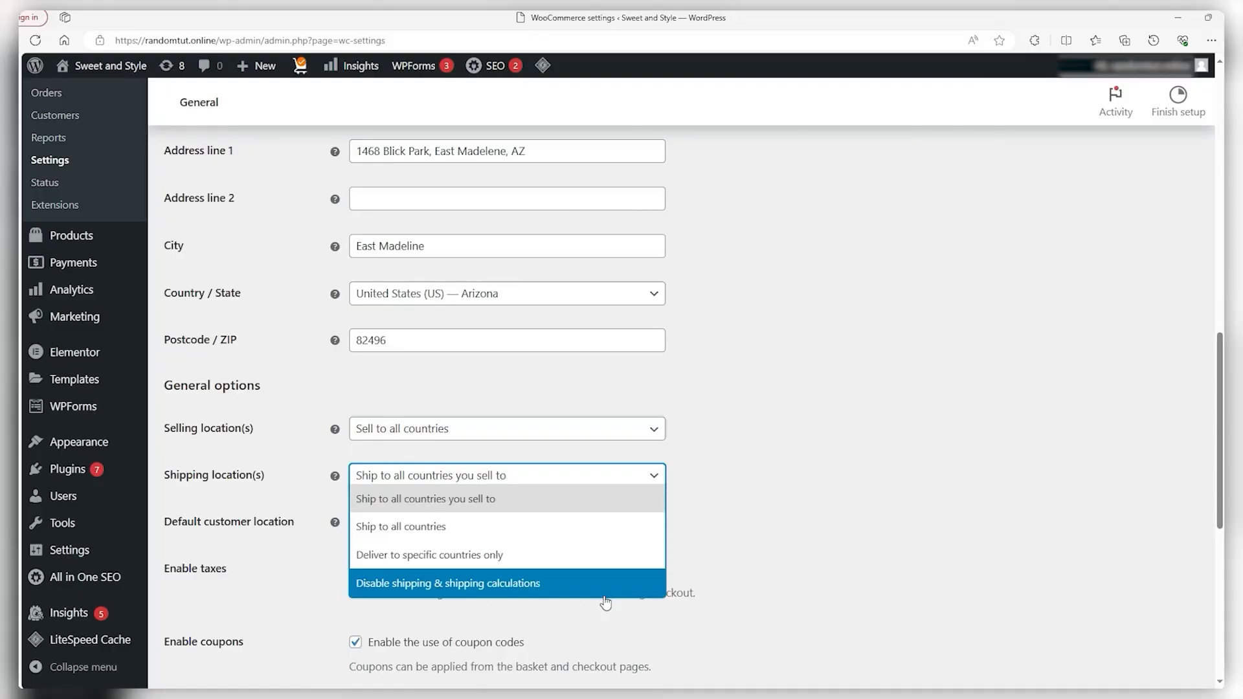
pyautogui.click(529, 500)
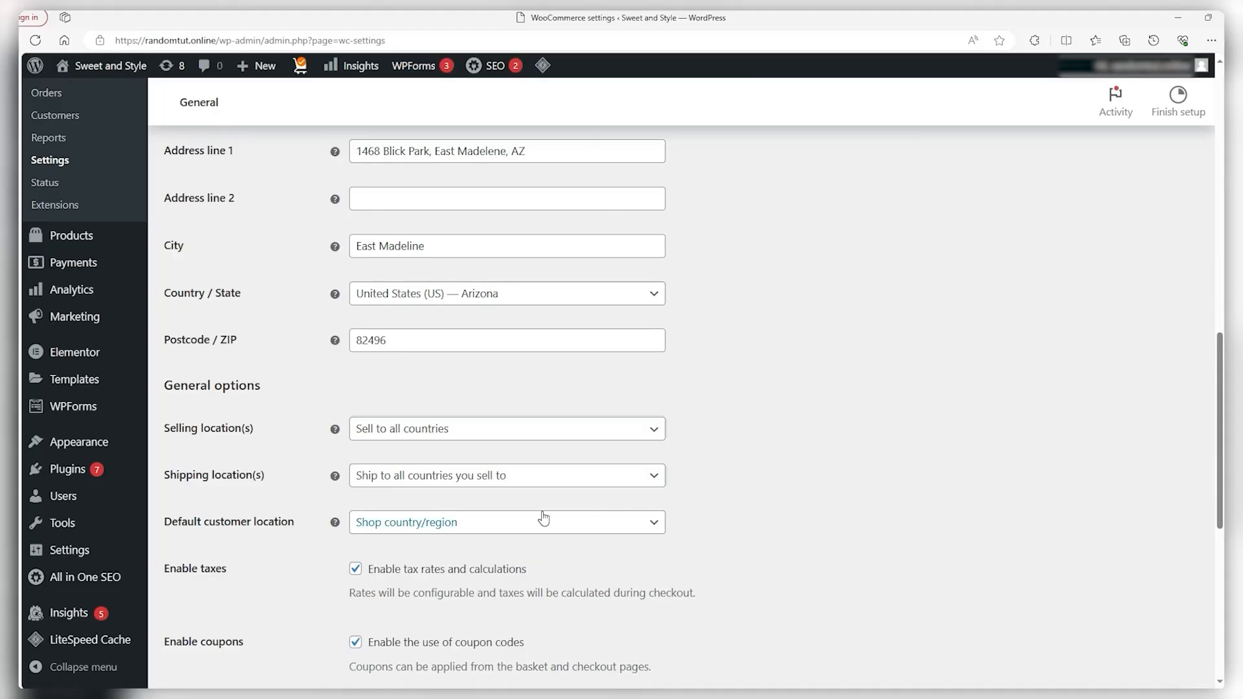
pyautogui.click(468, 530)
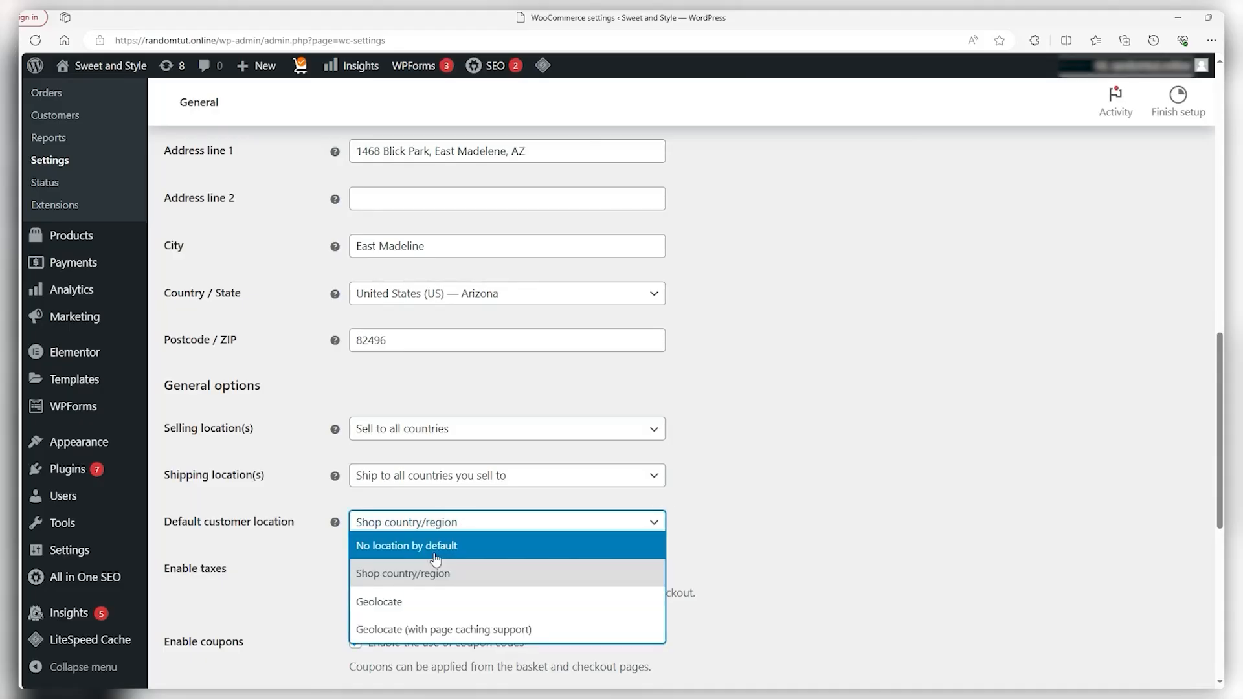
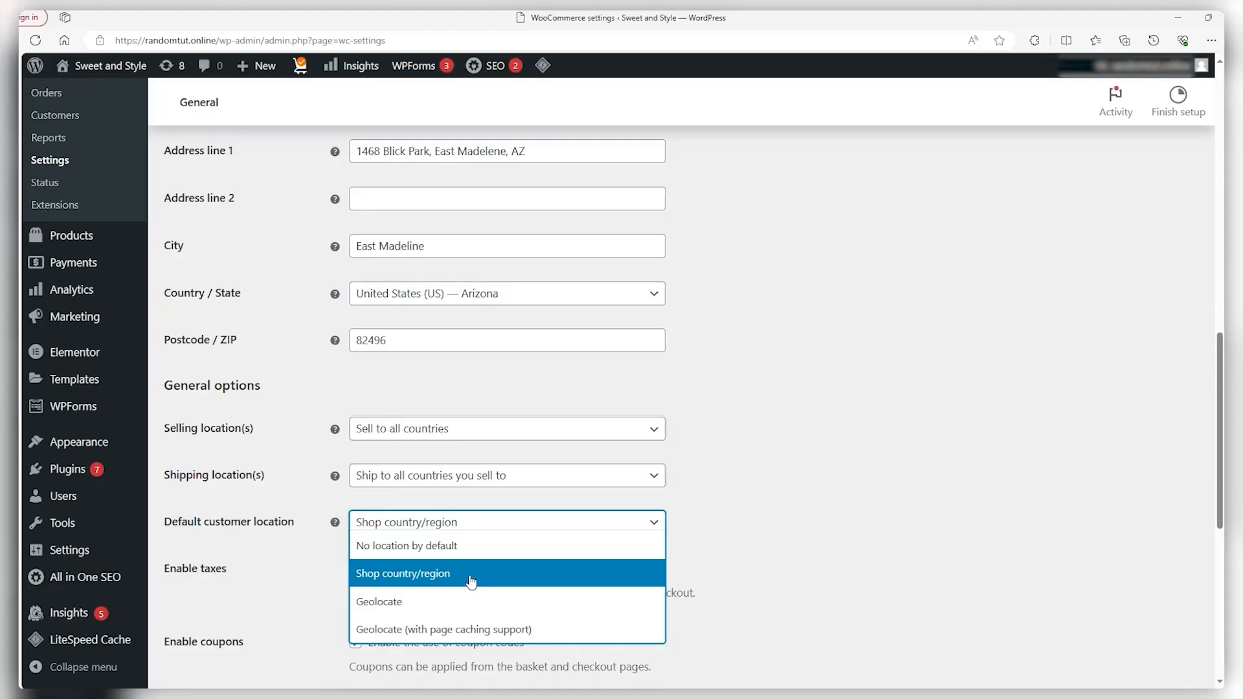
# Keep the shop country as default customer location and enable sequential coupon discounts
pyautogui.click(434, 580)
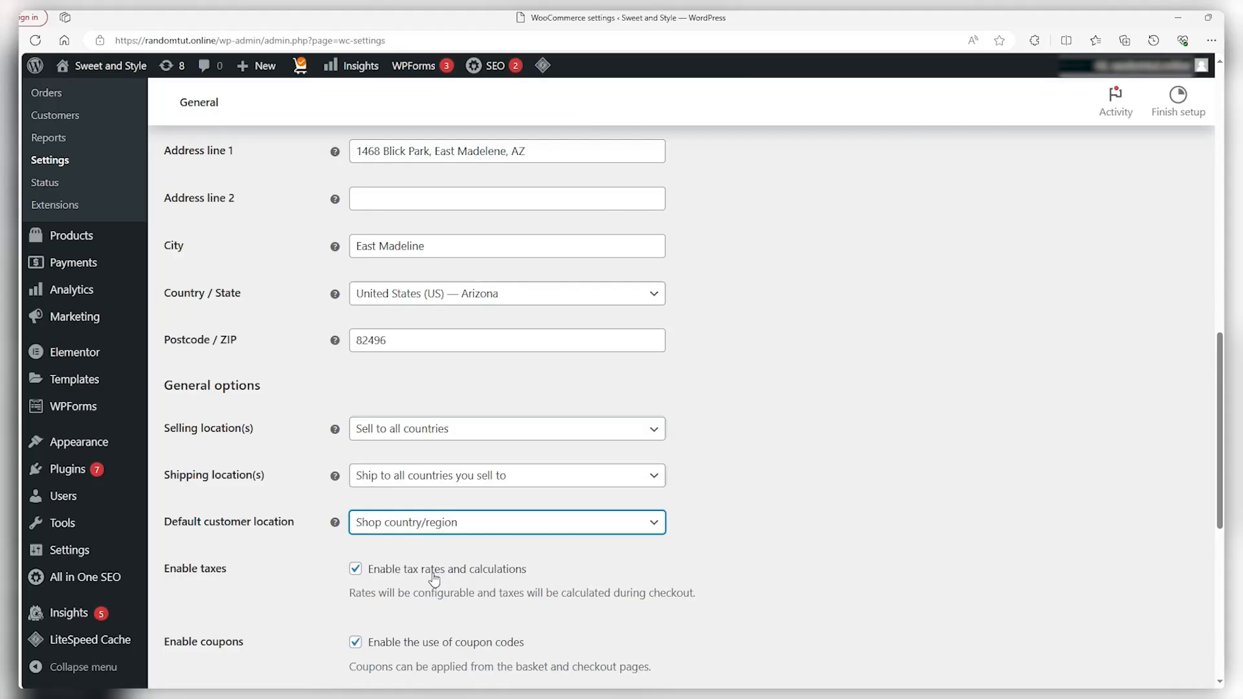
pyautogui.scroll(-5, 434, 580)
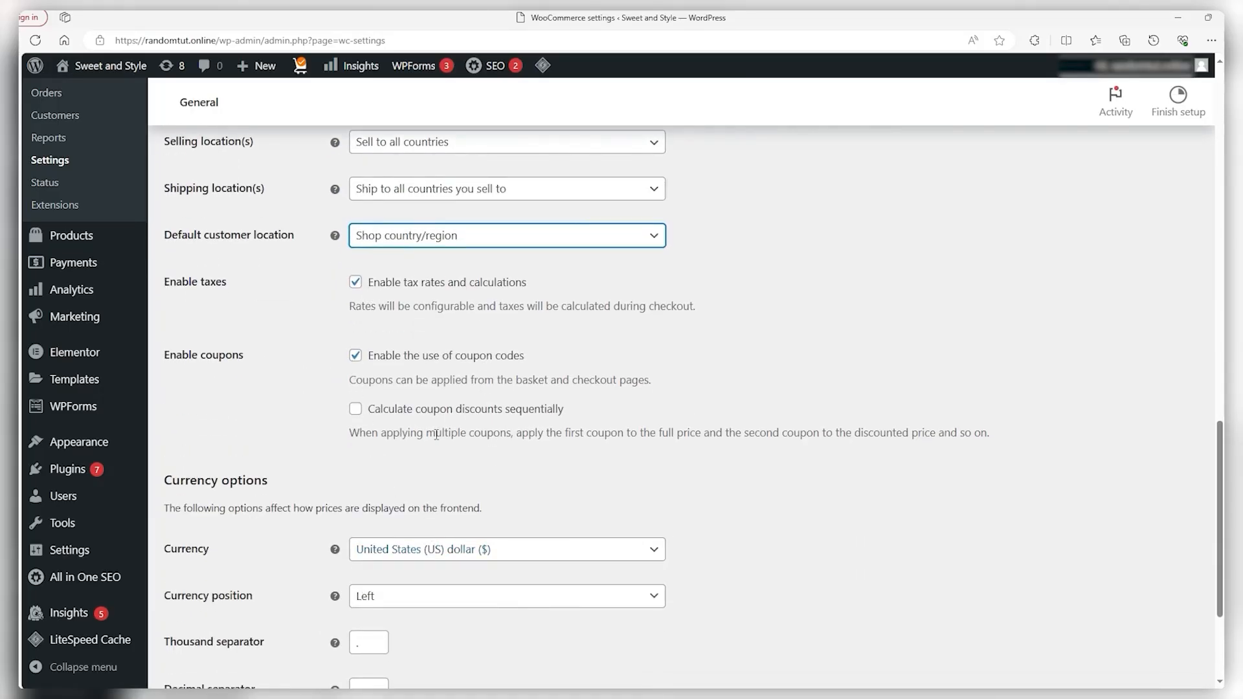
pyautogui.click(356, 410)
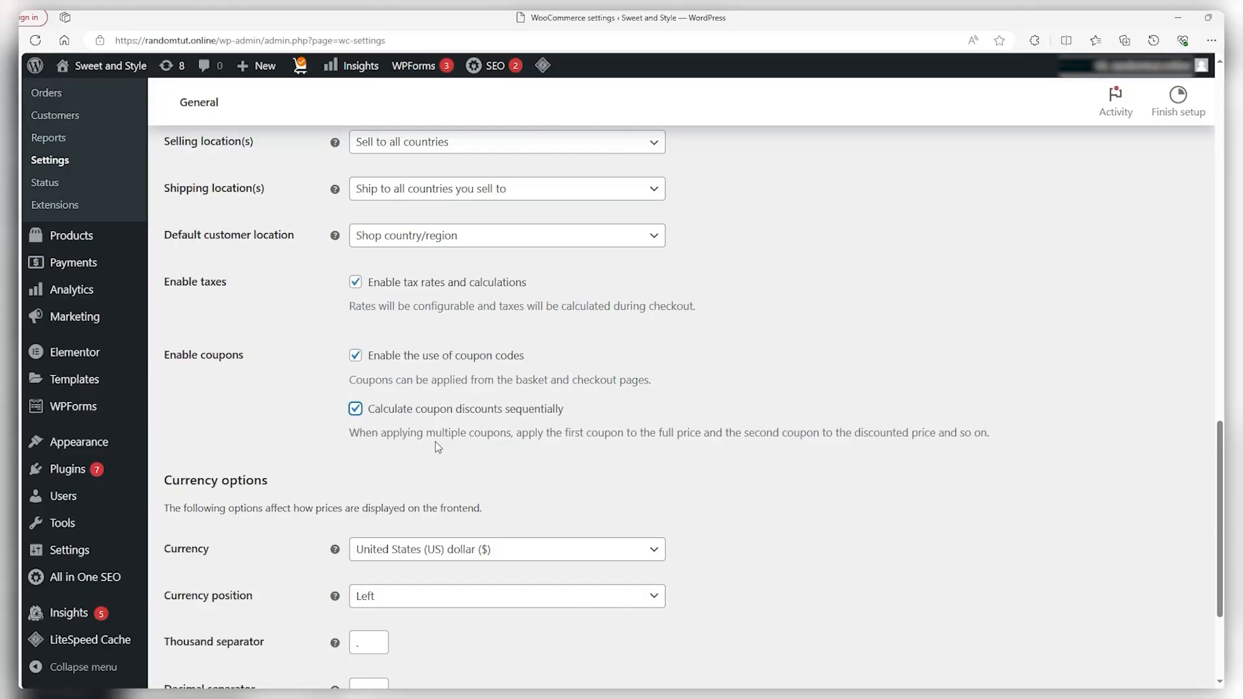
pyautogui.scroll(-3, 437, 445)
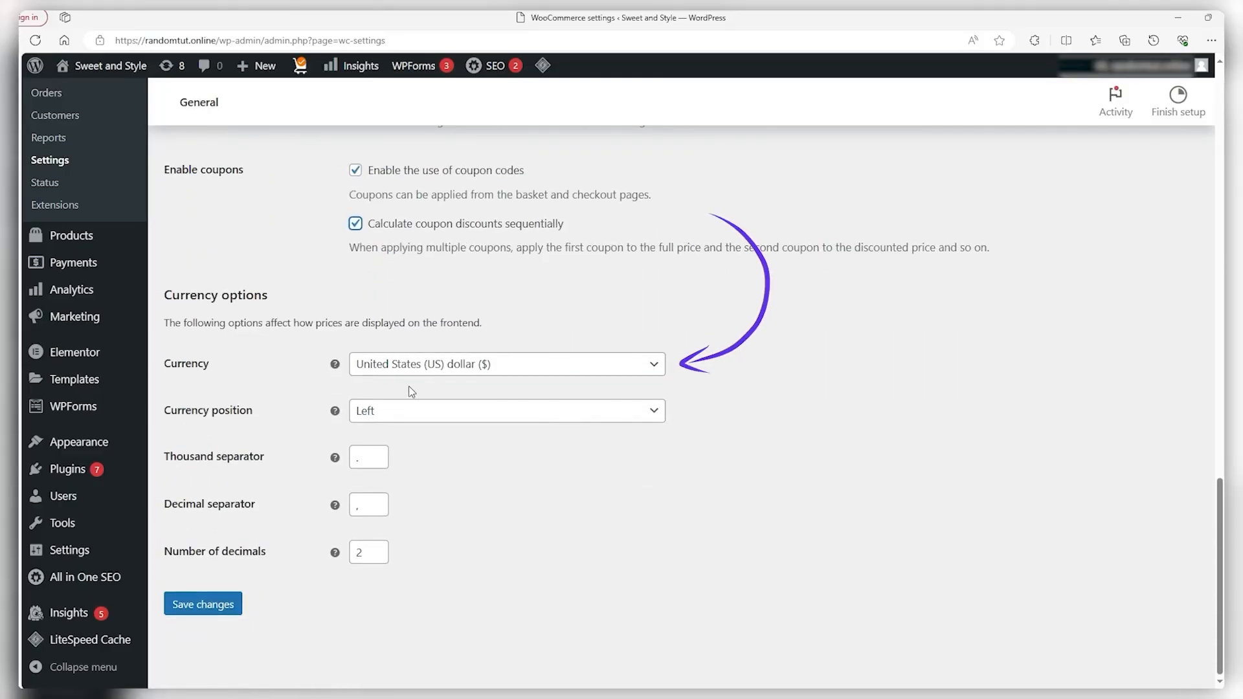
# Keep US dollar as the currency with the symbol on the left, and save the general settings
pyautogui.click(410, 368)
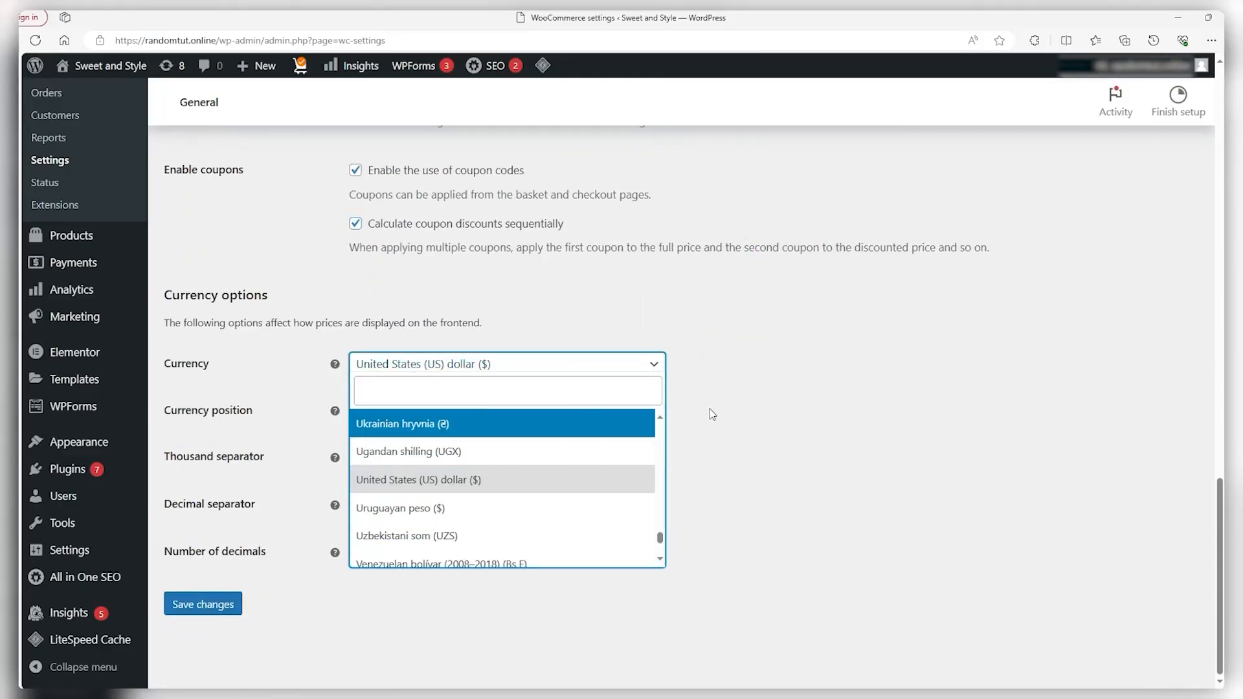
pyautogui.scroll(-2, 564, 492)
pyautogui.scroll(3, 531, 531)
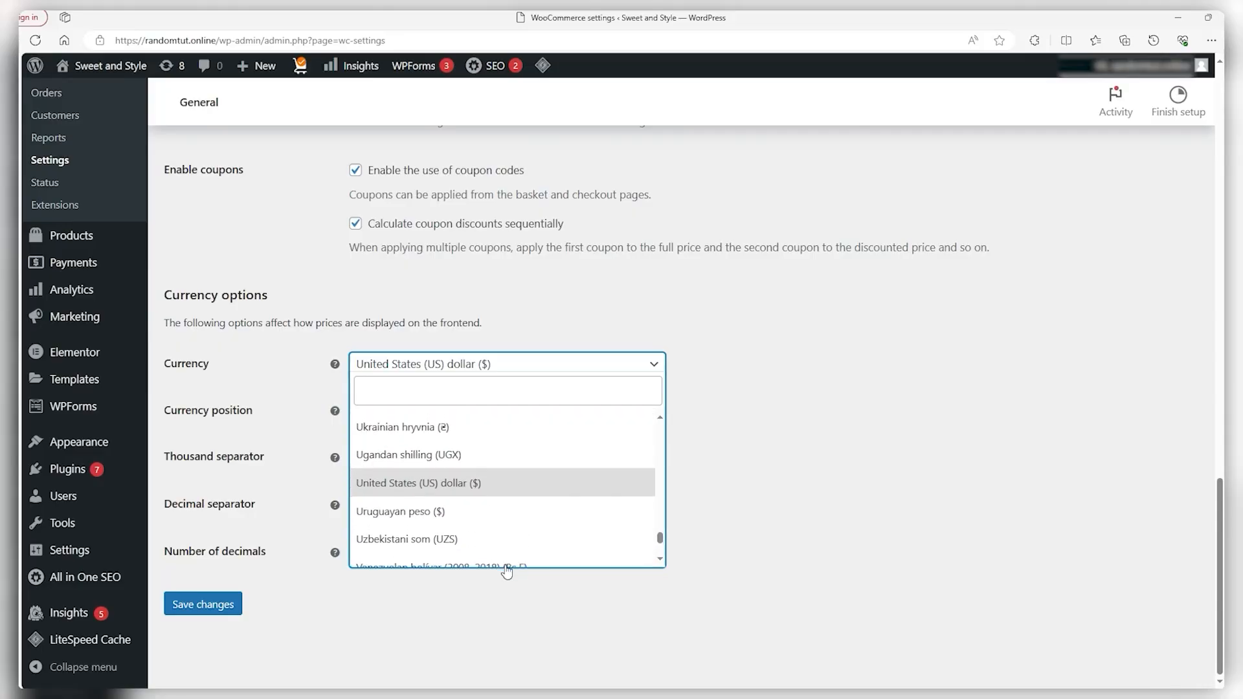
pyautogui.click(836, 391)
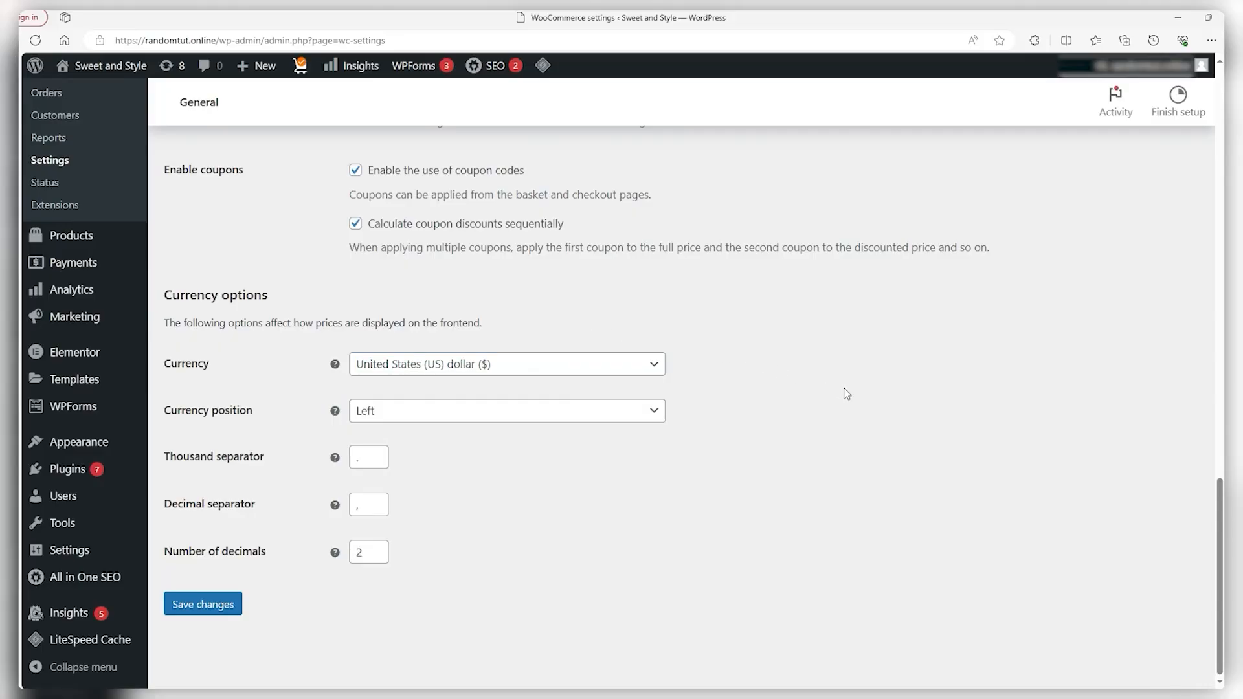
pyautogui.click(558, 414)
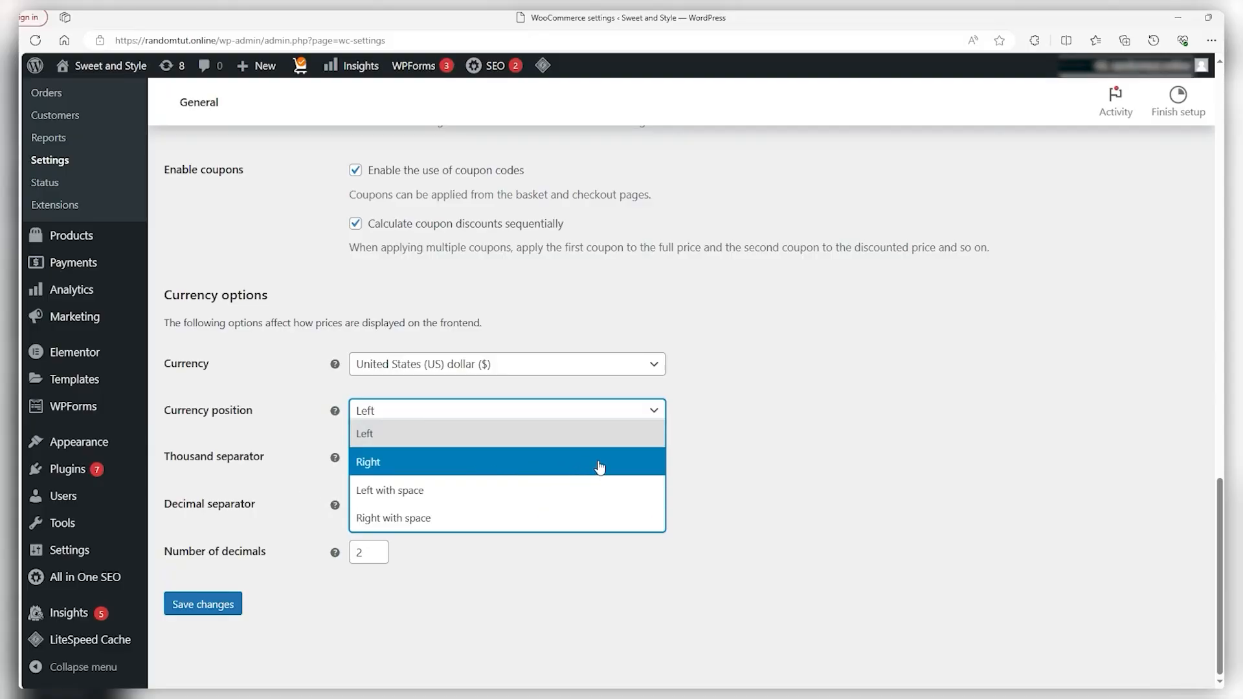
pyautogui.click(721, 468)
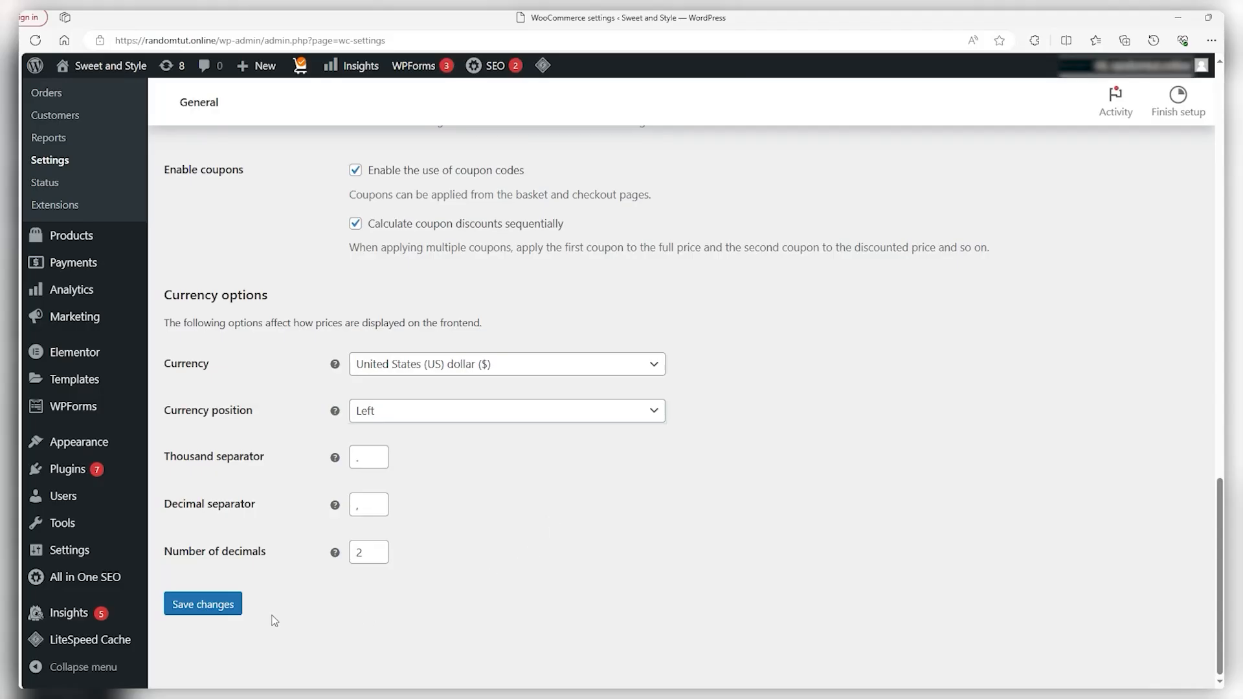
pyautogui.click(228, 605)
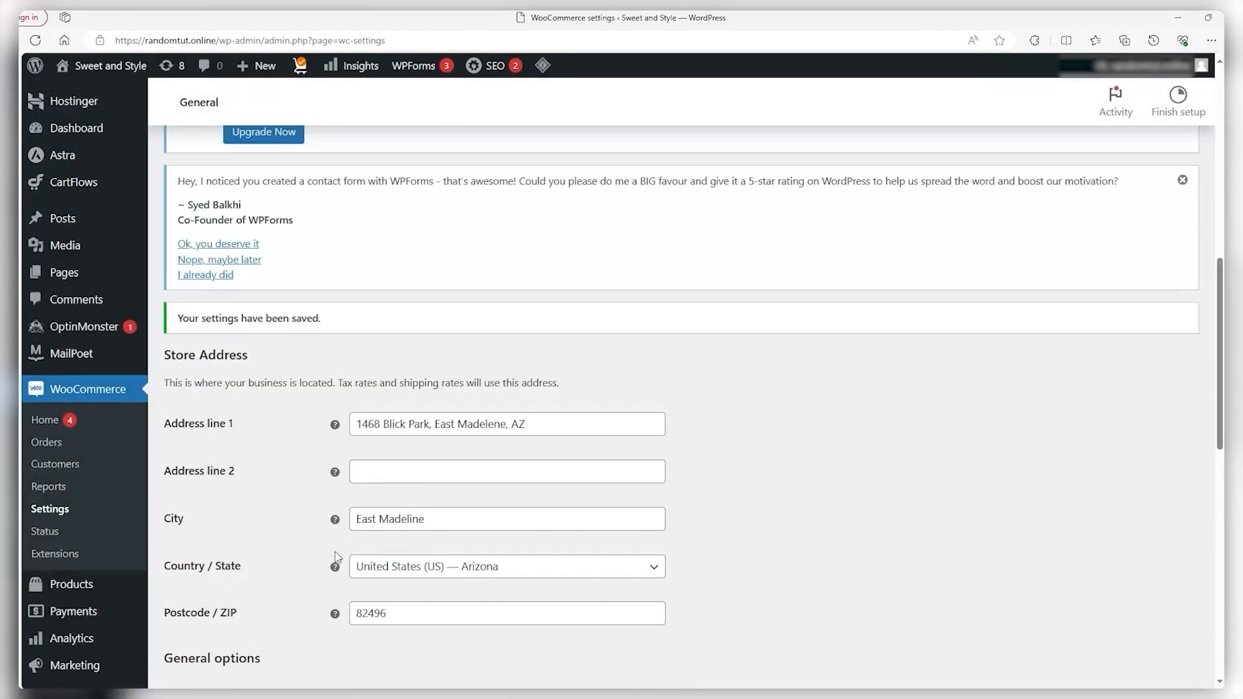
pyautogui.scroll(15, 337, 557)
# In Products settings, look through the Shop page options without choosing one
pyautogui.click(252, 181)
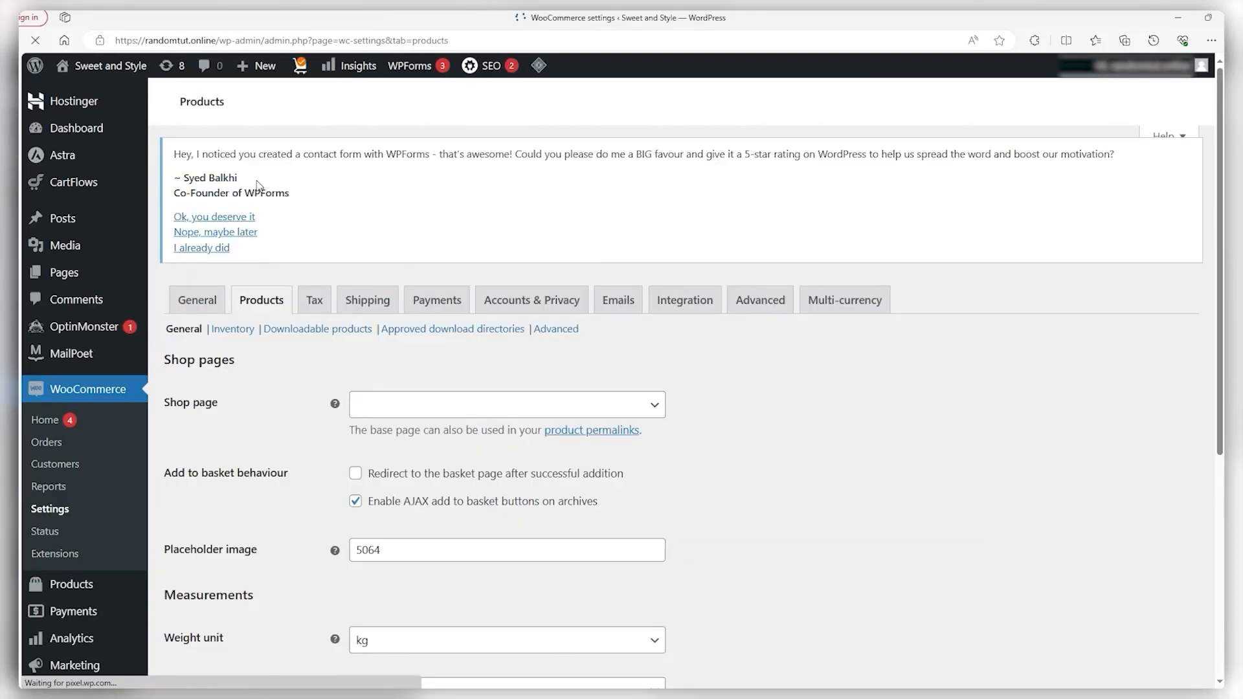
pyautogui.scroll(-5, 285, 389)
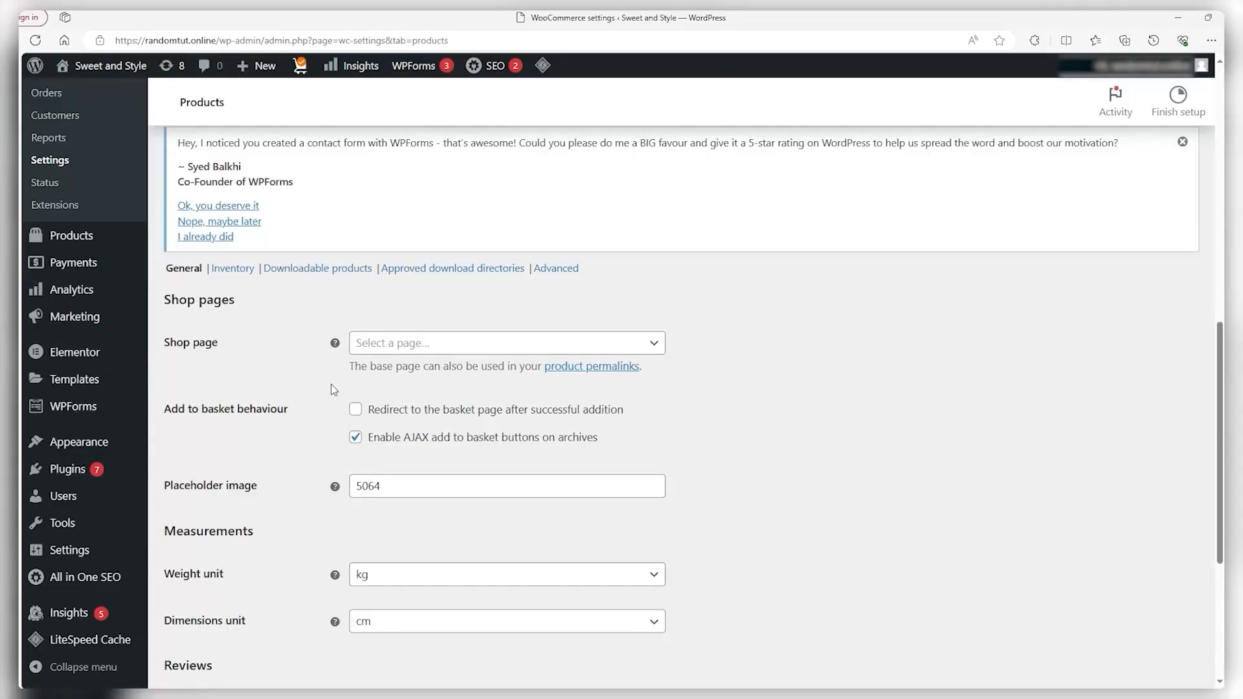
pyautogui.click(431, 352)
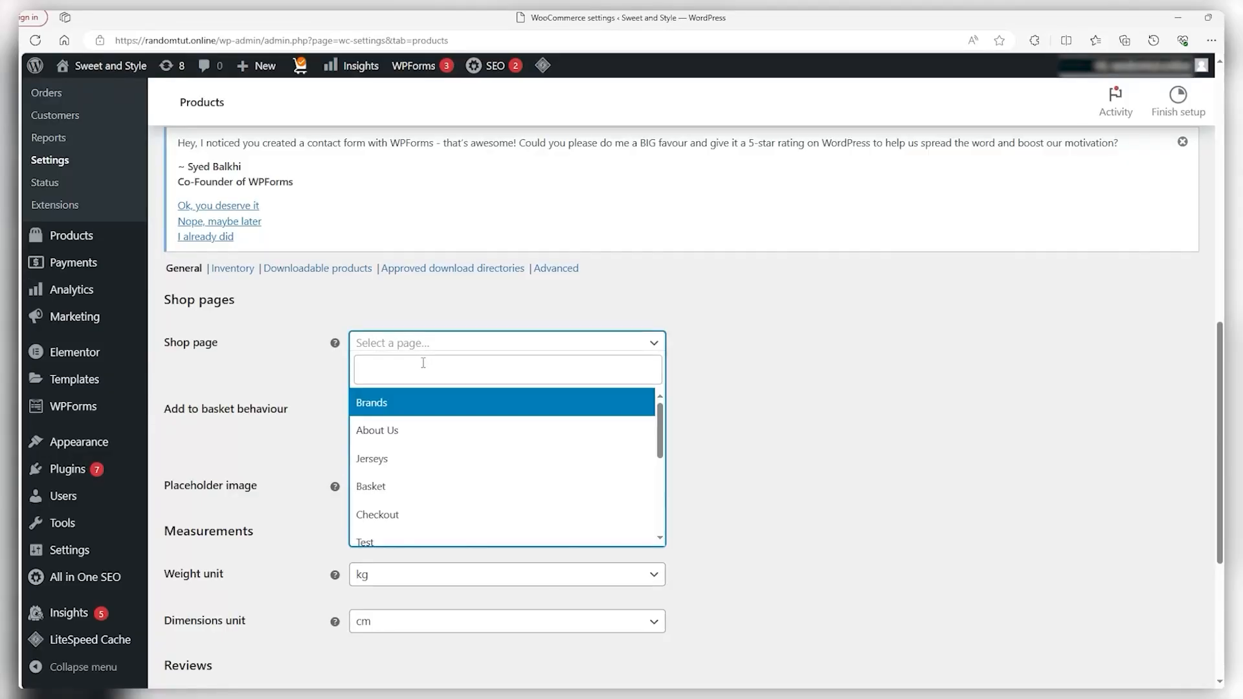
pyautogui.scroll(-3, 478, 384)
pyautogui.scroll(-2, 522, 414)
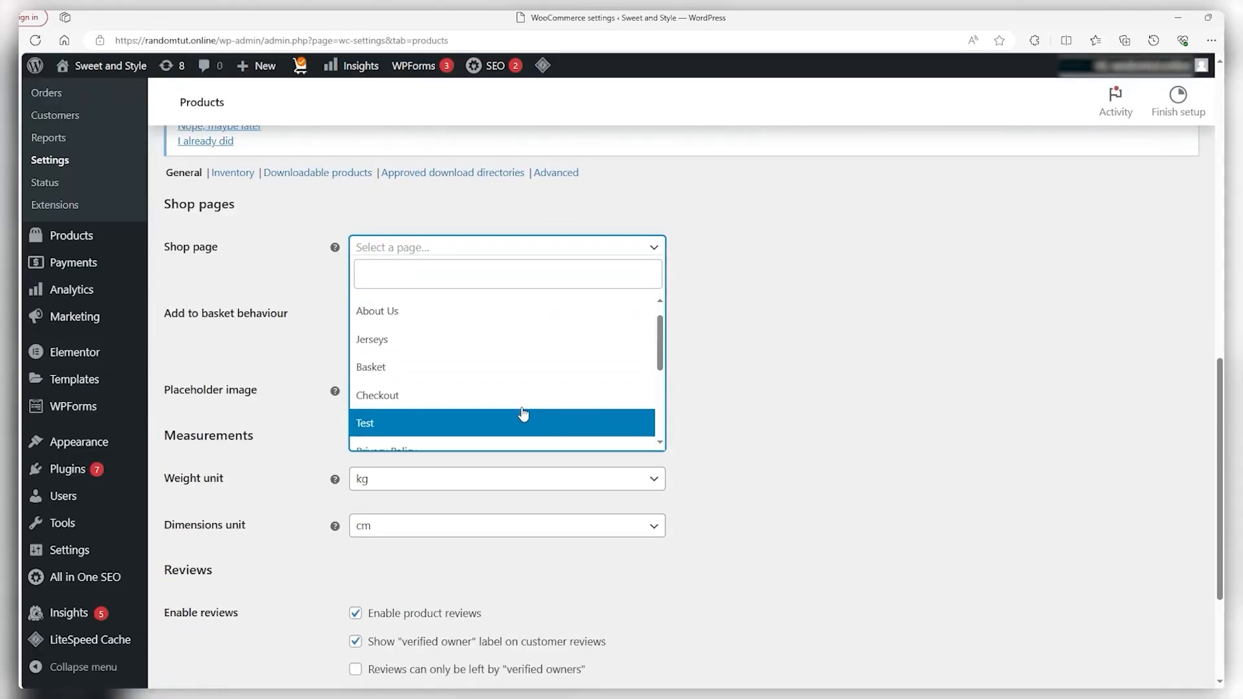
pyautogui.scroll(-5, 499, 397)
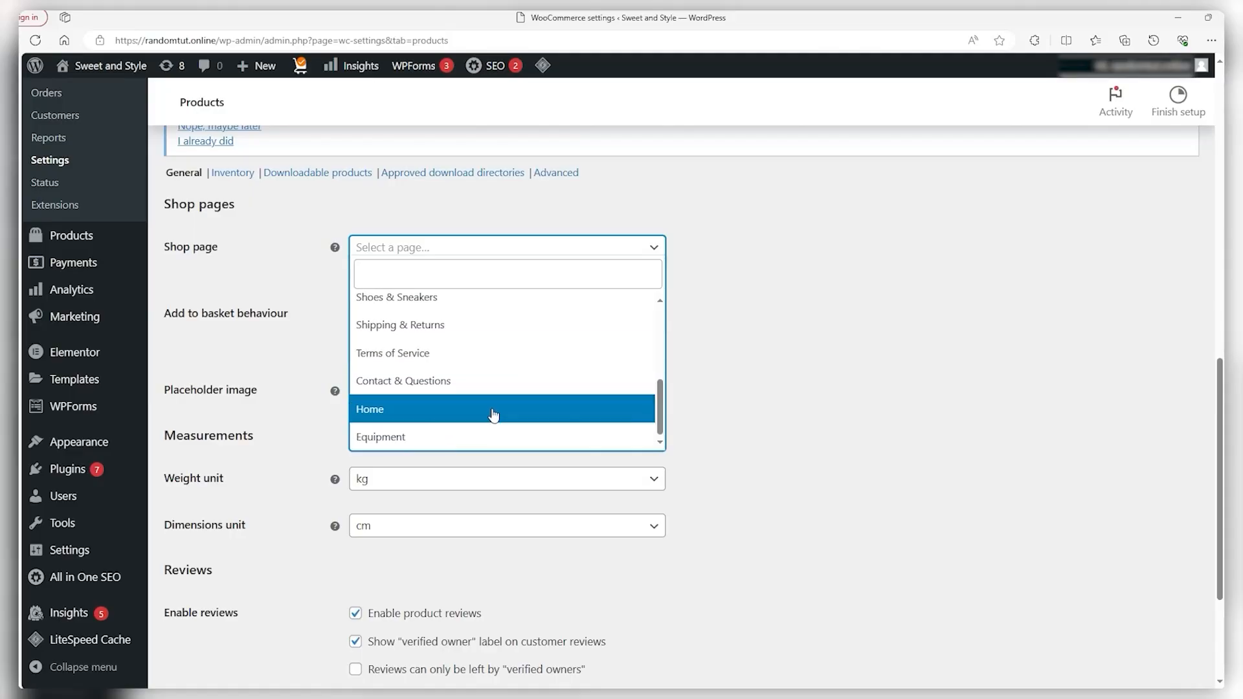
pyautogui.scroll(7, 490, 428)
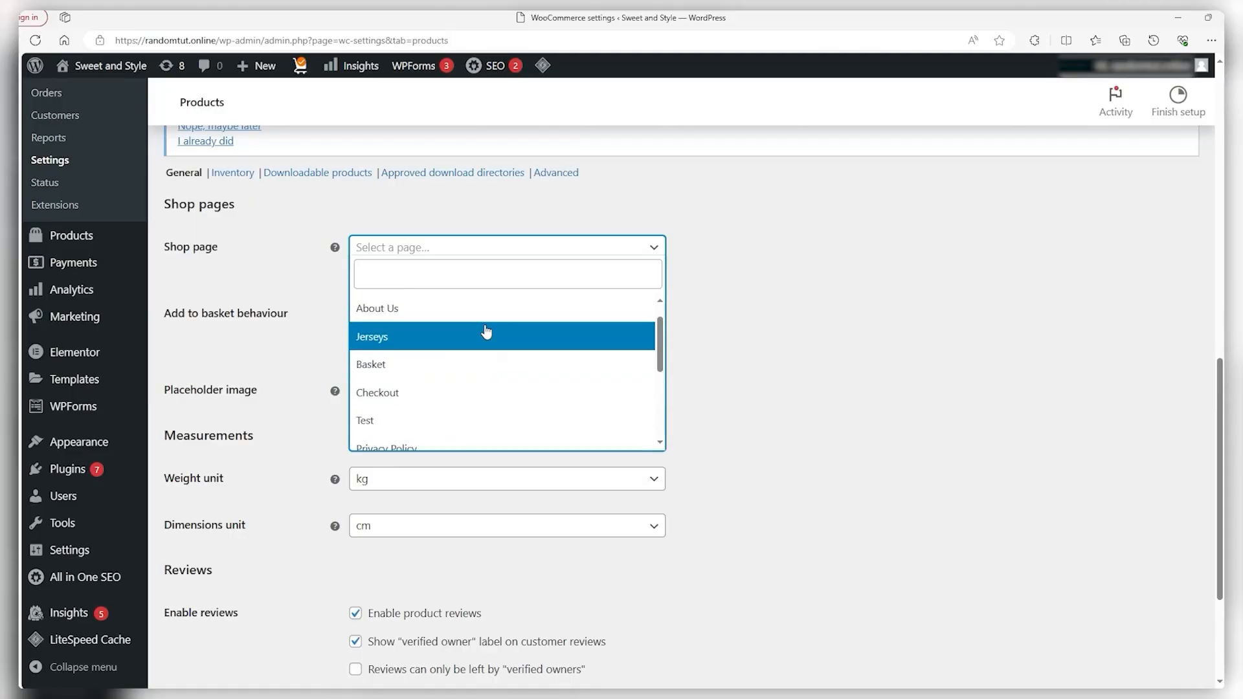
pyautogui.click(904, 300)
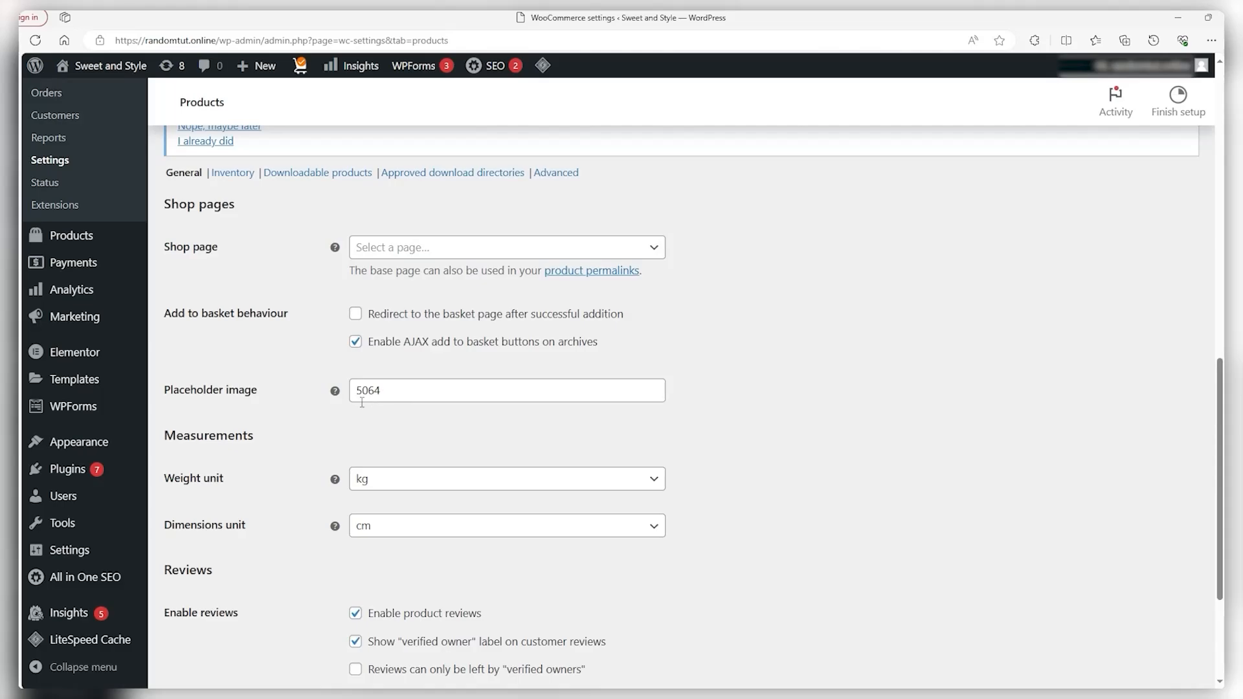
# Keep kg and cm as units and allow reviews only from verified owners
pyautogui.scroll(-1, 362, 403)
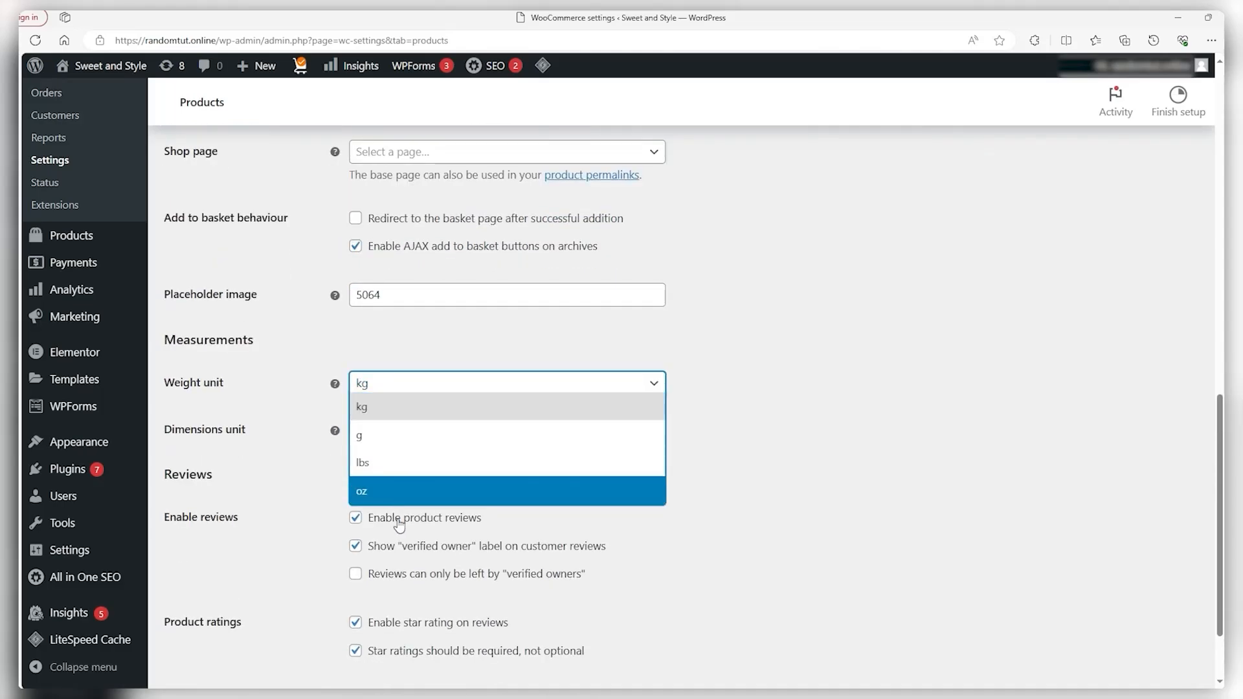
pyautogui.click(759, 429)
pyautogui.click(655, 430)
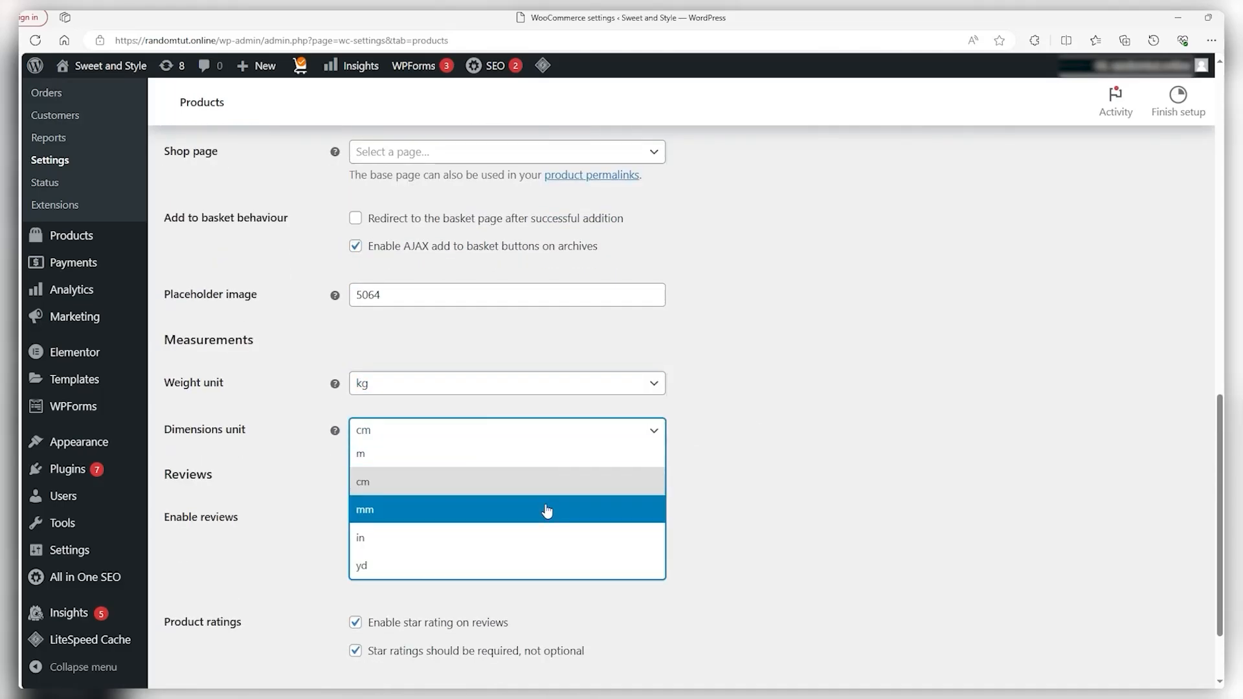
pyautogui.click(751, 472)
pyautogui.scroll(-2, 553, 455)
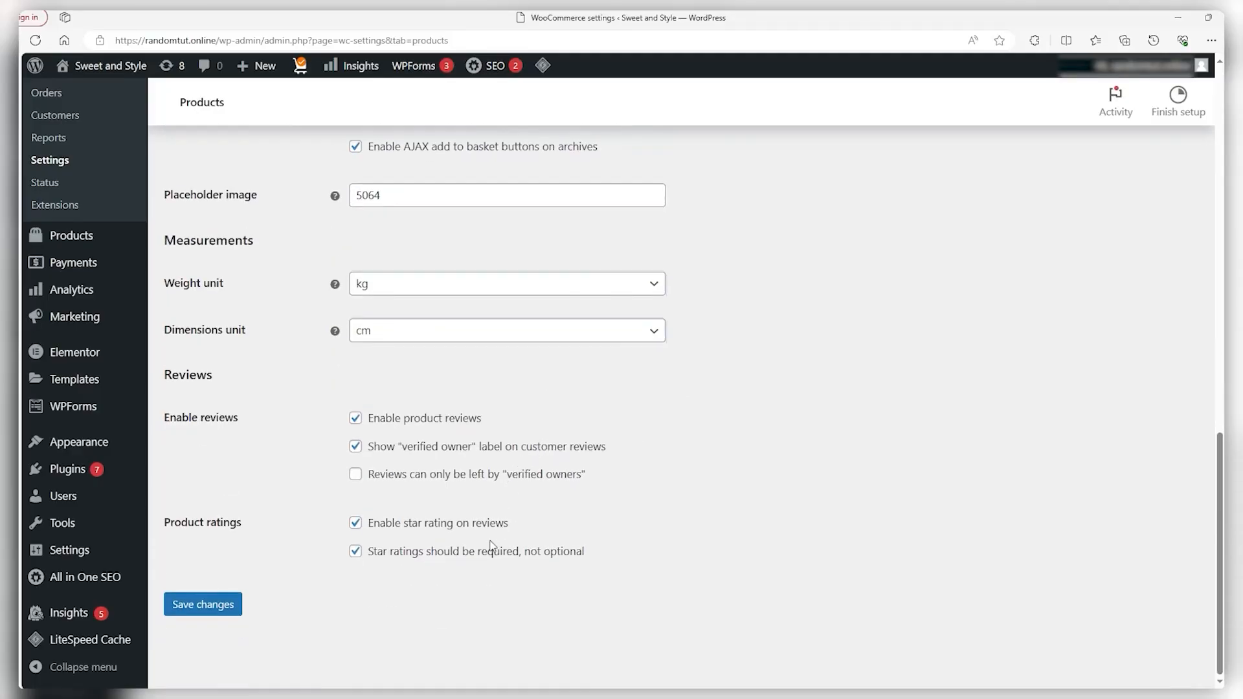
pyautogui.click(357, 478)
# Save the review setting, then keep inventory hold stock at 60 minutes
pyautogui.click(219, 609)
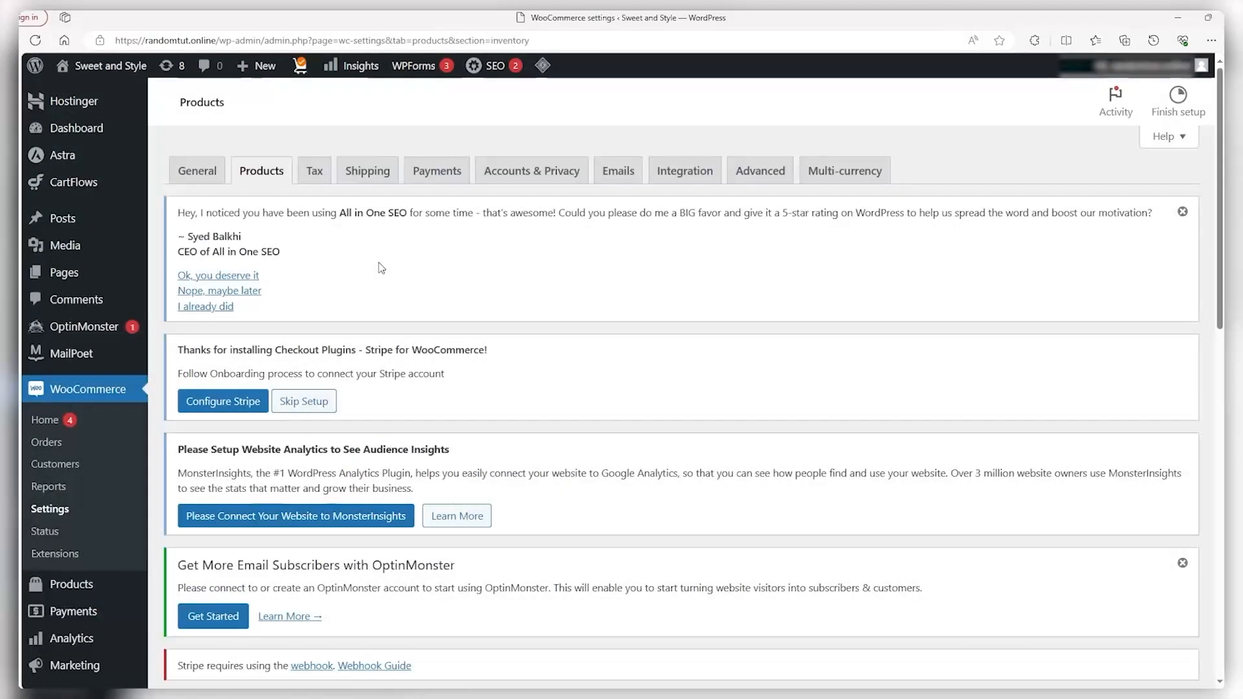
pyautogui.scroll(-2, 376, 264)
pyautogui.scroll(-8, 373, 264)
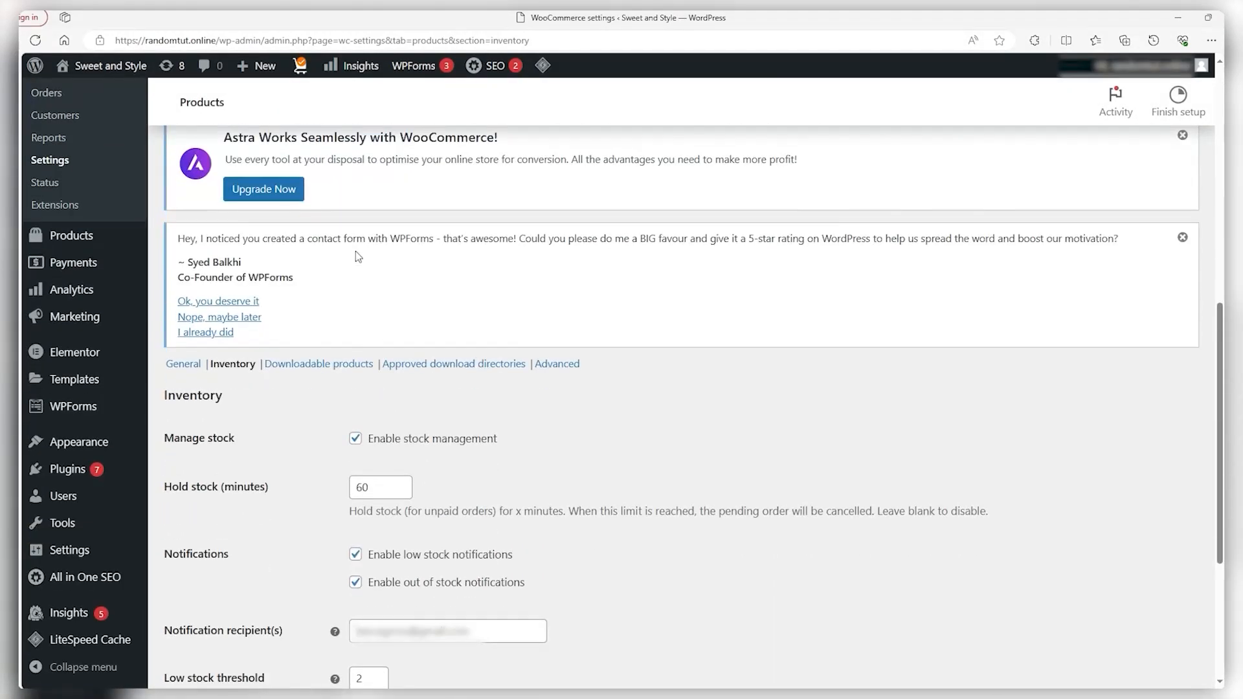
pyautogui.scroll(-1, 300, 275)
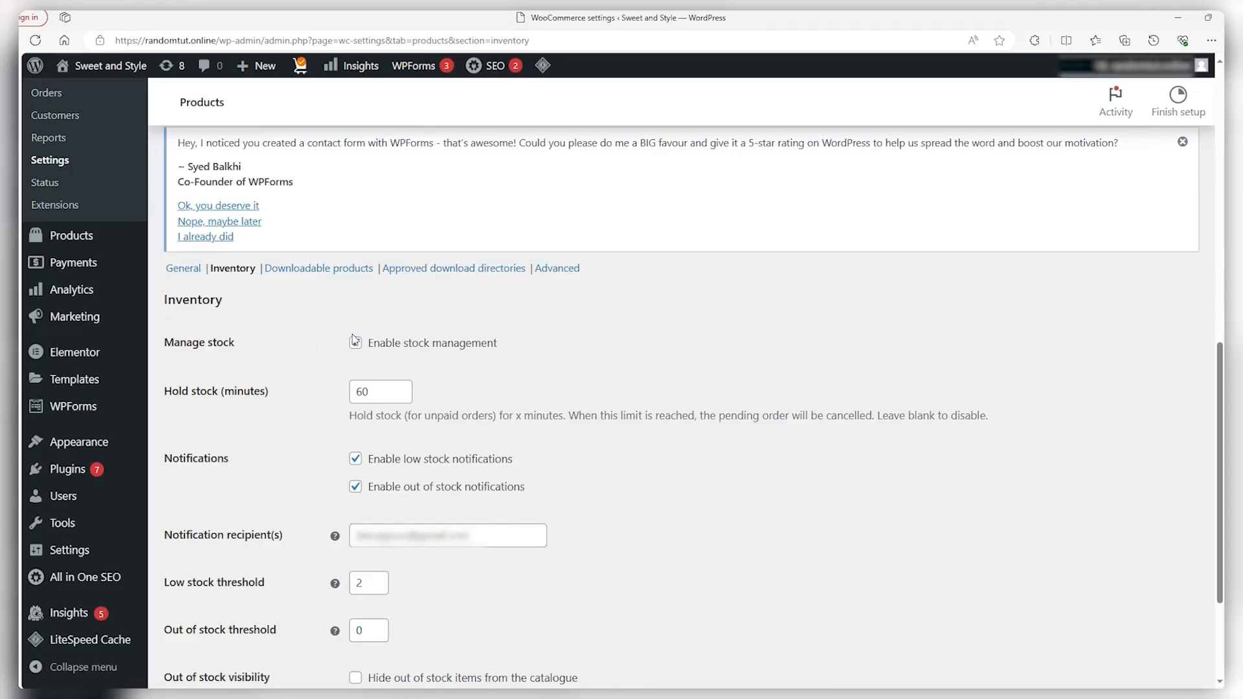
pyautogui.scroll(-1, 353, 340)
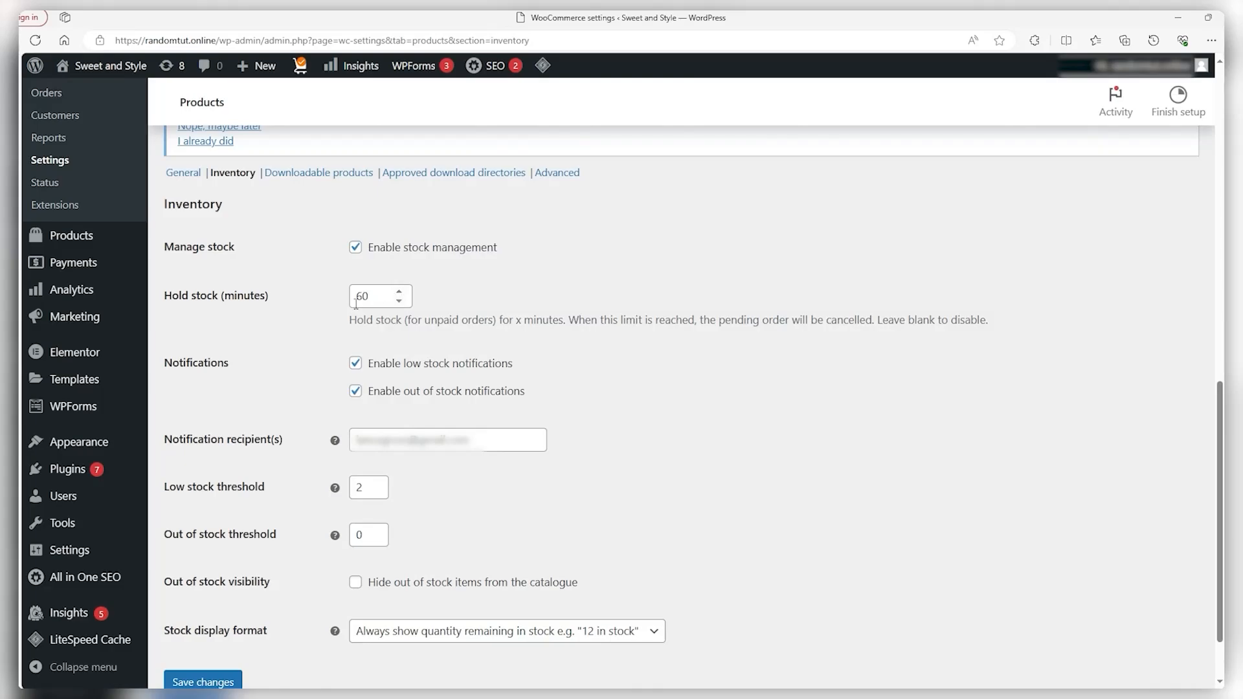
pyautogui.moveTo(375, 299); pyautogui.dragTo(353, 300)
pyautogui.click(591, 296)
pyautogui.click(403, 300)
pyautogui.click(604, 361)
# Set low stock threshold 3, out-of-stock threshold 0, hide out-of-stock items, and pick a stock display format
pyautogui.scroll(-1, 605, 361)
pyautogui.scroll(-1, 605, 361)
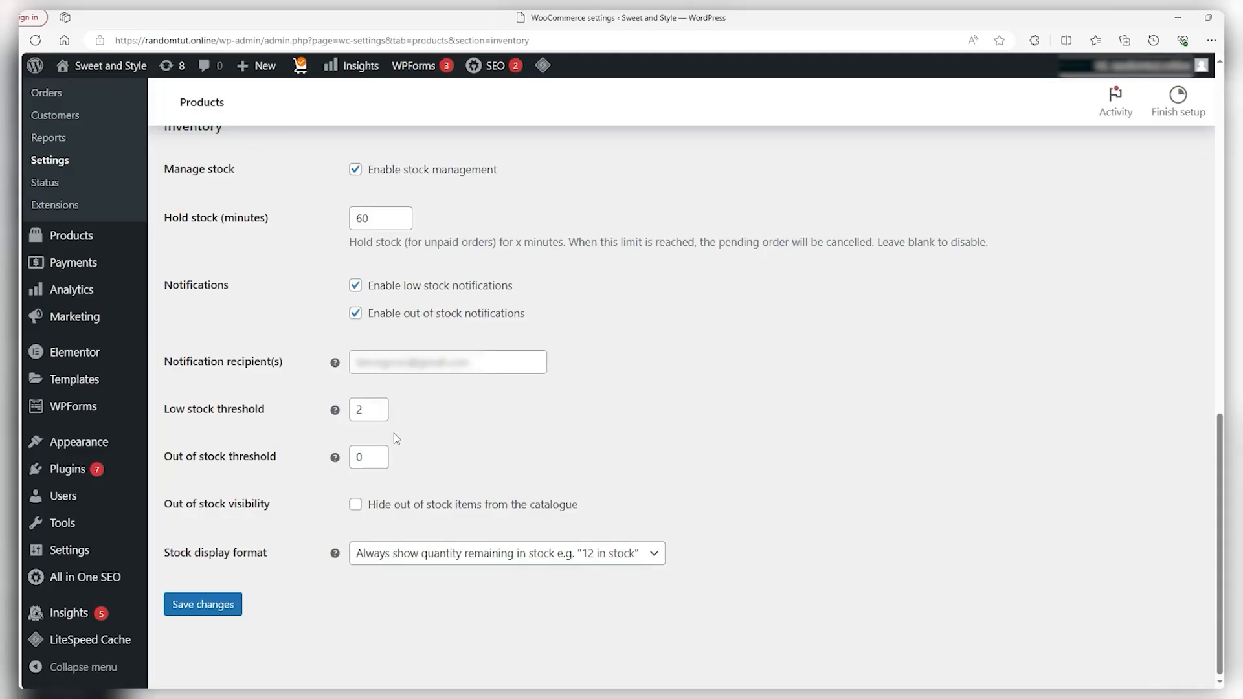
pyautogui.click(377, 415)
pyautogui.click(478, 442)
pyautogui.click(335, 457)
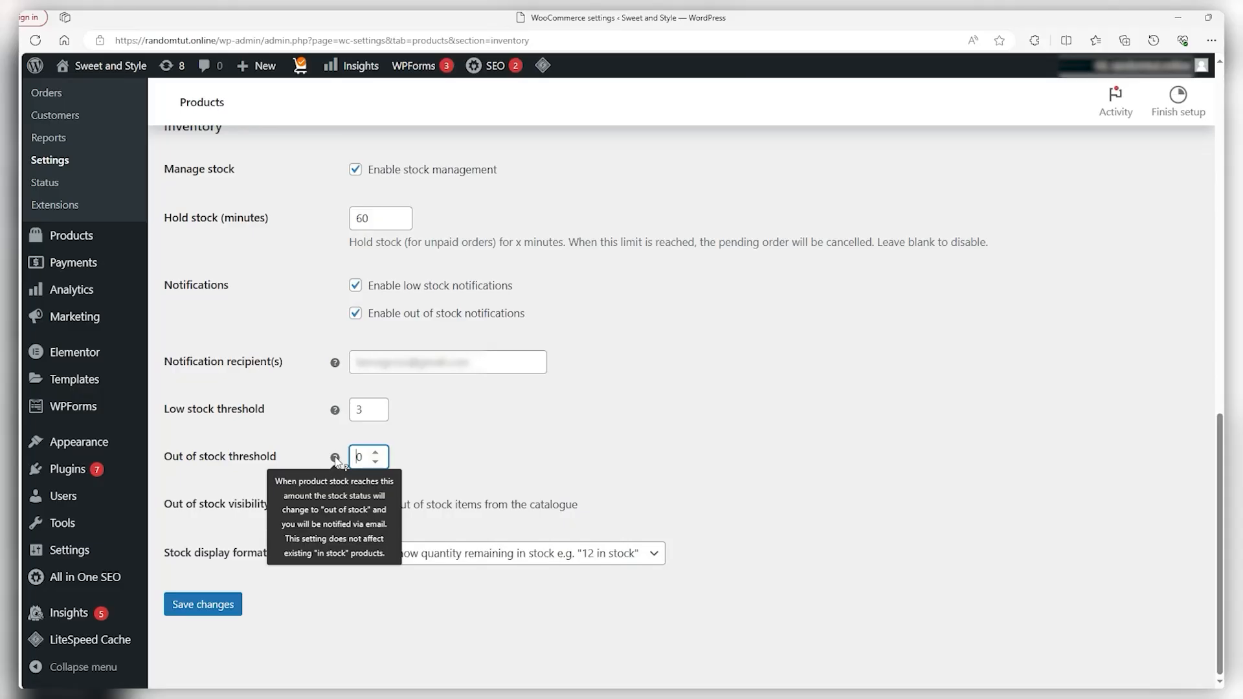
pyautogui.click(483, 468)
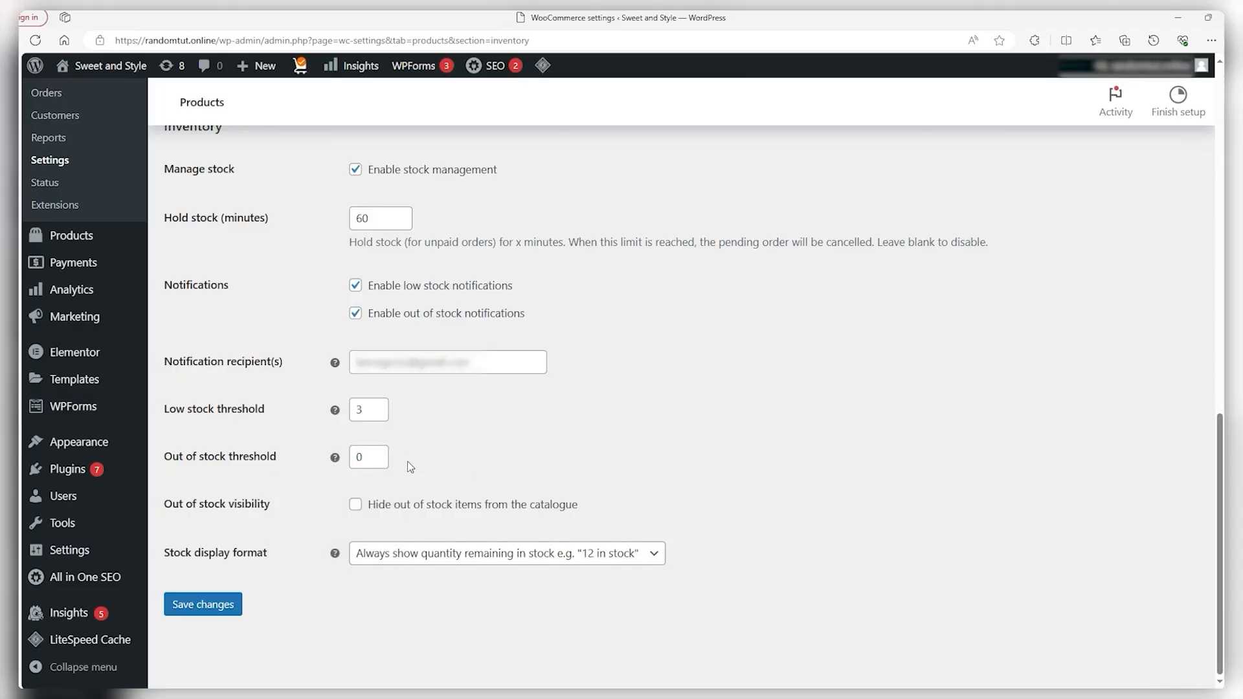
pyautogui.click(356, 506)
pyautogui.click(397, 555)
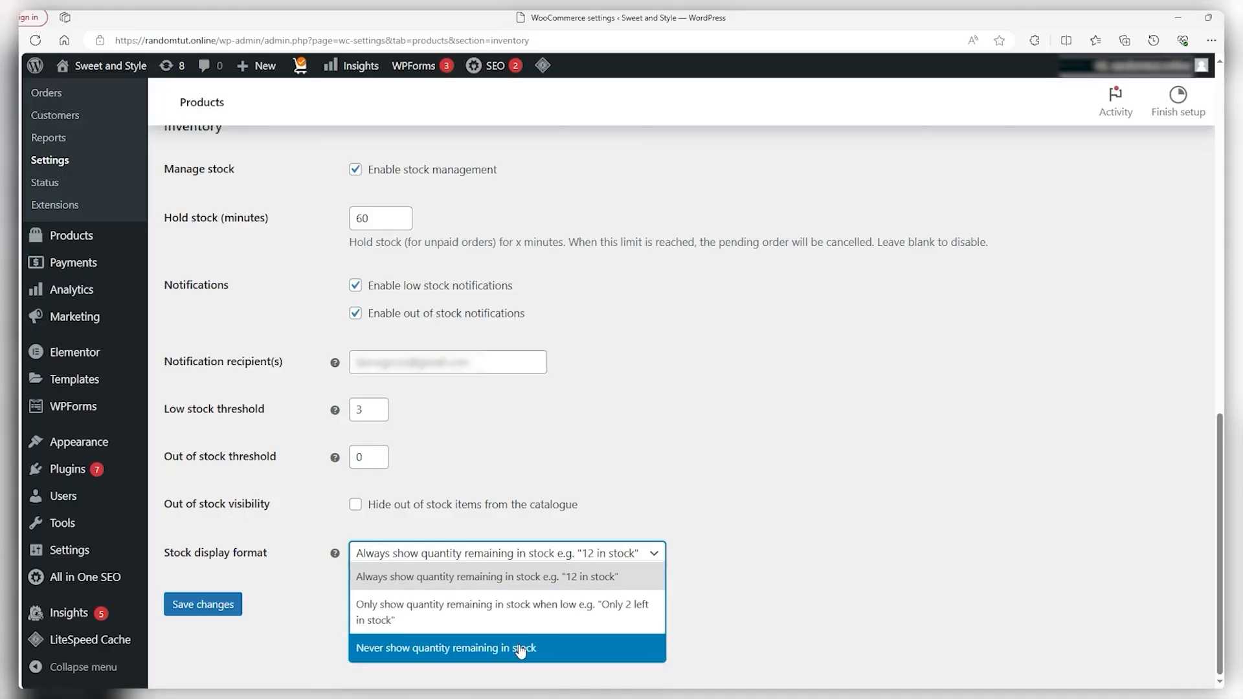
pyautogui.click(541, 547)
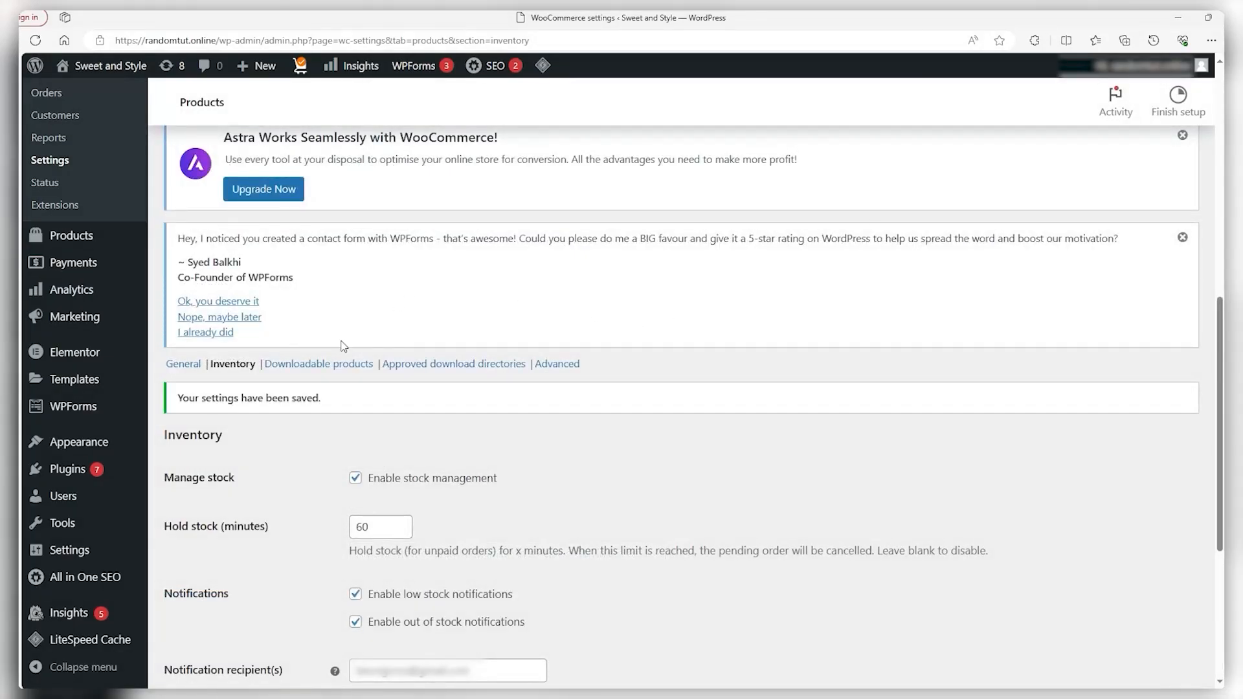
pyautogui.click(336, 365)
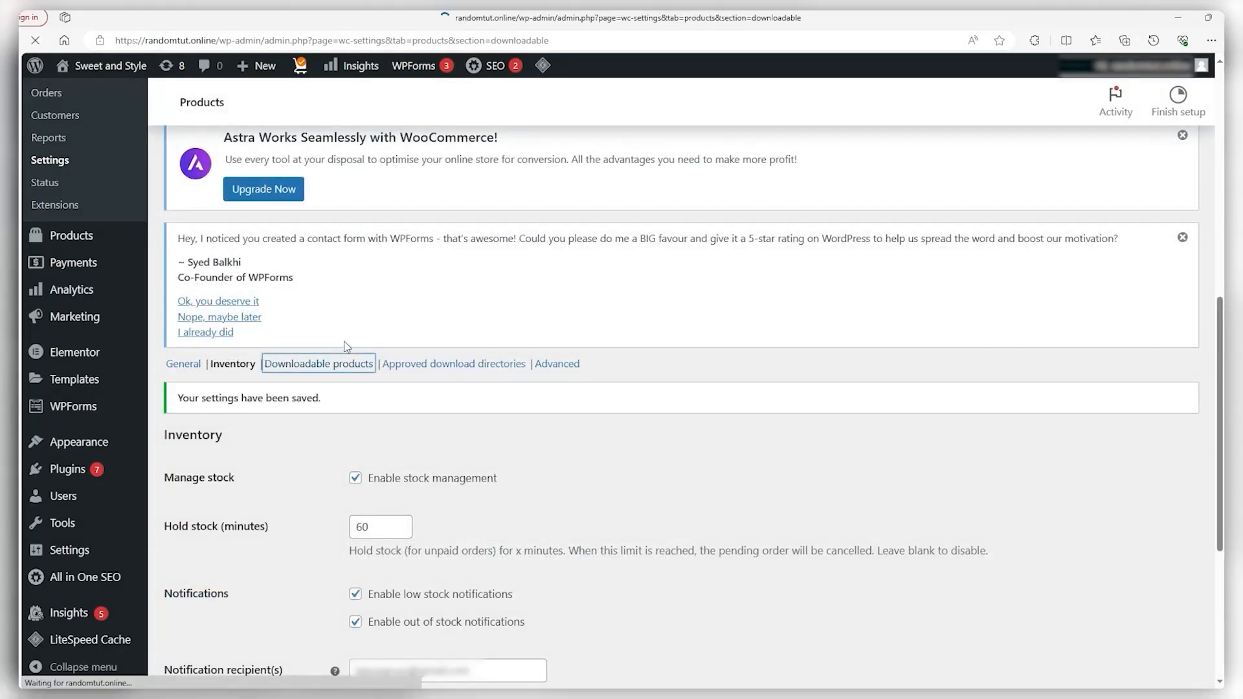
# Review the file download methods and keep Force downloads for downloadable products
pyautogui.scroll(-7, 350, 348)
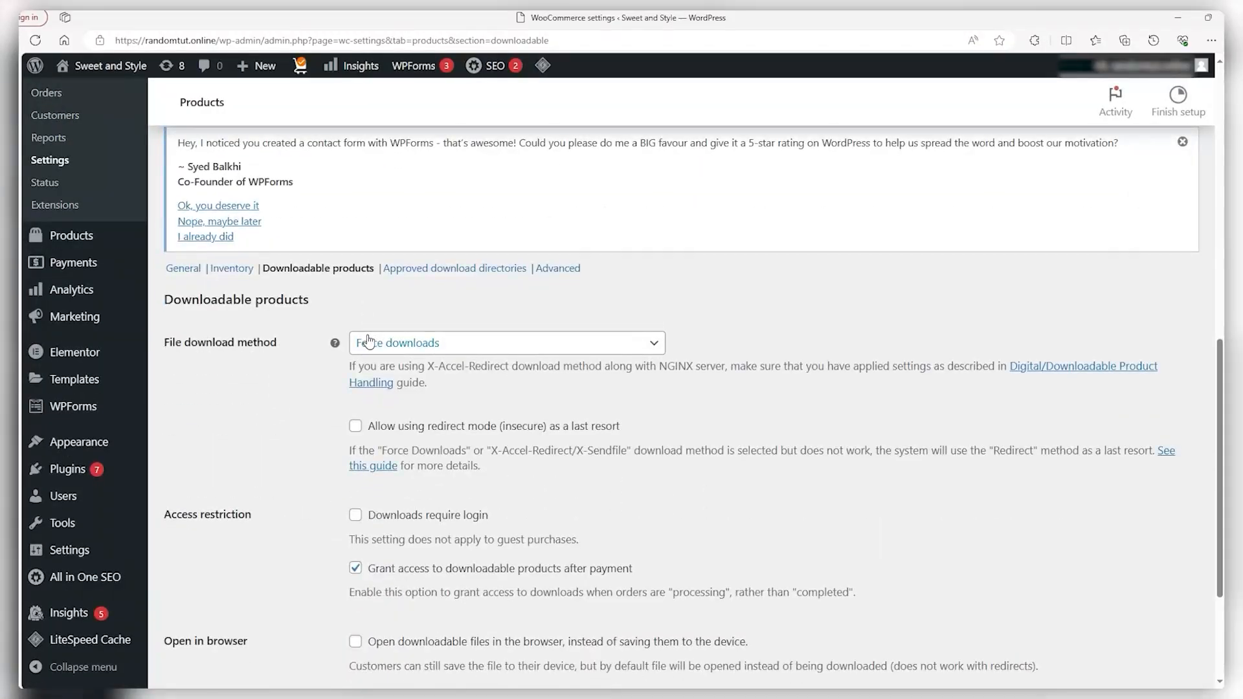
pyautogui.click(526, 343)
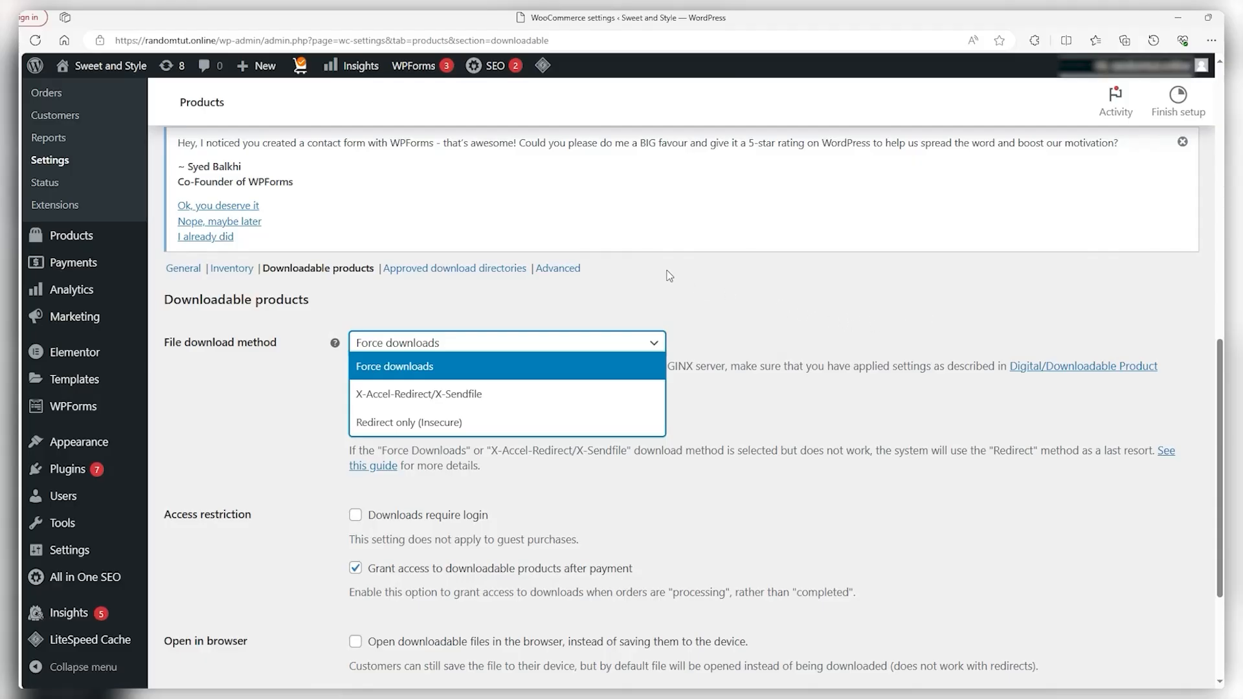
pyautogui.scroll(-3, 670, 276)
pyautogui.scroll(1, 563, 289)
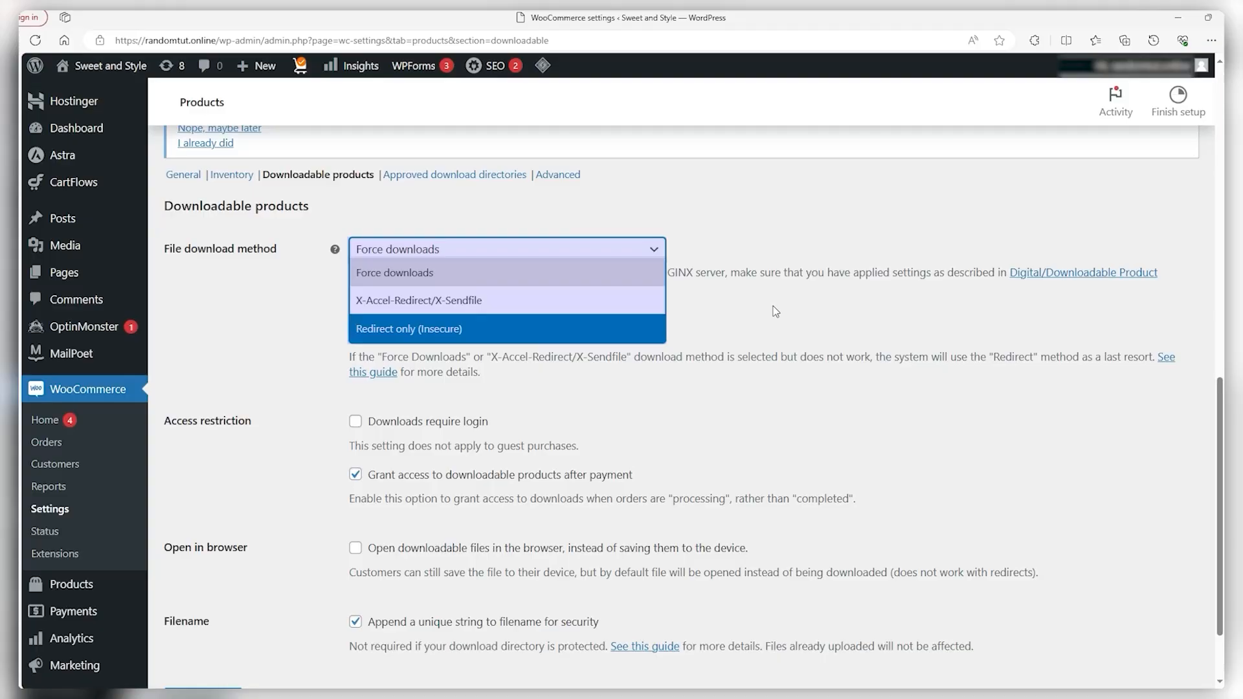
pyautogui.click(801, 214)
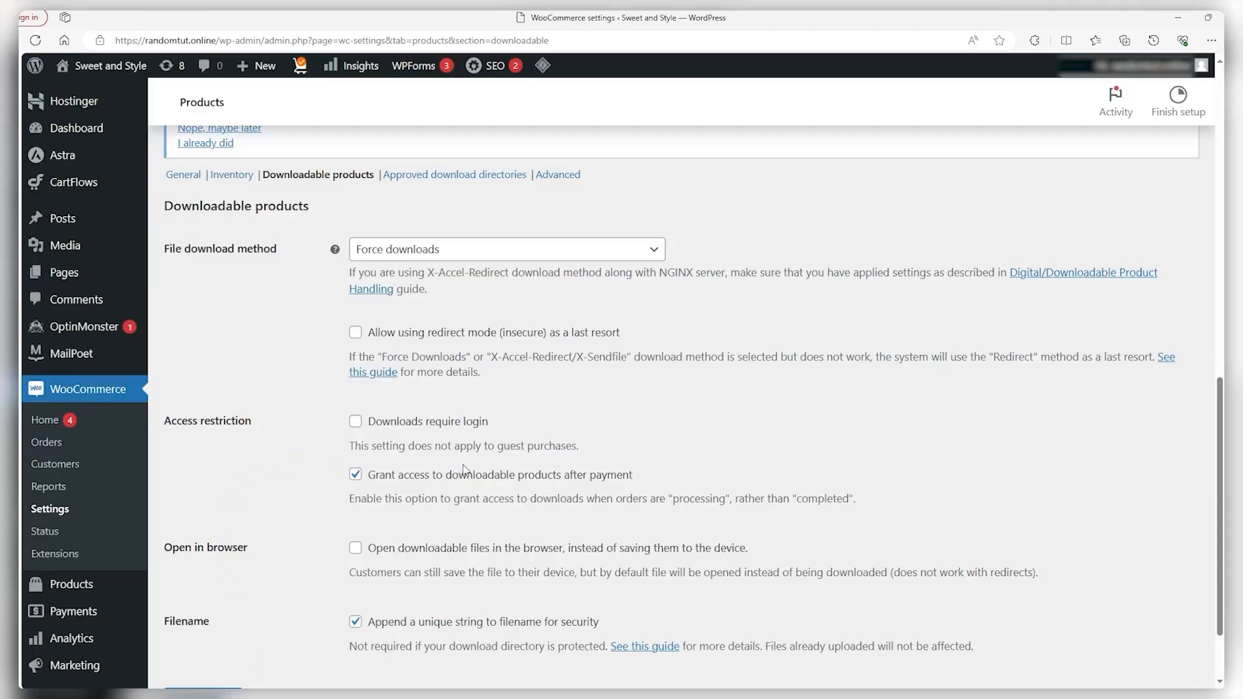
pyautogui.scroll(-2, 521, 479)
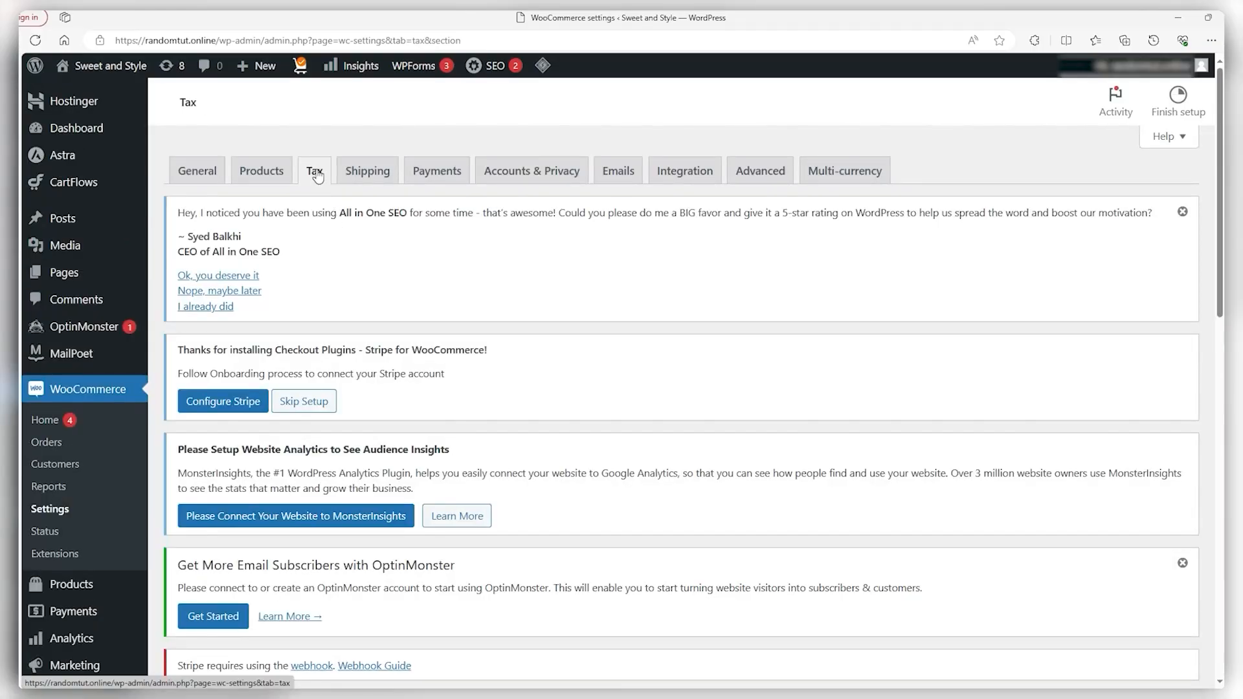
# Keep prices exclusive of tax, tax based on billing address, and shipping tax class based on basket items
pyautogui.scroll(-3, 470, 335)
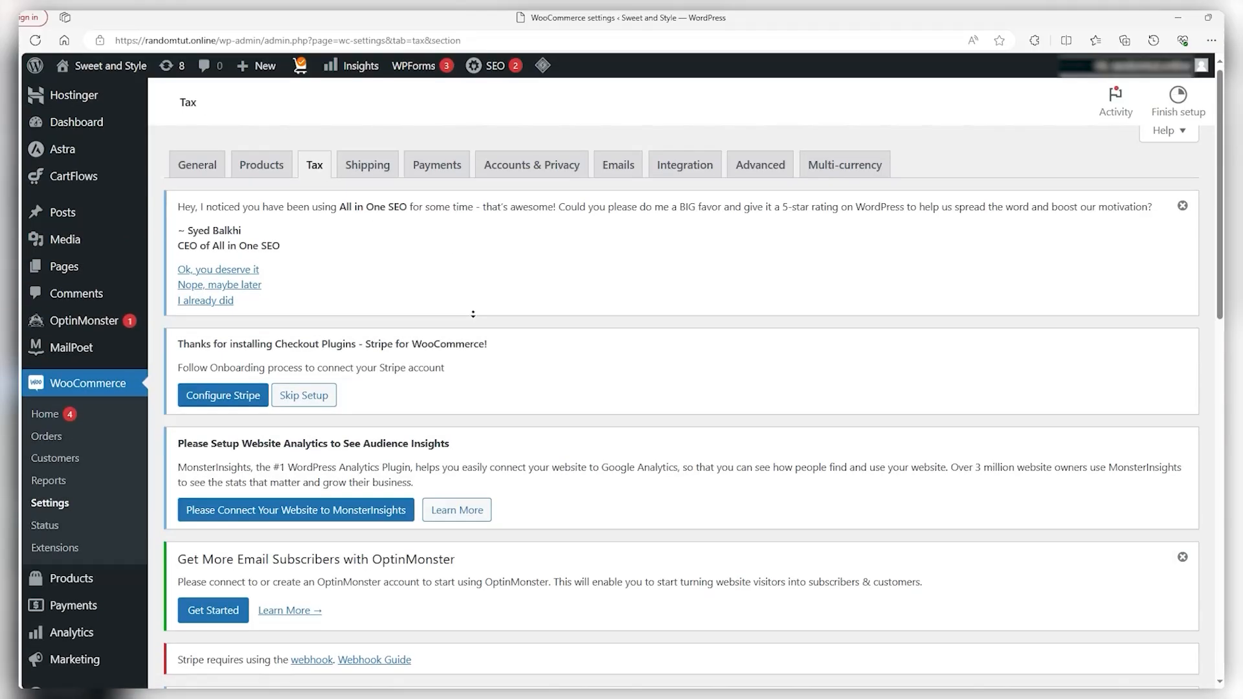
pyautogui.scroll(-9, 470, 335)
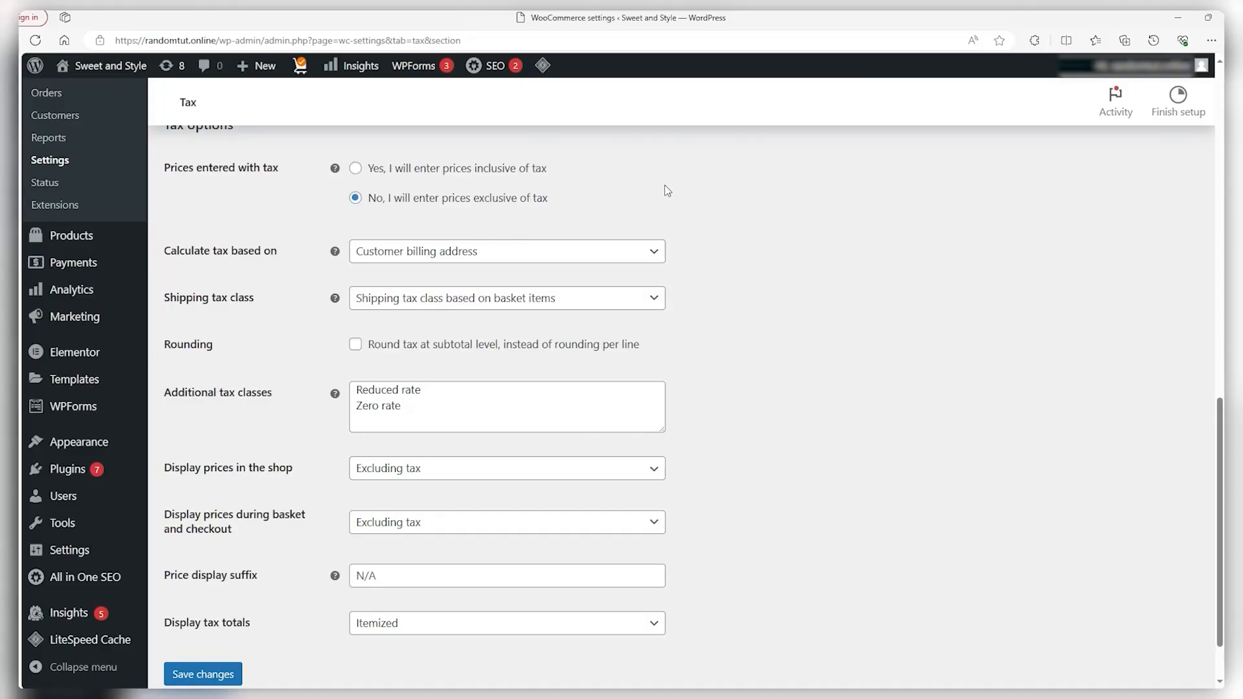
pyautogui.click(356, 170)
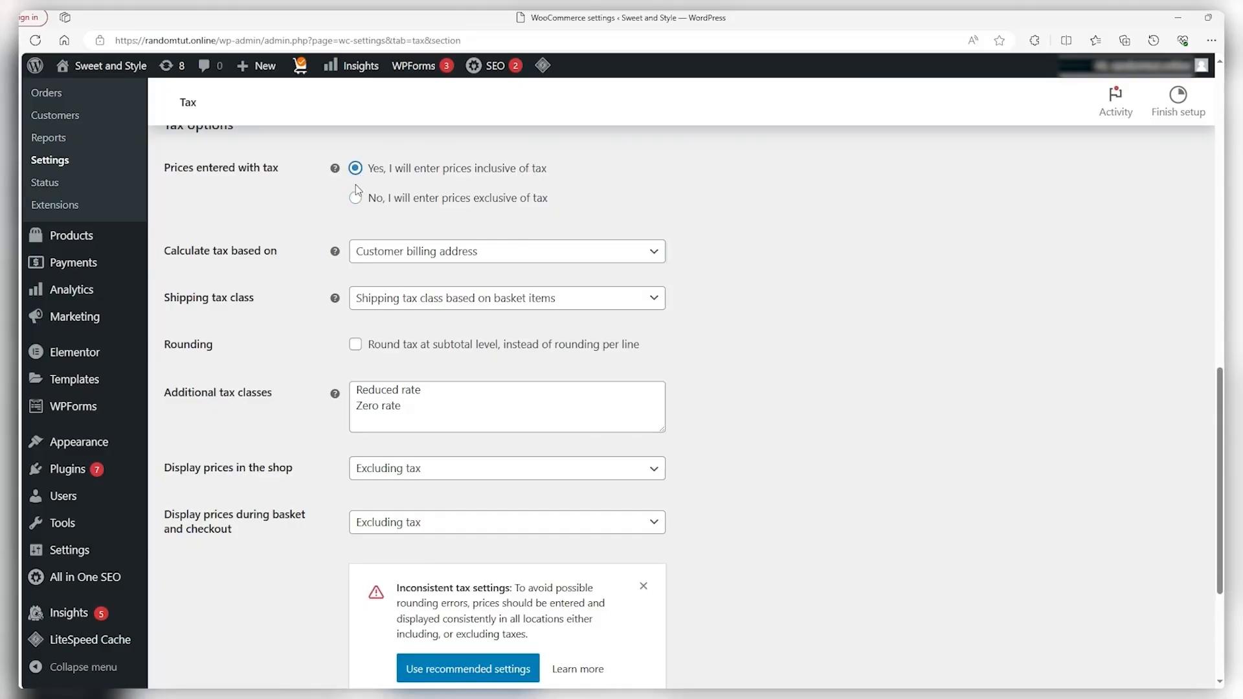
pyautogui.click(356, 197)
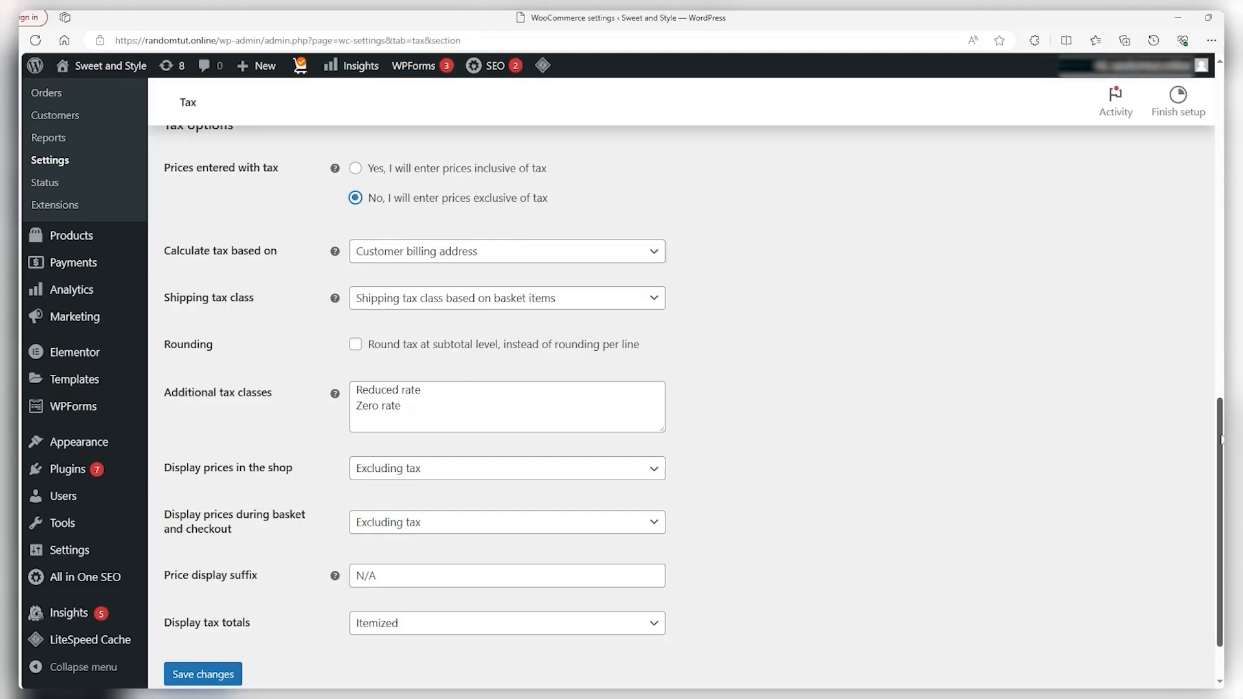
pyautogui.moveTo(1221, 433); pyautogui.dragTo(1220, 439)
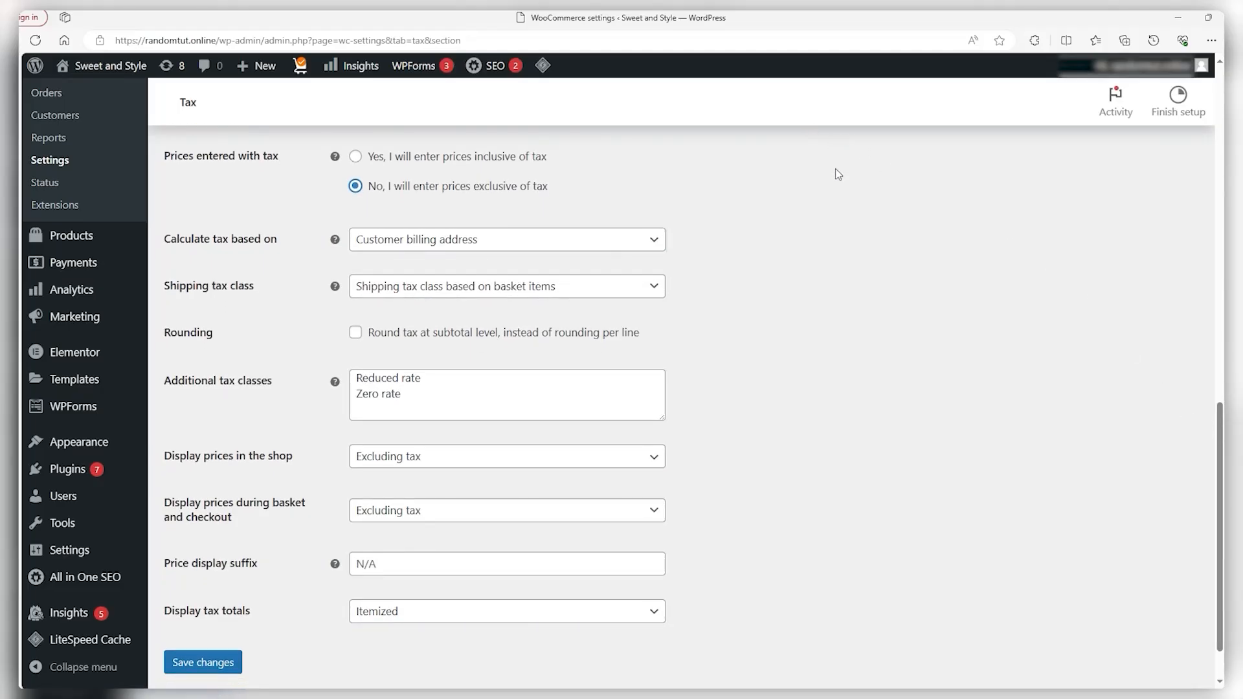
pyautogui.click(368, 245)
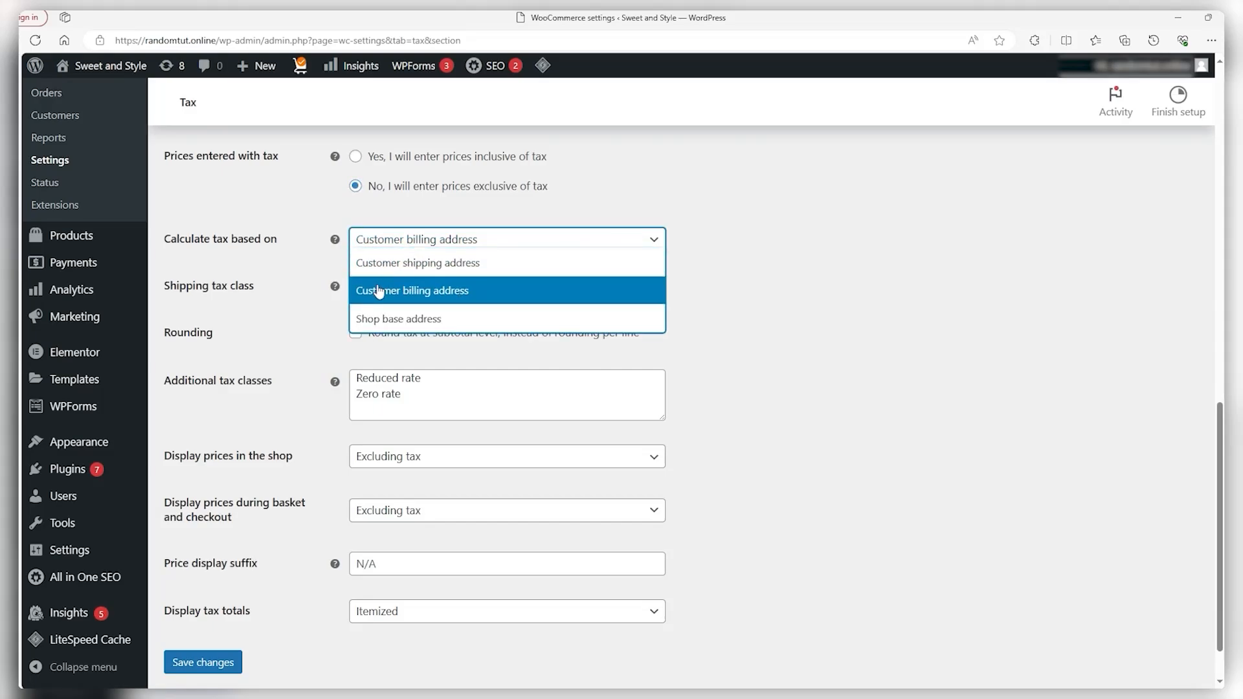
pyautogui.click(712, 286)
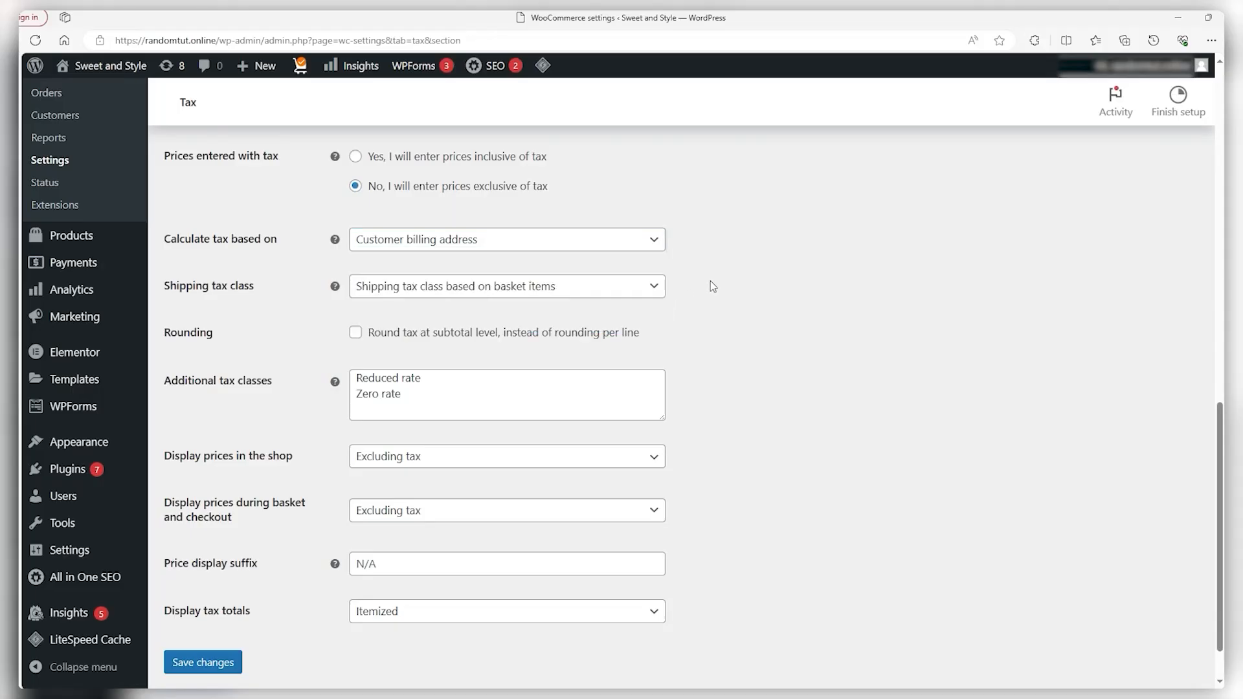
pyautogui.click(521, 286)
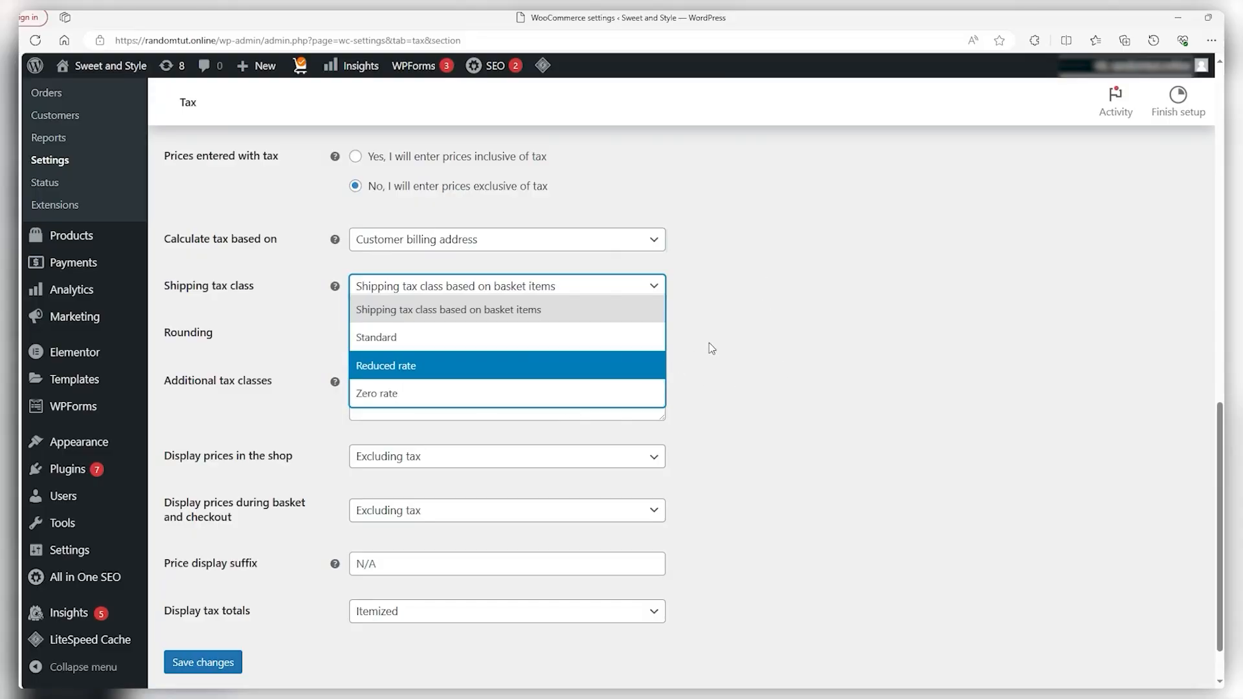
pyautogui.click(776, 331)
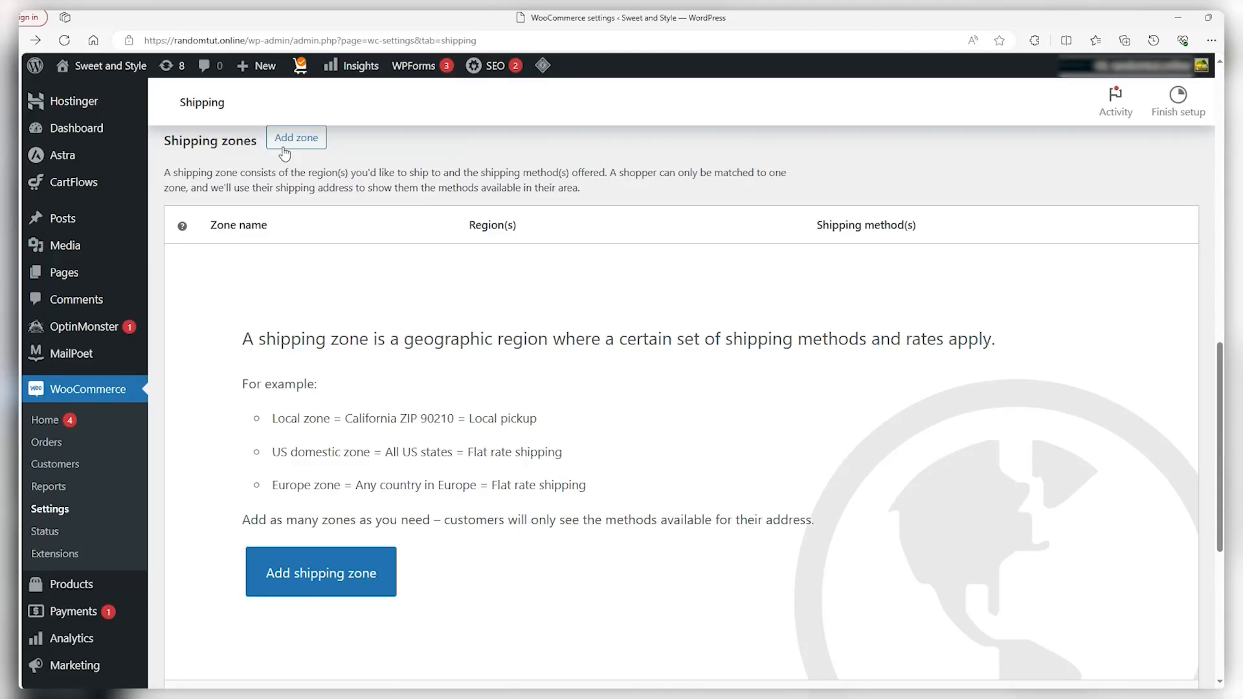
# Open the Rest of the World zone and preview Free shipping with No requirement
pyautogui.moveTo(162, 142); pyautogui.dragTo(258, 141)
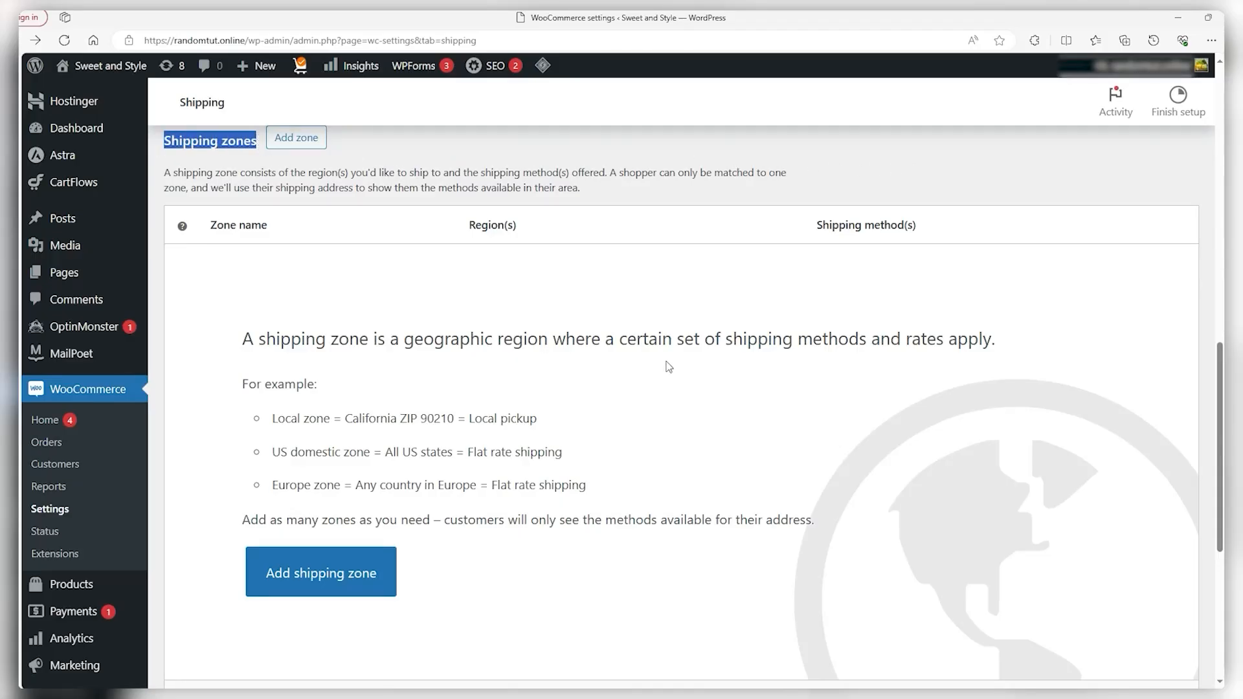
pyautogui.scroll(-5, 669, 368)
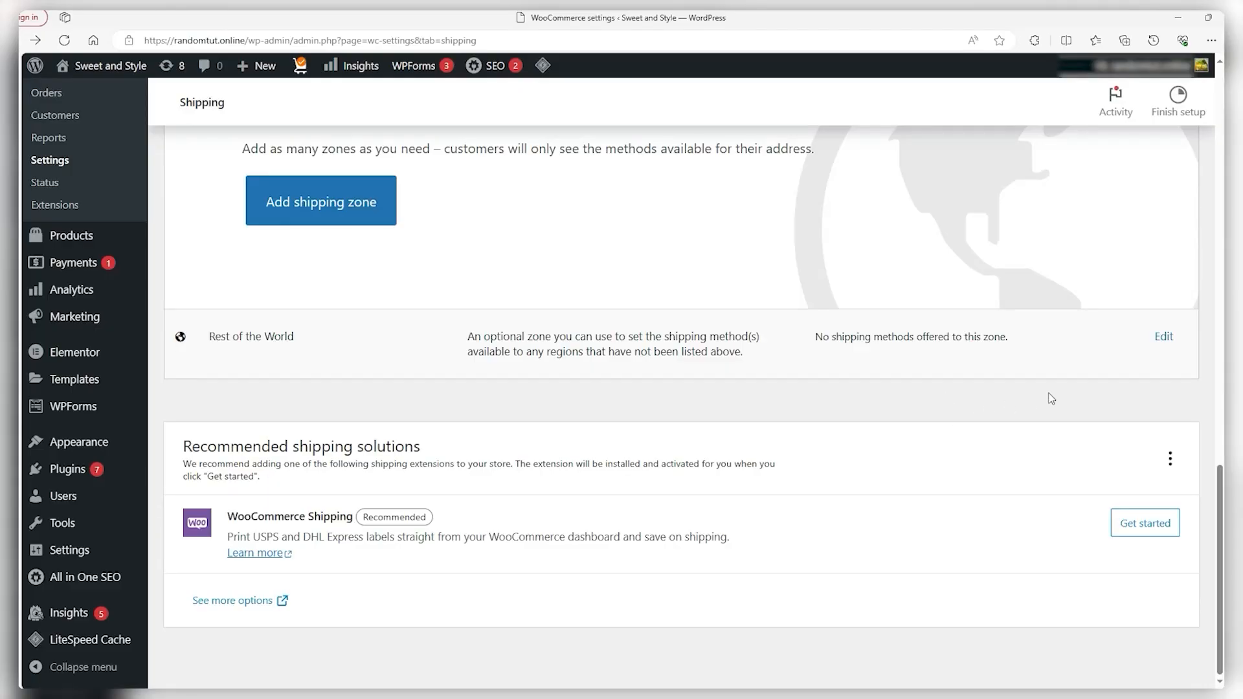
pyautogui.click(1167, 339)
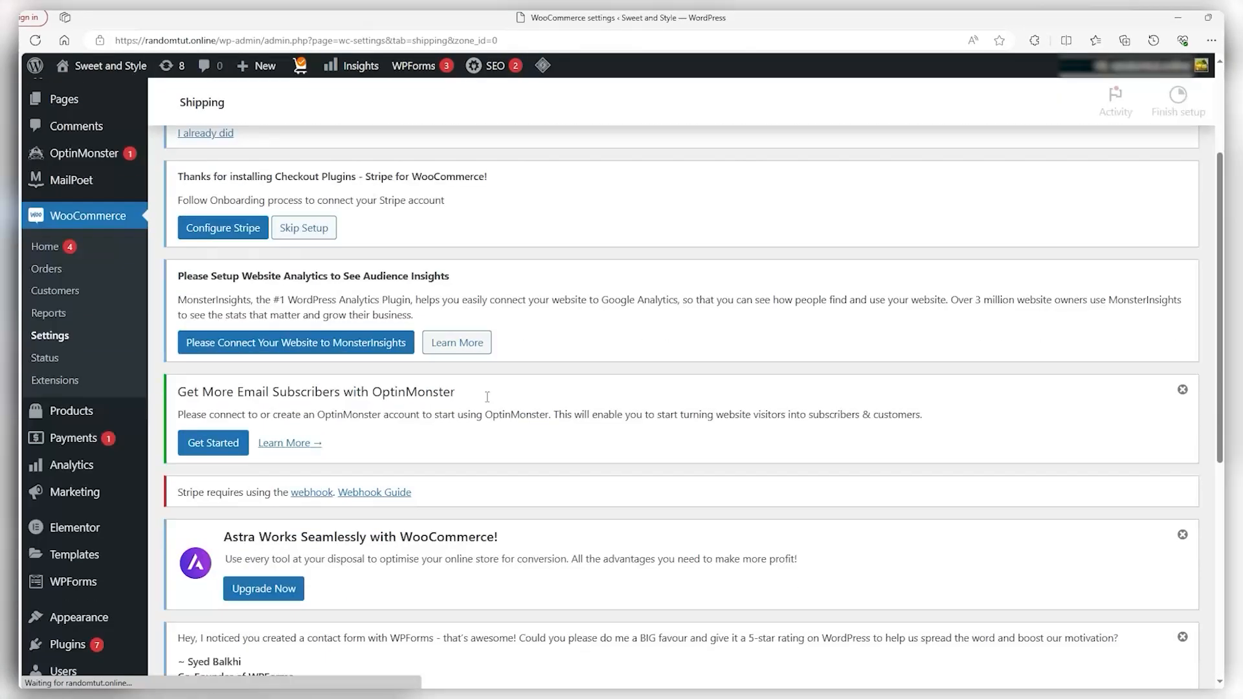
pyautogui.scroll(-6, 487, 396)
pyautogui.click(422, 531)
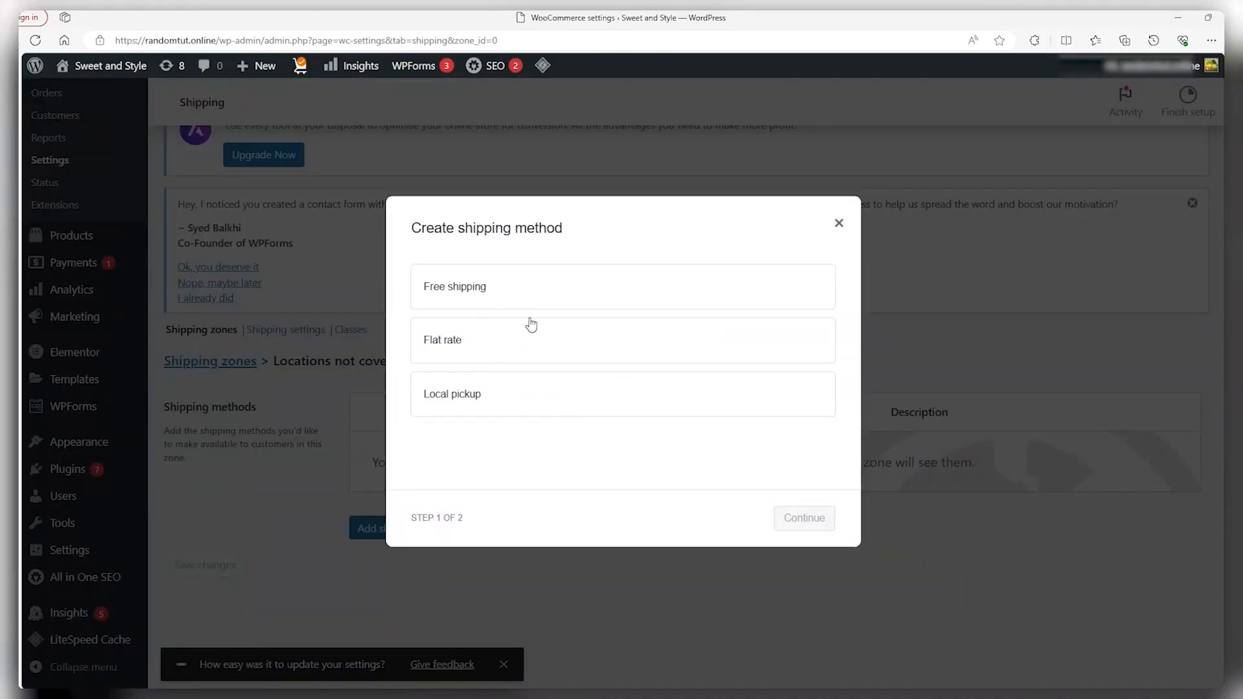
pyautogui.click(541, 297)
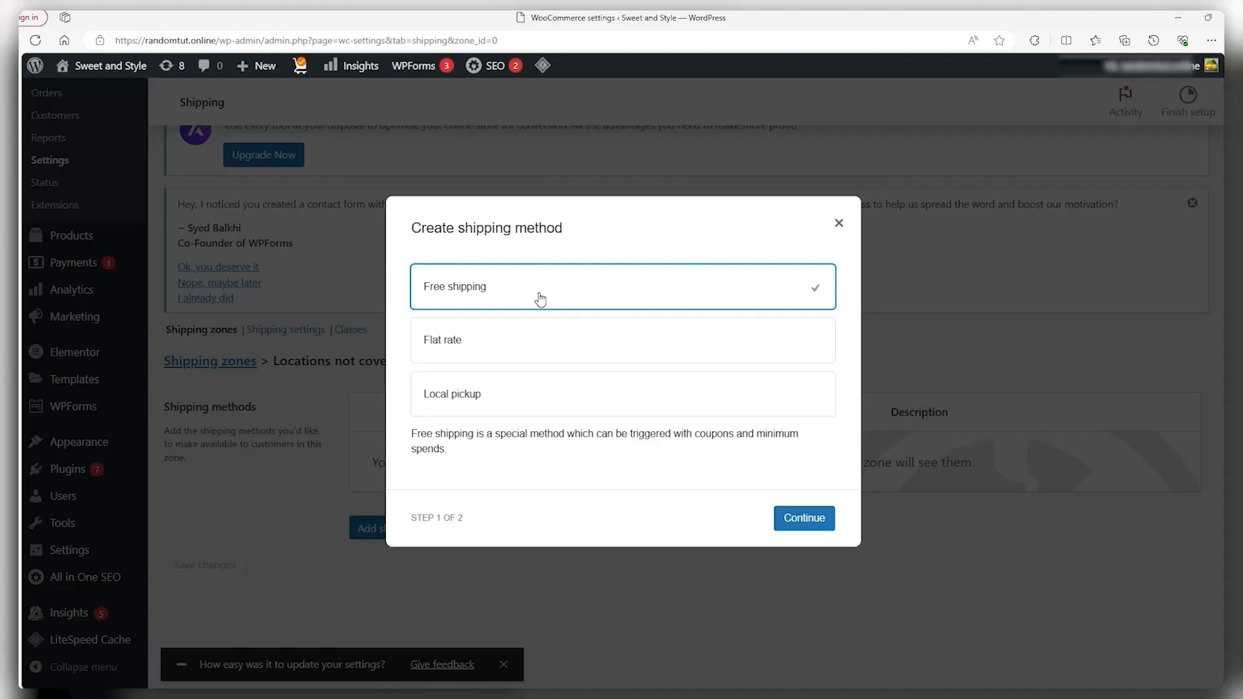
pyautogui.click(796, 520)
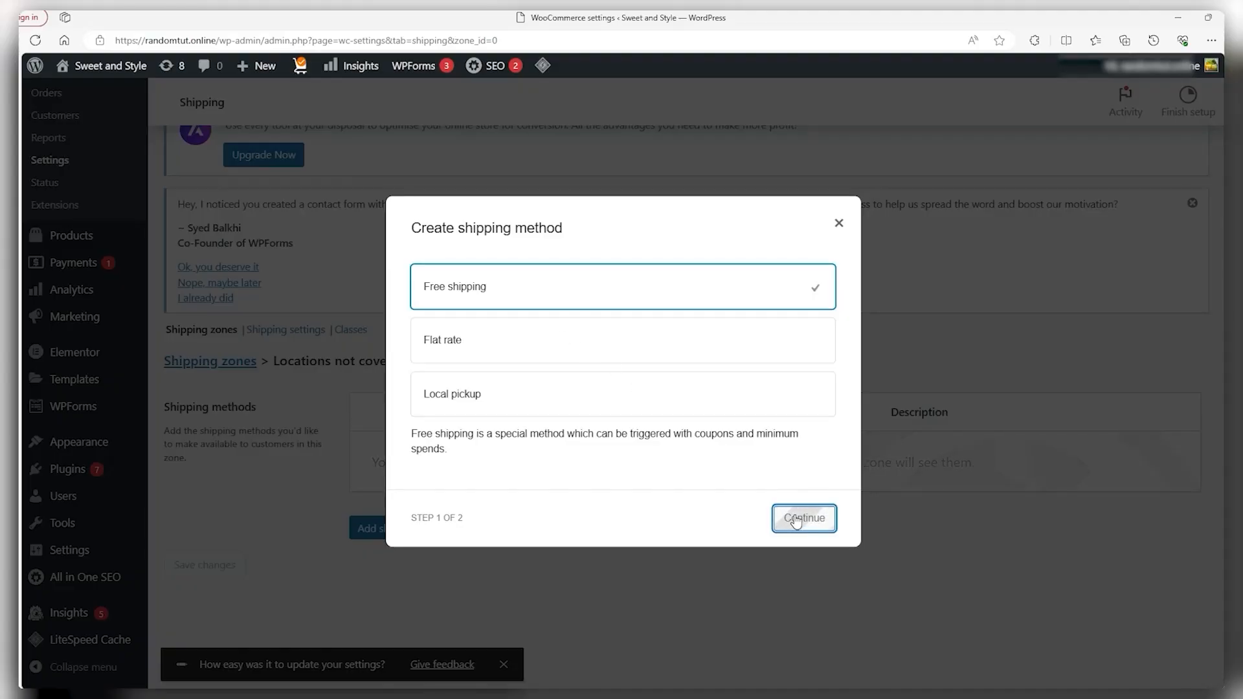
pyautogui.click(548, 407)
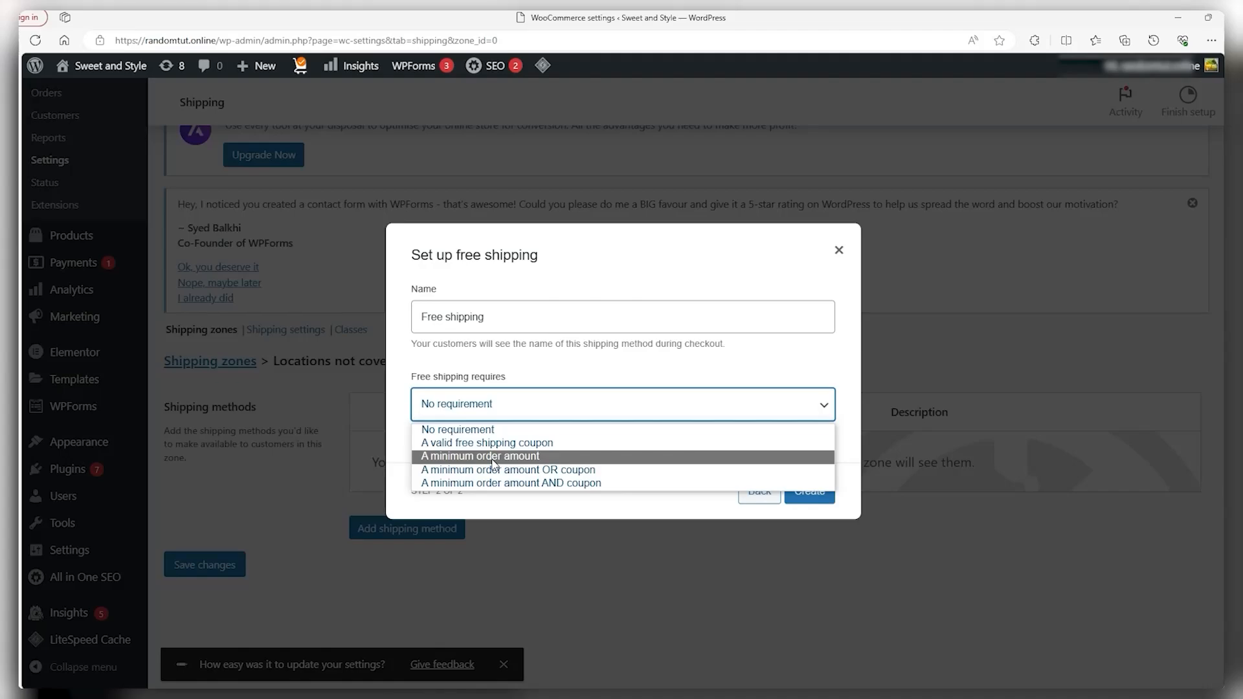
pyautogui.click(777, 403)
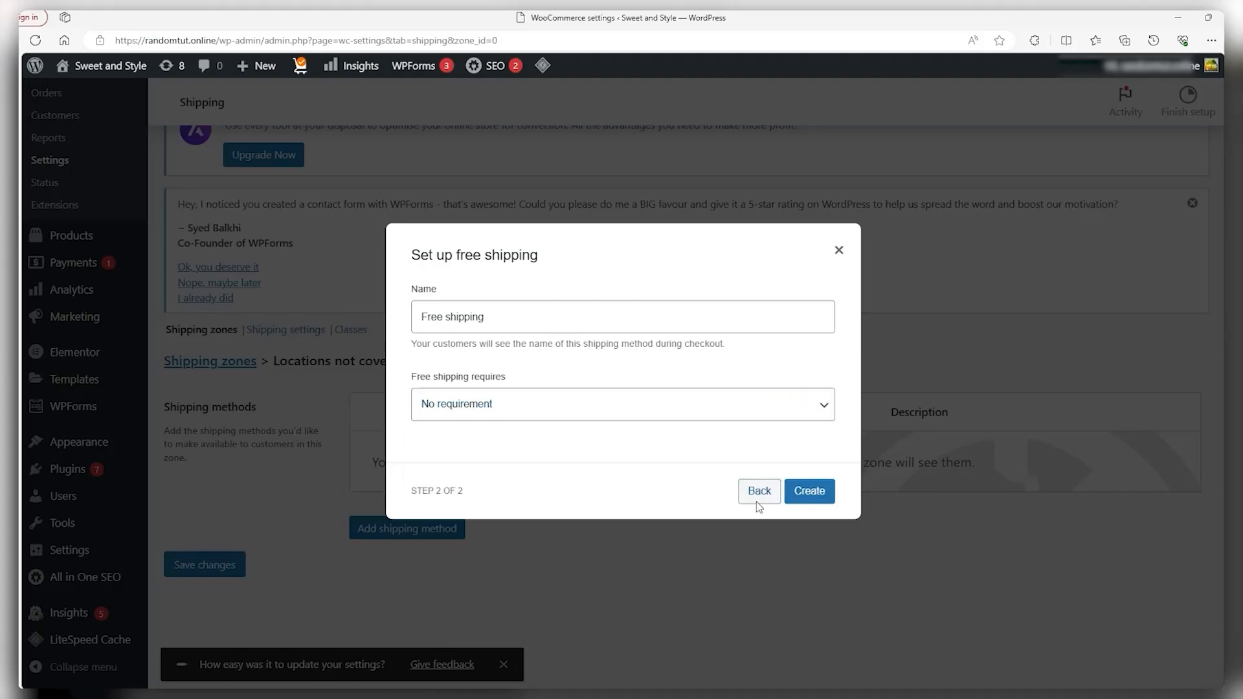
pyautogui.click(758, 495)
# Compare Flat rate and Local pickup, then add an enabled Flat rate method to the zone
pyautogui.click(577, 347)
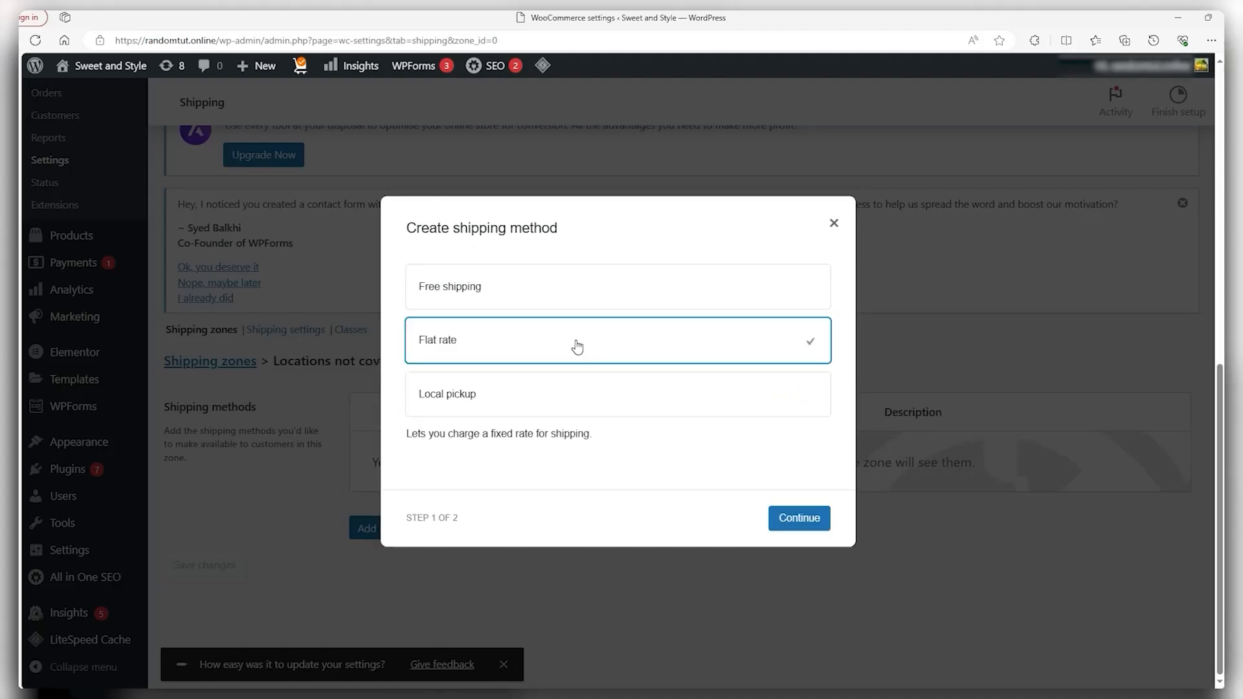
pyautogui.click(787, 523)
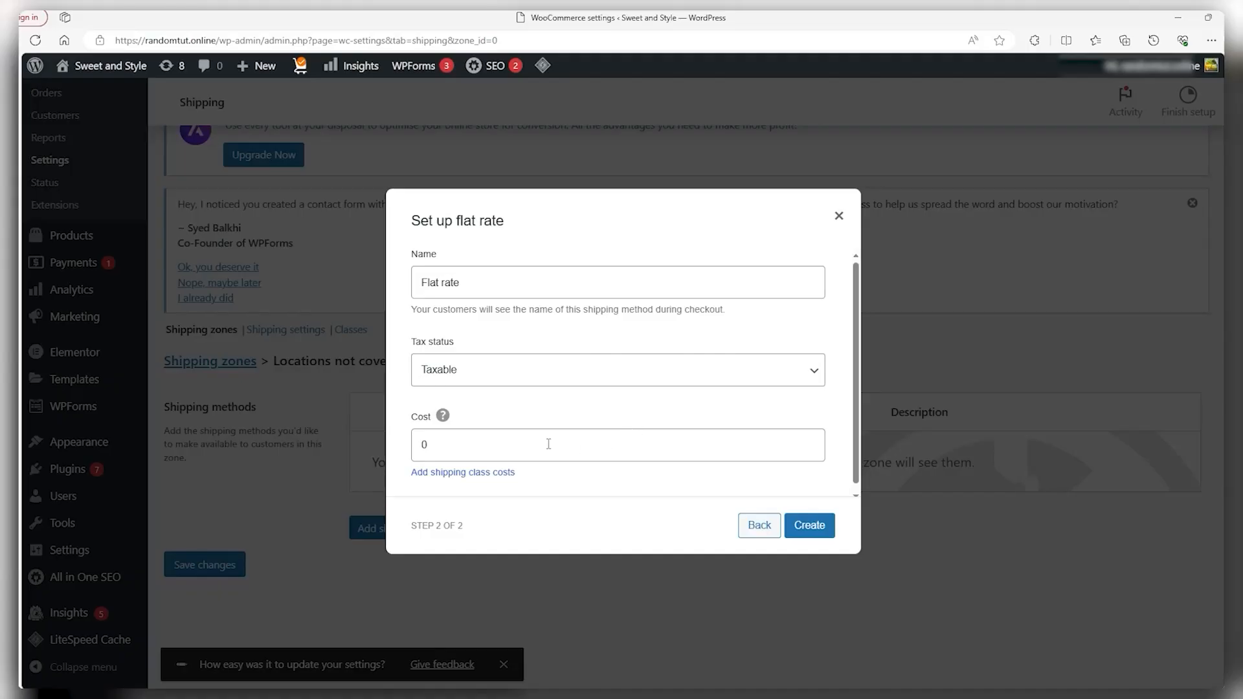
pyautogui.click(508, 433)
pyautogui.click(758, 524)
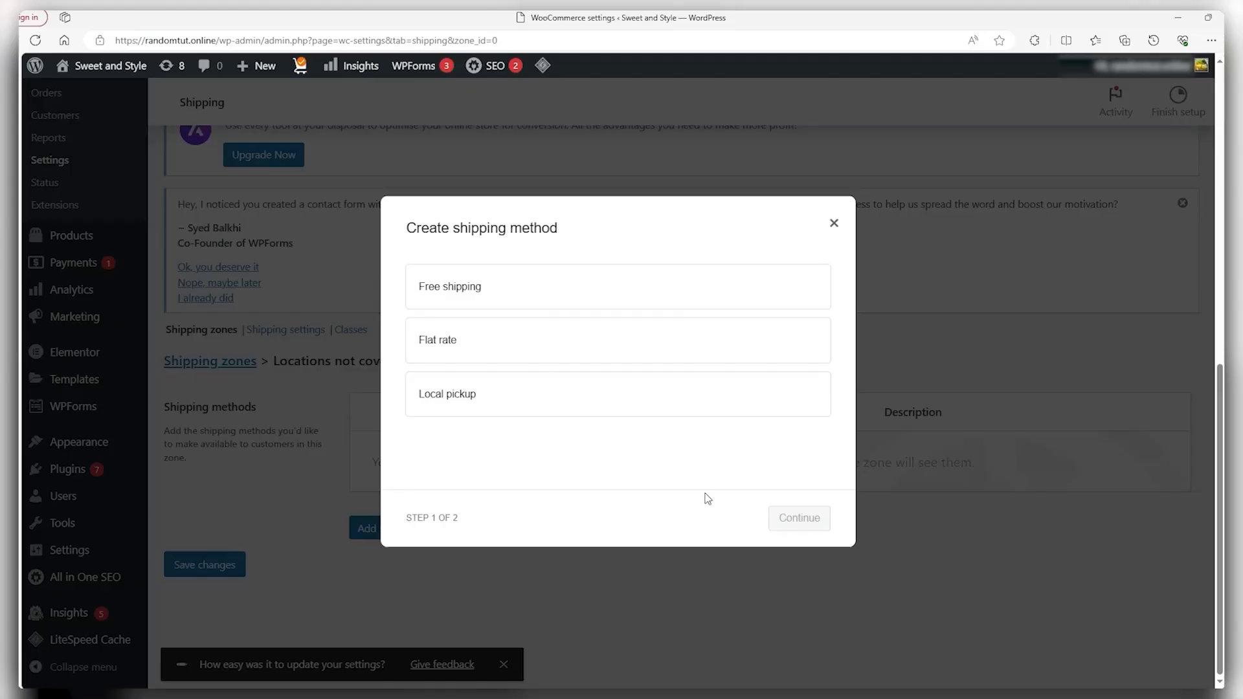
pyautogui.click(485, 396)
pyautogui.click(790, 518)
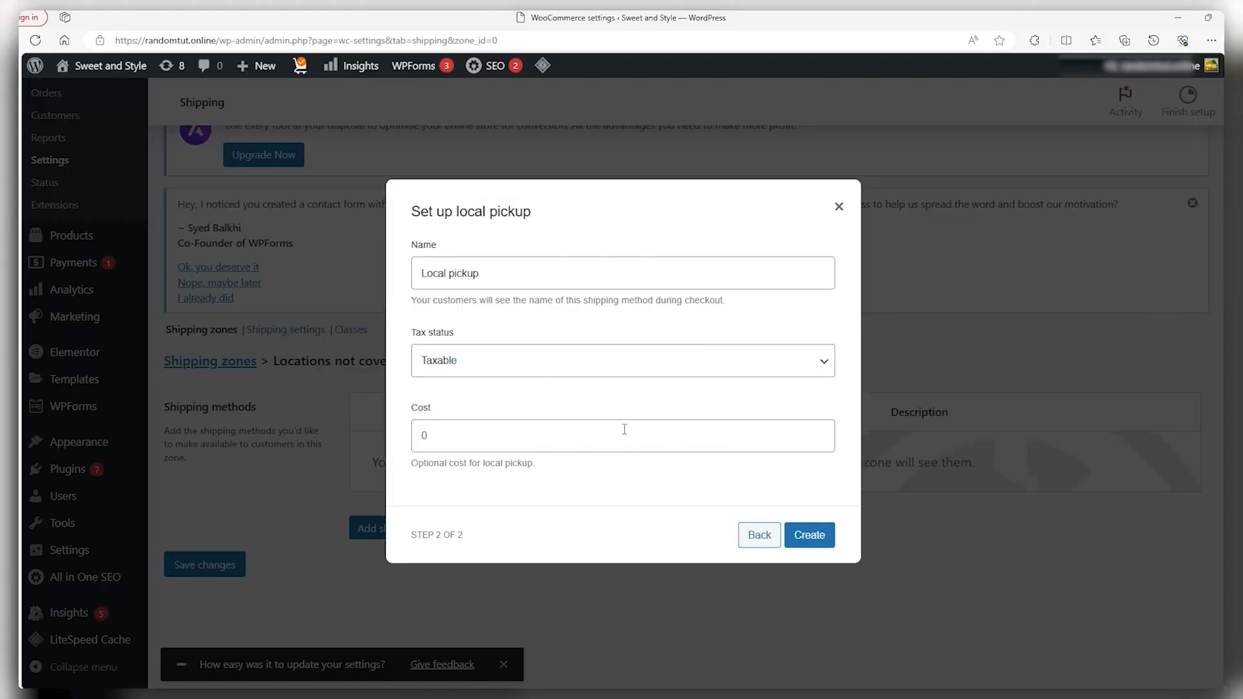
pyautogui.click(437, 432)
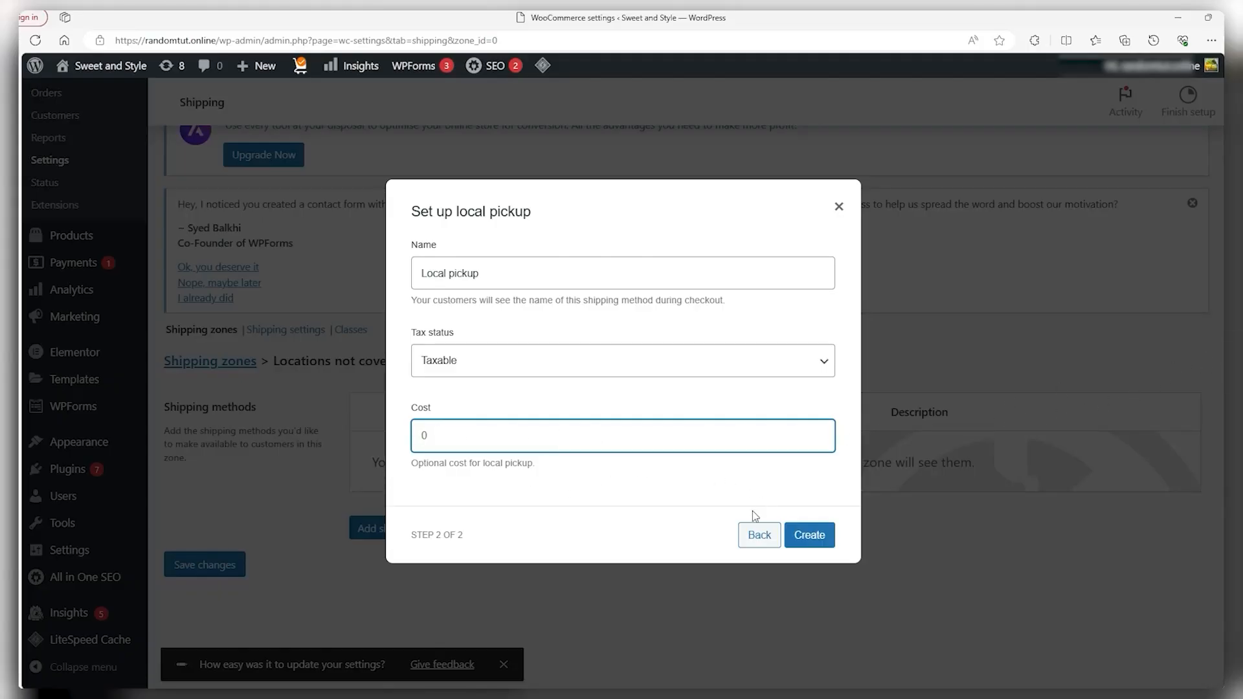
pyautogui.click(756, 537)
pyautogui.click(541, 341)
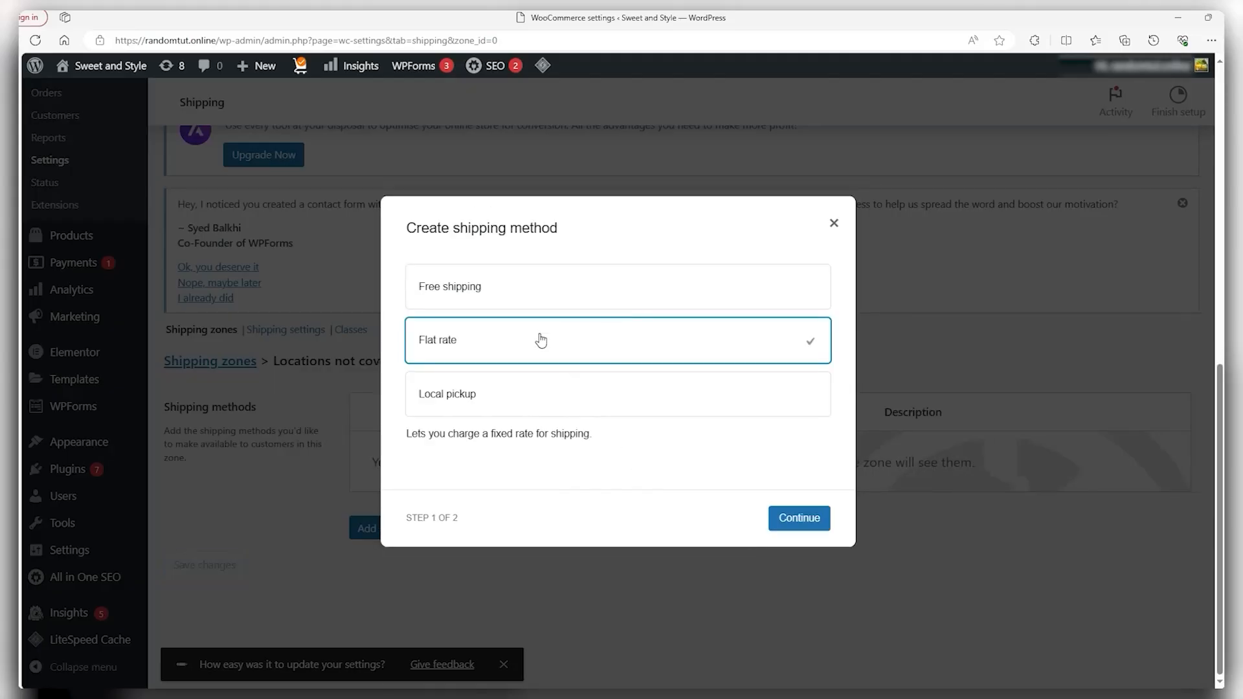
pyautogui.click(803, 523)
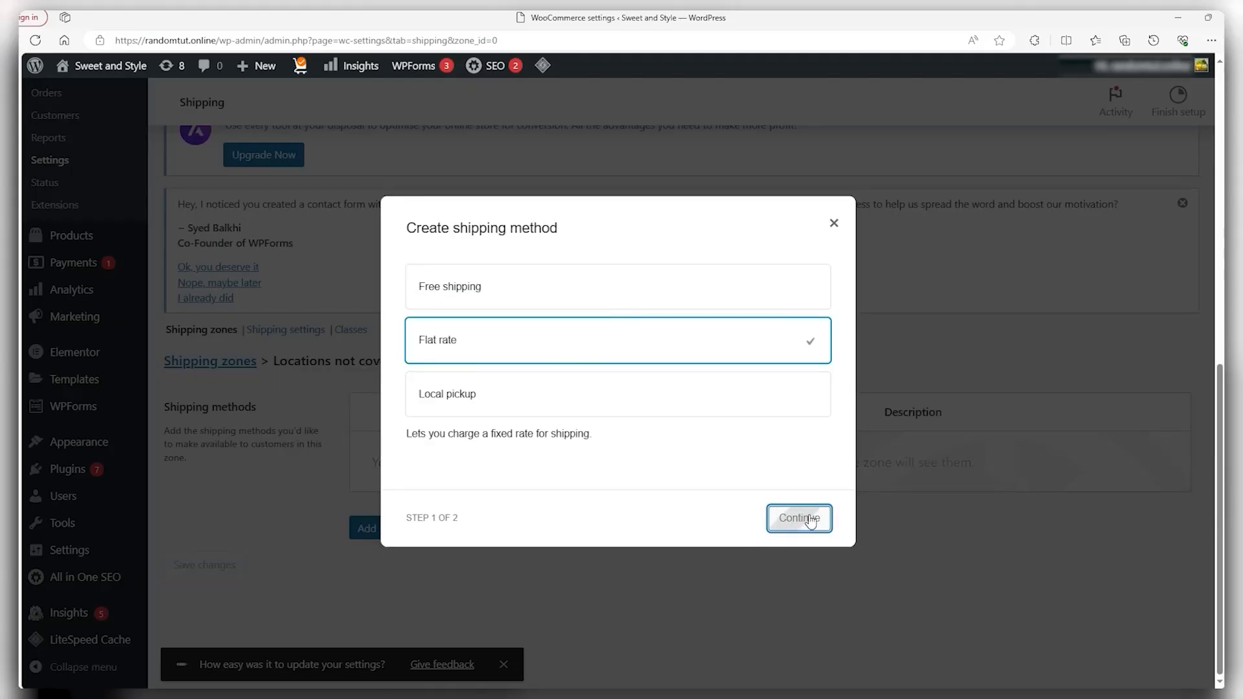
pyautogui.click(807, 522)
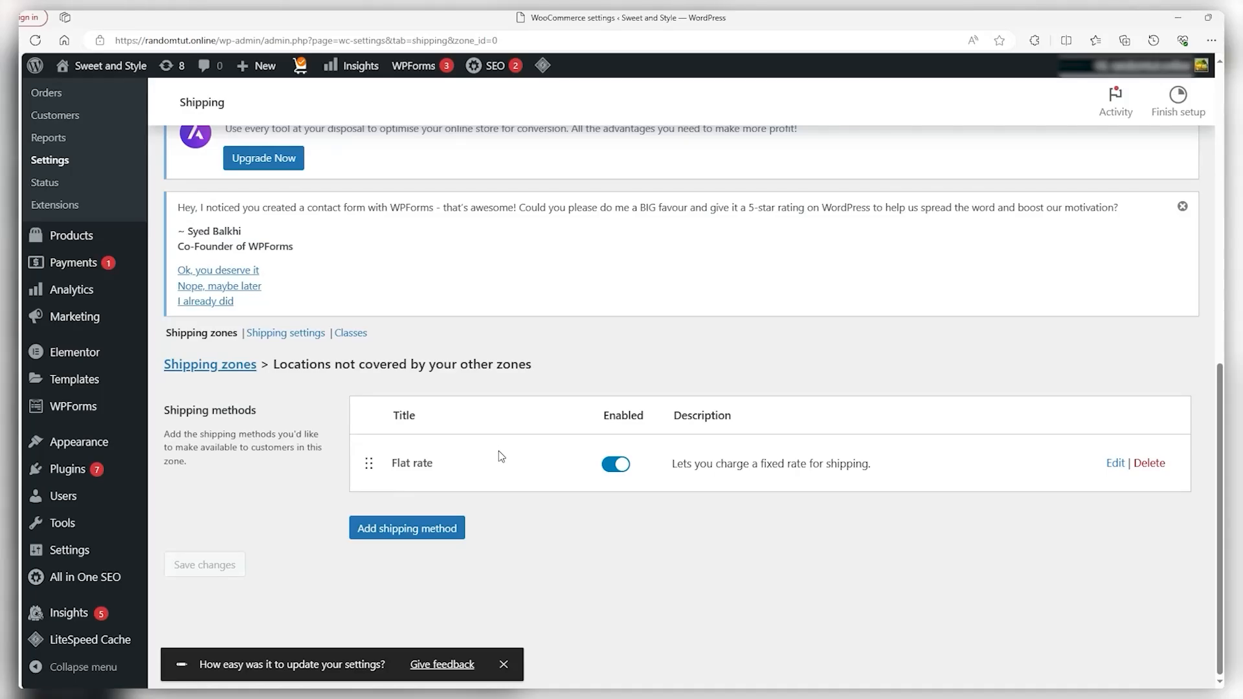
# Start a new shipping zone named NA and browse the zone region options
pyautogui.click(190, 366)
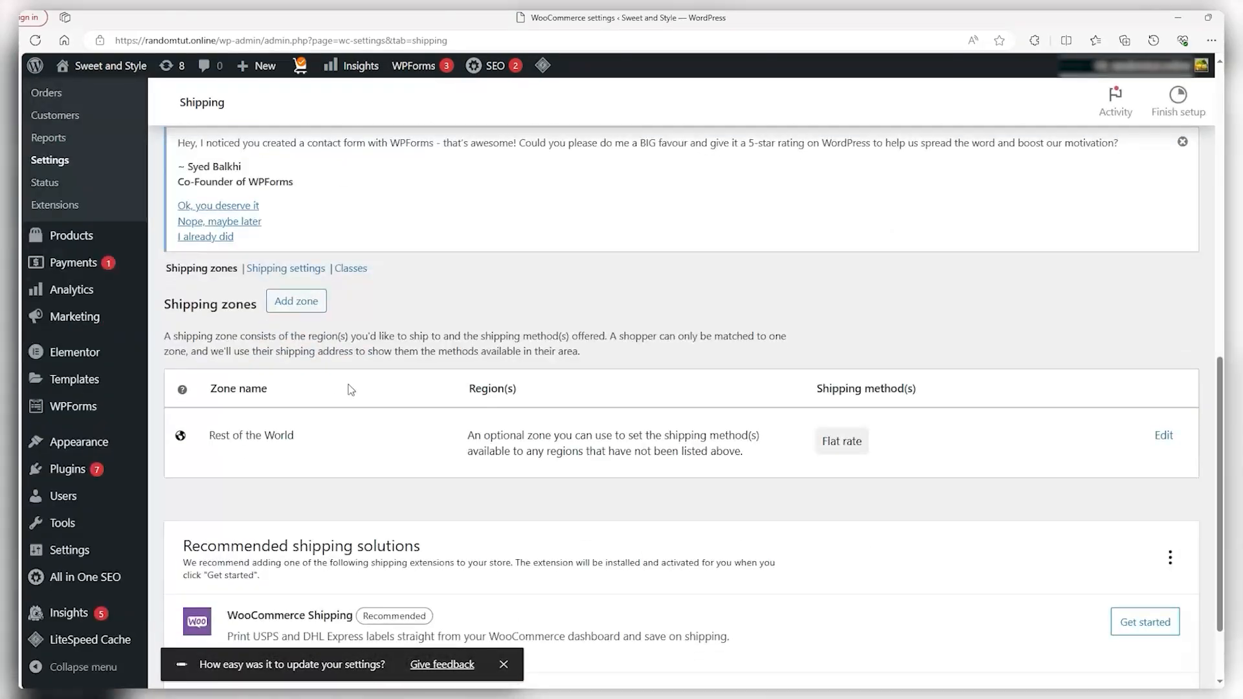
pyautogui.click(296, 302)
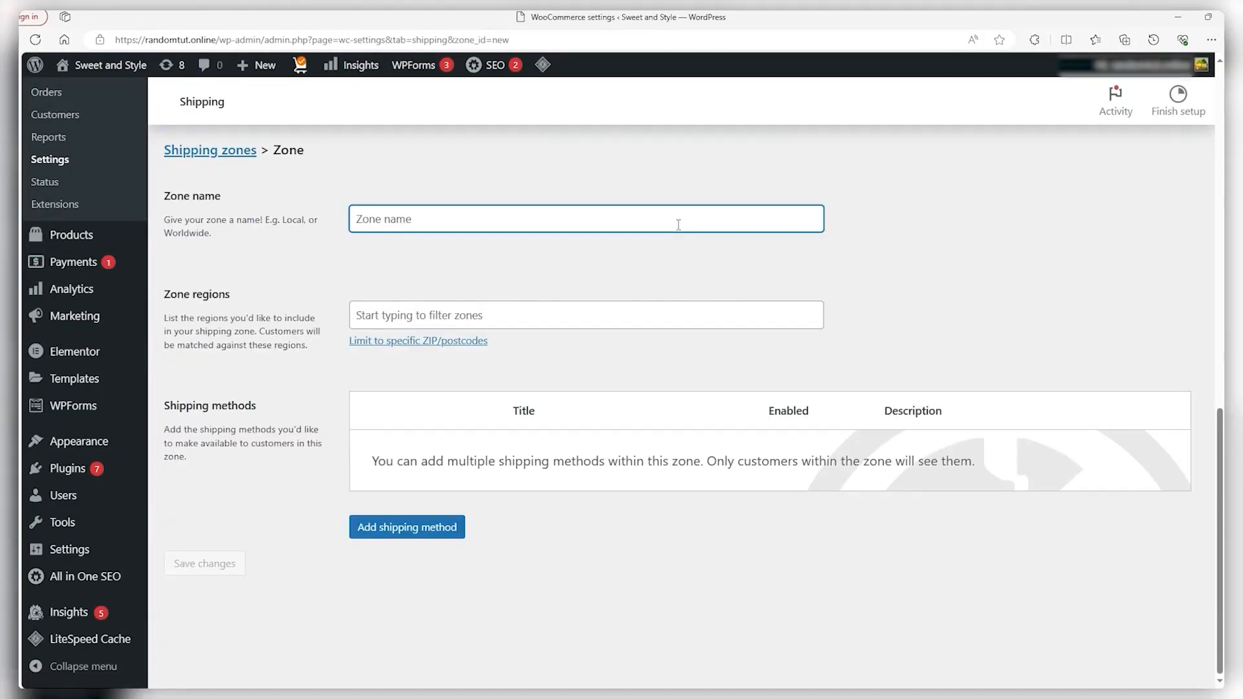
pyautogui.write('NA')
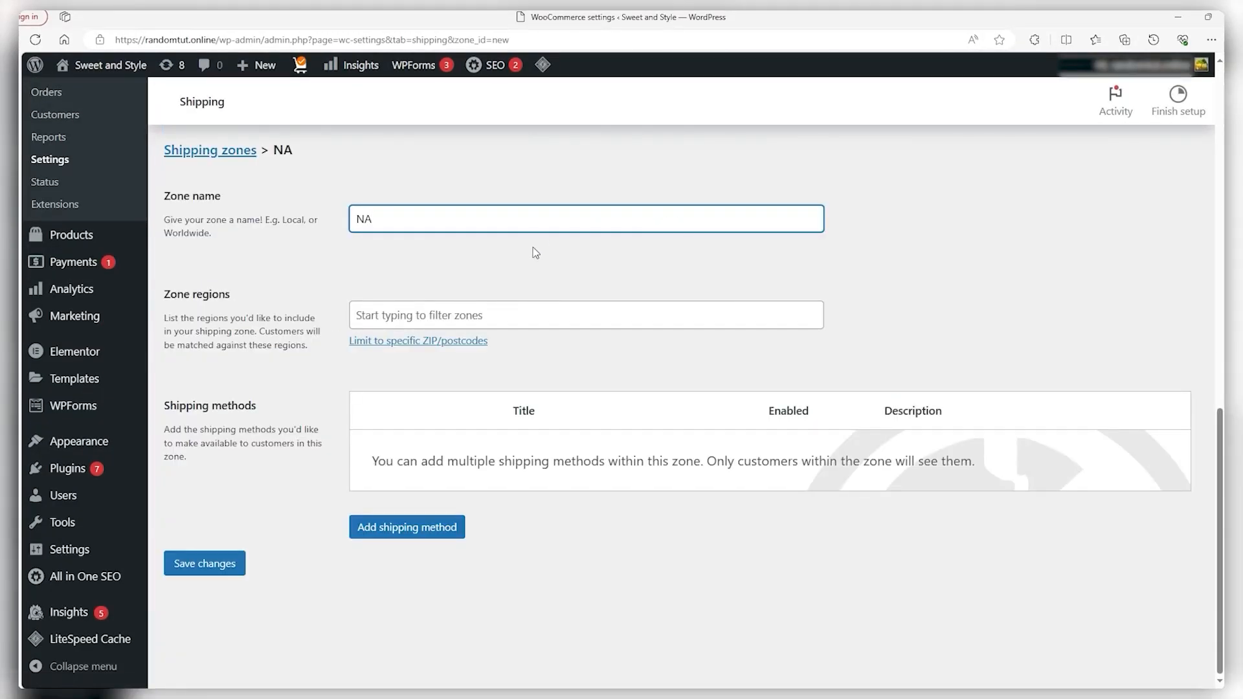
pyautogui.click(429, 314)
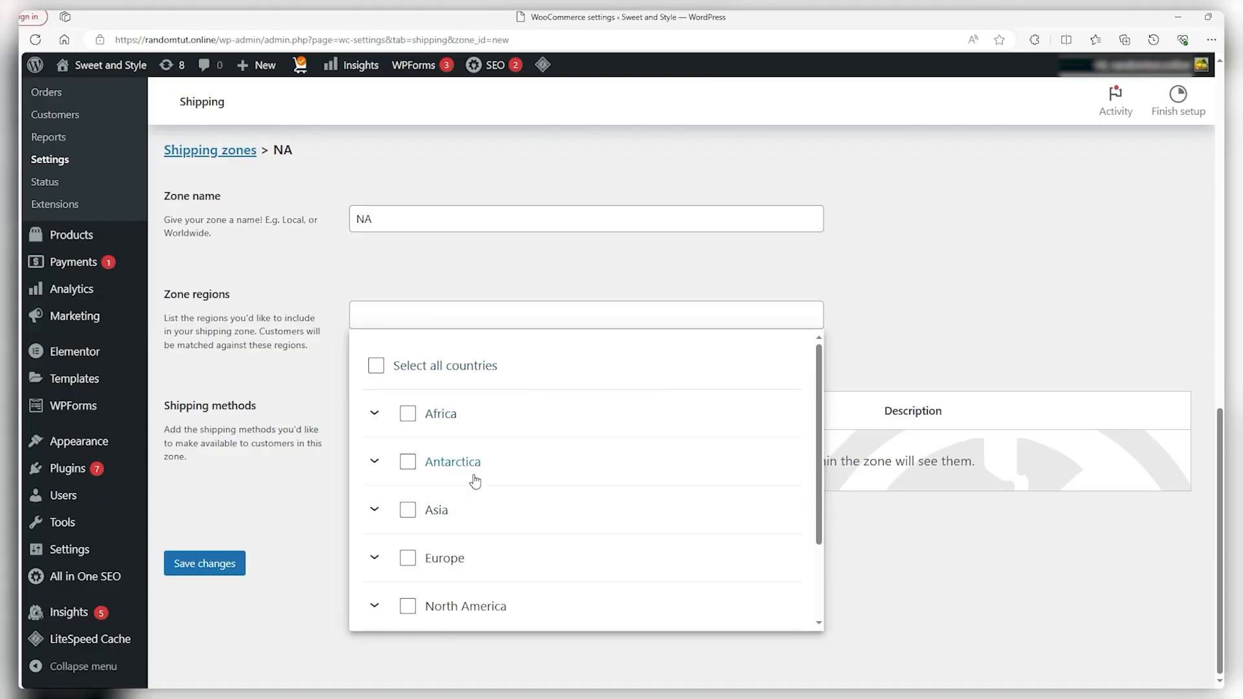
pyautogui.click(374, 371)
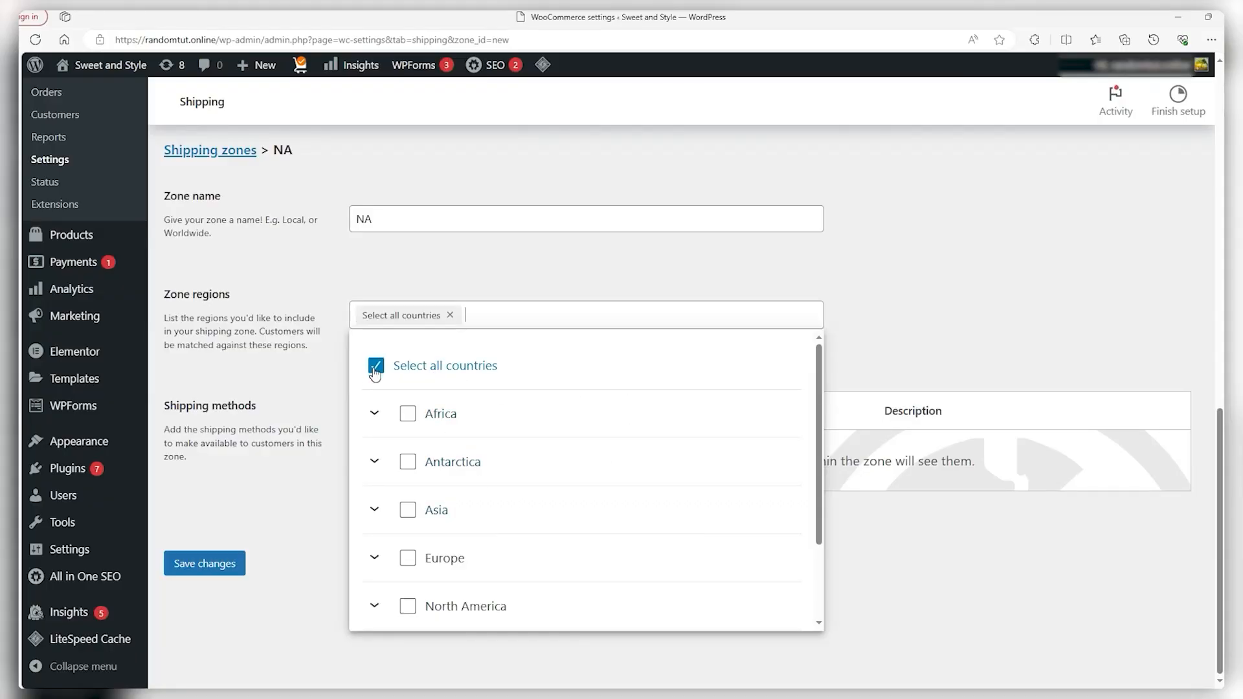
pyautogui.click(375, 370)
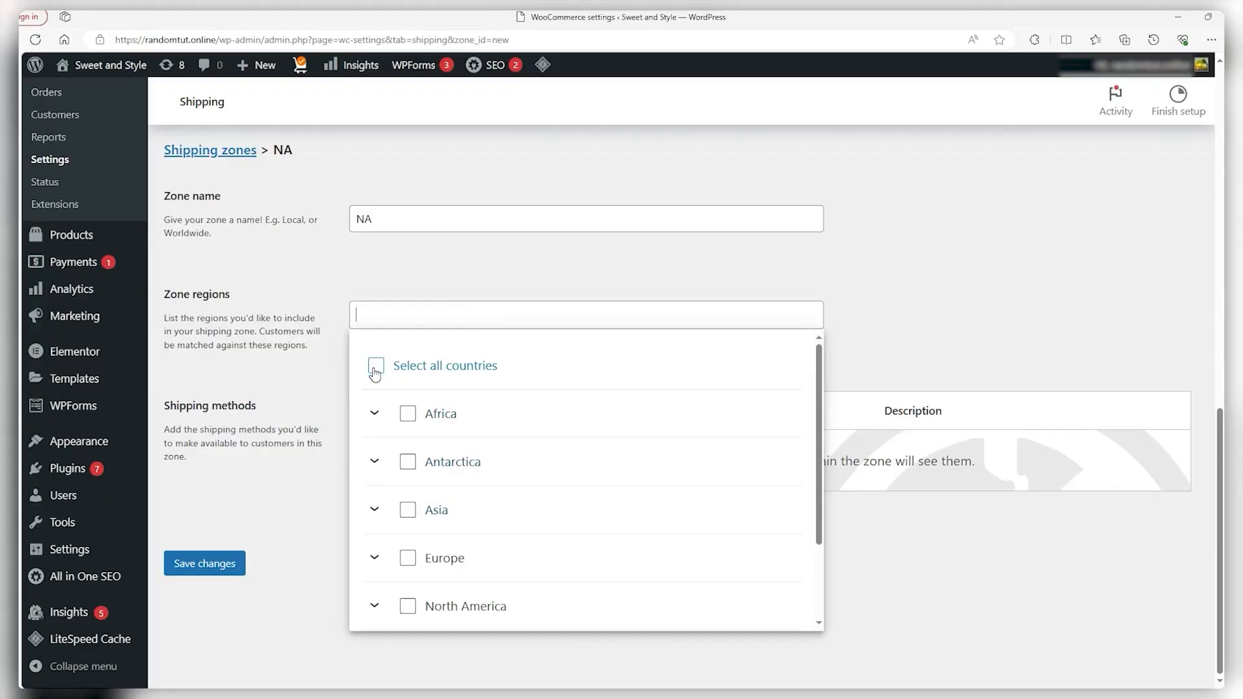
pyautogui.click(408, 414)
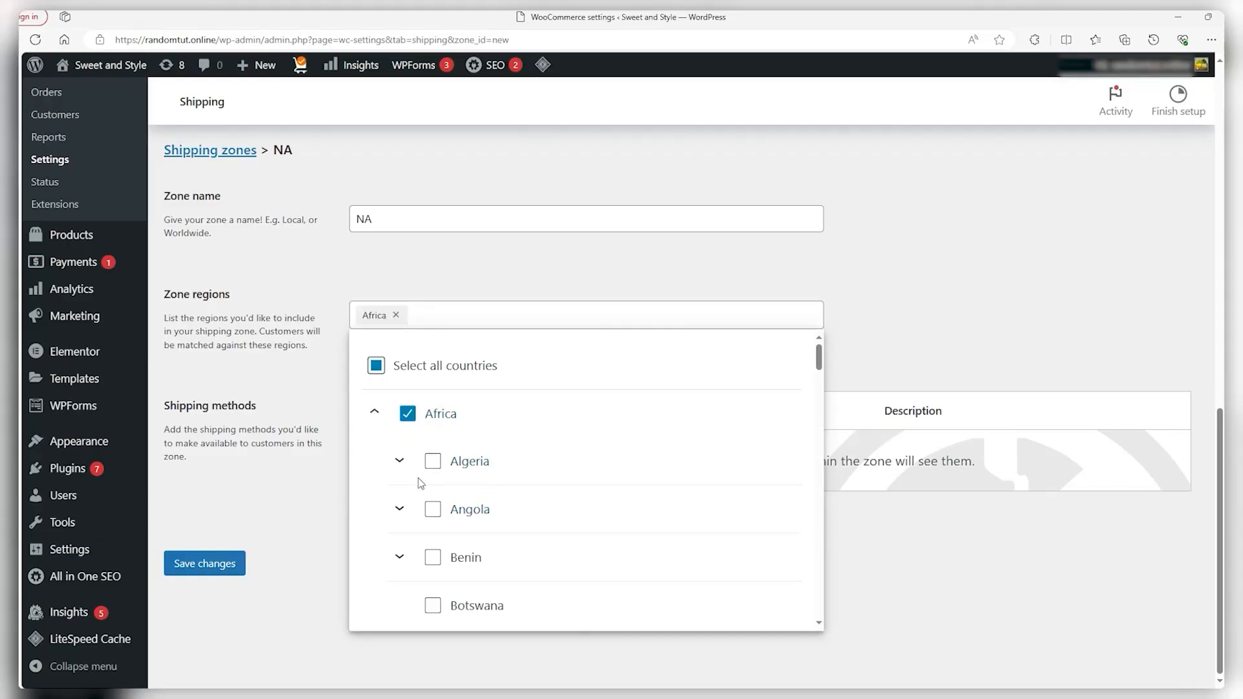
pyautogui.click(406, 414)
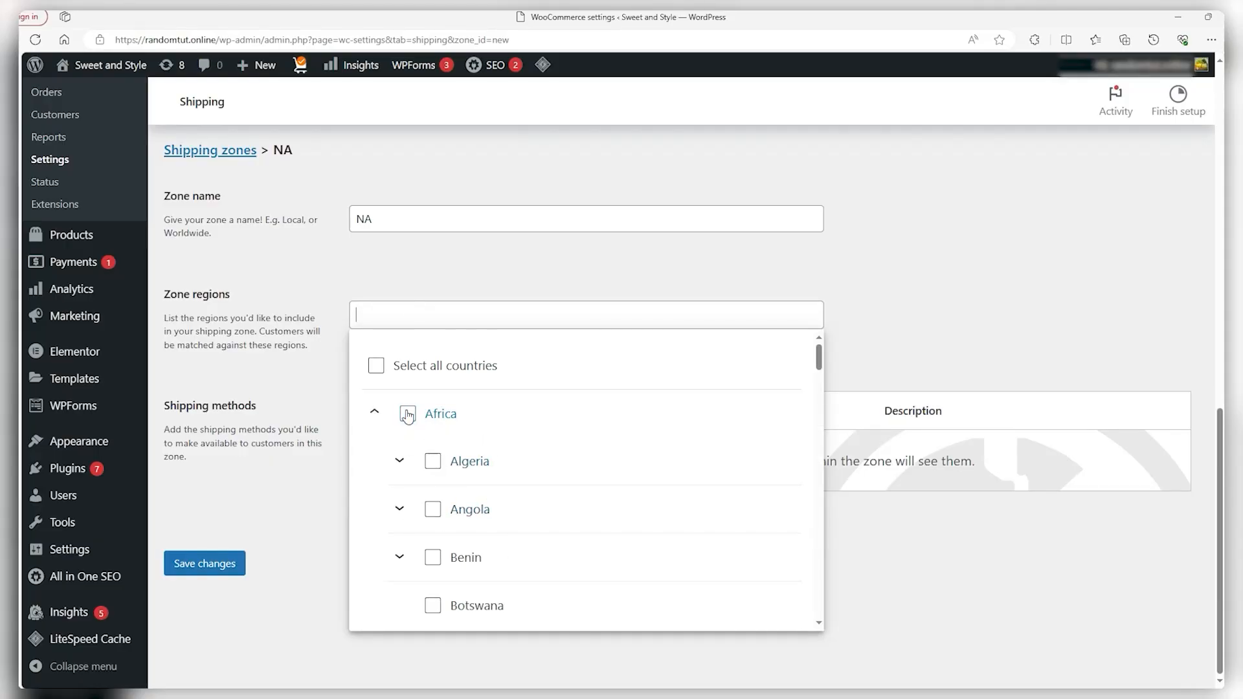
pyautogui.click(379, 419)
# Select North America as the NA zone's region, add a Flat rate method, and return to the zones list
pyautogui.scroll(-1, 383, 422)
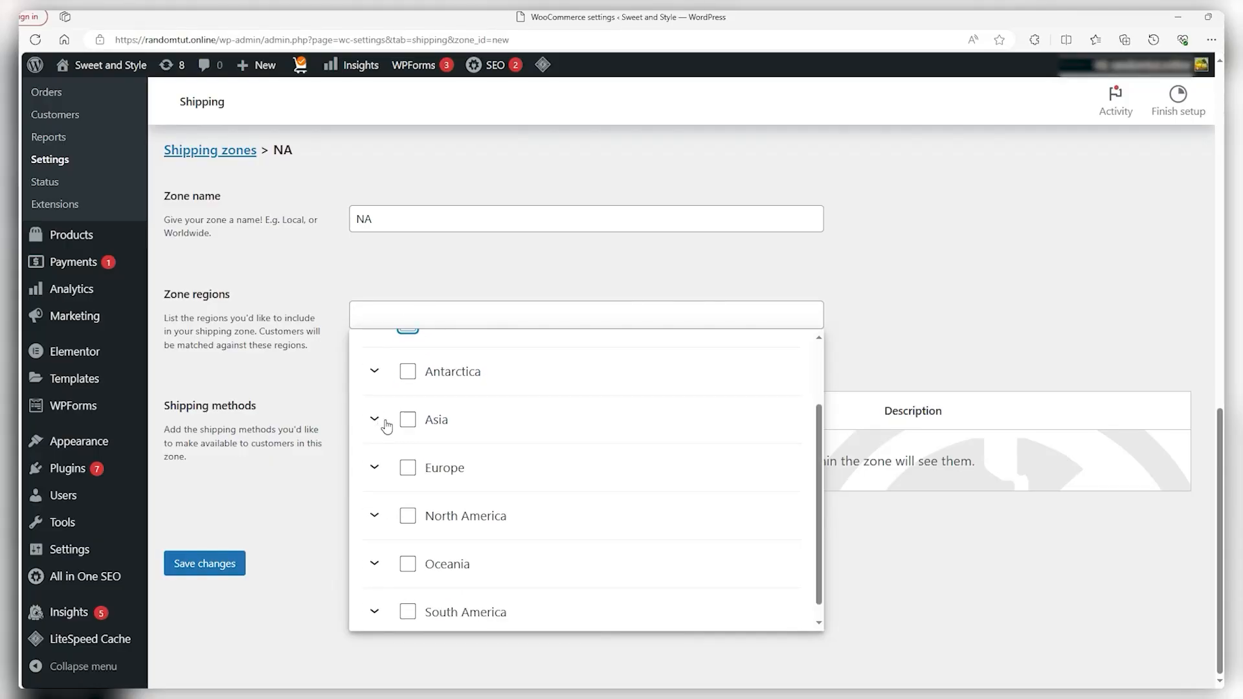
pyautogui.click(373, 516)
pyautogui.scroll(-2, 377, 516)
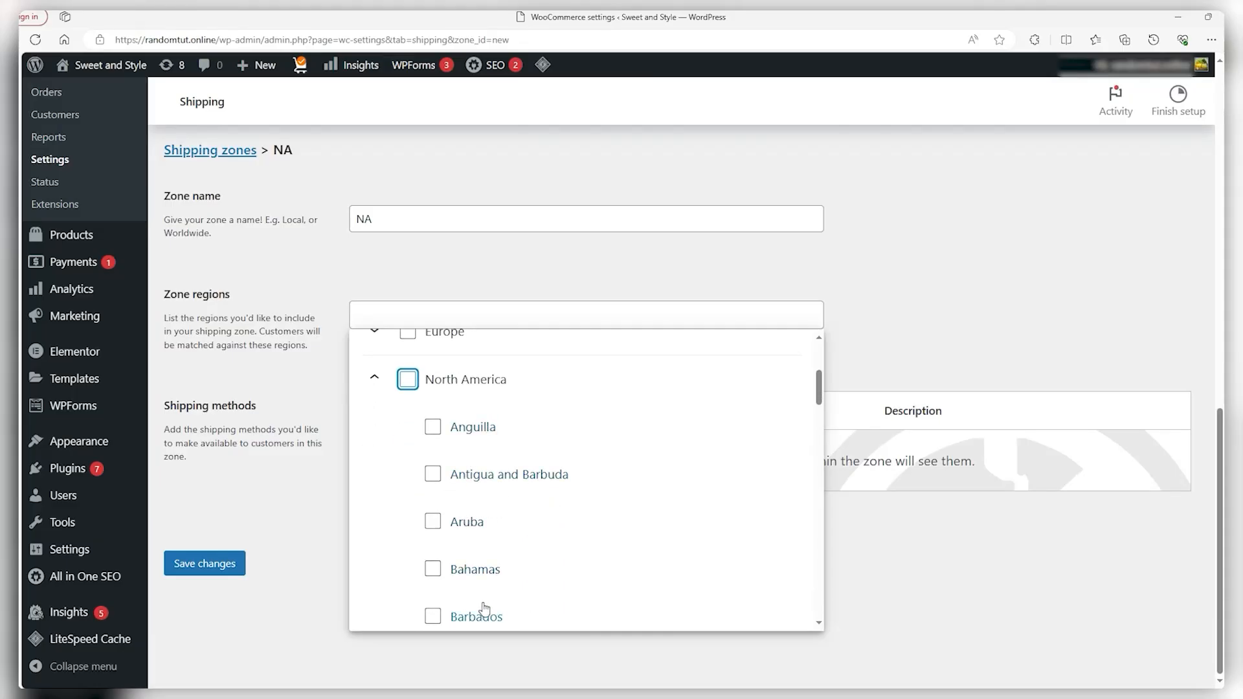
pyautogui.scroll(-2, 453, 583)
pyautogui.scroll(-1, 443, 576)
pyautogui.scroll(4, 428, 512)
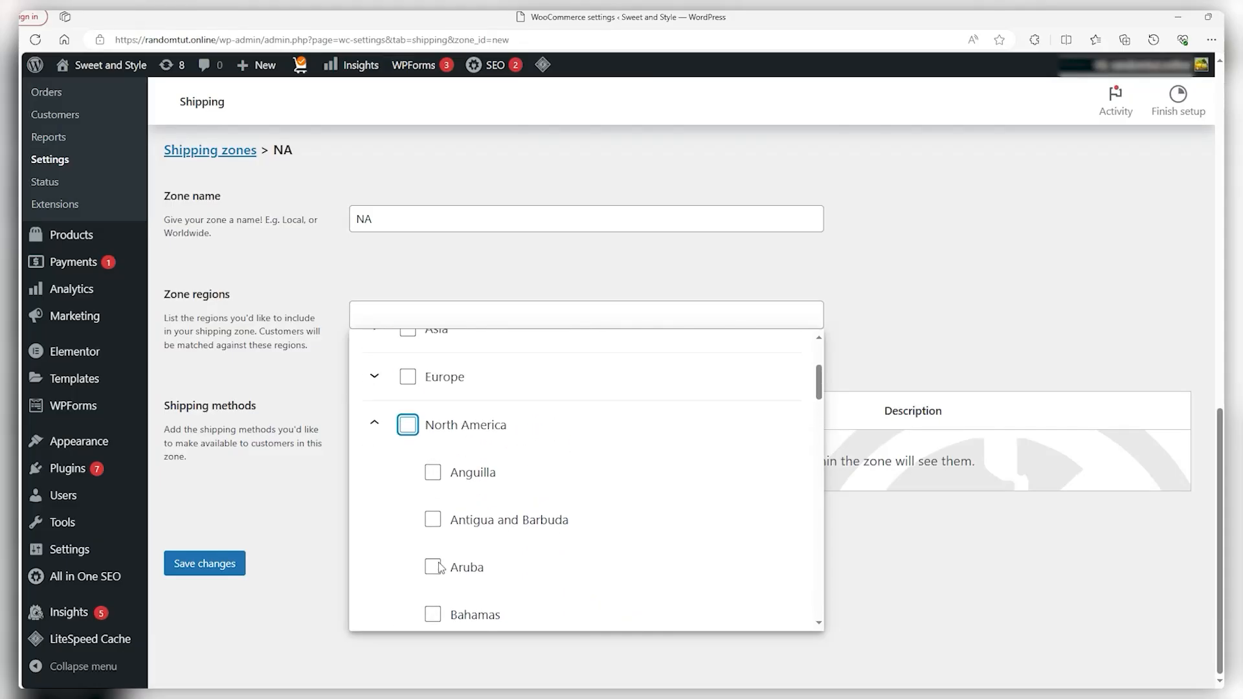
pyautogui.click(409, 427)
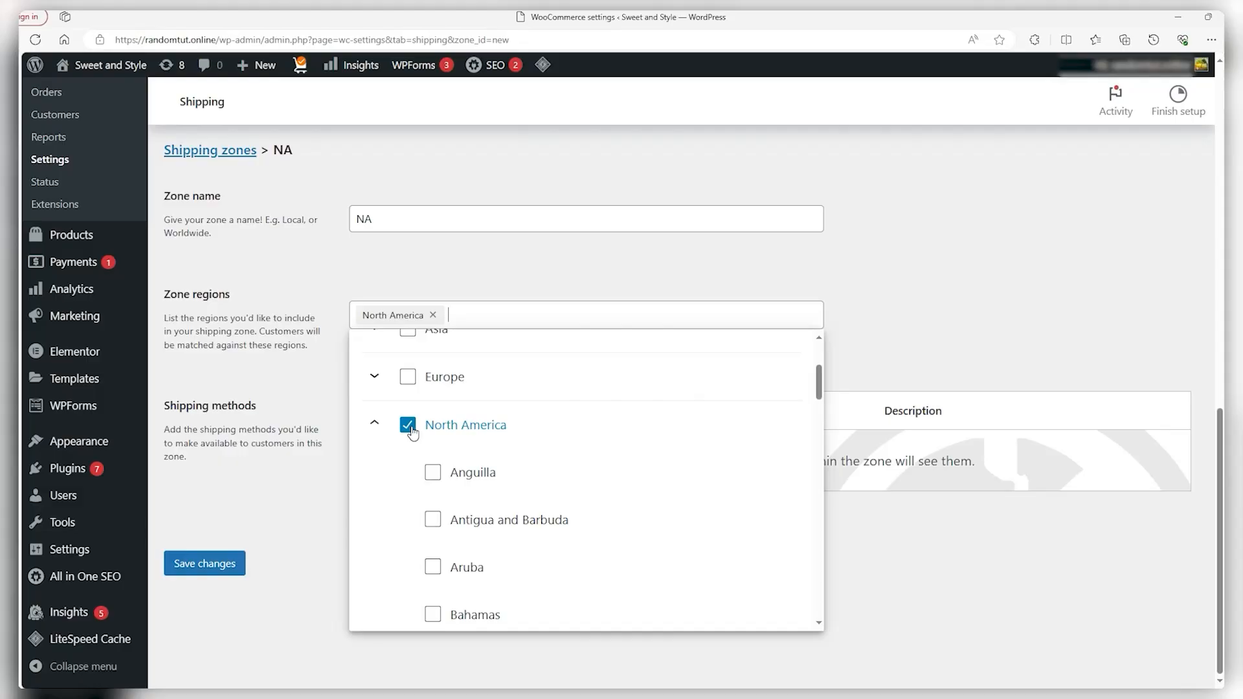
pyautogui.click(615, 279)
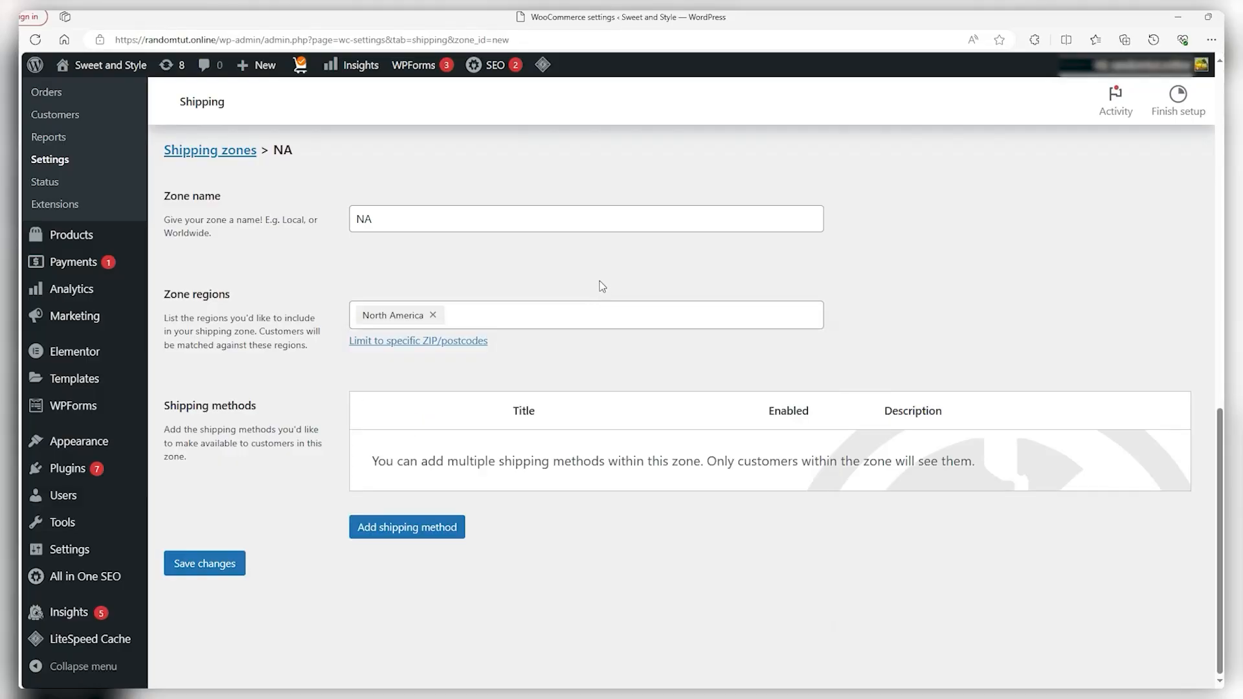
pyautogui.click(421, 527)
pyautogui.click(514, 348)
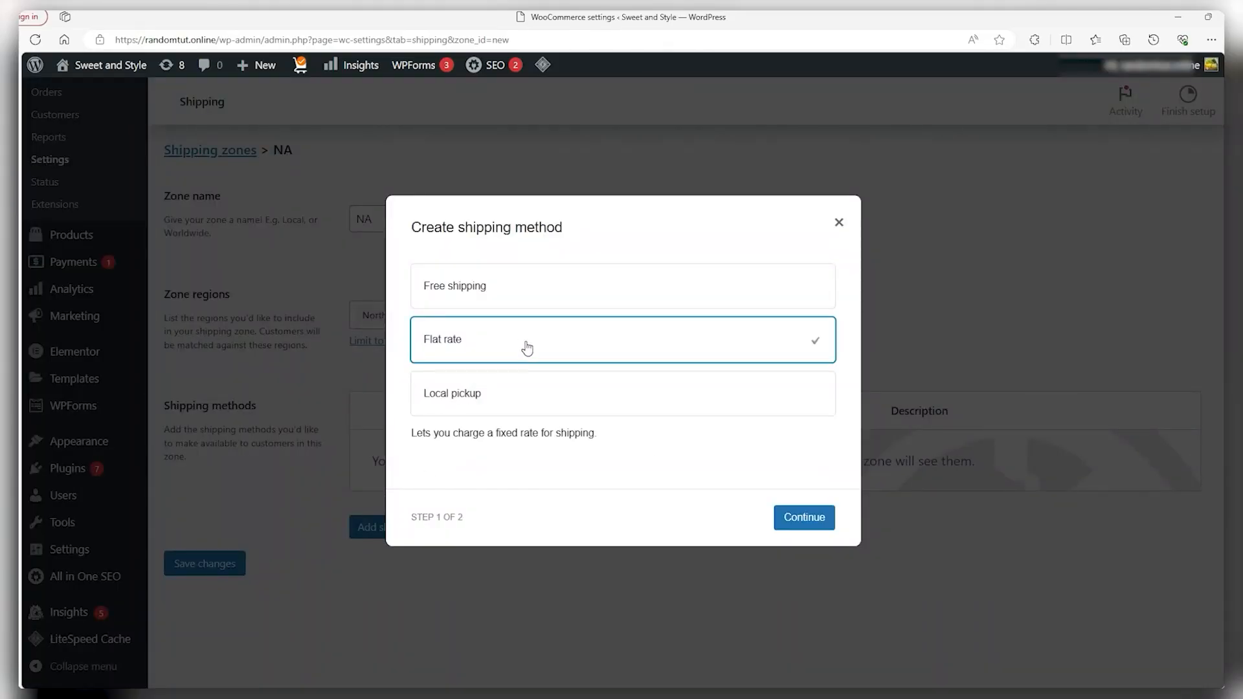
pyautogui.click(803, 517)
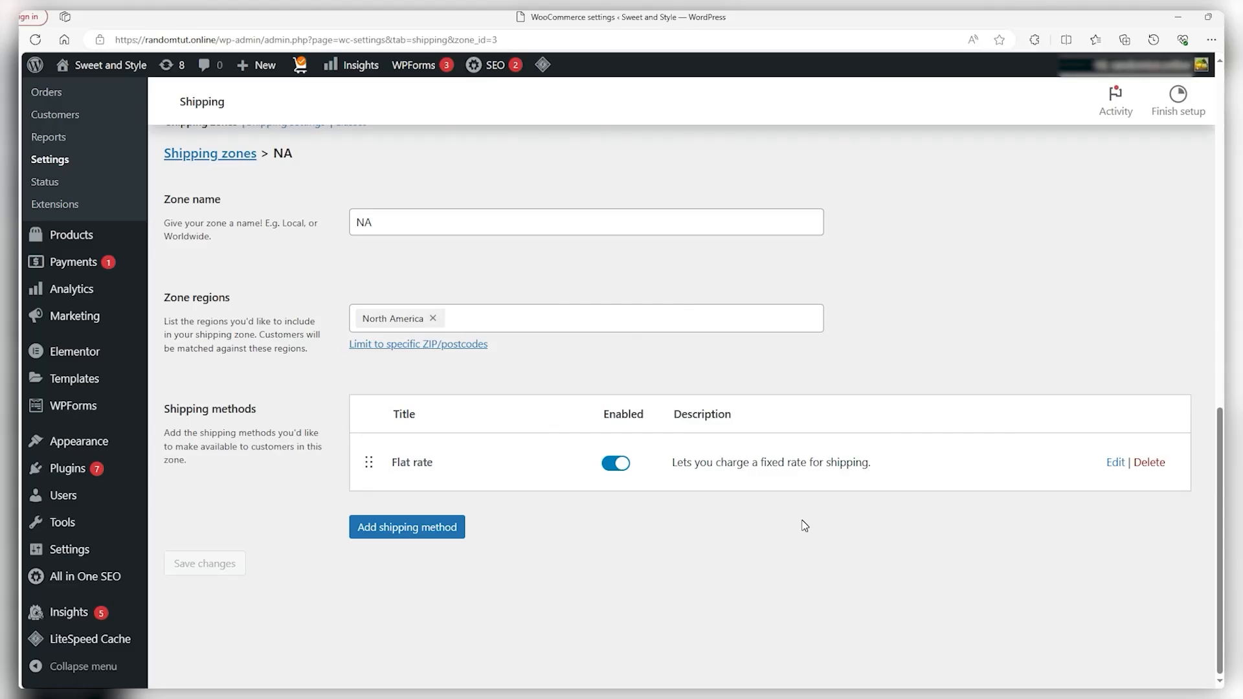
pyautogui.click(206, 155)
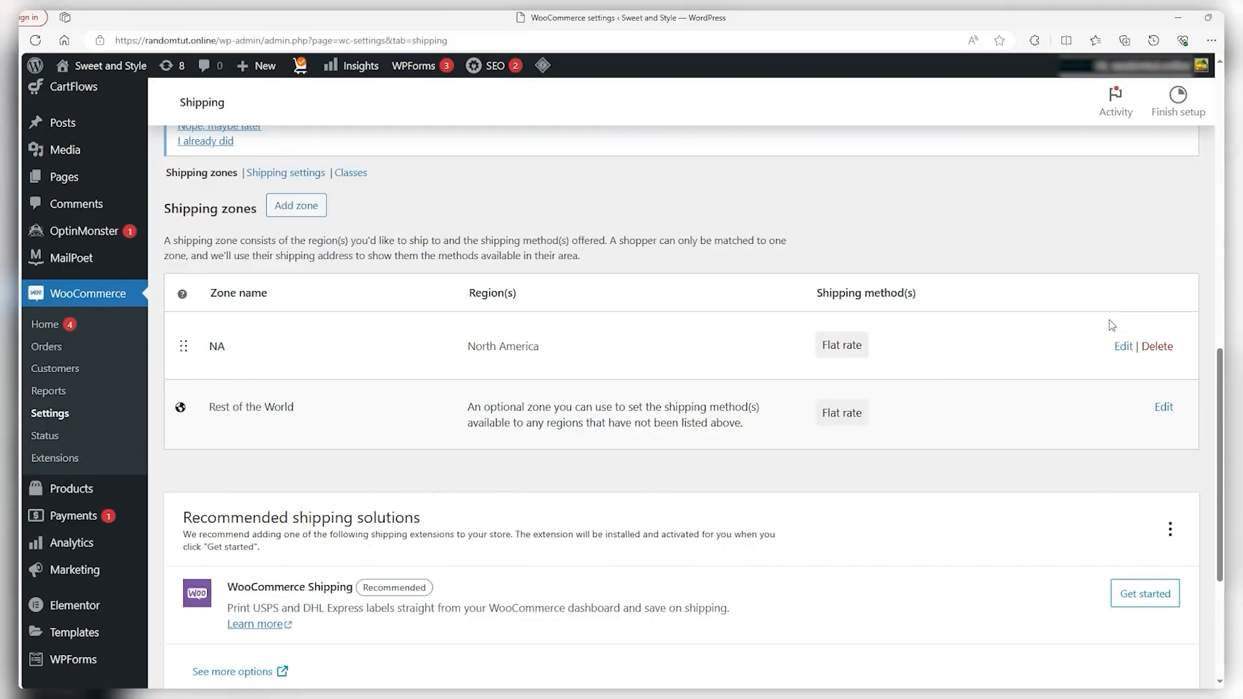
# Look through the payment methods and begin WooPayments onboarding without finishing it
pyautogui.scroll(-2, 997, 329)
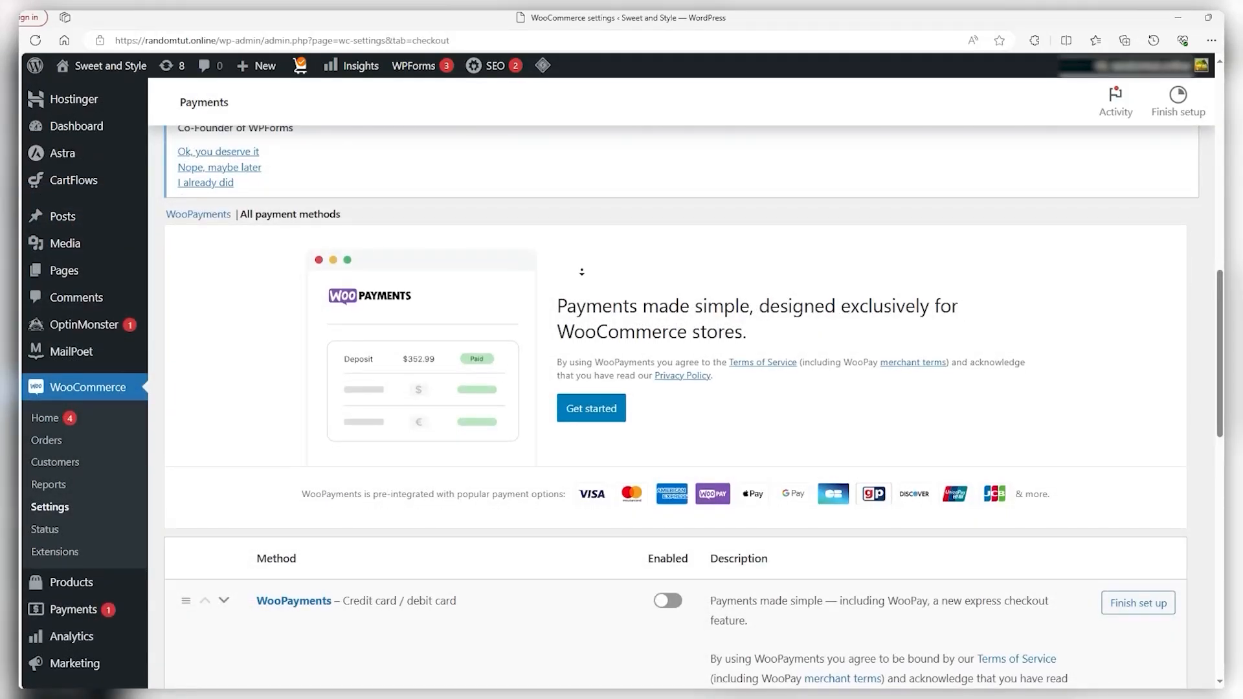
pyautogui.scroll(-1, 580, 284)
pyautogui.scroll(-3, 580, 284)
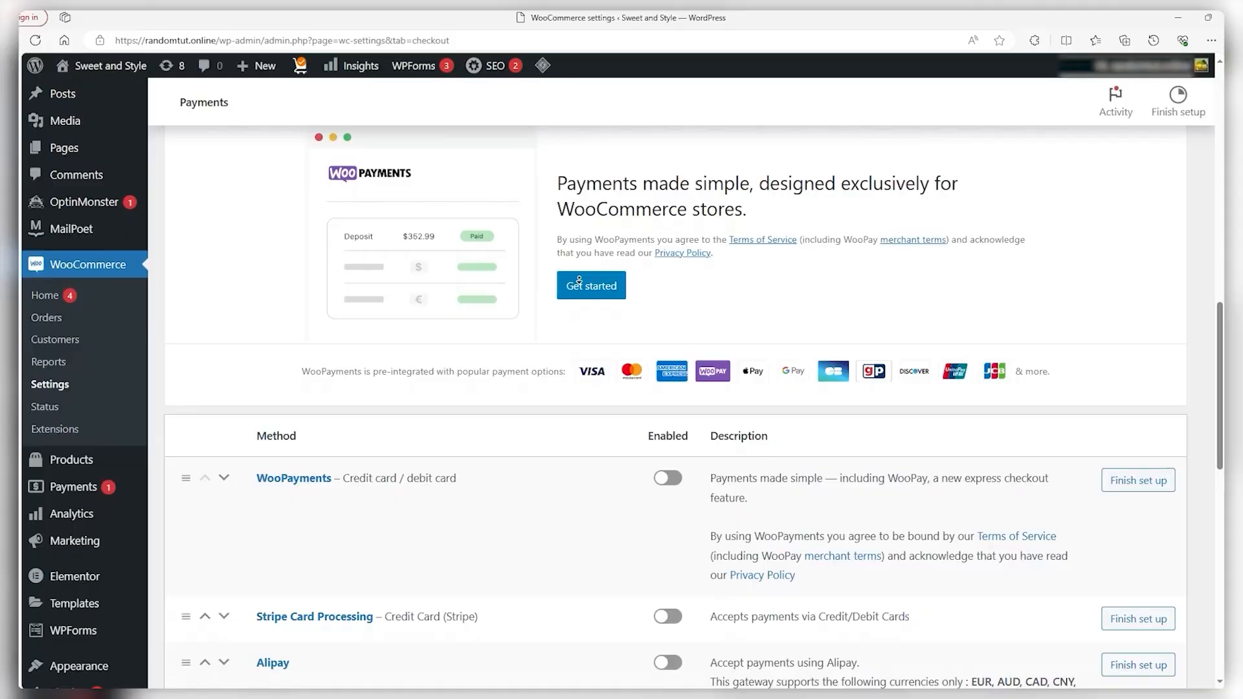
pyautogui.scroll(-2, 579, 279)
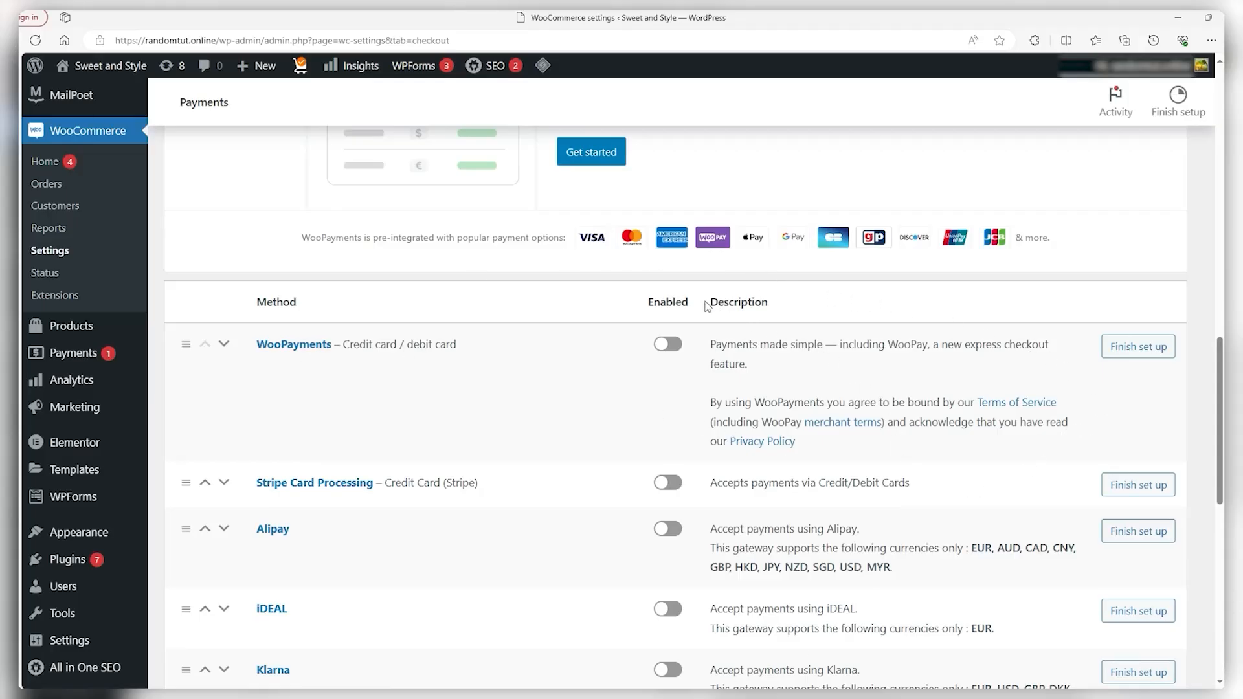
pyautogui.click(669, 348)
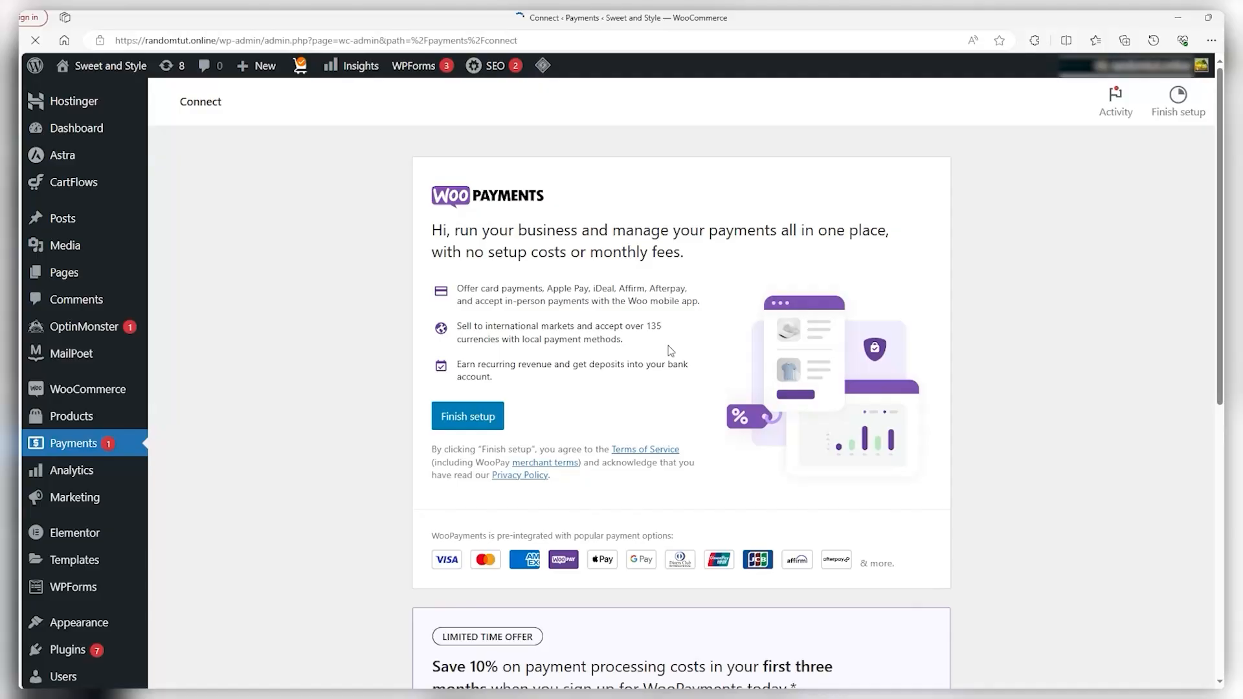
pyautogui.click(470, 416)
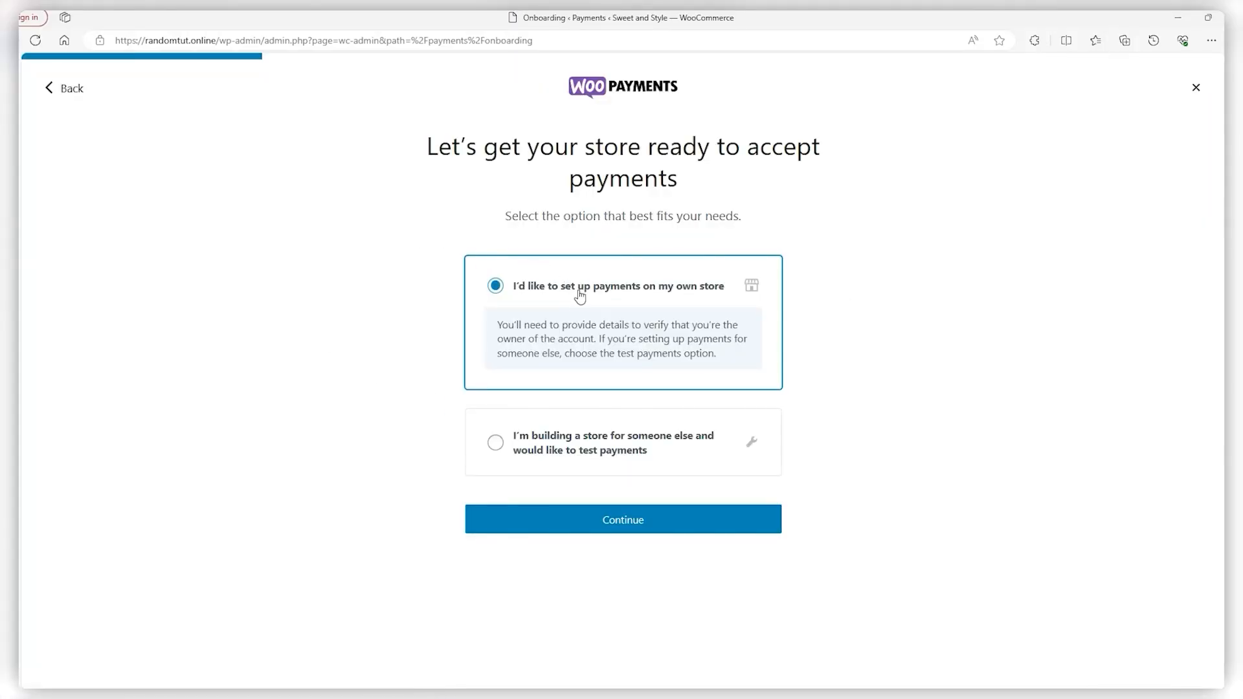
pyautogui.click(505, 525)
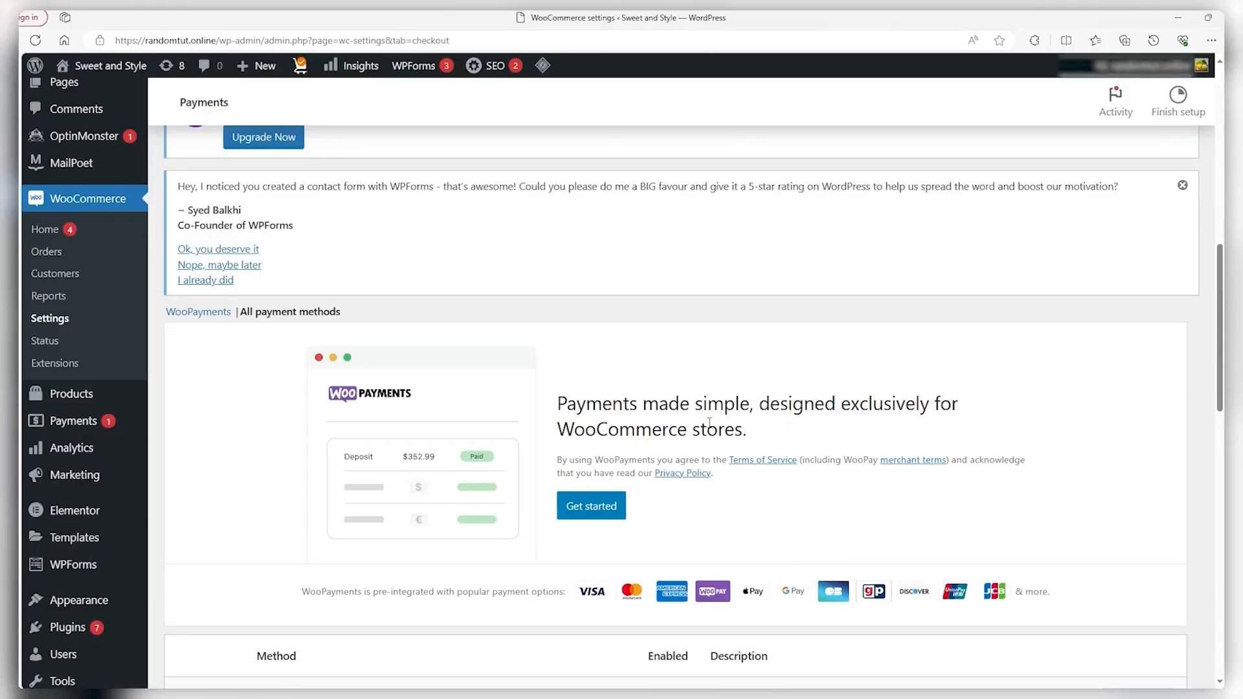
pyautogui.tripleClick(732, 423)
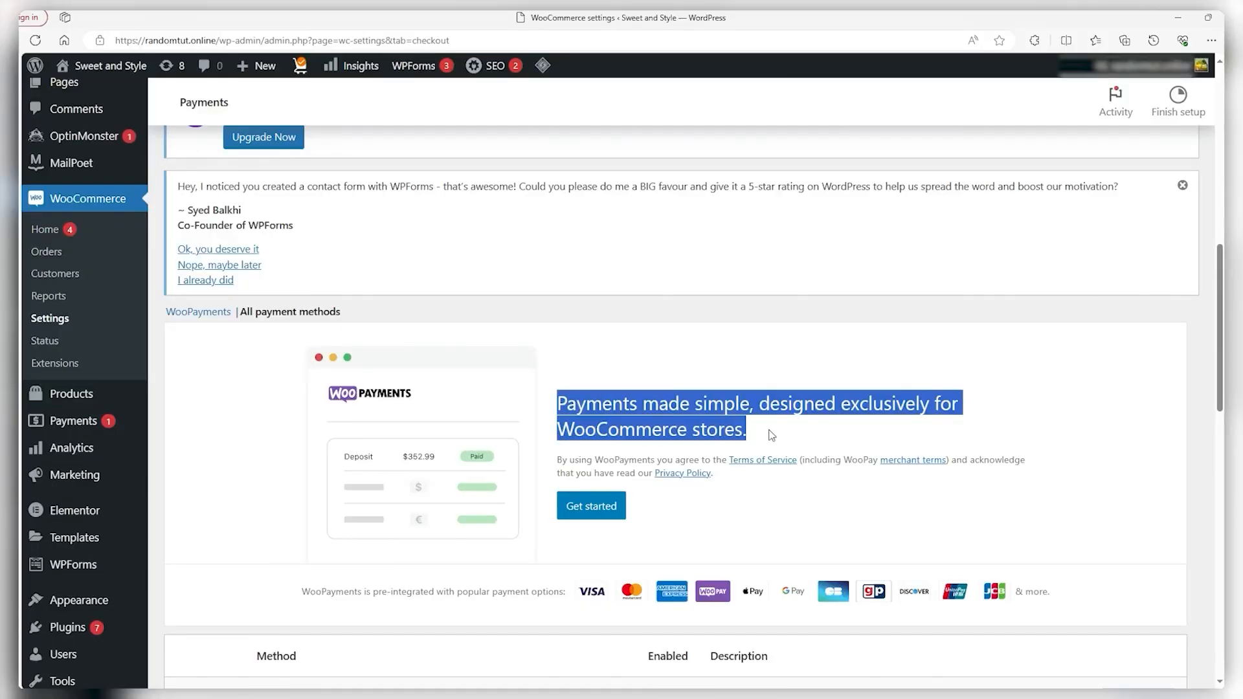
pyautogui.click(773, 374)
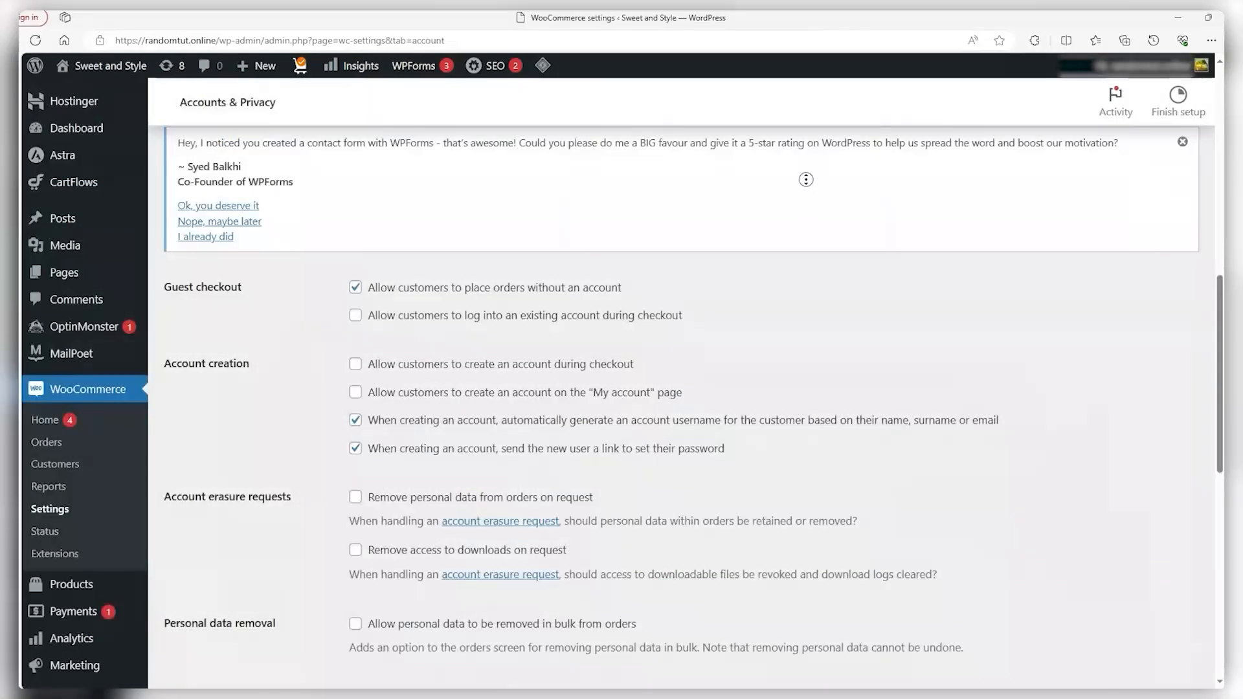
pyautogui.scroll(-1, 802, 203)
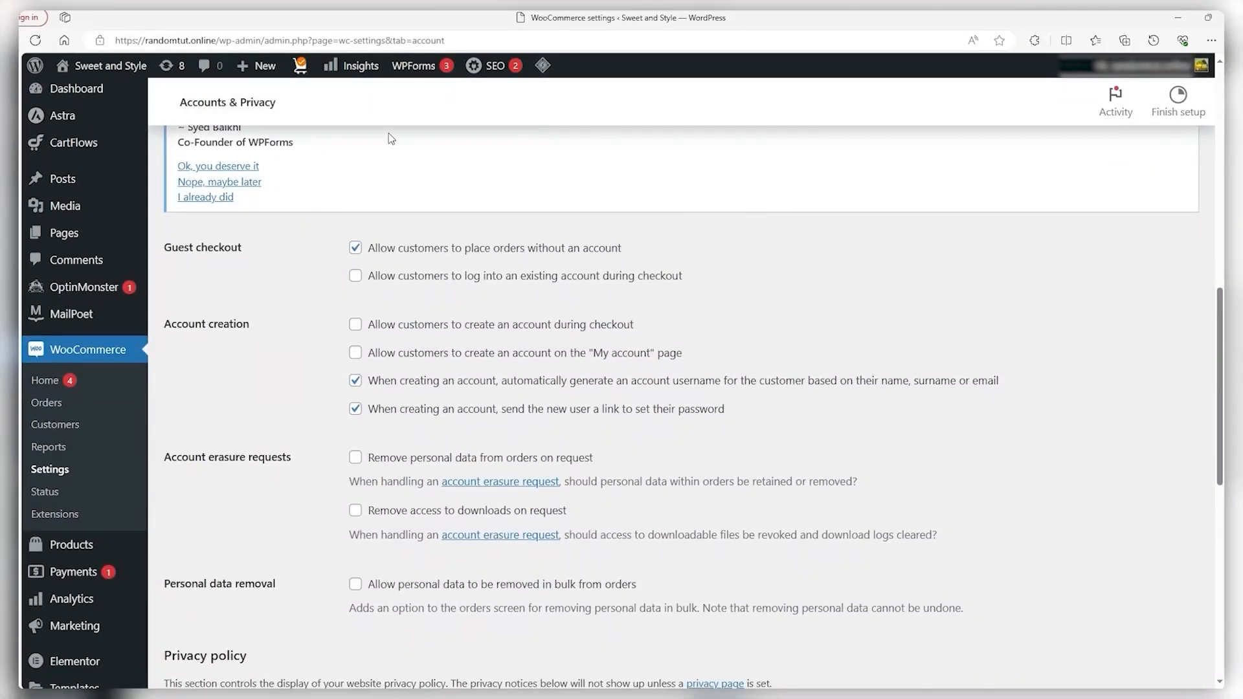
# Allow customers to create accounts during checkout and on the My account page
pyautogui.moveTo(304, 109); pyautogui.dragTo(179, 106)
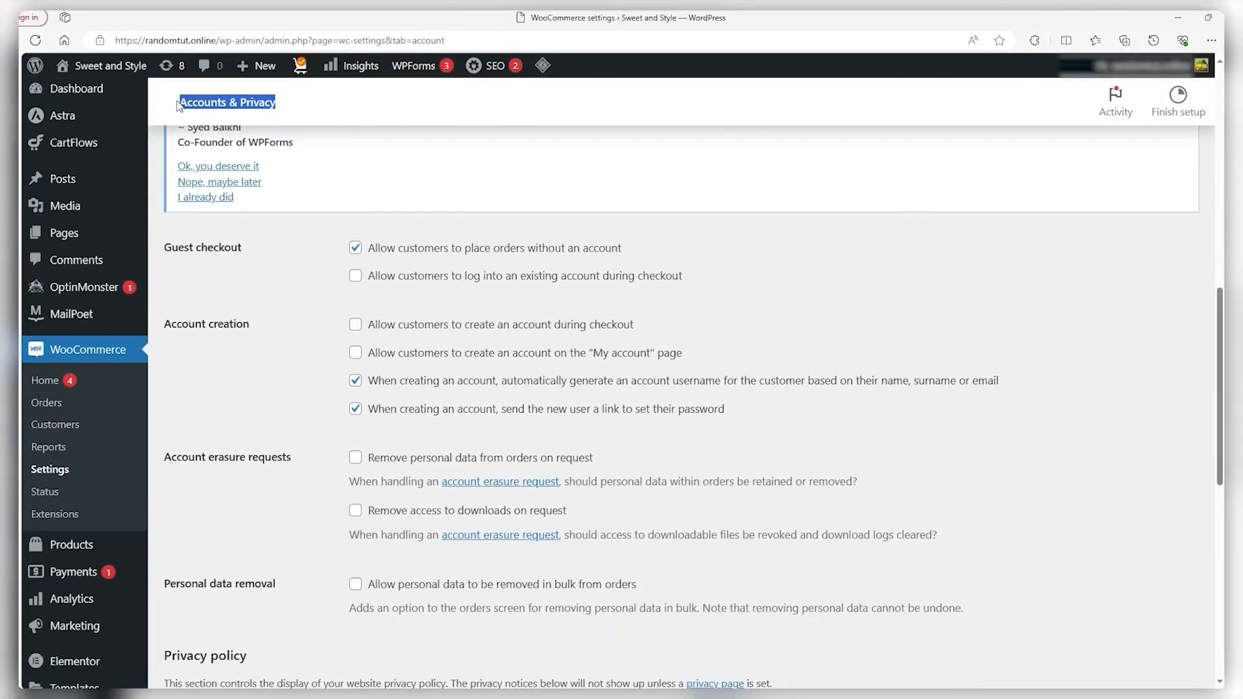
pyautogui.click(336, 114)
pyautogui.scroll(-1, 724, 220)
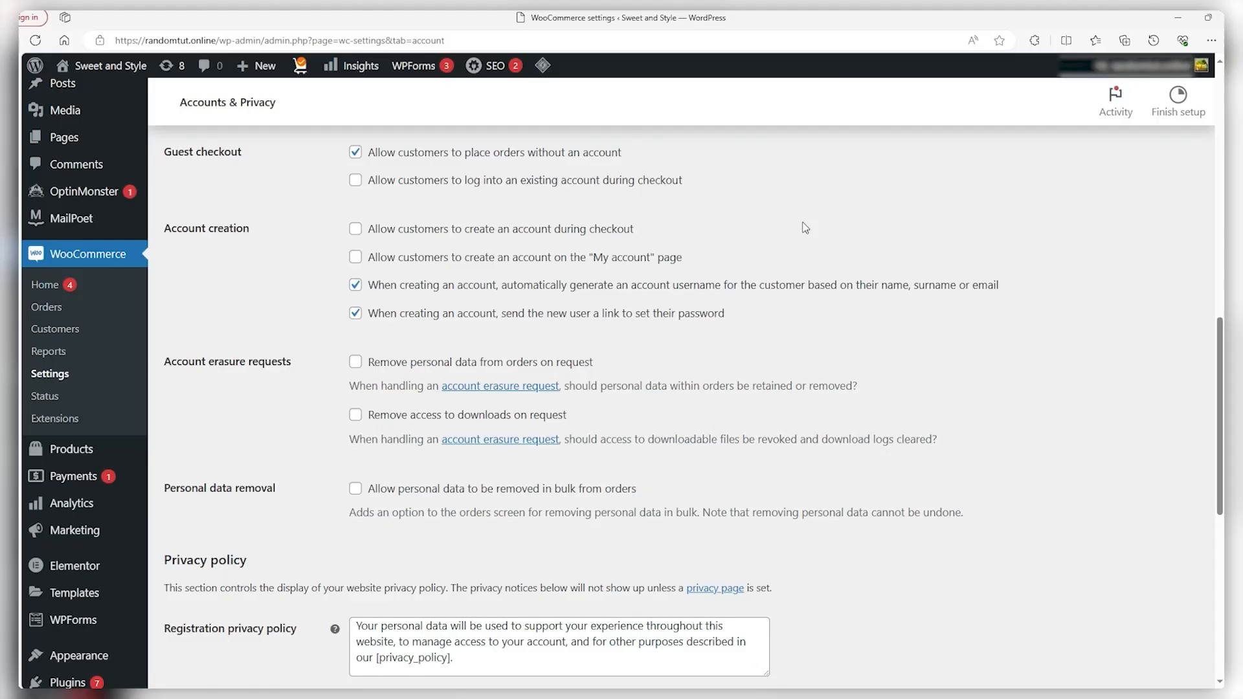
pyautogui.scroll(1, 805, 228)
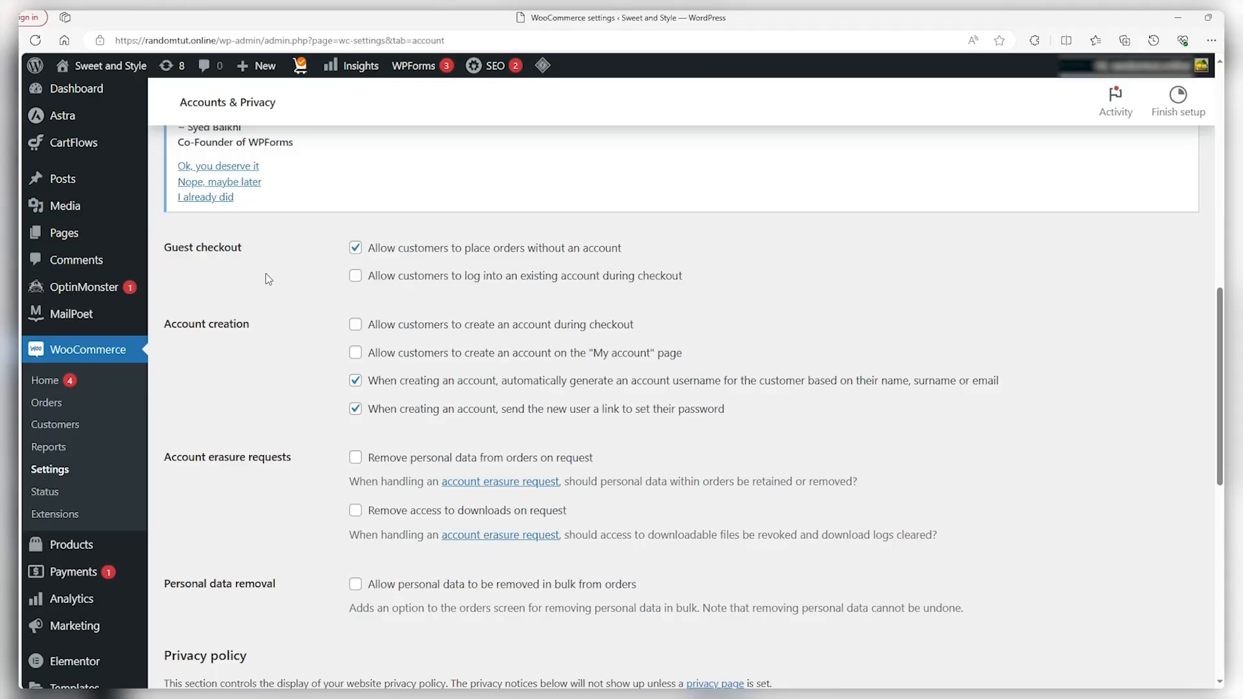
pyautogui.scroll(-1, 266, 272)
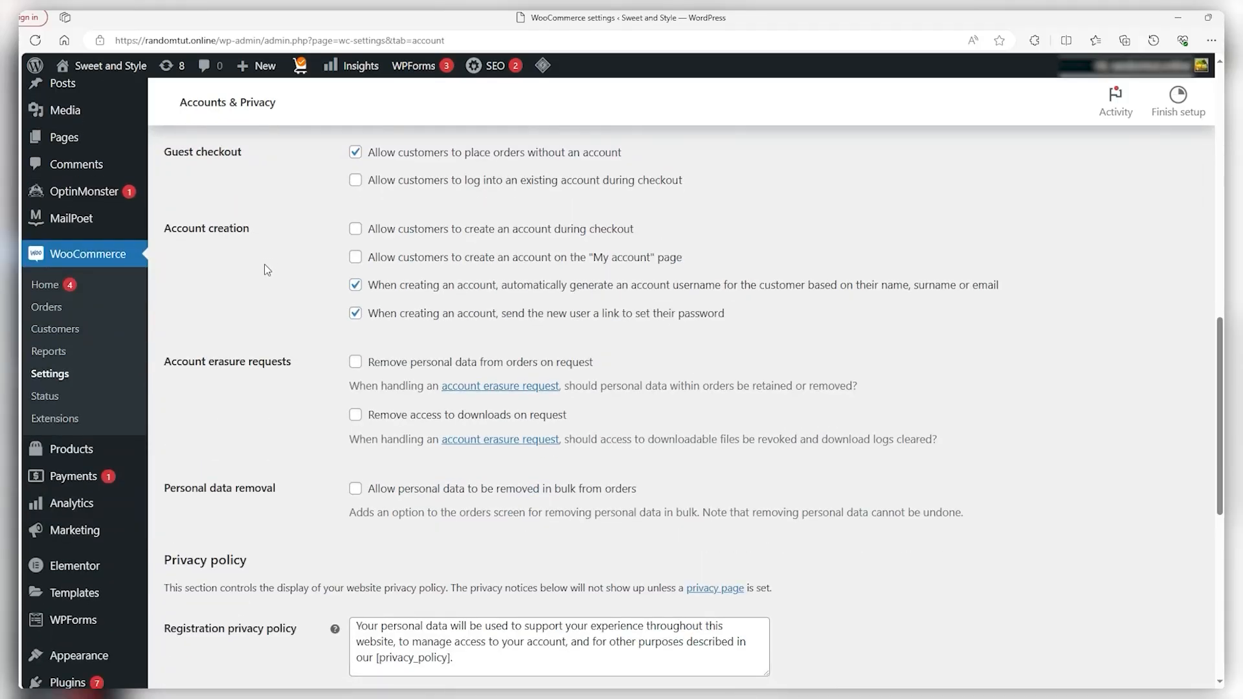
pyautogui.click(354, 229)
pyautogui.click(354, 257)
# Enable personal data removal and download revocation on erasure requests, then follow the privacy page link
pyautogui.scroll(-2, 198, 272)
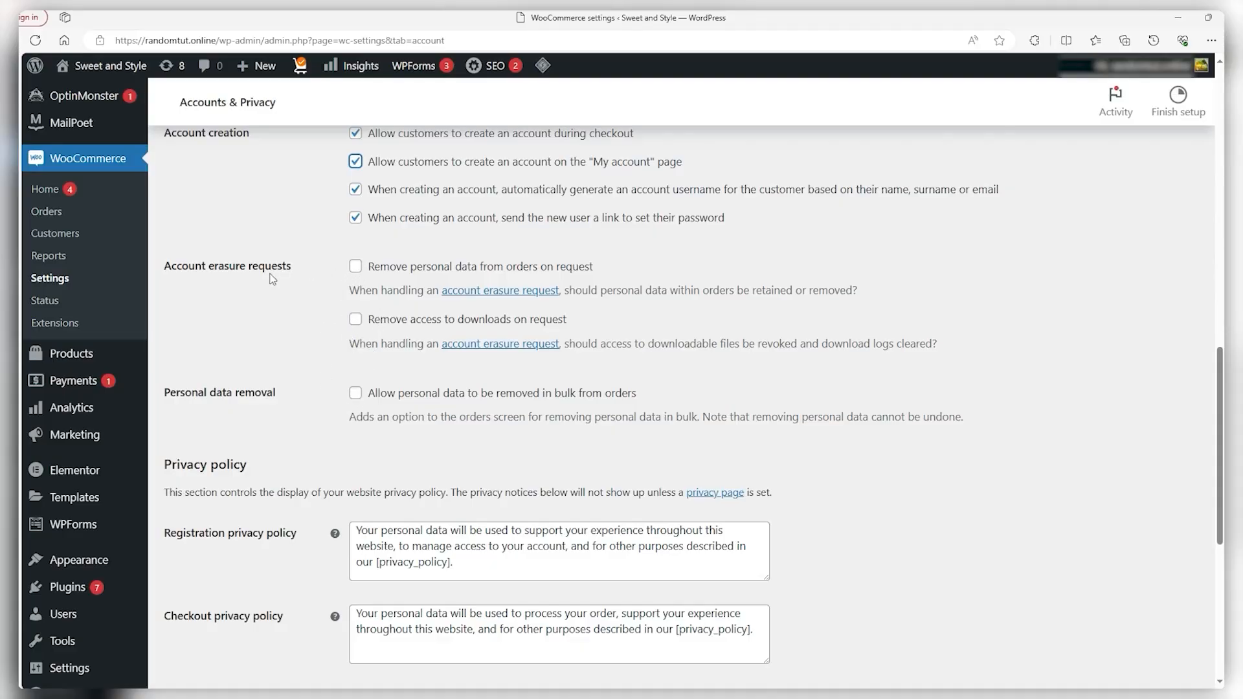
pyautogui.click(355, 264)
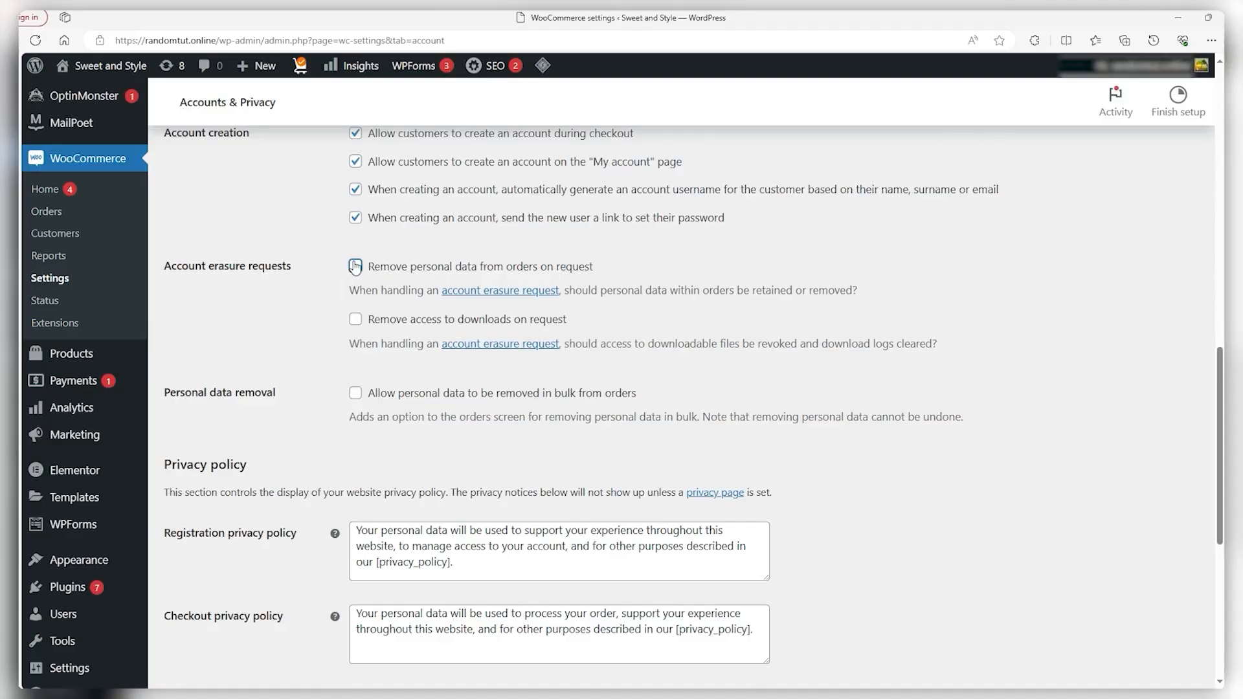
pyautogui.click(355, 318)
pyautogui.click(355, 393)
pyautogui.scroll(-3, 886, 325)
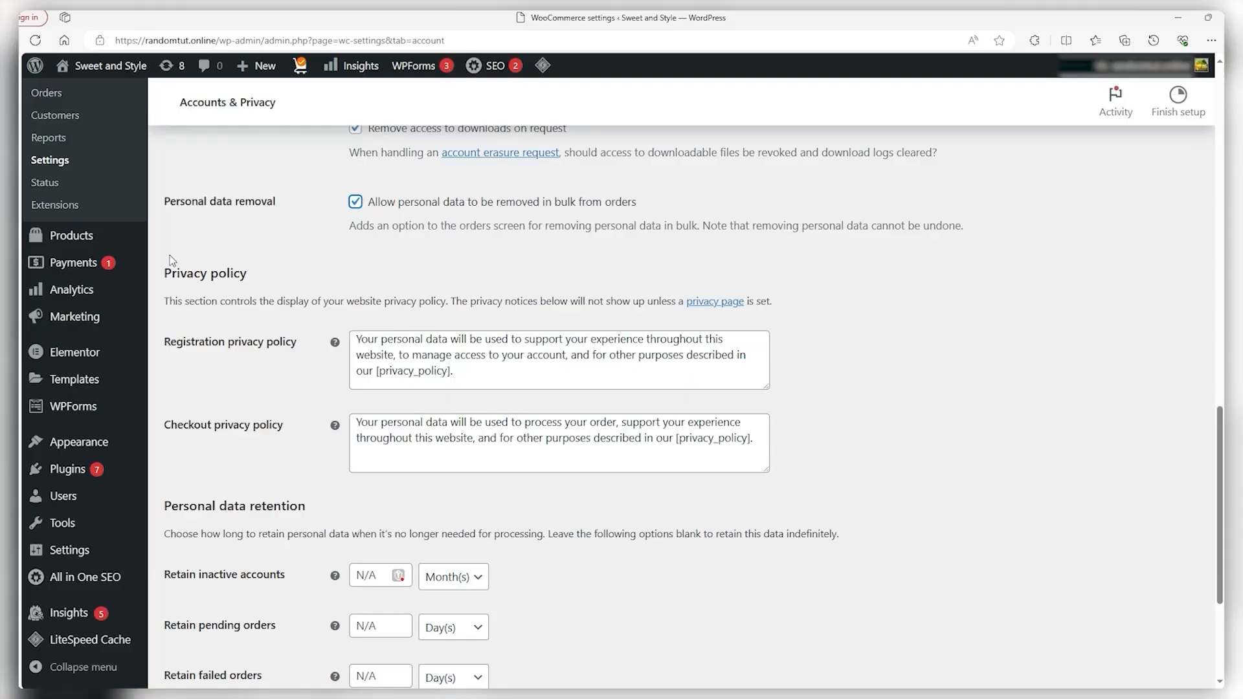
pyautogui.rightClick(694, 297)
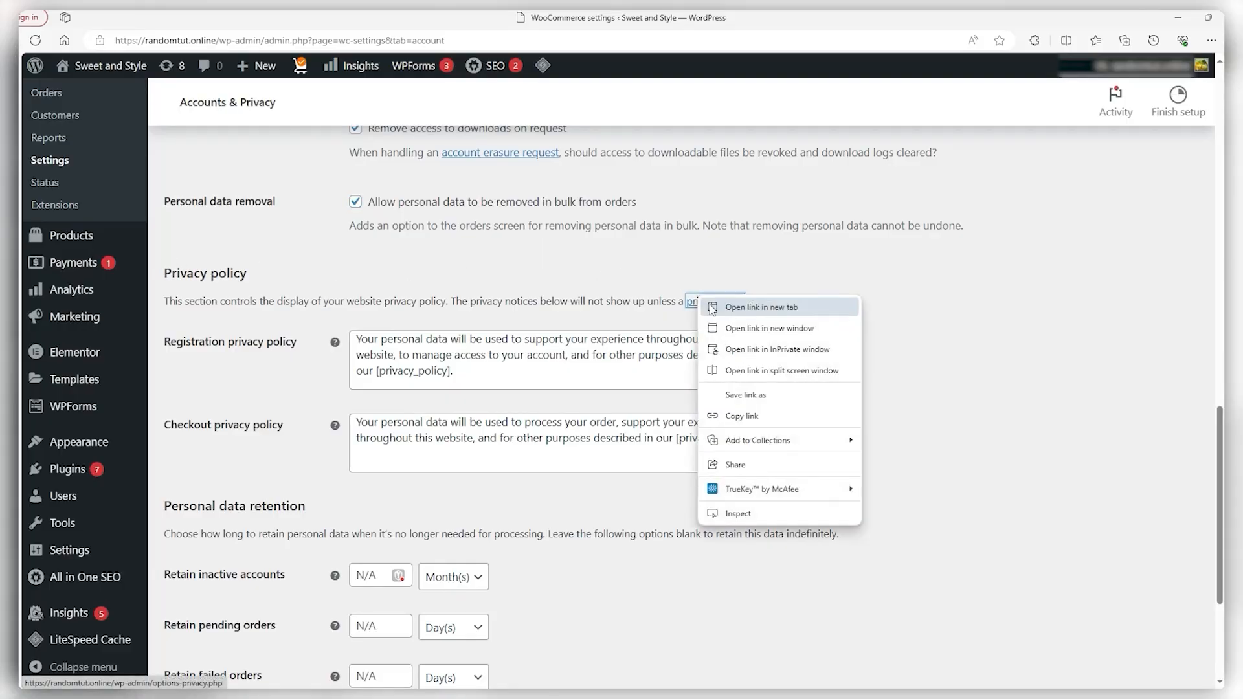
pyautogui.click(712, 311)
# Choose the Privacy Policy page in Privacy Settings and apply it with Use This Page
pyautogui.click(712, 302)
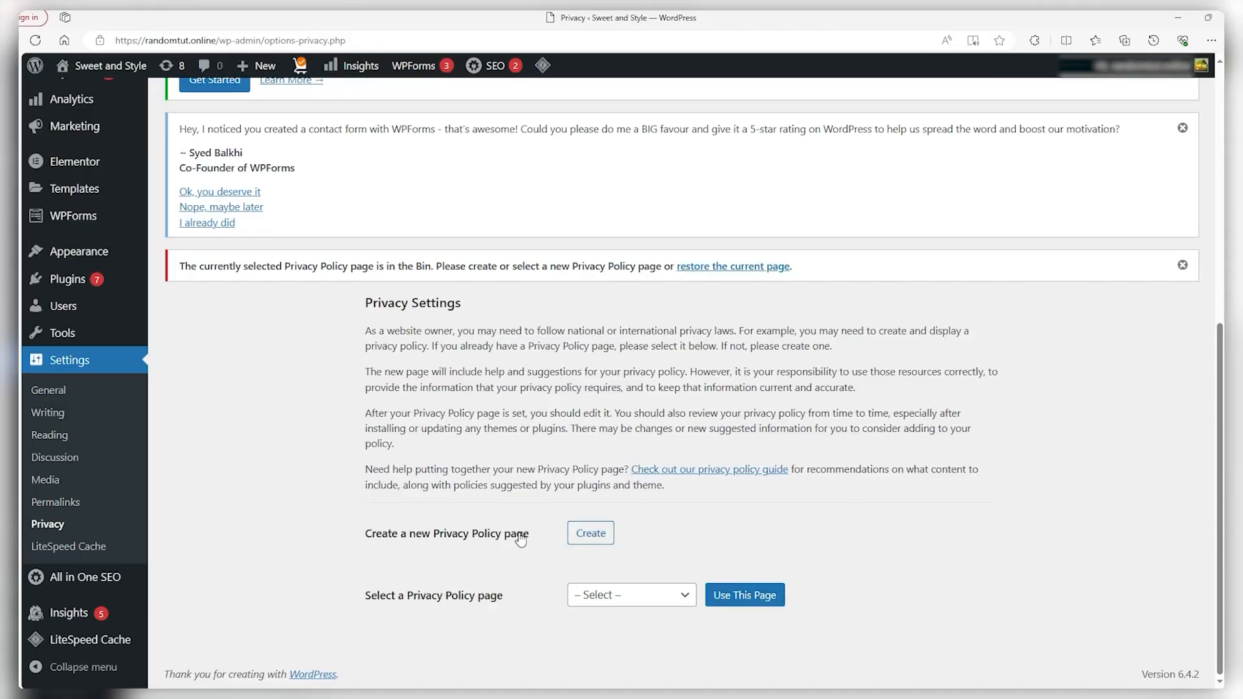
pyautogui.click(589, 596)
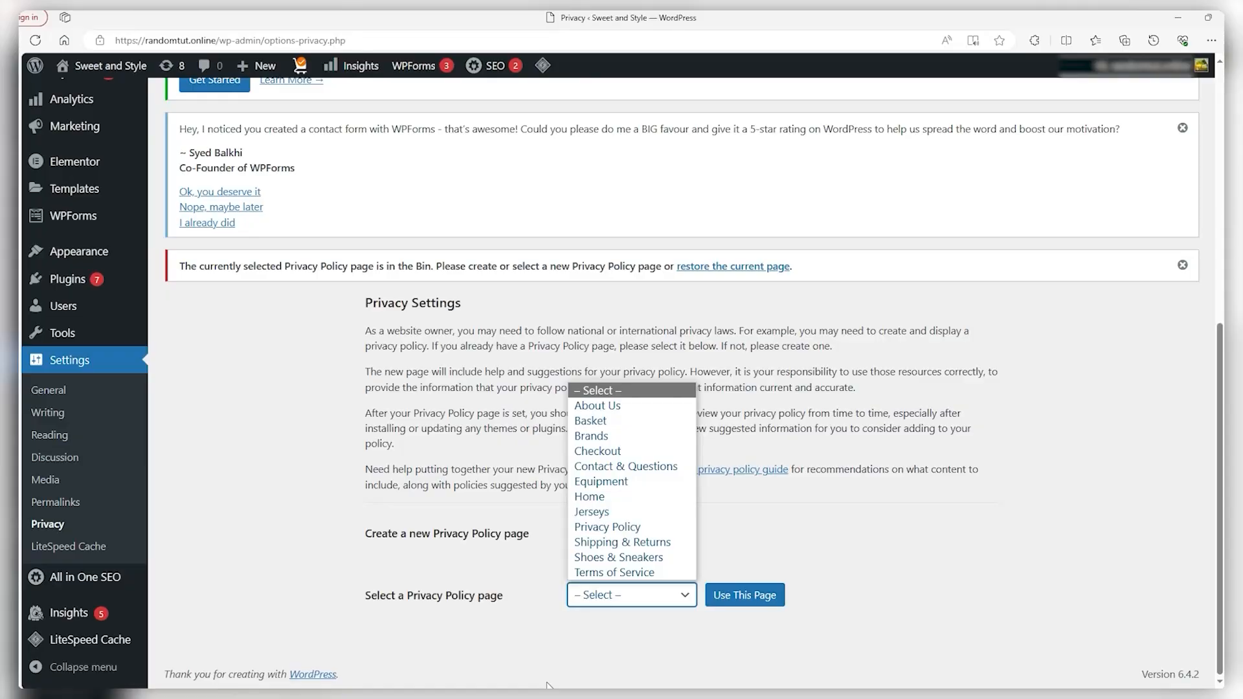
pyautogui.click(607, 526)
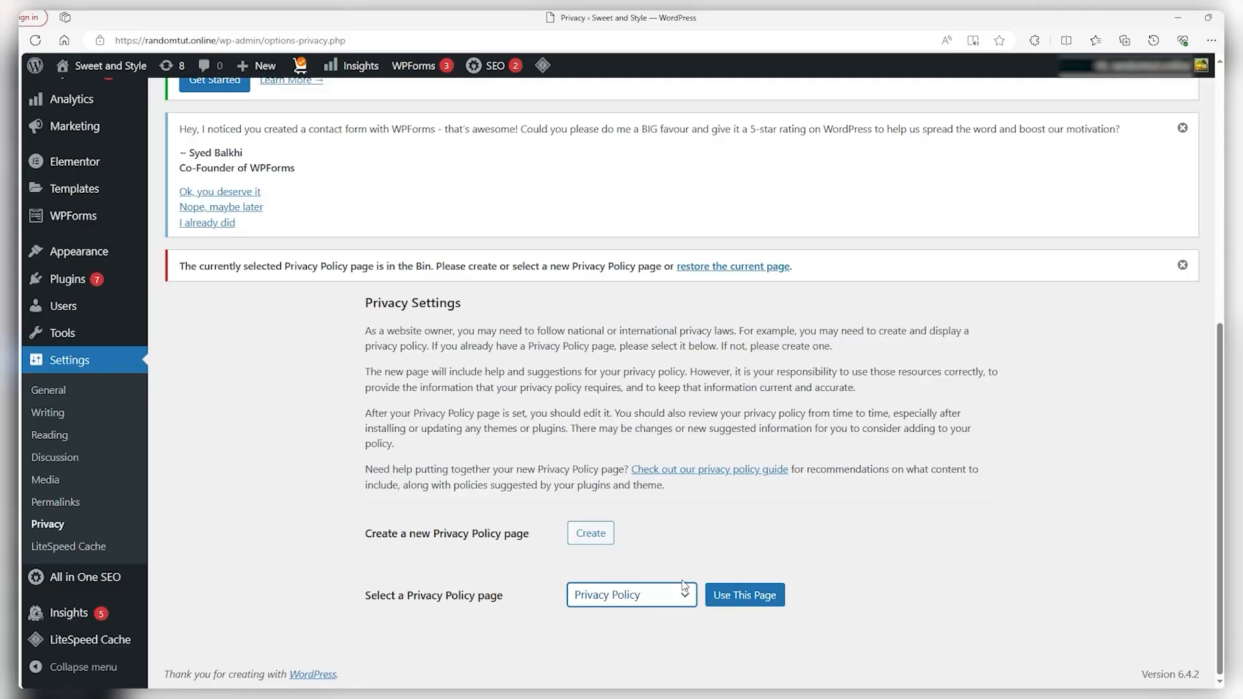
pyautogui.click(742, 598)
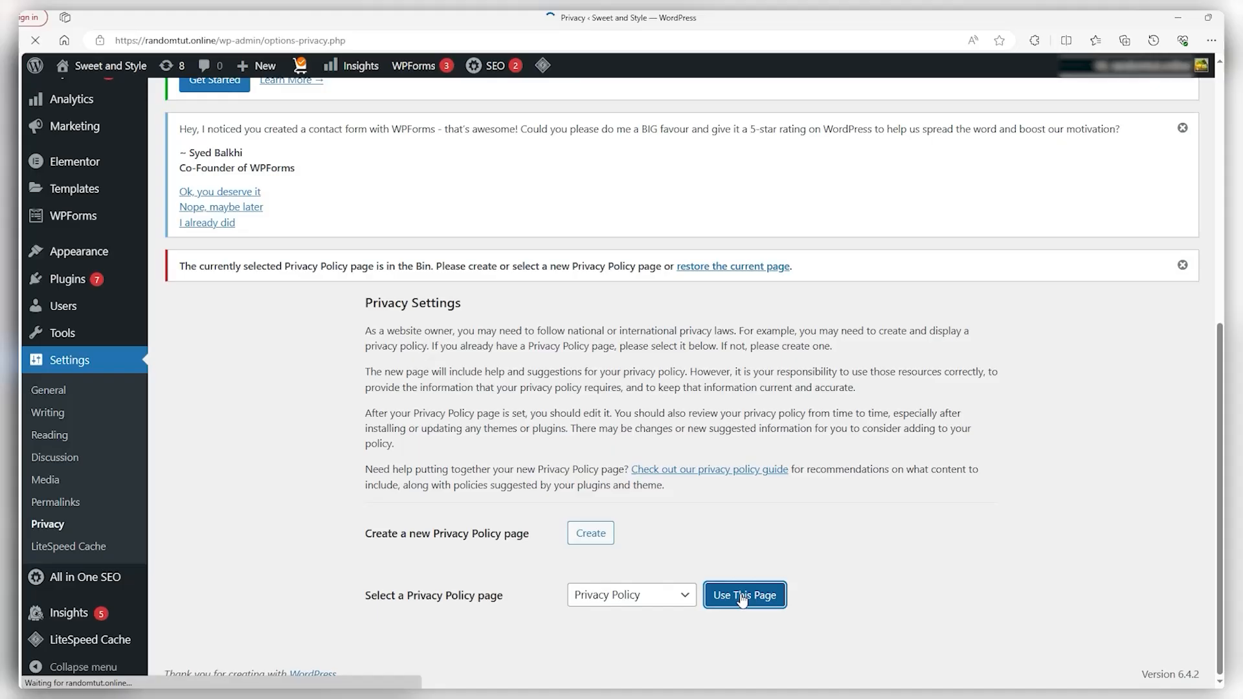
pyautogui.scroll(-3, 709, 557)
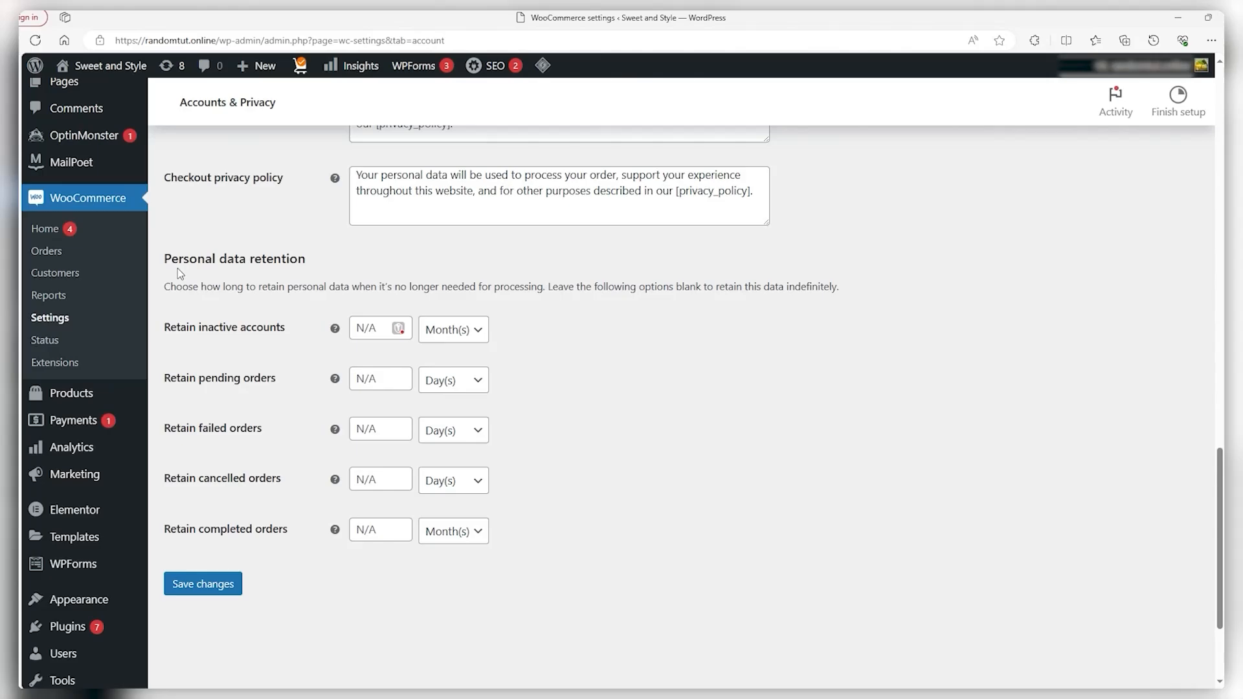
pyautogui.moveTo(164, 258); pyautogui.dragTo(317, 255)
# Inspect the New order and Refunded order email settings, returning to the notifications list each time
pyautogui.click(649, 416)
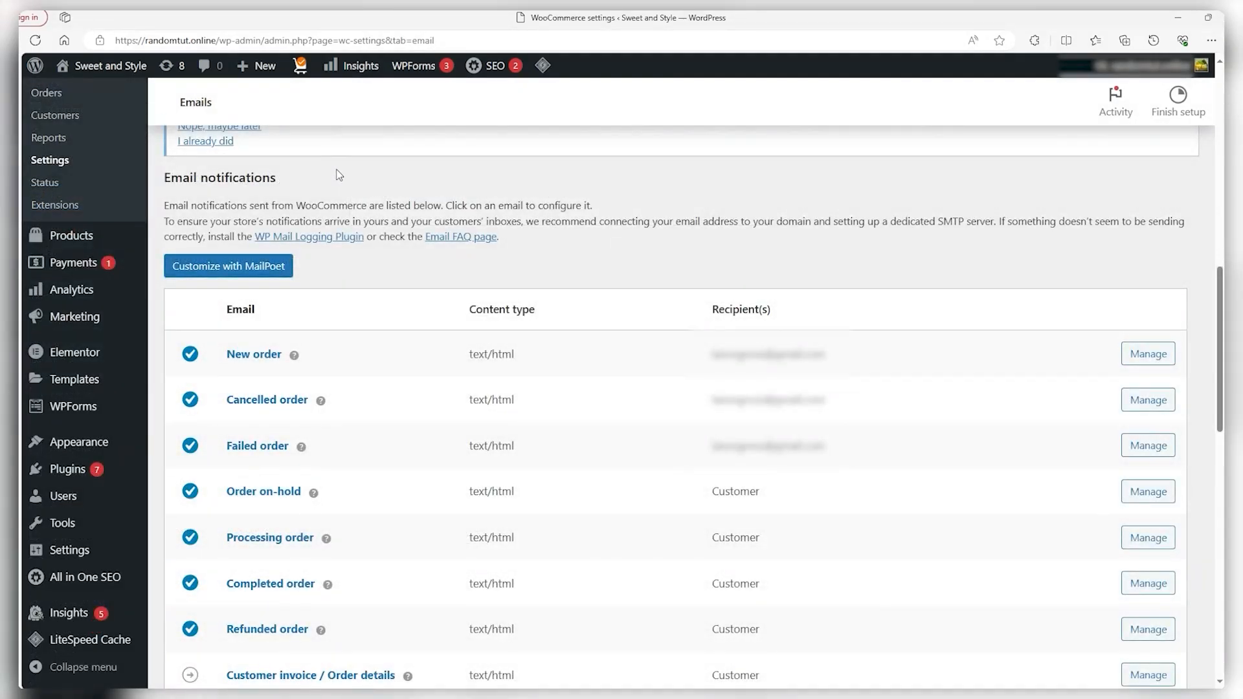
pyautogui.moveTo(327, 181); pyautogui.dragTo(164, 184)
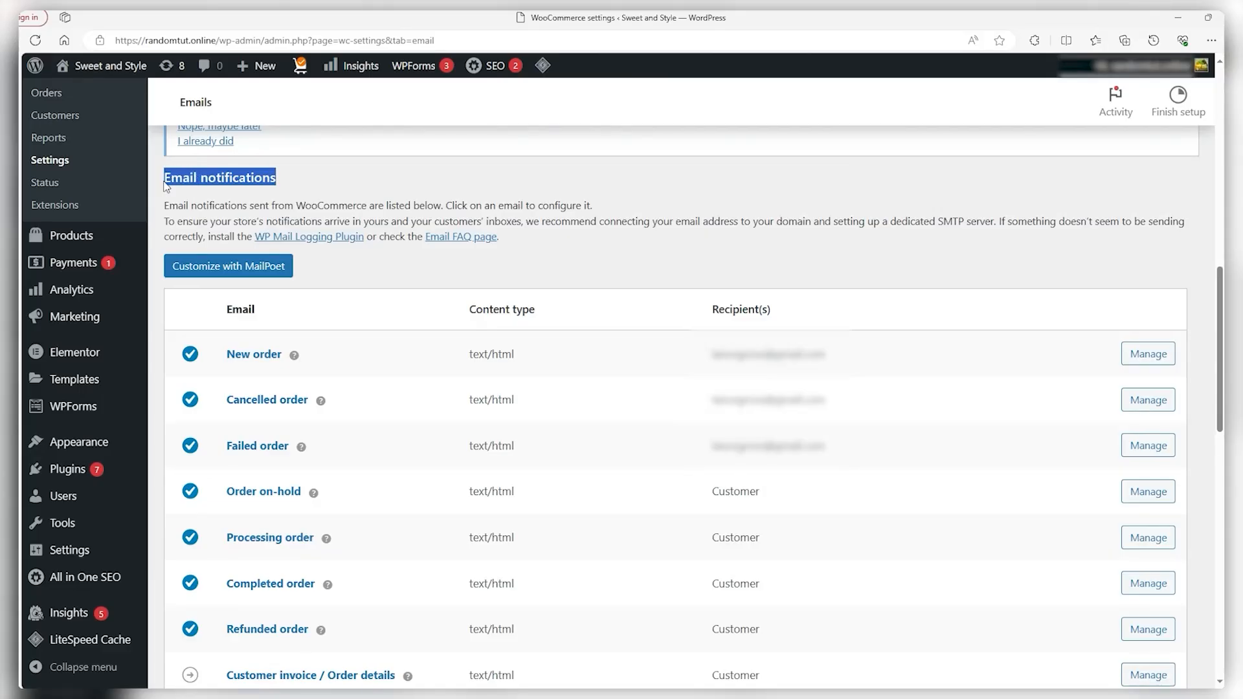
pyautogui.click(576, 176)
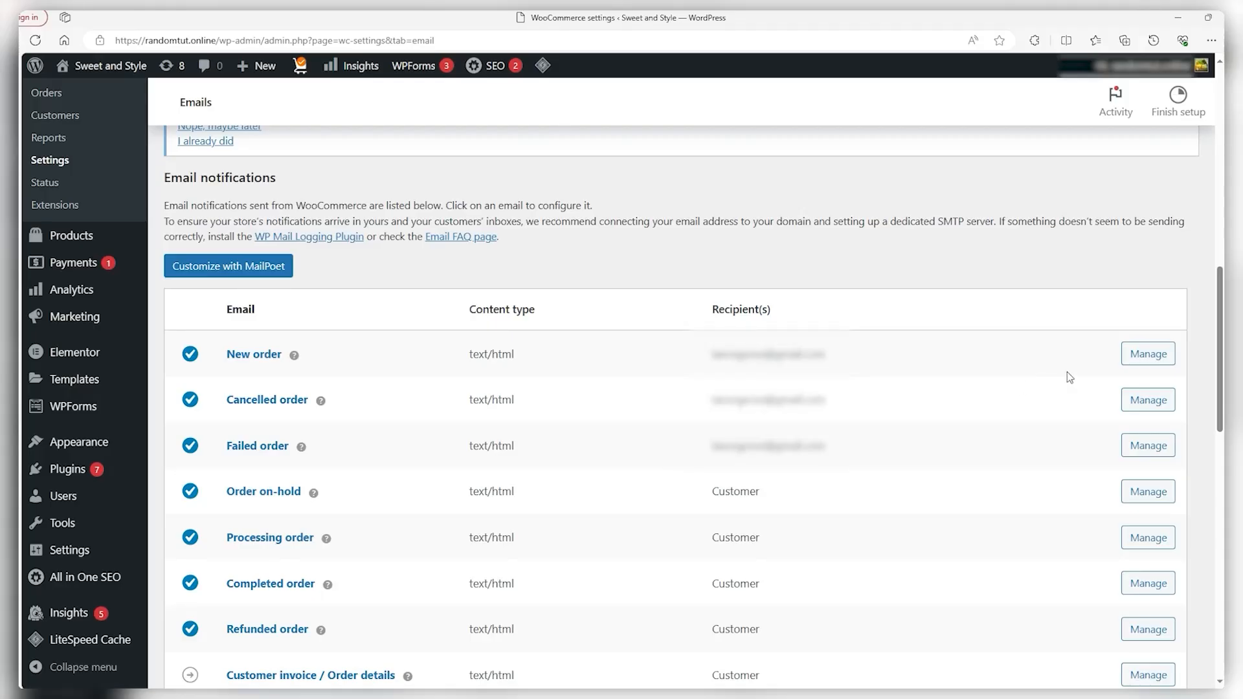
pyautogui.click(1148, 354)
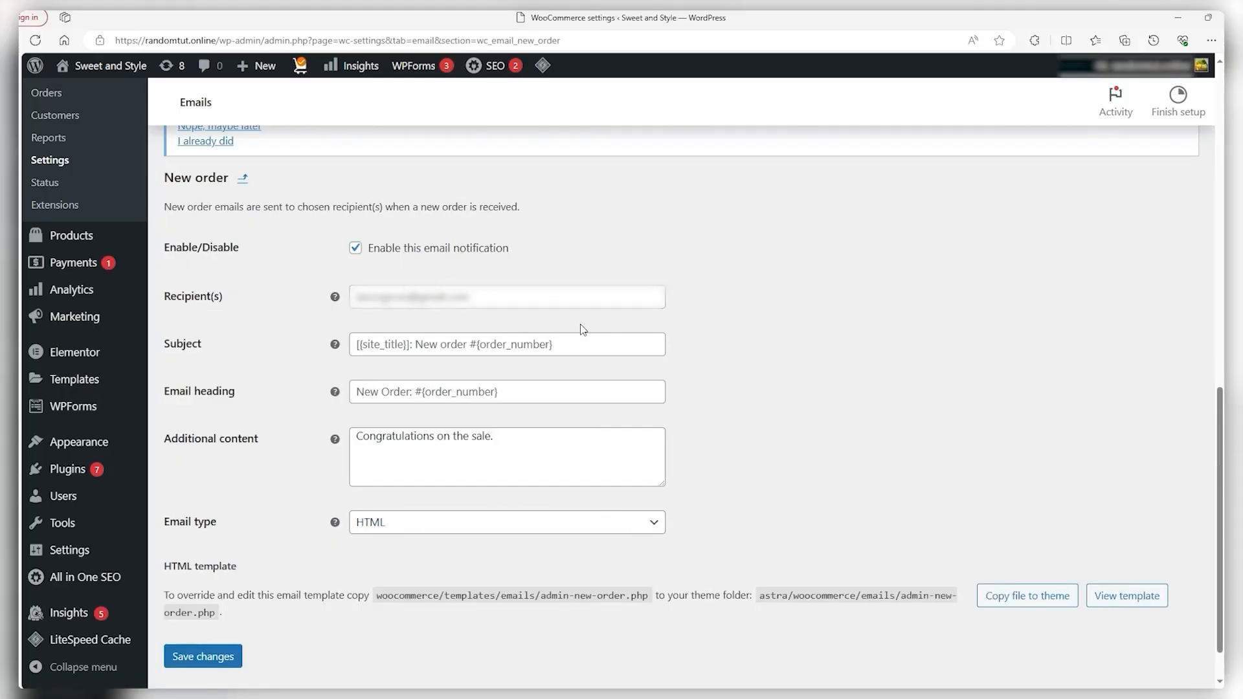
pyautogui.hotkey('alt', 'Left')
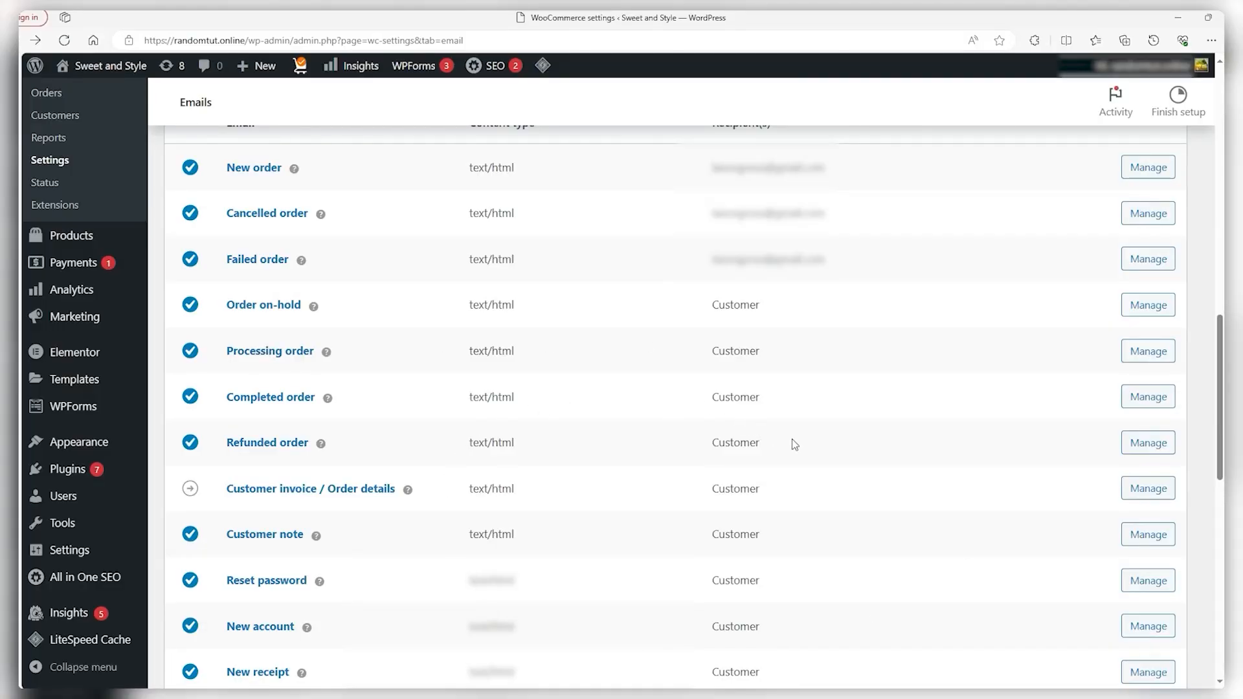
pyautogui.moveTo(791, 439); pyautogui.dragTo(649, 449)
pyautogui.click(649, 449)
pyautogui.click(1149, 443)
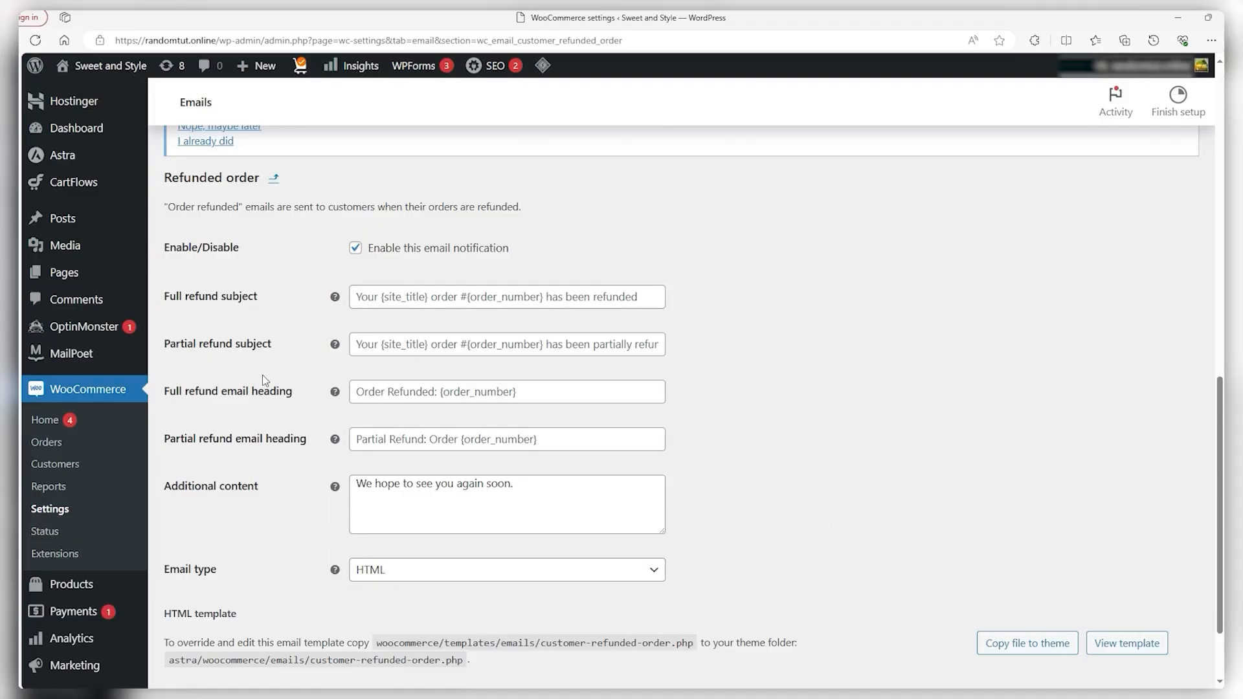
pyautogui.hotkey('alt', 'Left')
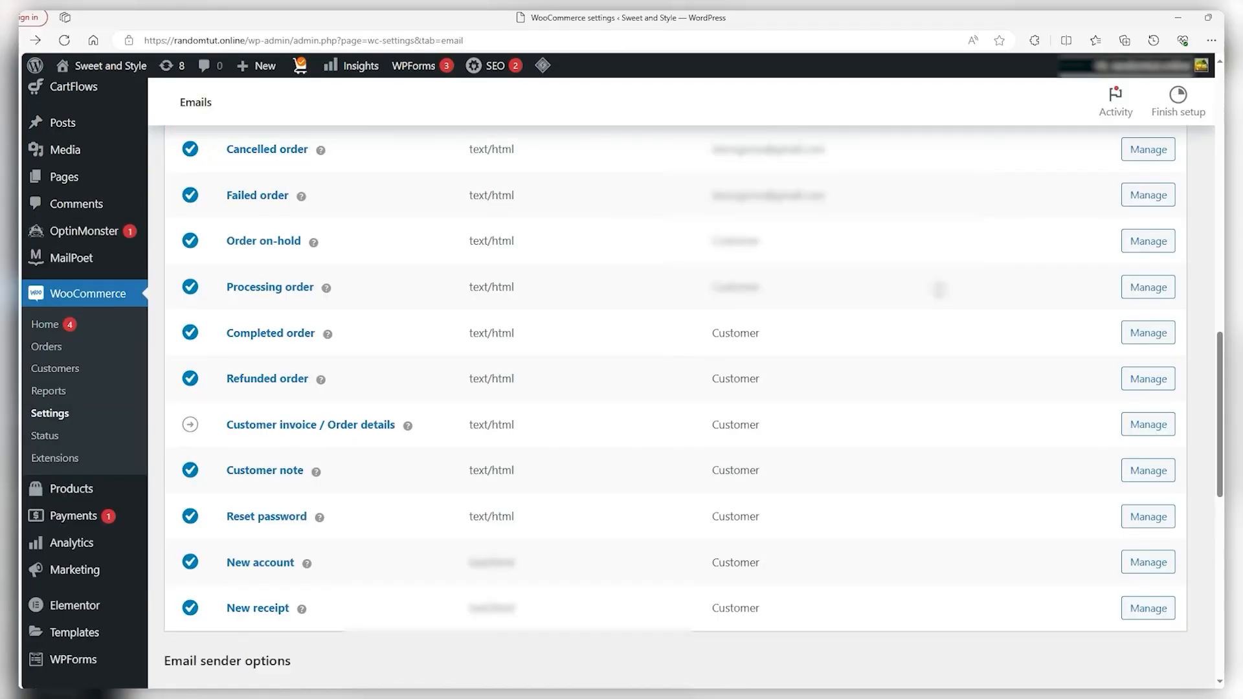
# Preview the store's email template and come back to the Emails settings
pyautogui.scroll(-5, 943, 342)
pyautogui.scroll(-4, 943, 341)
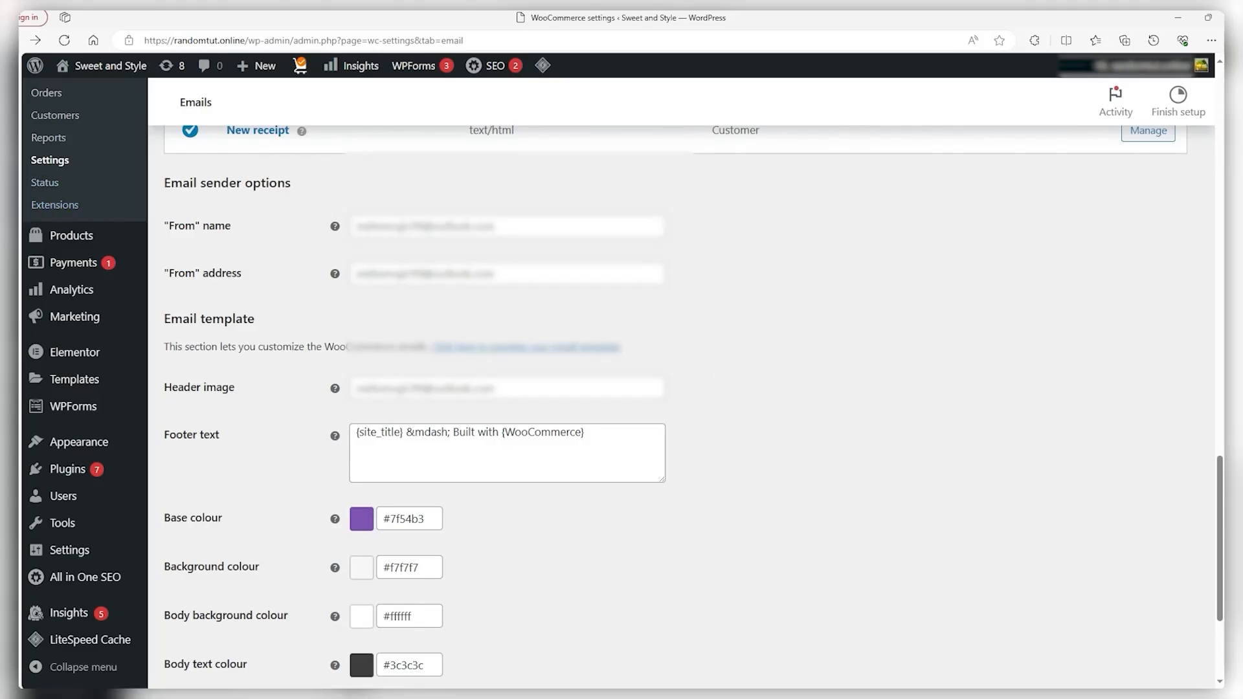
pyautogui.click(467, 347)
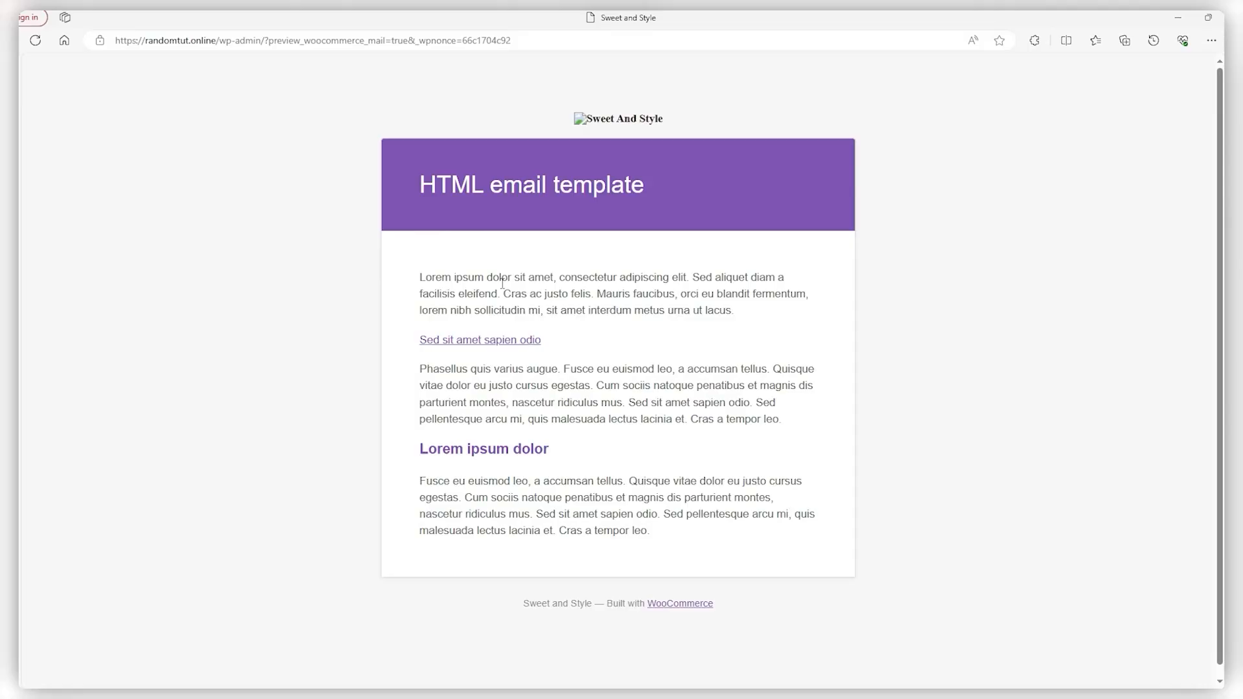
pyautogui.hotkey('alt', 'Left')
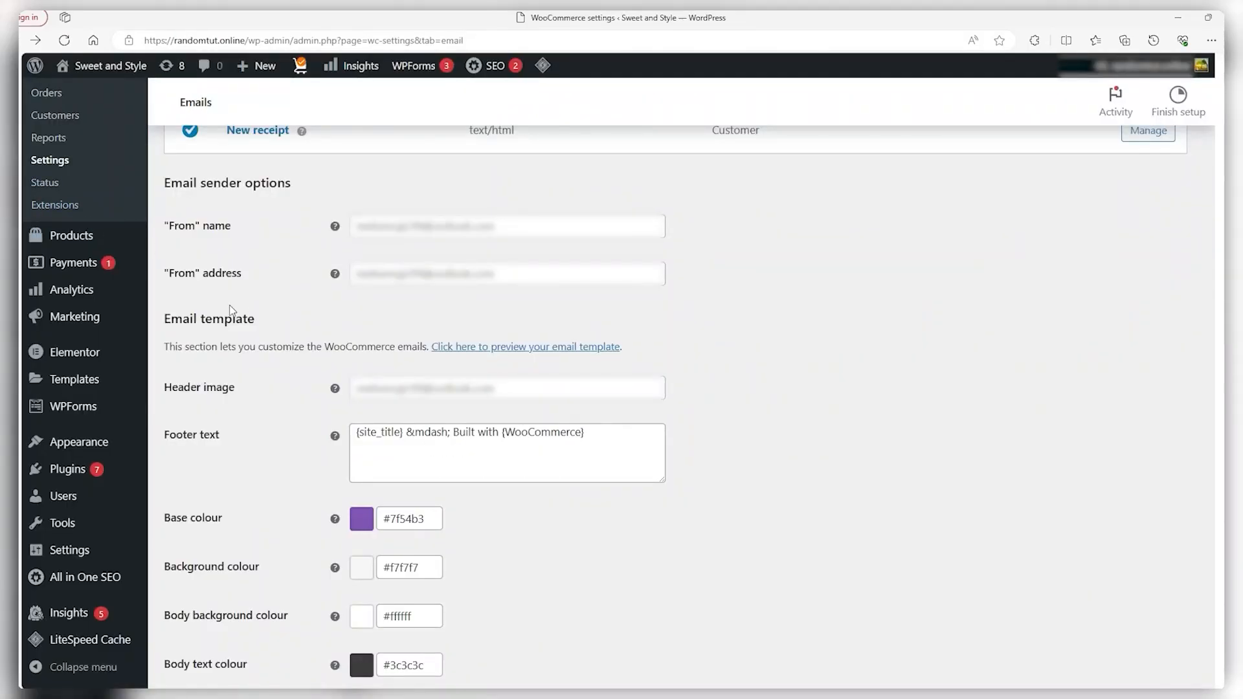
pyautogui.scroll(-2, 293, 573)
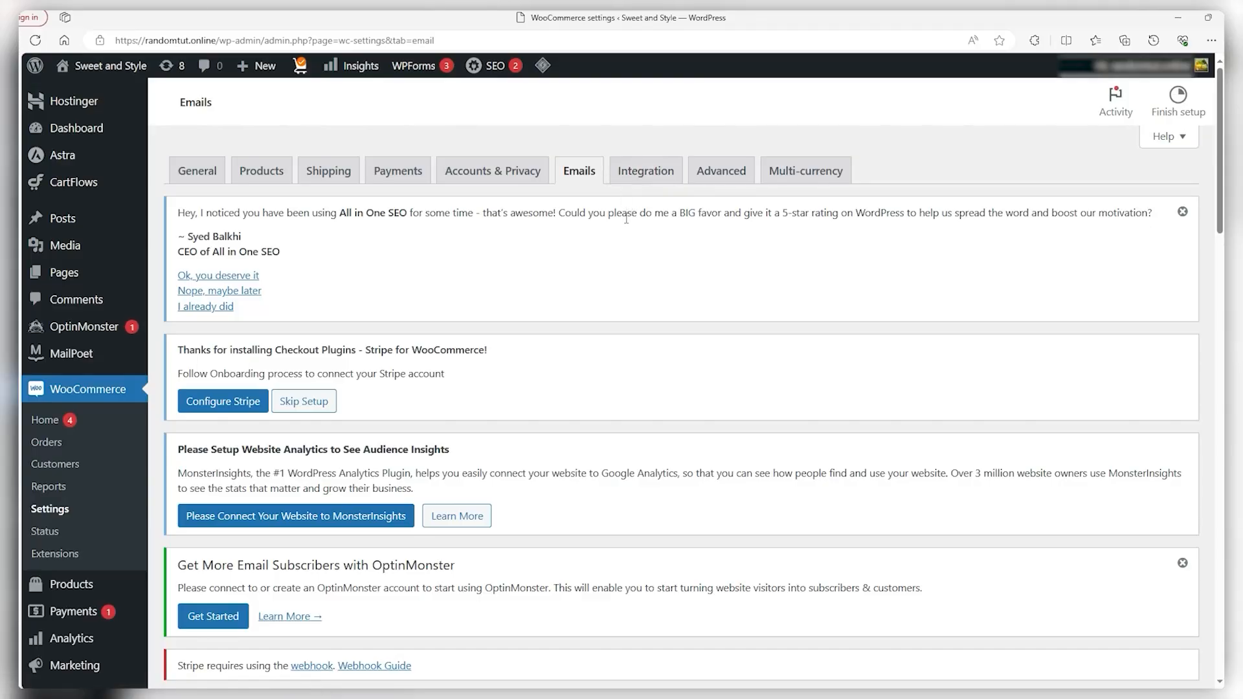
# On the Advanced settings, set the Basket page to Basket (ID: 5102)
pyautogui.click(732, 178)
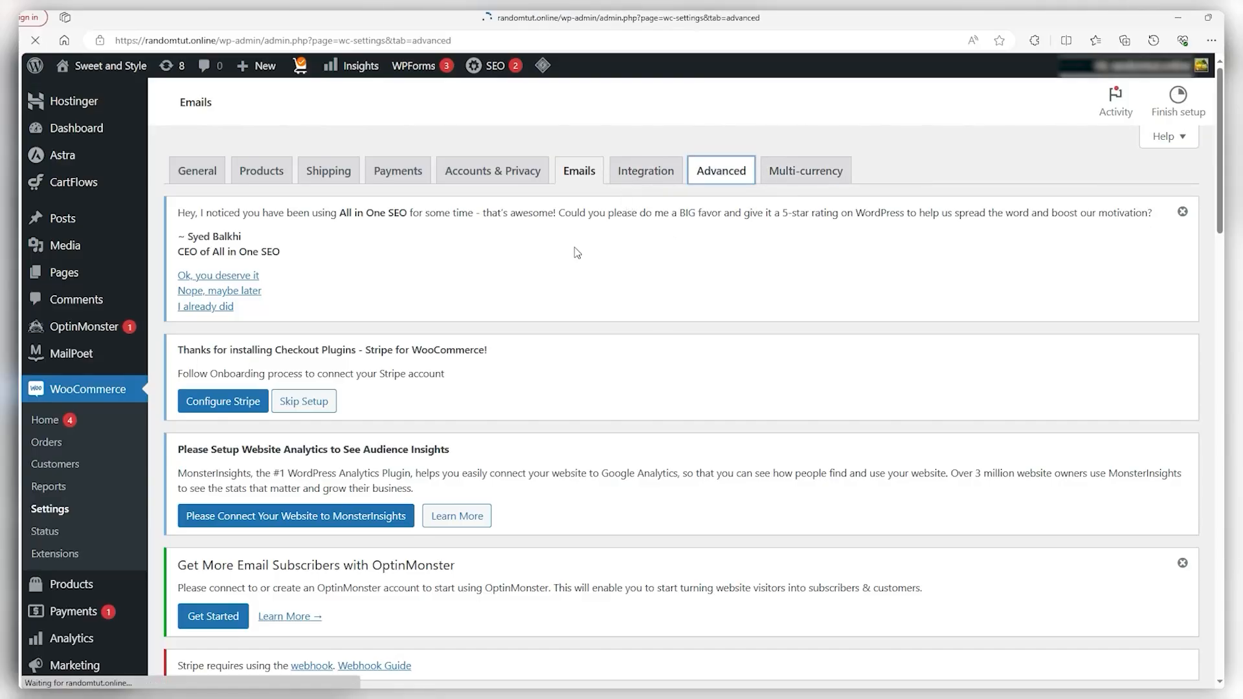
pyautogui.scroll(-5, 568, 251)
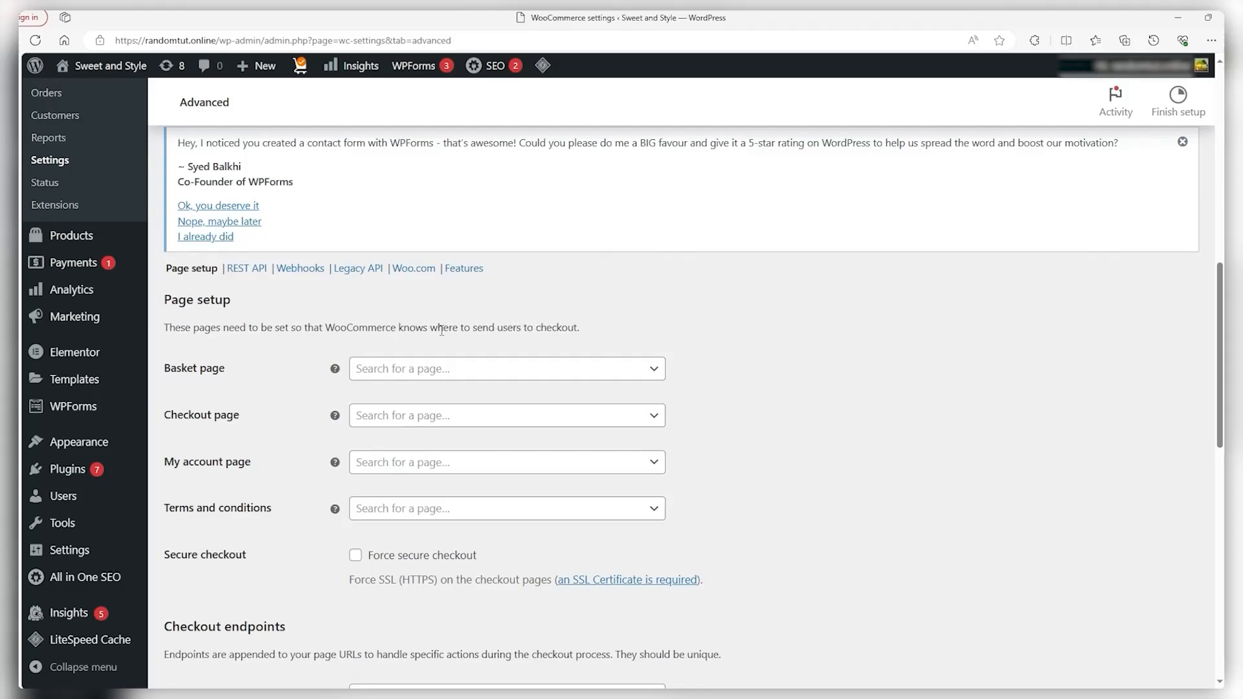
pyautogui.click(409, 372)
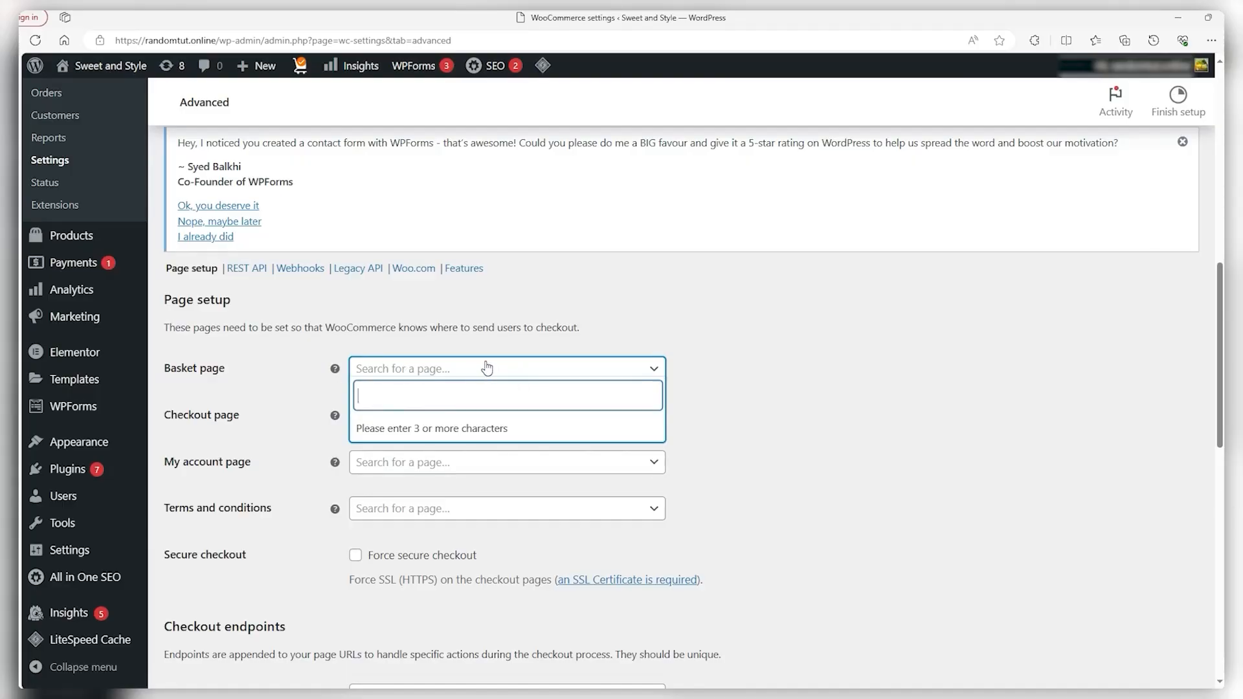
pyautogui.write('Basket')
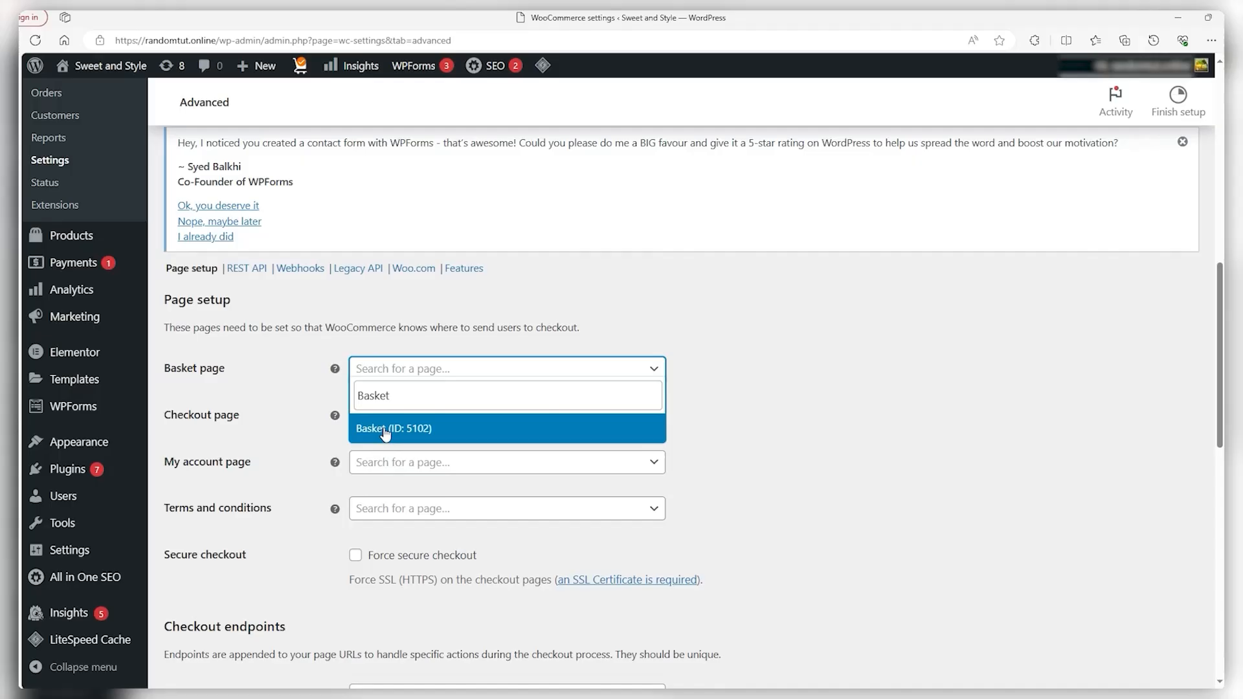
pyautogui.click(386, 430)
pyautogui.click(754, 390)
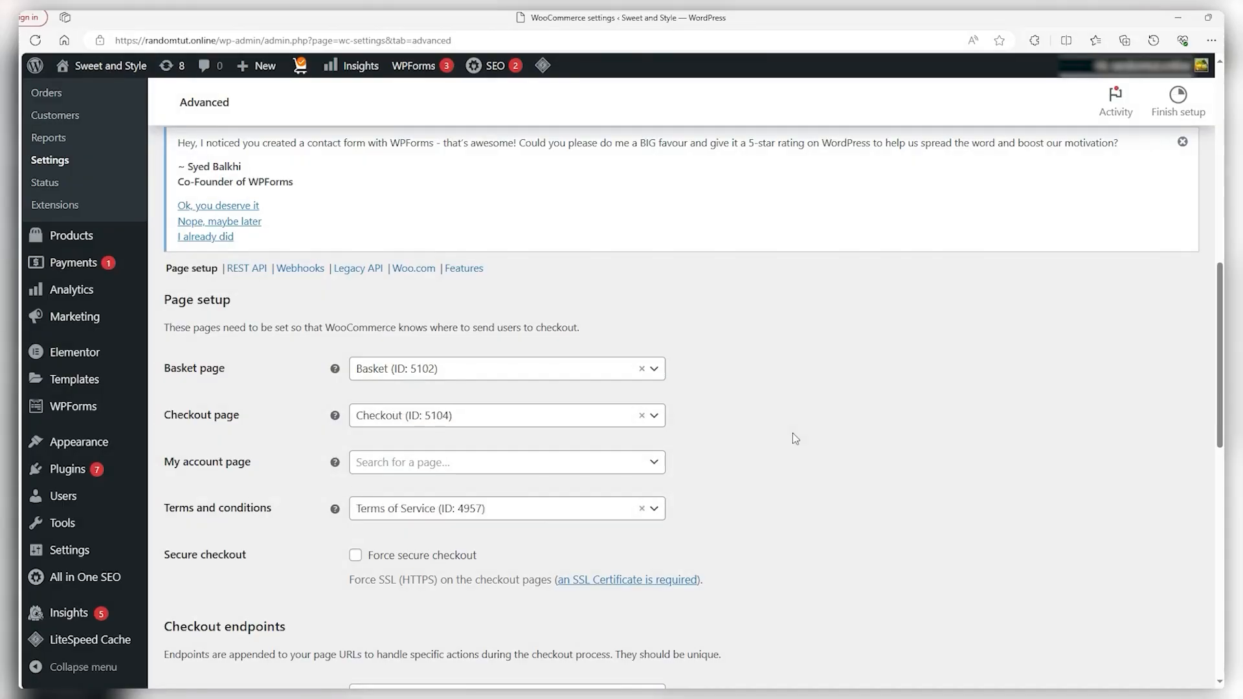
# Turn on Force secure checkout
pyautogui.scroll(-3, 793, 433)
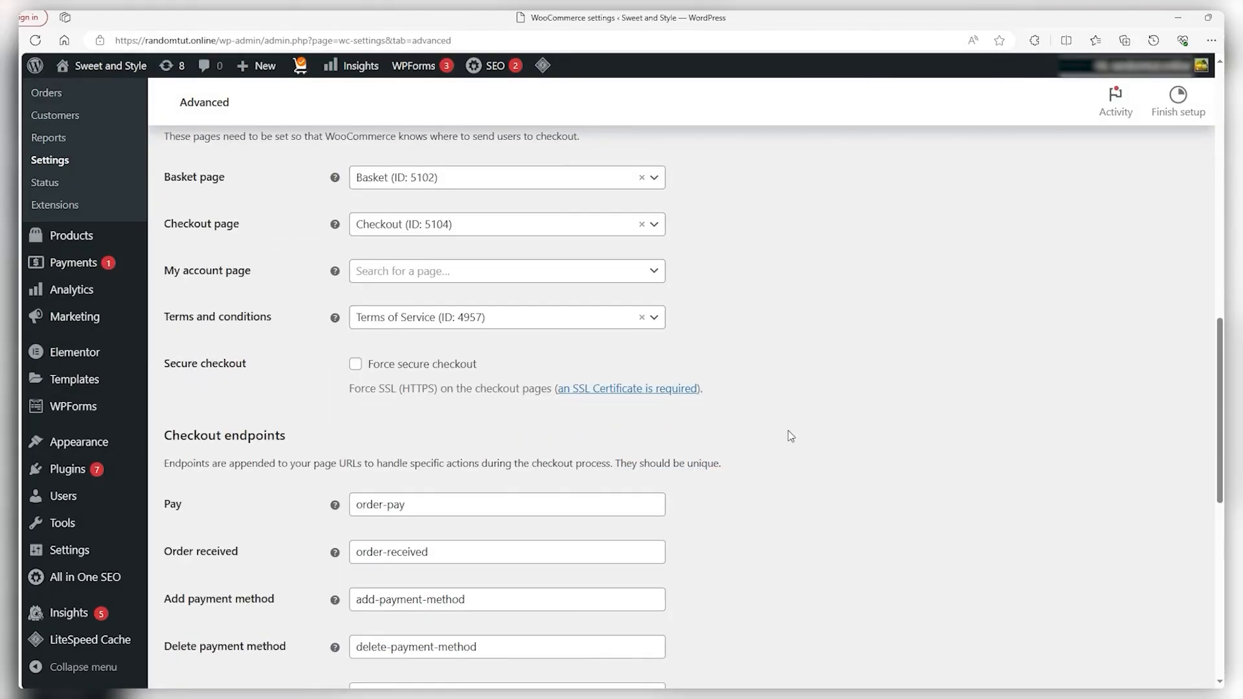
pyautogui.click(356, 364)
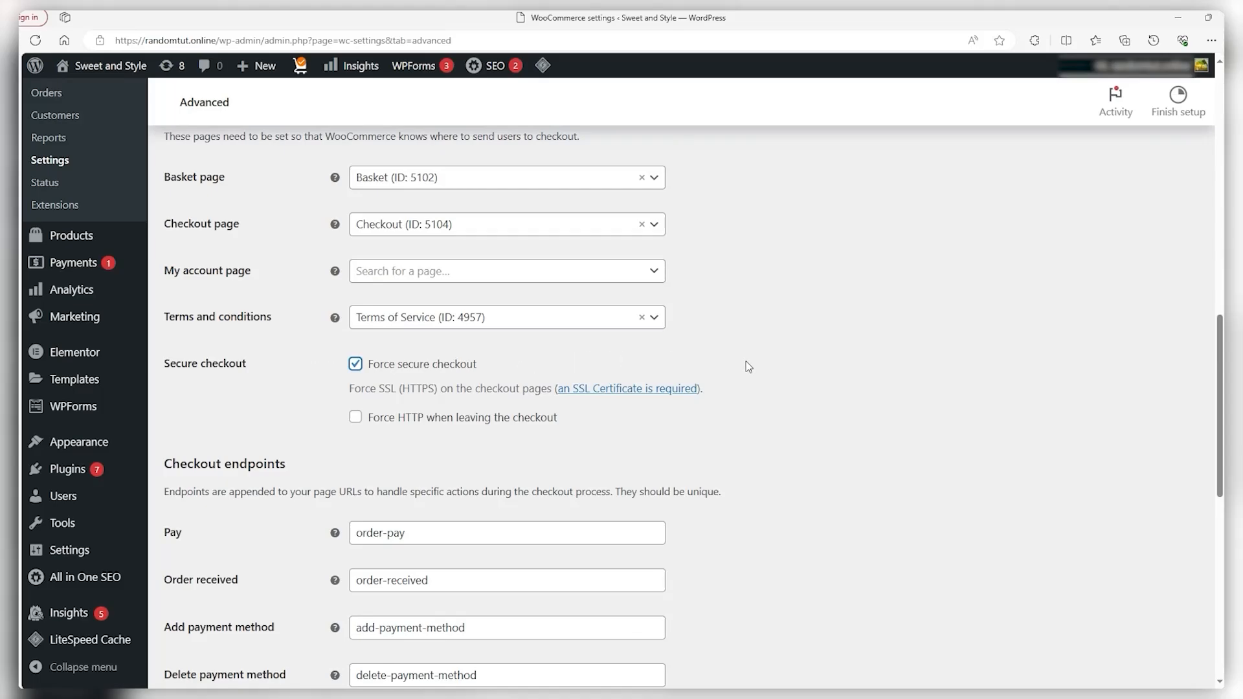
pyautogui.scroll(-3, 753, 369)
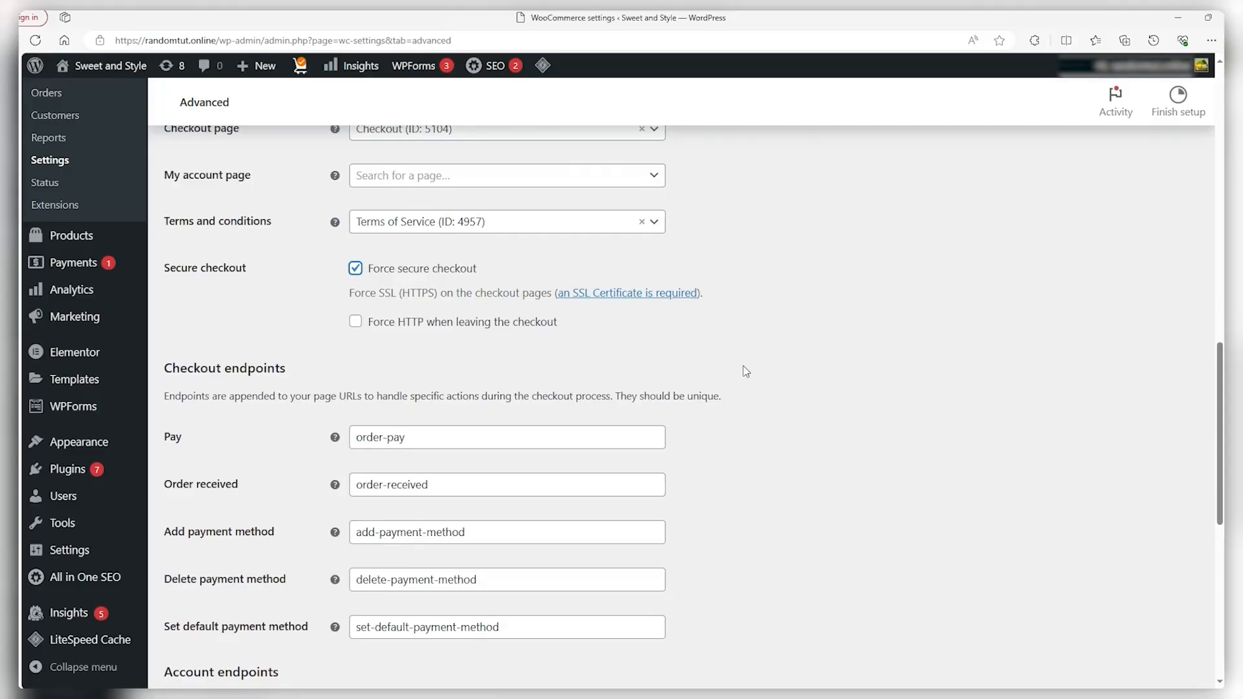
pyautogui.scroll(-6, 300, 397)
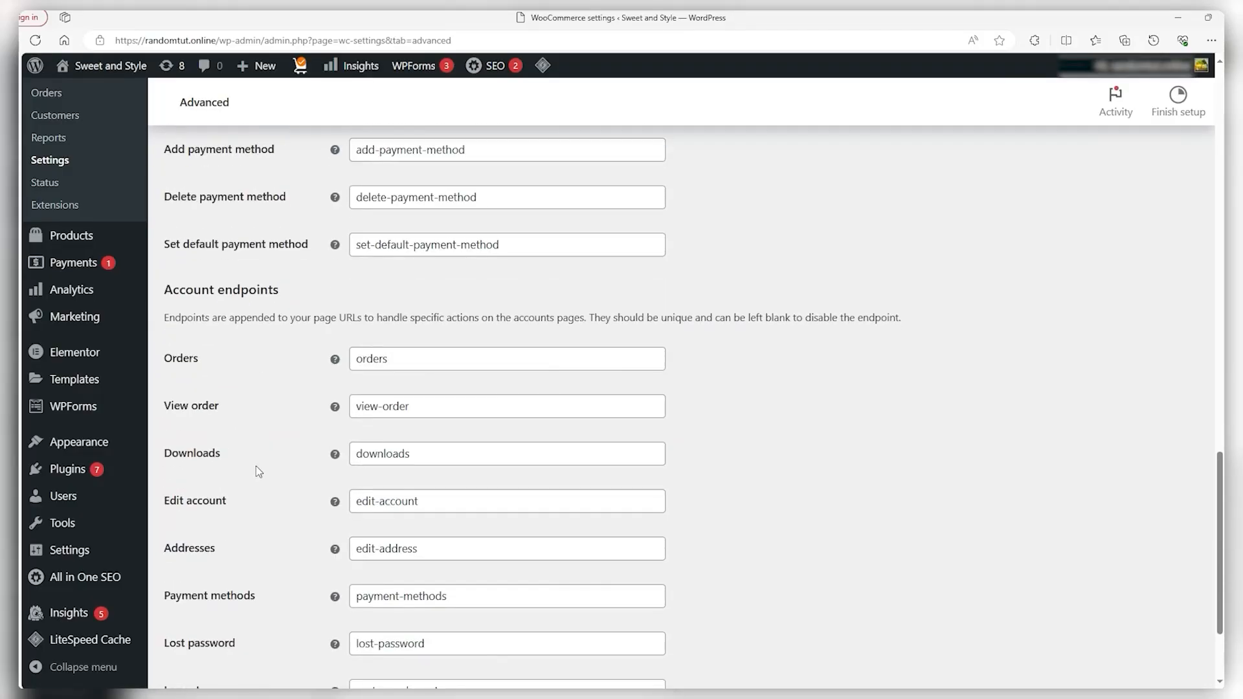
pyautogui.scroll(6, 637, 572)
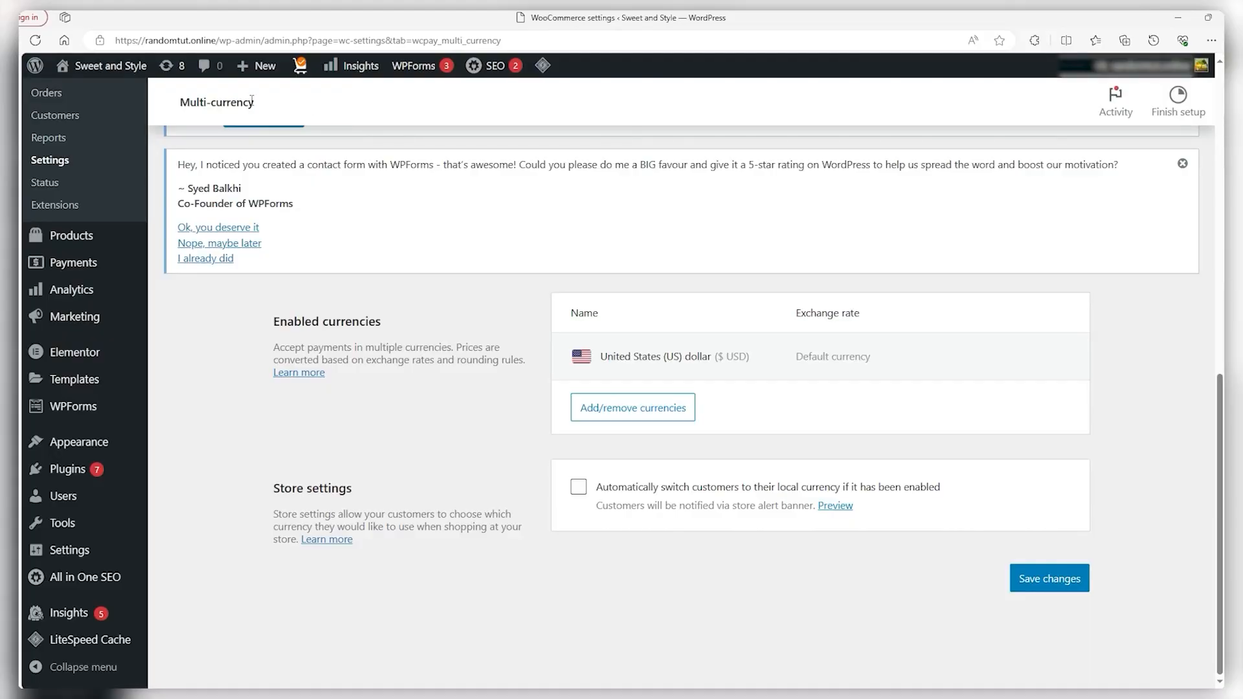
# Open the list of currencies and close it without adding any, keeping only US dollar
pyautogui.moveTo(256, 104); pyautogui.dragTo(180, 104)
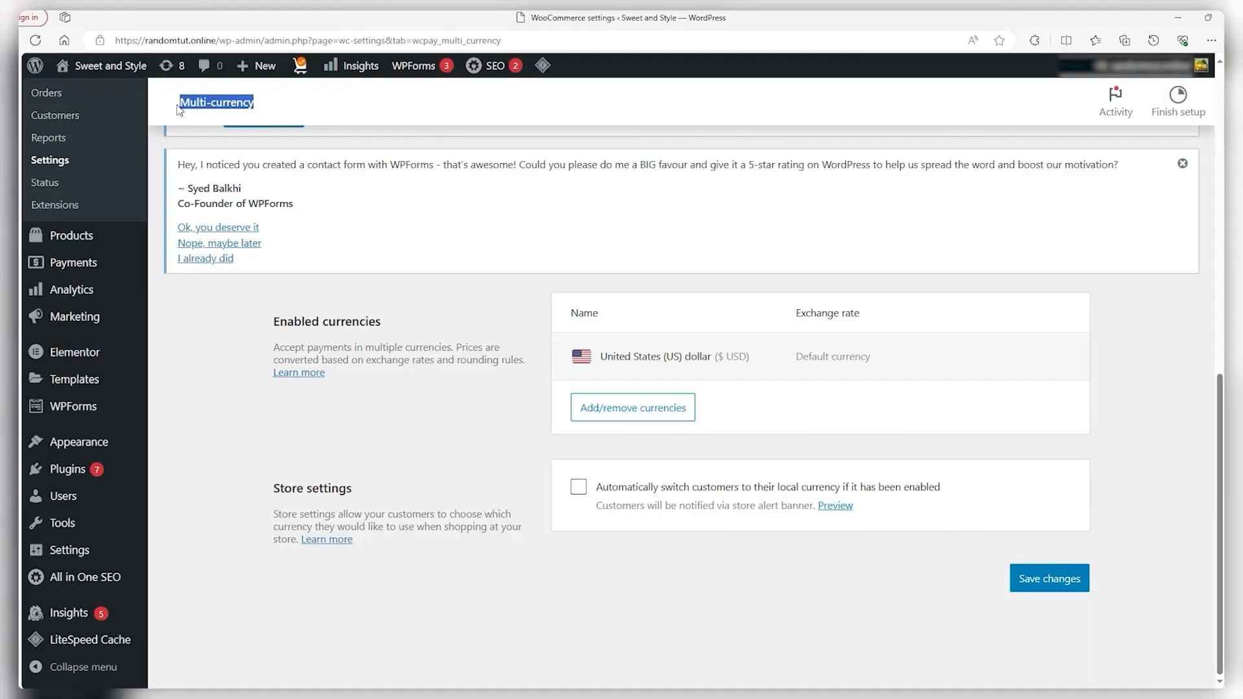
pyautogui.click(507, 289)
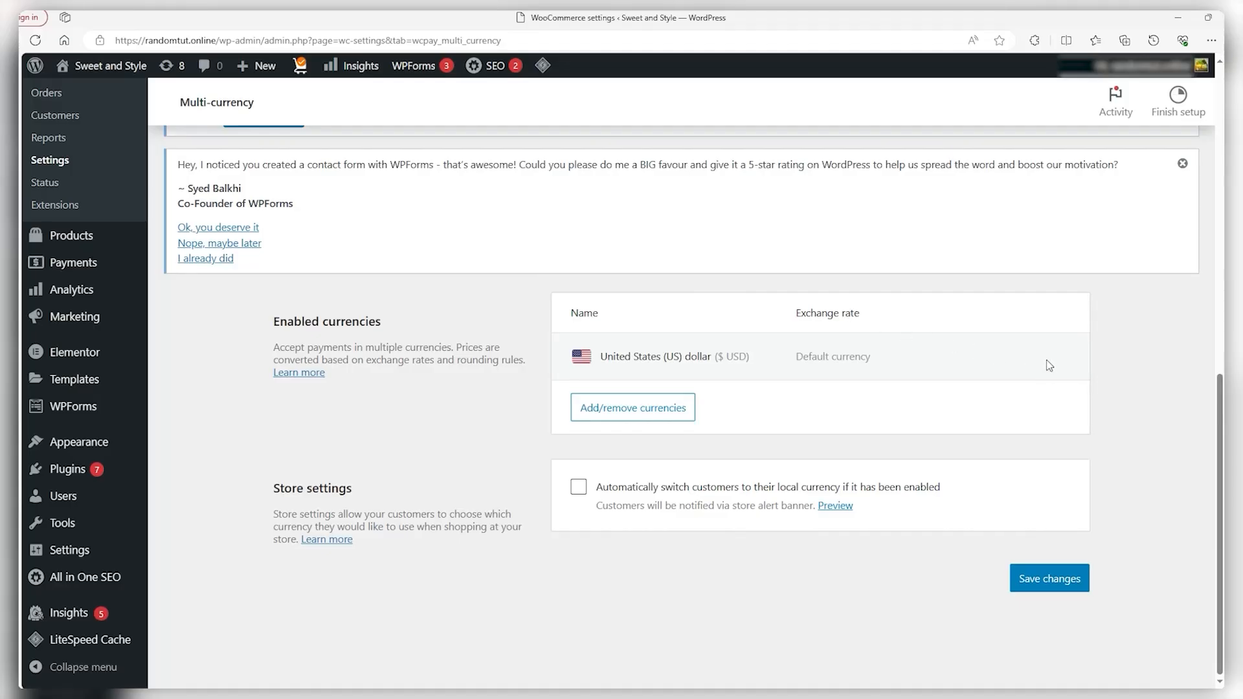
pyautogui.click(630, 412)
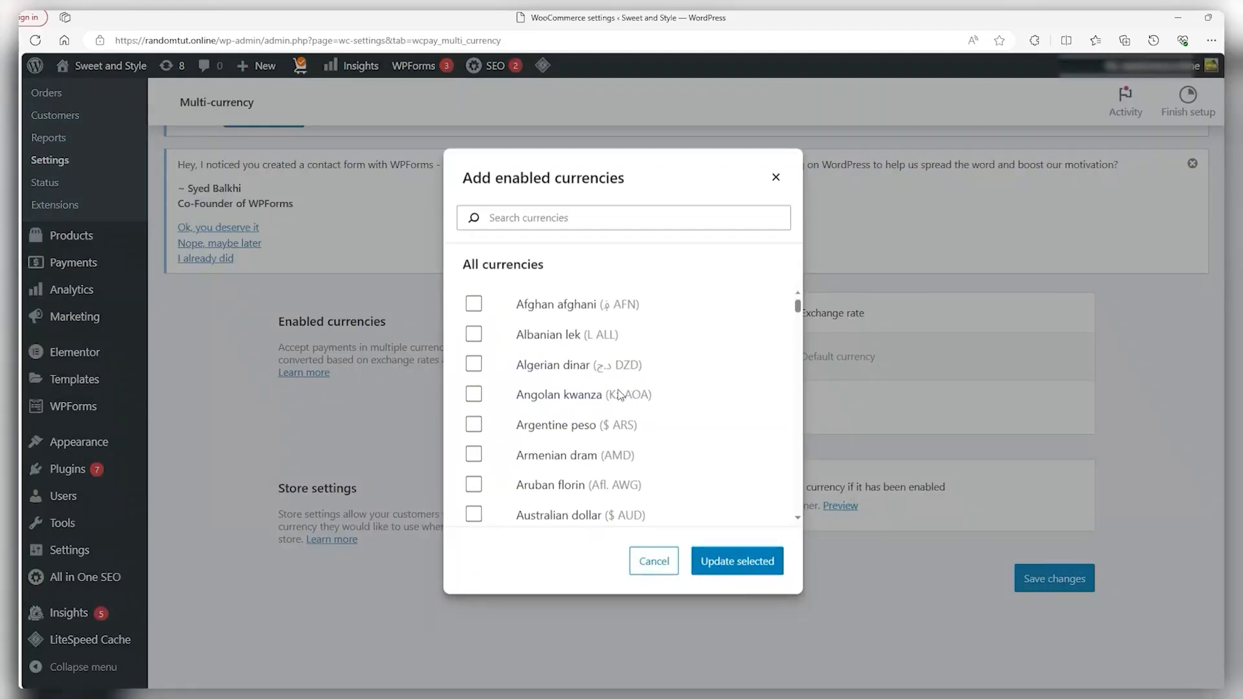
pyautogui.scroll(-2, 605, 446)
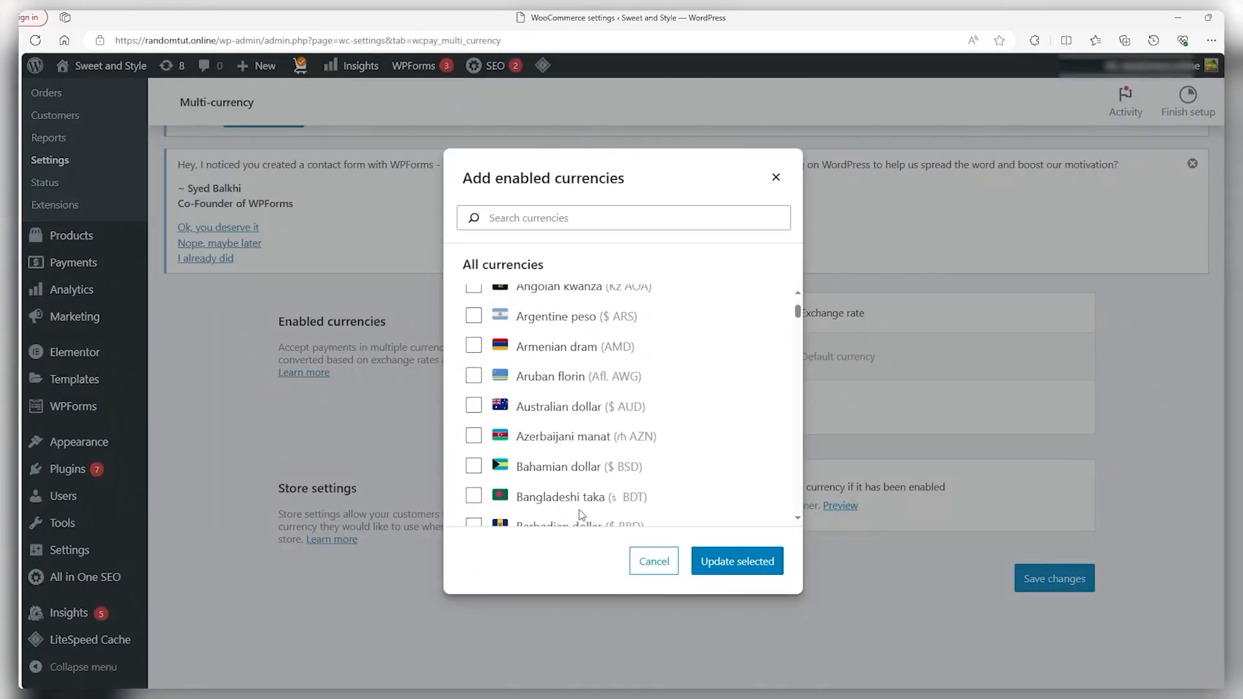
pyautogui.click(986, 317)
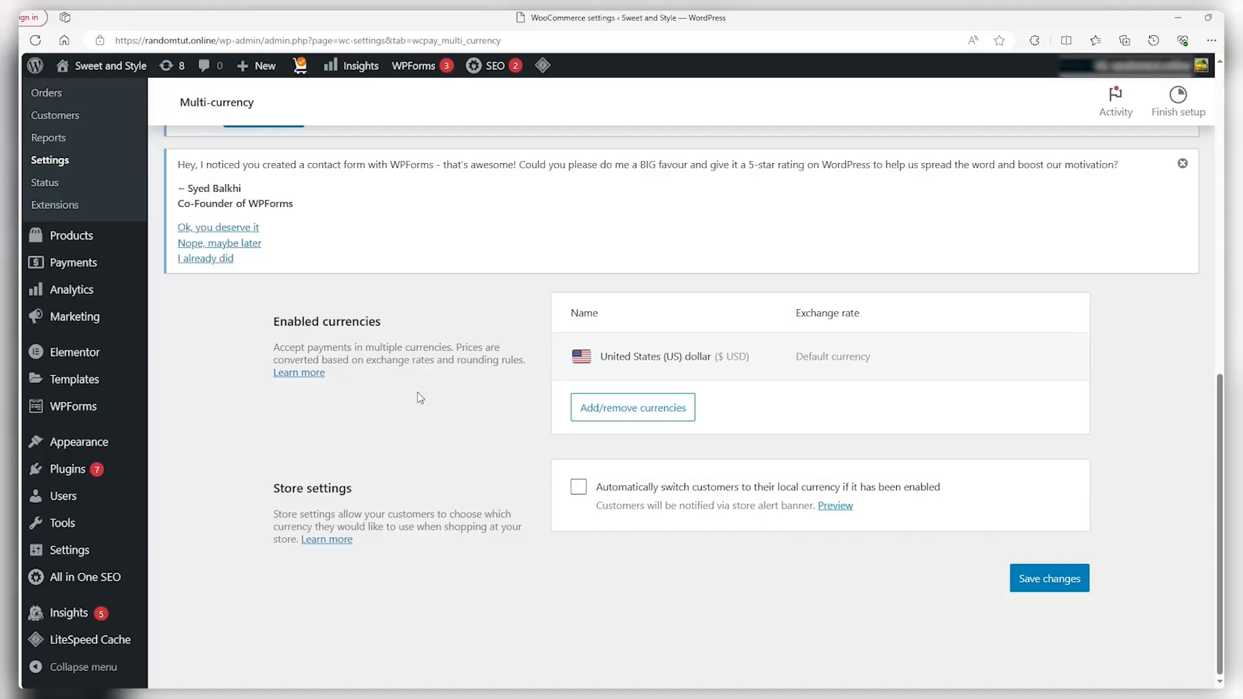
# Untick automatic local-currency switching and go to the WooCommerce home page
pyautogui.click(578, 487)
pyautogui.scroll(2, 1109, 461)
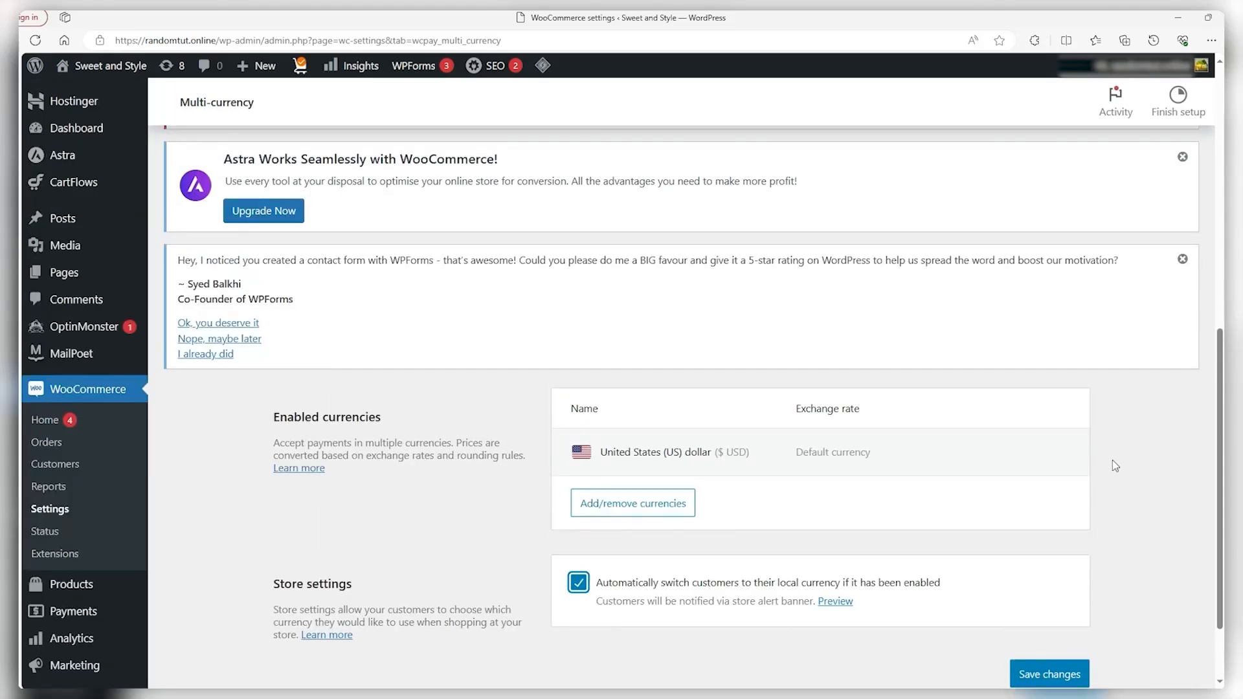
pyautogui.scroll(-2, 1116, 466)
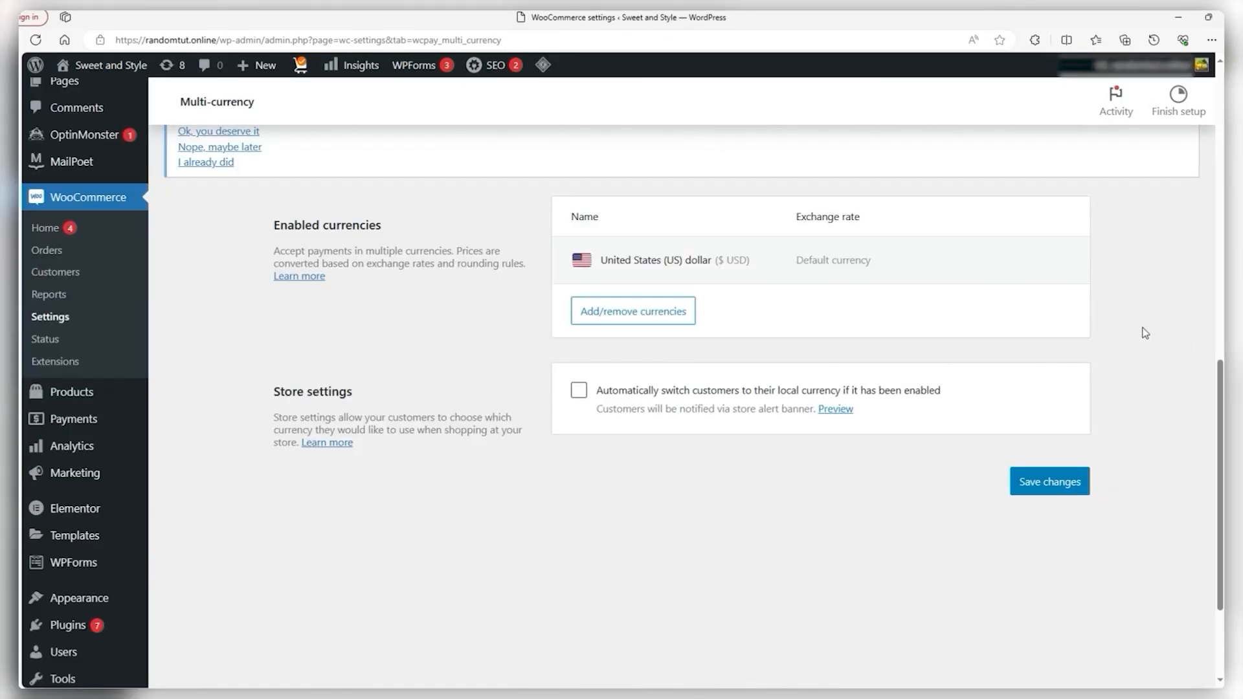
pyautogui.click(83, 206)
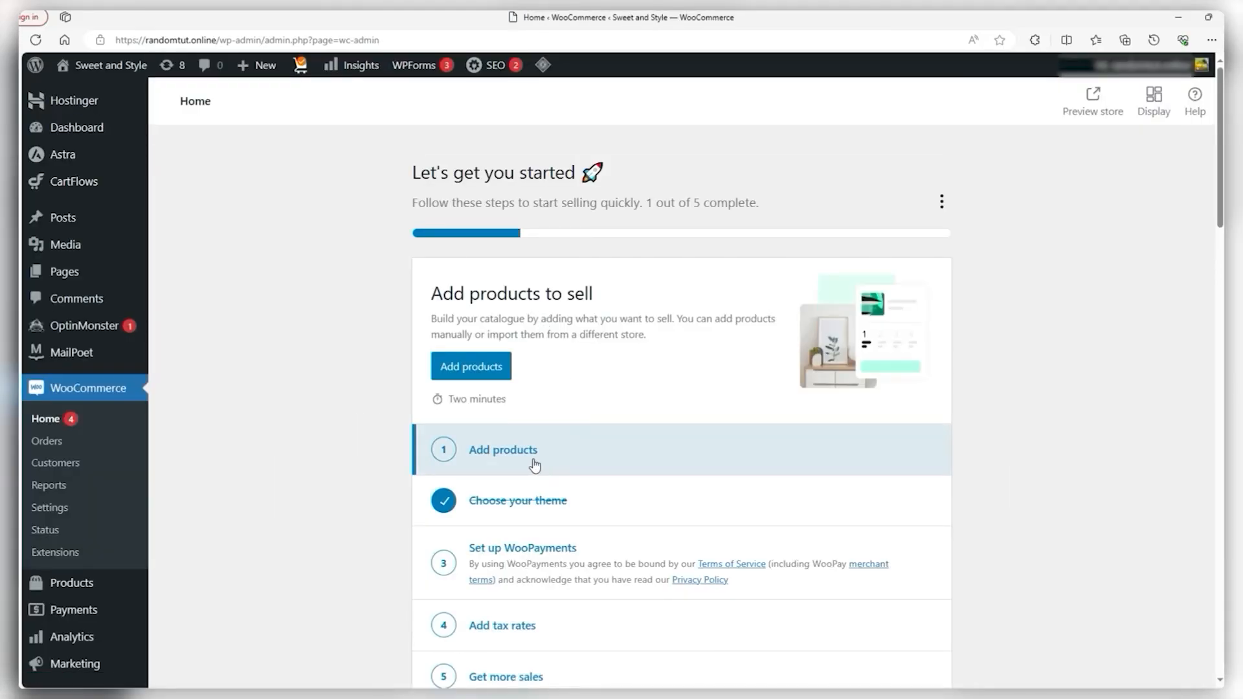
# Start adding products from the task list and expand the full list of product types
pyautogui.click(535, 464)
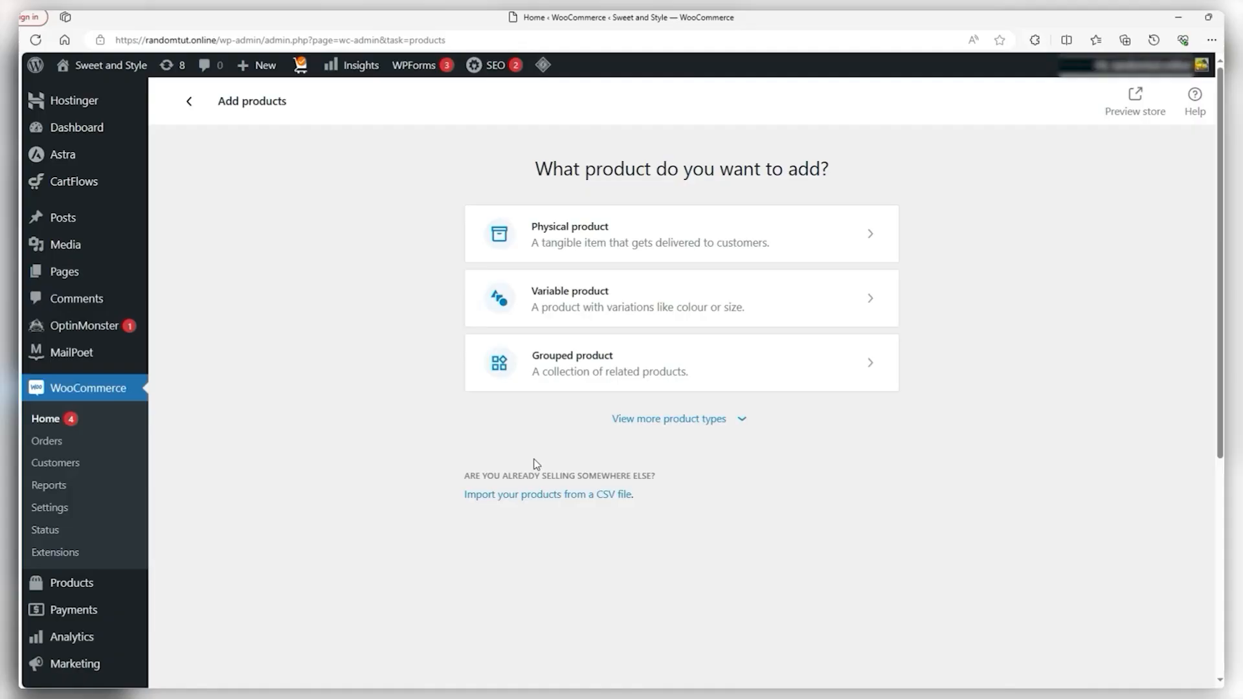
pyautogui.click(643, 420)
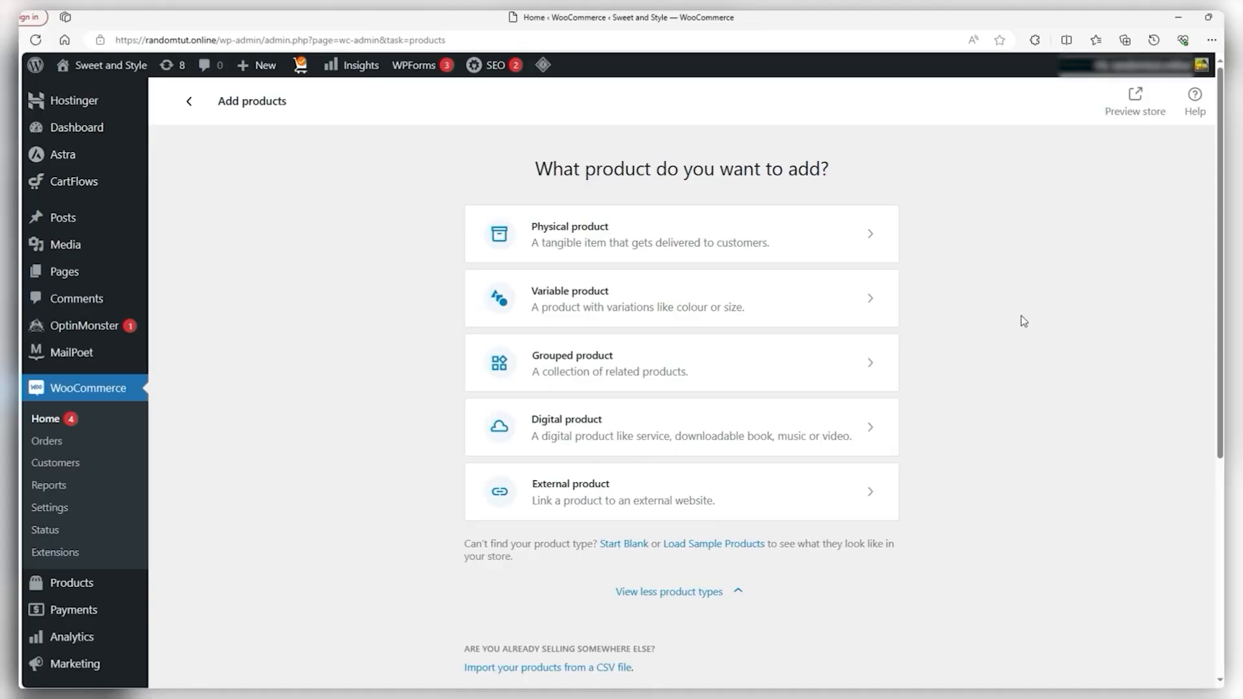
# Choose Physical product and name it '1982-89 Barcelona Meyba Home Shirt' using the copied image filename
pyautogui.click(777, 231)
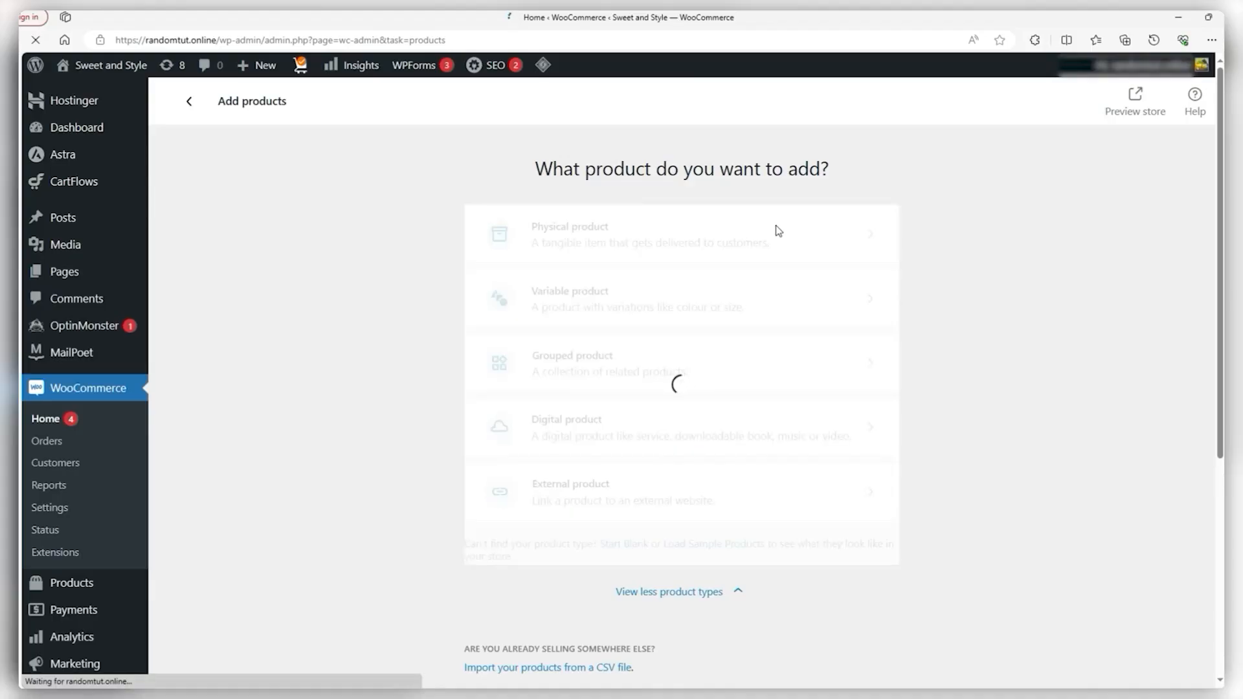
pyautogui.scroll(-4, 1088, 264)
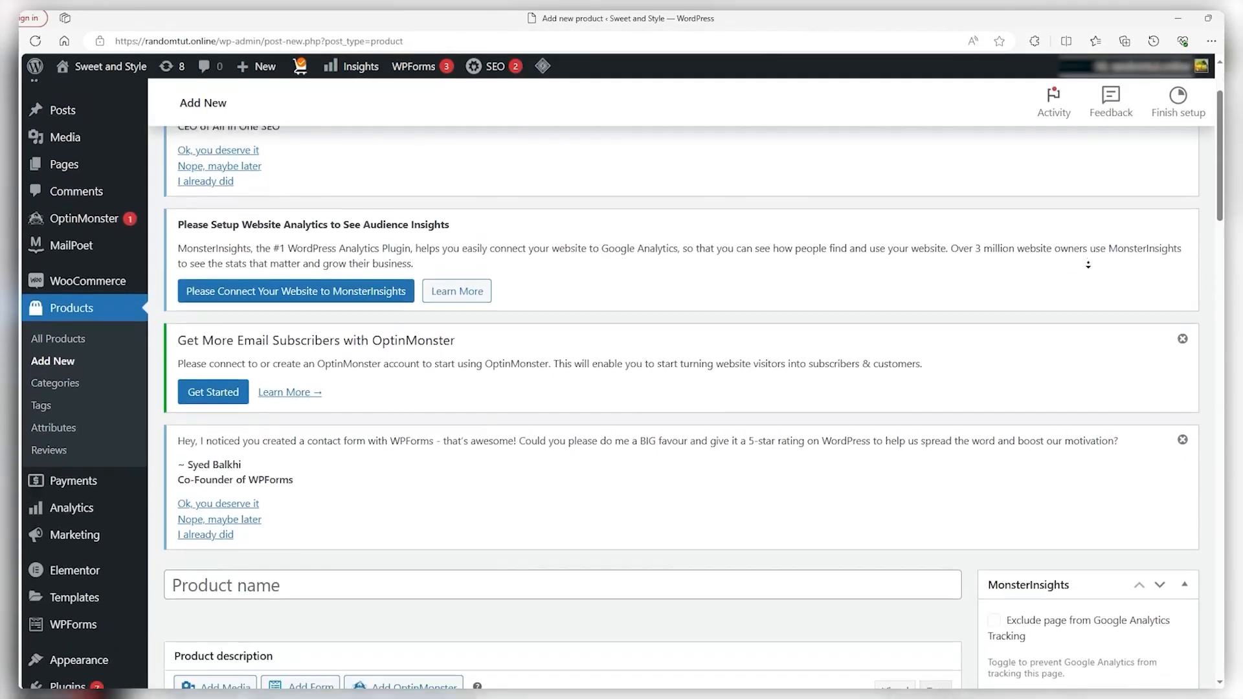
pyautogui.scroll(-4, 1088, 264)
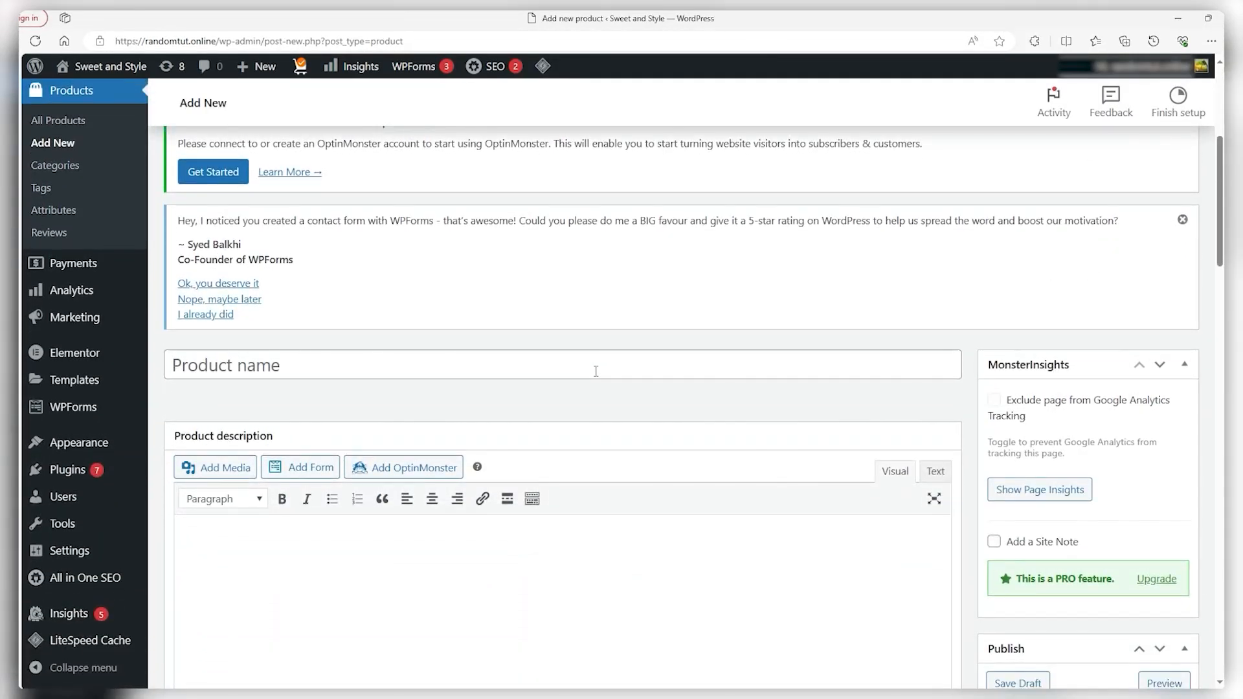
pyautogui.hotkey('alt', 'Tab')
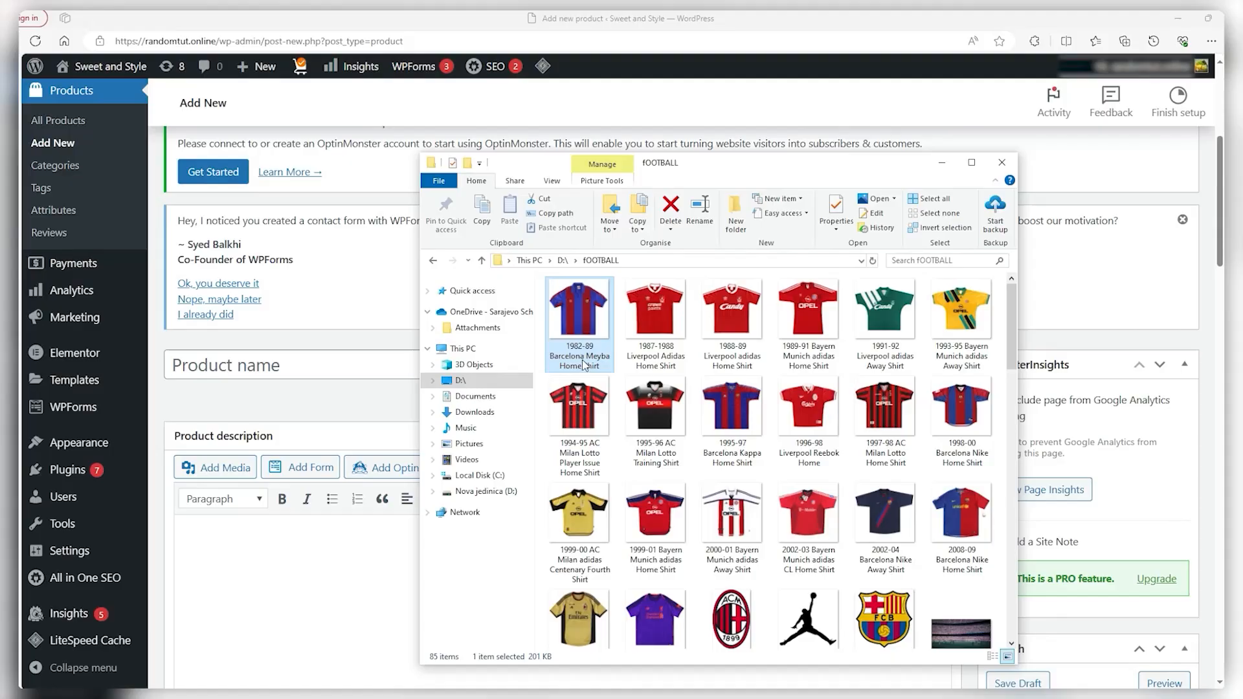
pyautogui.rightClick(590, 364)
pyautogui.click(639, 662)
pyautogui.hotkey('ctrl', 'c')
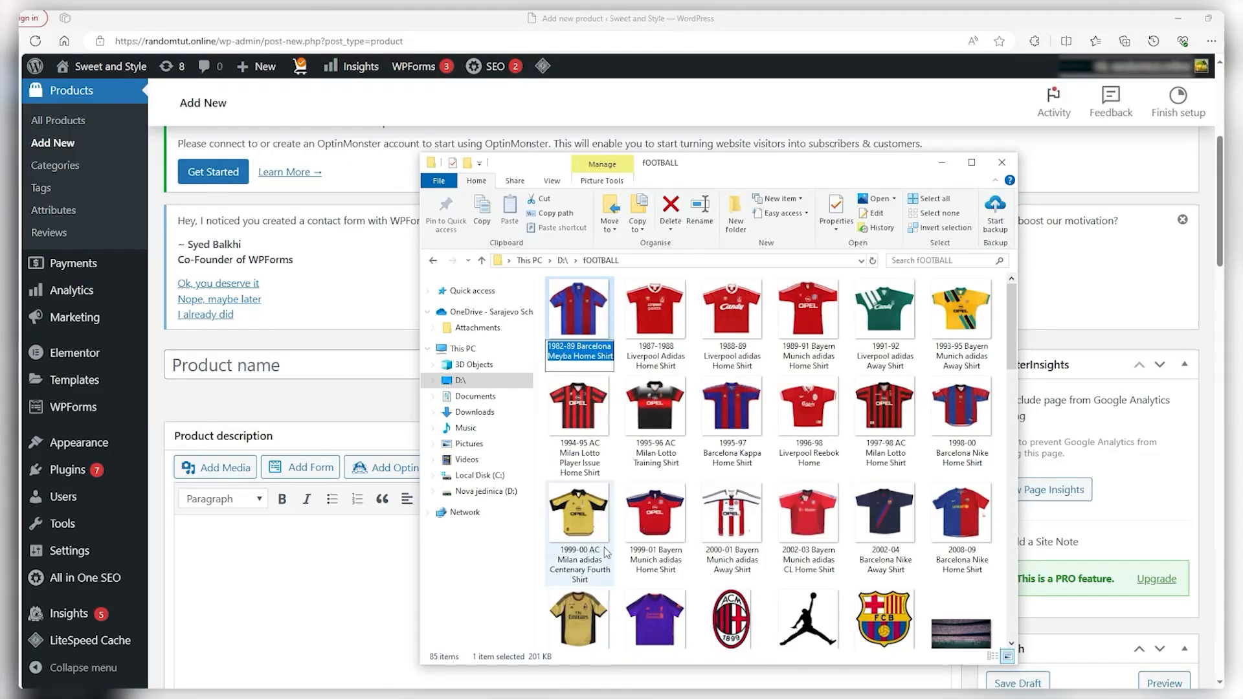
pyautogui.click(339, 368)
pyautogui.hotkey('ctrl', 'v')
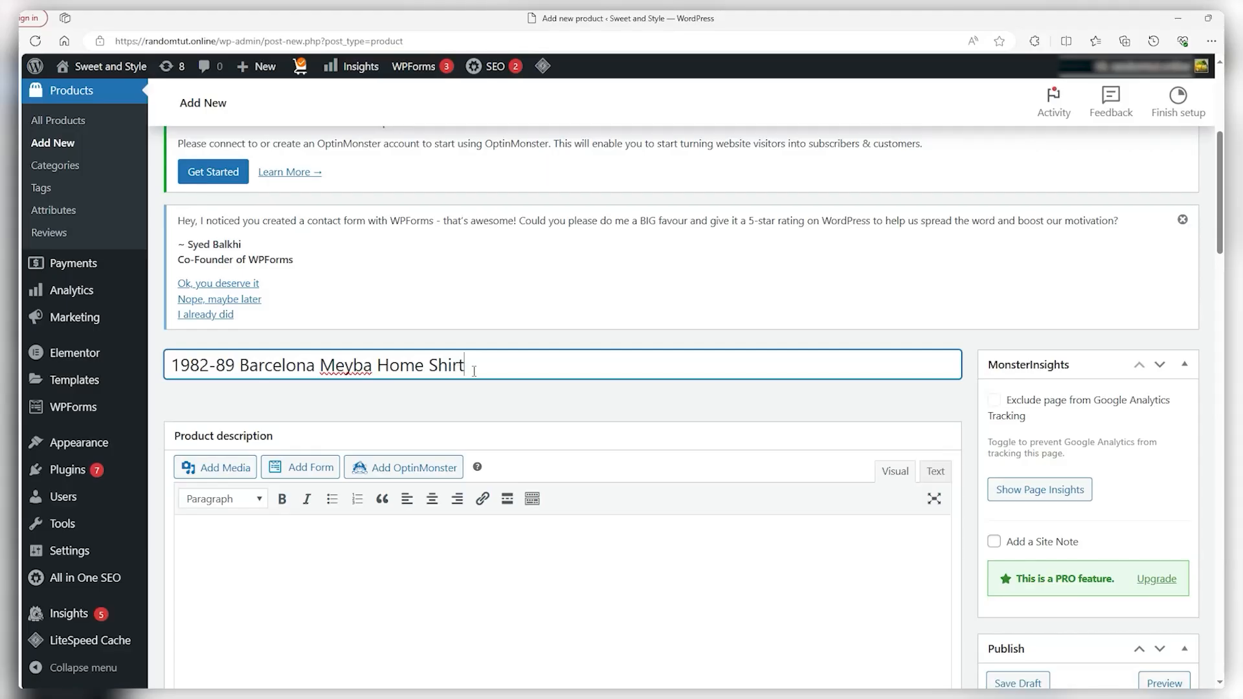
pyautogui.click(526, 393)
# Paste the vintage-shirt description paragraph into the product description
pyautogui.scroll(-2, 526, 401)
pyautogui.scroll(-2, 526, 431)
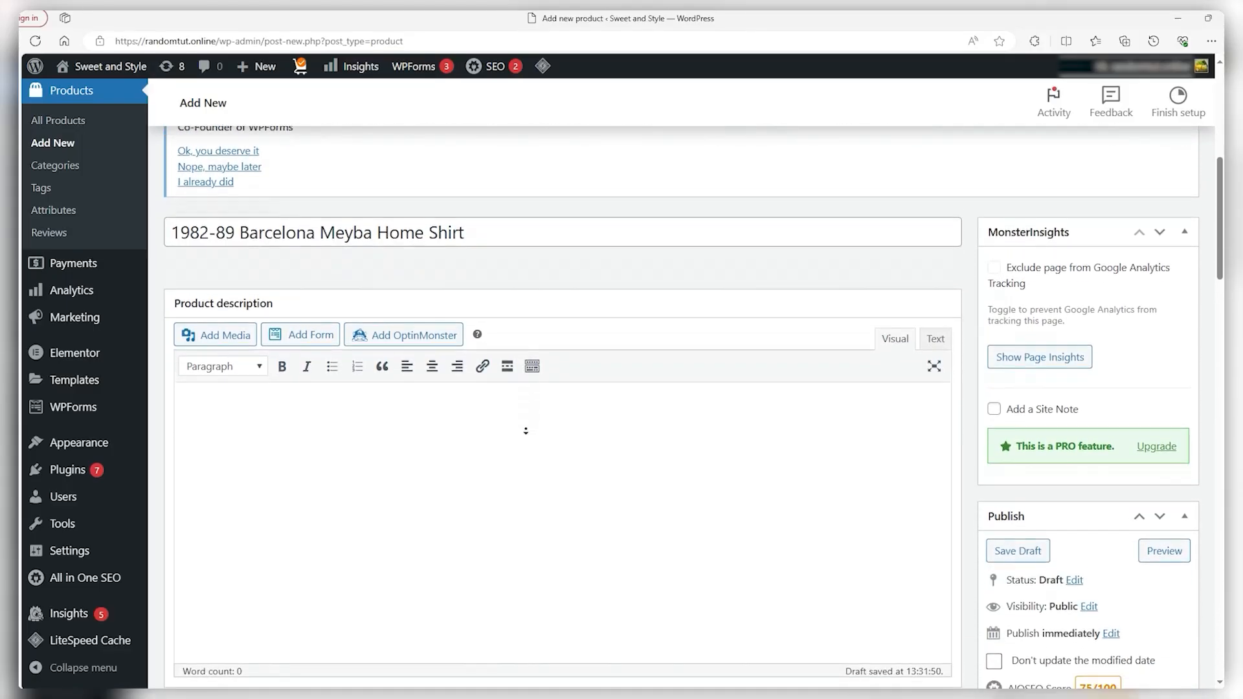
pyautogui.click(465, 426)
pyautogui.write("The 1987-1988 Liverpool Adidas Home Shirt is a vintage masterpiece, epitomizing the glory days of Liverpool FC. Featuring the classic red design with white Adidas stripes and the iconic Liverbird crest, it harks back to a period of dominance in English football. A timeless piece for any Reds fan, it's a symbol of football heritage and triumph from the late '80s.")
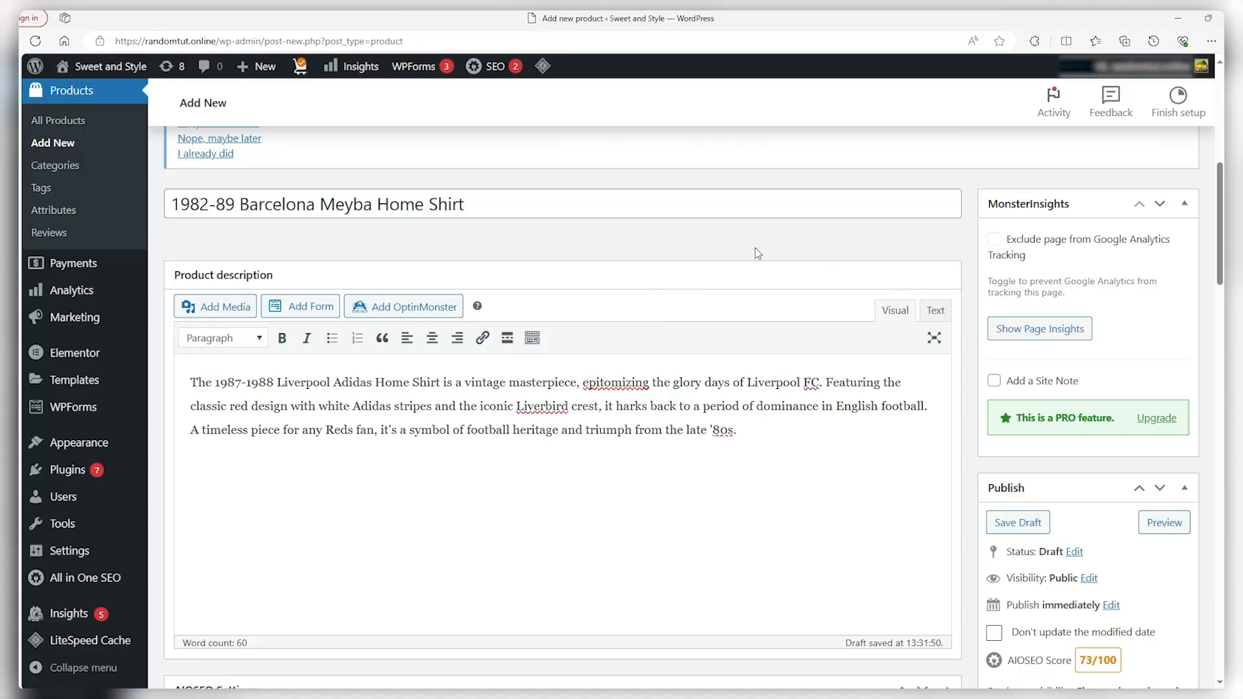
# Set the 1982-89 Barcelona Meyba home shirt photo from the Media Library as the product image
pyautogui.scroll(-2, 778, 428)
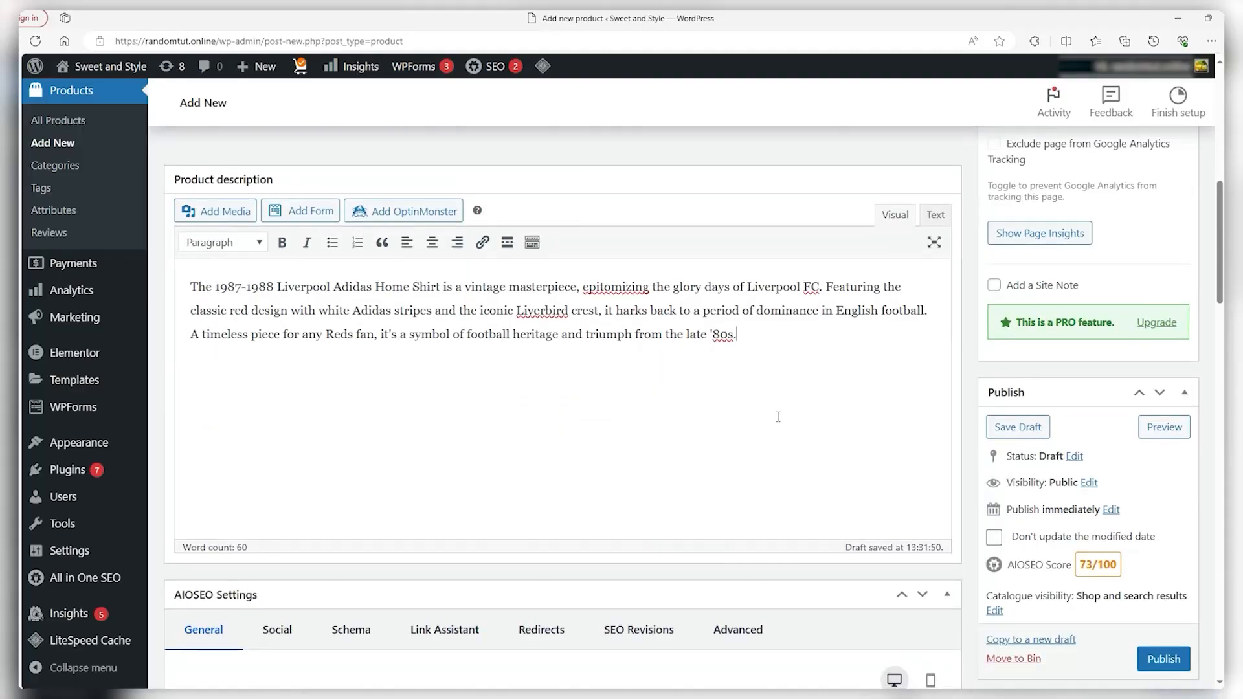
pyautogui.scroll(-2, 1088, 382)
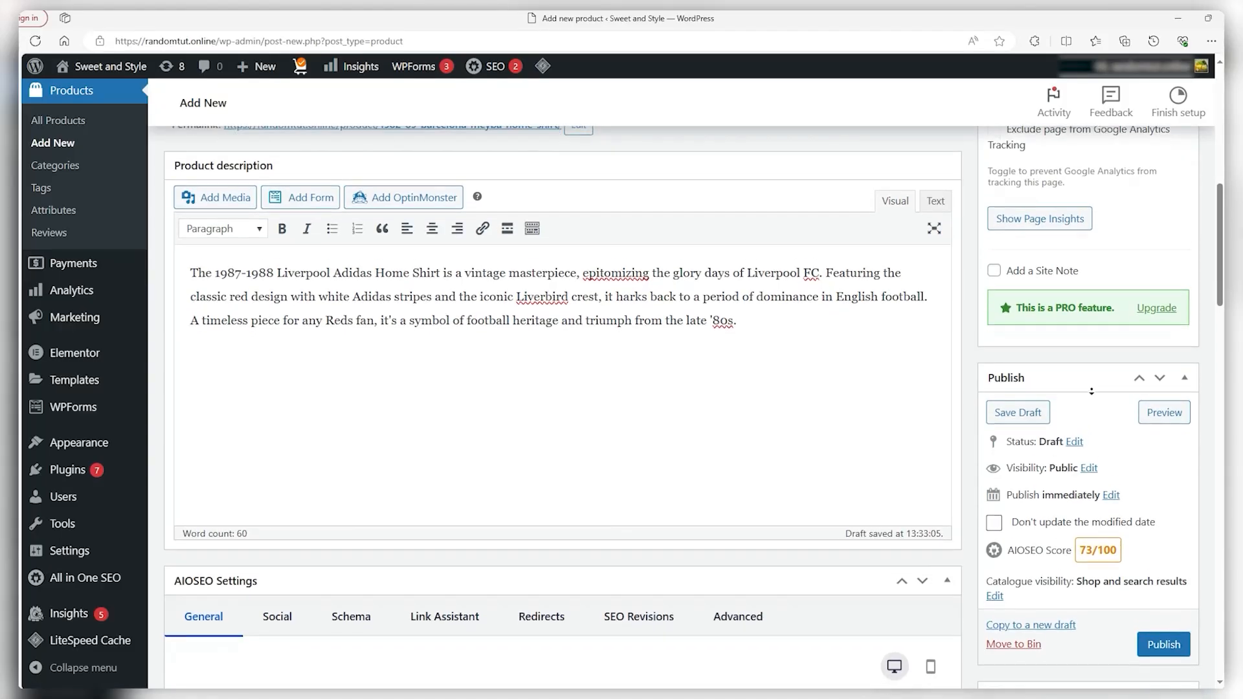
pyautogui.scroll(-4, 1093, 400)
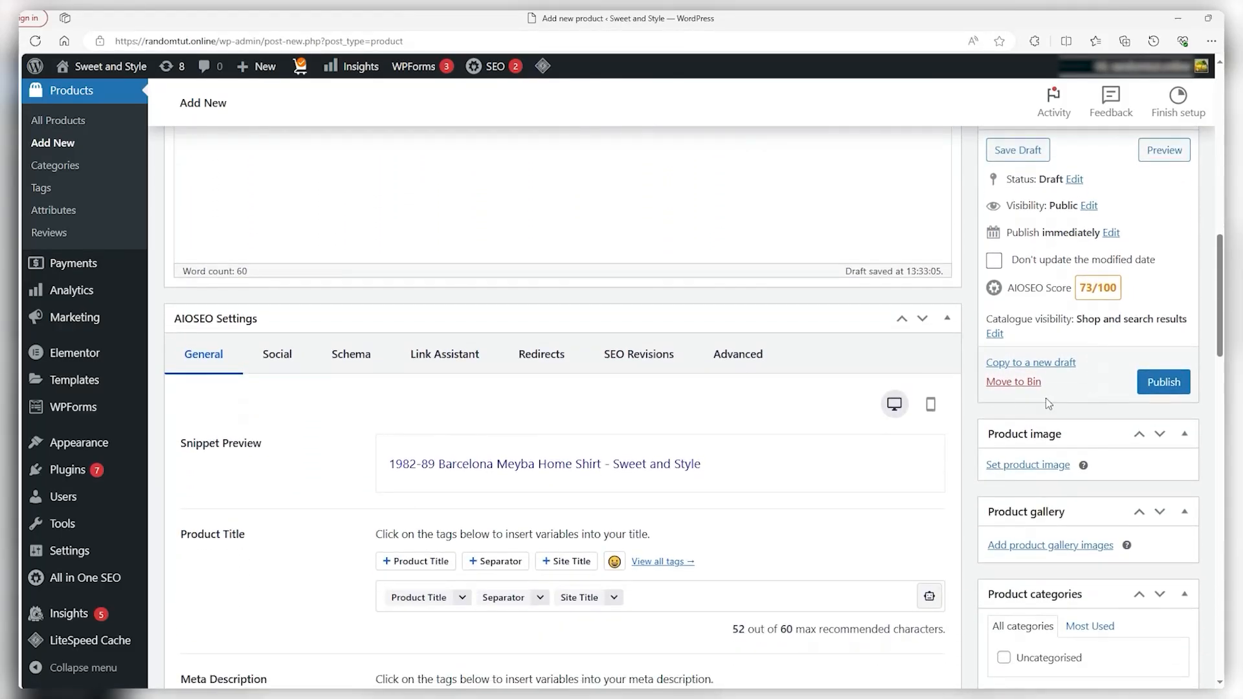
pyautogui.click(1001, 467)
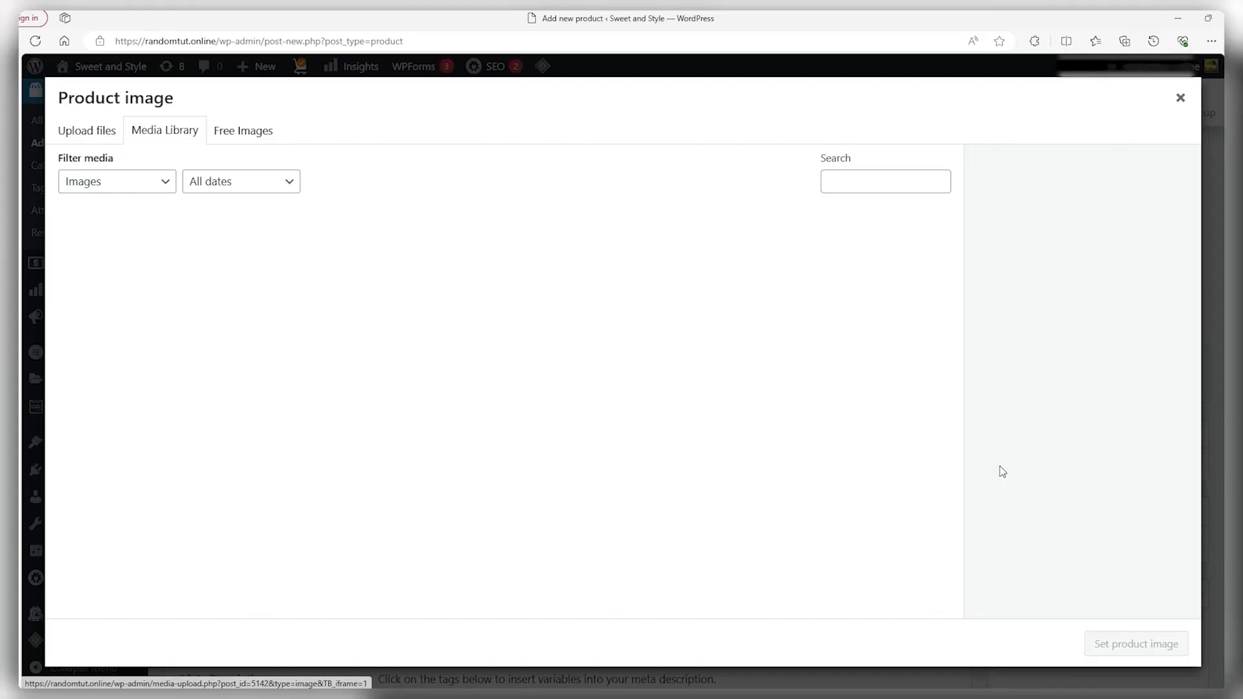
pyautogui.click(241, 256)
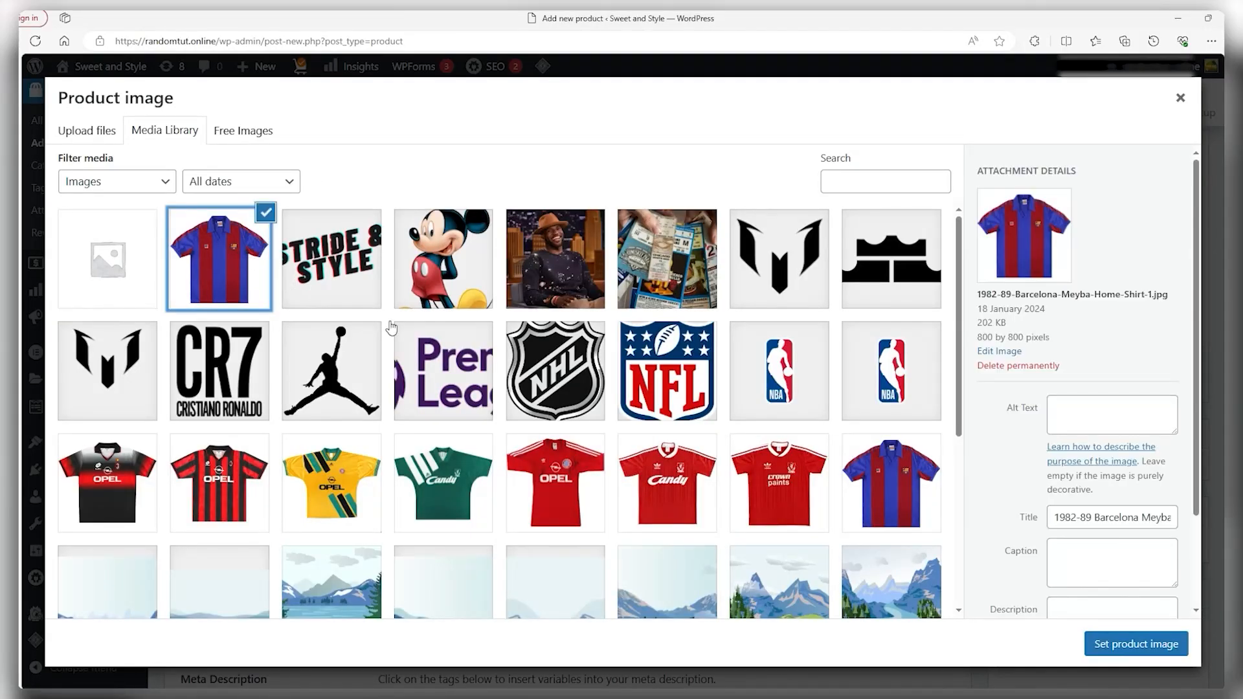
pyautogui.click(1138, 650)
pyautogui.scroll(-1, 1057, 442)
pyautogui.scroll(-2, 1057, 443)
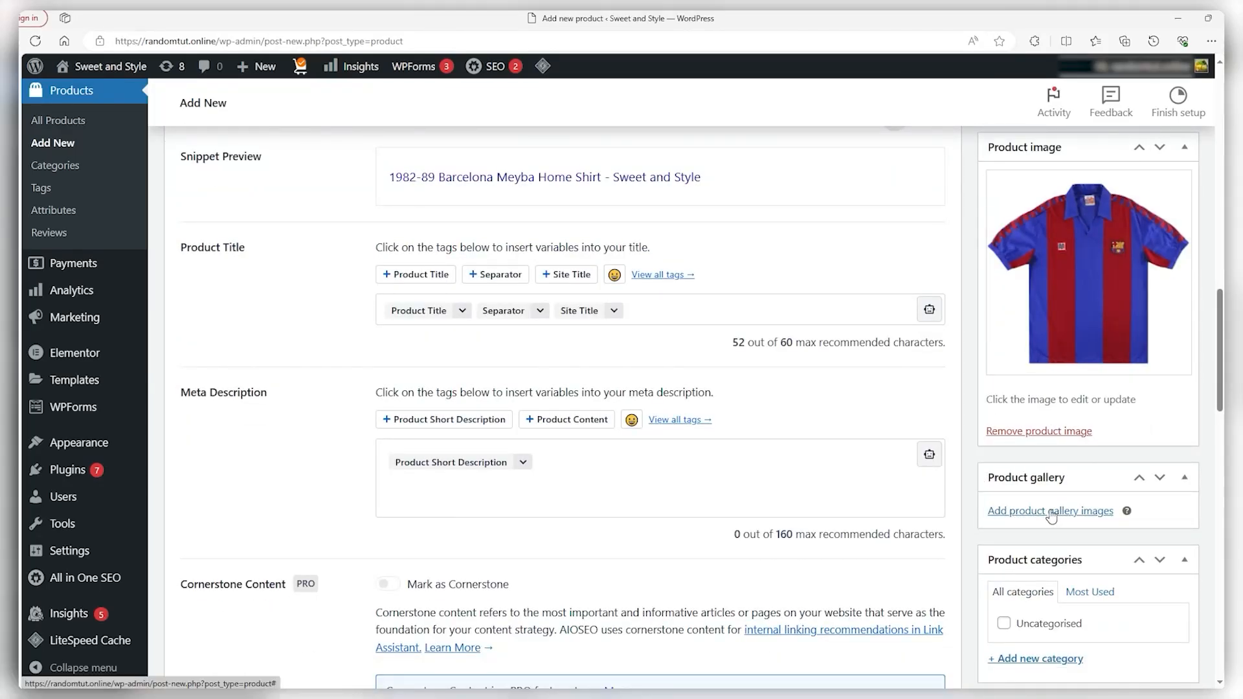
# Add a new product category named Jerseys, ticked for the Barcelona shirt
pyautogui.click(1051, 516)
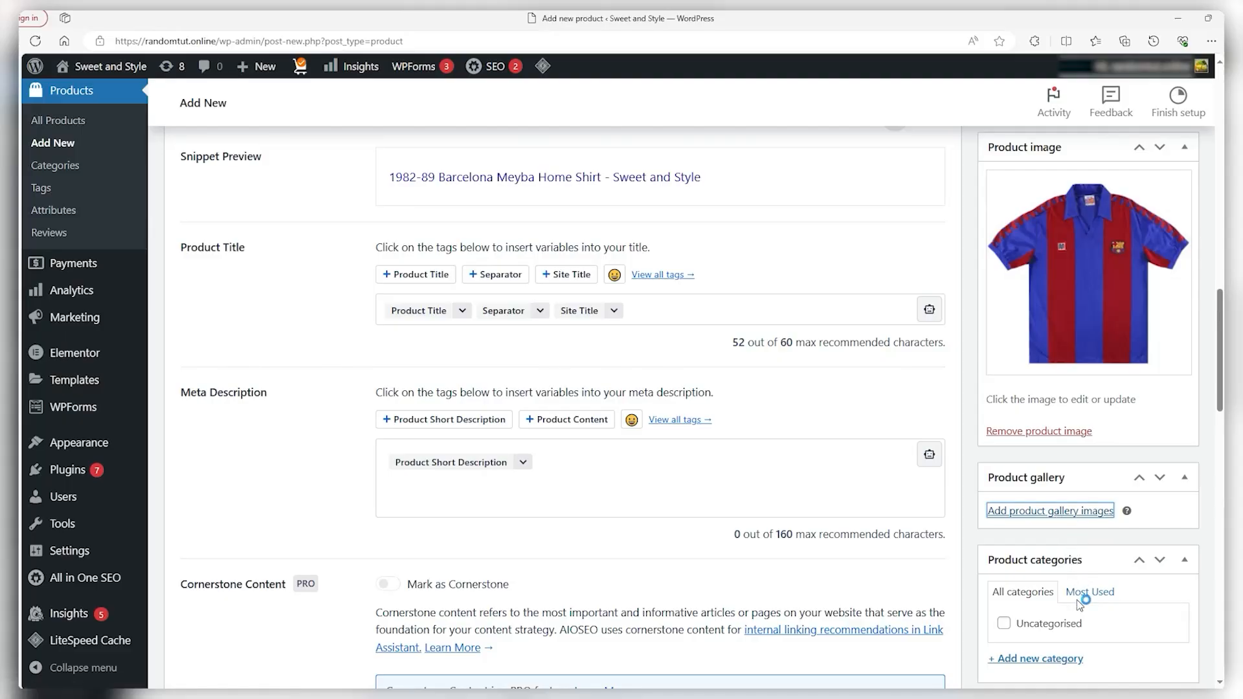
pyautogui.scroll(-1, 1077, 598)
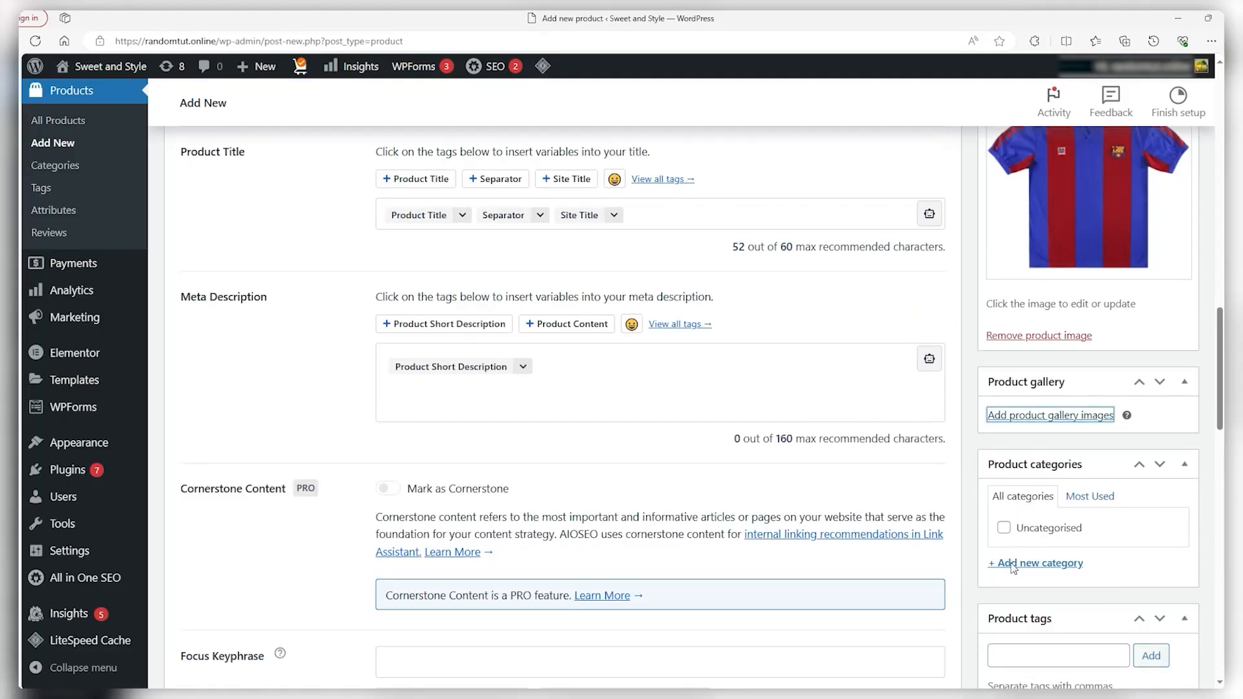
pyautogui.click(1014, 568)
pyautogui.scroll(-1, 1017, 592)
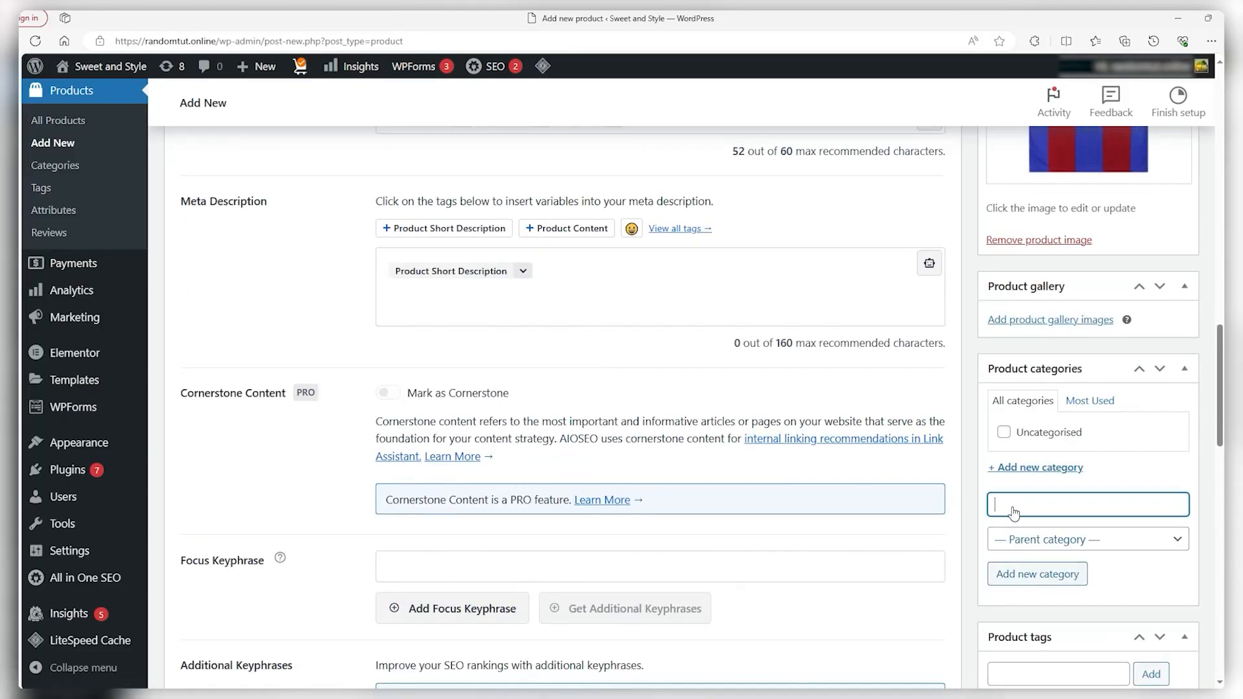
pyautogui.write('Jerseys')
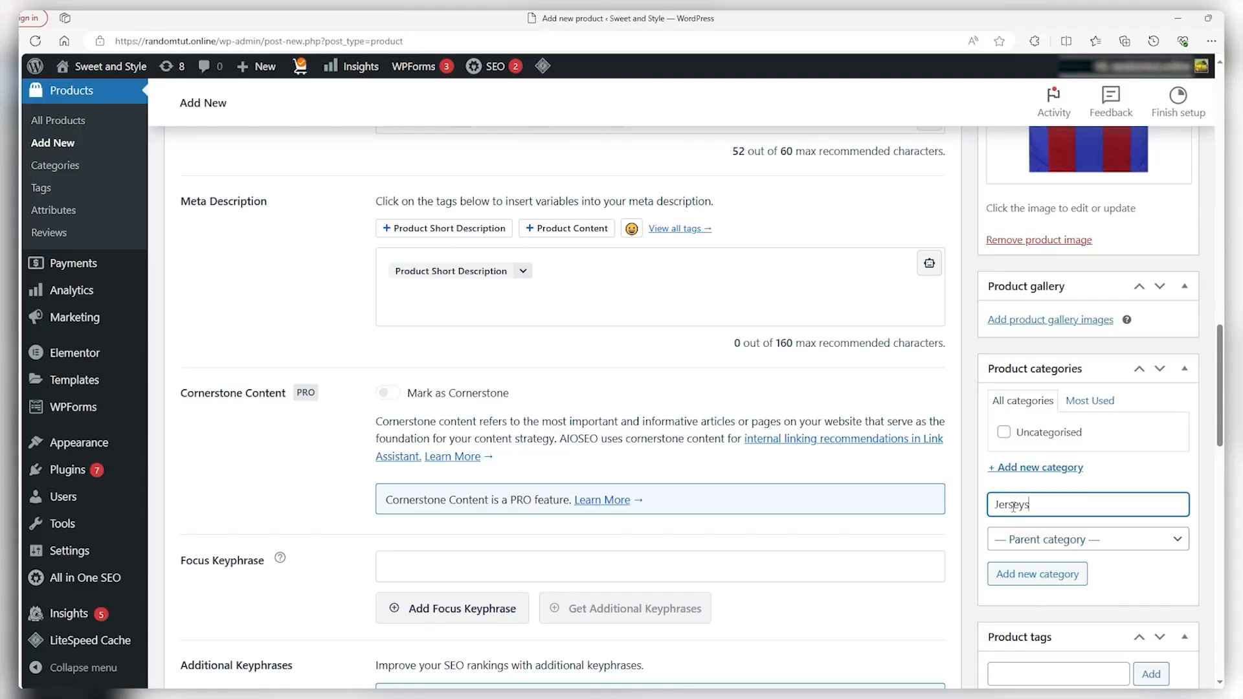
pyautogui.click(1053, 580)
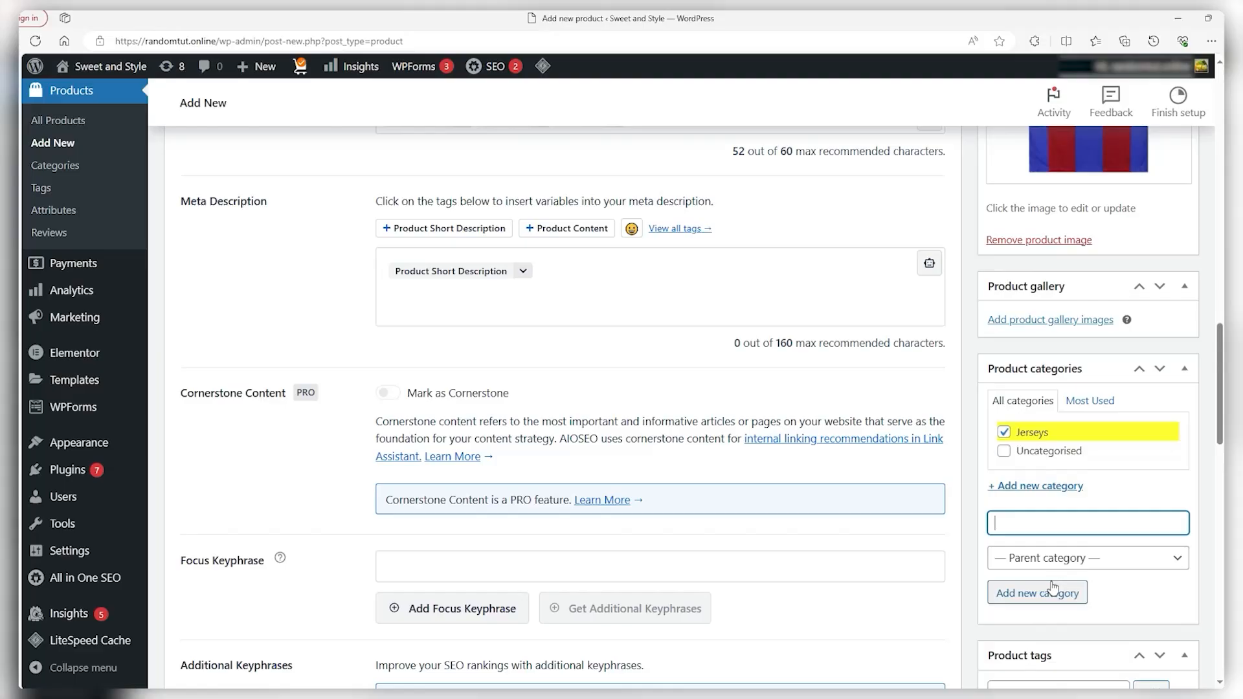
pyautogui.click(971, 469)
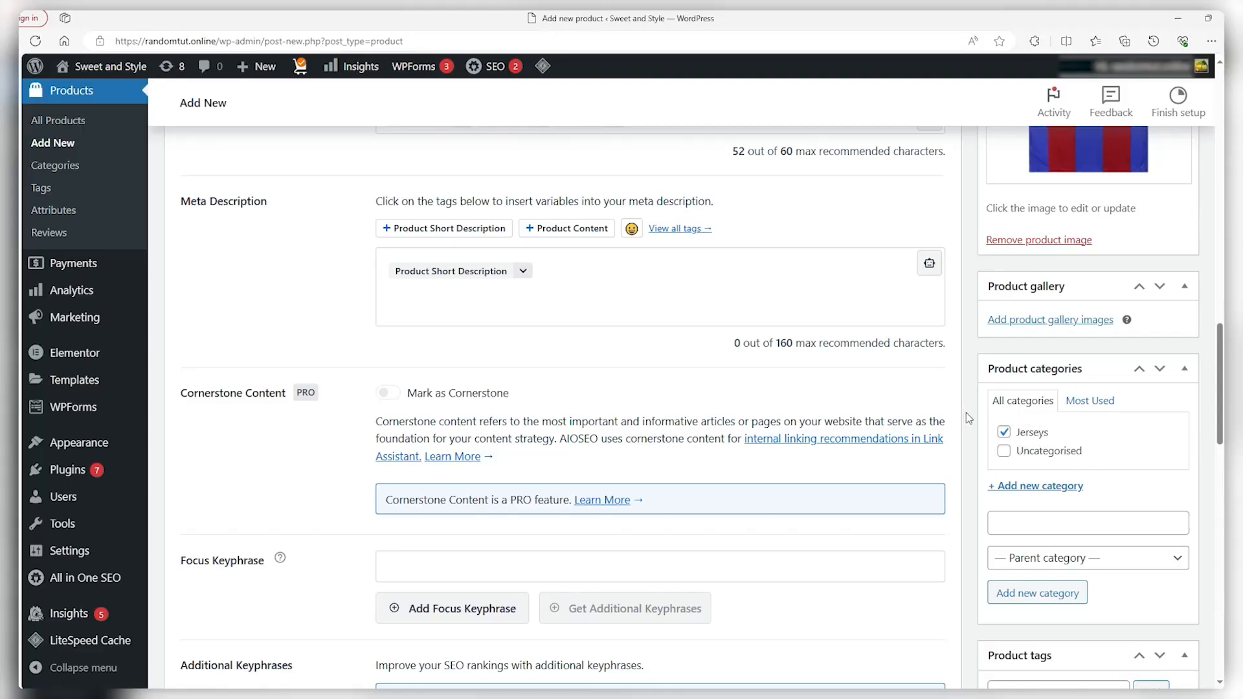
pyautogui.scroll(-4, 968, 418)
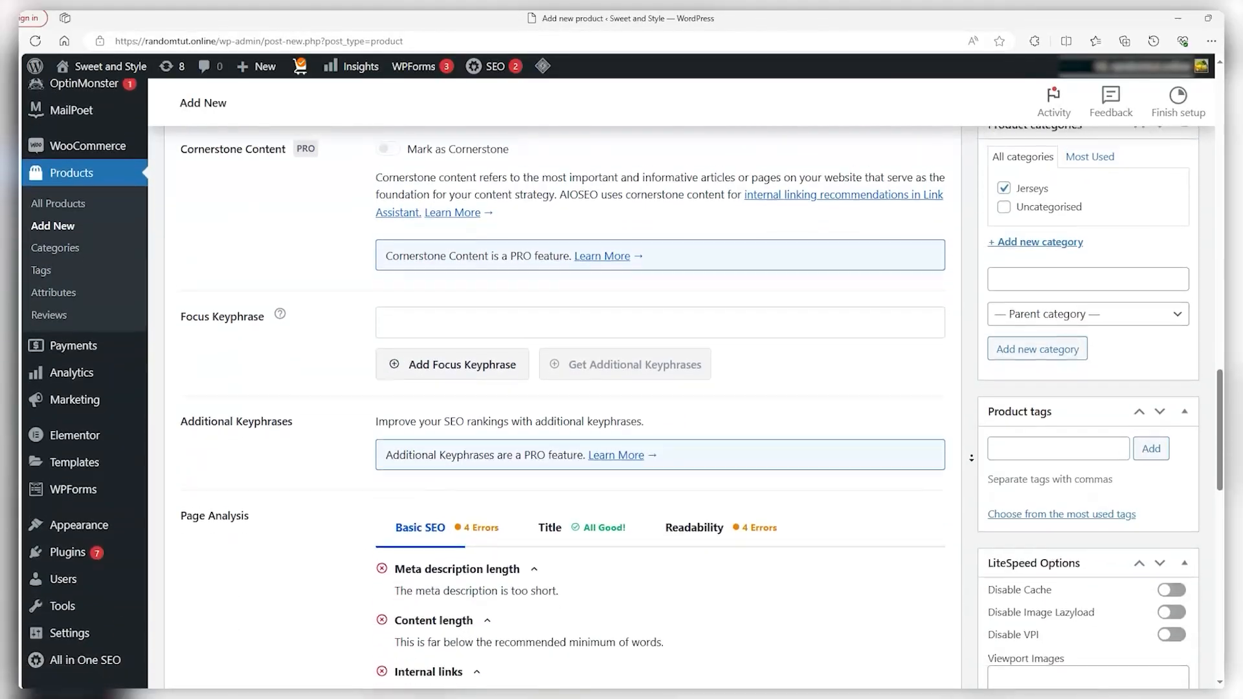
pyautogui.scroll(-7, 971, 458)
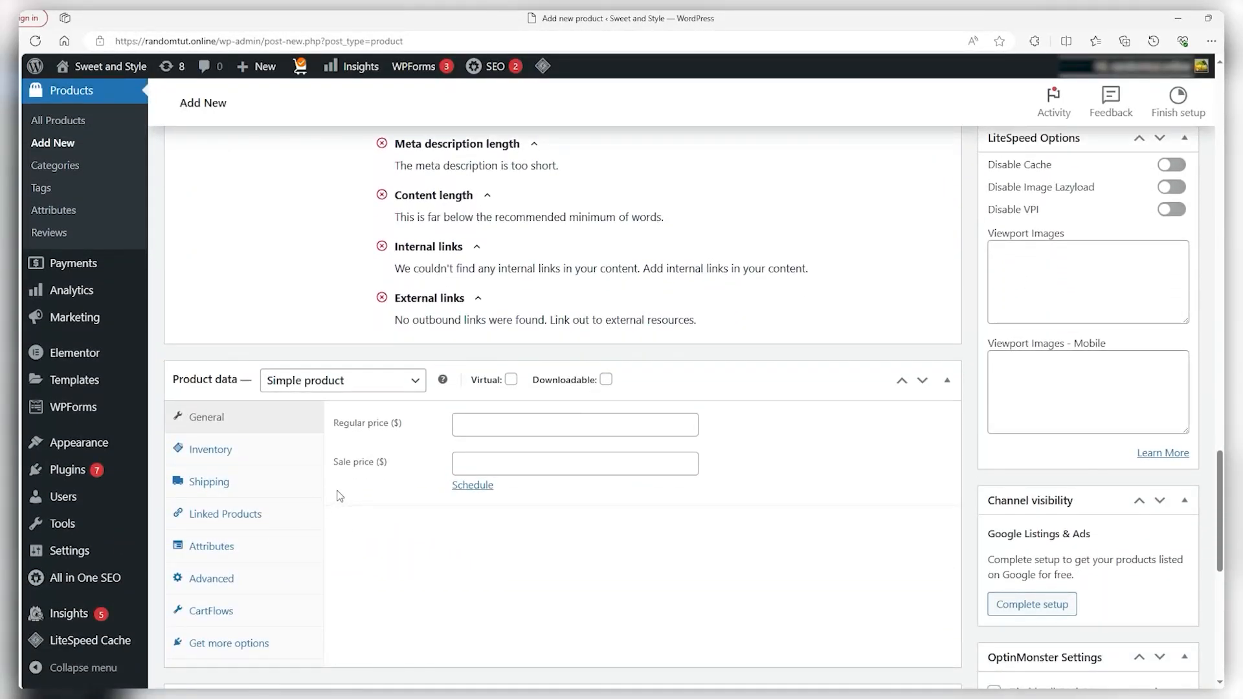
pyautogui.scroll(-2, 351, 457)
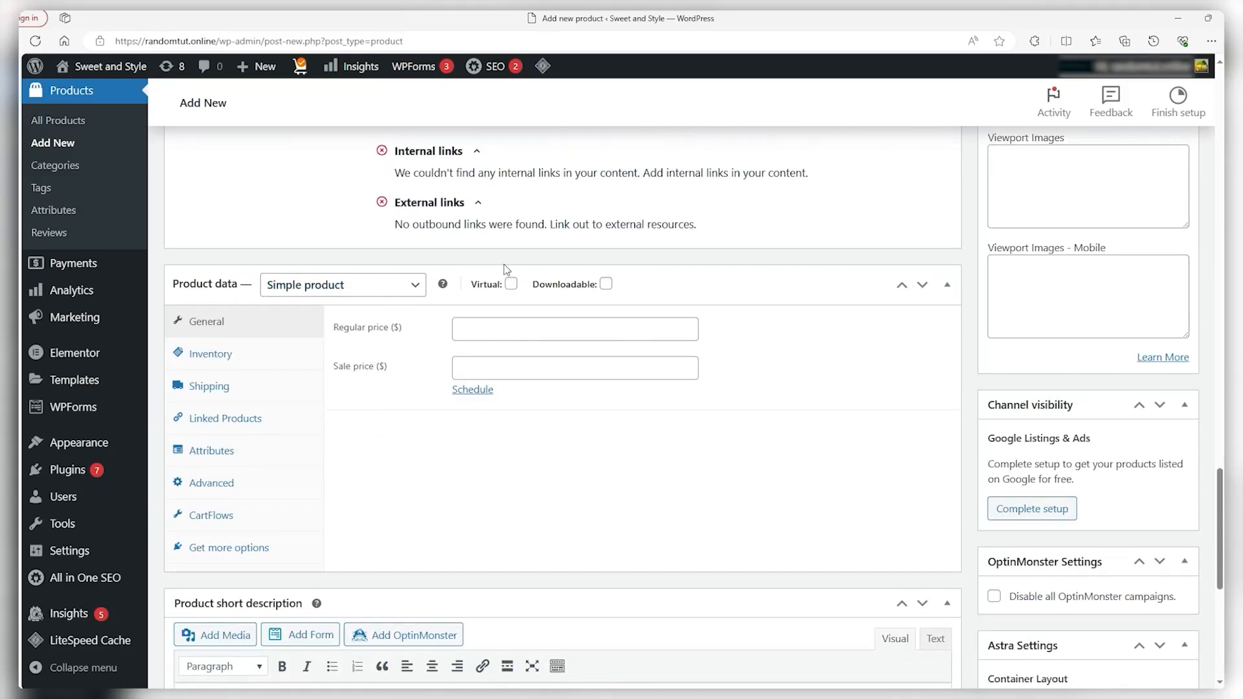
pyautogui.click(511, 284)
pyautogui.click(606, 284)
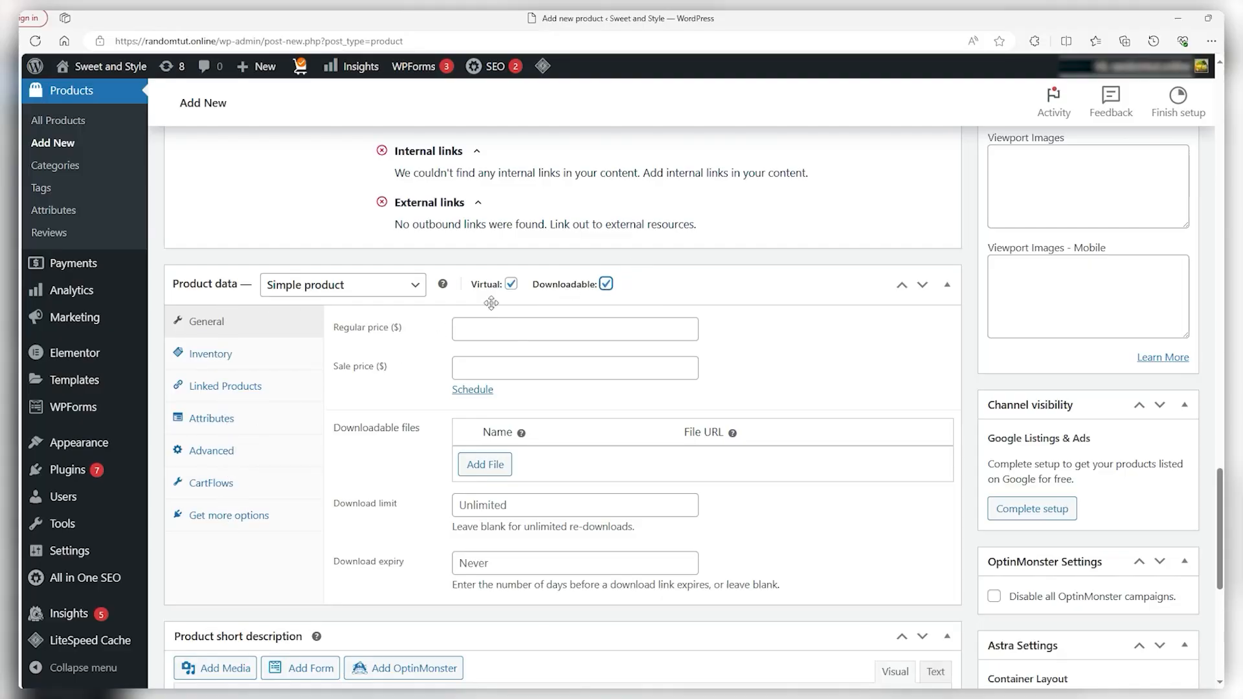
pyautogui.click(511, 285)
pyautogui.click(511, 285)
pyautogui.click(607, 286)
pyautogui.click(511, 285)
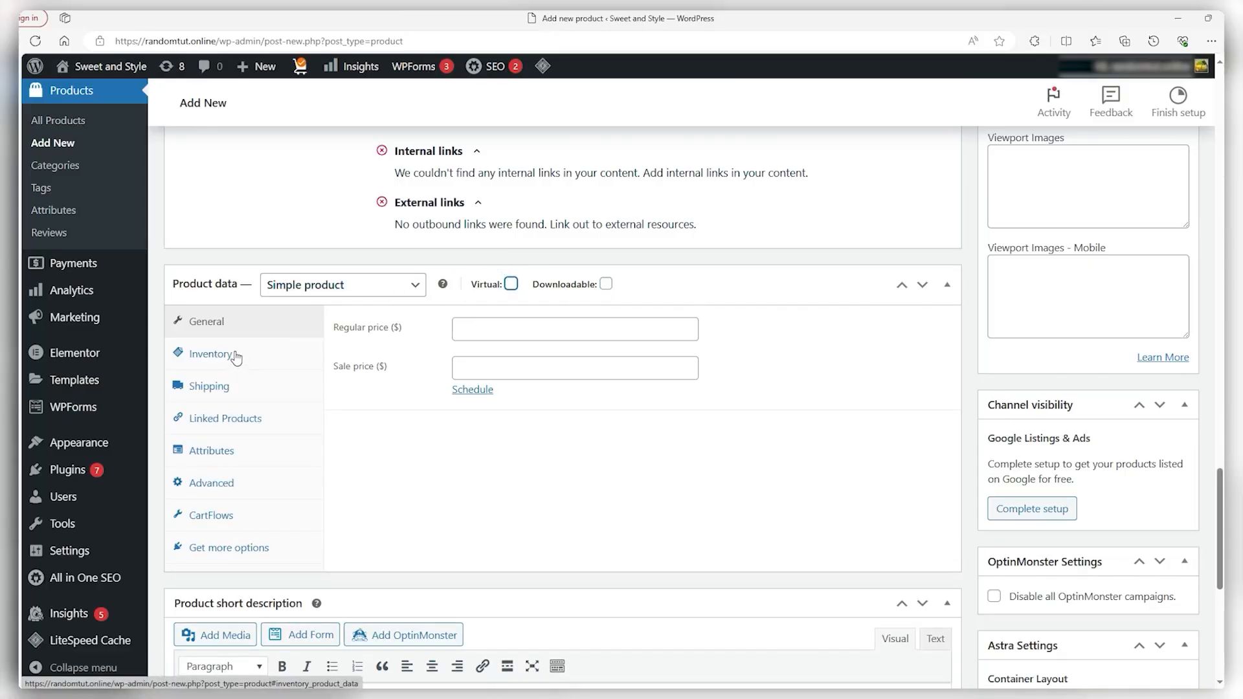
# Price the shirt at 250 regular and 200 sale, opening the sale schedule dates
pyautogui.click(529, 334)
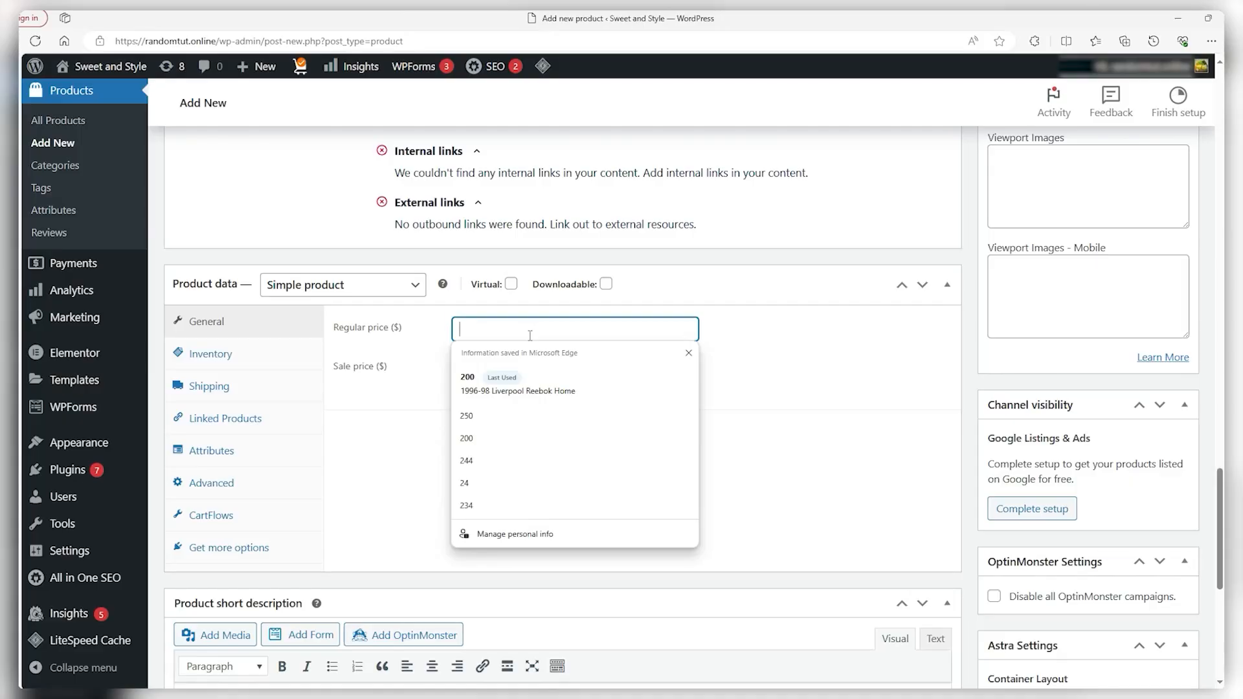
pyautogui.write('250')
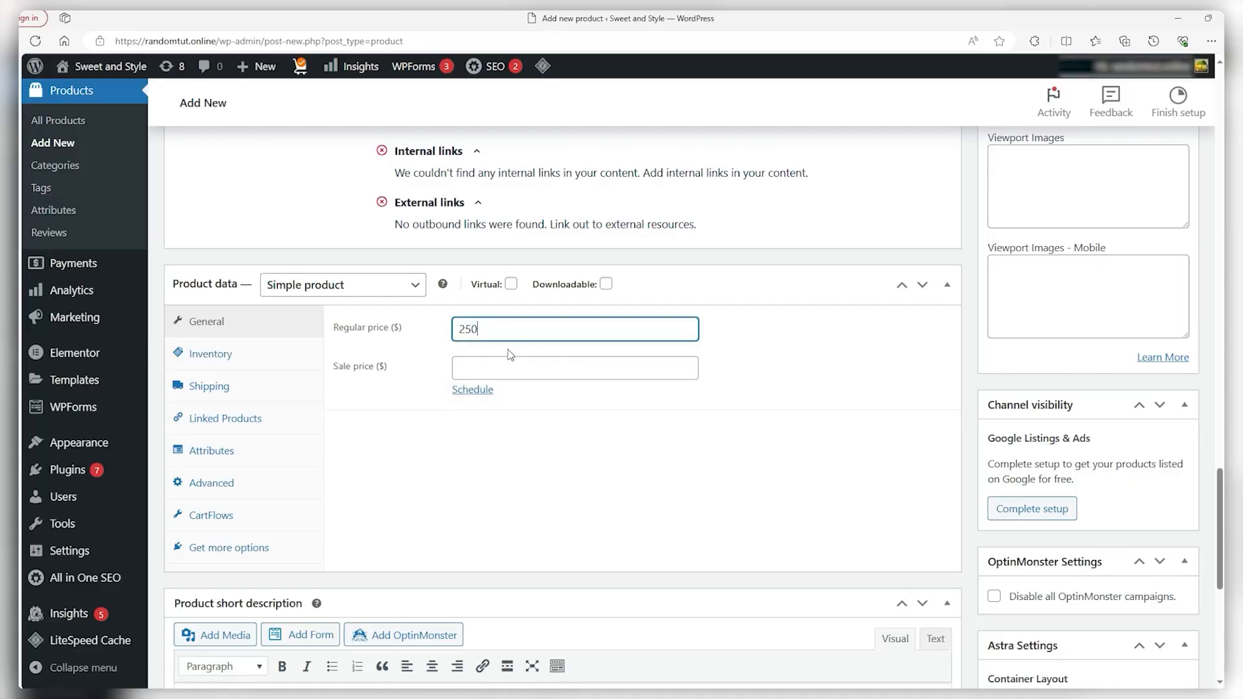
pyautogui.click(504, 367)
pyautogui.write('2')
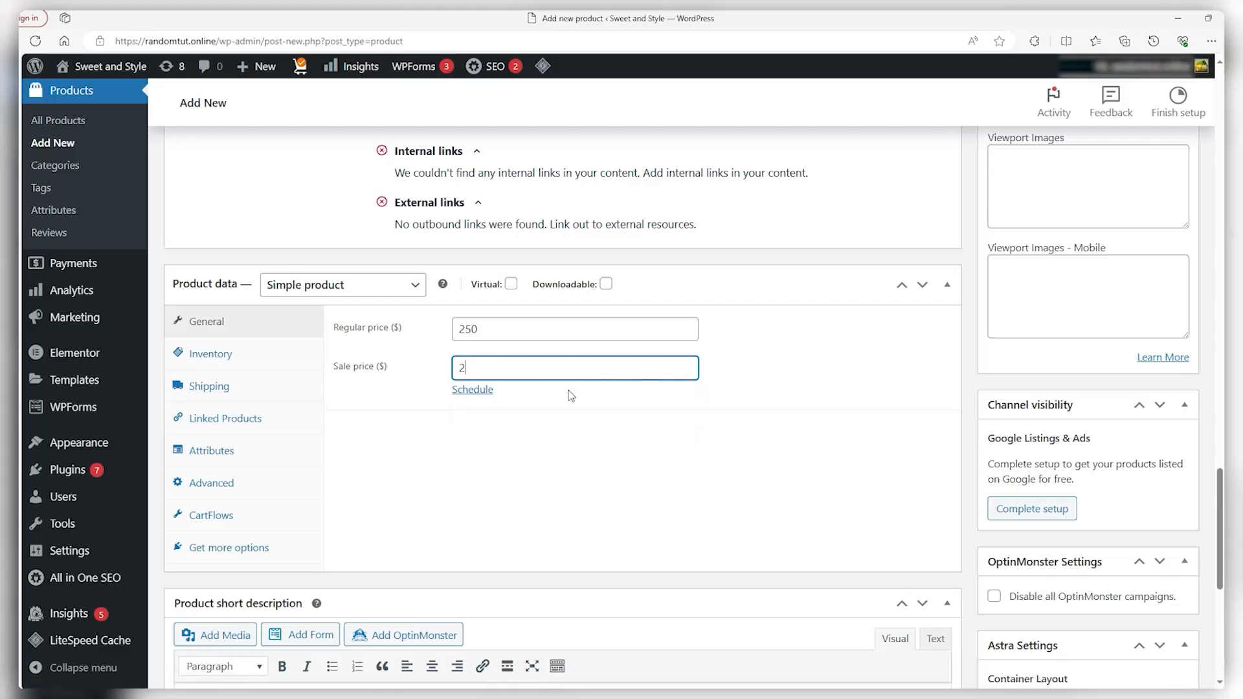
pyautogui.write('00')
pyautogui.click(473, 390)
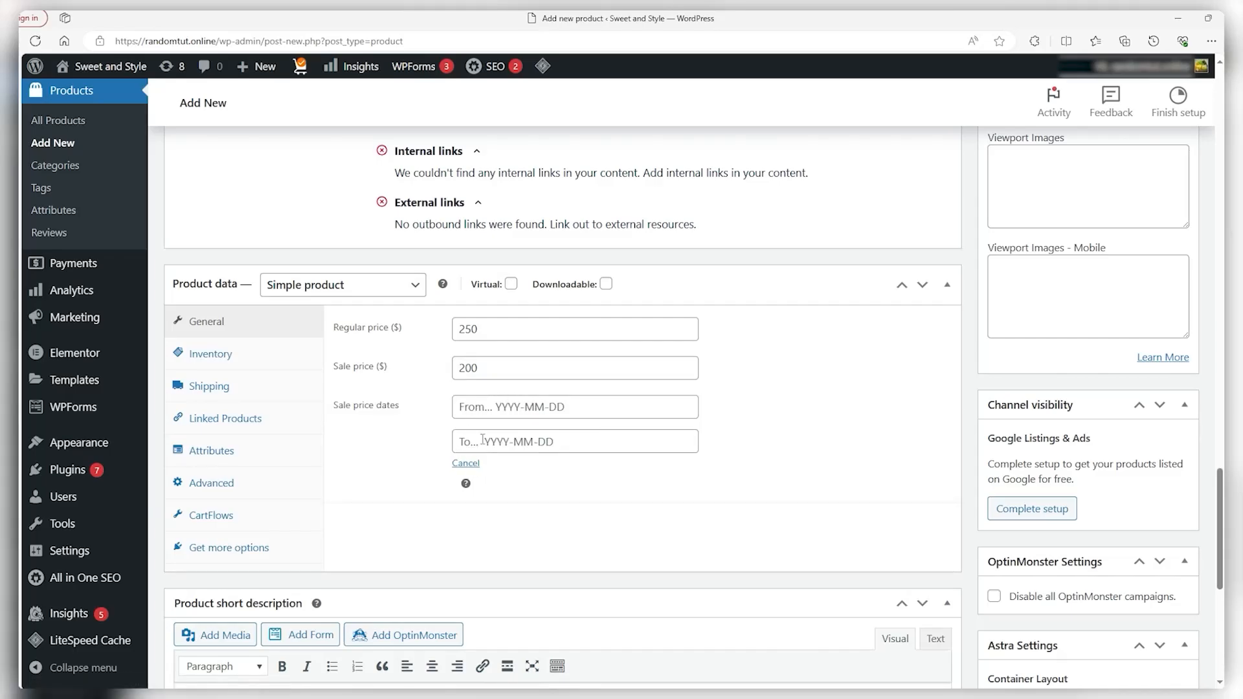
pyautogui.click(282, 353)
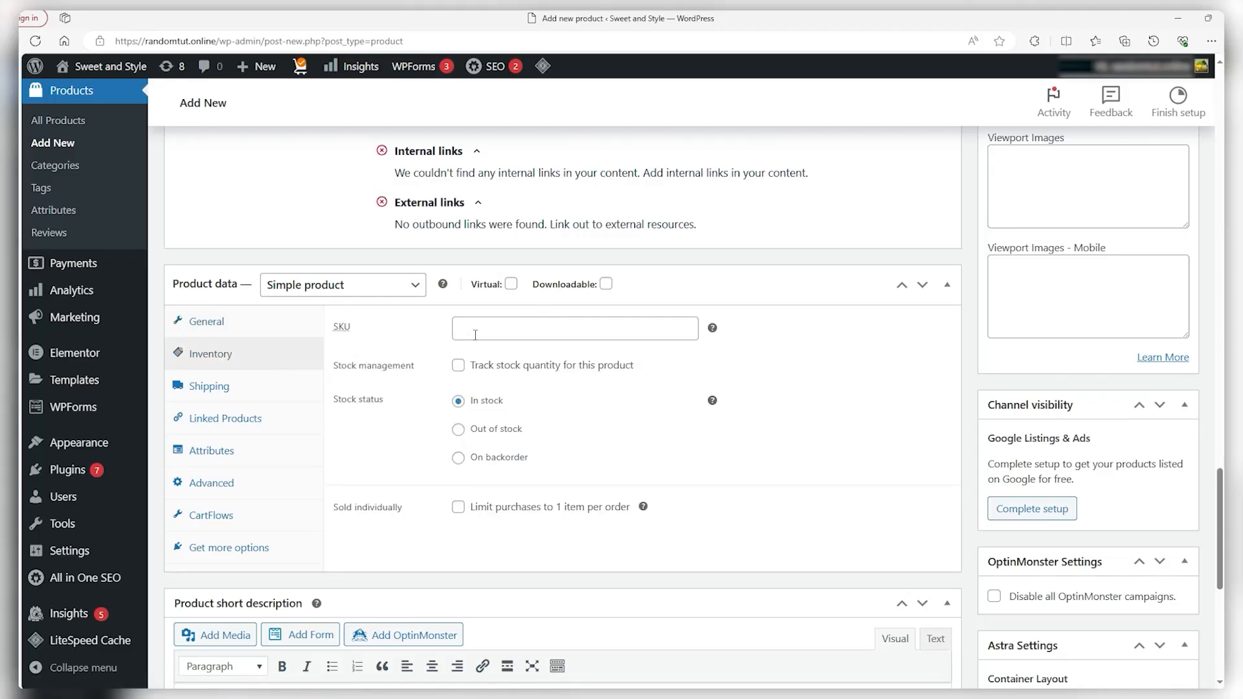
# Enable stock quantity tracking with a low stock threshold of 4
pyautogui.click(655, 335)
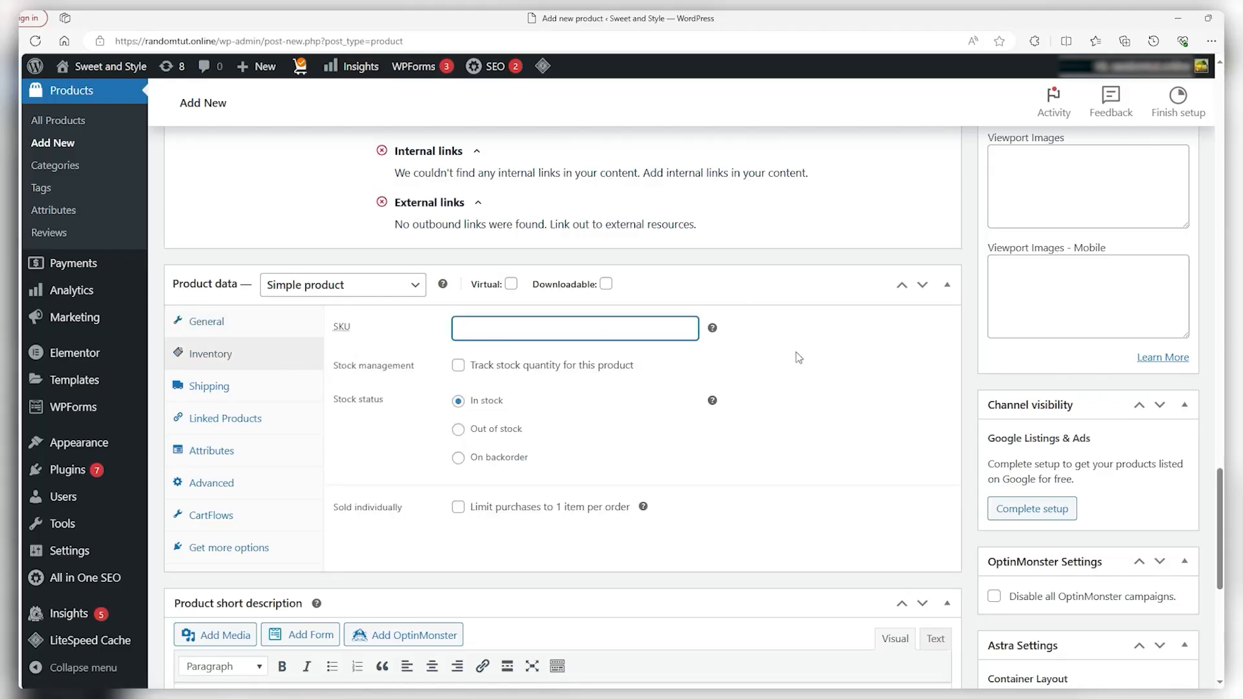
pyautogui.click(459, 366)
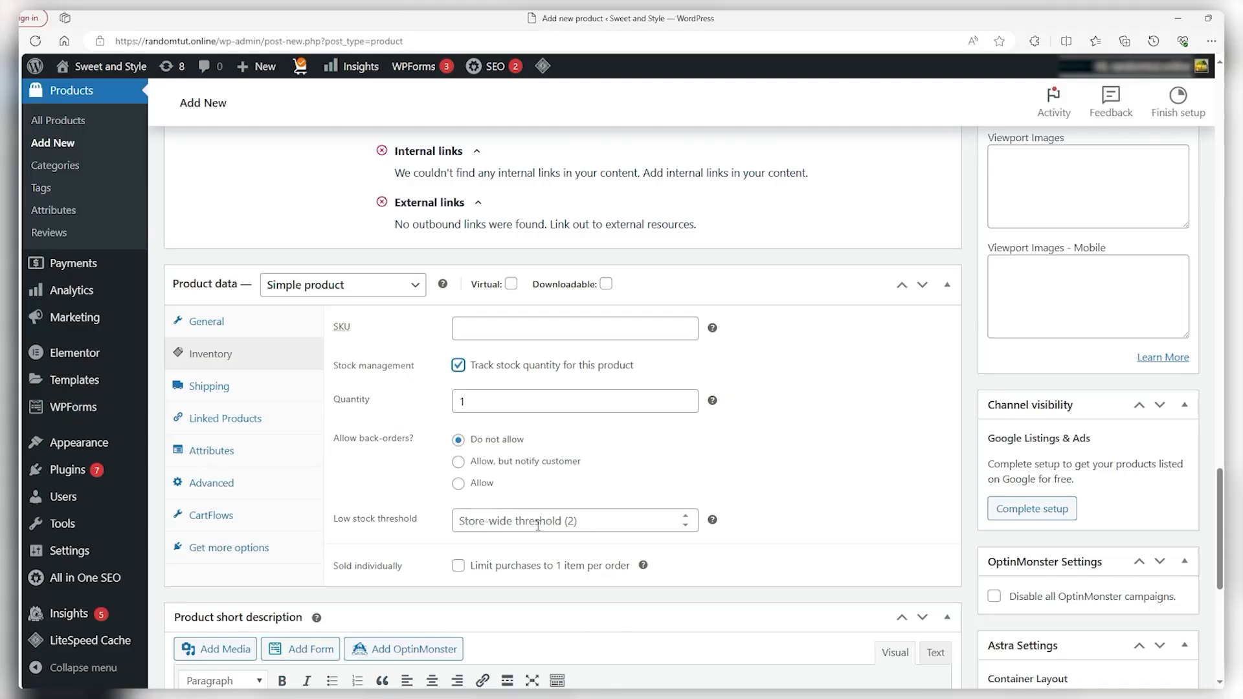
pyautogui.doubleClick(687, 520)
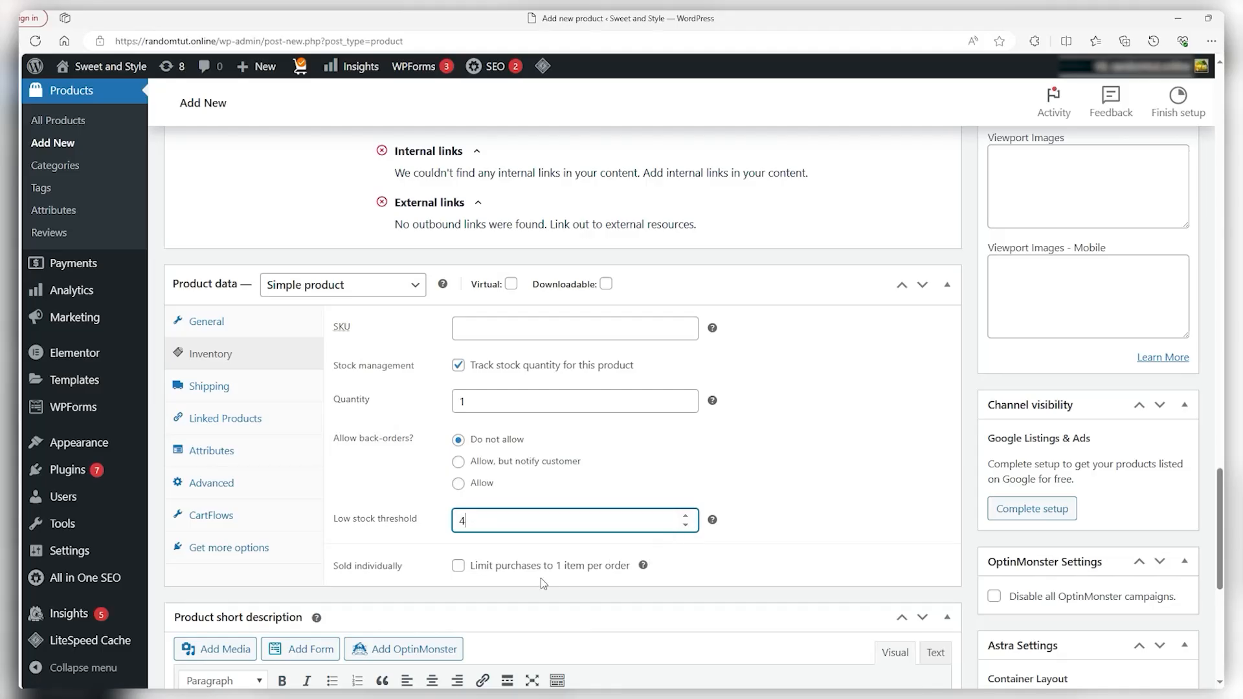
pyautogui.click(523, 588)
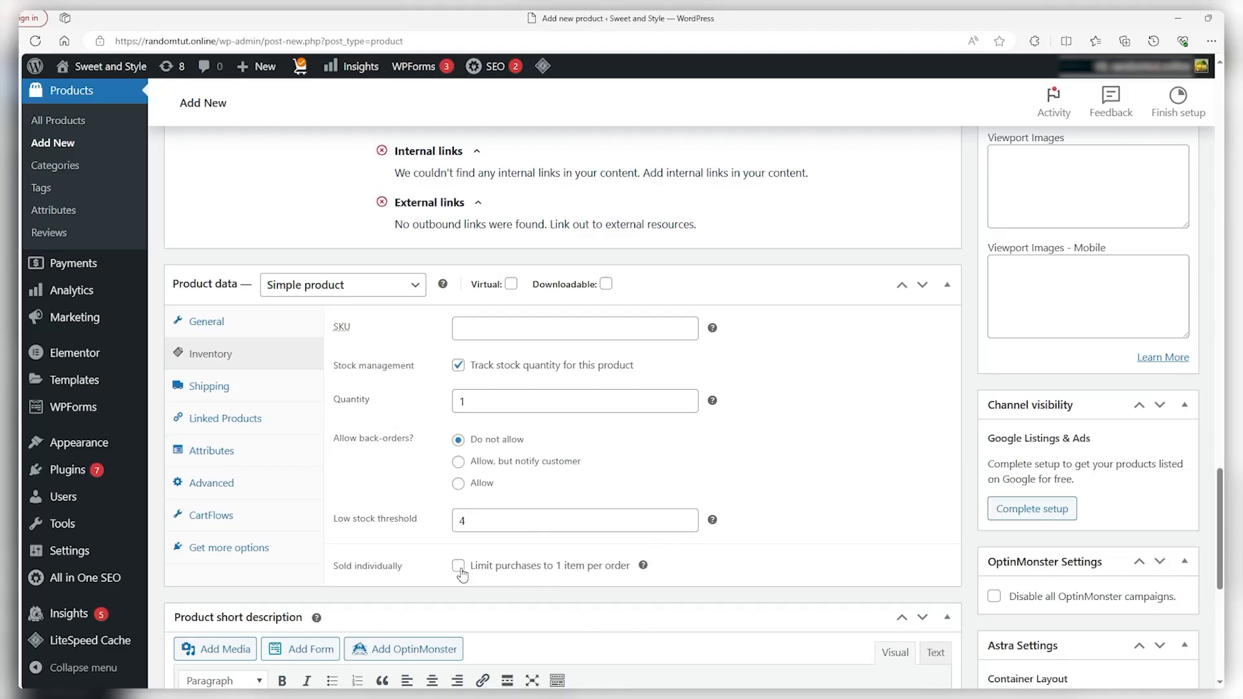
pyautogui.click(262, 395)
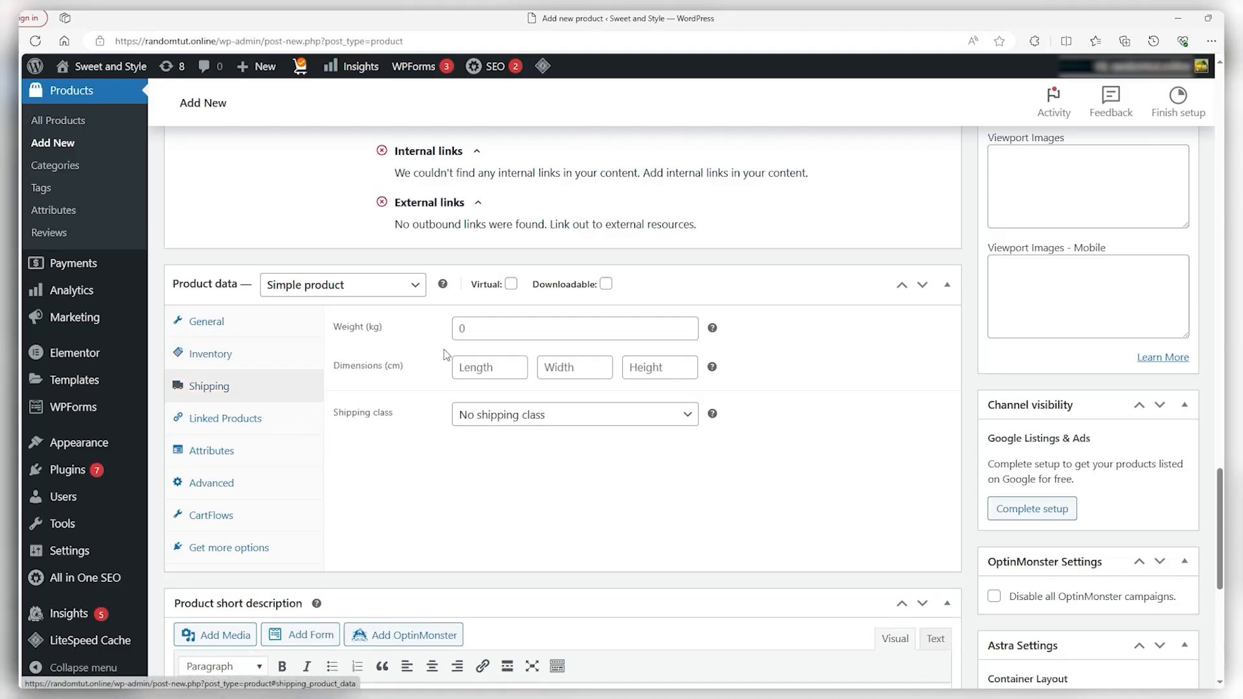
# Look over the weight and upsell/cross-sell fields without changes, then show the Attributes section
pyautogui.click(476, 329)
pyautogui.click(435, 472)
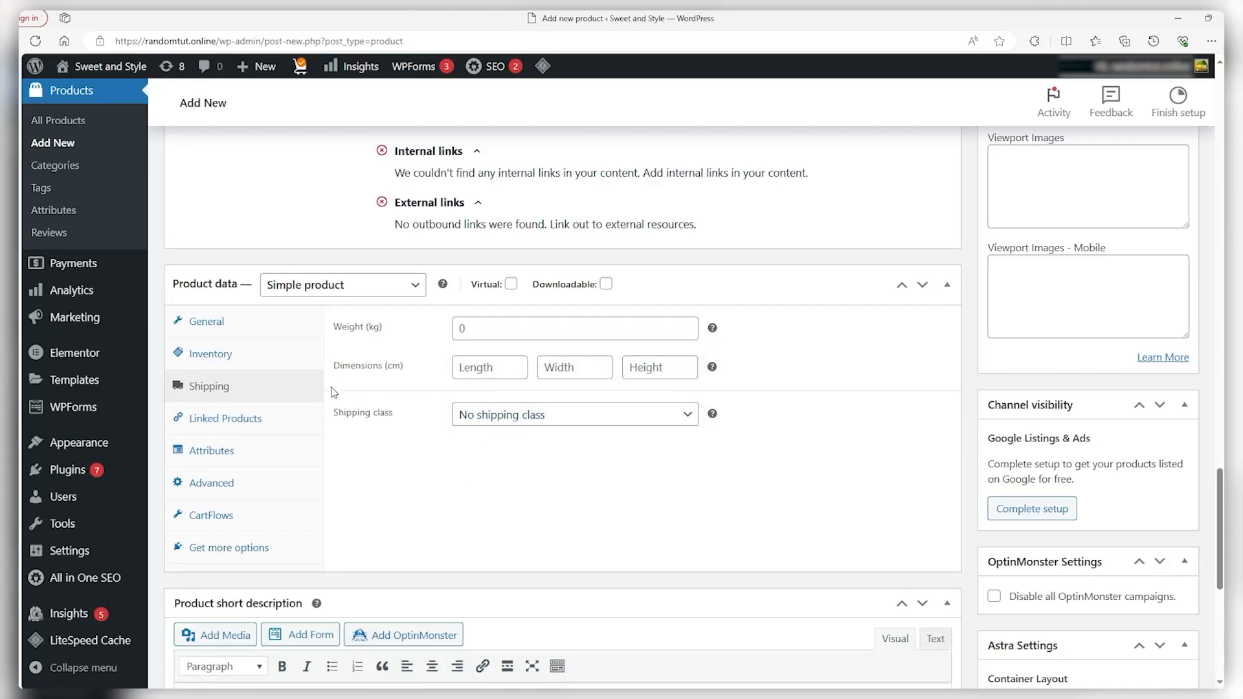
pyautogui.click(287, 419)
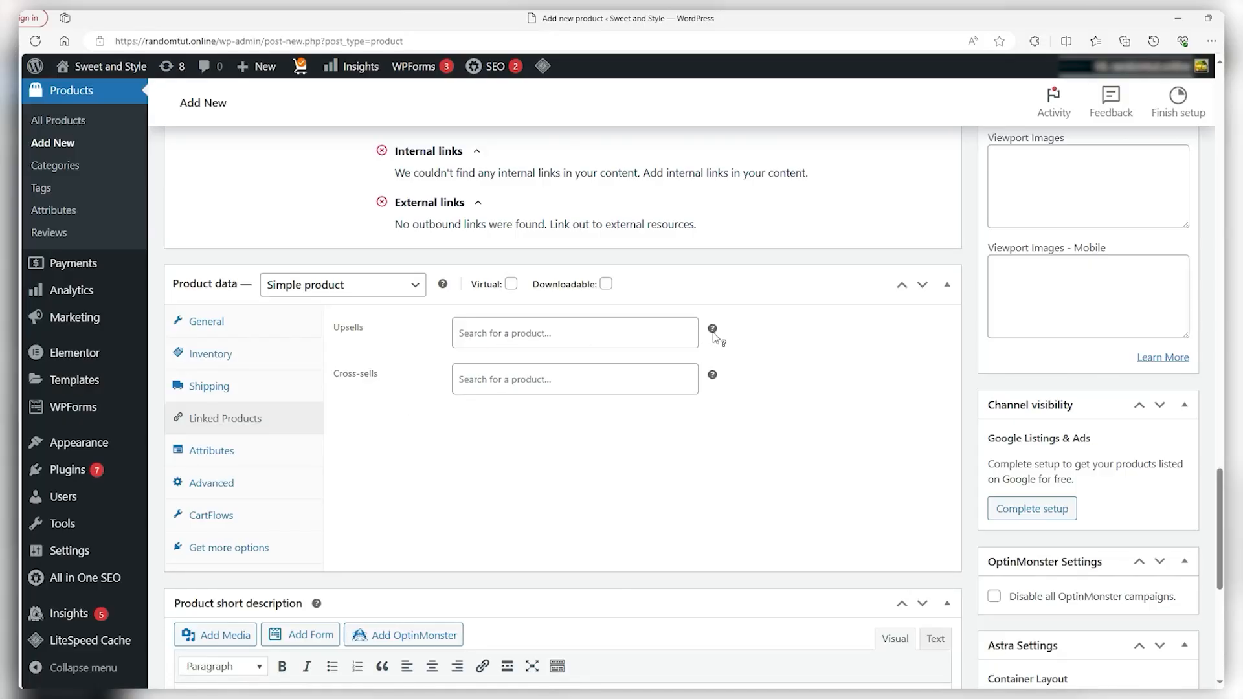
pyautogui.moveTo(714, 331)
pyautogui.moveTo(716, 380)
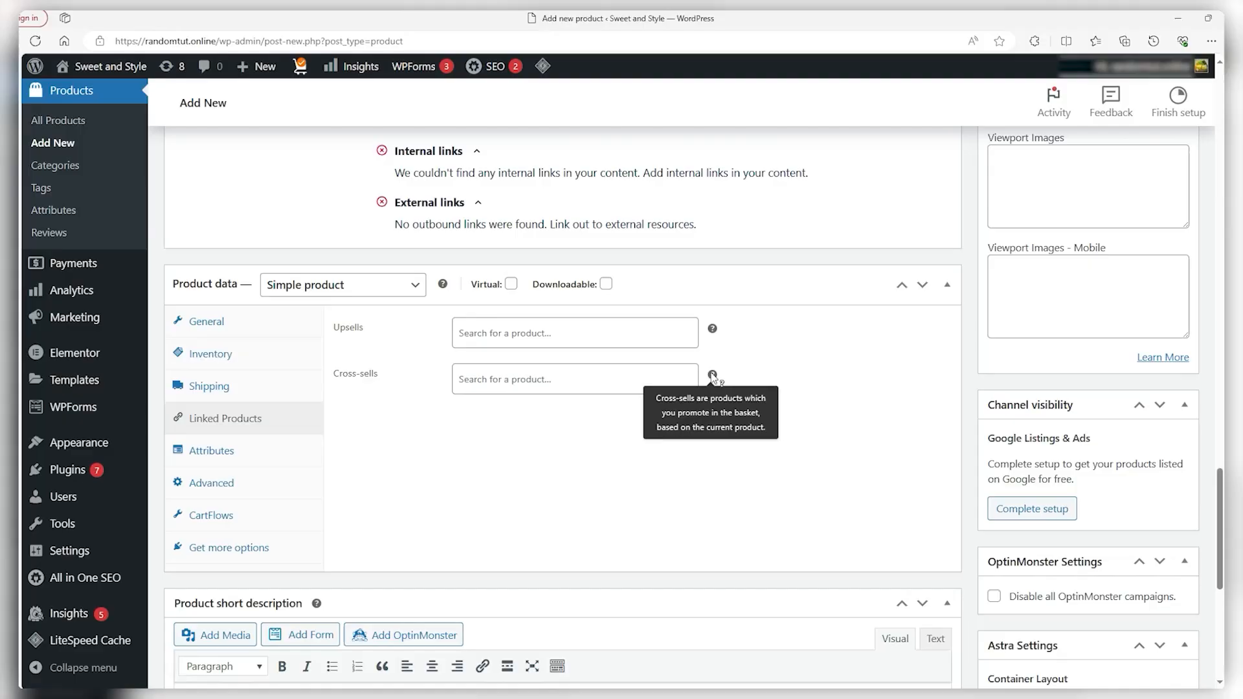
pyautogui.click(541, 343)
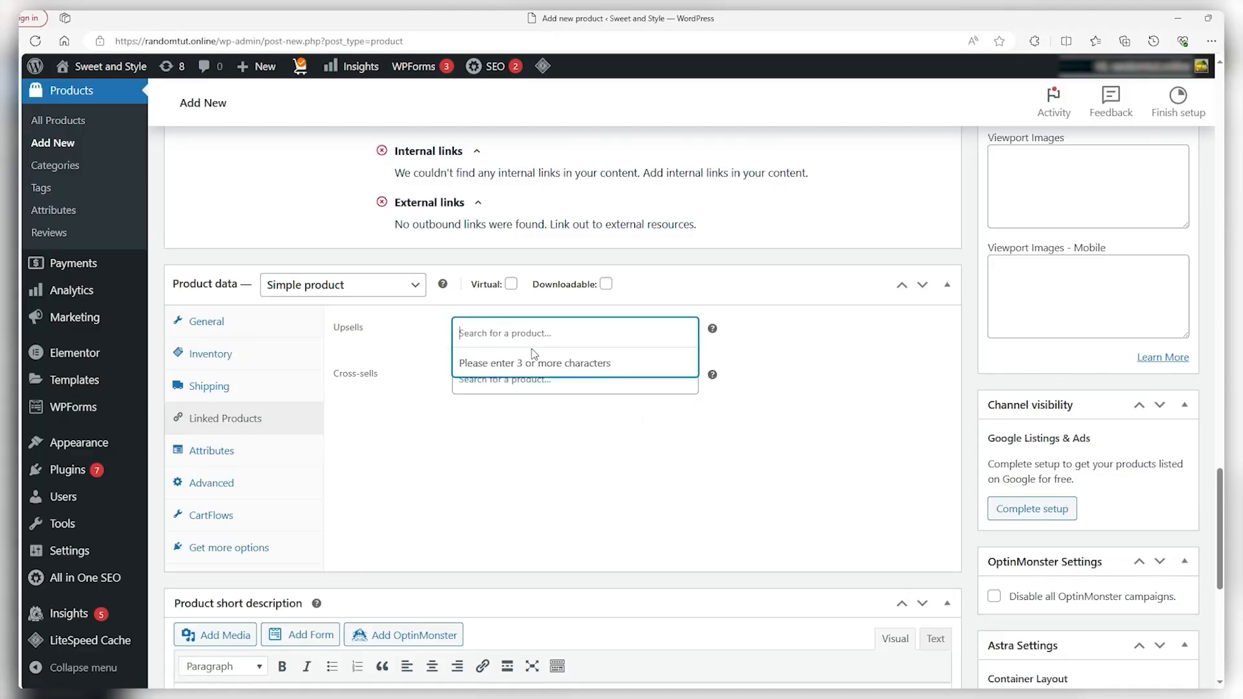
pyautogui.click(513, 386)
pyautogui.click(473, 479)
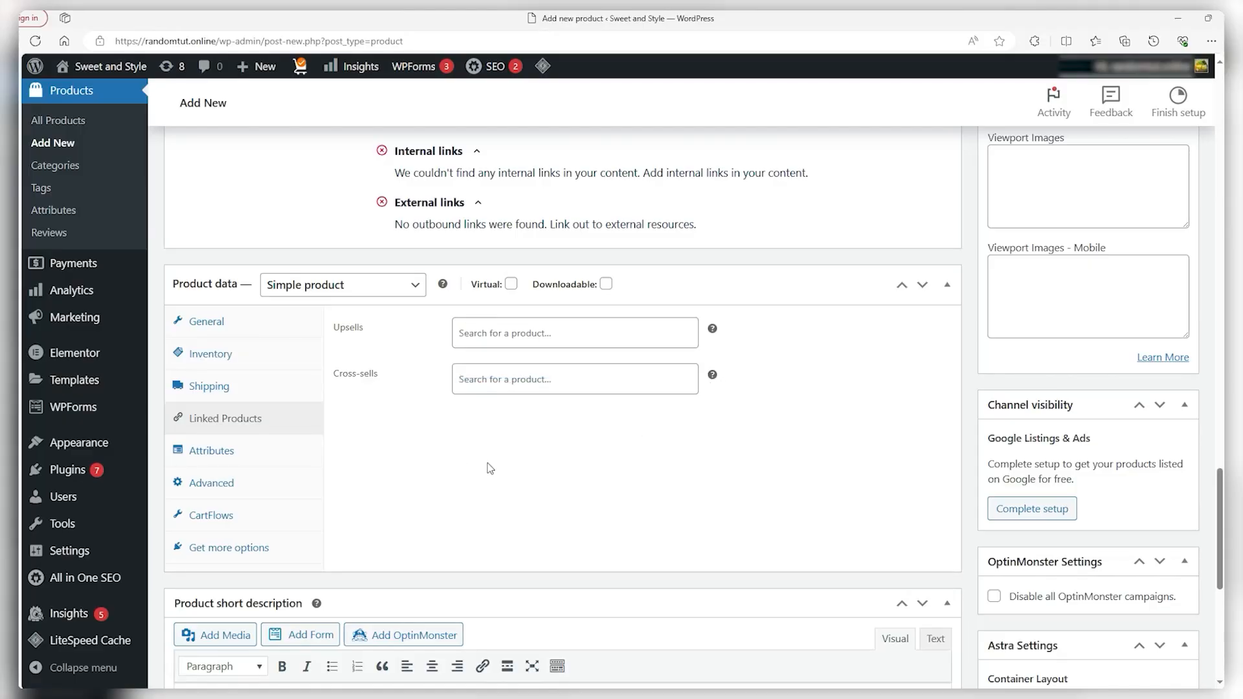
pyautogui.click(248, 452)
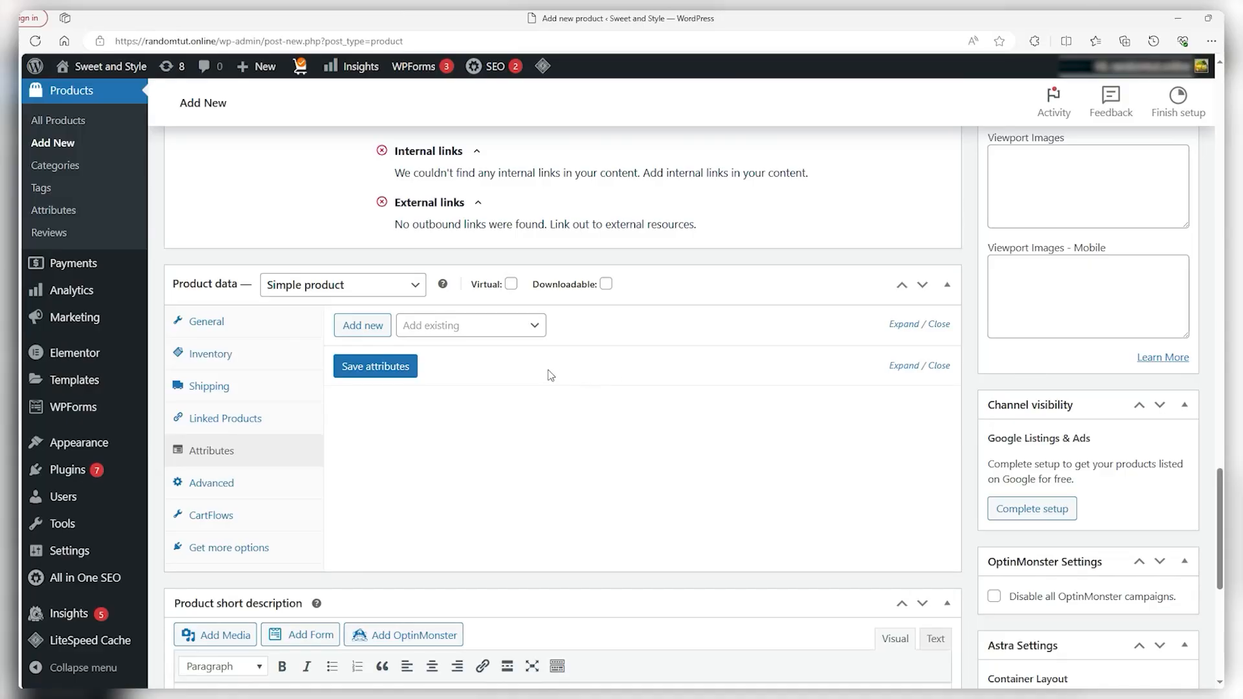
# Add the Colour (Red | Blue), Size and Material attributes to the shirt and save them
pyautogui.click(360, 325)
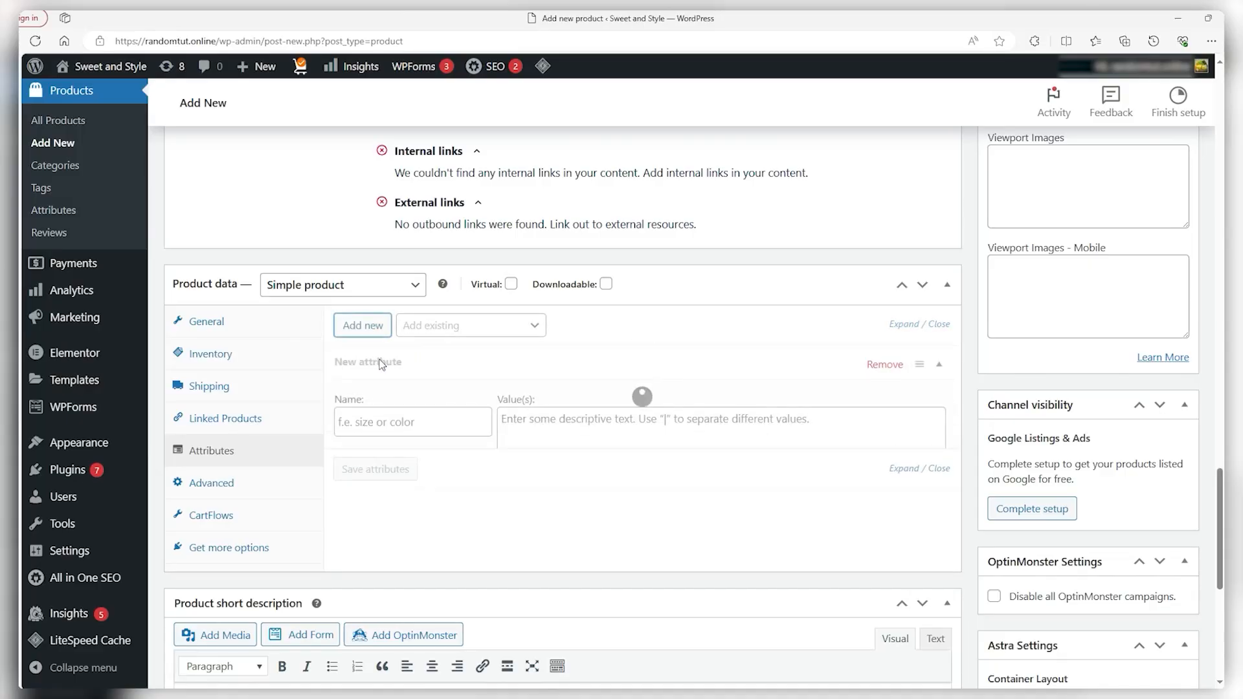
pyautogui.click(388, 427)
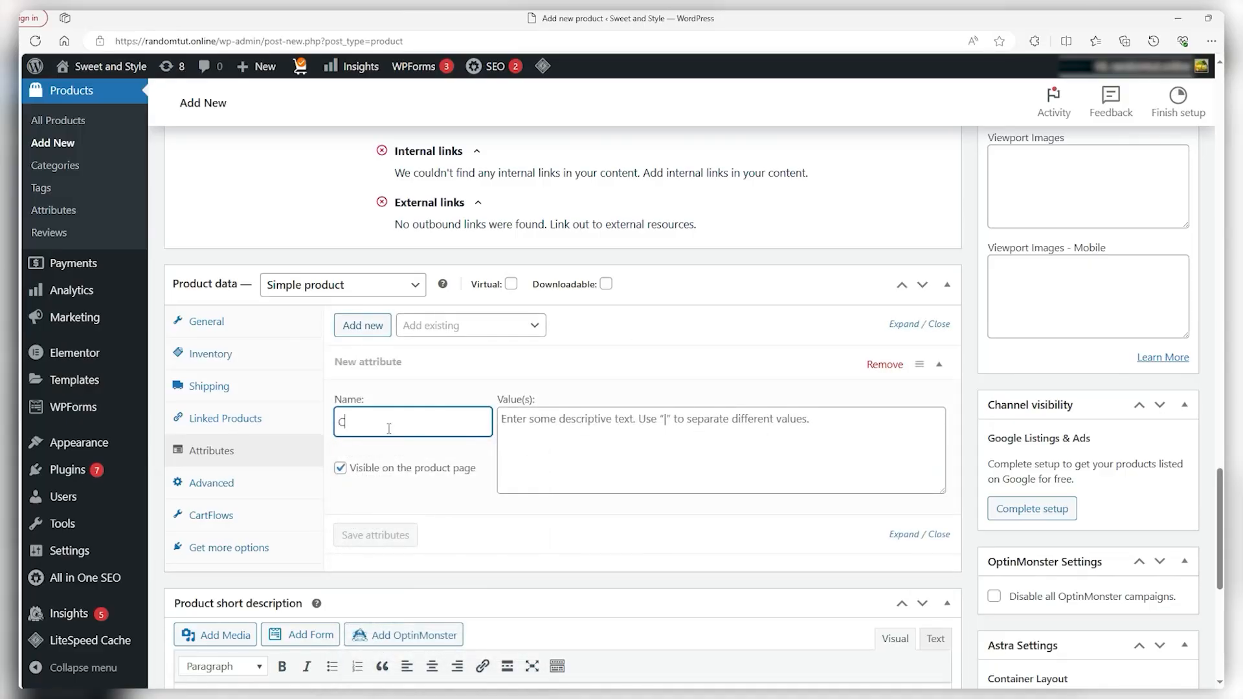
pyautogui.click(537, 424)
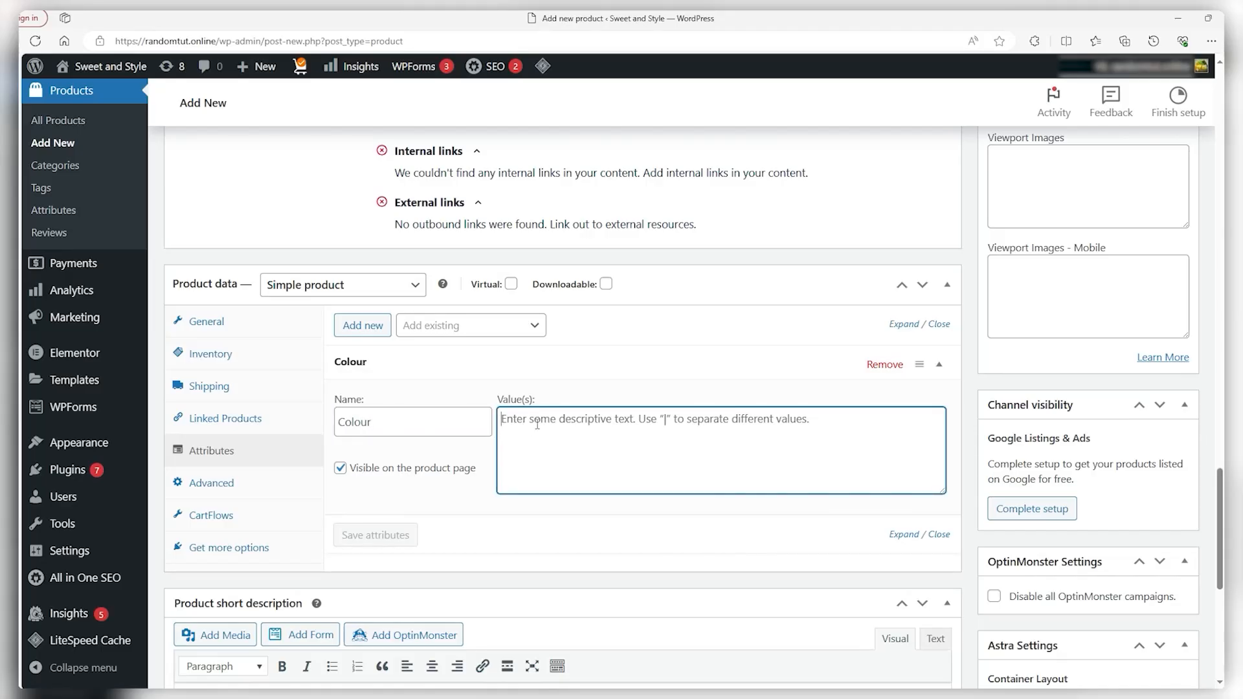
pyautogui.write('|')
pyautogui.press('BackSpace')
pyautogui.write('Red|Blue')
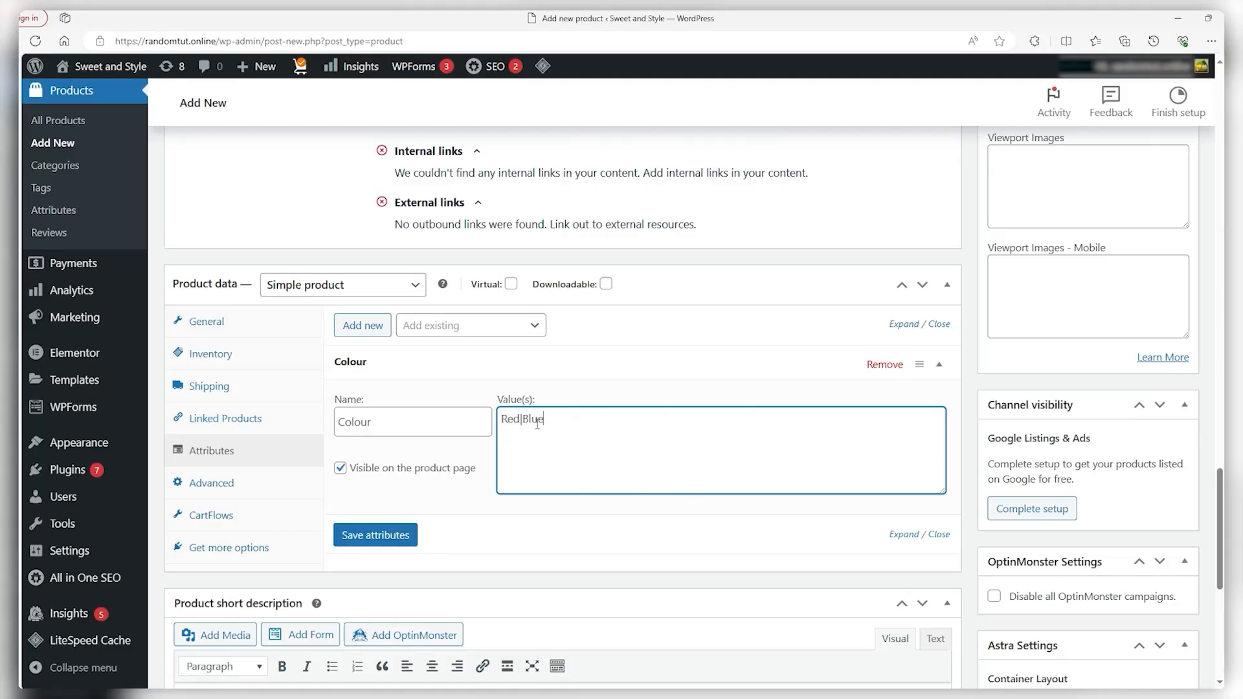
pyautogui.click(375, 535)
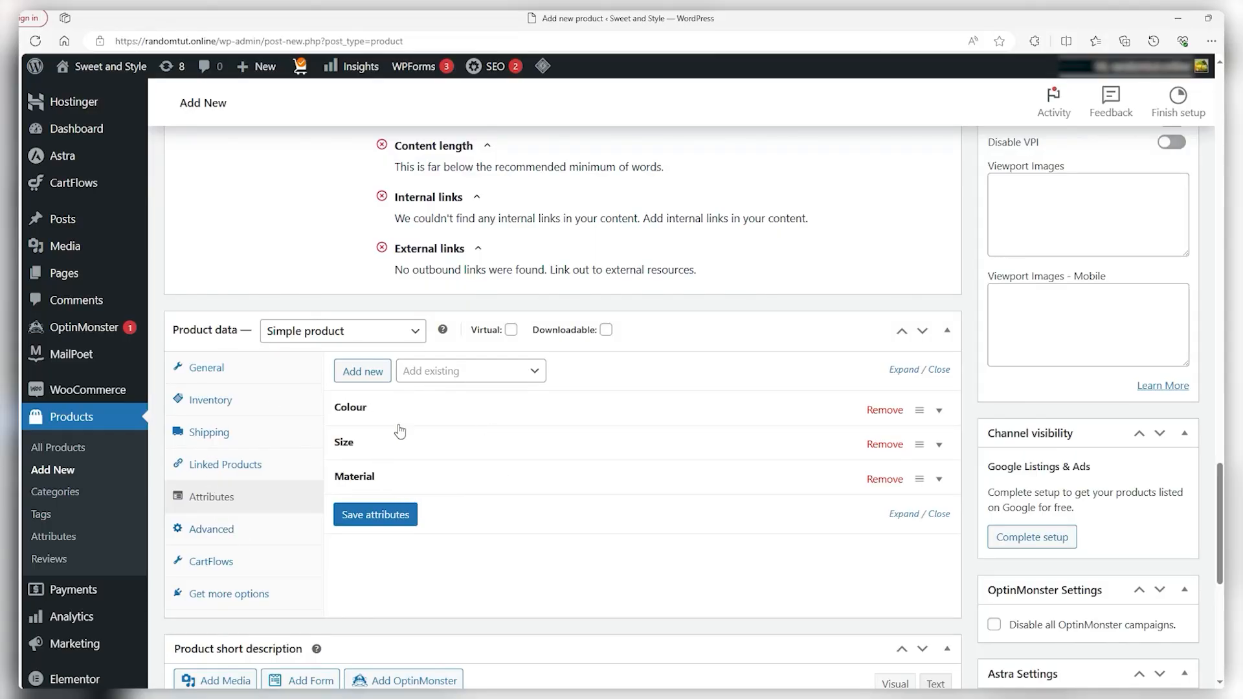
pyautogui.scroll(-1, 426, 440)
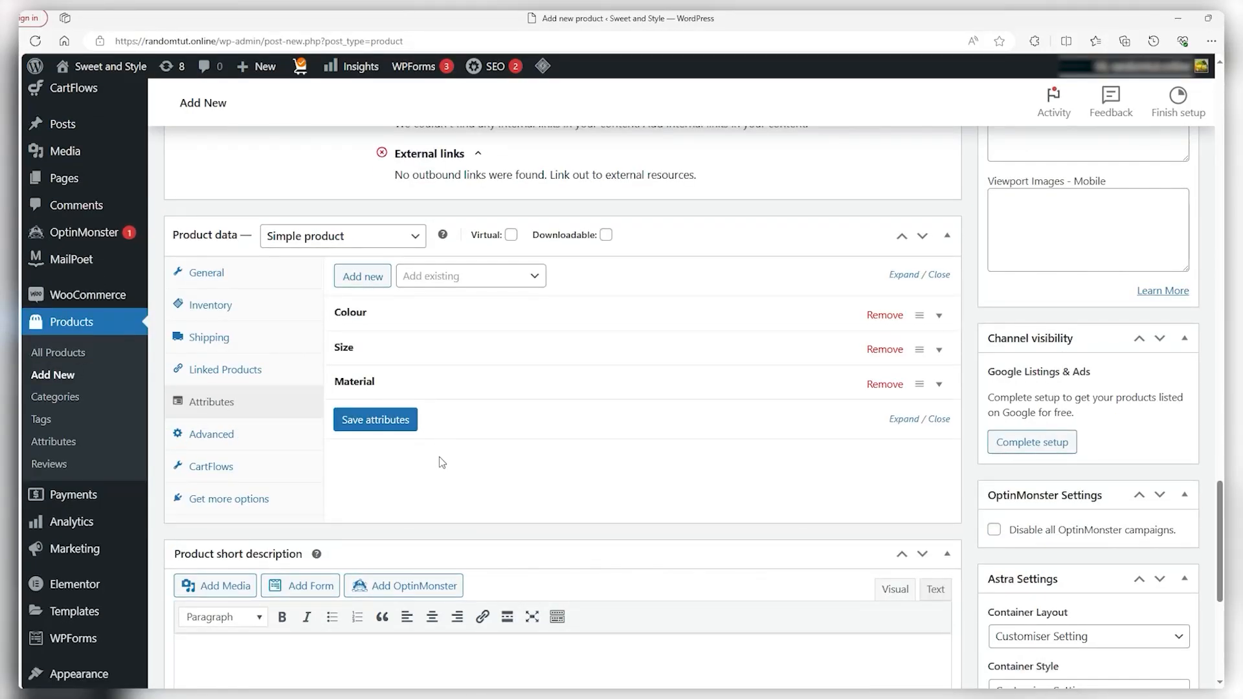
# Paste the 'timeless piece of late-'80s football heritage' sentence as the product short description
pyautogui.click(258, 435)
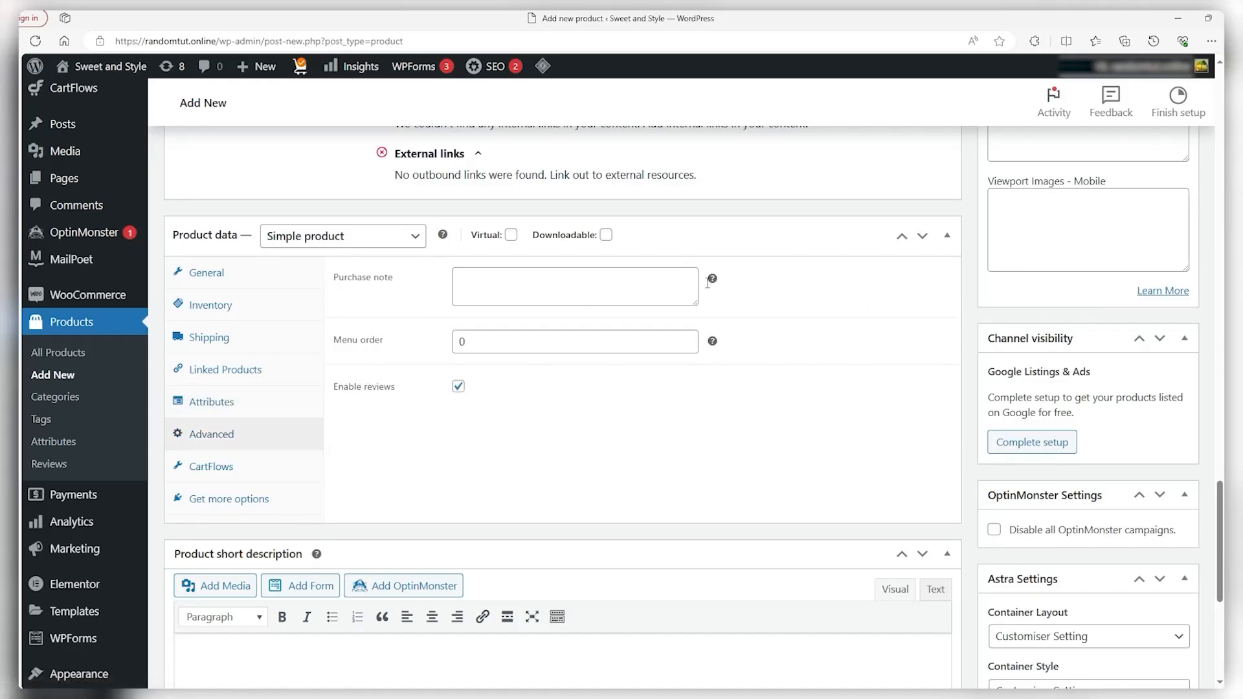
pyautogui.scroll(-4, 695, 432)
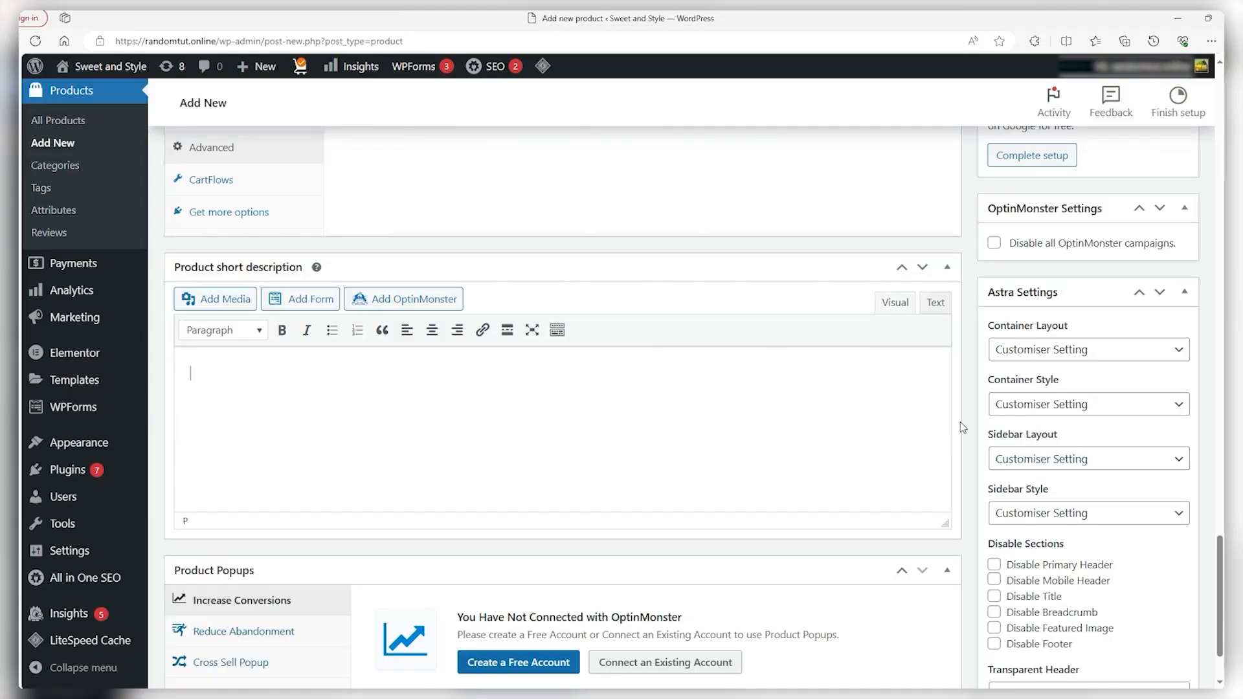
pyautogui.write("A timeless piece for any Reds fan, it's a symbol of football heritage and triumph from the late '80s.")
pyautogui.scroll(1, 159, 367)
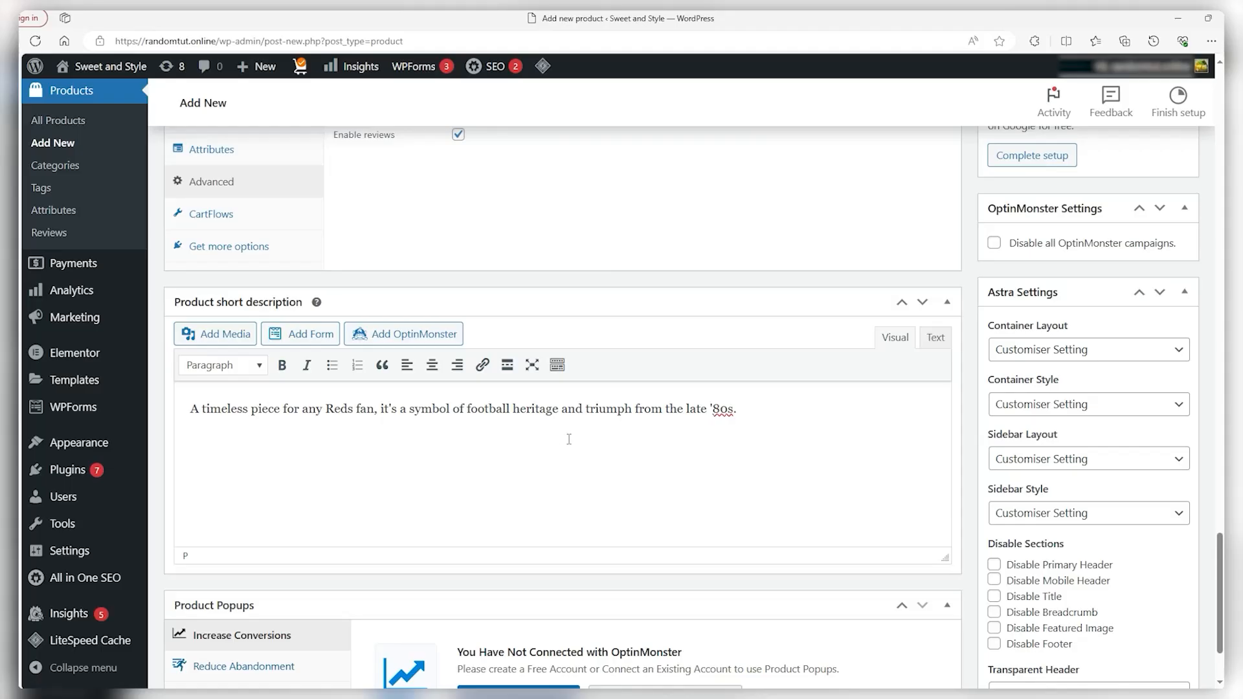
pyautogui.scroll(20, 569, 439)
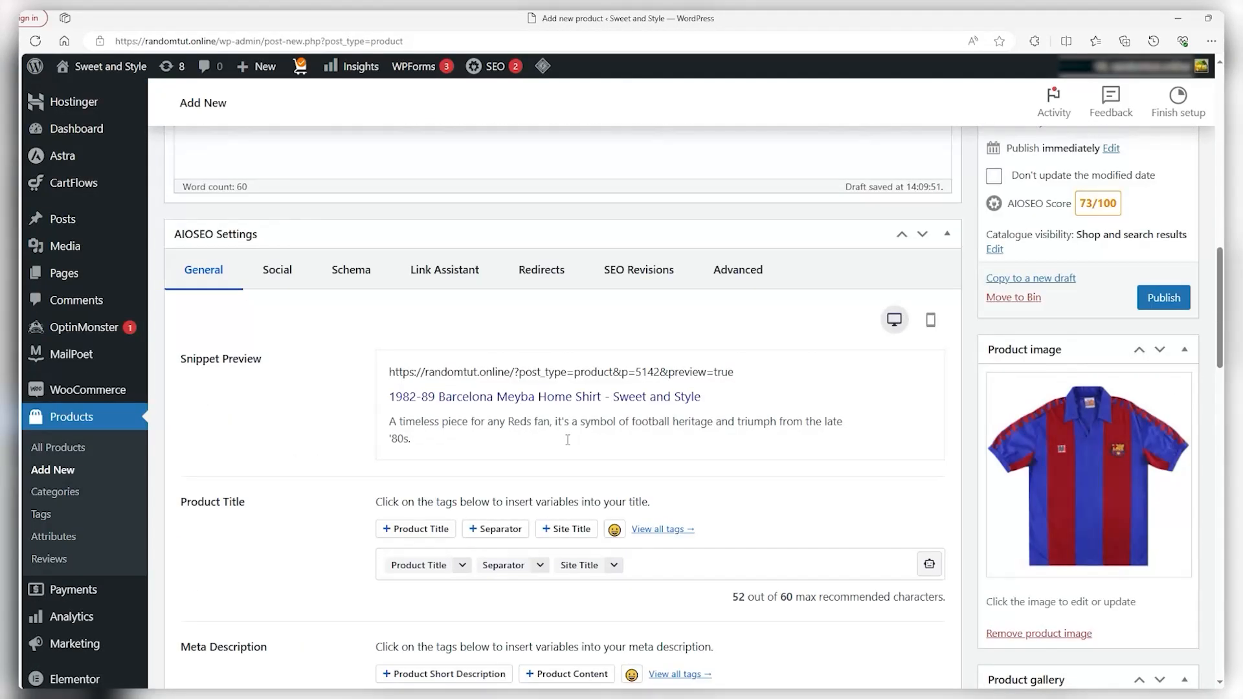
pyautogui.scroll(8, 567, 440)
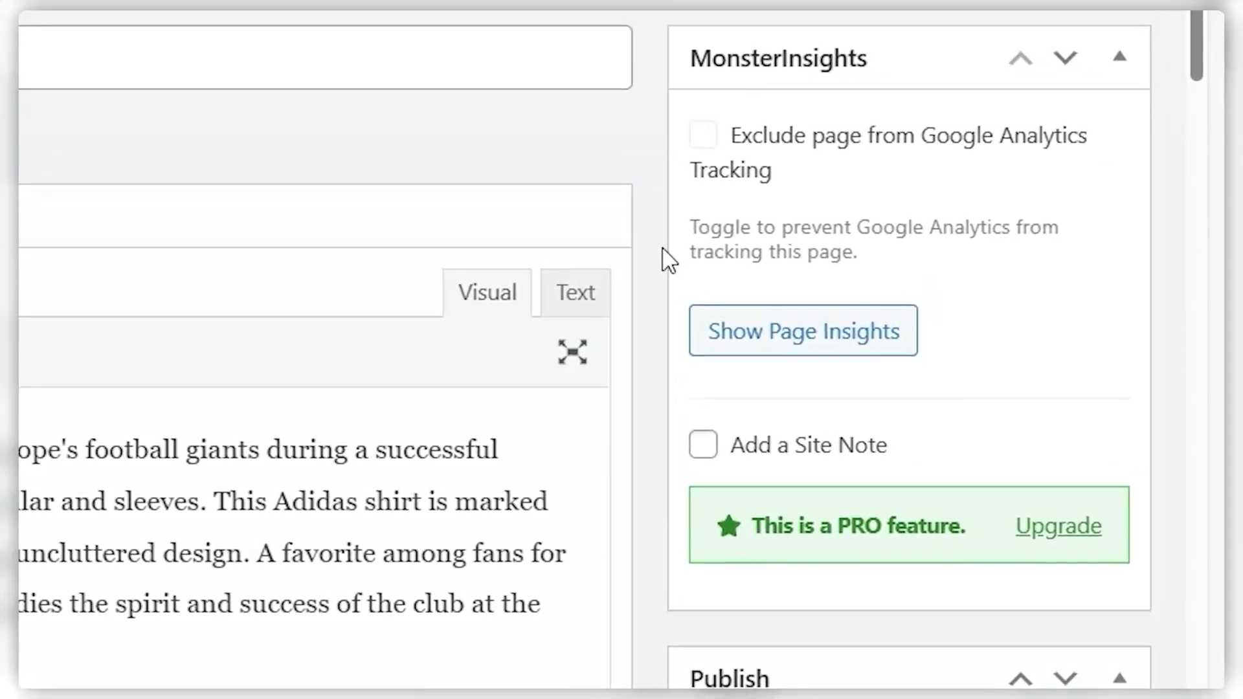
# Publish the 1999-01 Bayern Munich adidas Home Shirt from the Publish box
pyautogui.scroll(-4, 975, 355)
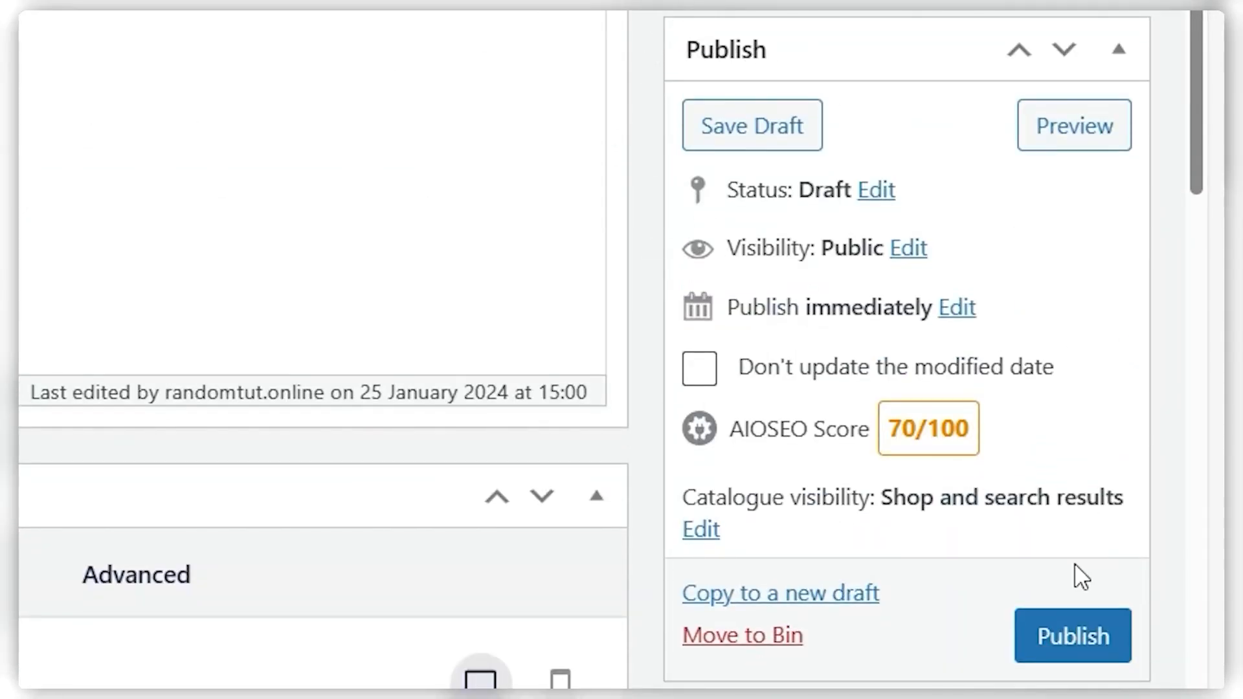
pyautogui.click(1054, 655)
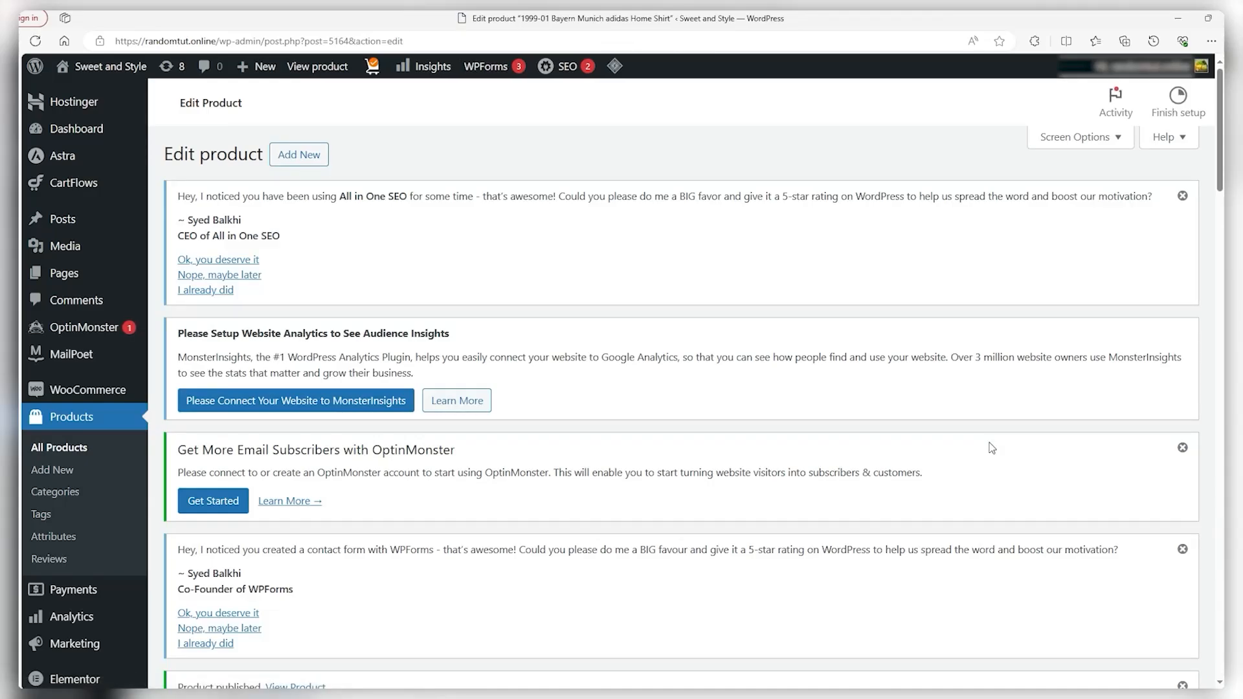
# Go to Products > Categories and check the Parent category dropdown, leaving it as None
pyautogui.click(59, 492)
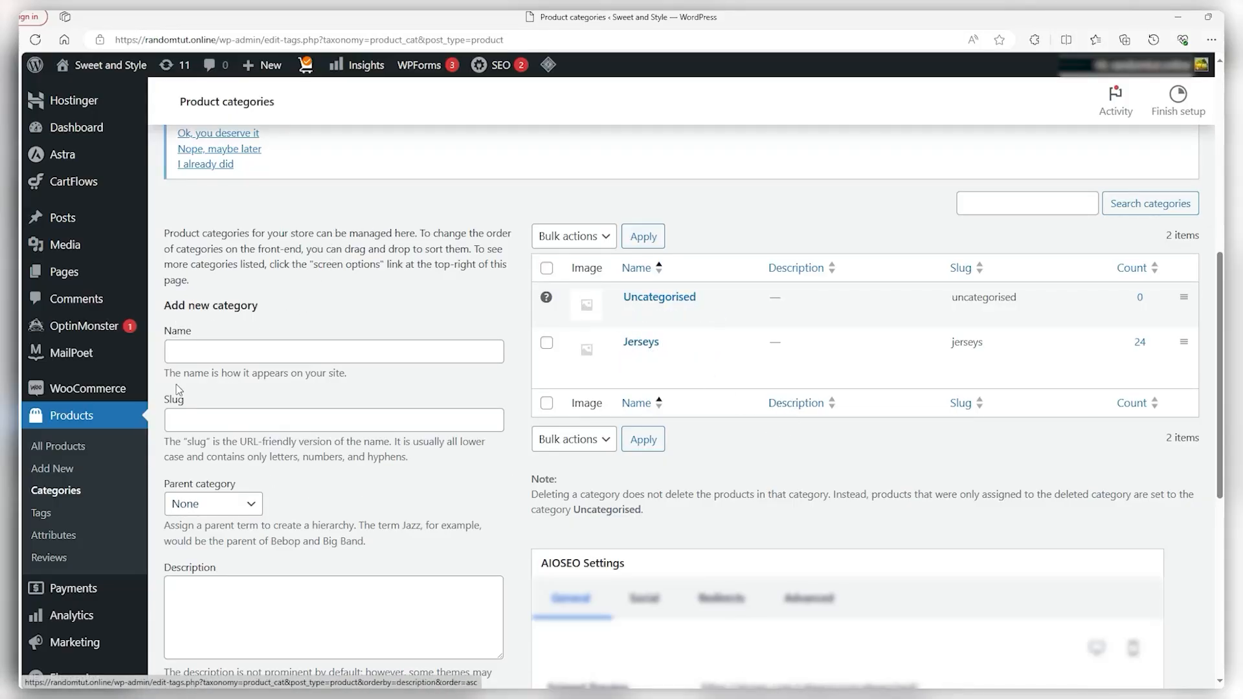
pyautogui.scroll(-1, 278, 273)
pyautogui.scroll(-1, 278, 273)
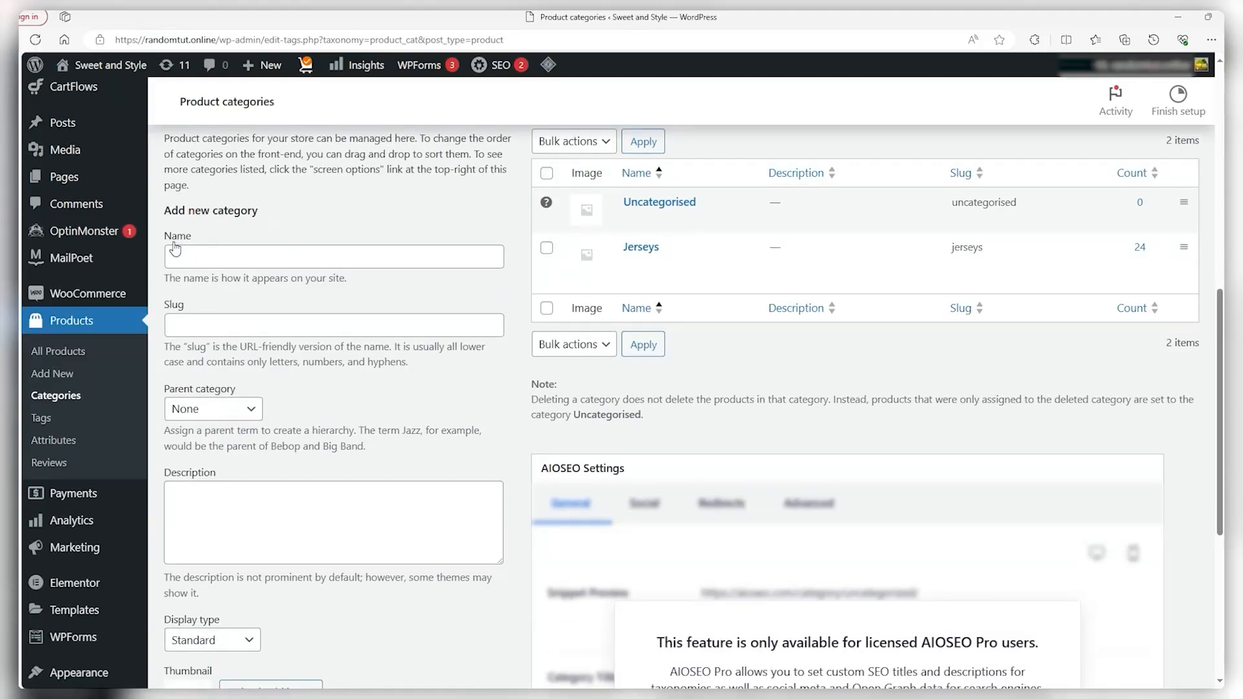
pyautogui.scroll(-2, 163, 257)
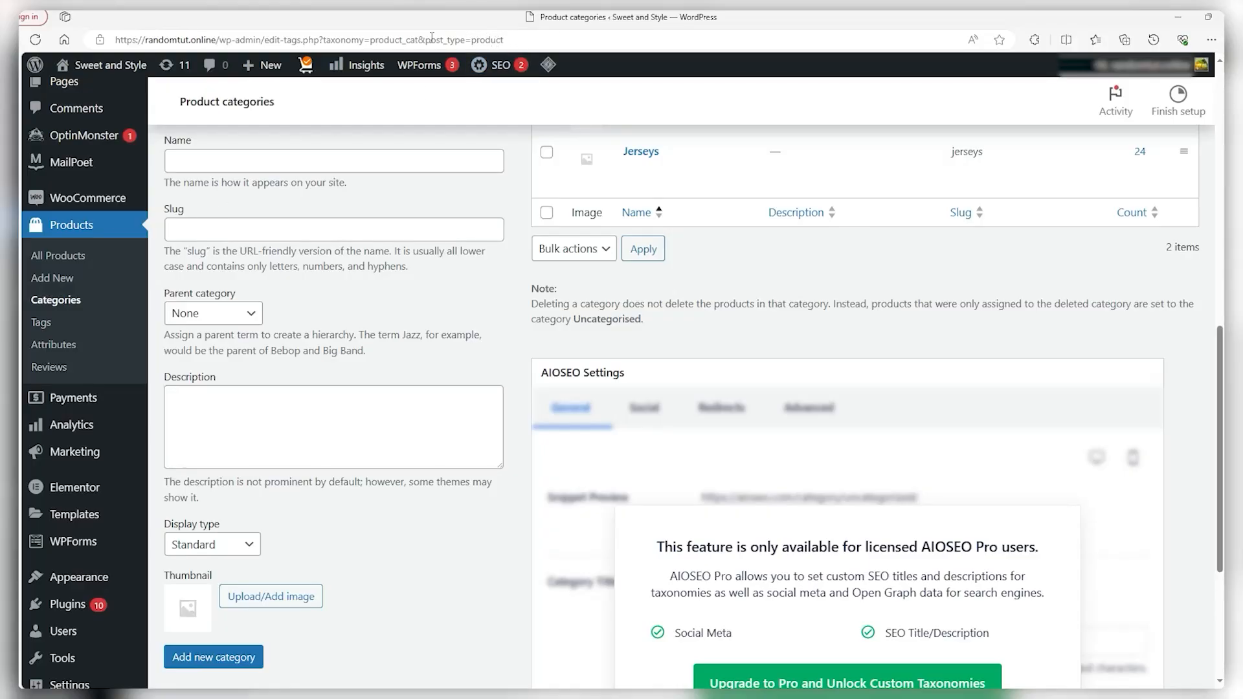
pyautogui.click(230, 317)
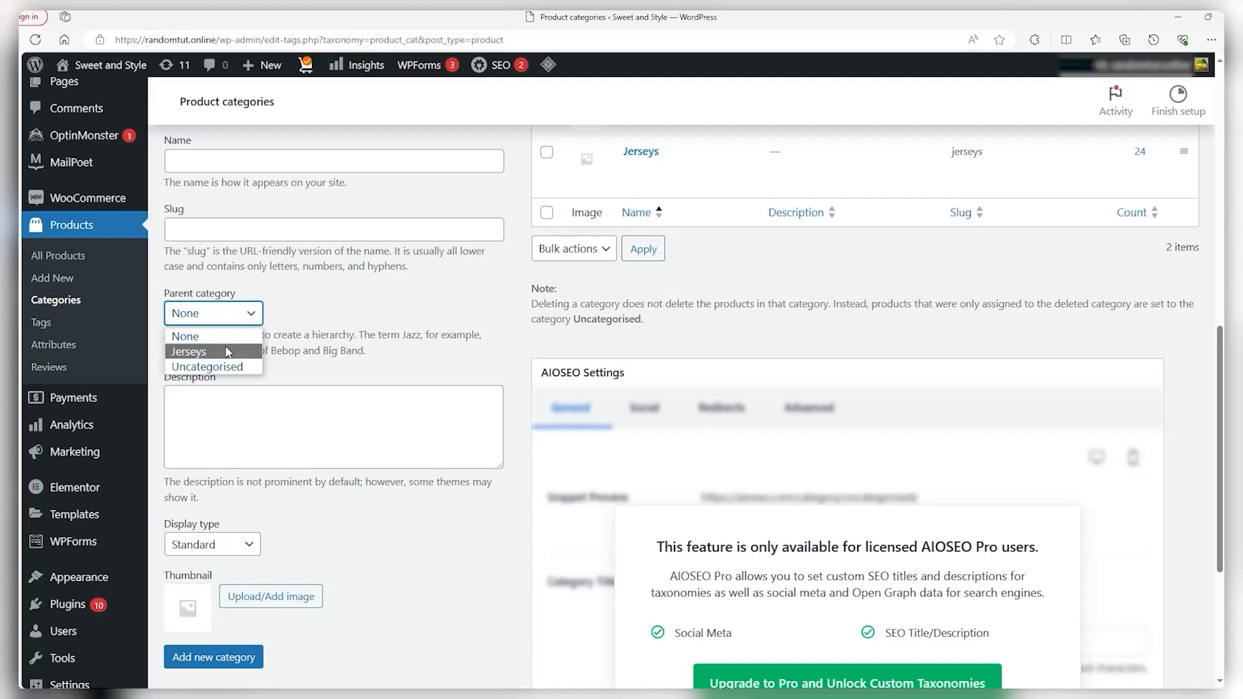
pyautogui.click(388, 303)
# Open the Jerseys category with its 24 products, then return to the categories list
pyautogui.moveTo(657, 170)
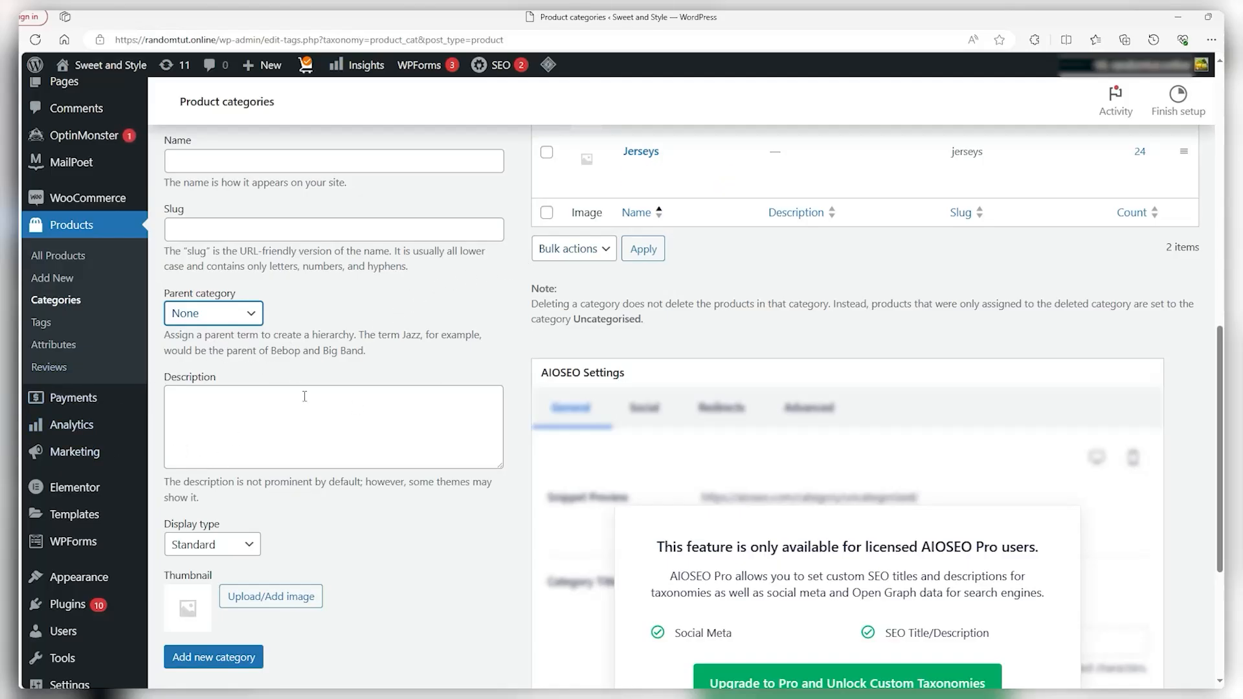
pyautogui.click(430, 368)
pyautogui.click(240, 656)
pyautogui.scroll(3, 401, 528)
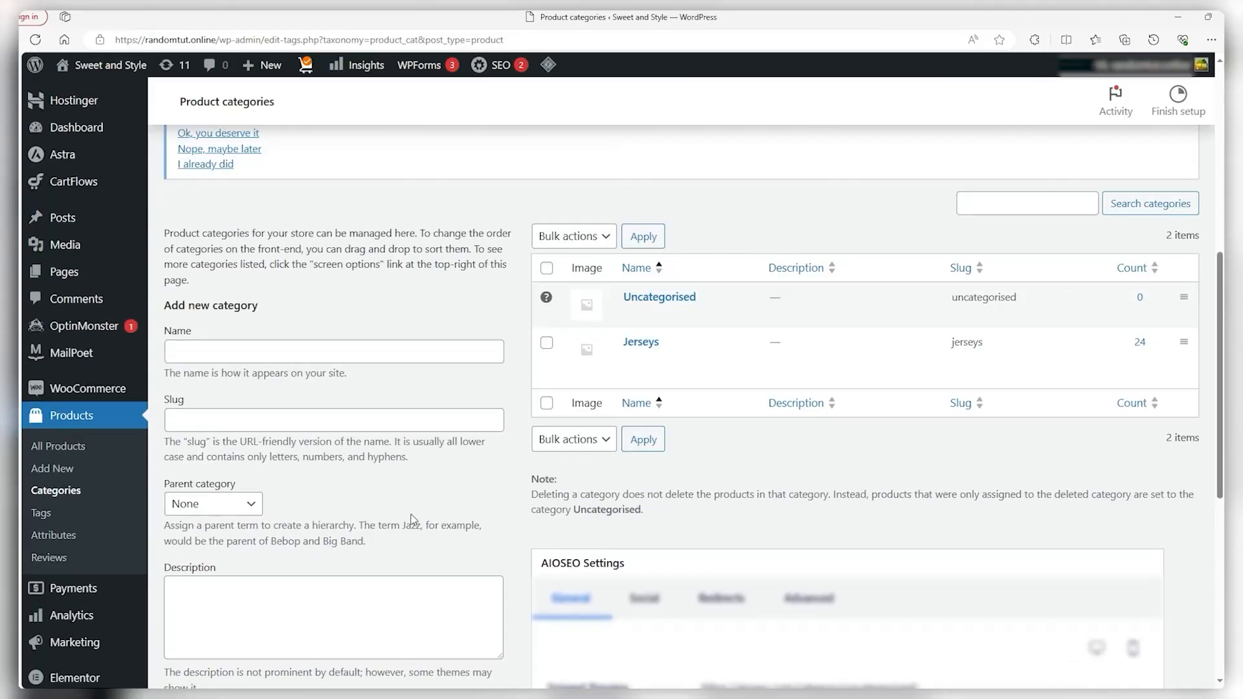
pyautogui.click(641, 343)
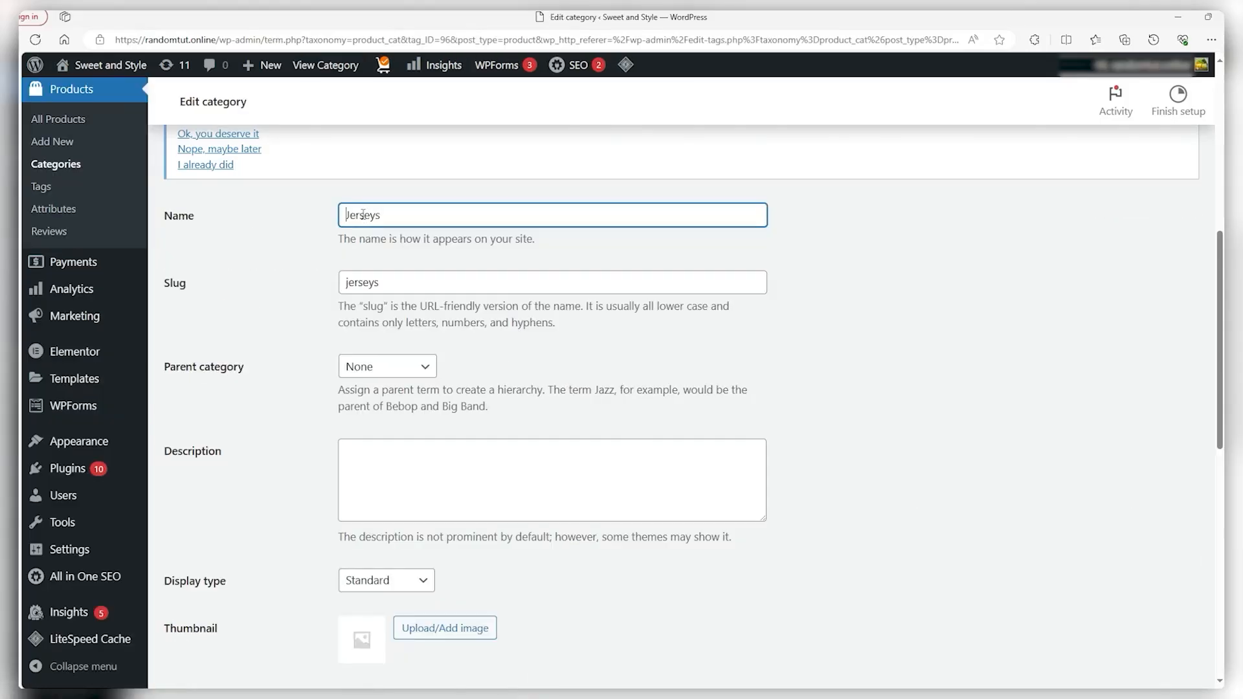
pyautogui.scroll(-5, 378, 257)
pyautogui.scroll(5, 411, 361)
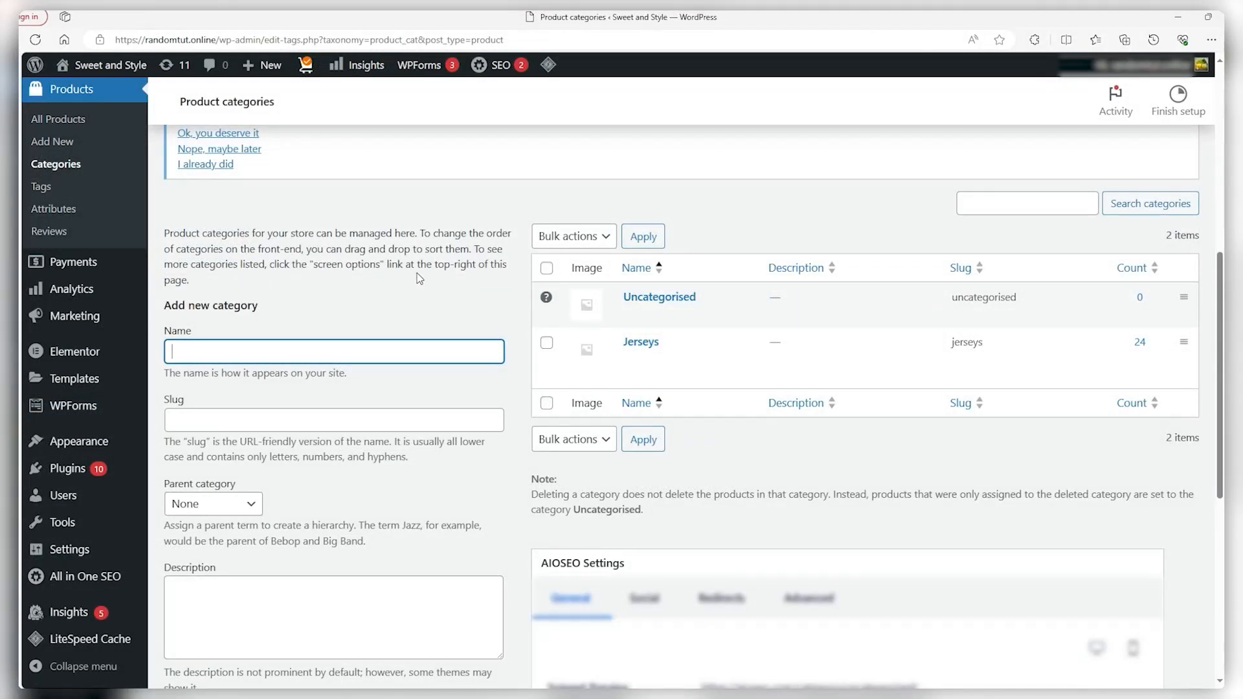
pyautogui.rightClick(641, 375)
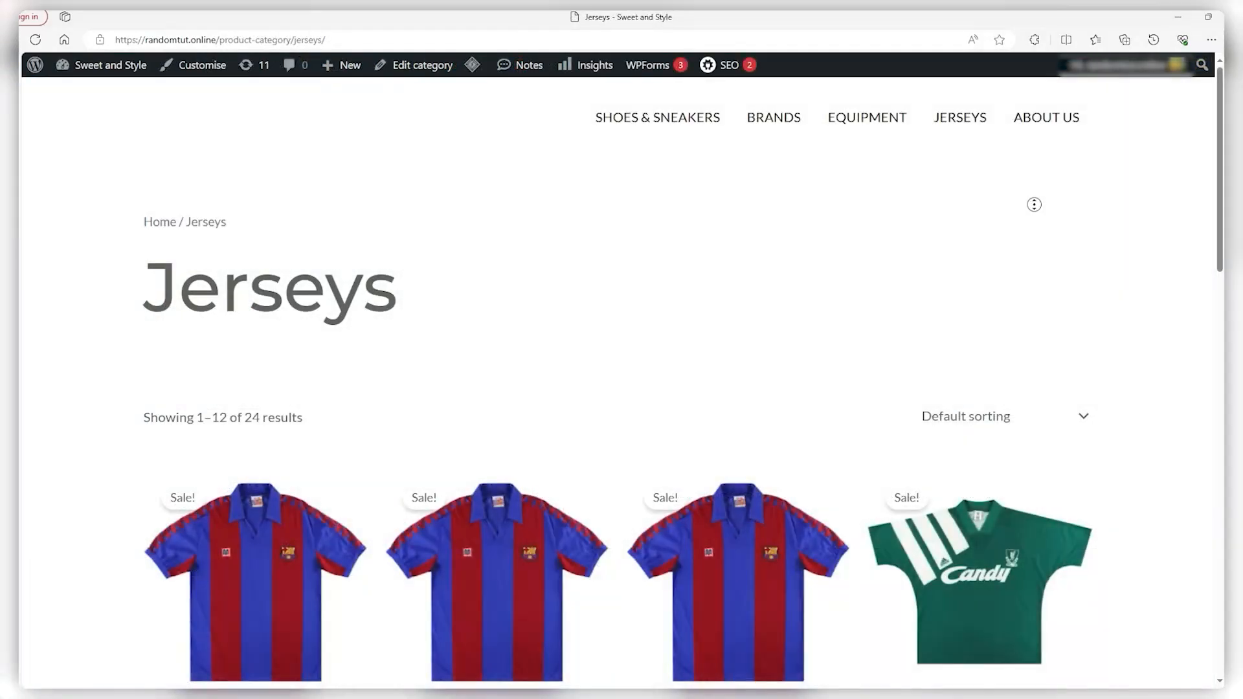
pyautogui.scroll(-1, 1035, 242)
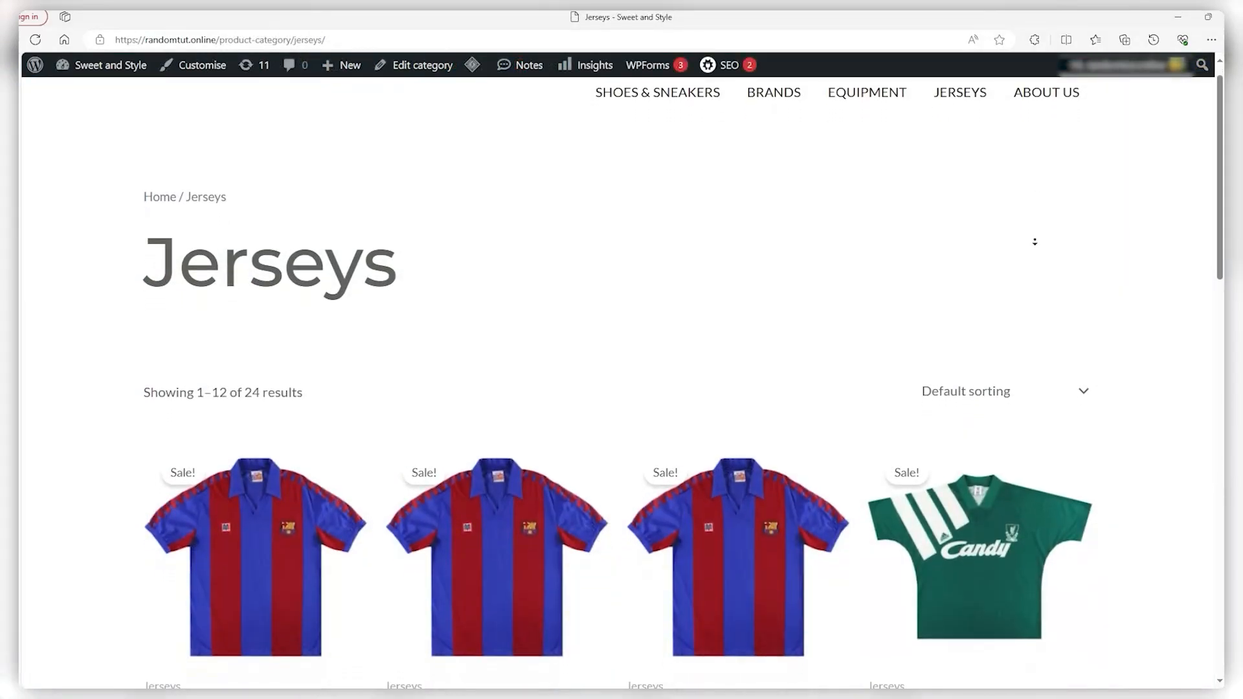
pyautogui.scroll(-8, 1035, 242)
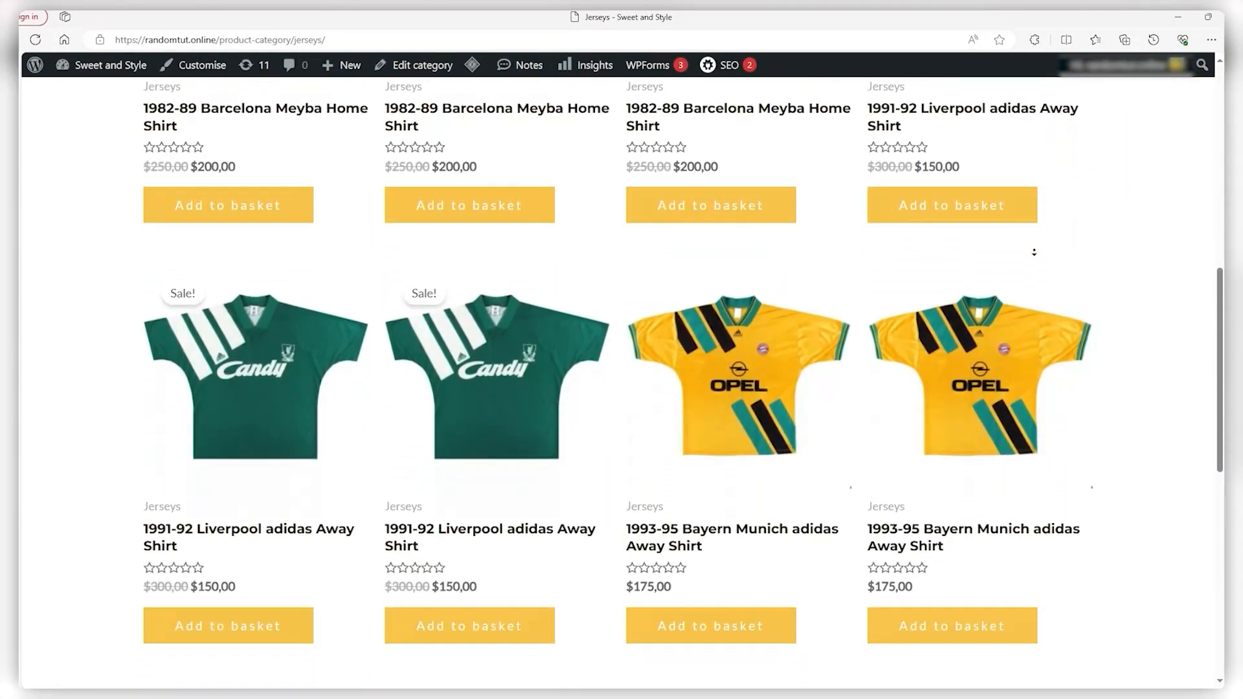
pyautogui.scroll(-5, 1034, 252)
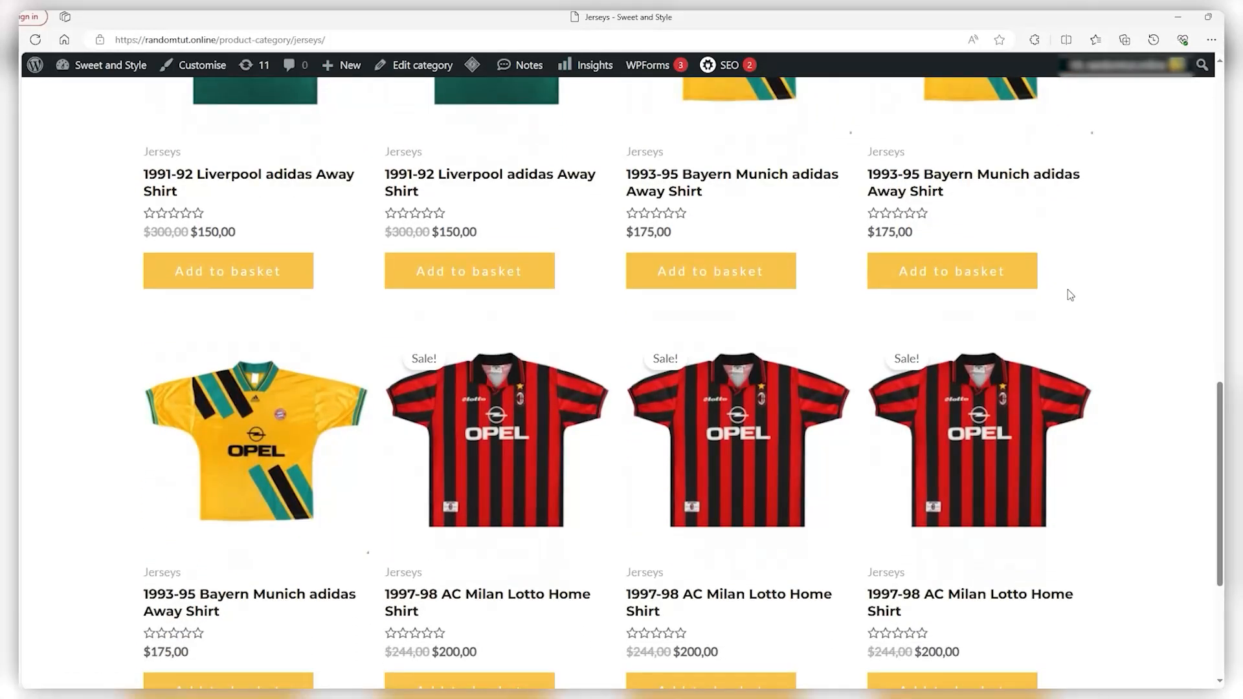
pyautogui.scroll(2, 1070, 295)
pyautogui.scroll(-6, 1072, 300)
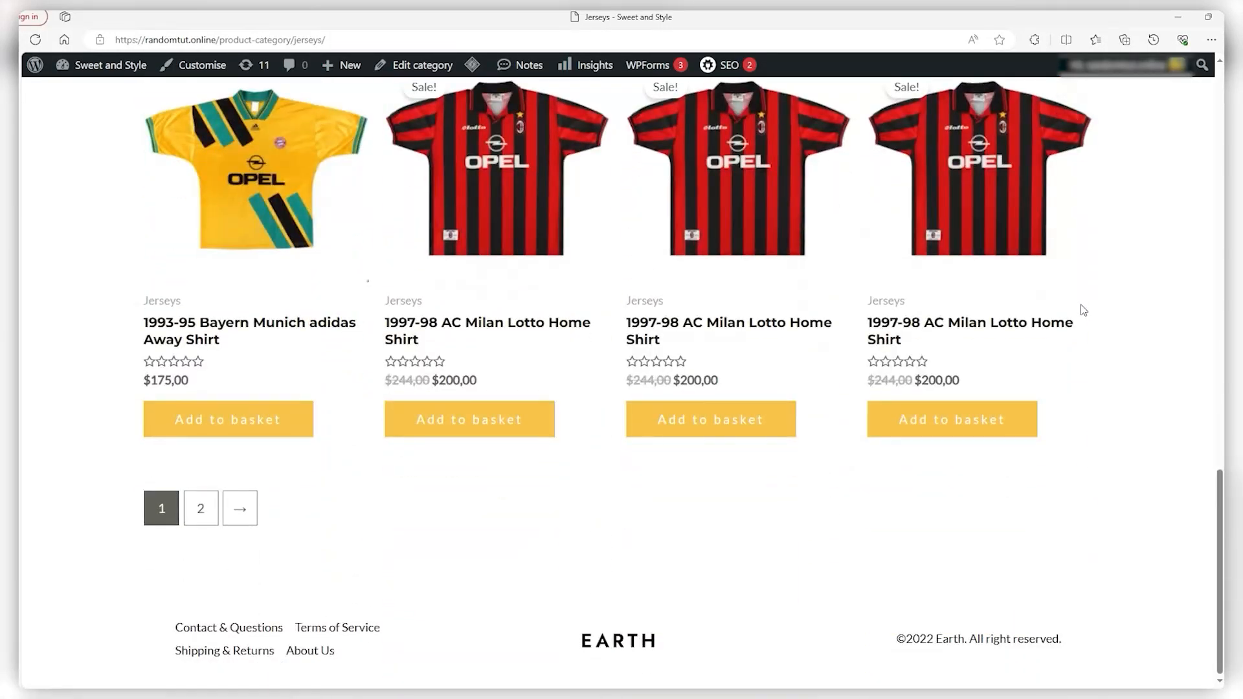
pyautogui.scroll(15, 1083, 310)
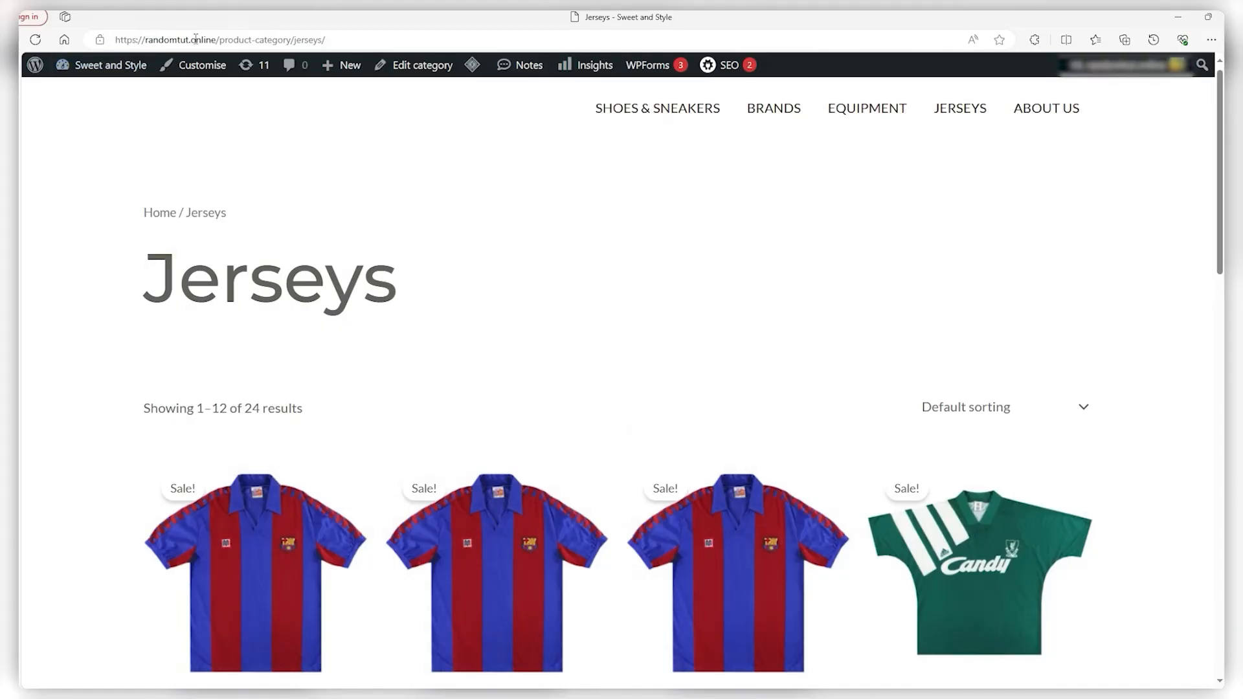
# In Appearance > Menus, remove the existing Jerseys item from the Main Menu
pyautogui.hotkey('alt', 'Left')
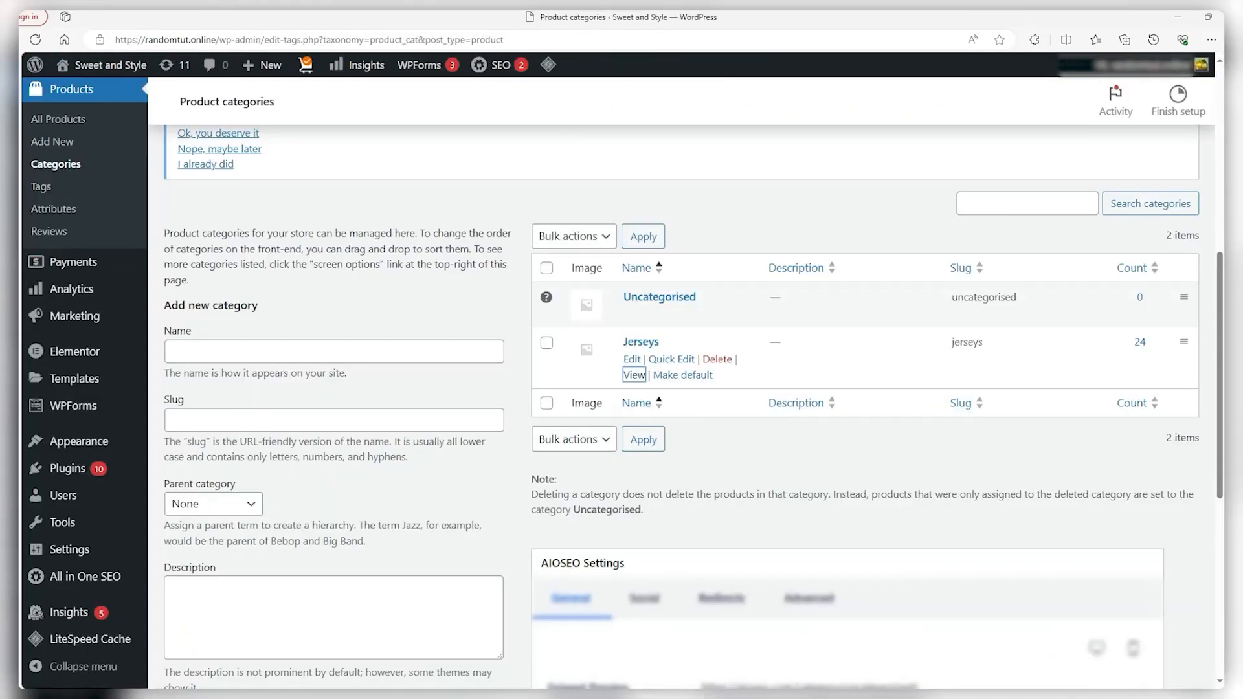
pyautogui.scroll(-2, 251, 172)
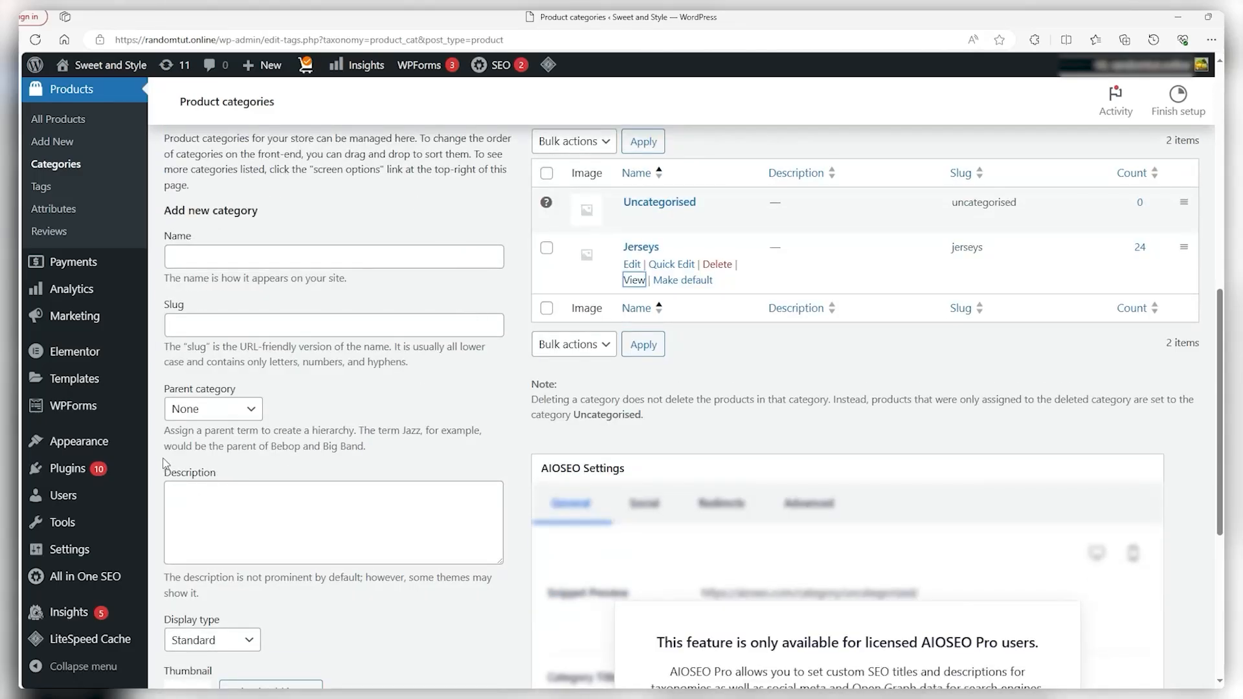
pyautogui.click(103, 443)
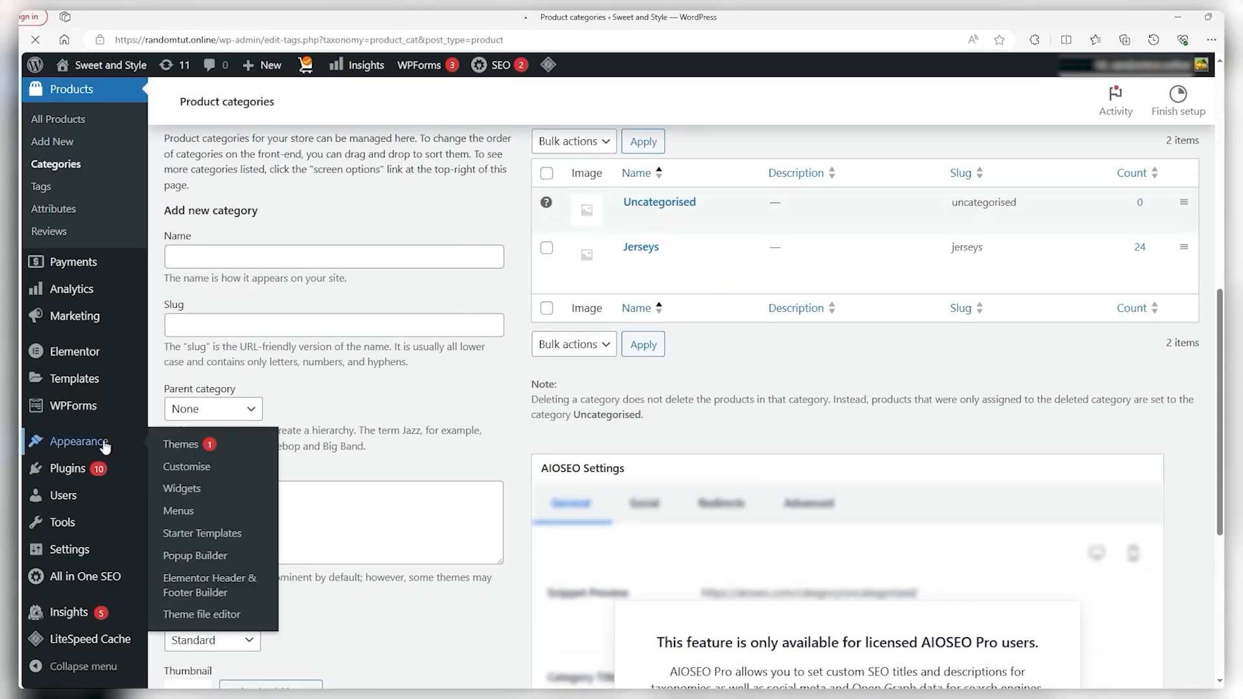
pyautogui.click(206, 516)
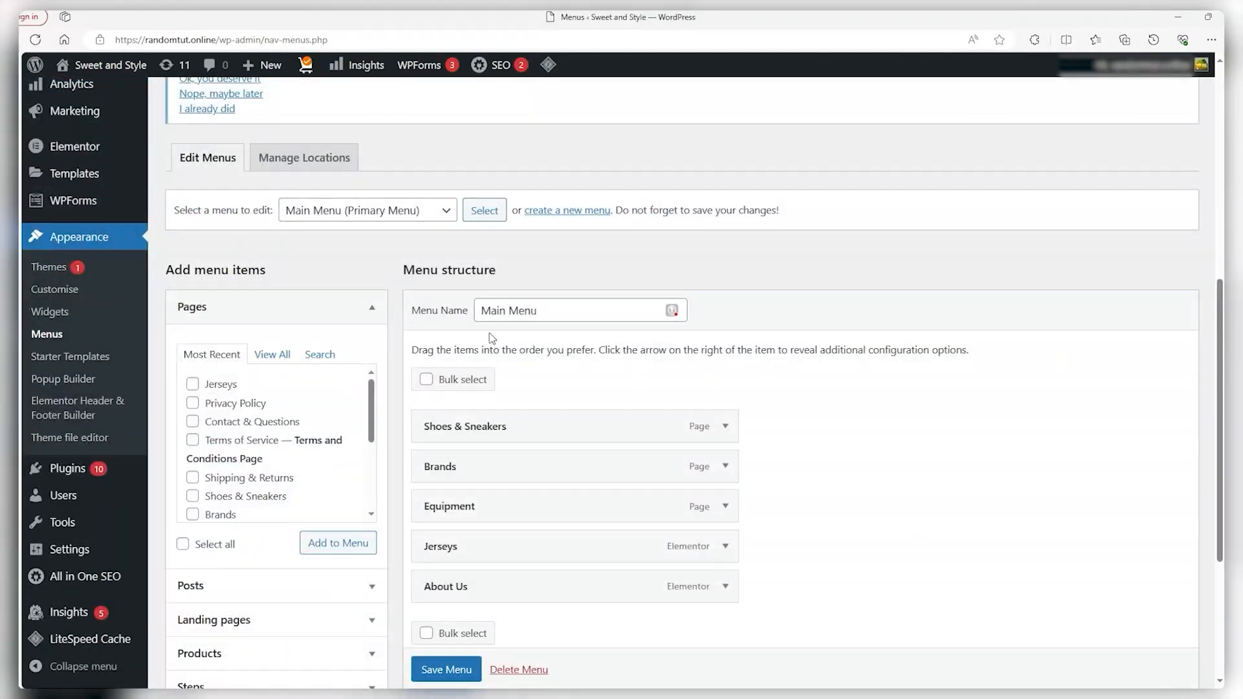
pyautogui.scroll(-2, 492, 338)
pyautogui.click(724, 452)
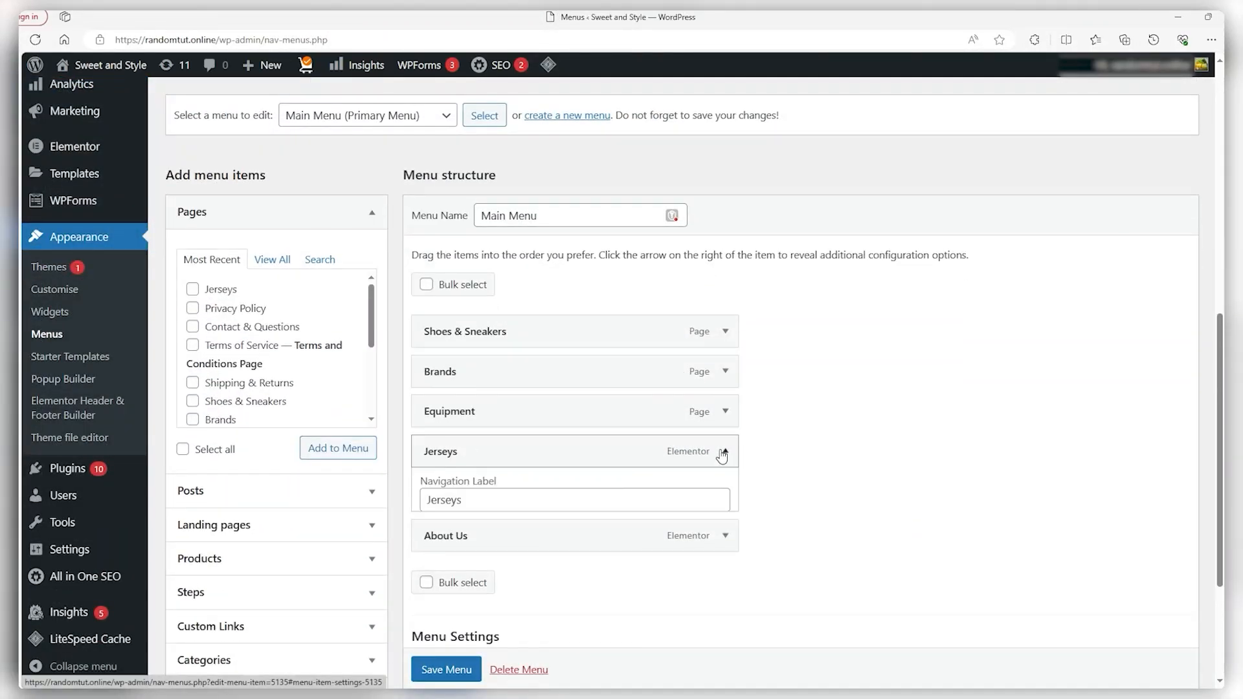
pyautogui.scroll(-2, 722, 454)
pyautogui.click(433, 548)
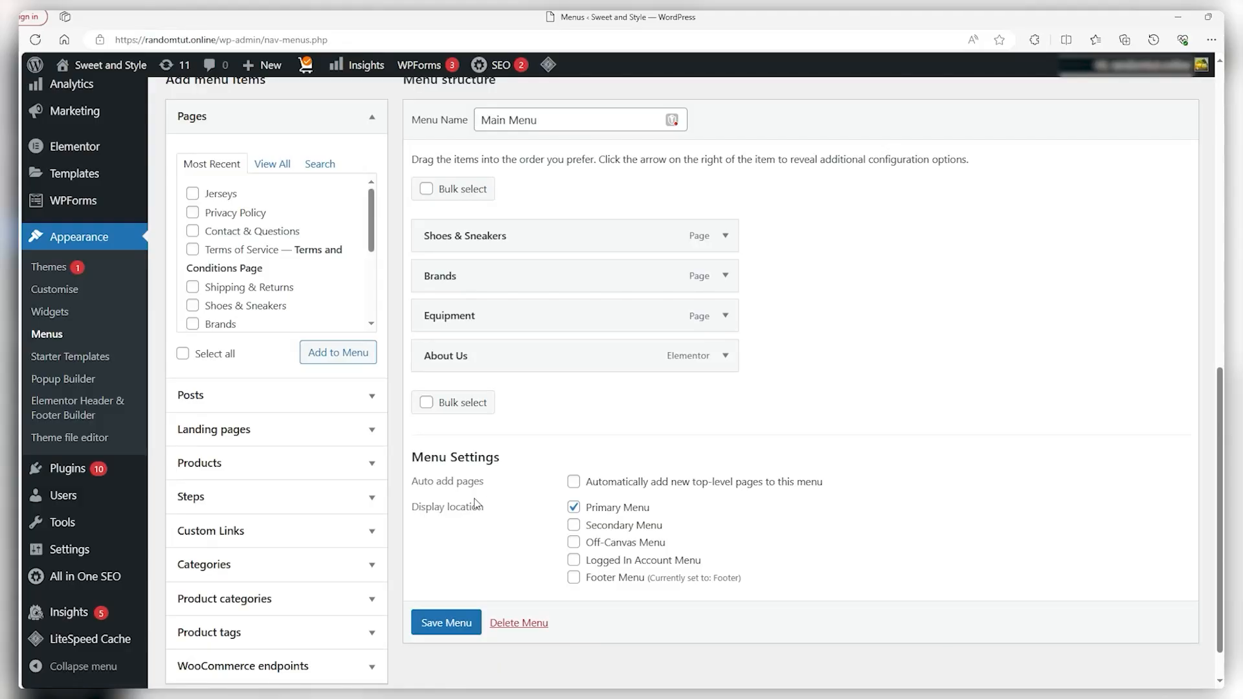
# Add a Custom Link to the Jerseys category URL labelled 'Jerseys' to the menu
pyautogui.click(309, 540)
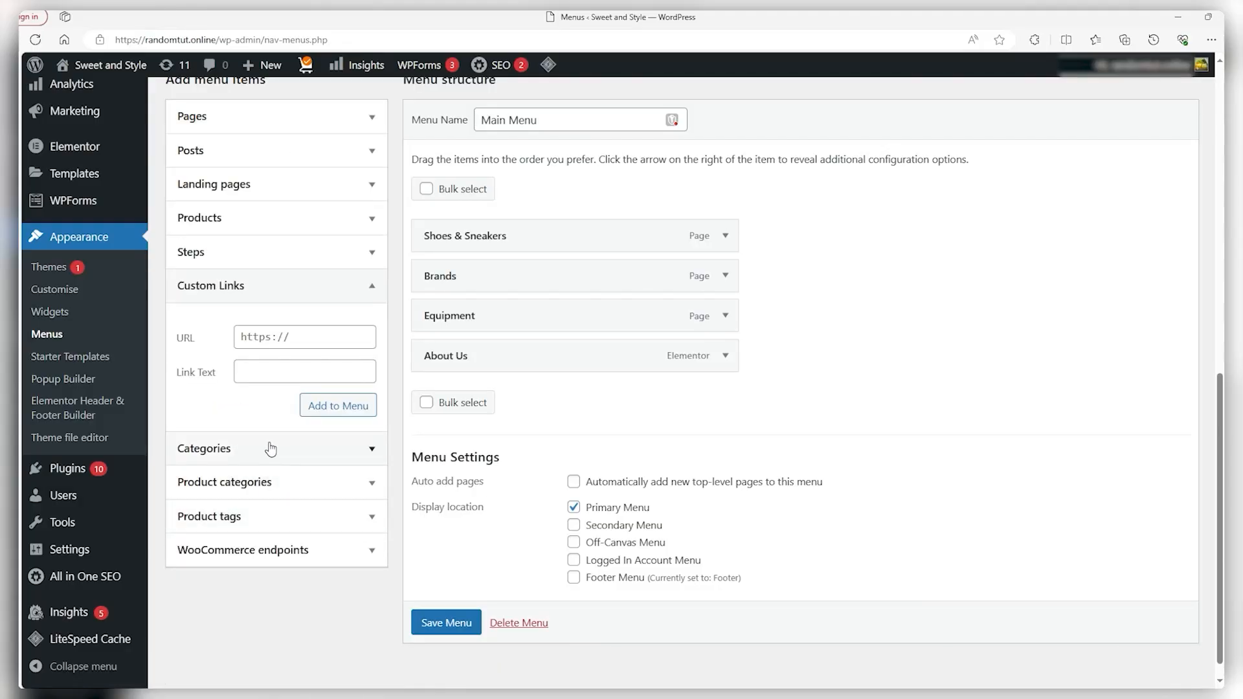
pyautogui.click(272, 341)
pyautogui.hotkey('ctrl', 'v')
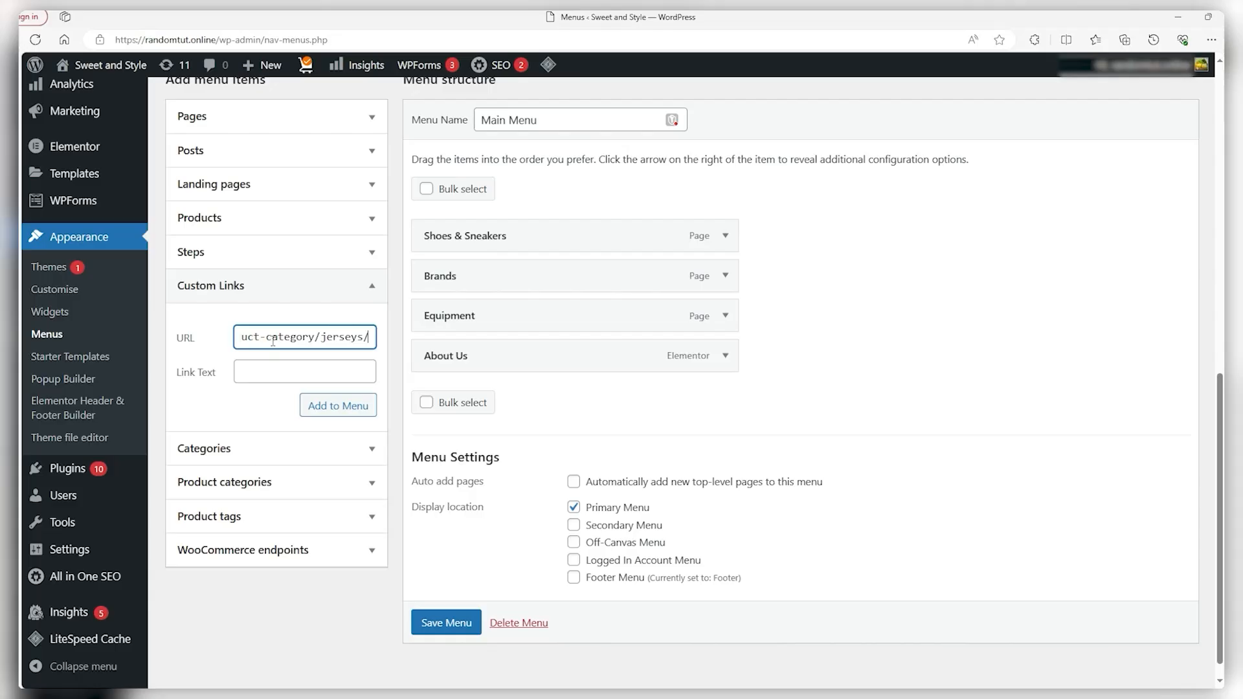
pyautogui.click(280, 376)
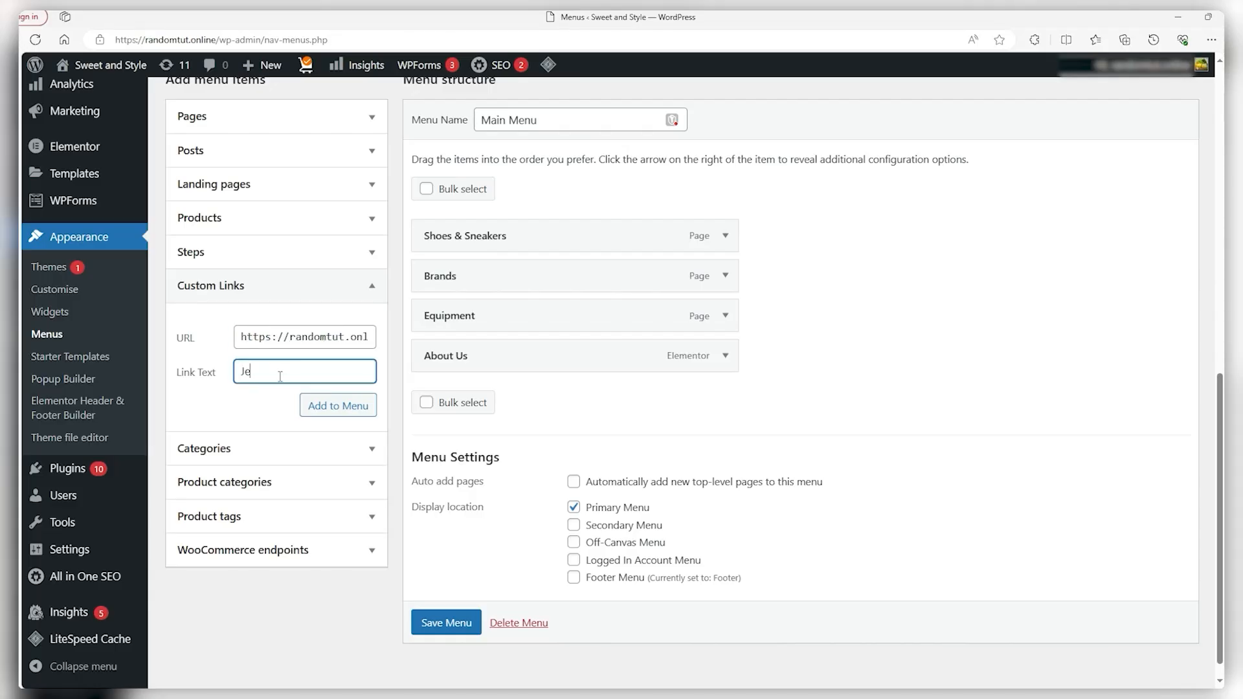
pyautogui.write('Jerseys')
pyautogui.scroll(-1, 315, 361)
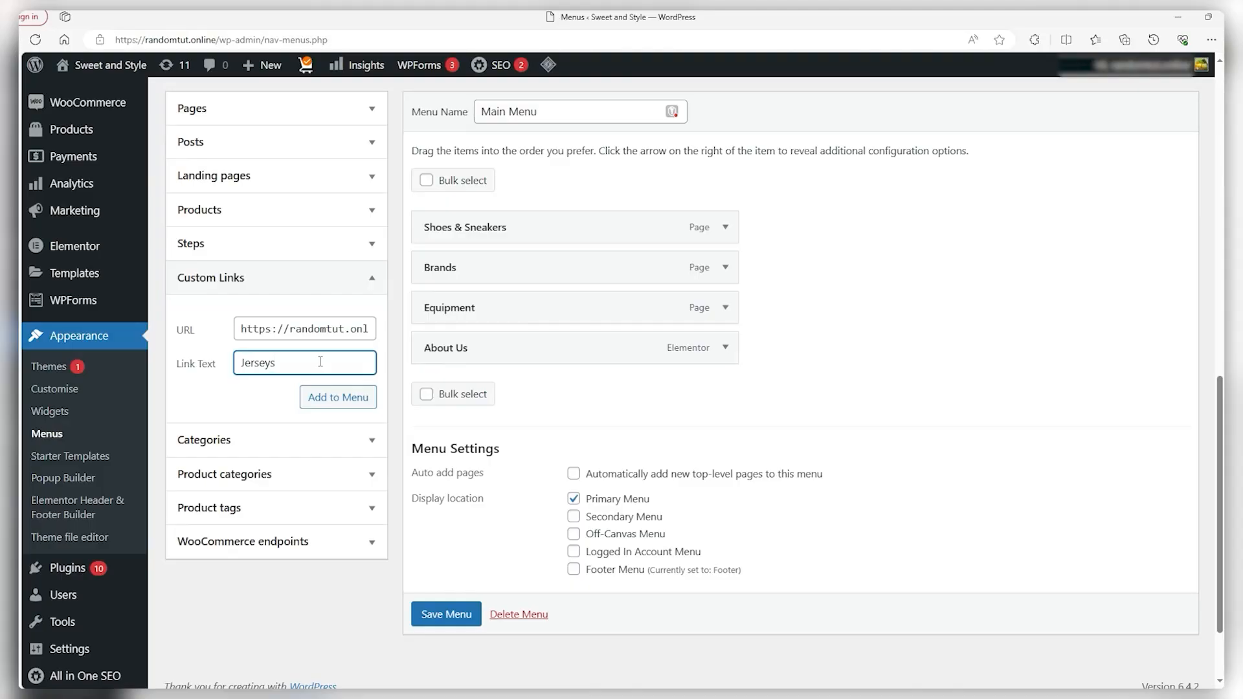
pyautogui.click(354, 400)
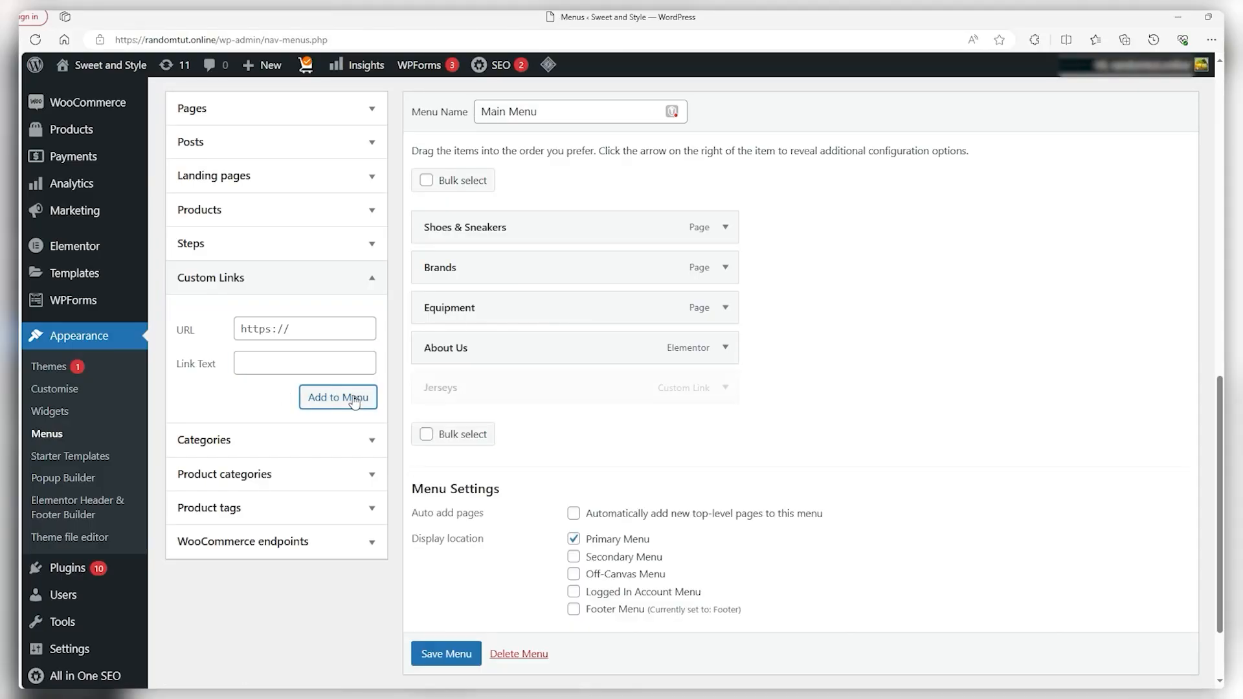
# Move the Jerseys link above About Us and save the menu
pyautogui.moveTo(441, 388); pyautogui.dragTo(447, 358)
pyautogui.scroll(-1, 455, 655)
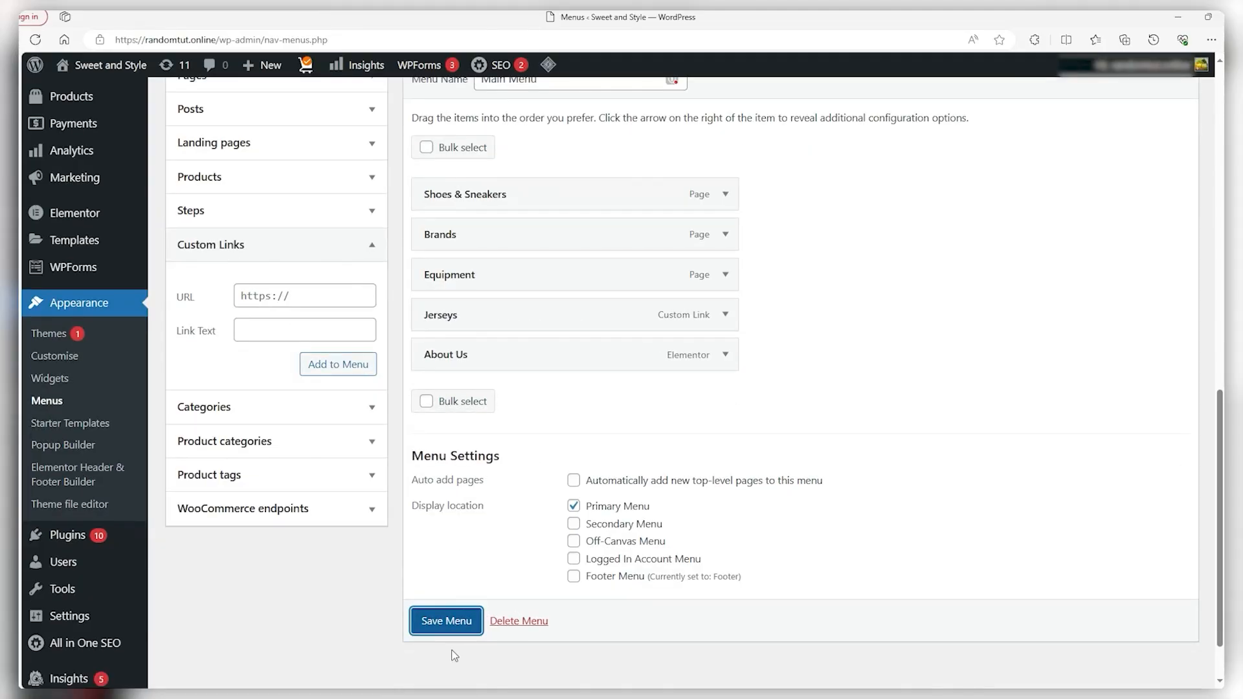
pyautogui.click(461, 627)
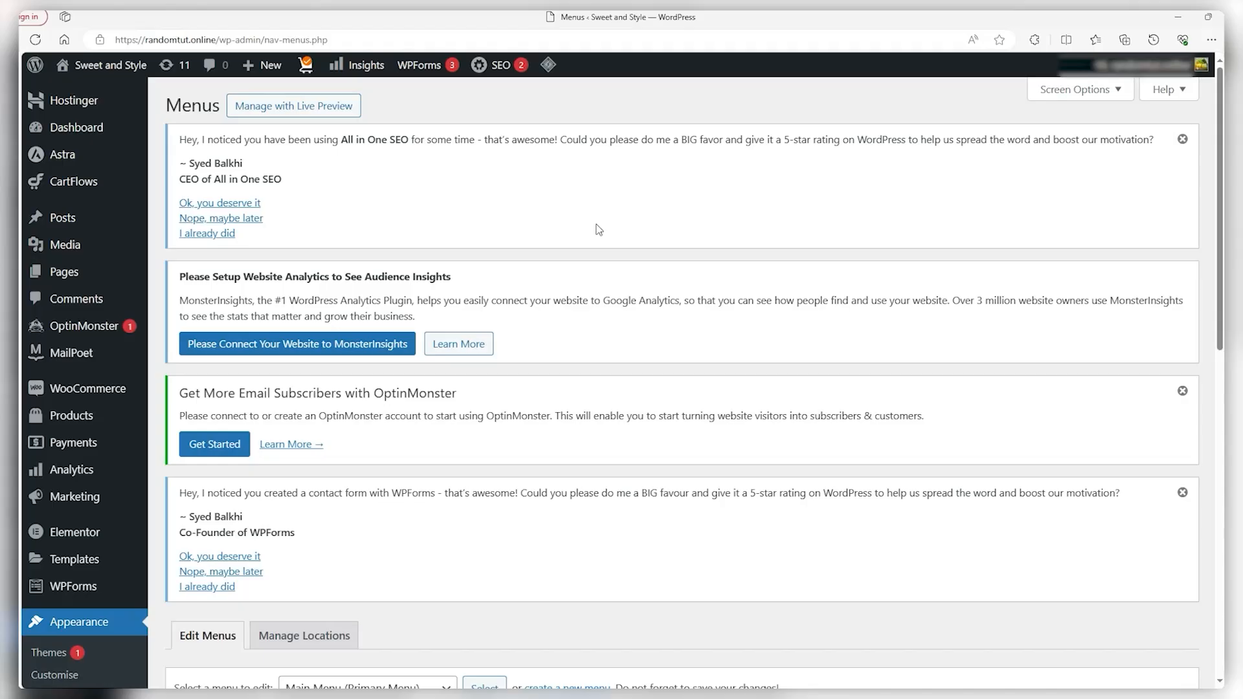
# From All Pages, open the Basket and Checkout page editors each in a new tab
pyautogui.moveTo(68, 275)
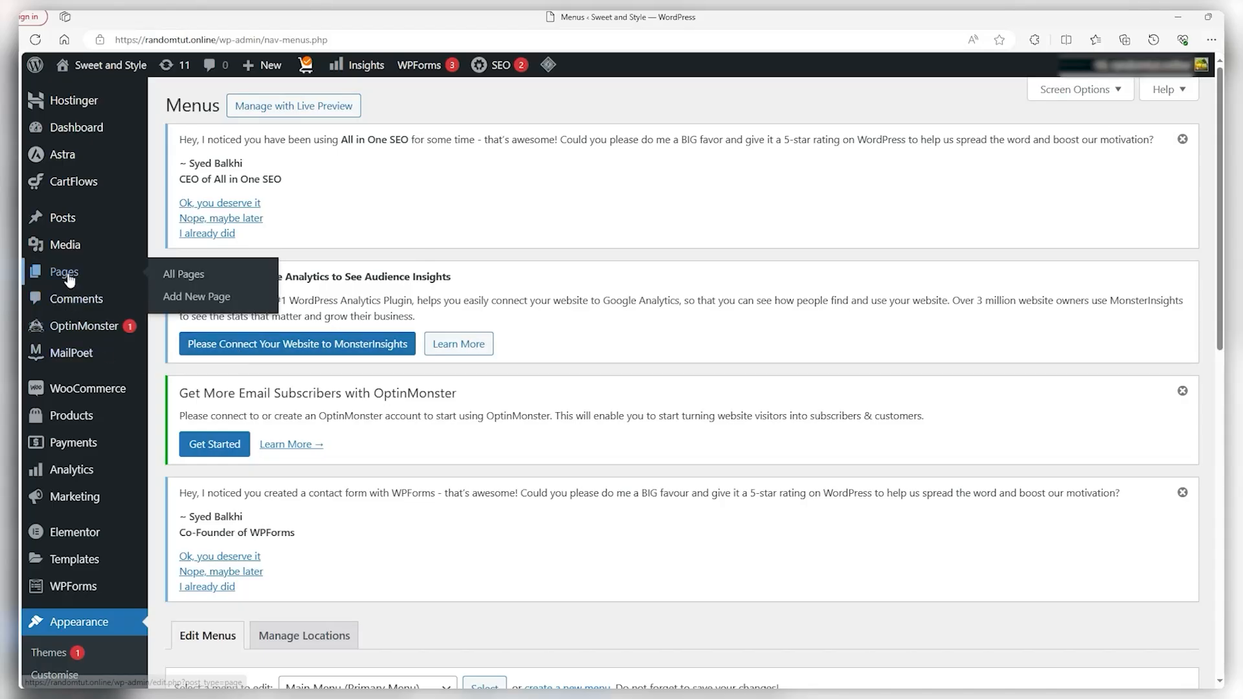
pyautogui.click(169, 279)
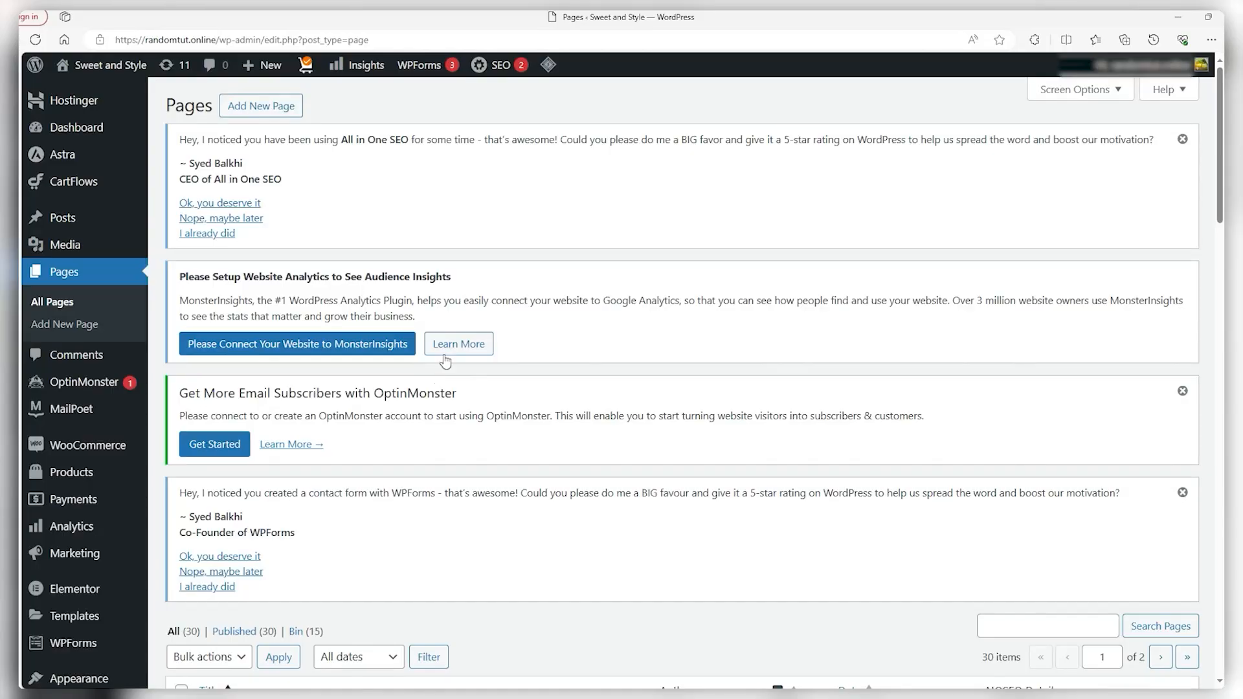
pyautogui.scroll(-7, 434, 376)
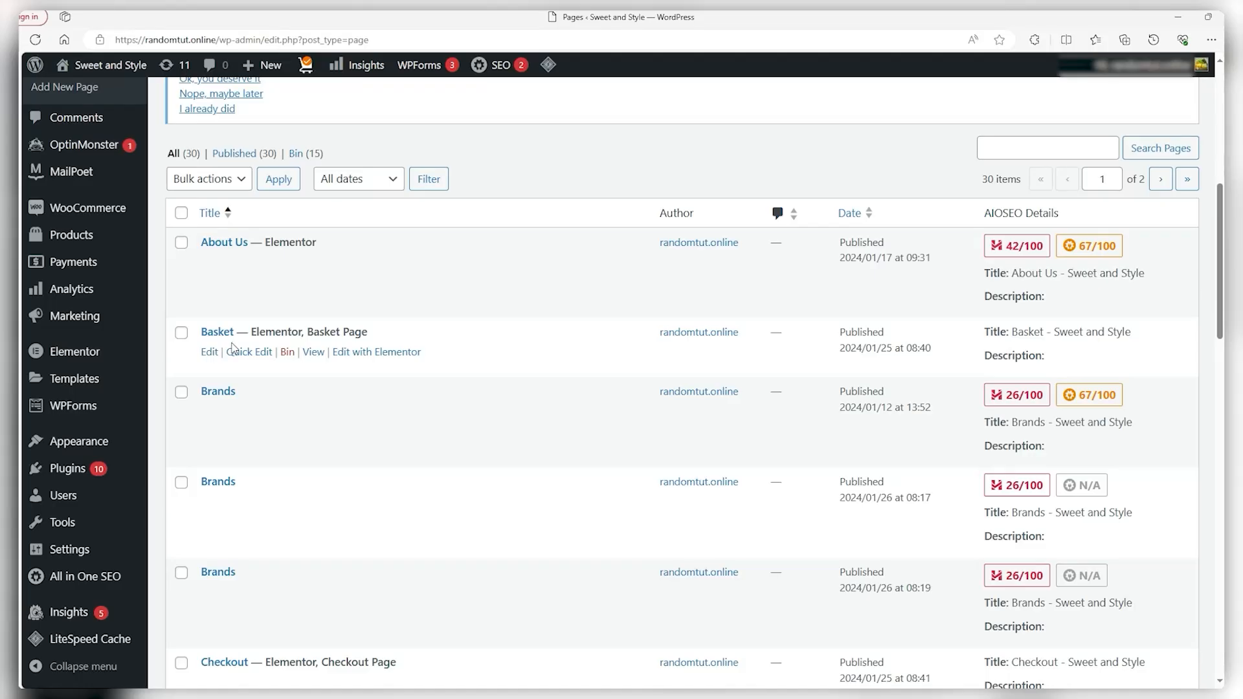
pyautogui.rightClick(213, 353)
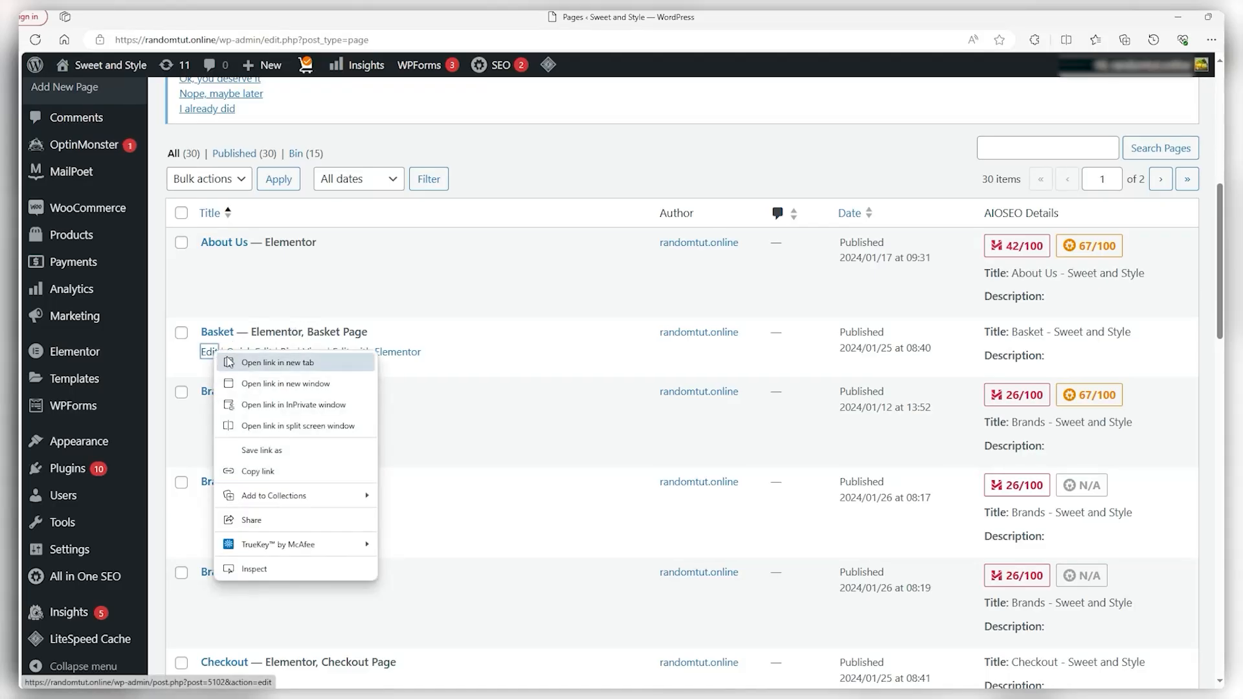
pyautogui.click(242, 364)
pyautogui.scroll(-1, 245, 386)
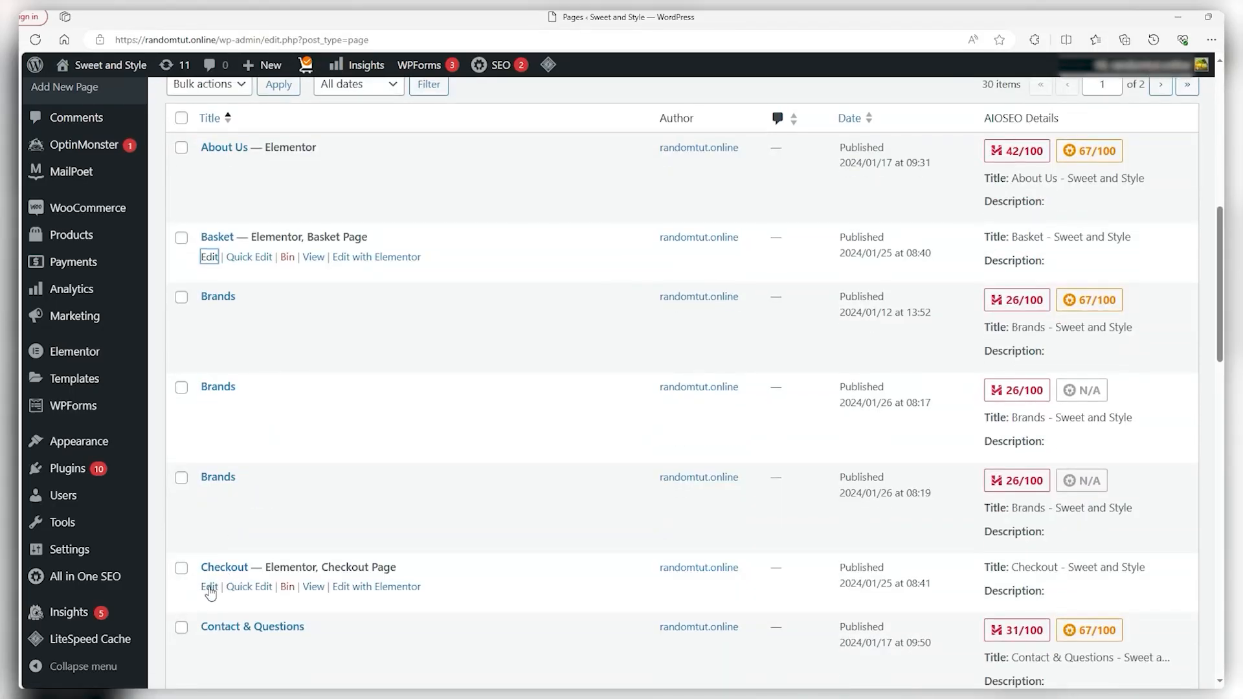
pyautogui.rightClick(210, 591)
pyautogui.click(246, 445)
# Launch Elementor on the Basket page and add a heading reading 'Basket'
pyautogui.moveTo(35, 220)
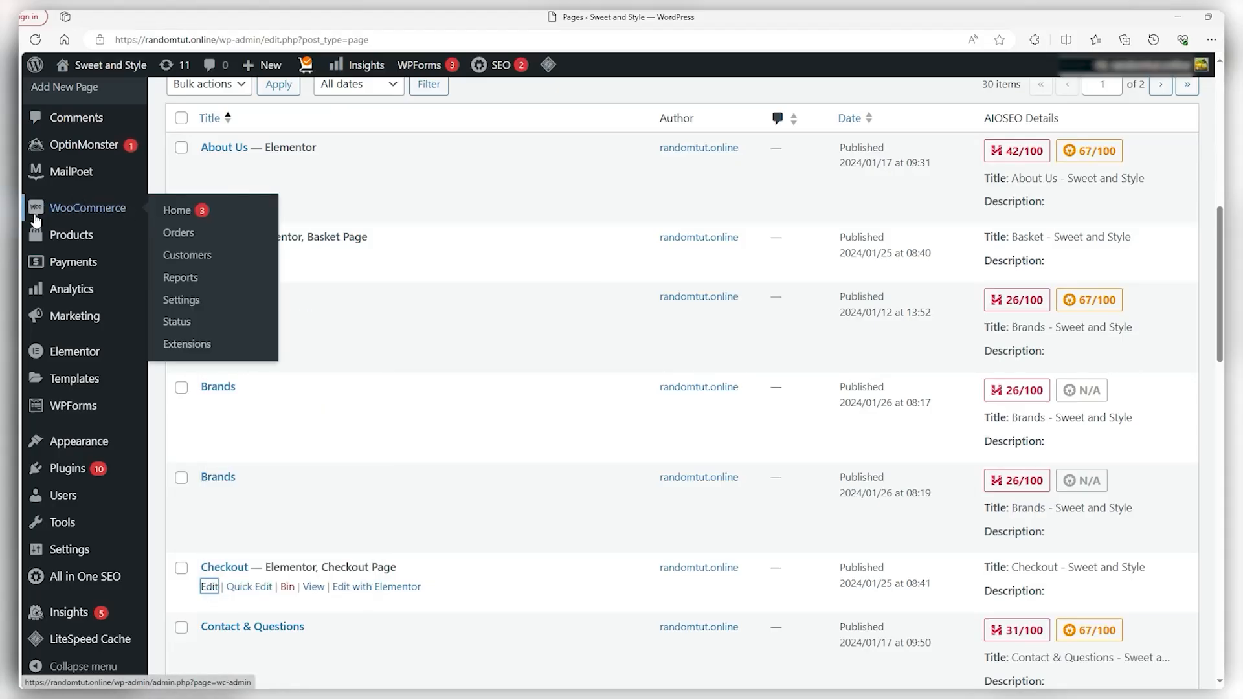
pyautogui.click(9, 252)
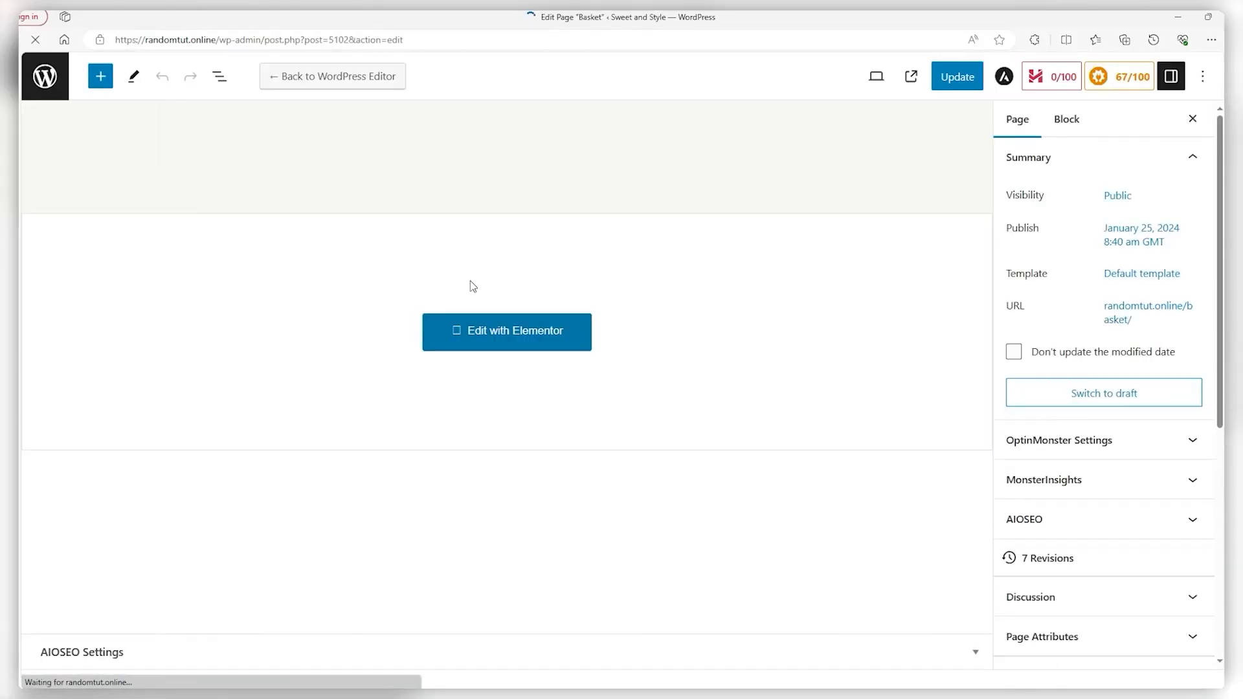
pyautogui.click(485, 337)
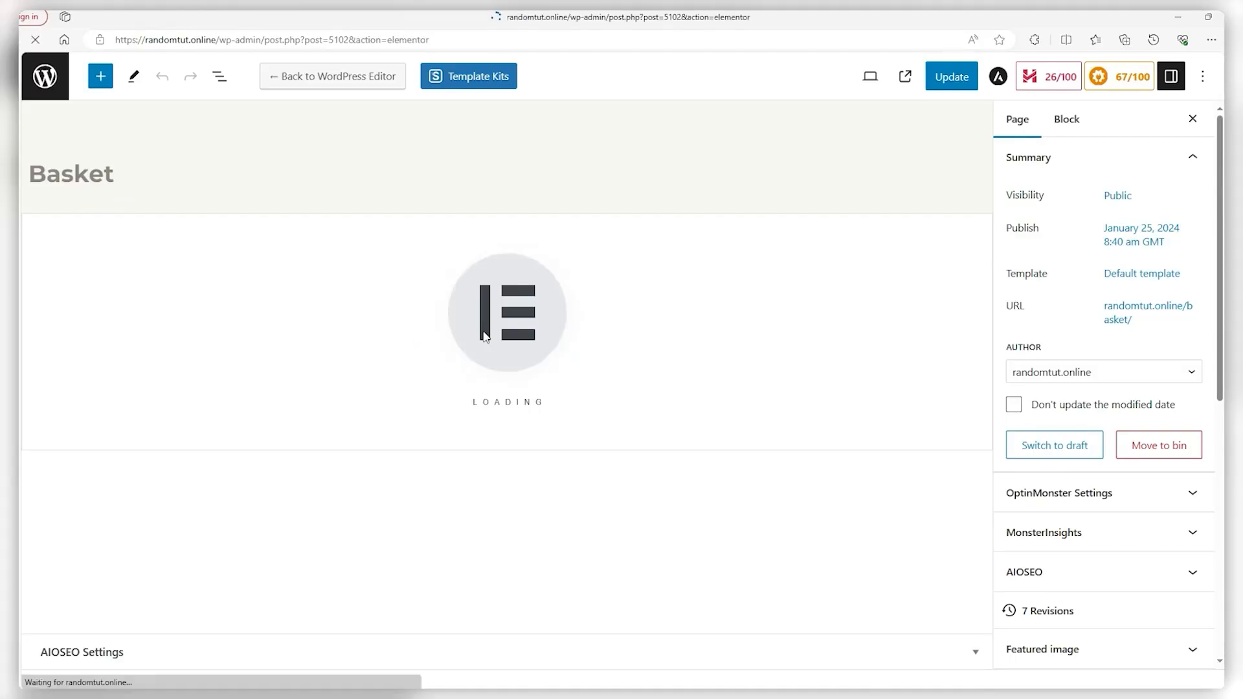
pyautogui.moveTo(72, 405); pyautogui.dragTo(447, 278)
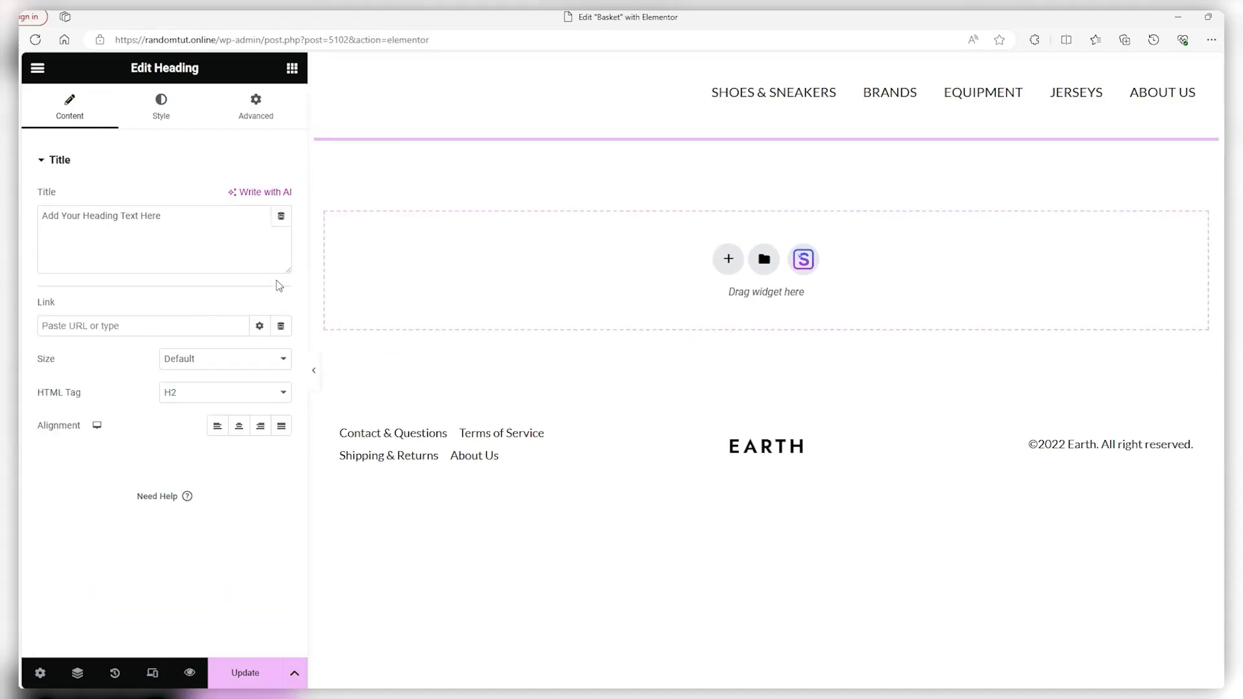
pyautogui.tripleClick(124, 220)
pyautogui.write('Basket')
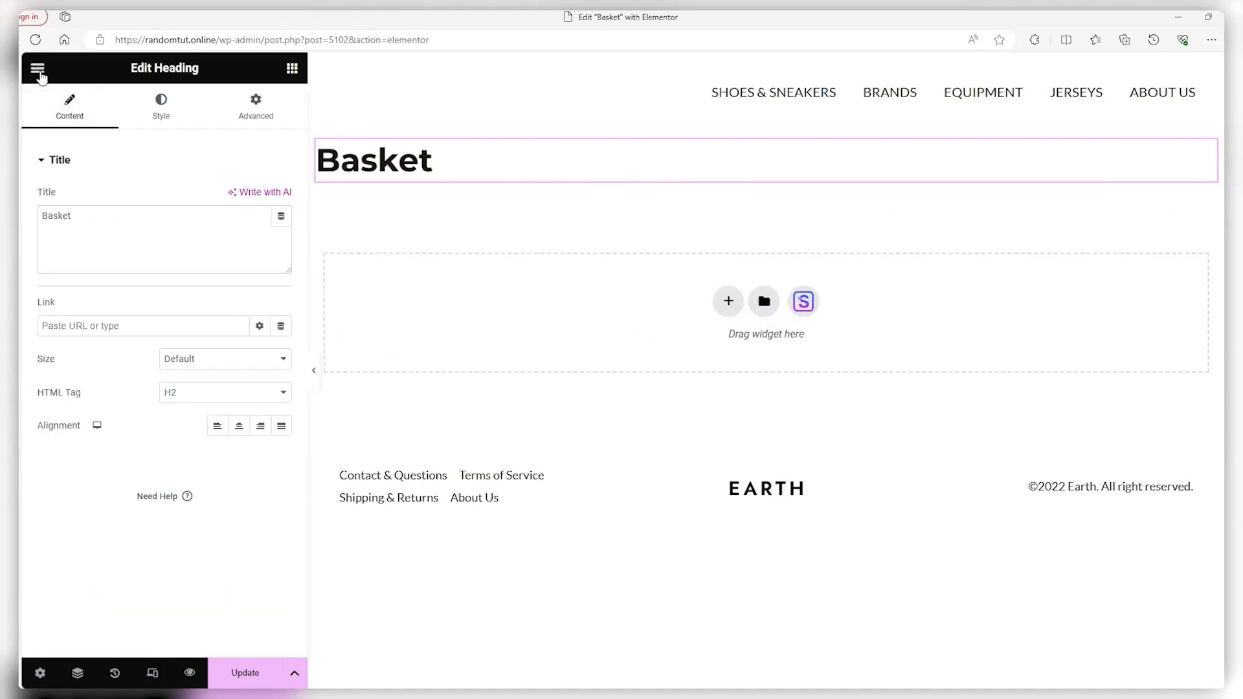
# Place the WooCommerce Basket widget below the heading and update the page
pyautogui.click(38, 68)
pyautogui.click(37, 68)
pyautogui.scroll(-1, 123, 387)
pyautogui.click(102, 291)
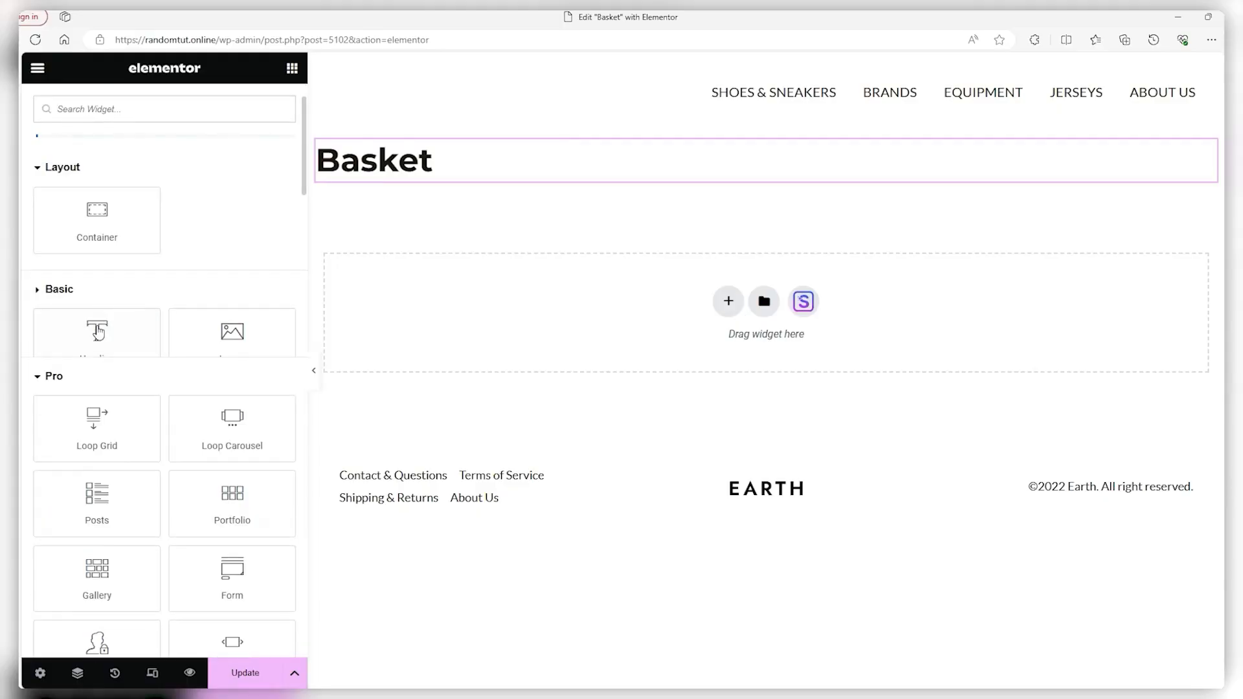
pyautogui.click(97, 331)
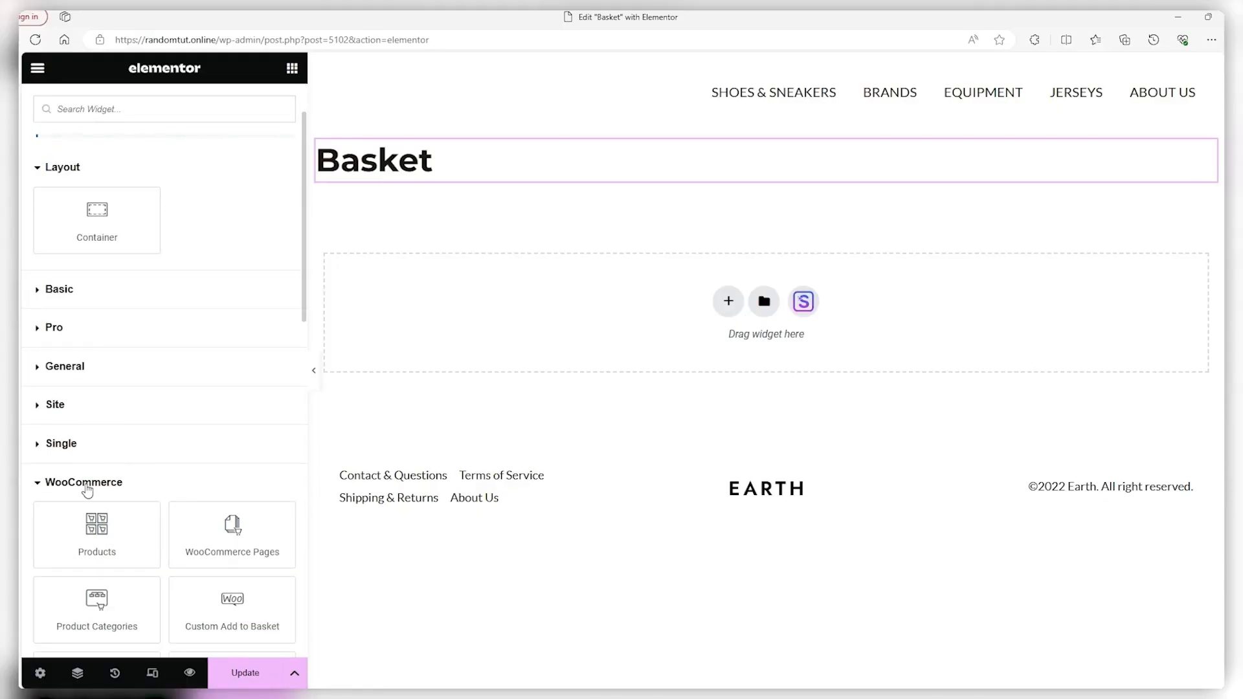
pyautogui.scroll(-4, 89, 469)
pyautogui.moveTo(232, 518); pyautogui.dragTo(515, 313)
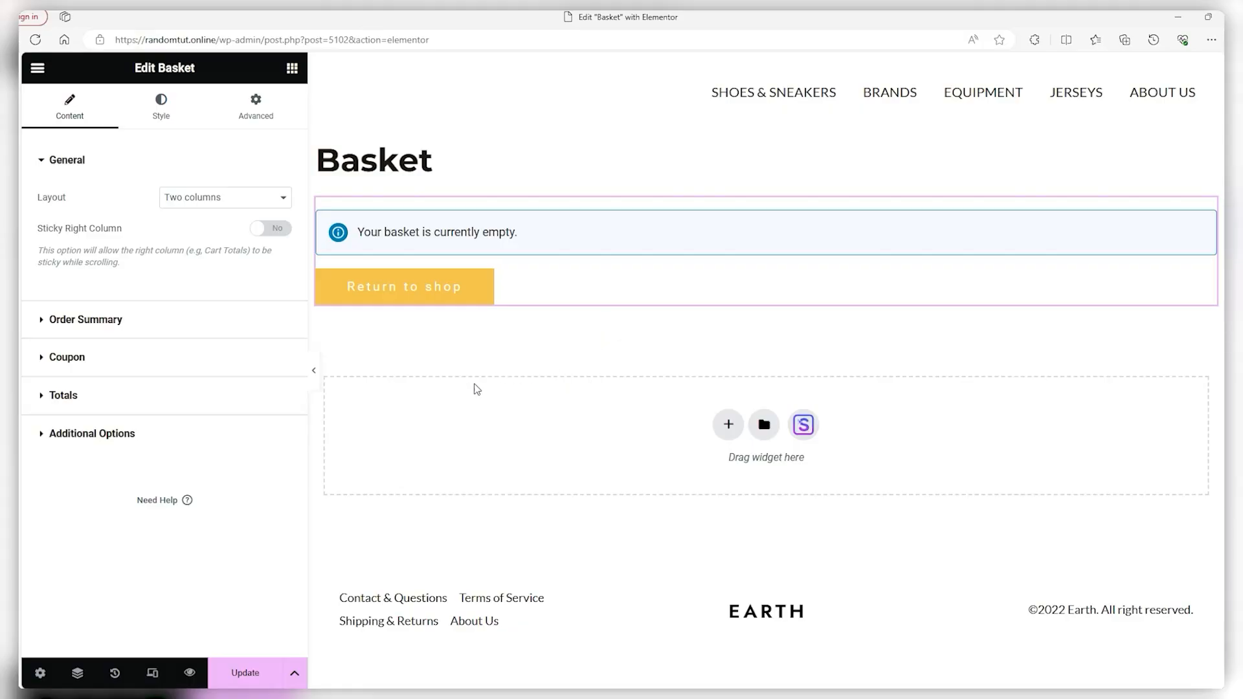
pyautogui.click(243, 675)
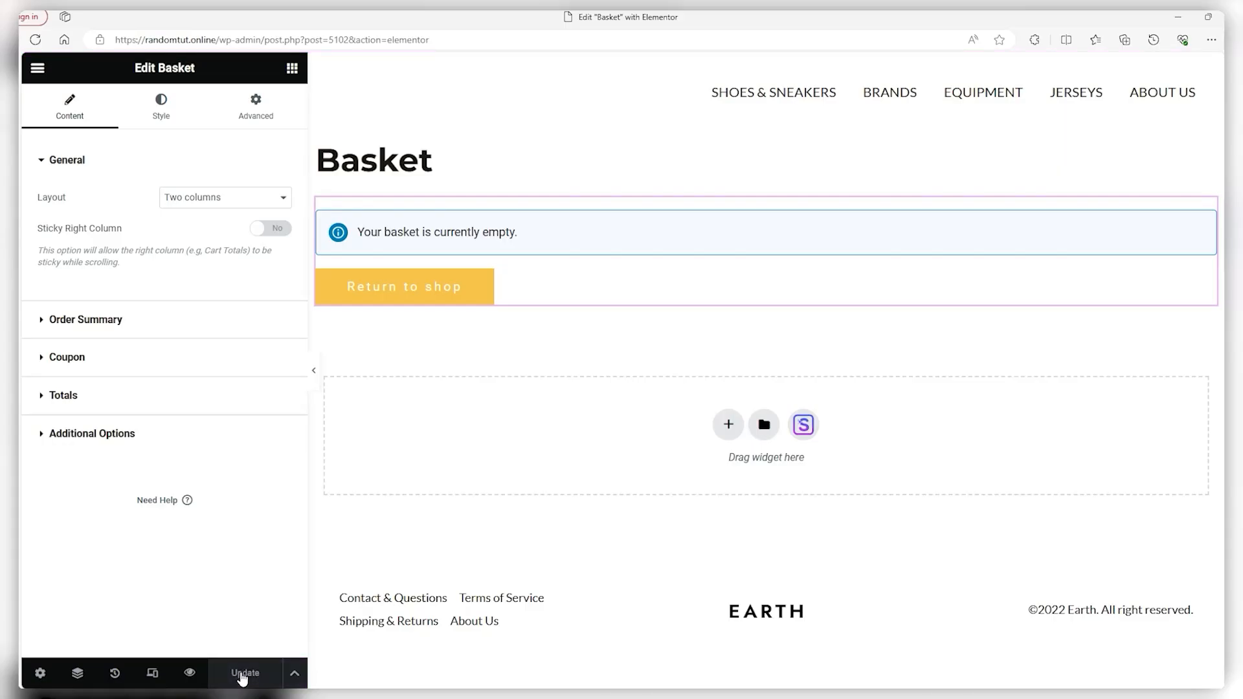
pyautogui.click(194, 434)
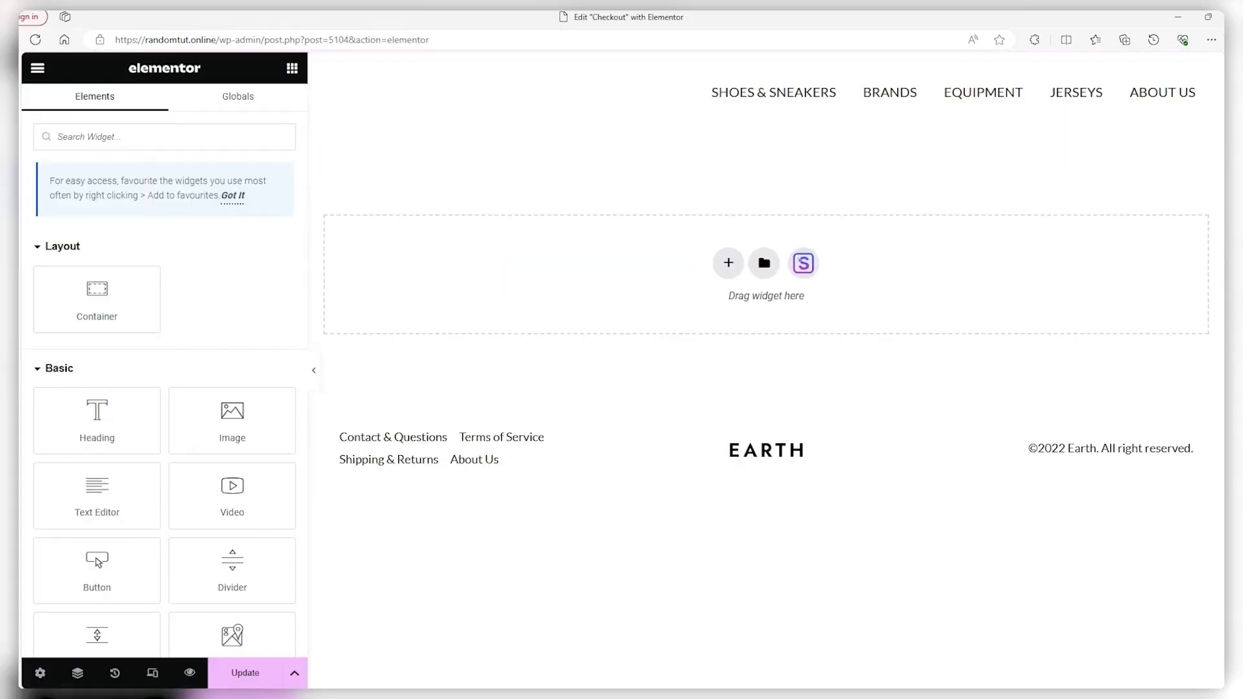
# Add a heading reading 'Checkout' at the top of the Checkout page
pyautogui.moveTo(97, 421); pyautogui.dragTo(156, 222)
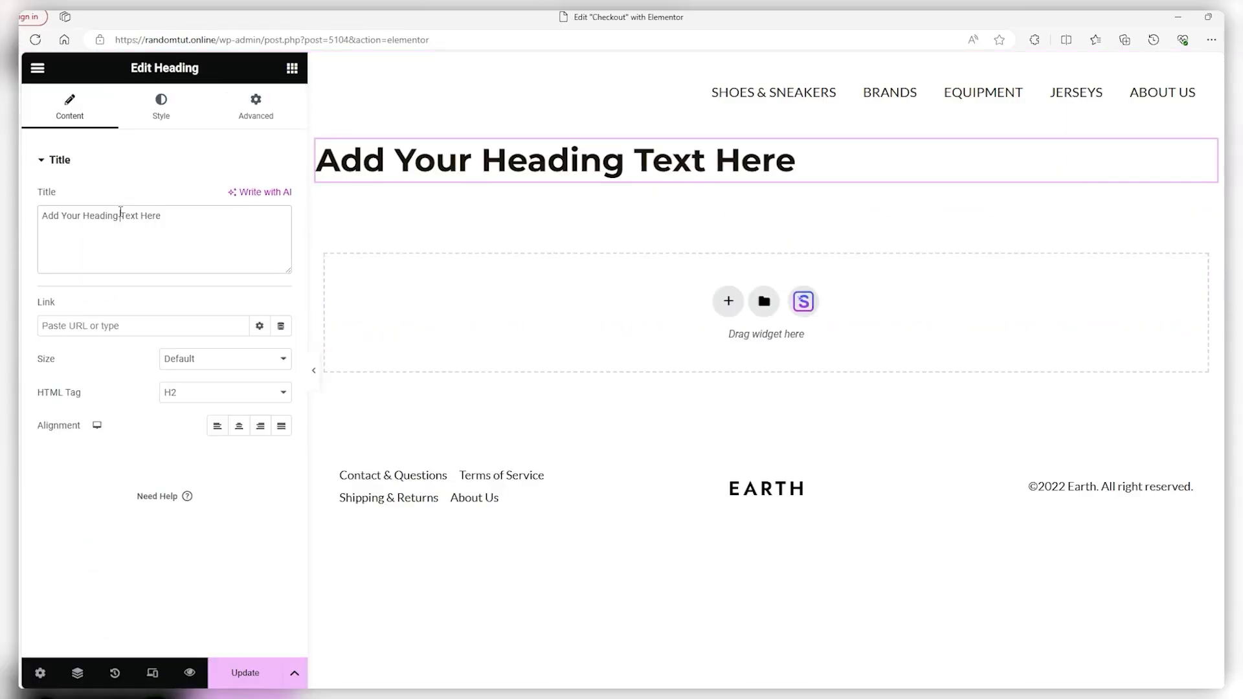
pyautogui.tripleClick(121, 213)
pyautogui.write('Checkout')
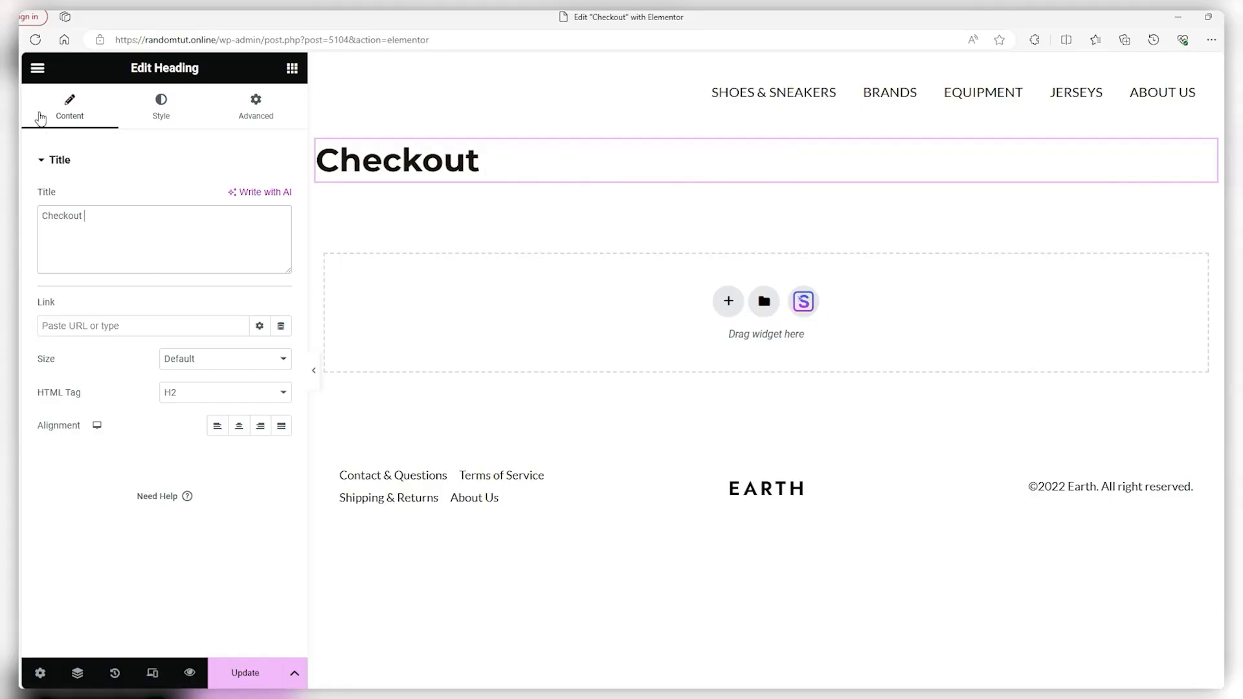
# Collapse the Basic and Pro widget categories and expand the WooCommerce widgets
pyautogui.click(38, 68)
pyautogui.click(38, 68)
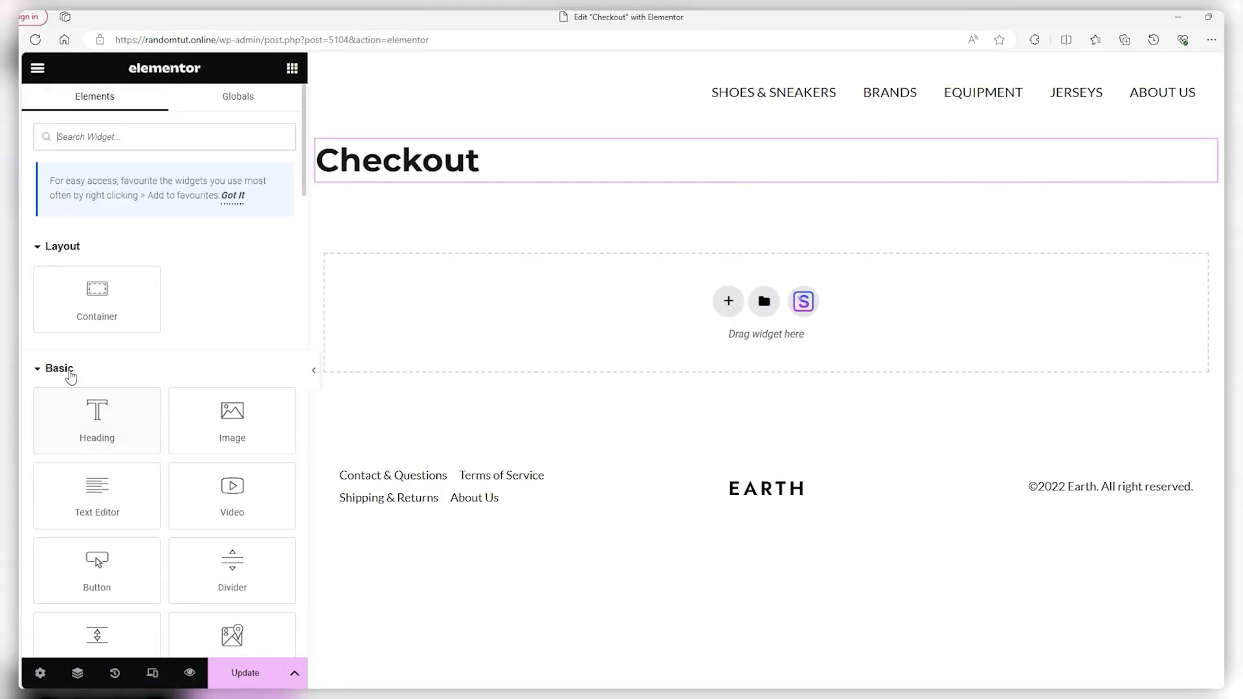
pyautogui.click(68, 373)
pyautogui.click(68, 416)
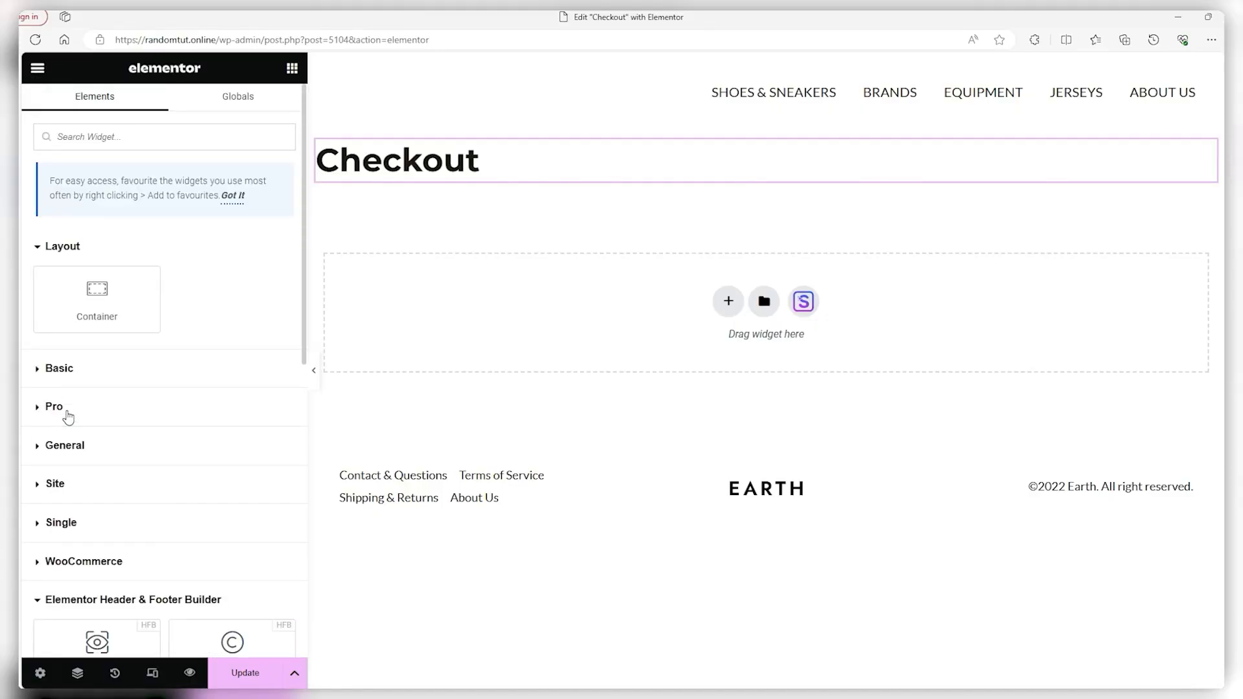
pyautogui.click(81, 561)
pyautogui.scroll(-4, 155, 457)
pyautogui.scroll(-2, 155, 457)
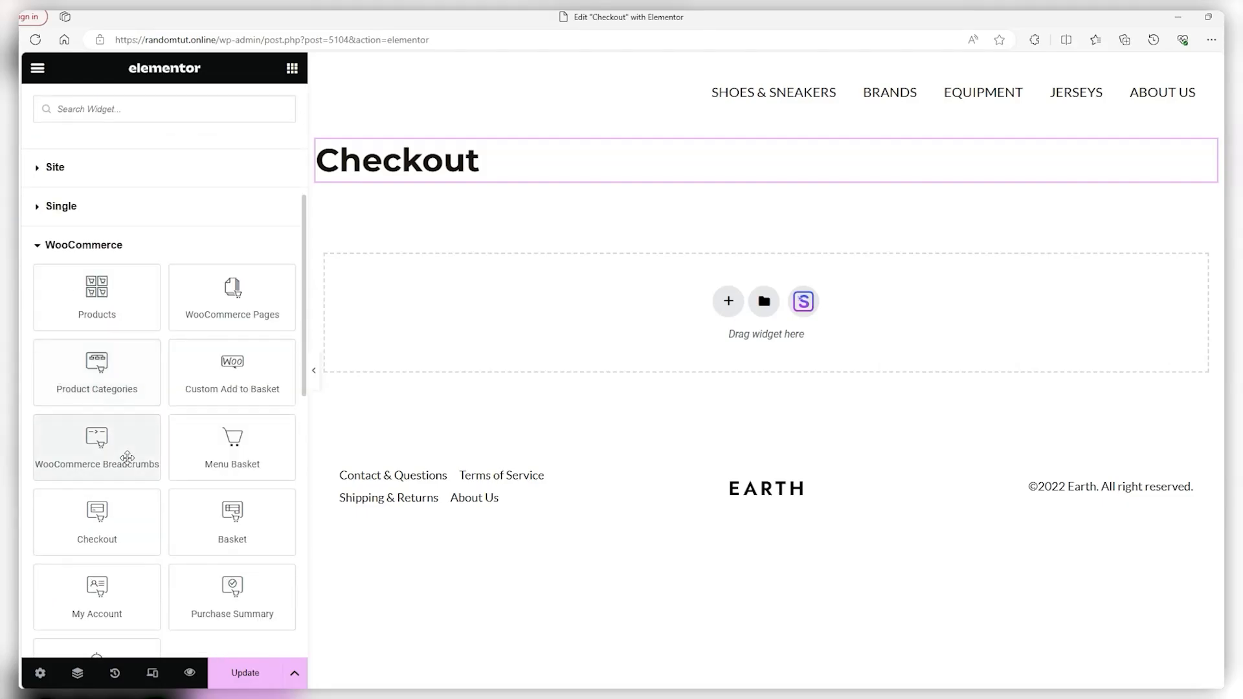
pyautogui.moveTo(97, 512); pyautogui.dragTo(525, 307)
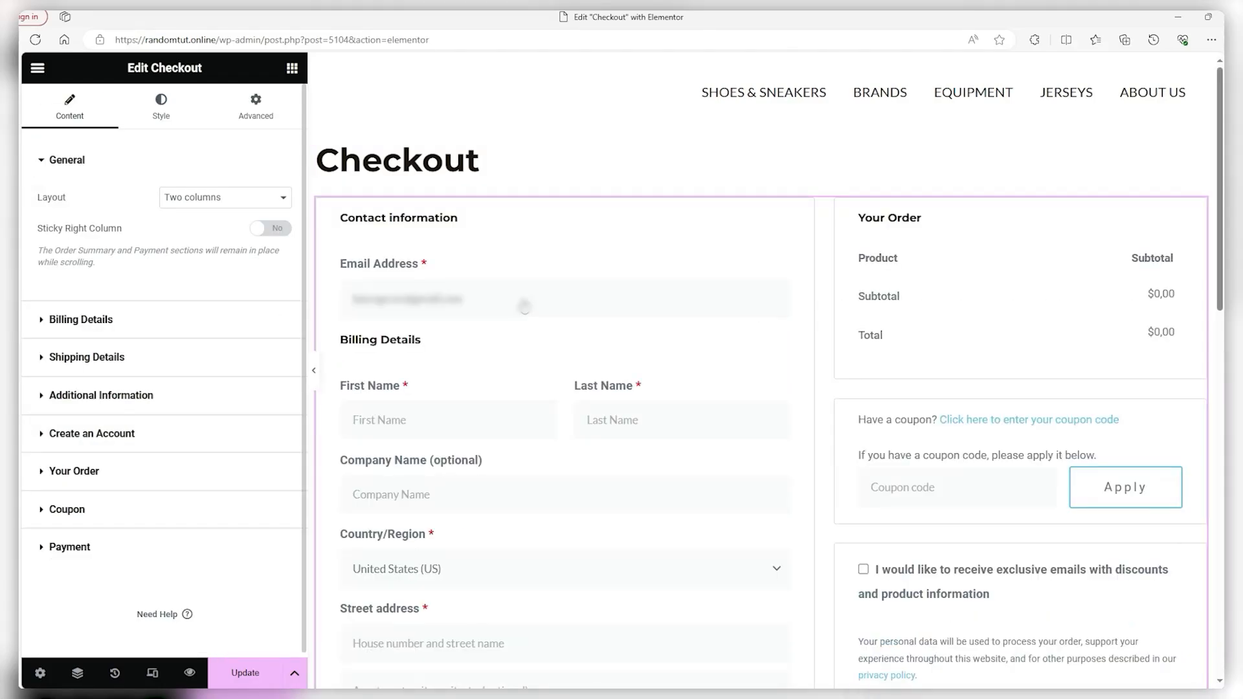
pyautogui.scroll(-5, 538, 409)
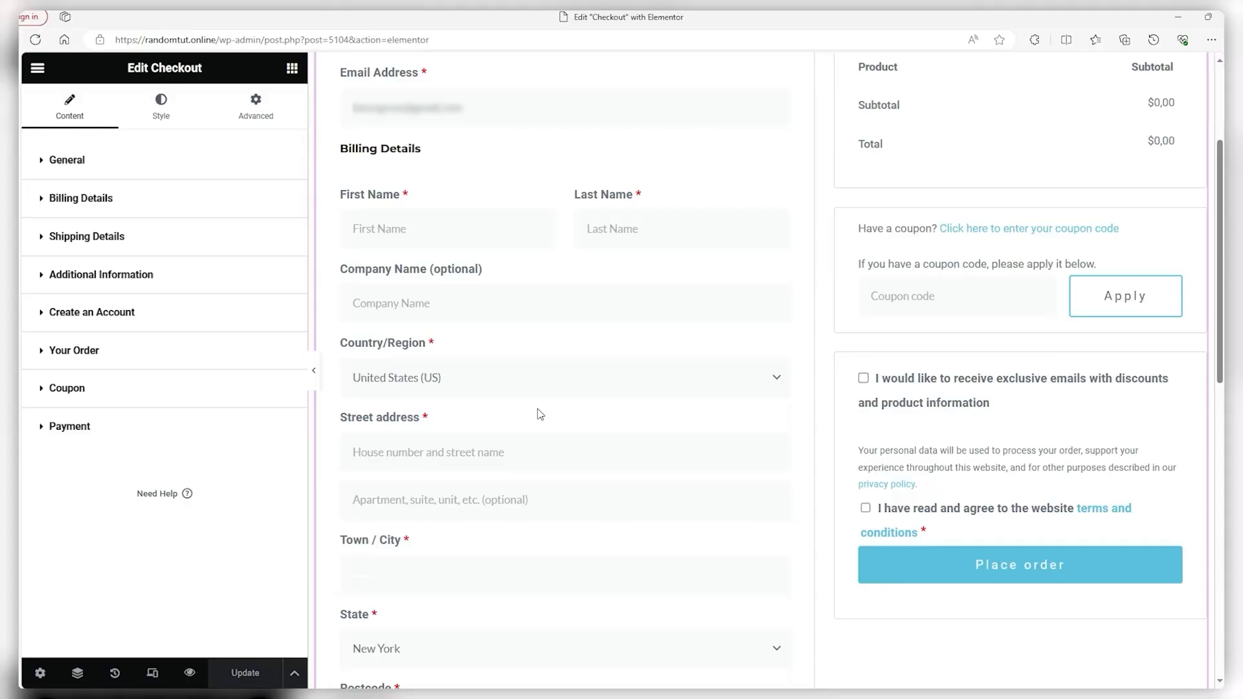
pyautogui.scroll(-9, 538, 407)
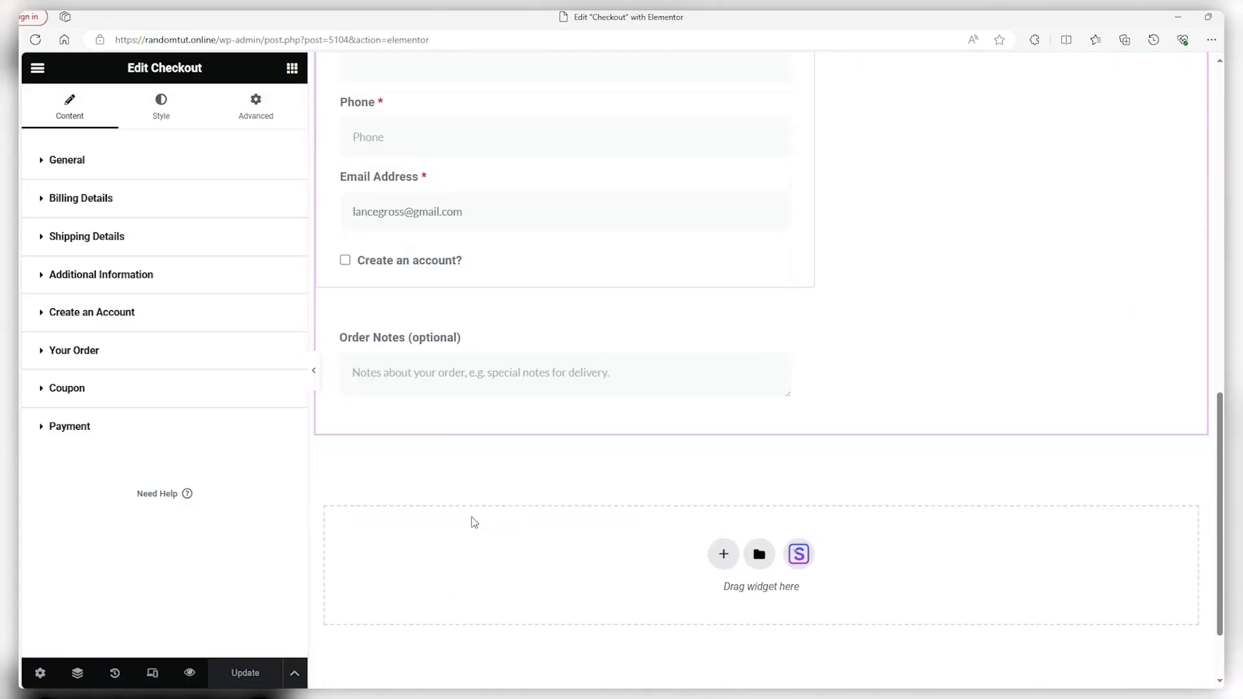
pyautogui.scroll(7, 453, 495)
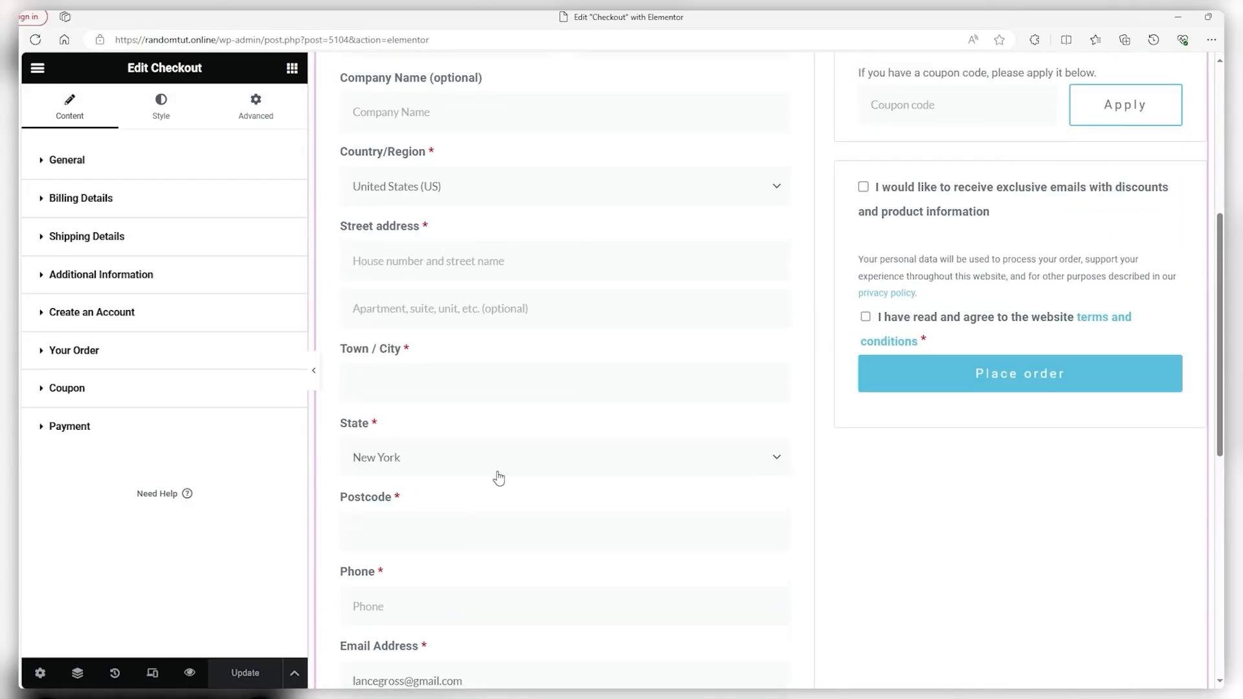
pyautogui.scroll(5, 498, 478)
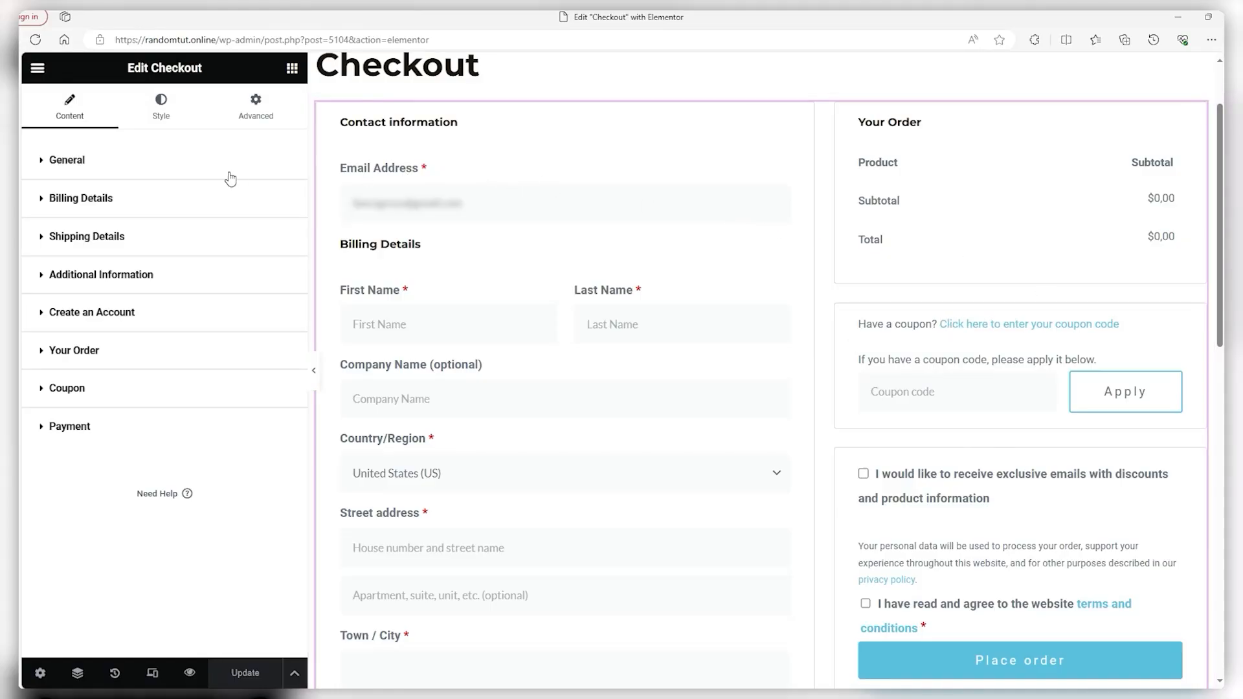
pyautogui.click(144, 167)
pyautogui.click(201, 200)
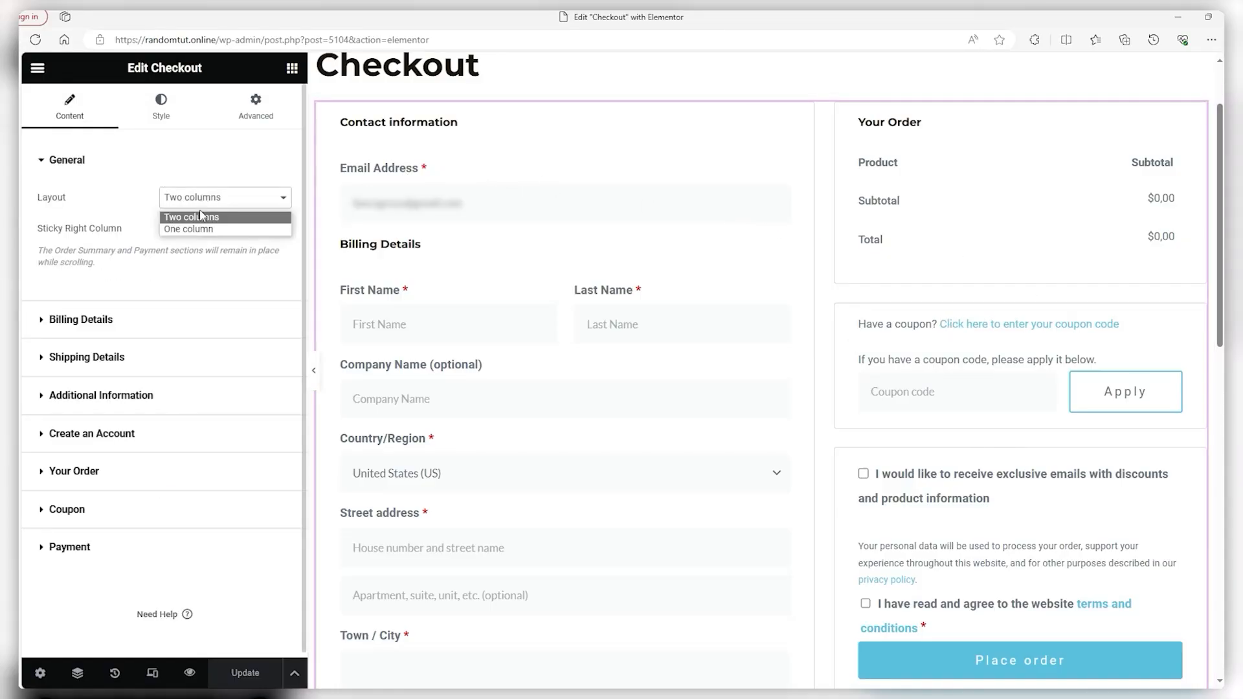
pyautogui.click(197, 214)
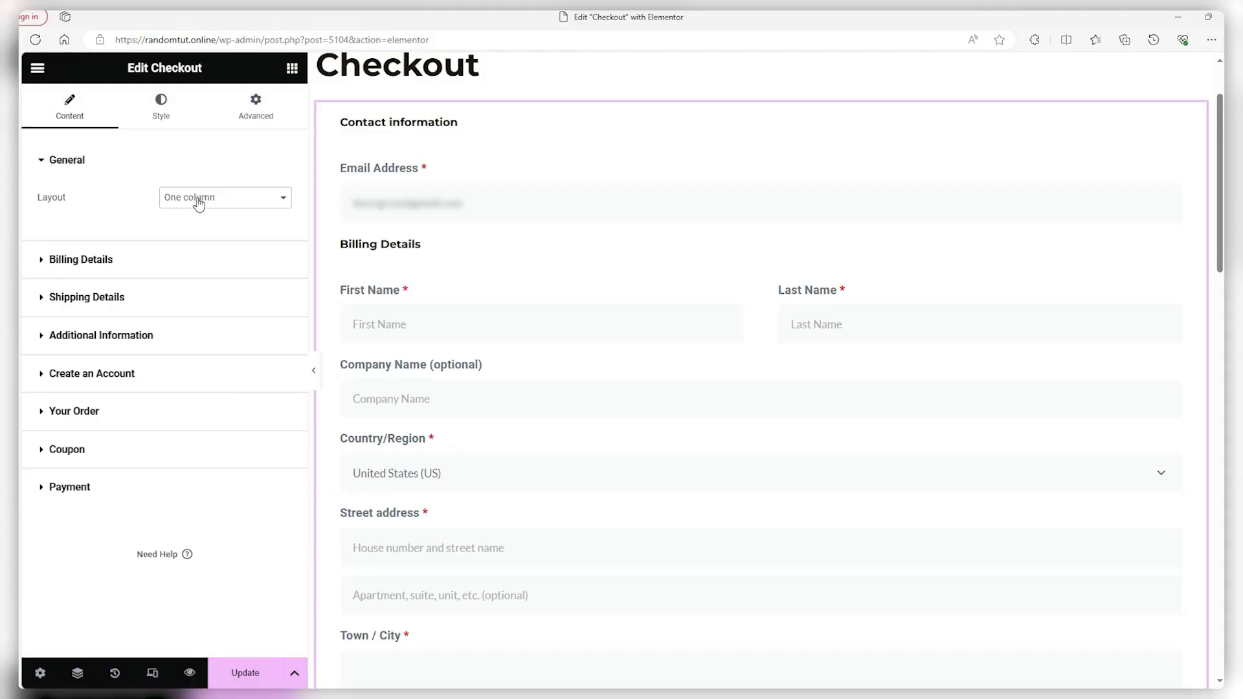
pyautogui.scroll(-6, 603, 320)
pyautogui.scroll(6, 603, 321)
pyautogui.click(246, 198)
pyautogui.click(236, 226)
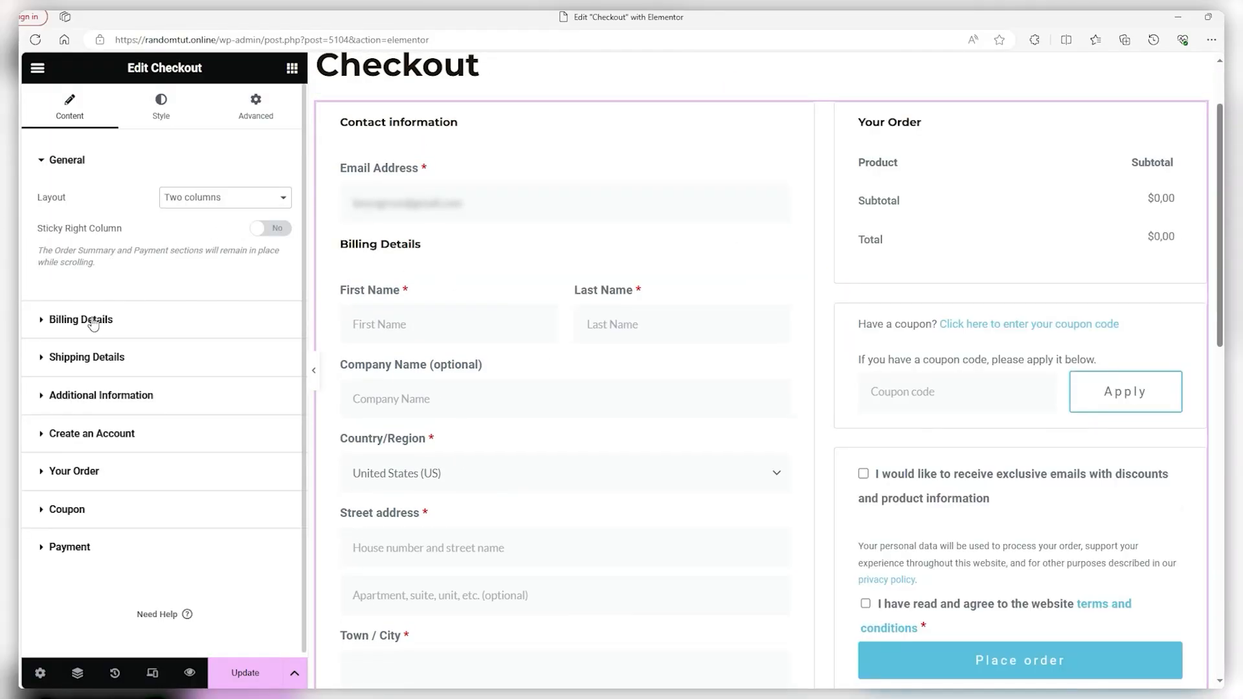
pyautogui.click(71, 320)
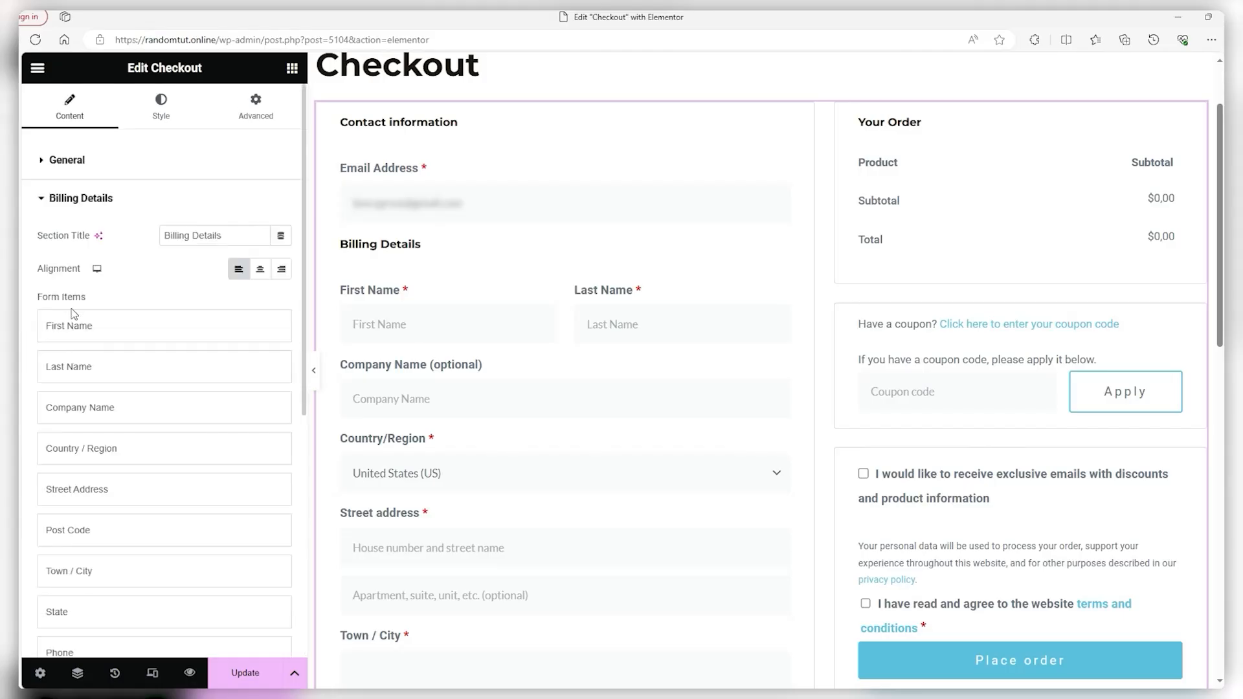
pyautogui.scroll(-1, 111, 288)
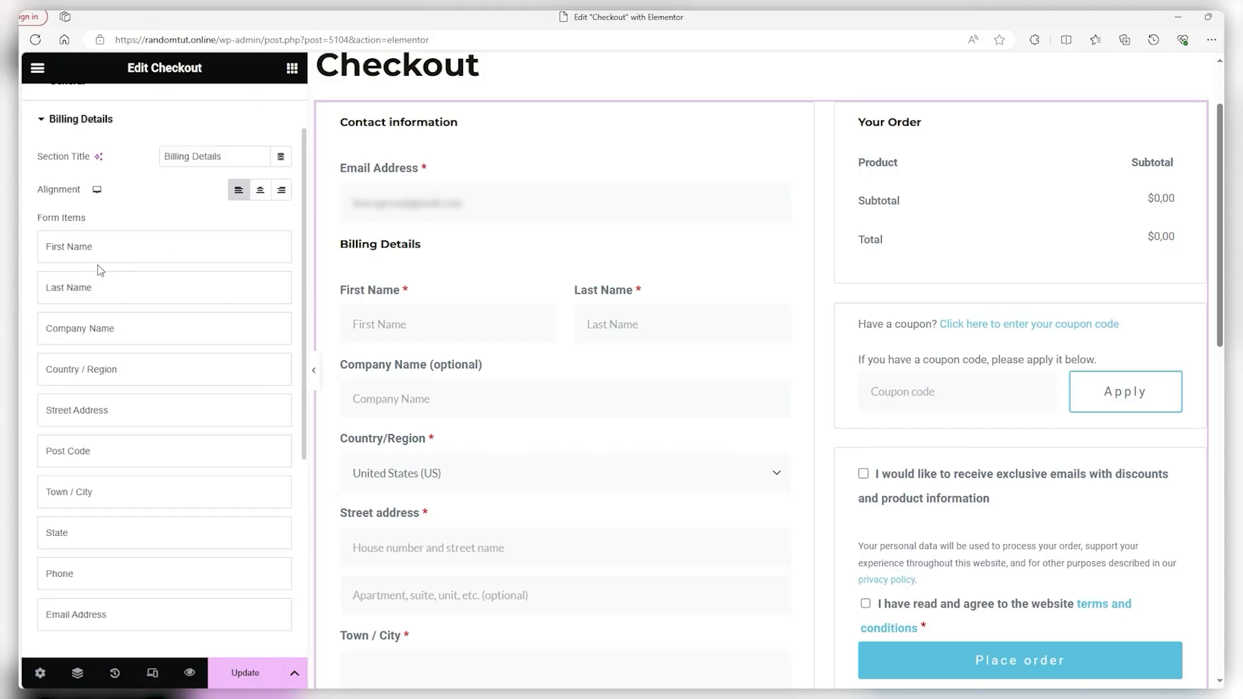
pyautogui.scroll(1, 102, 269)
pyautogui.click(81, 325)
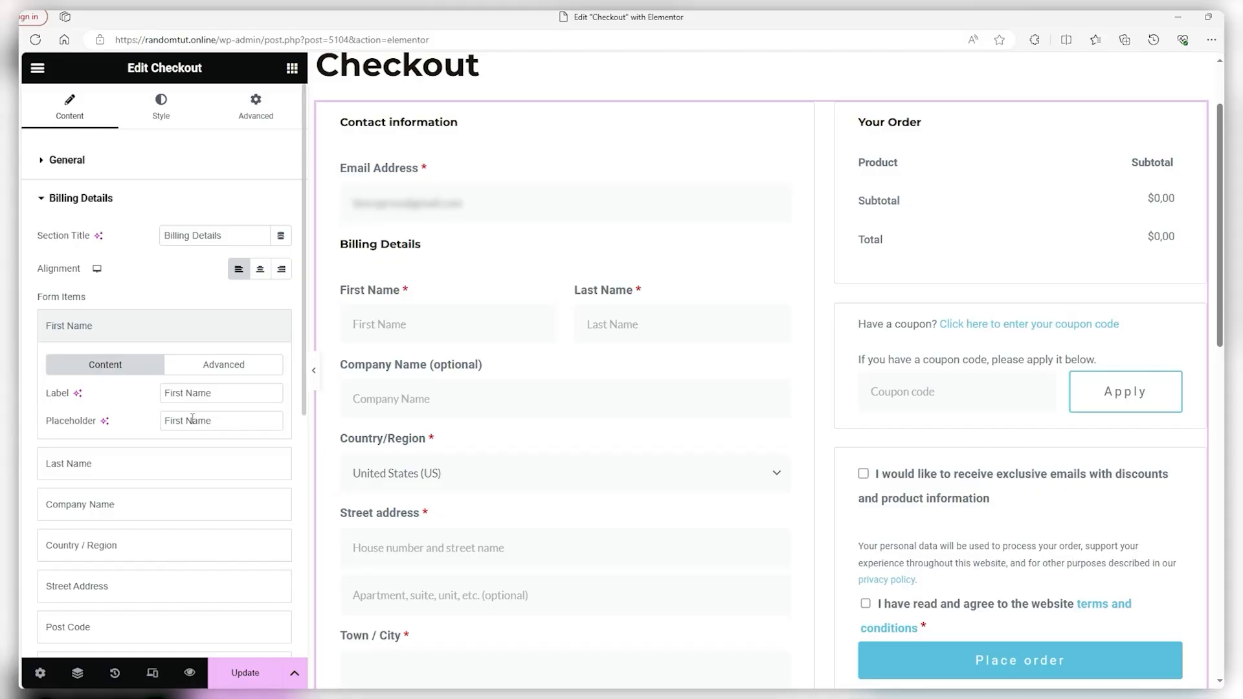
pyautogui.click(260, 269)
pyautogui.click(238, 269)
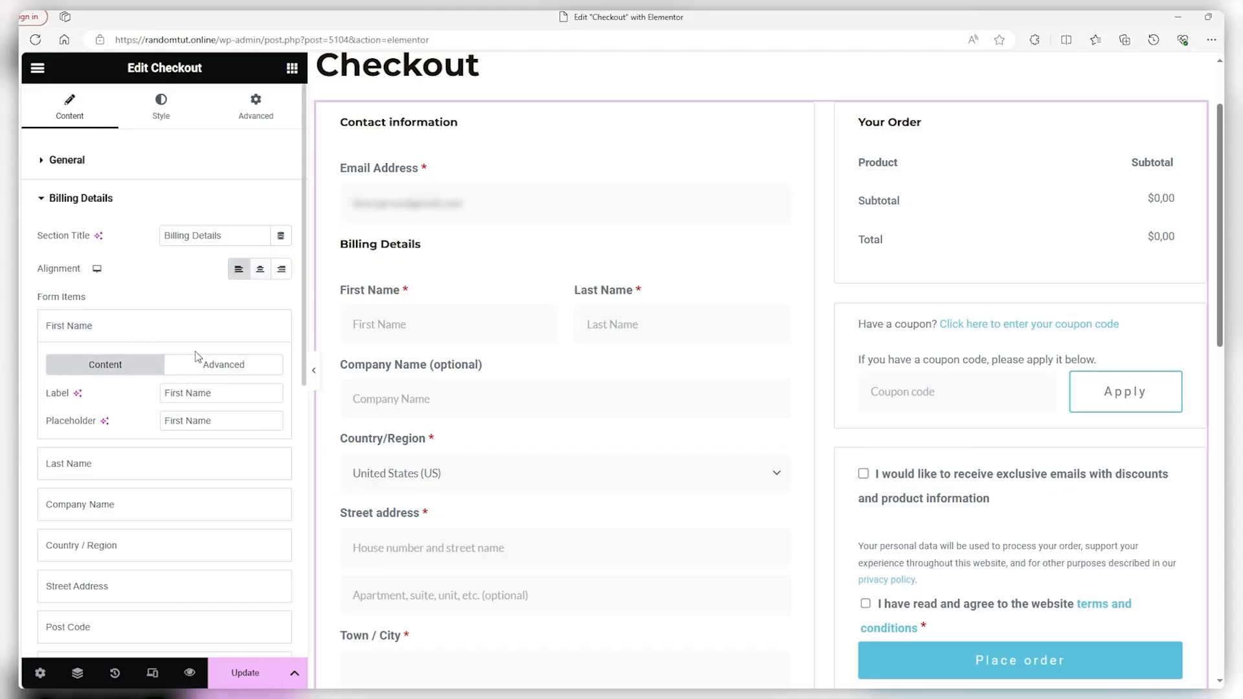
pyautogui.click(153, 325)
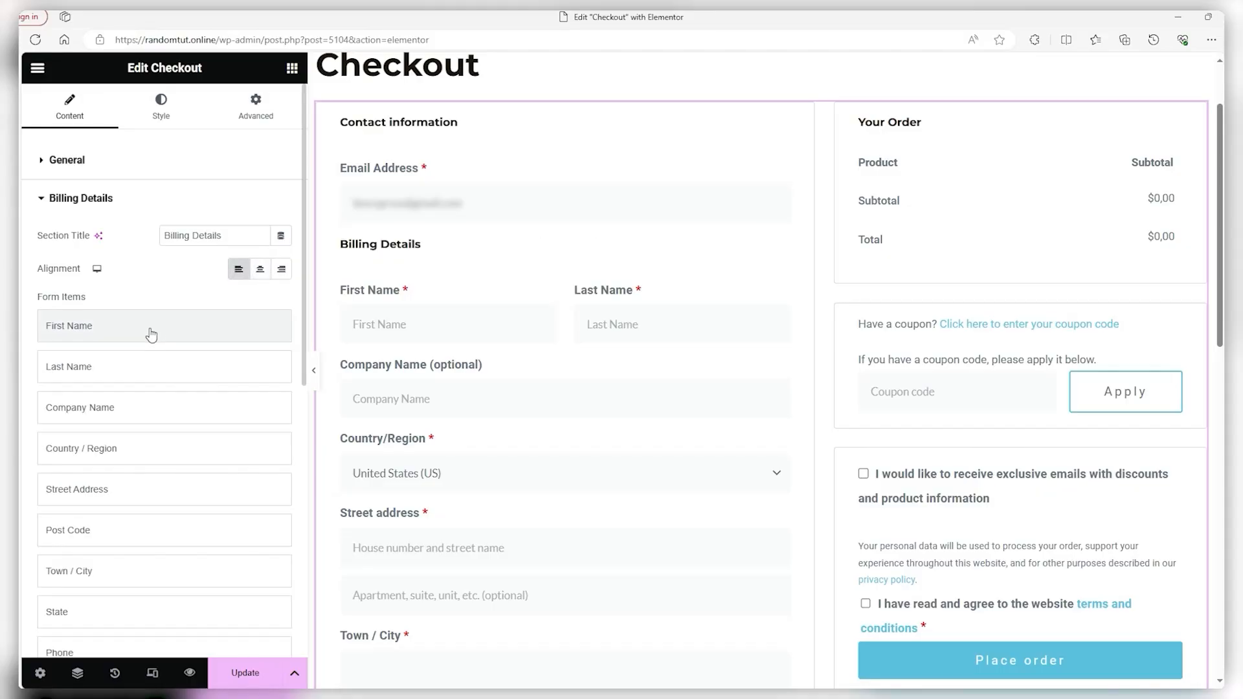
pyautogui.click(64, 198)
pyautogui.click(87, 389)
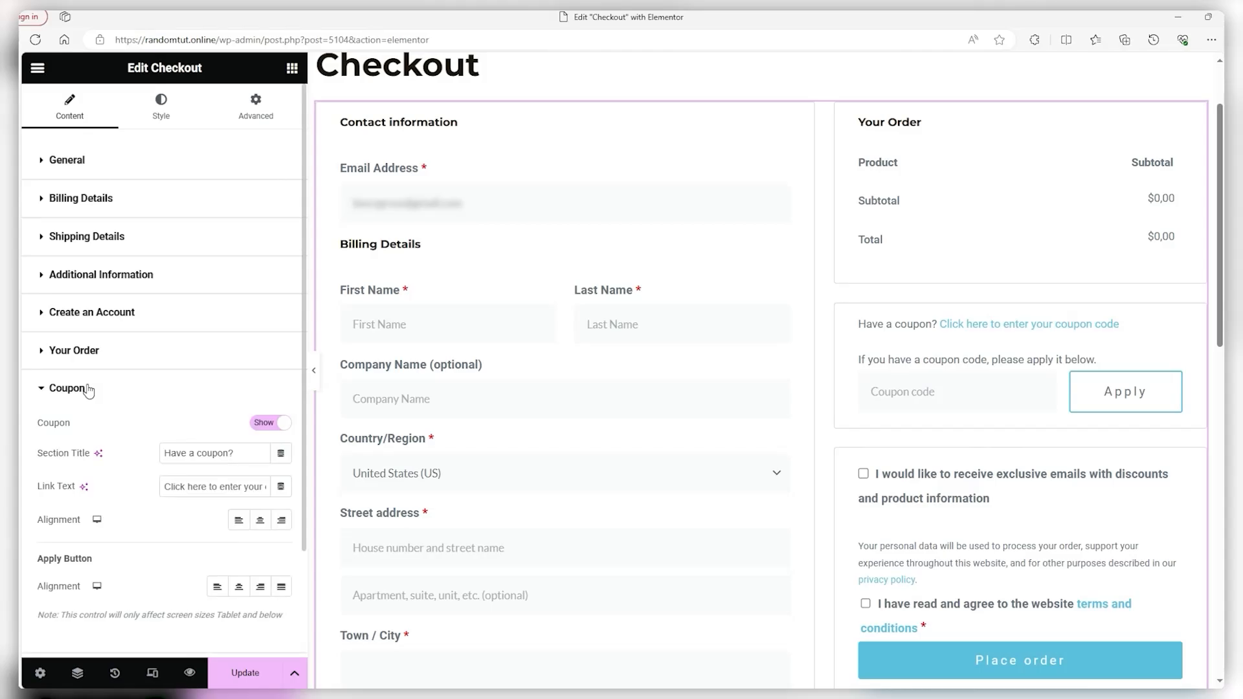
pyautogui.scroll(-1, 208, 363)
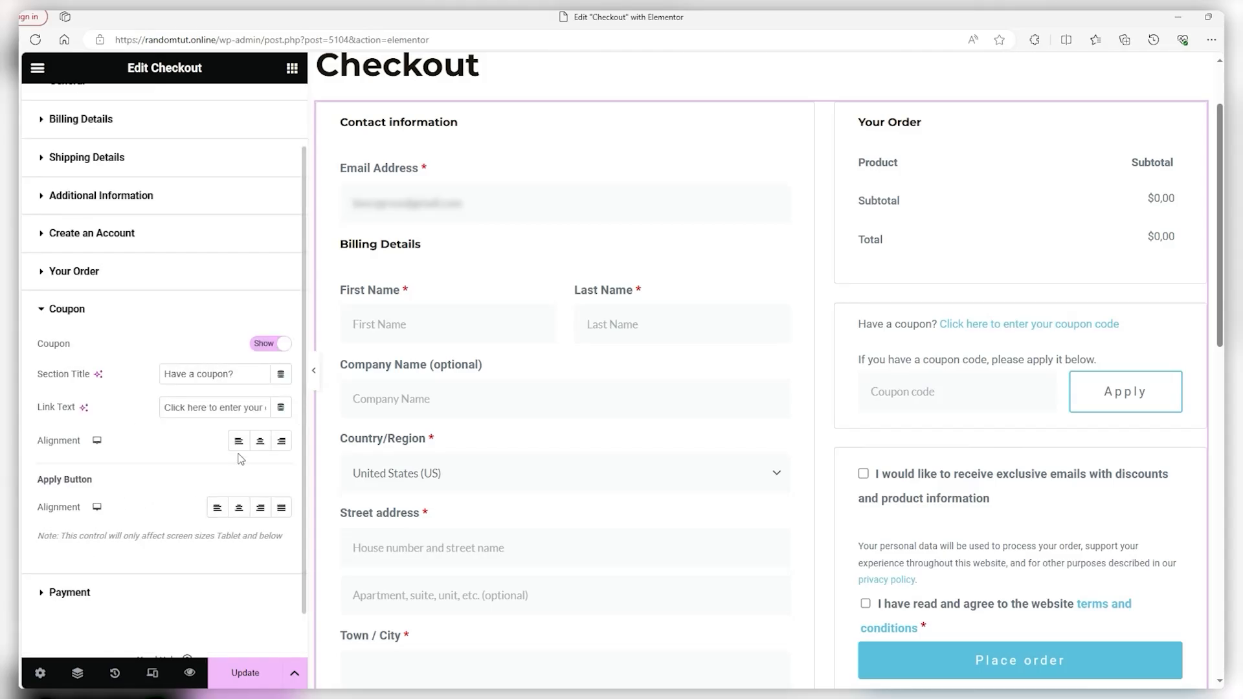
pyautogui.click(119, 312)
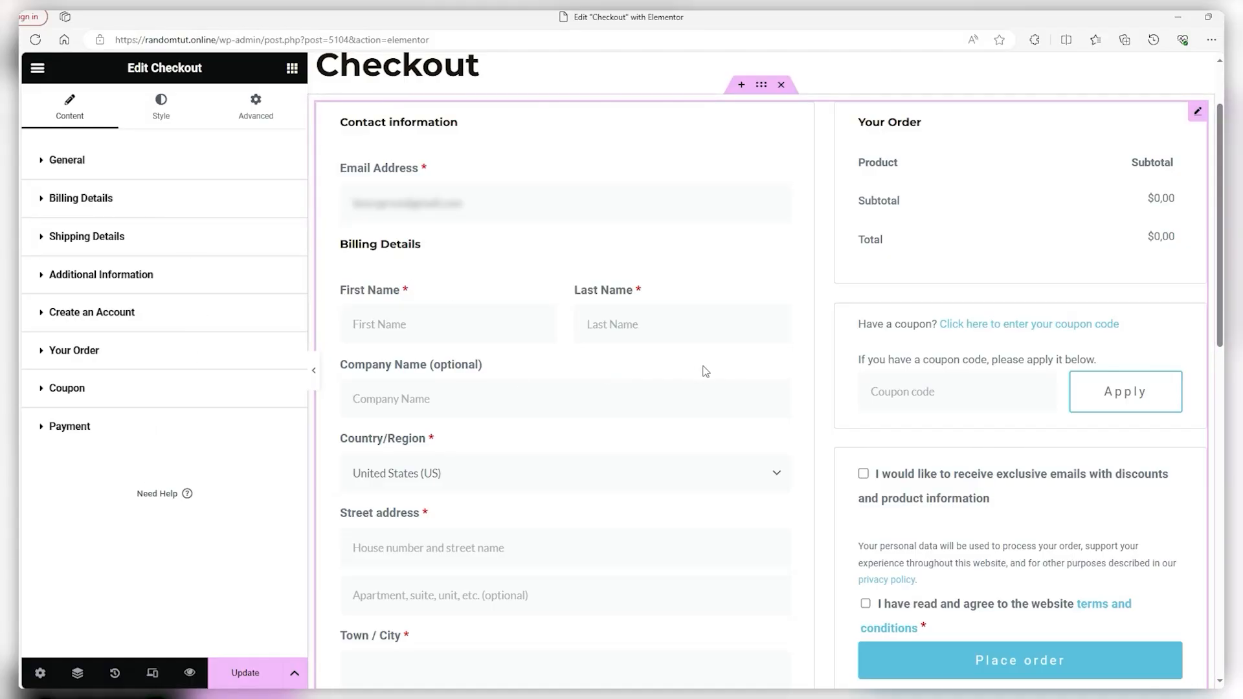
pyautogui.scroll(-2, 709, 368)
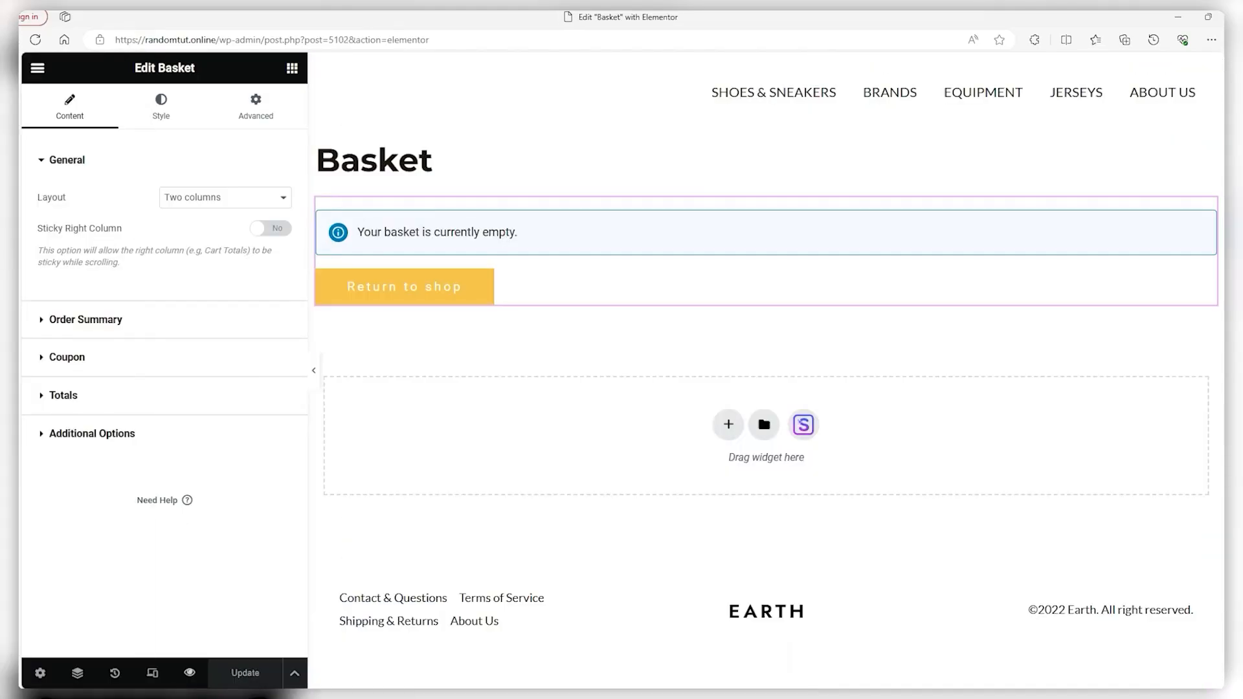
# Check the Basket widget's Order Summary, Coupon and Totals settings, then preview the live Basket page
pyautogui.click(123, 321)
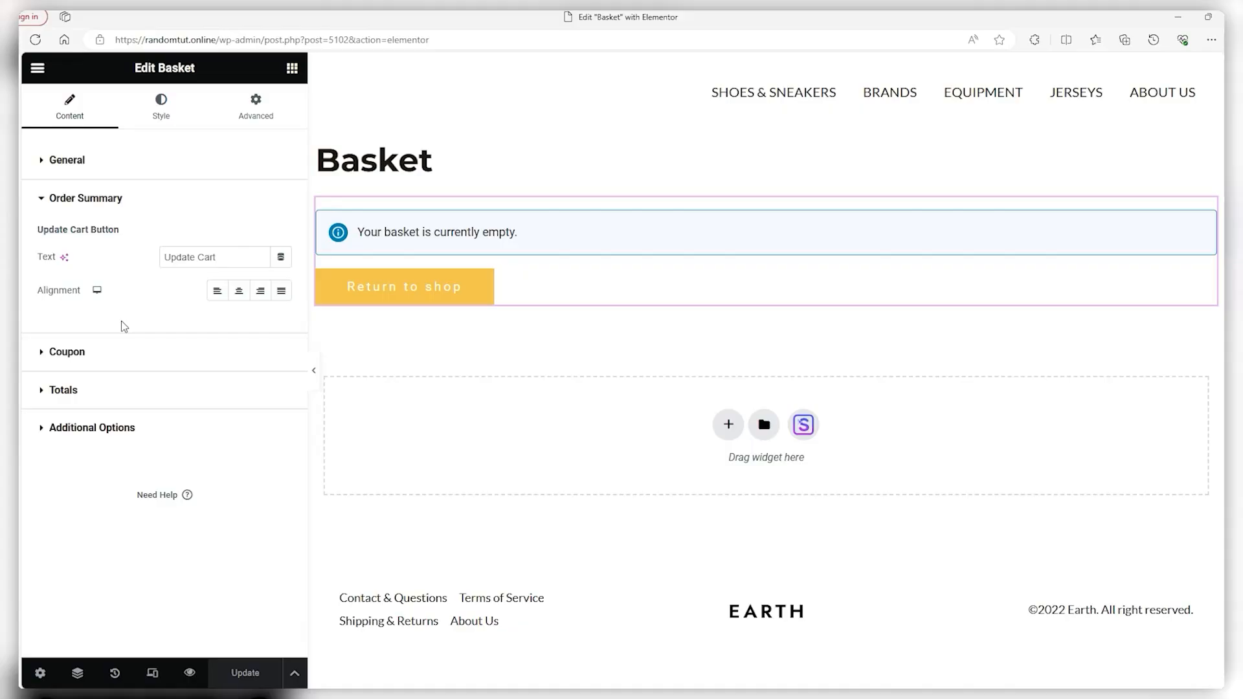
pyautogui.click(118, 353)
pyautogui.click(109, 431)
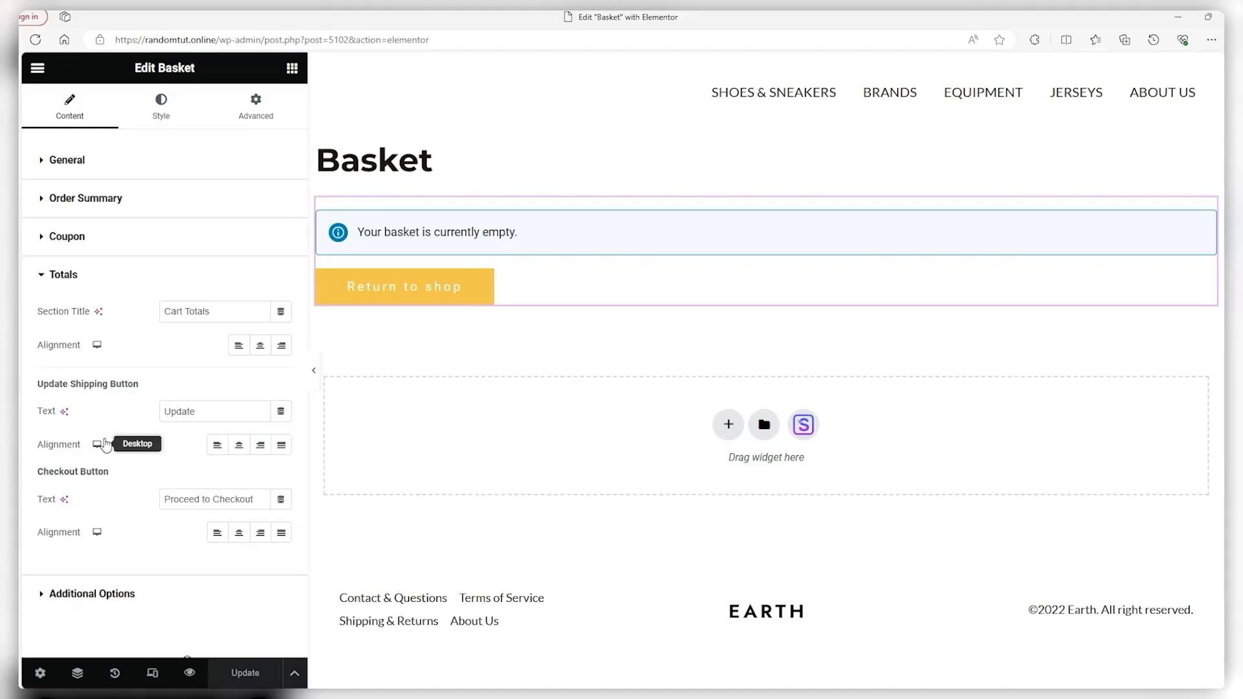
pyautogui.click(98, 239)
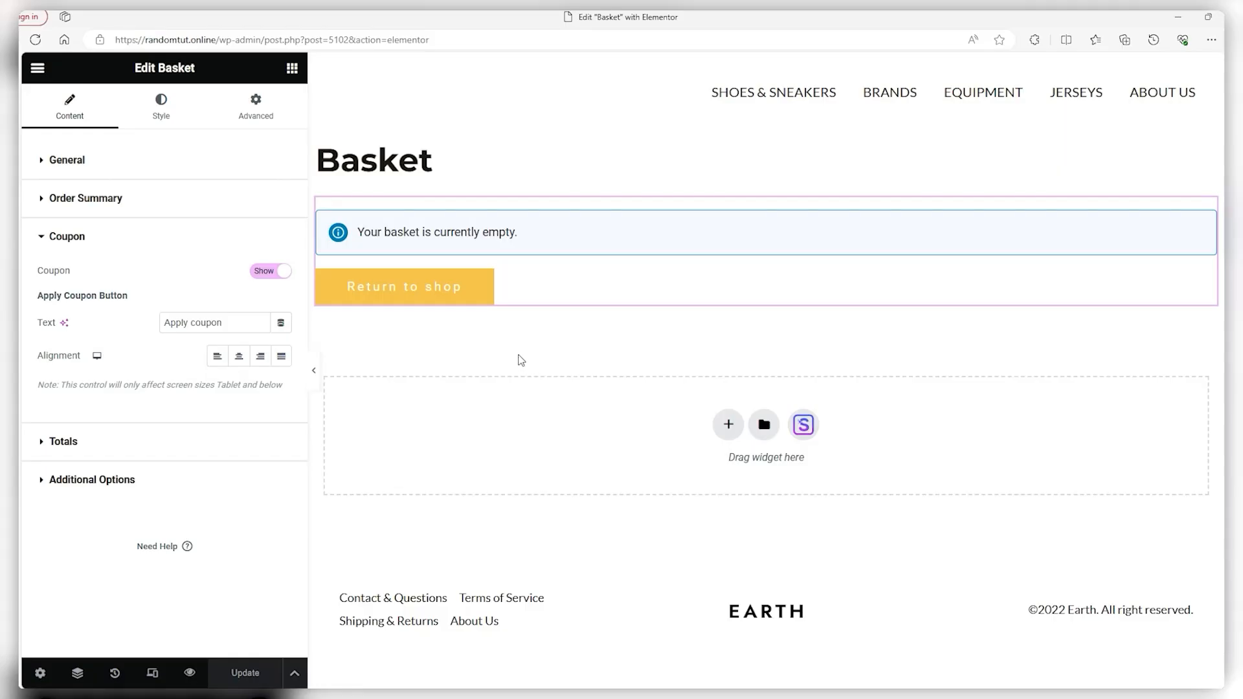
pyautogui.click(190, 673)
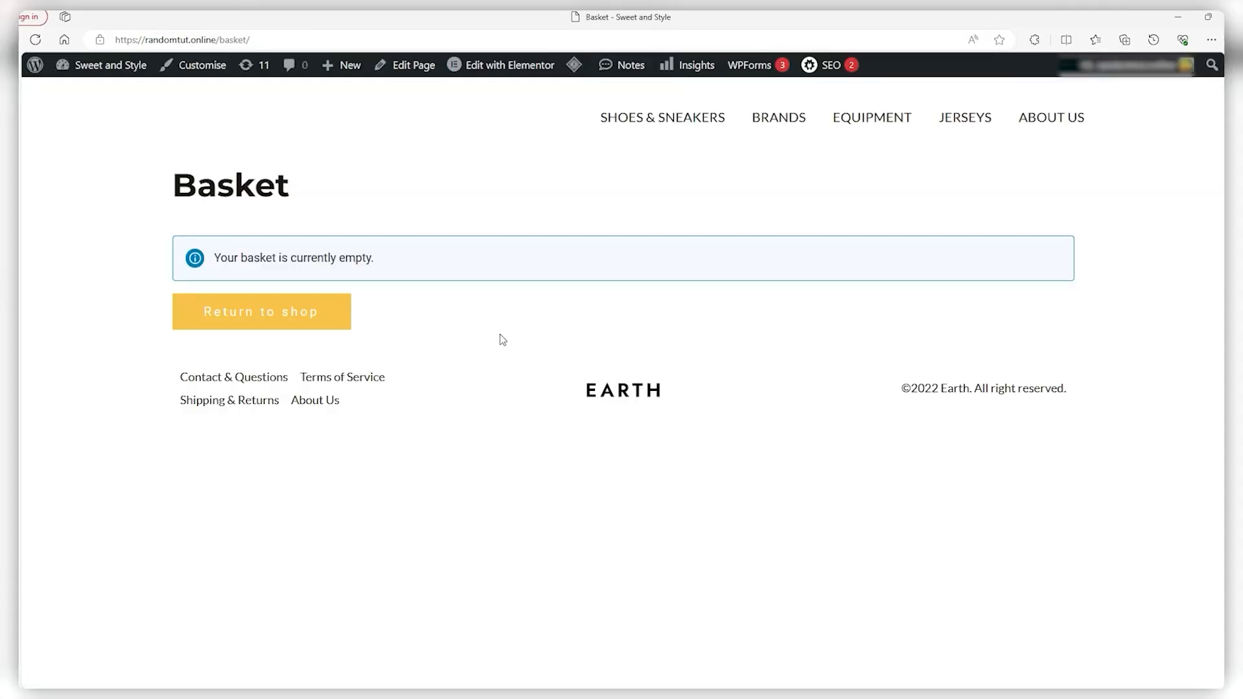
# Open the Jerseys category and the 1982-89 Barcelona Meyba Home Shirt product page
pyautogui.click(974, 120)
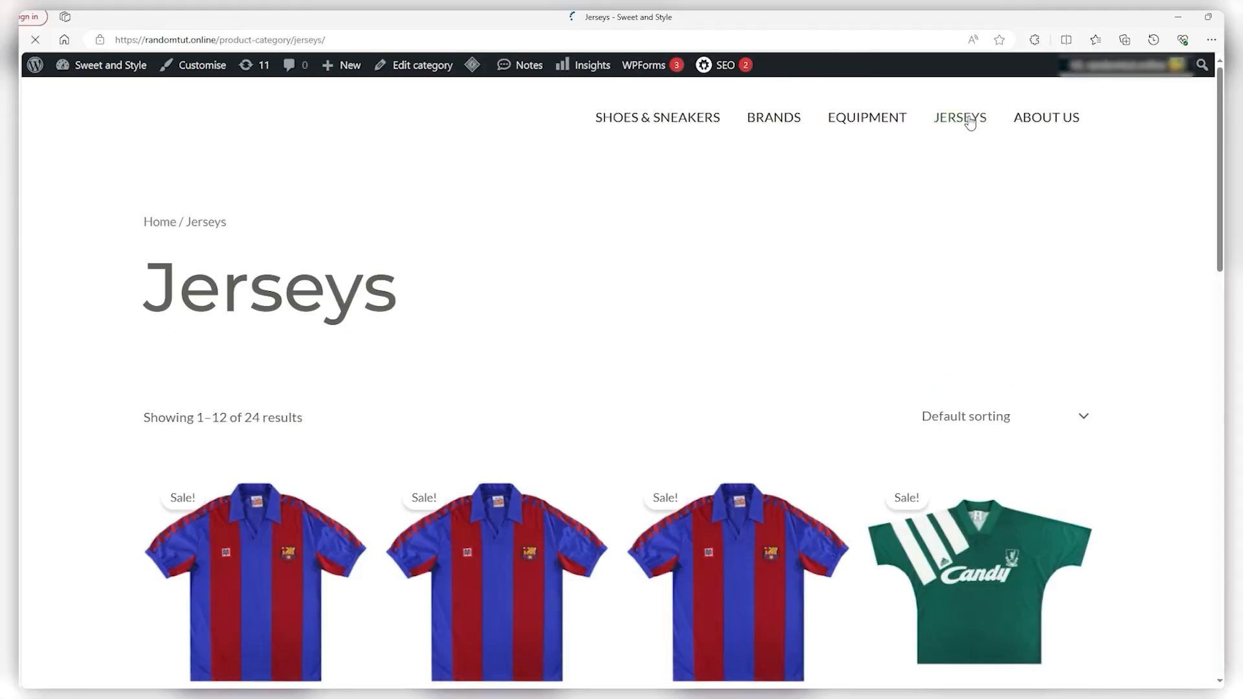
pyautogui.scroll(-3, 374, 478)
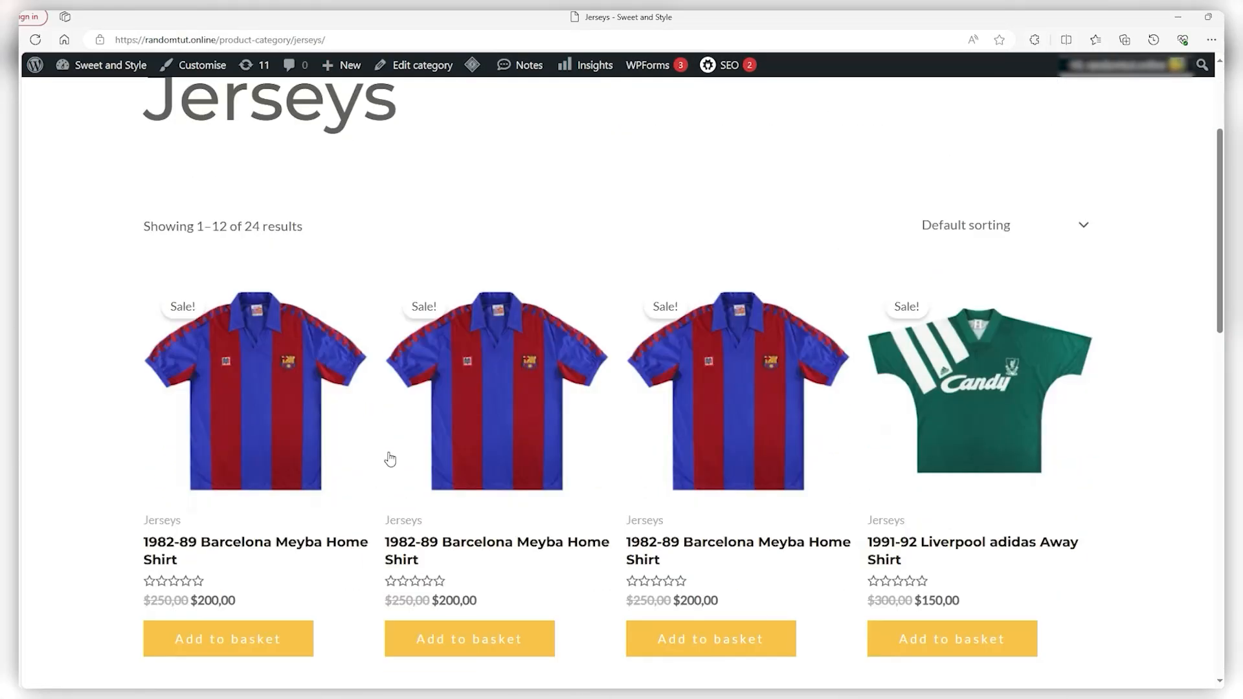
pyautogui.click(487, 400)
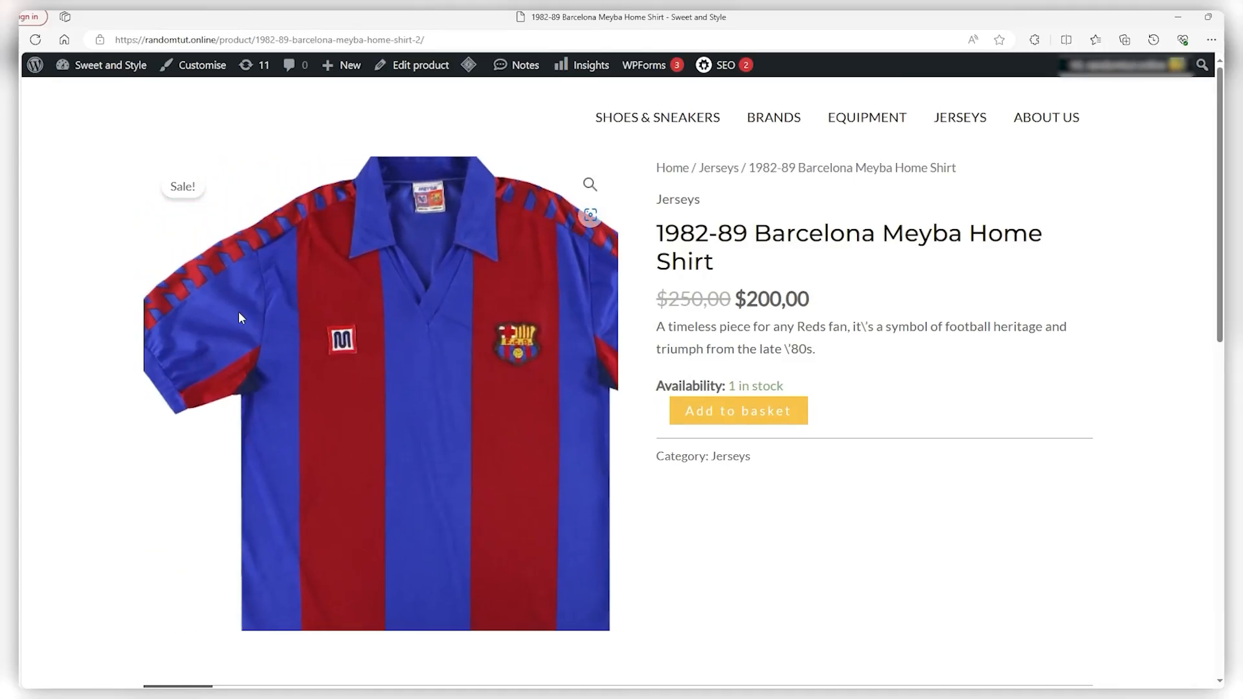
pyautogui.scroll(-4, 486, 564)
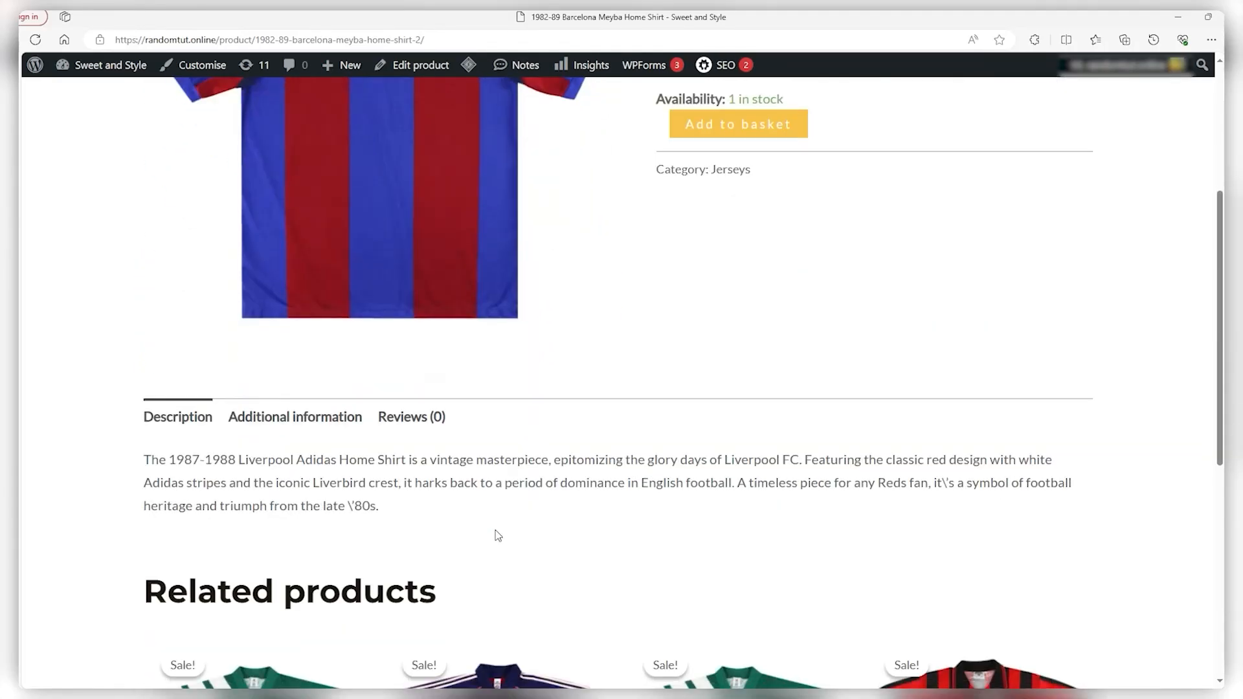
pyautogui.scroll(-1, 217, 431)
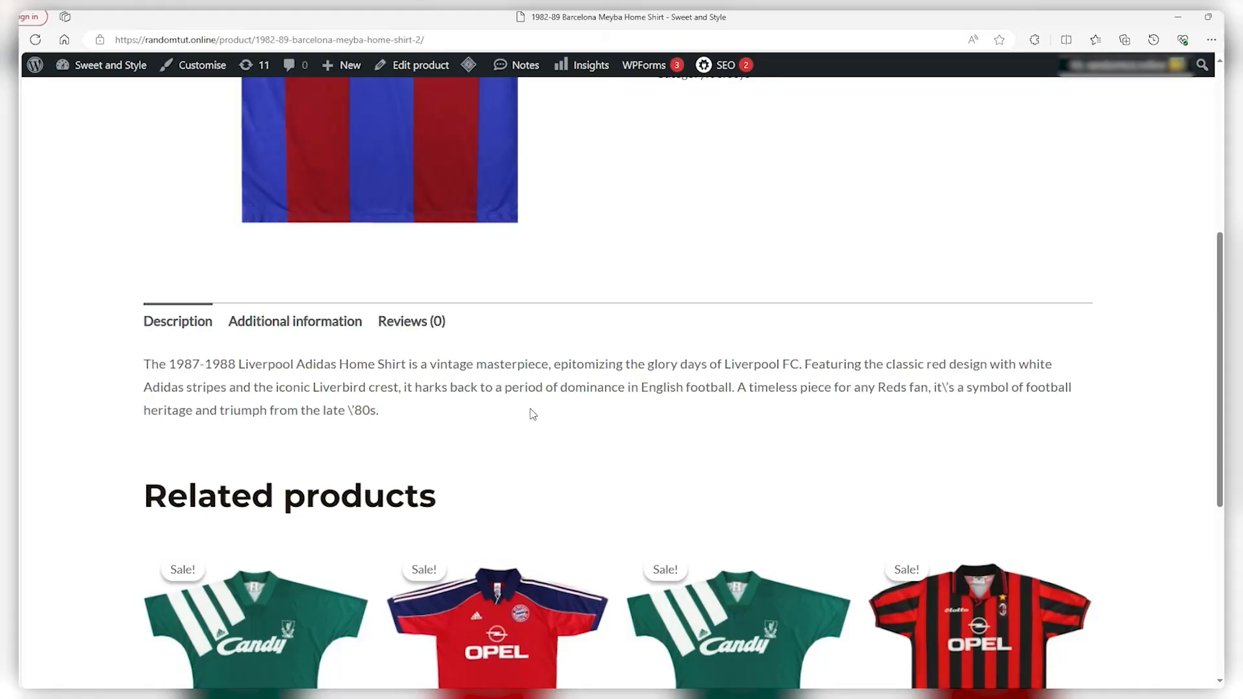
# Browse the shirt's Additional information, Reviews and Description tabs, then add it to the basket
pyautogui.click(256, 327)
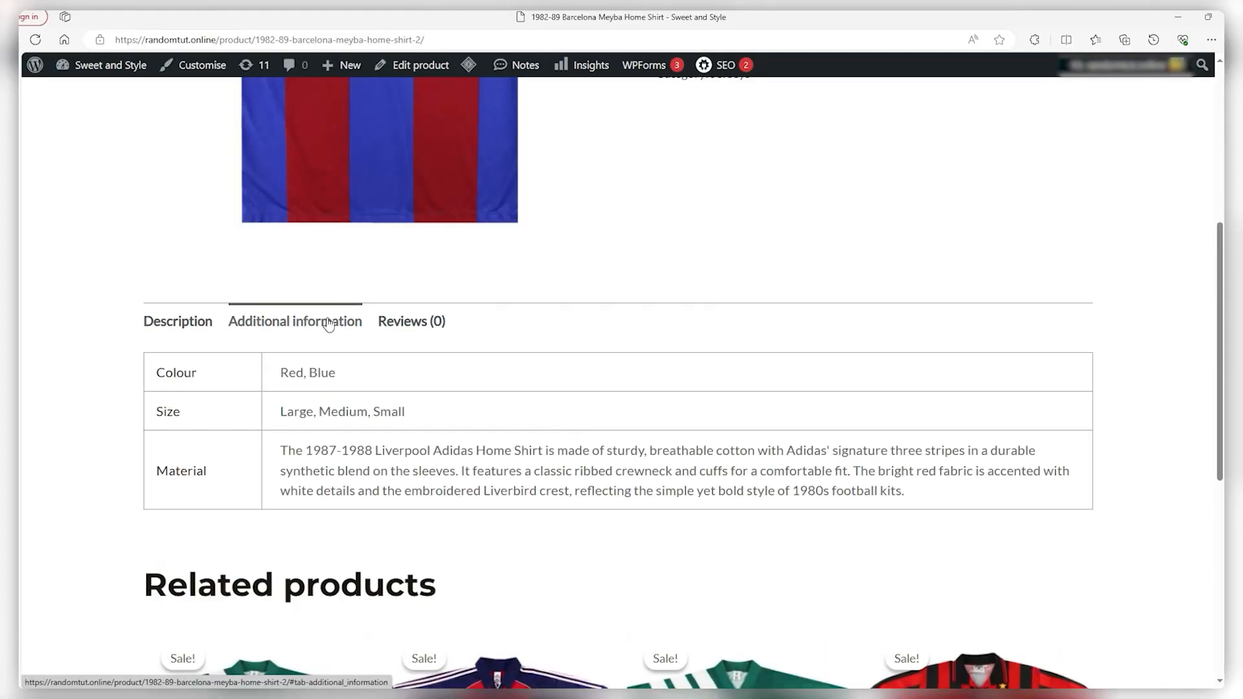
pyautogui.click(423, 327)
pyautogui.scroll(-1, 311, 461)
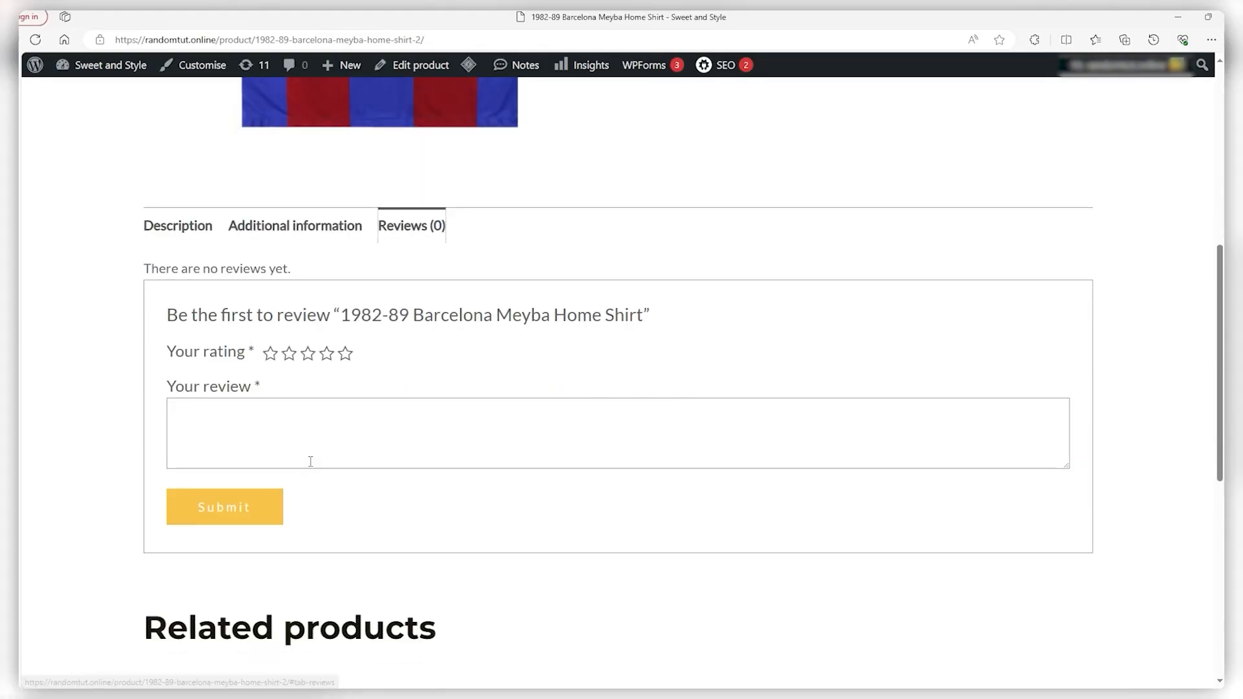
pyautogui.click(198, 227)
pyautogui.scroll(-1, 195, 233)
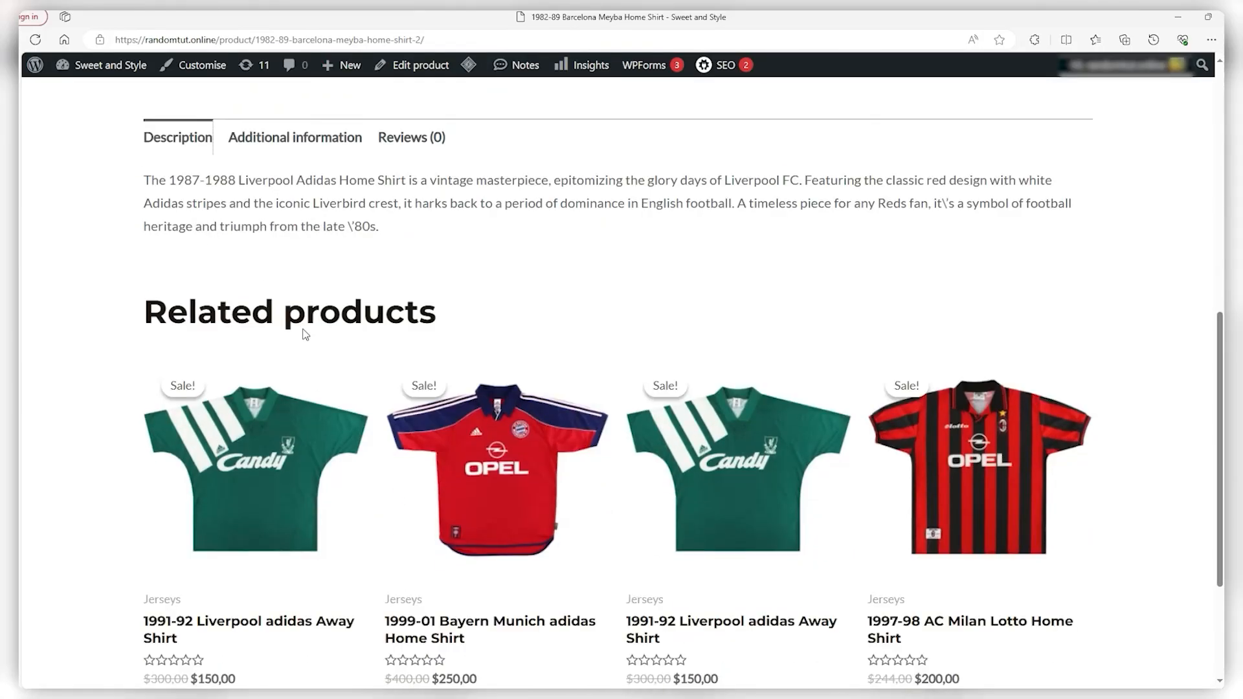
pyautogui.scroll(-1, 240, 495)
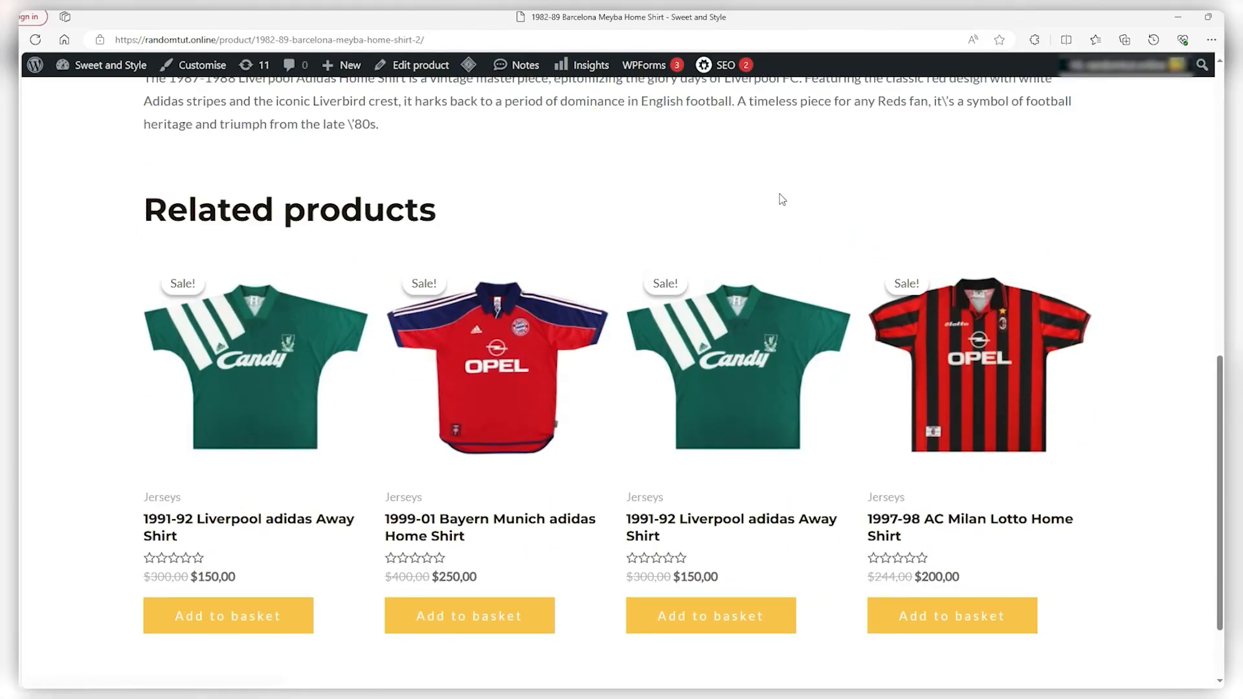
pyautogui.scroll(8, 842, 388)
pyautogui.click(782, 419)
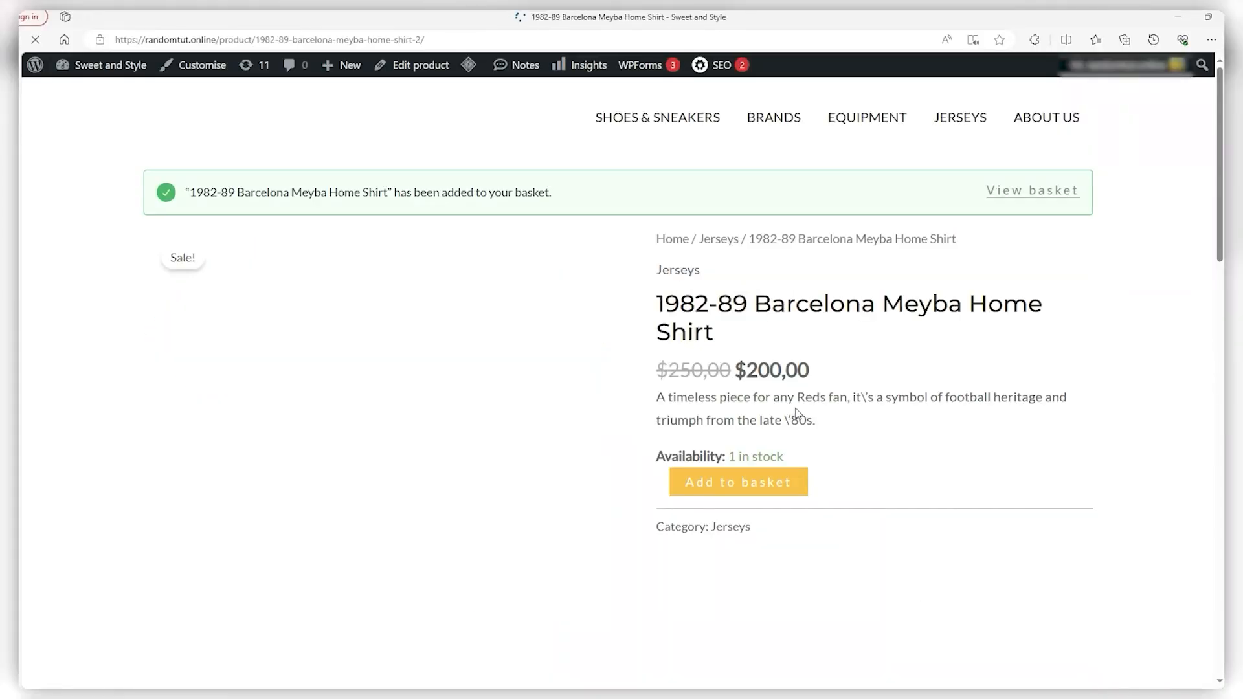
# View the basket with the $200,00 Barcelona shirt and flat-rate shipping to NY, leaving the coupon empty
pyautogui.click(1034, 192)
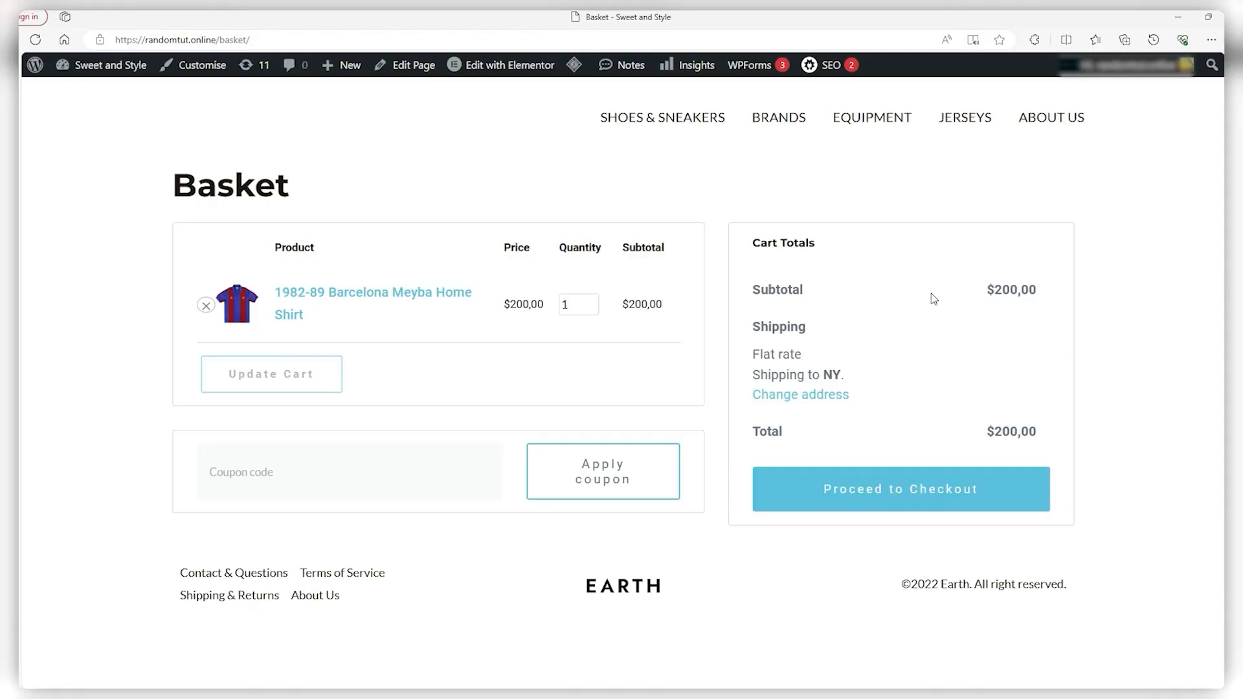
pyautogui.click(345, 487)
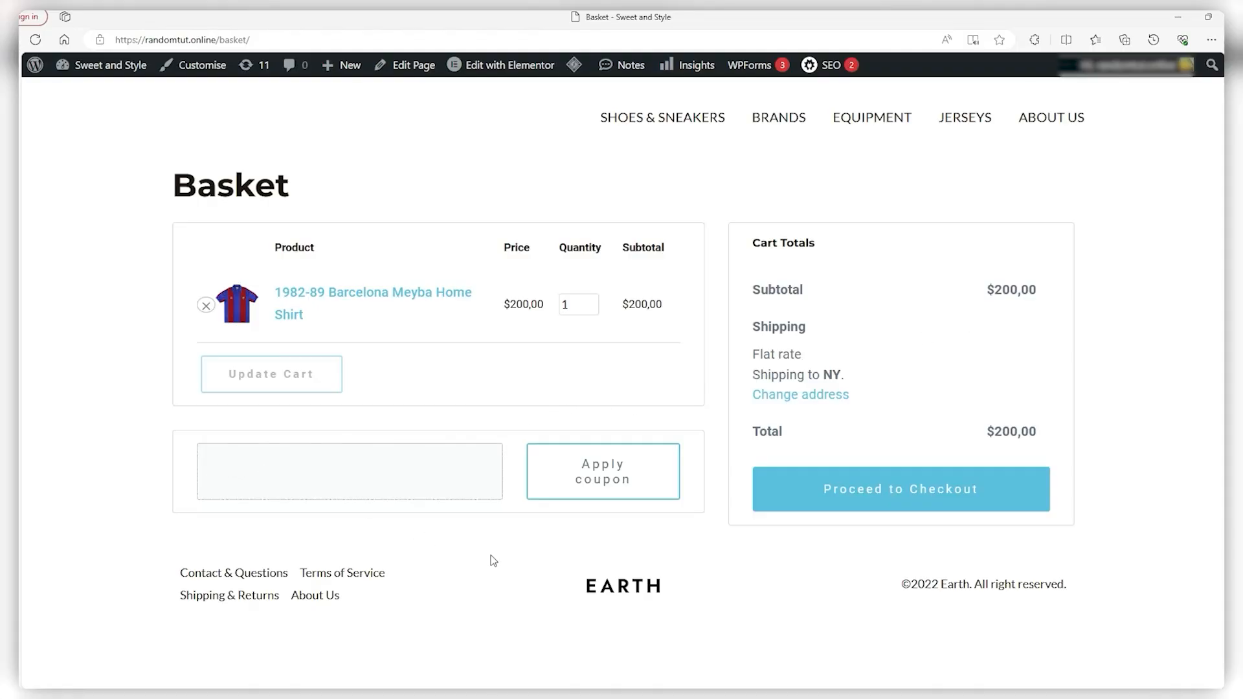
pyautogui.click(537, 554)
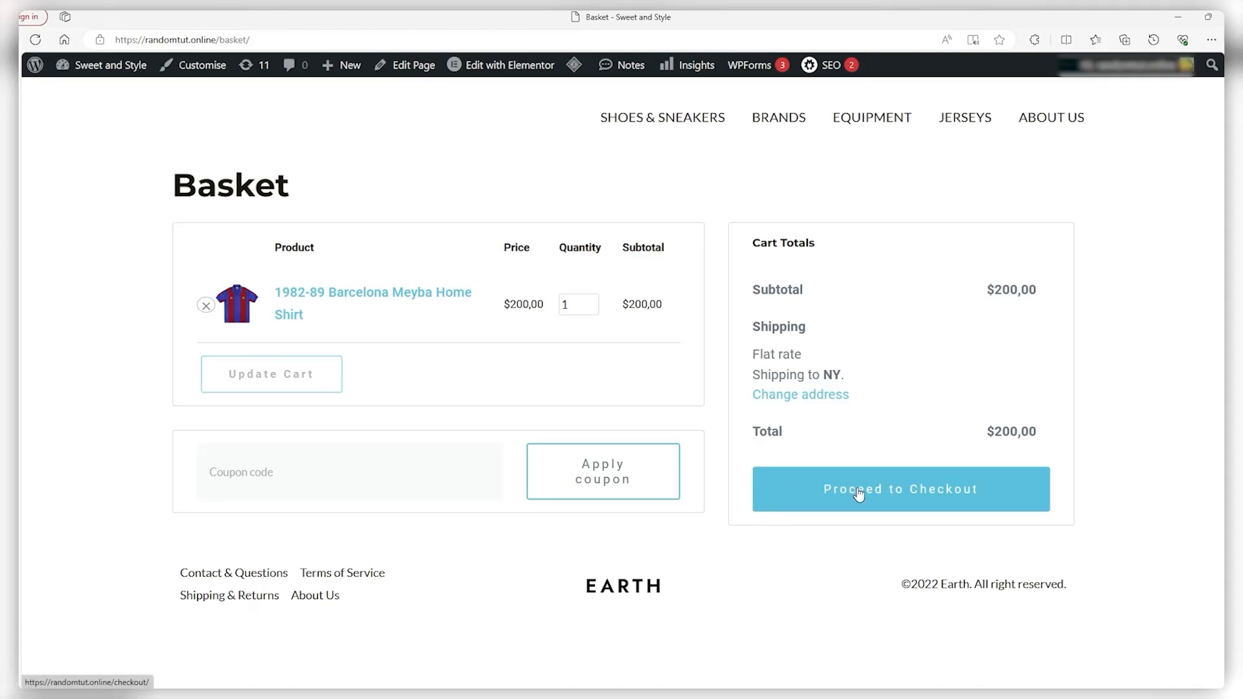
# Go to checkout, clear the test text from Company Name, and review the $200,00 Barcelona shirt order
pyautogui.click(935, 496)
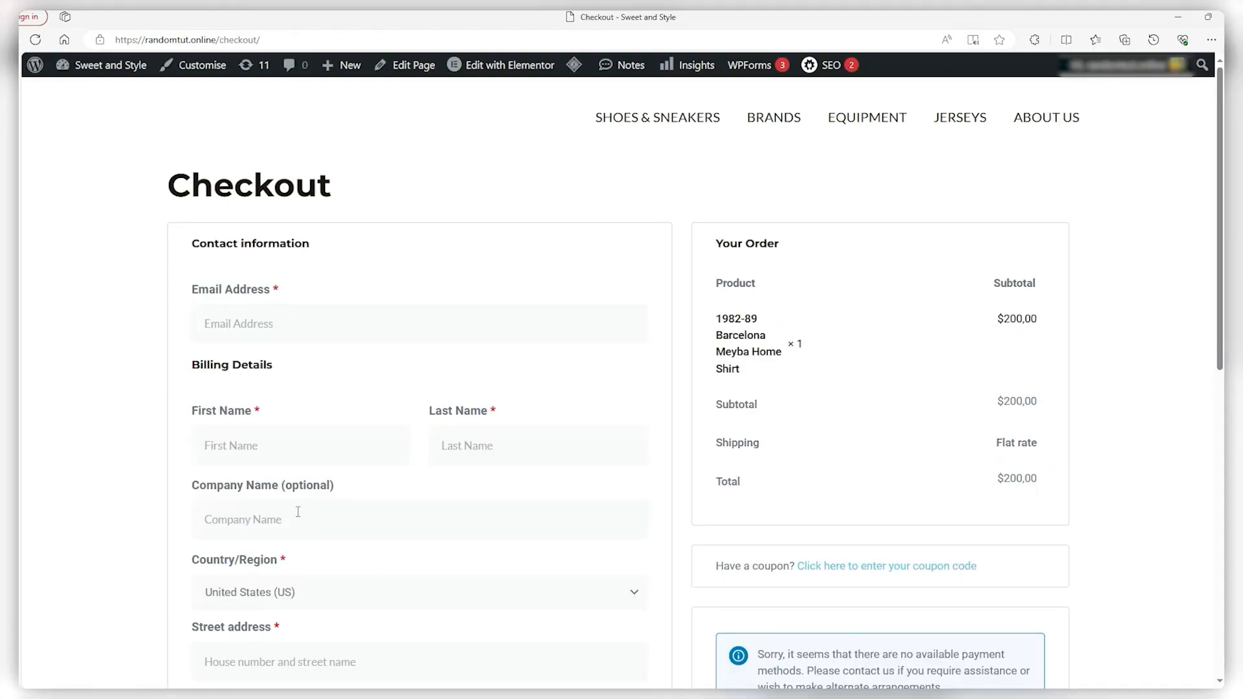
pyautogui.write('xvcxvxc')
pyautogui.hotkey('ctrl', 'a')
pyautogui.press('BackSpace')
pyautogui.scroll(-4, 779, 250)
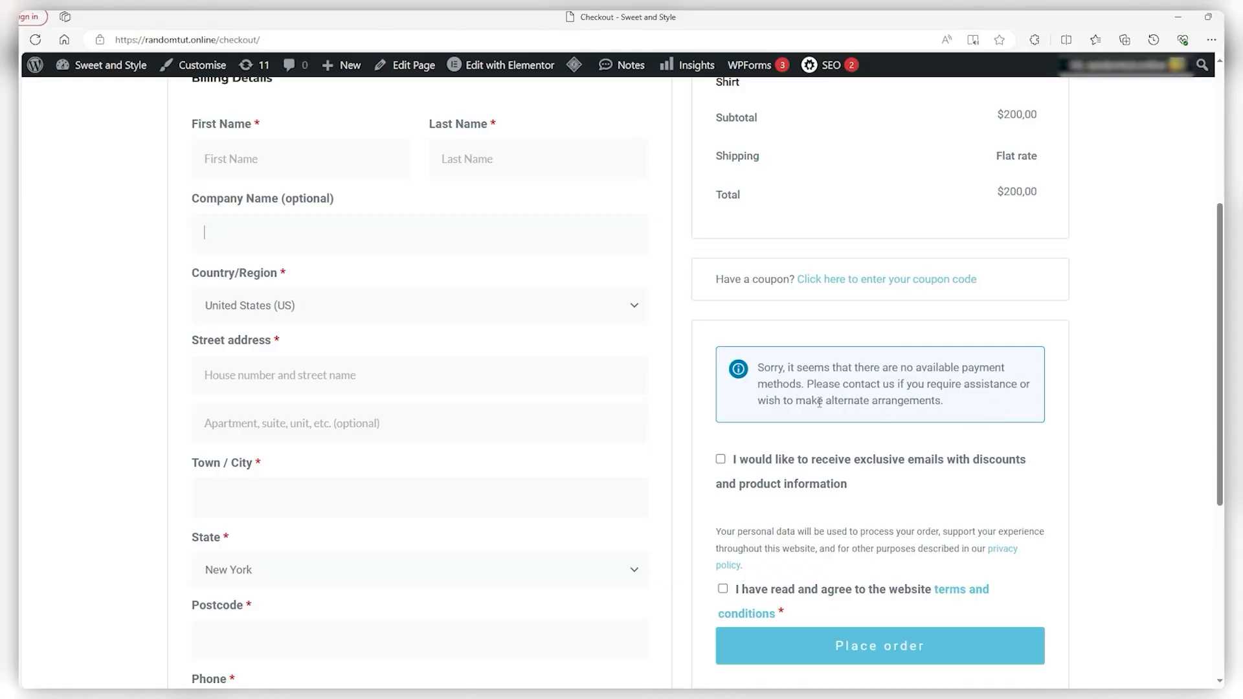
pyautogui.scroll(-1, 820, 403)
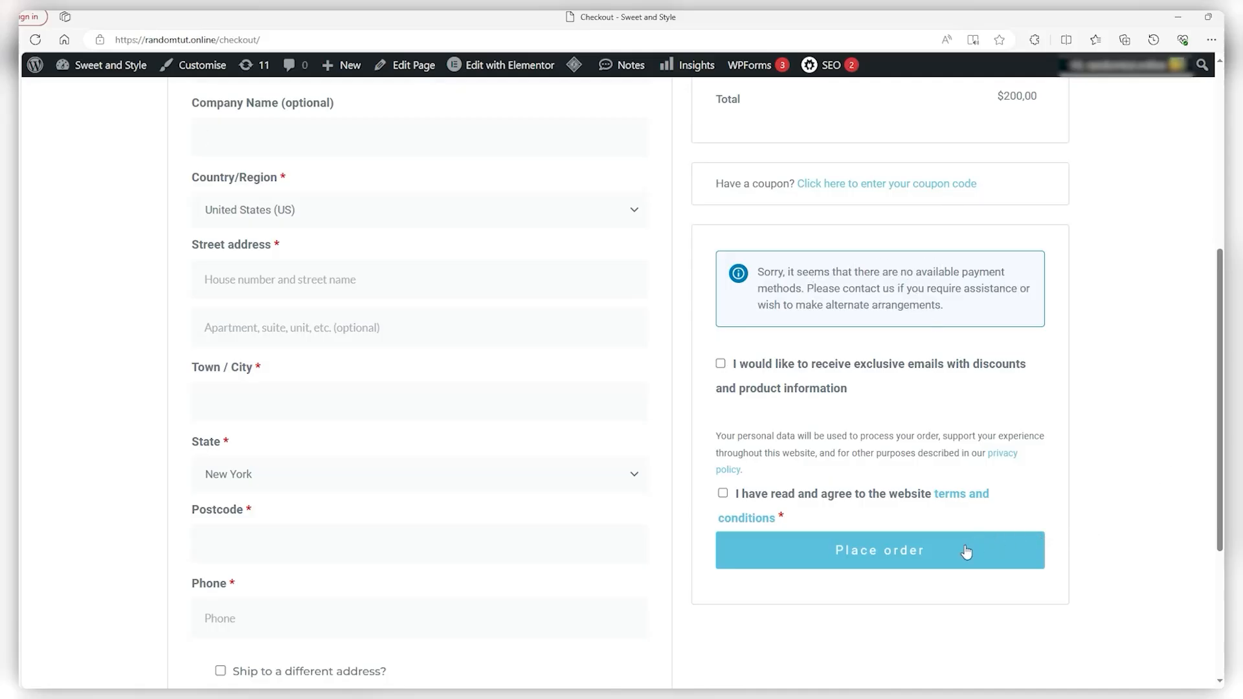
pyautogui.scroll(4, 927, 479)
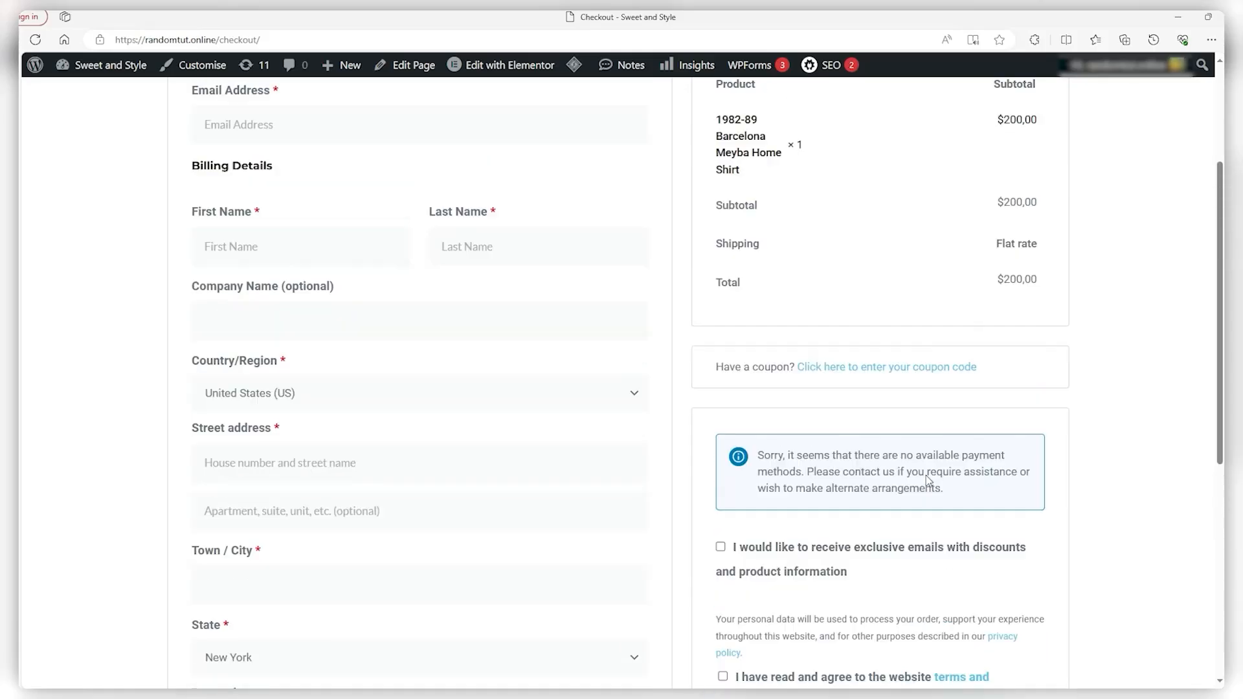